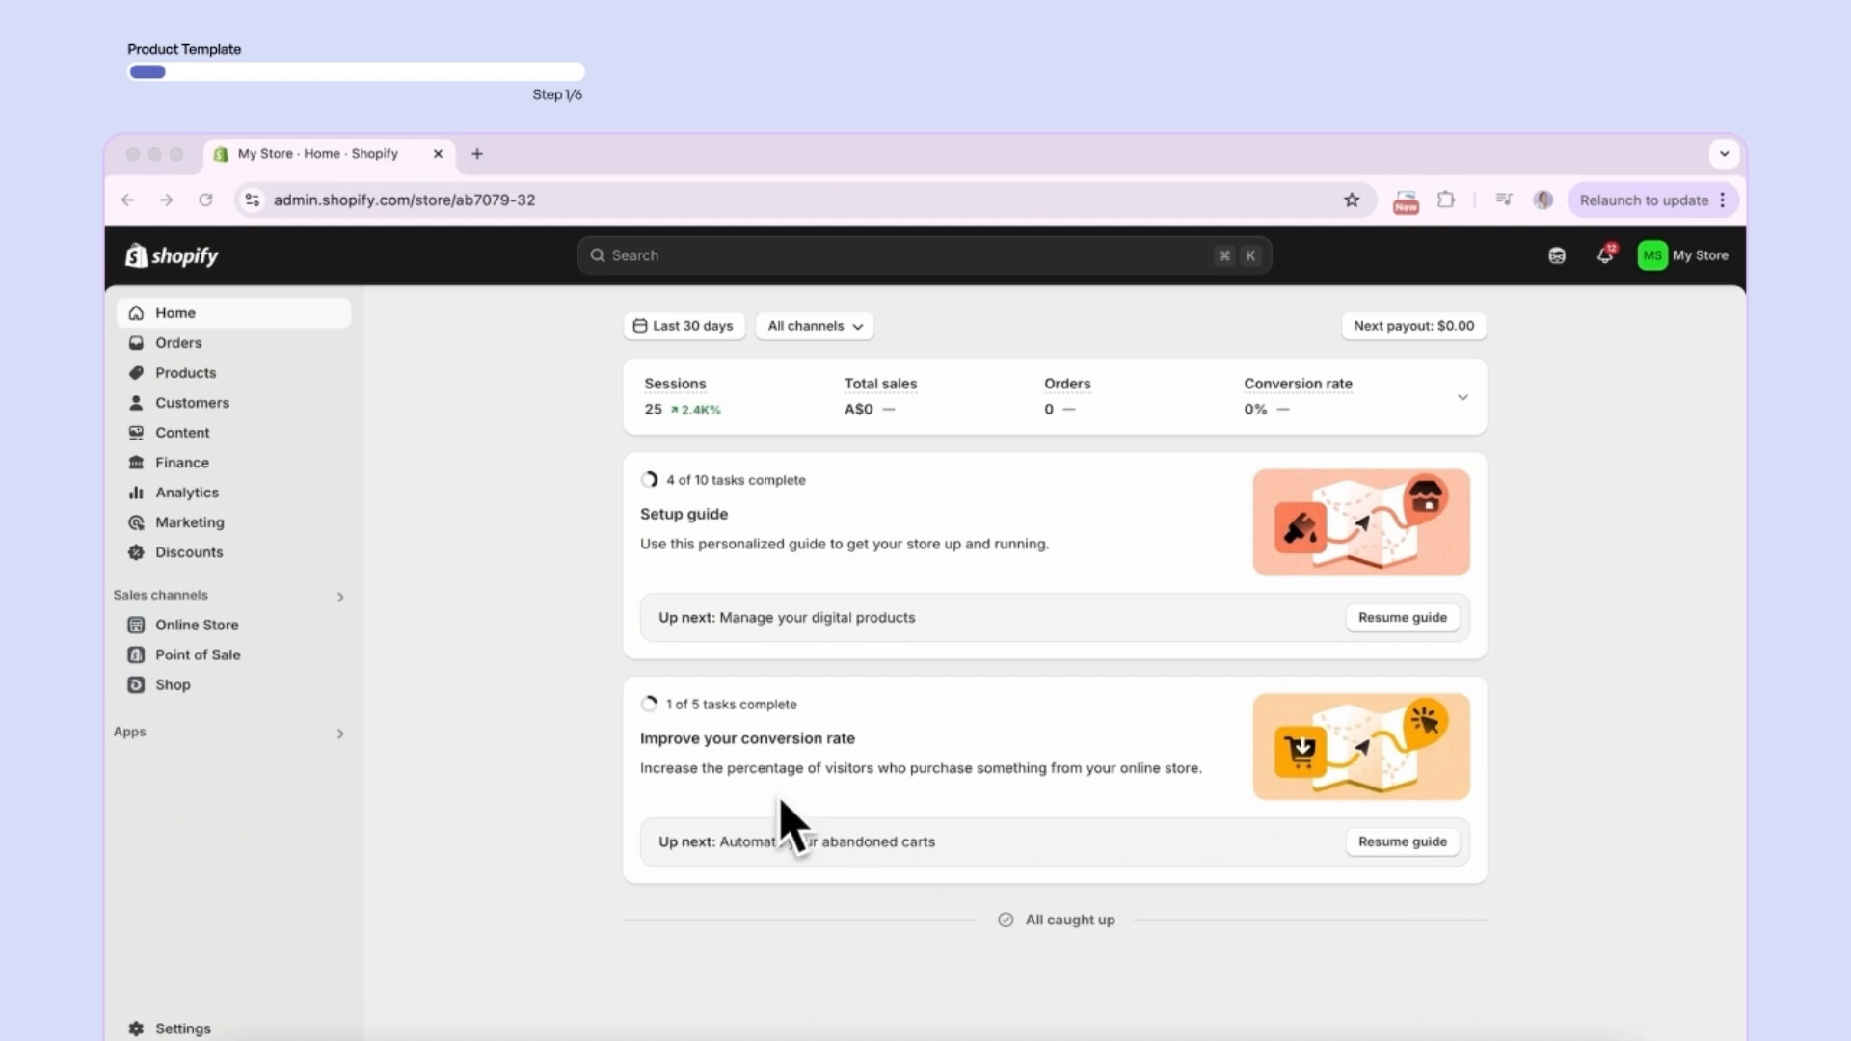
- Launch the Dawn theme editor from Online Store and list the store's product templates
left_click(222, 629)
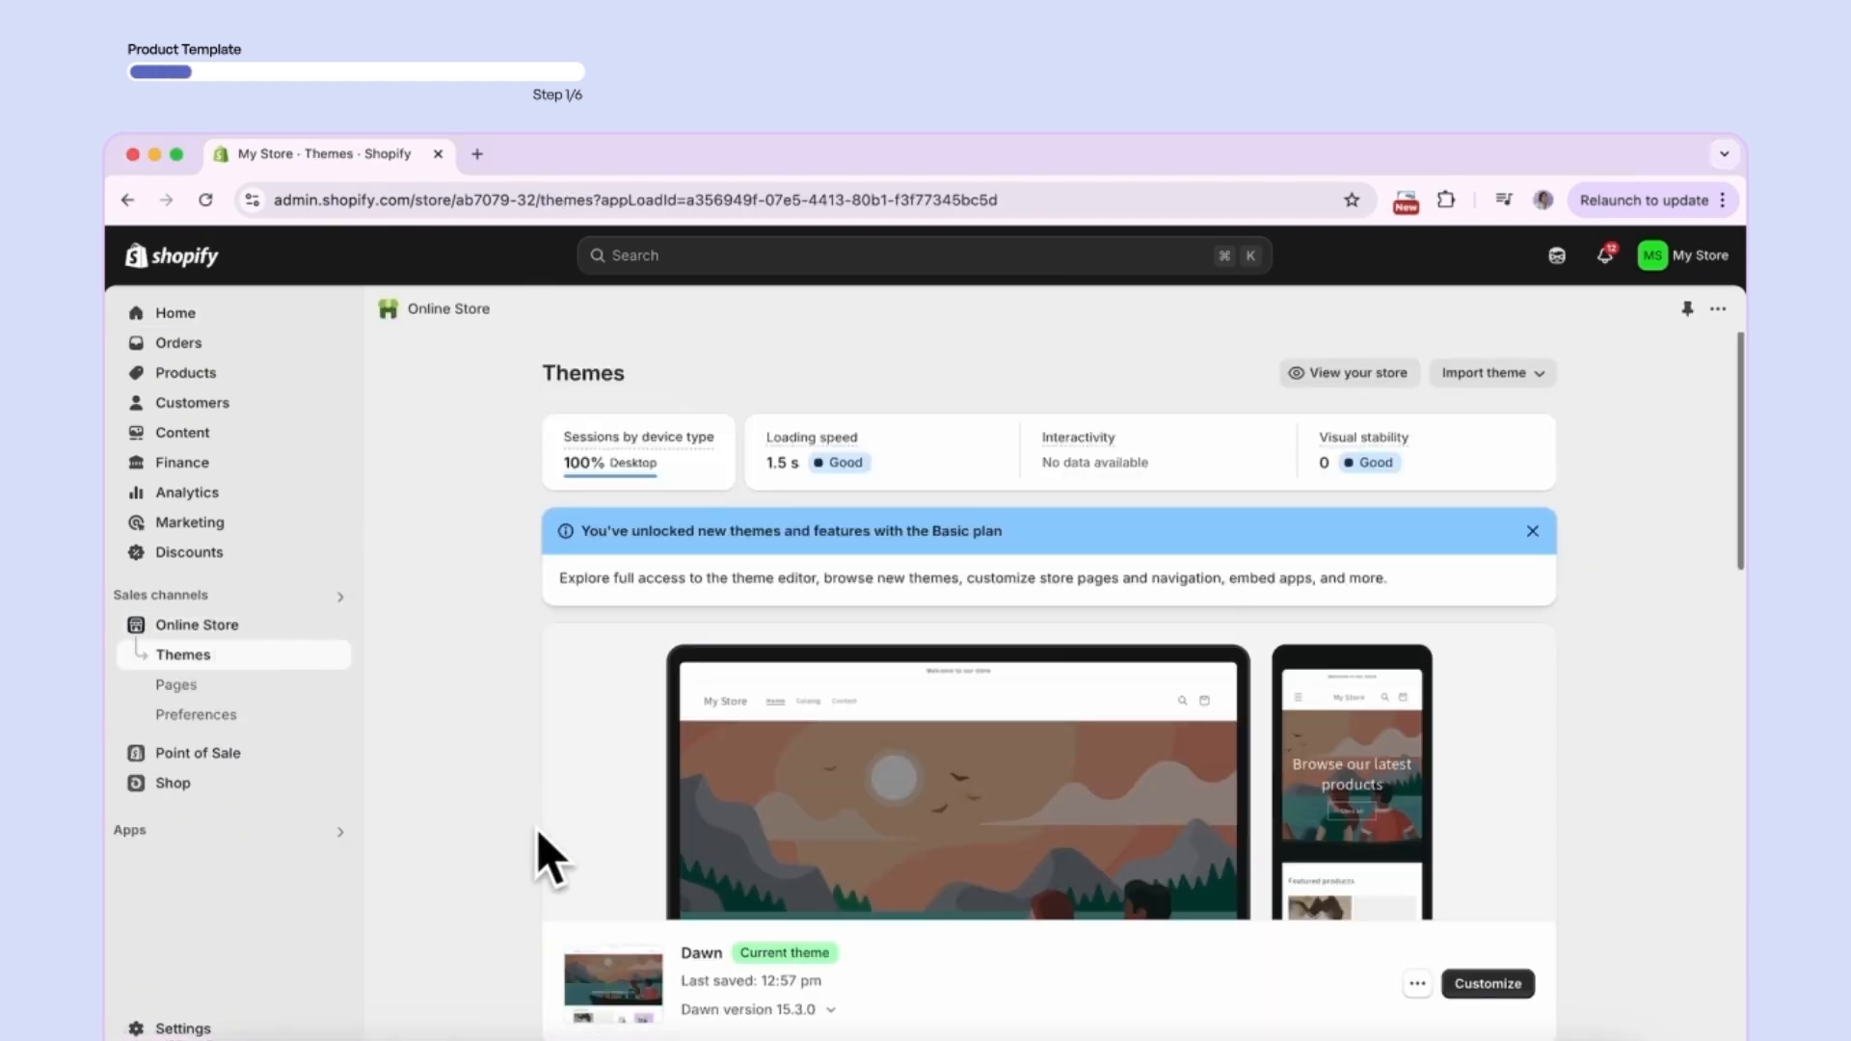
scroll(539, 853, "down", 3)
left_click(1494, 791)
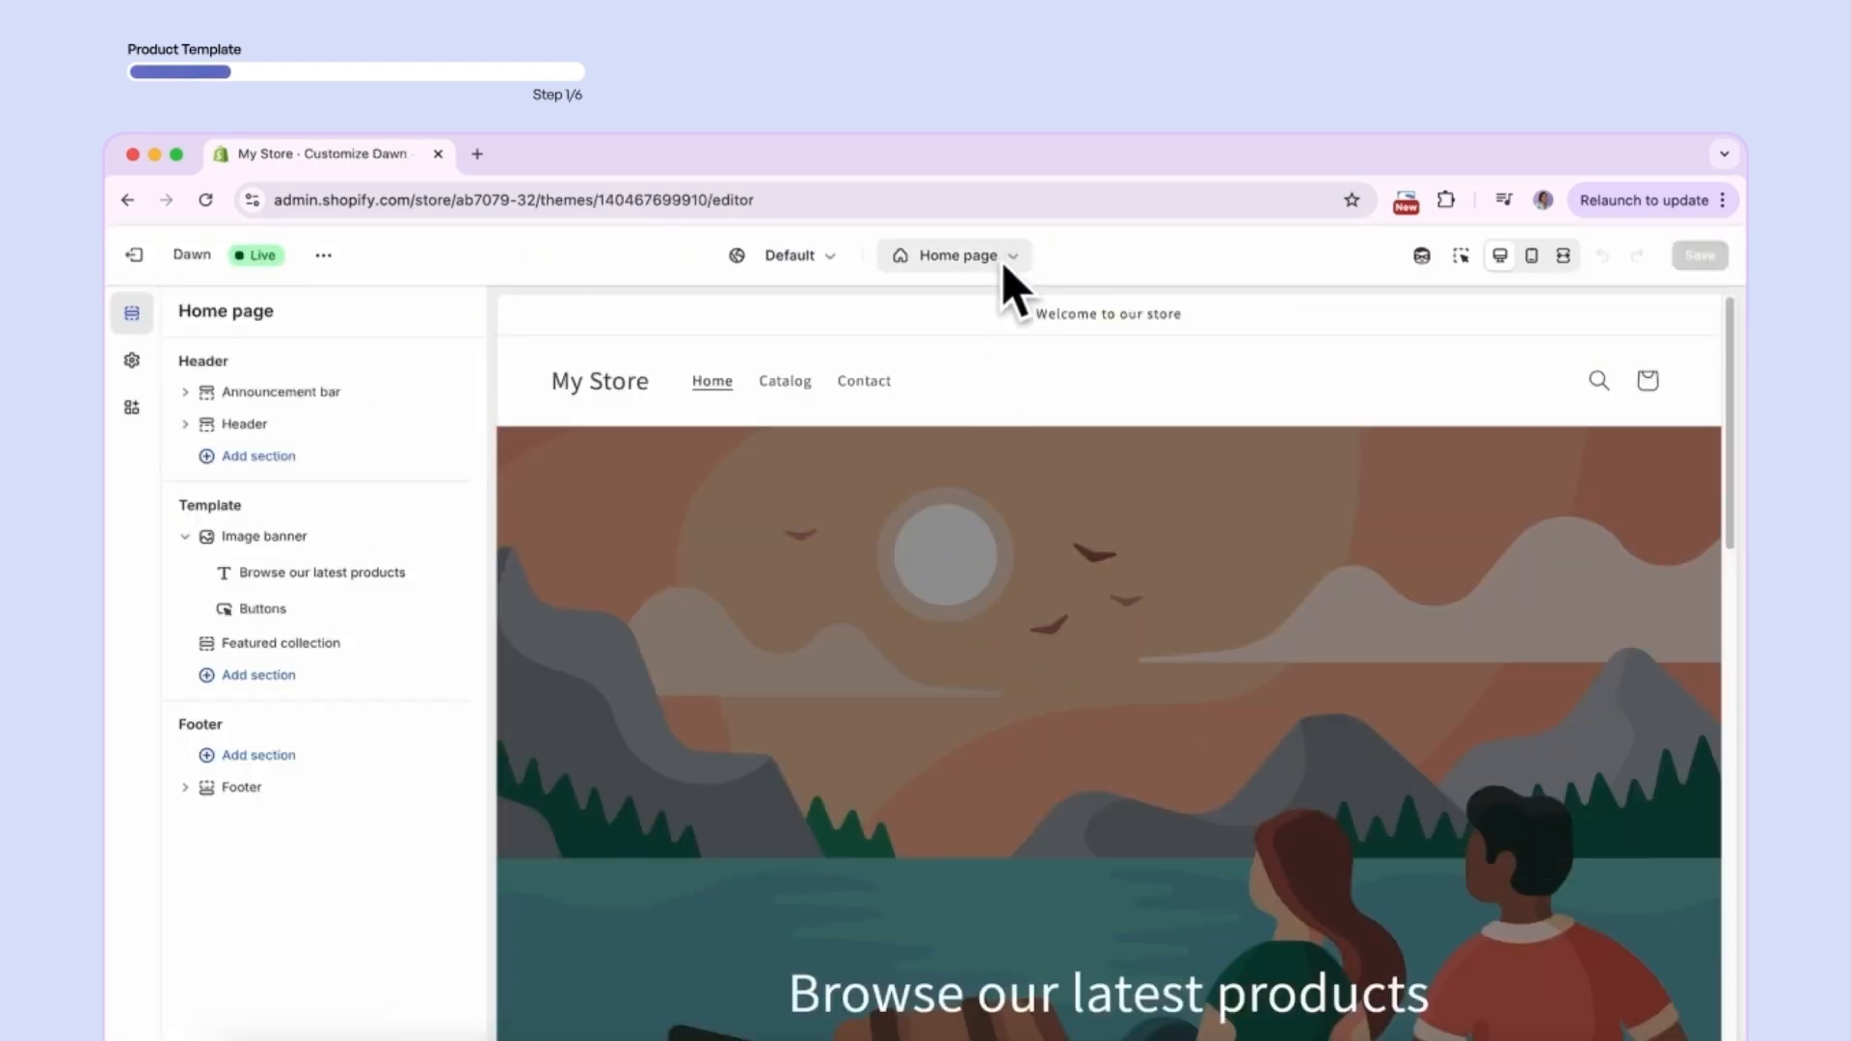
left_click(1014, 258)
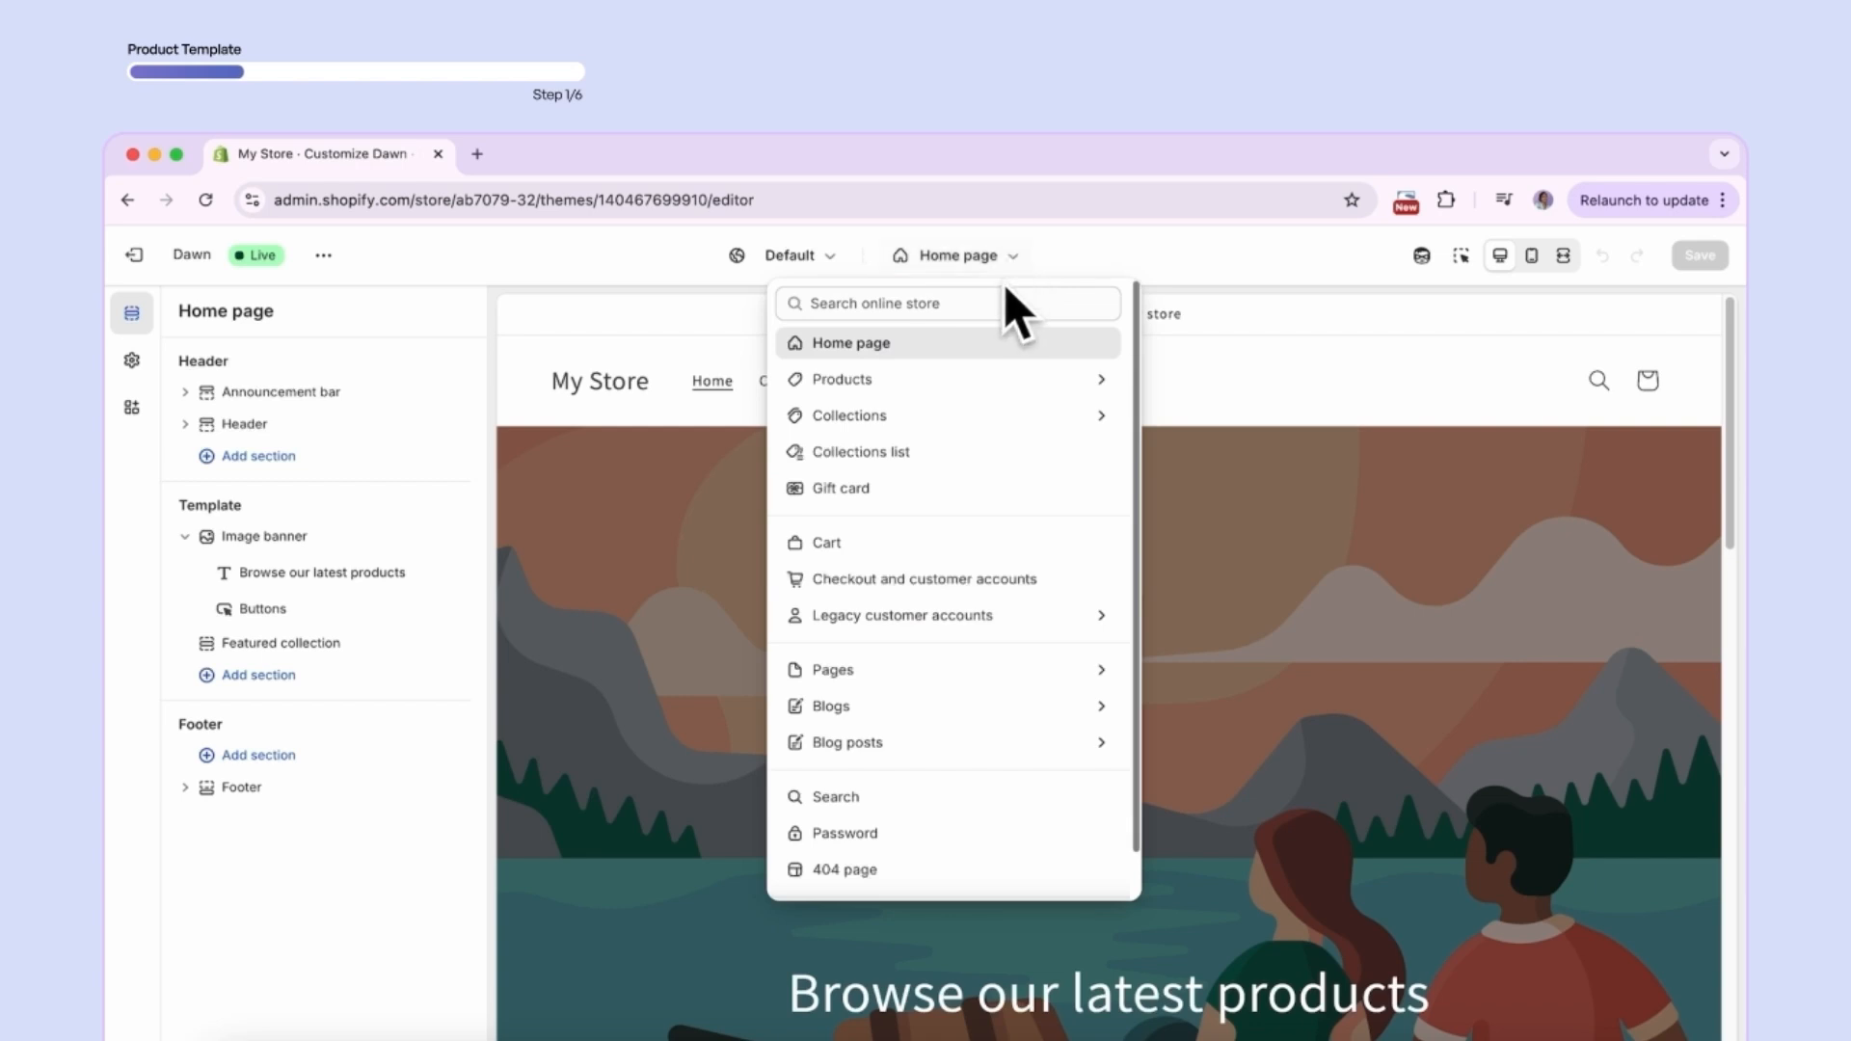
left_click(996, 381)
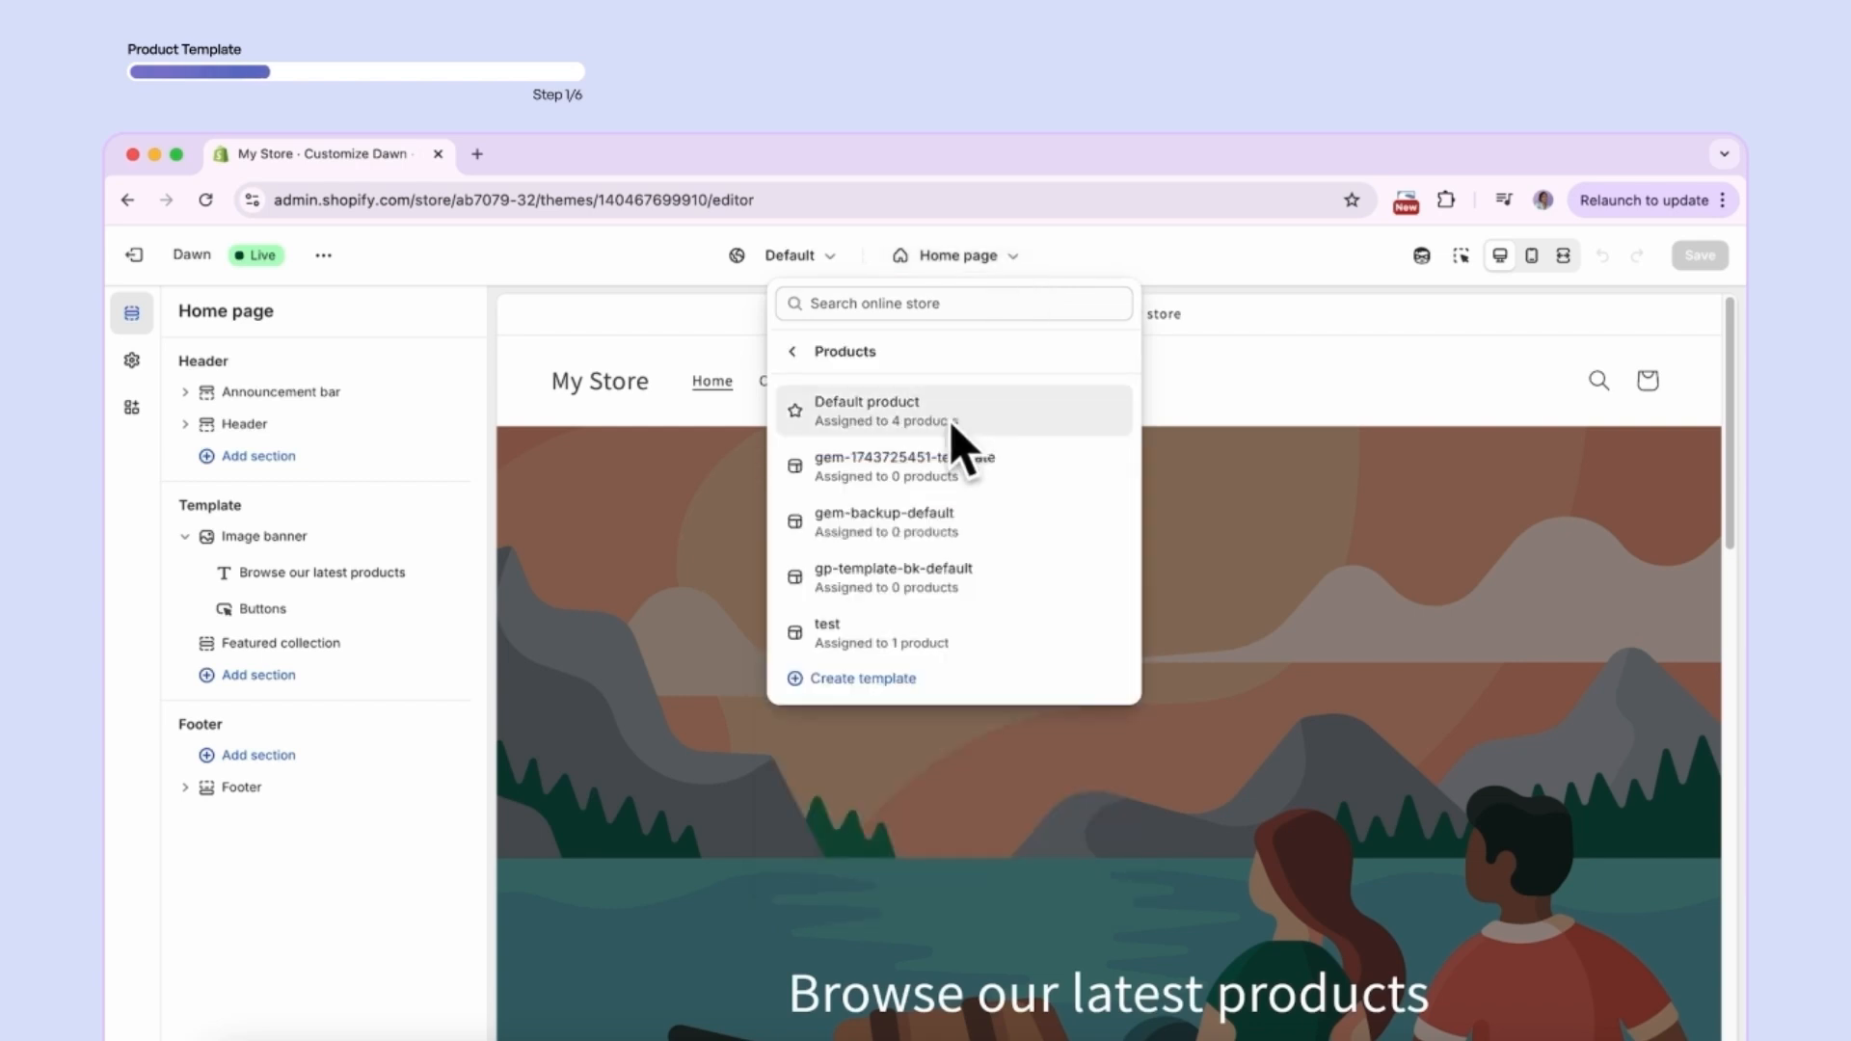
- Create a product template named 'midnight' based on Default product
left_click(895, 680)
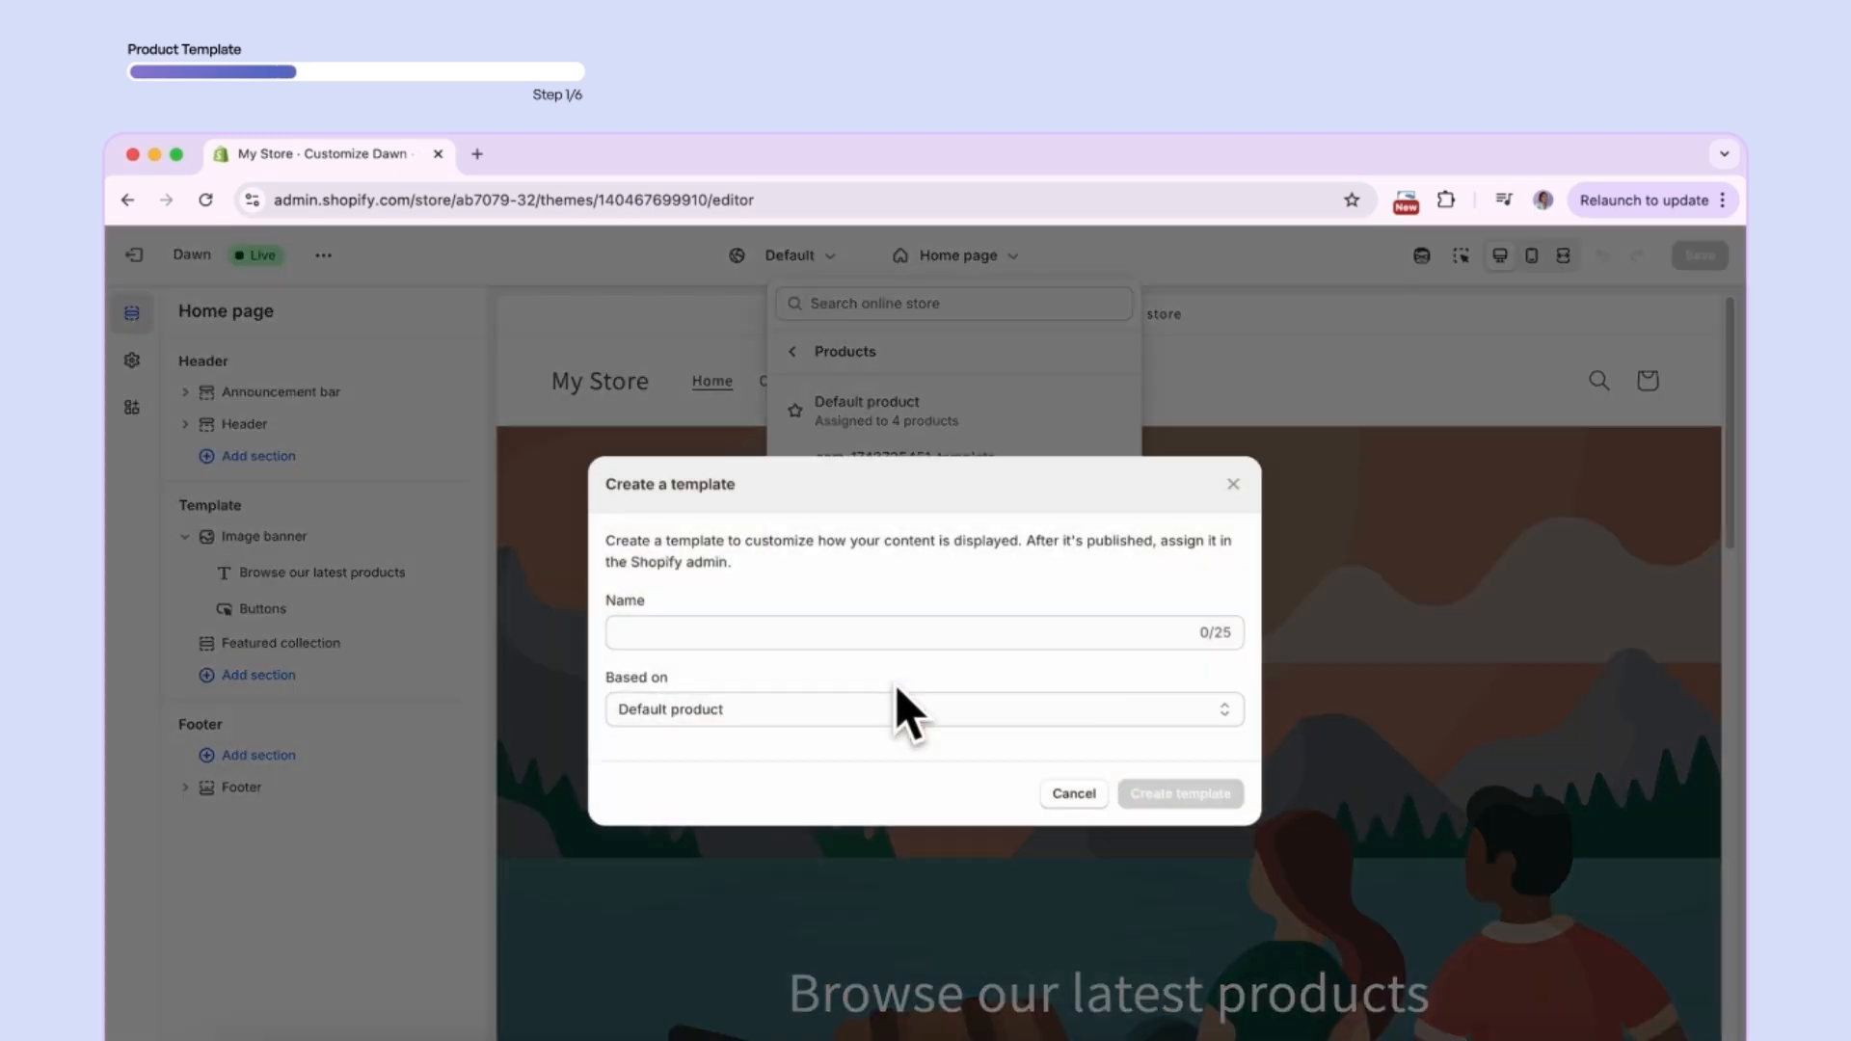
left_click(855, 644)
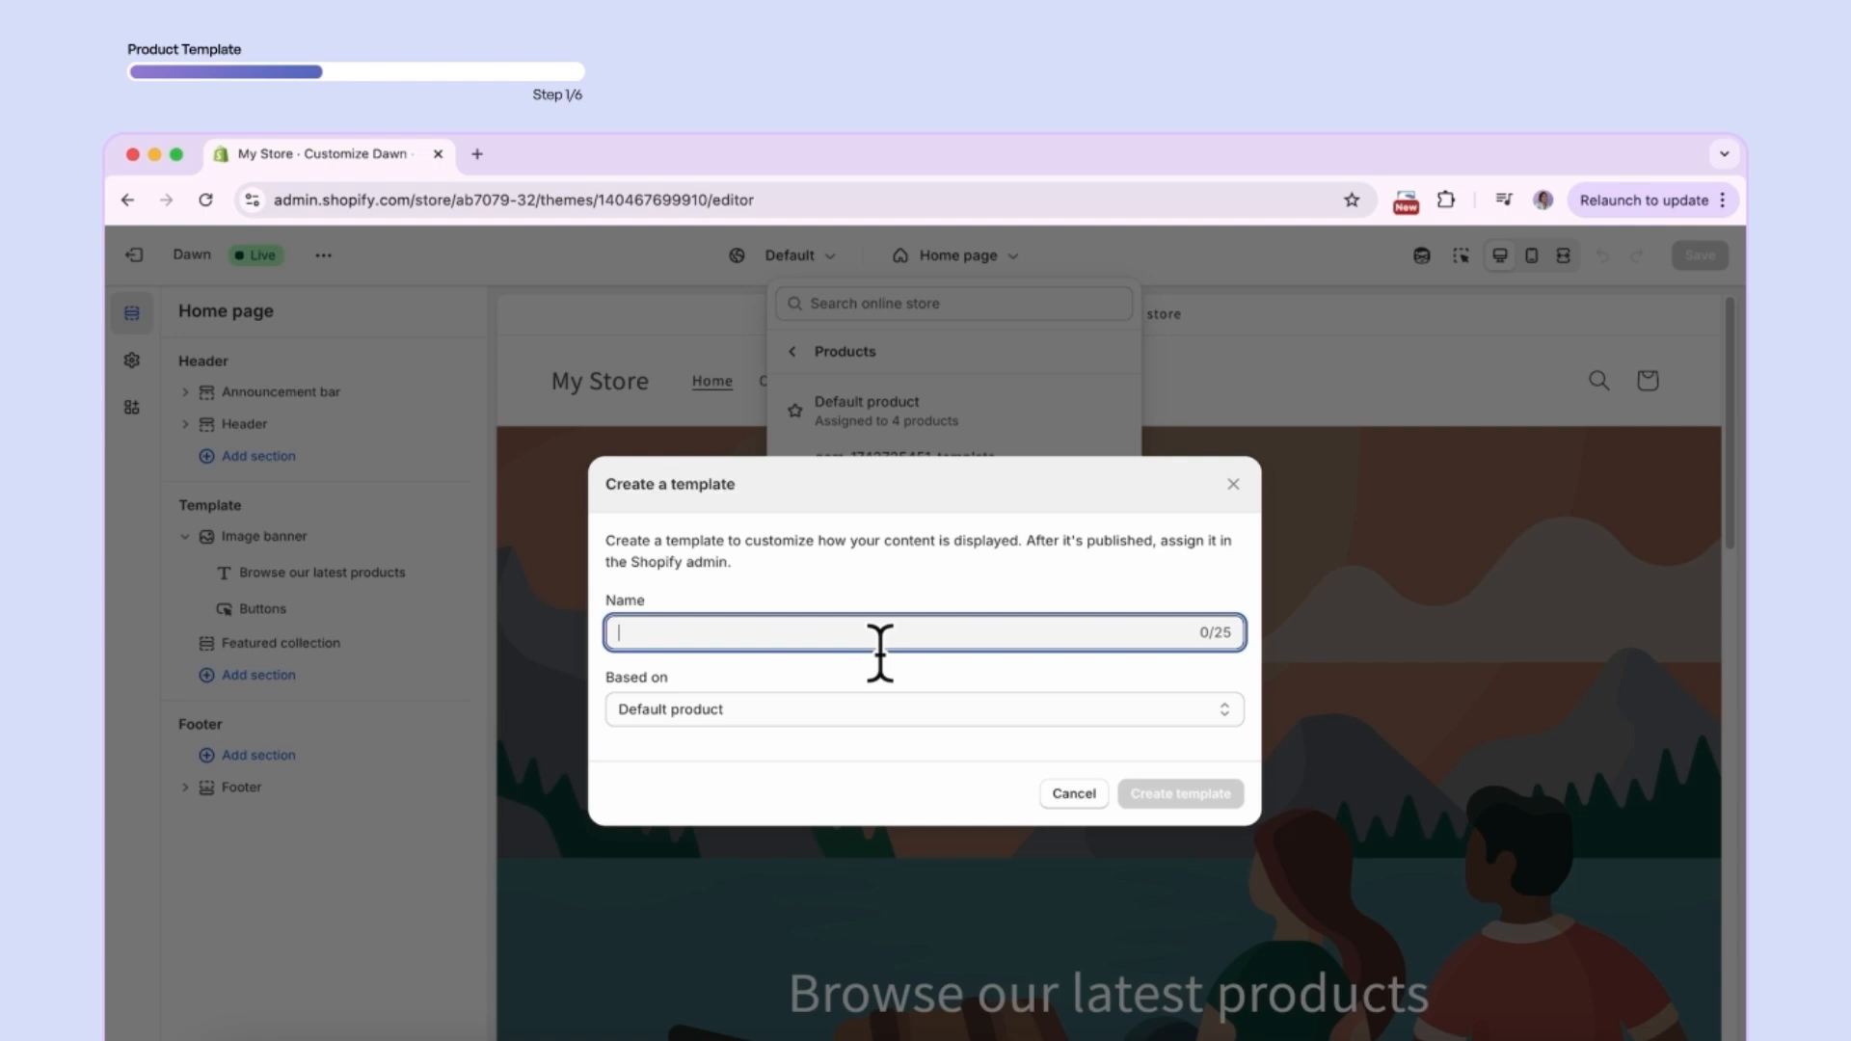
type("mis")
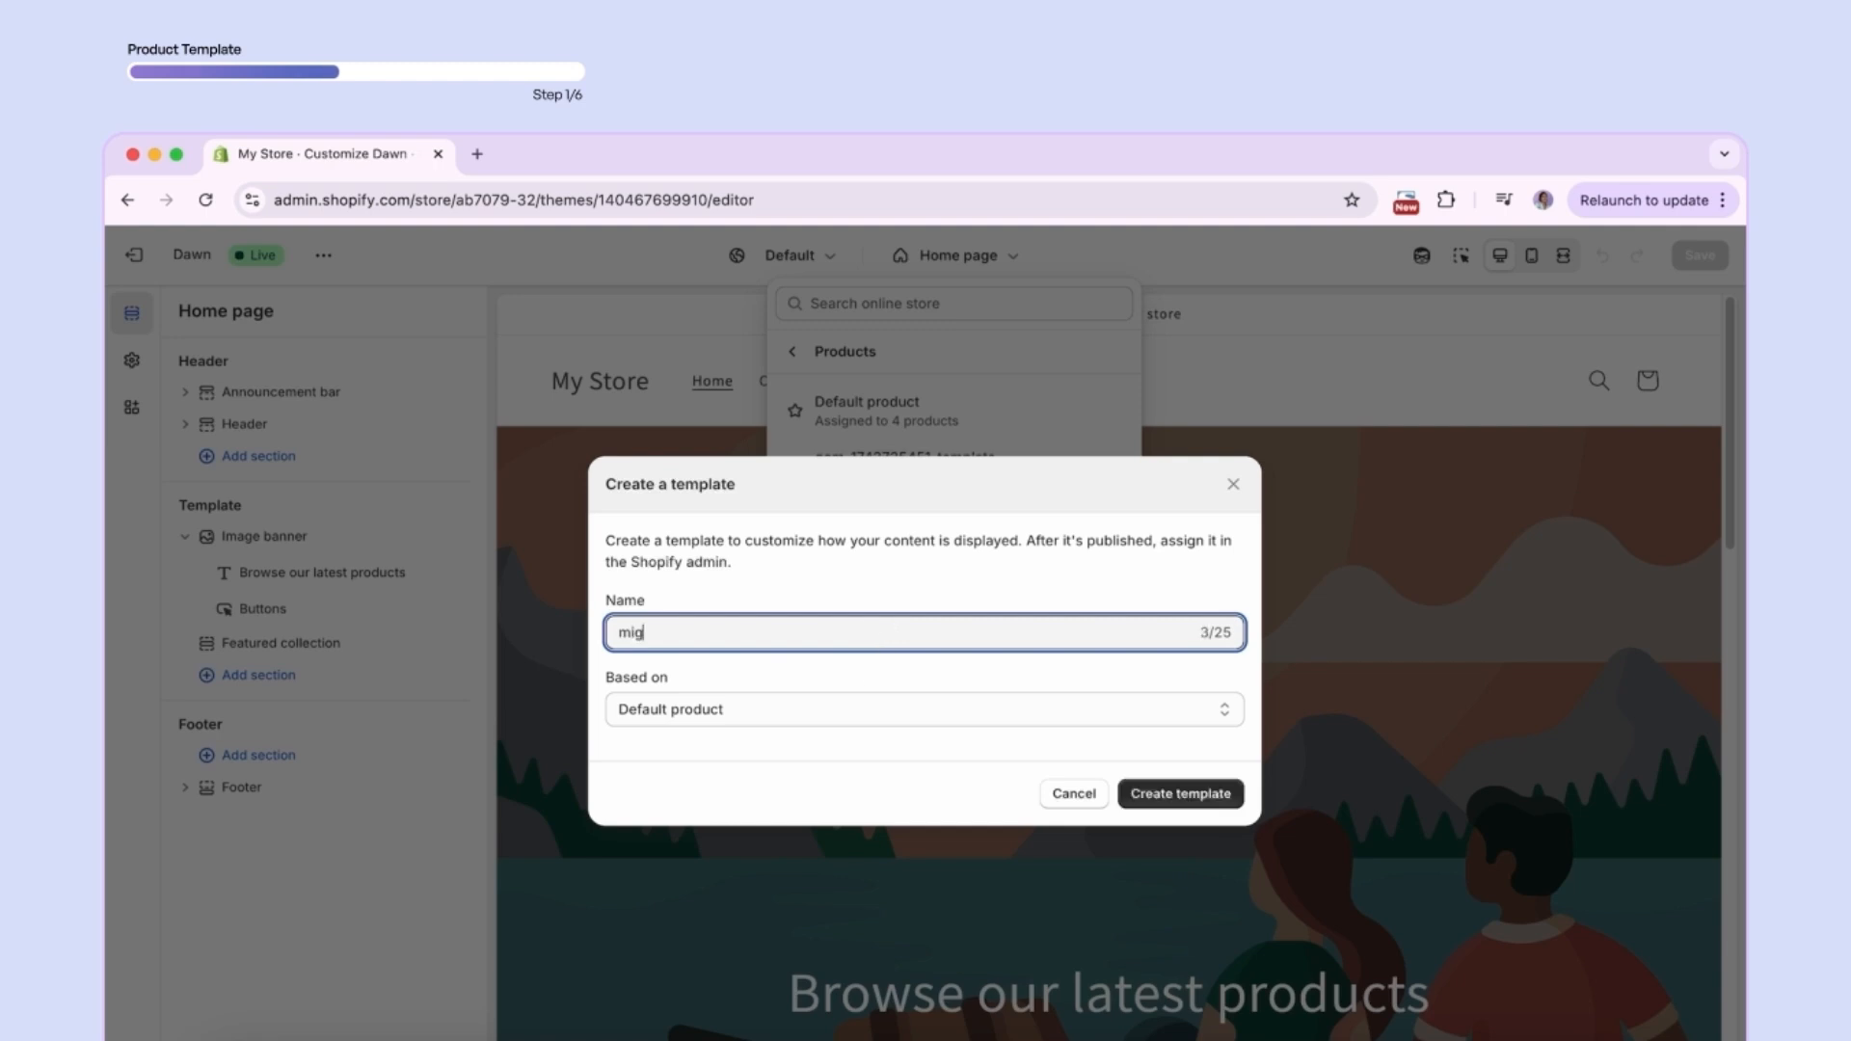
key("BackSpace")
type("dnight")
left_click(1190, 798)
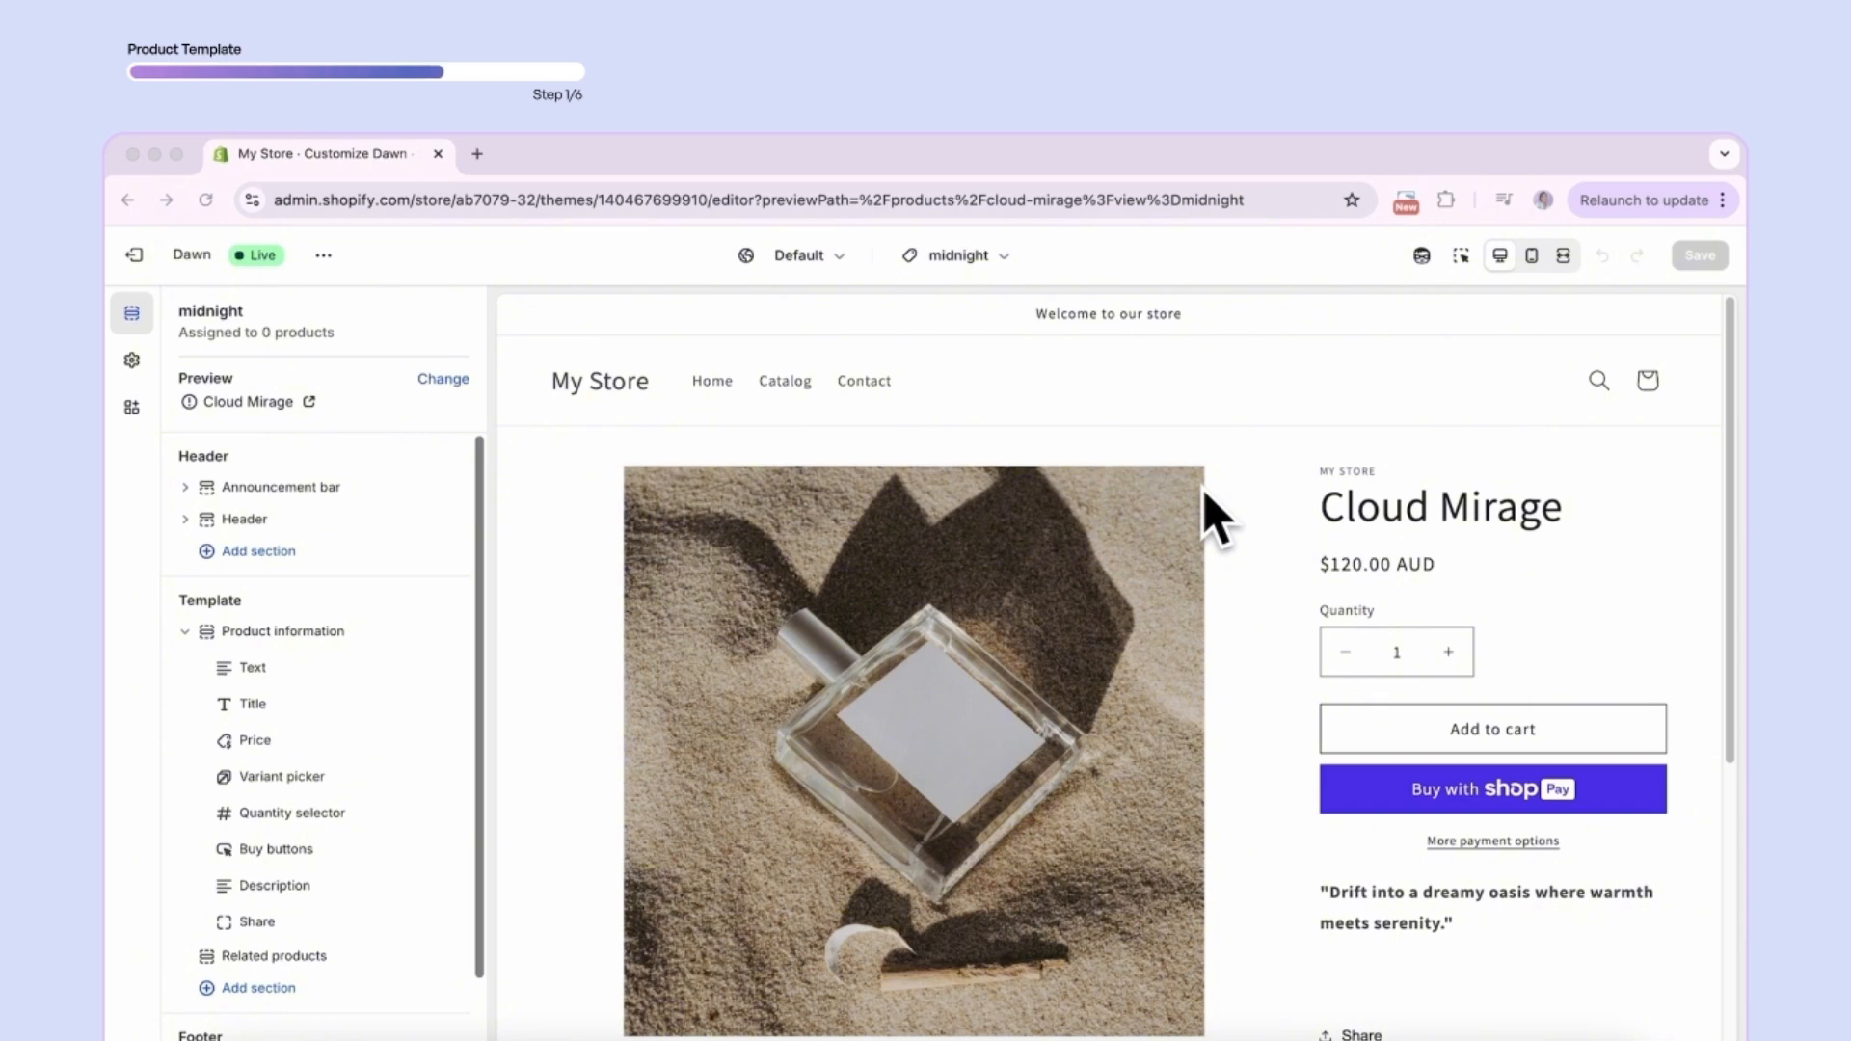
- Switch the template's preview product from Cloud Mirage to Midnight Luxe
left_click(449, 384)
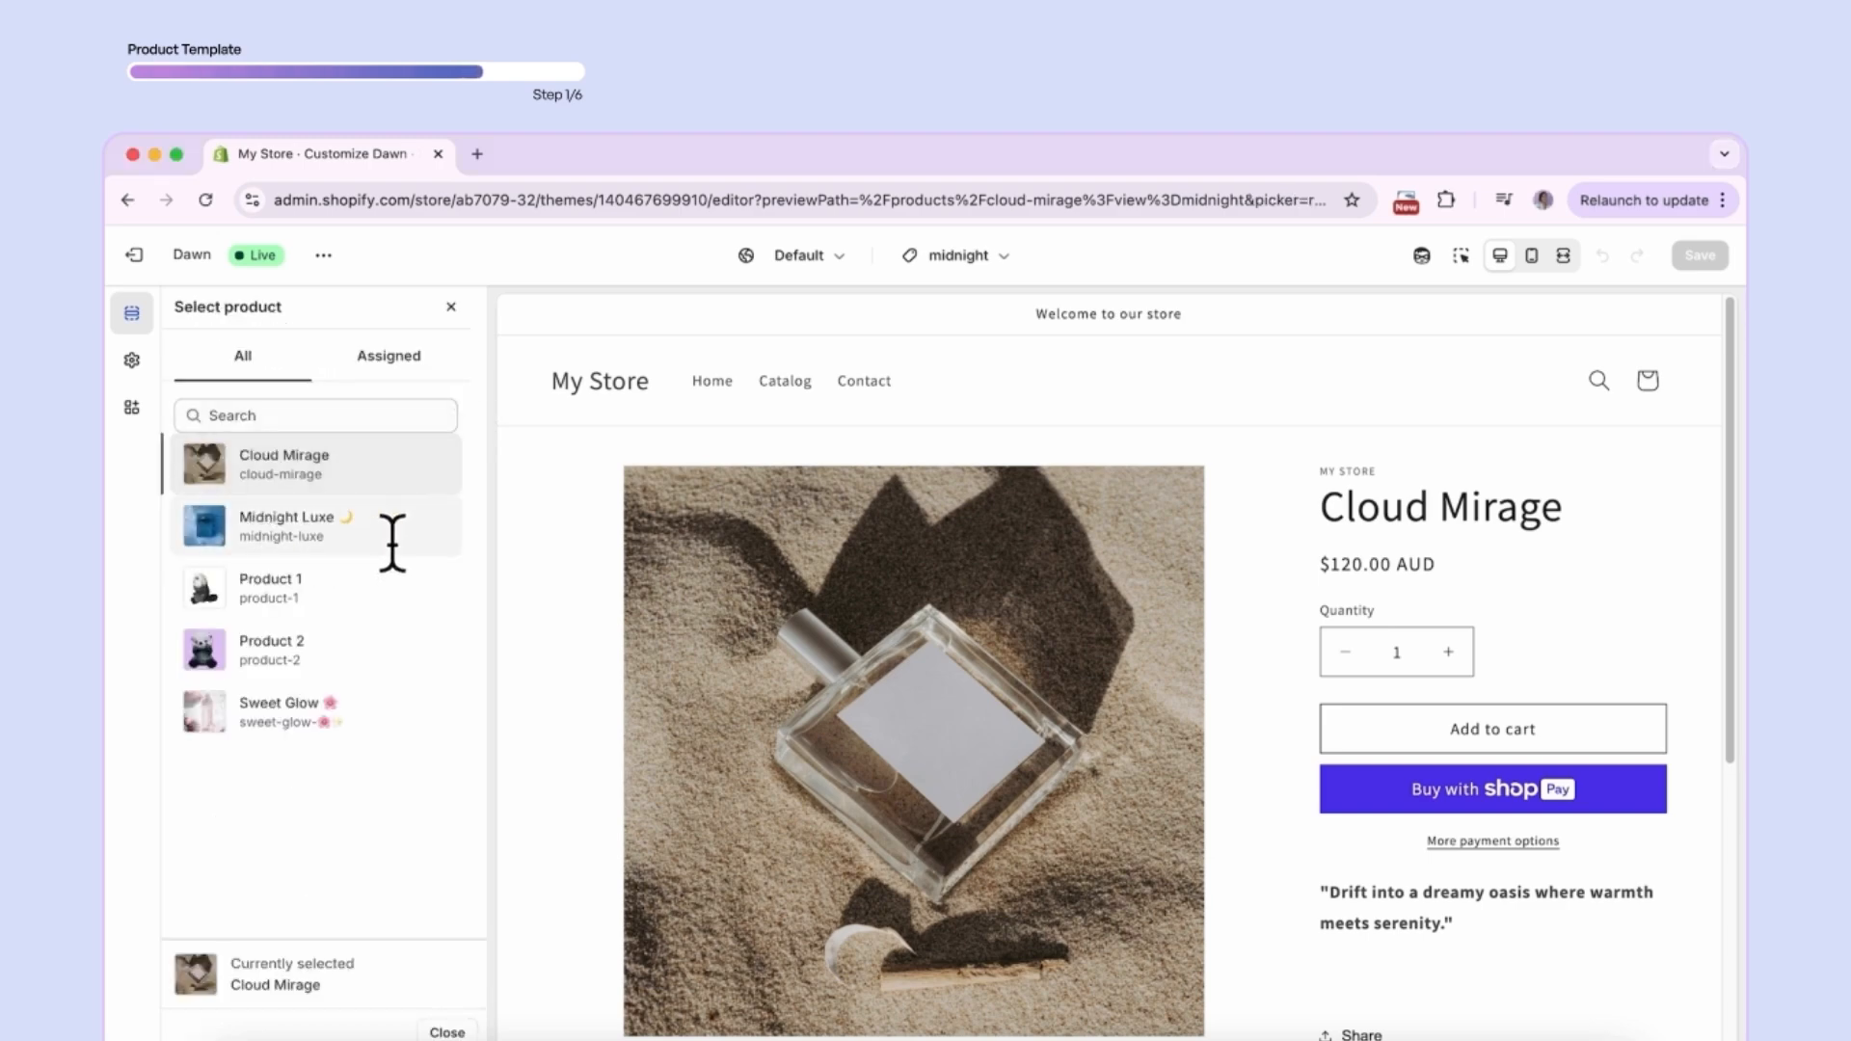
left_click(214, 545)
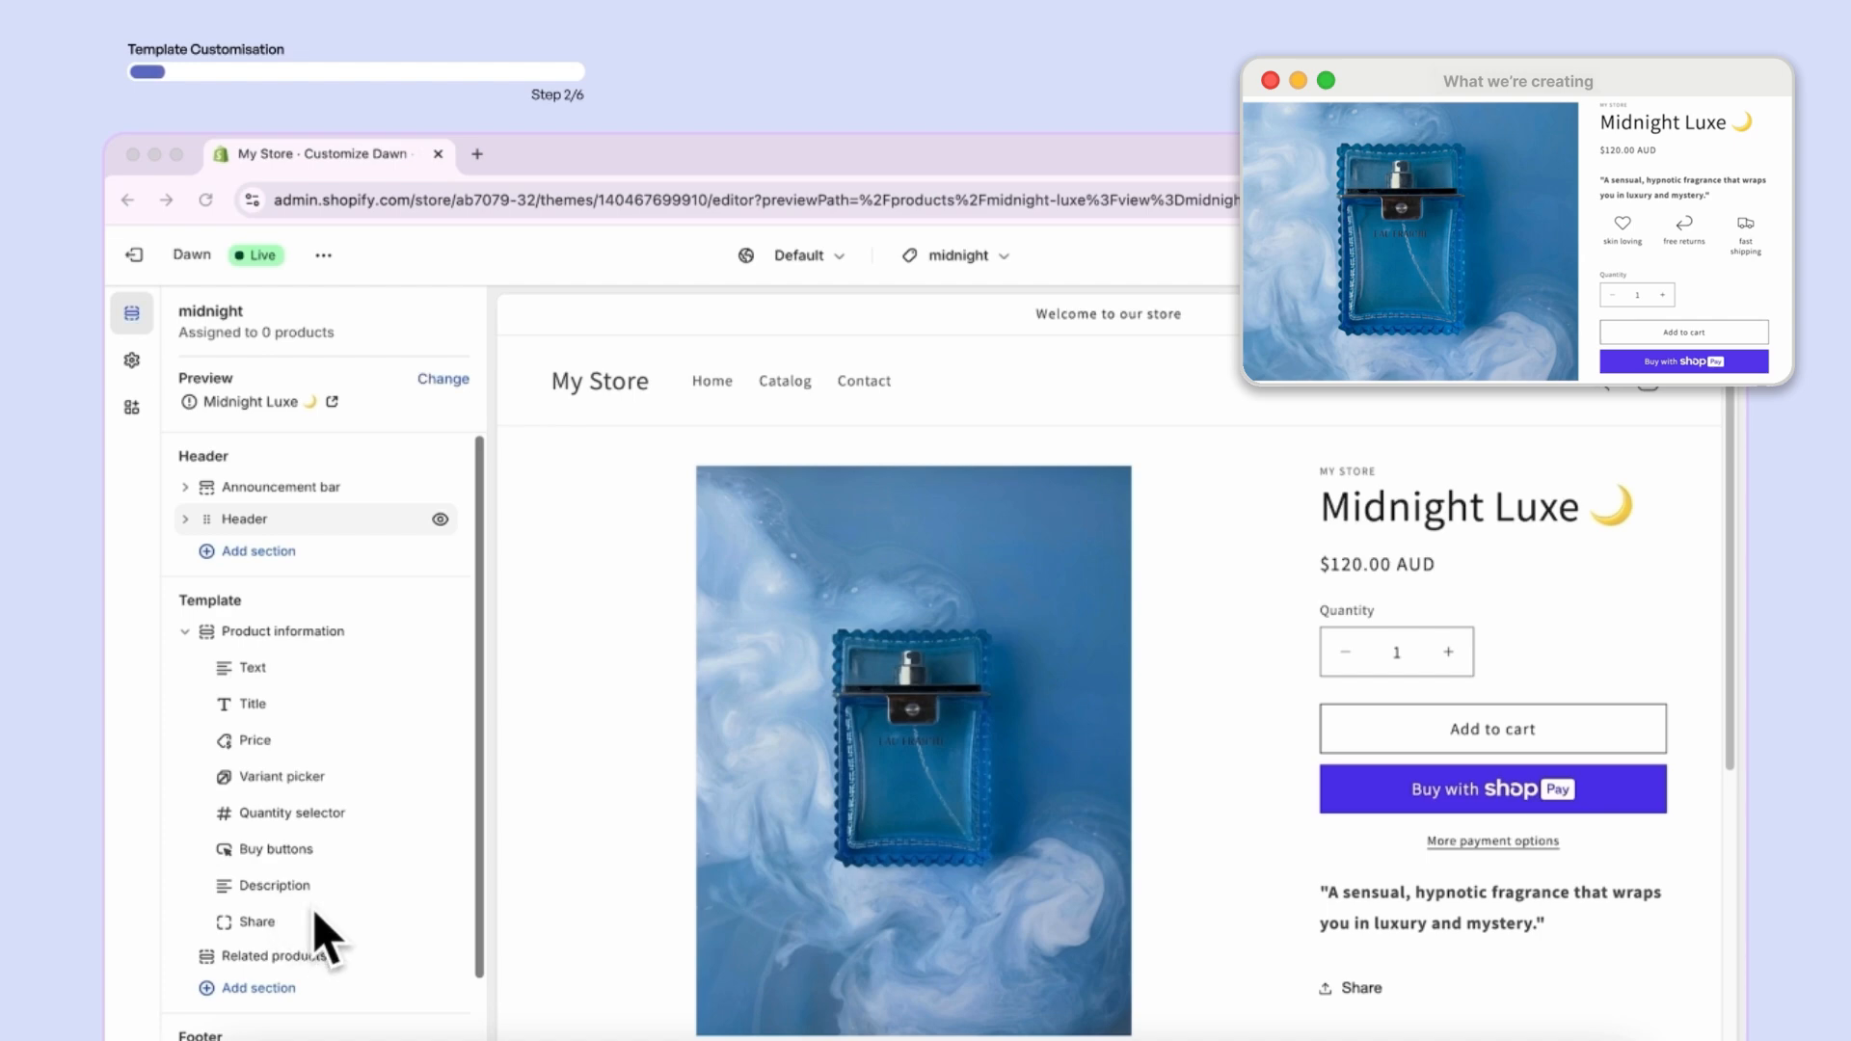
- Delete the Share block and insert an Icon with text block below Text
left_click(318, 938)
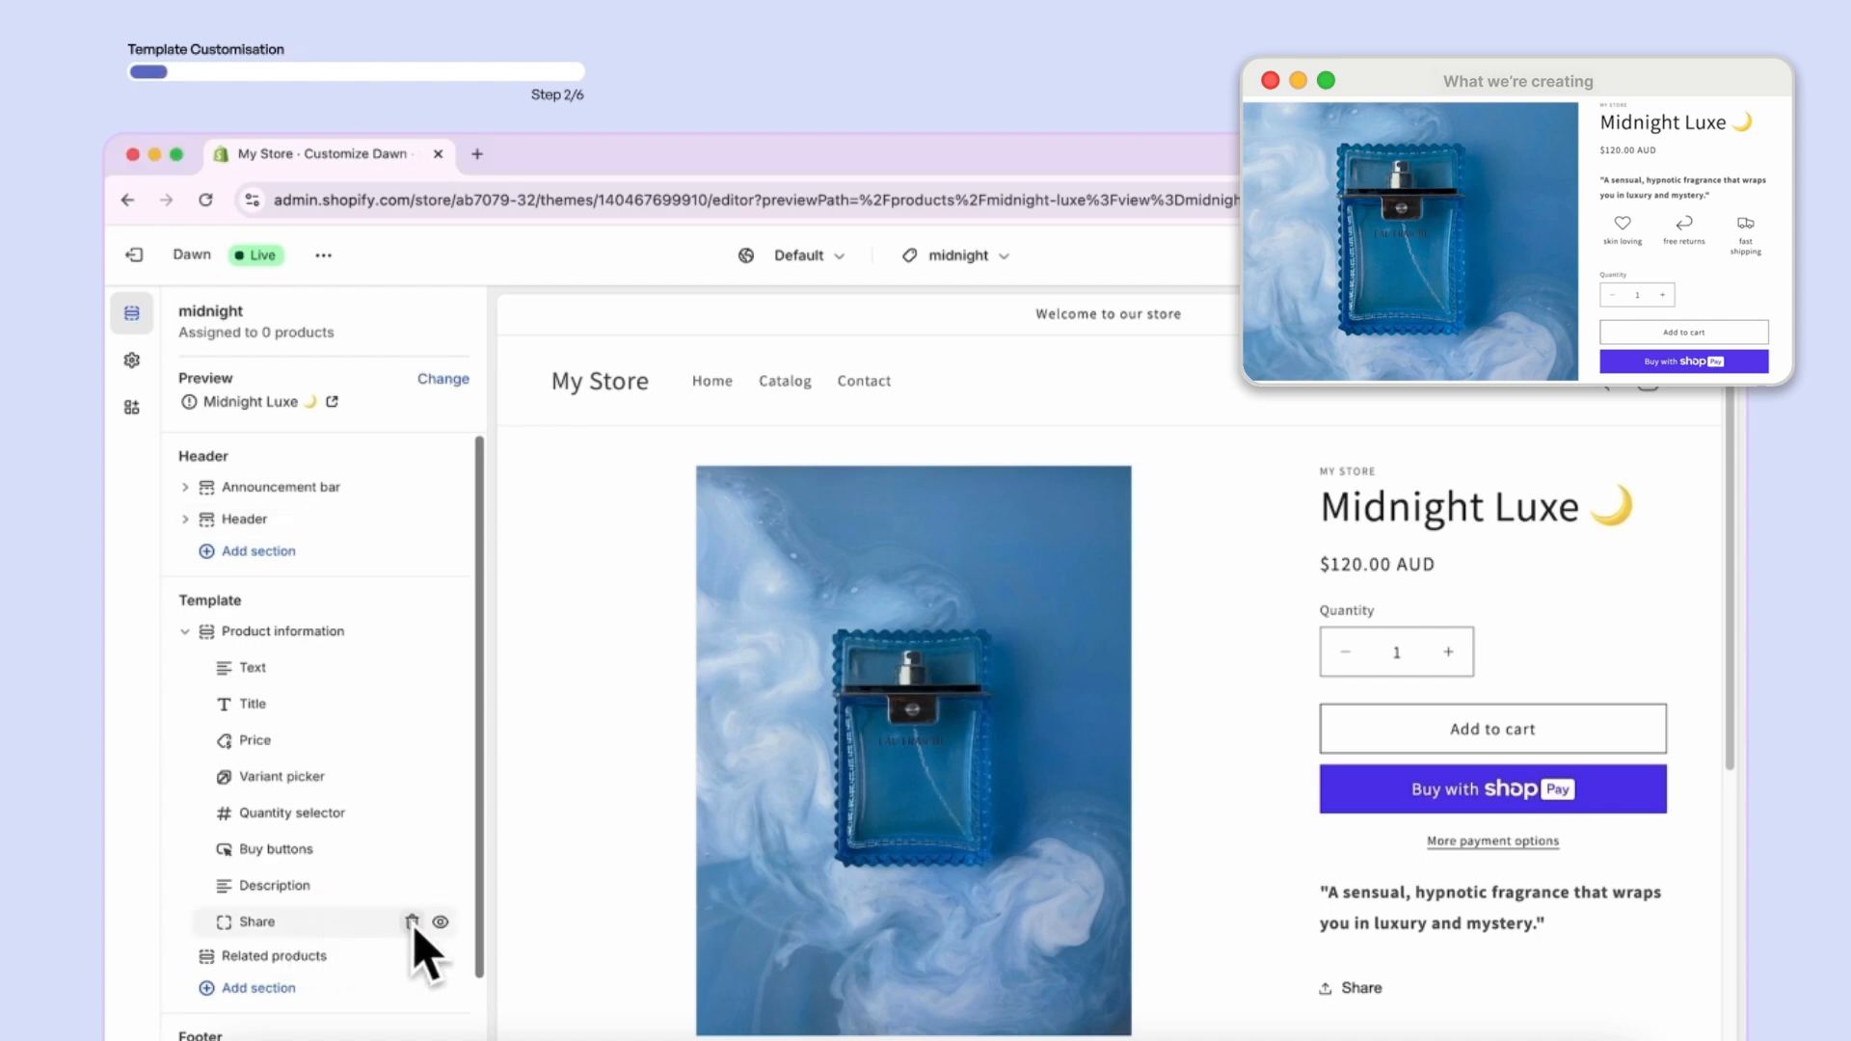
left_click(411, 921)
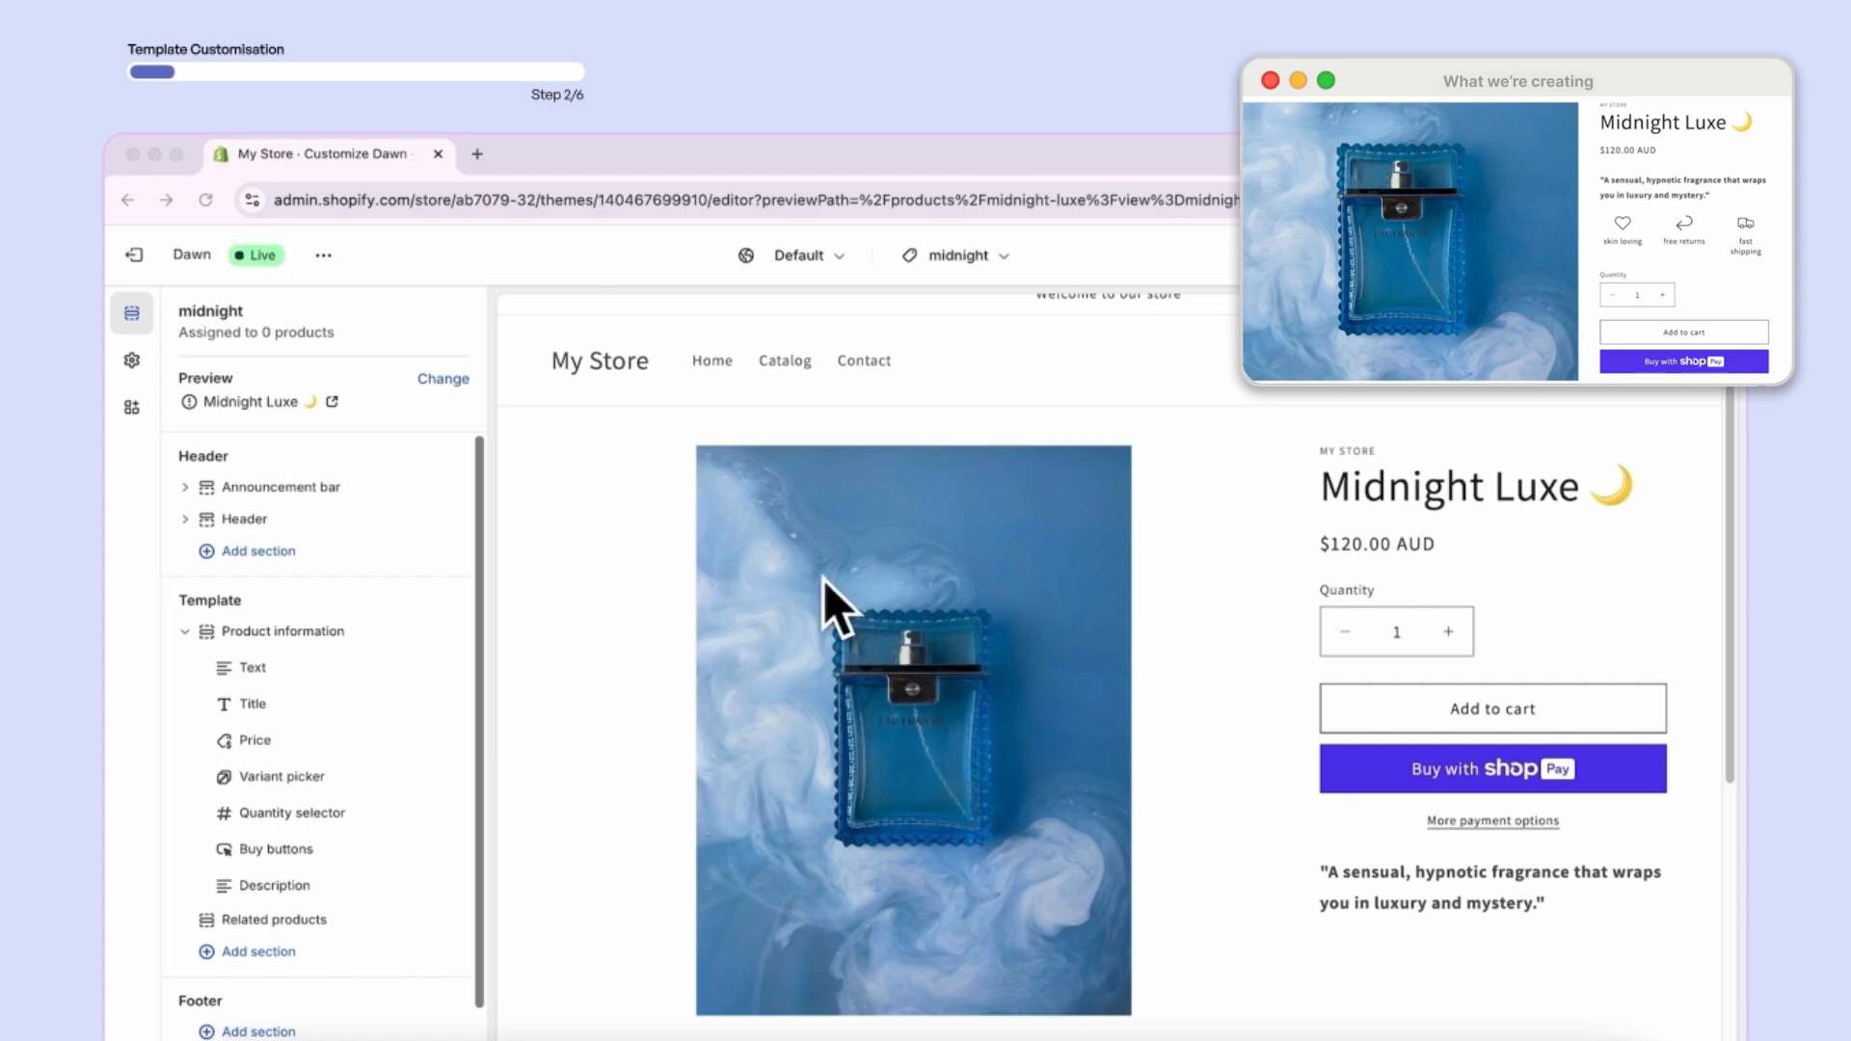
mouse_move(279, 686)
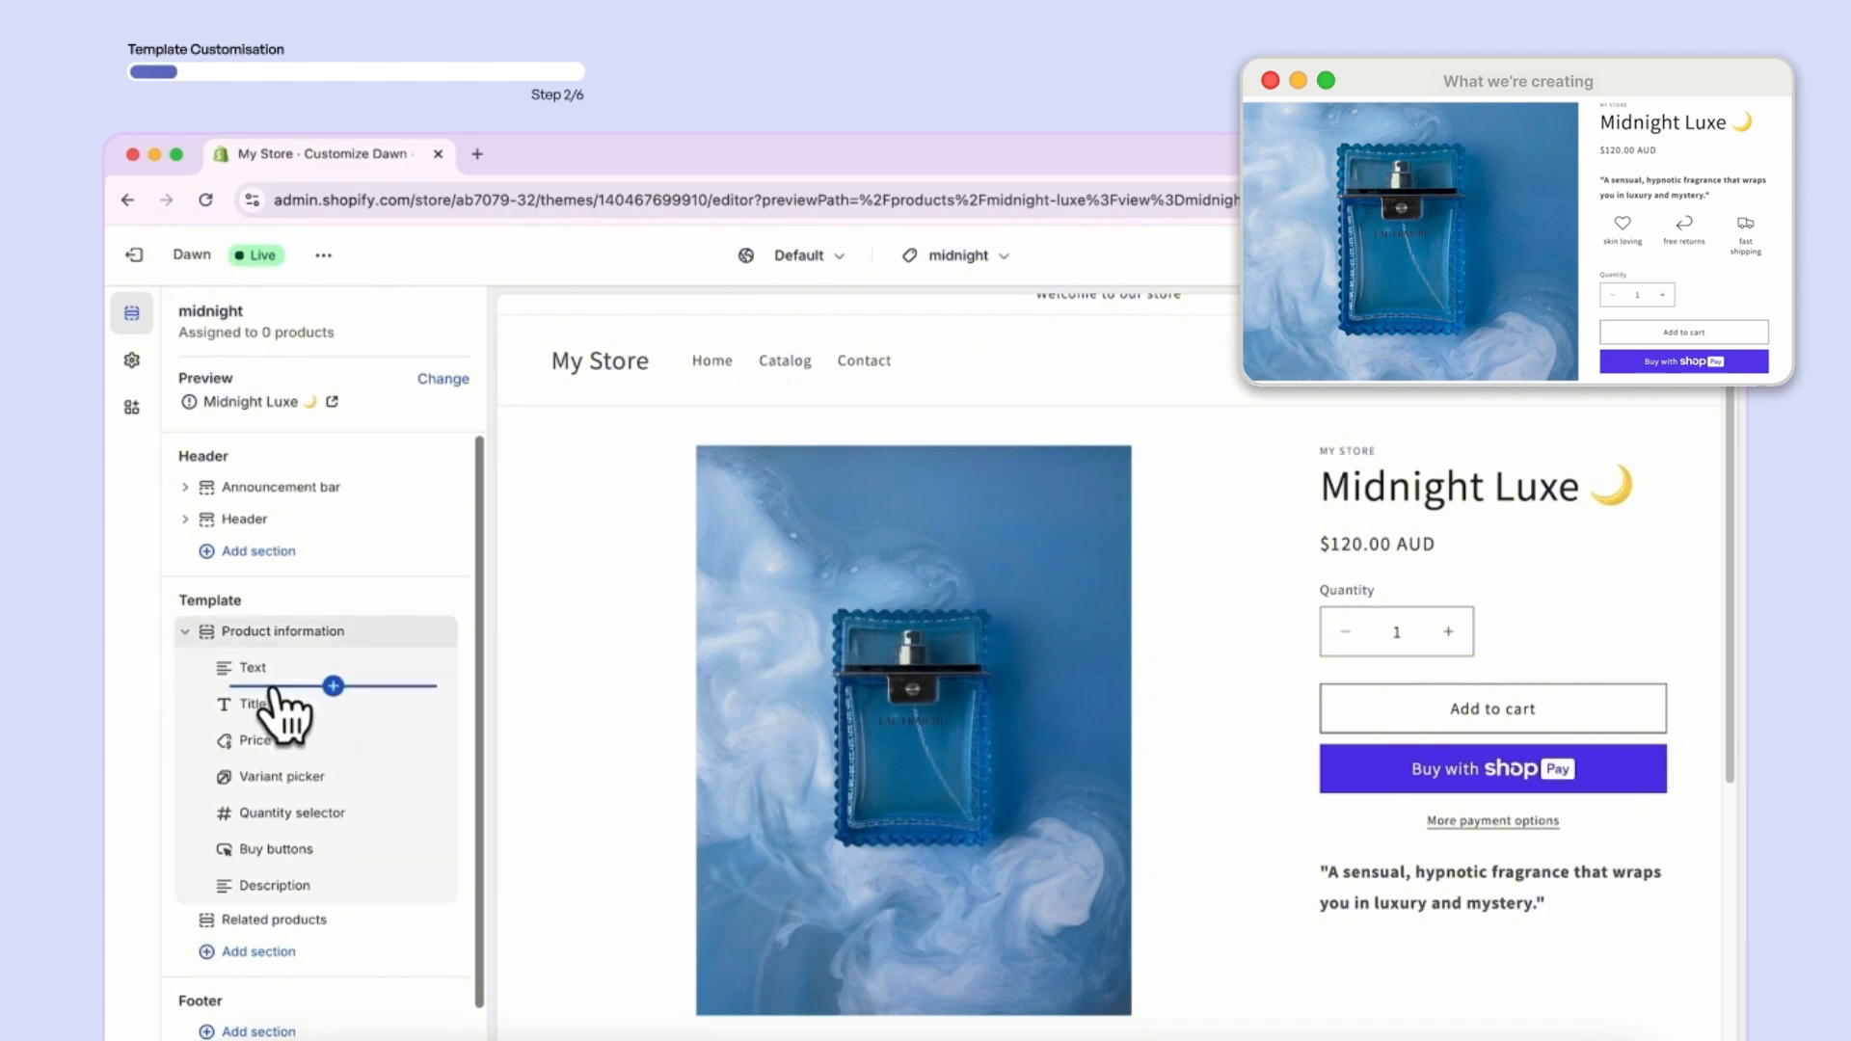
left_click(333, 685)
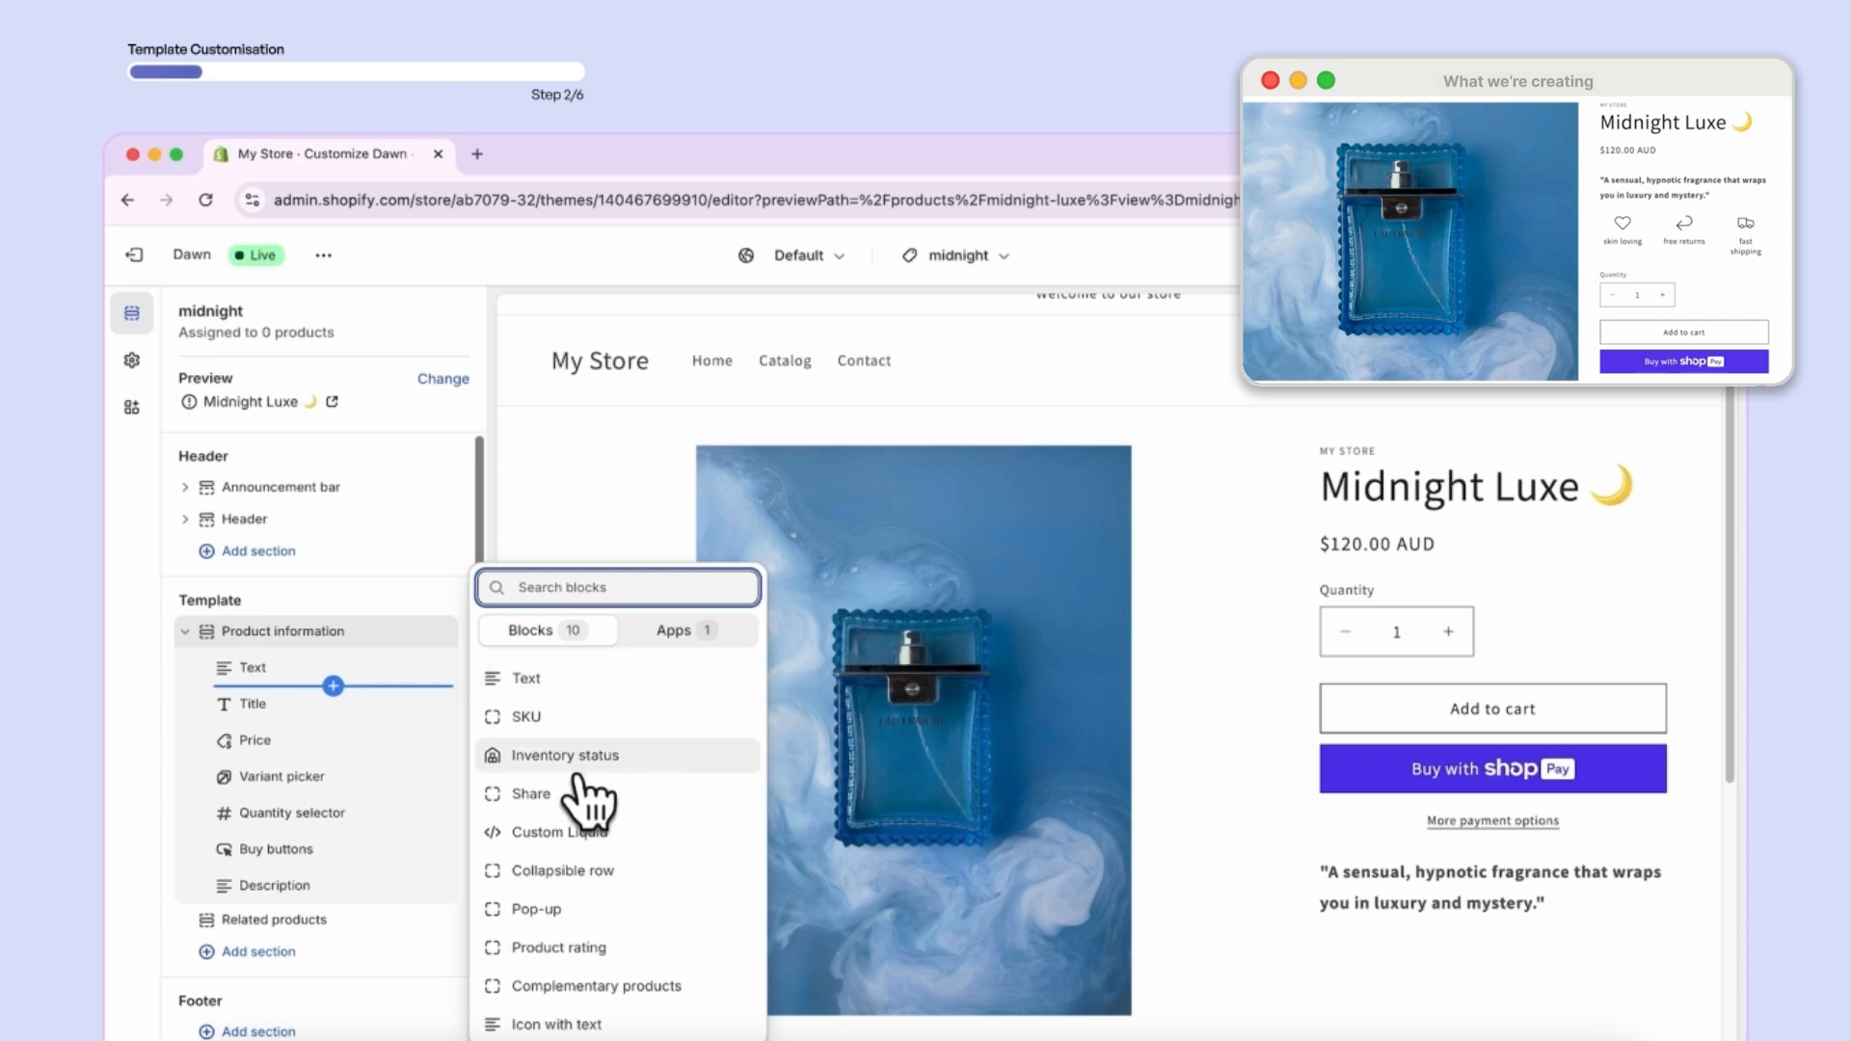
left_click(602, 1023)
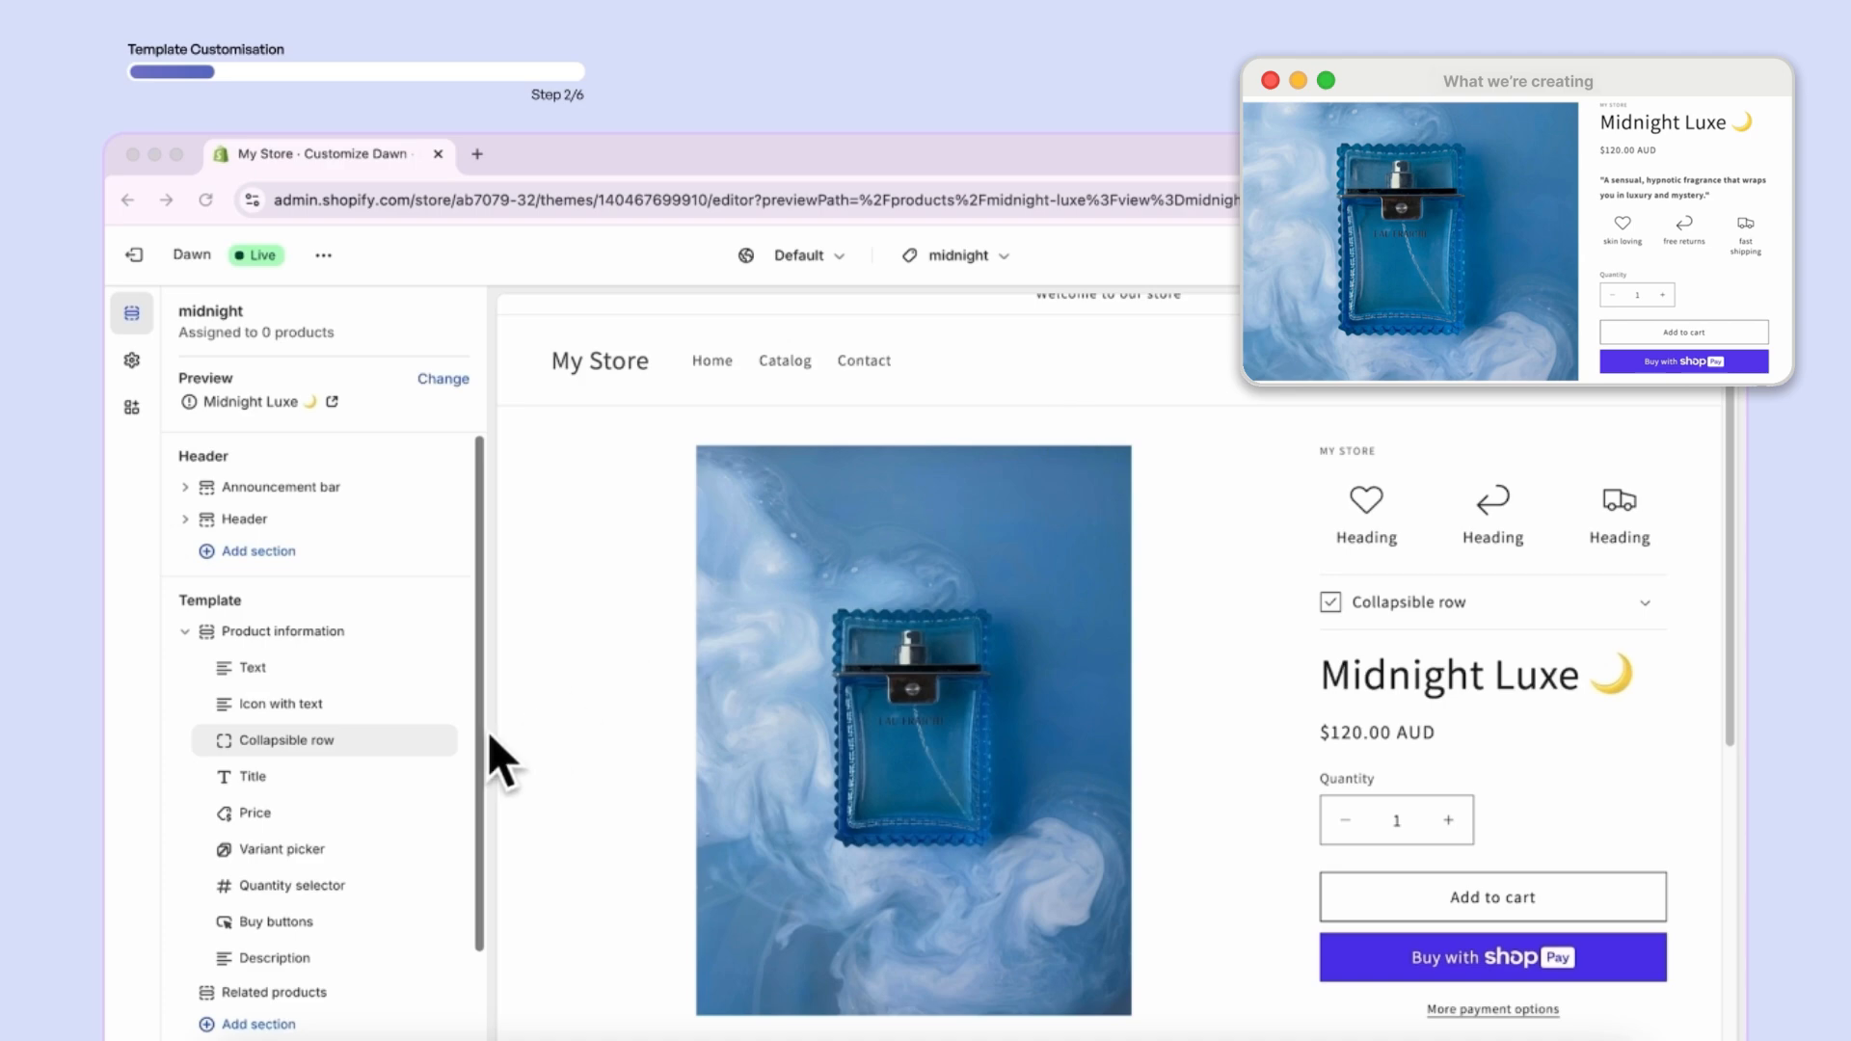
- In Icon with text, keep Heart as the first item's icon
left_click(297, 705)
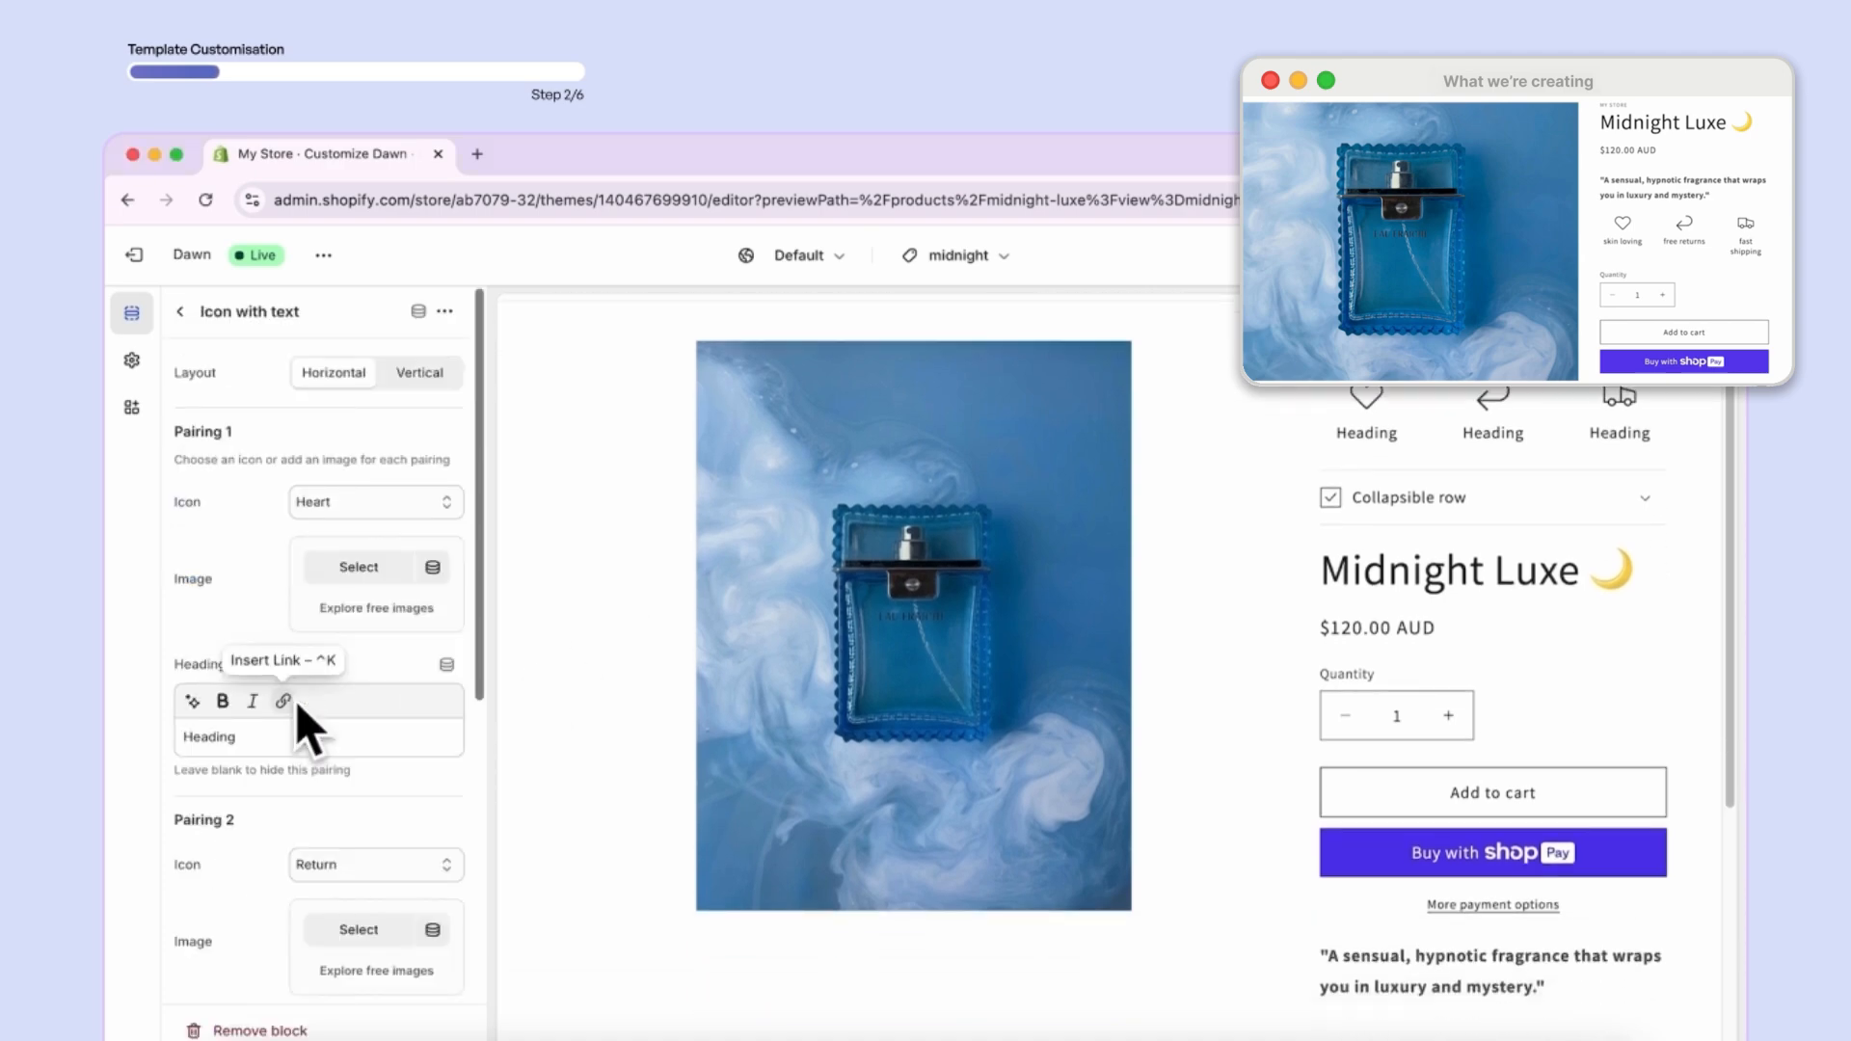
left_click(392, 499)
left_click(386, 593)
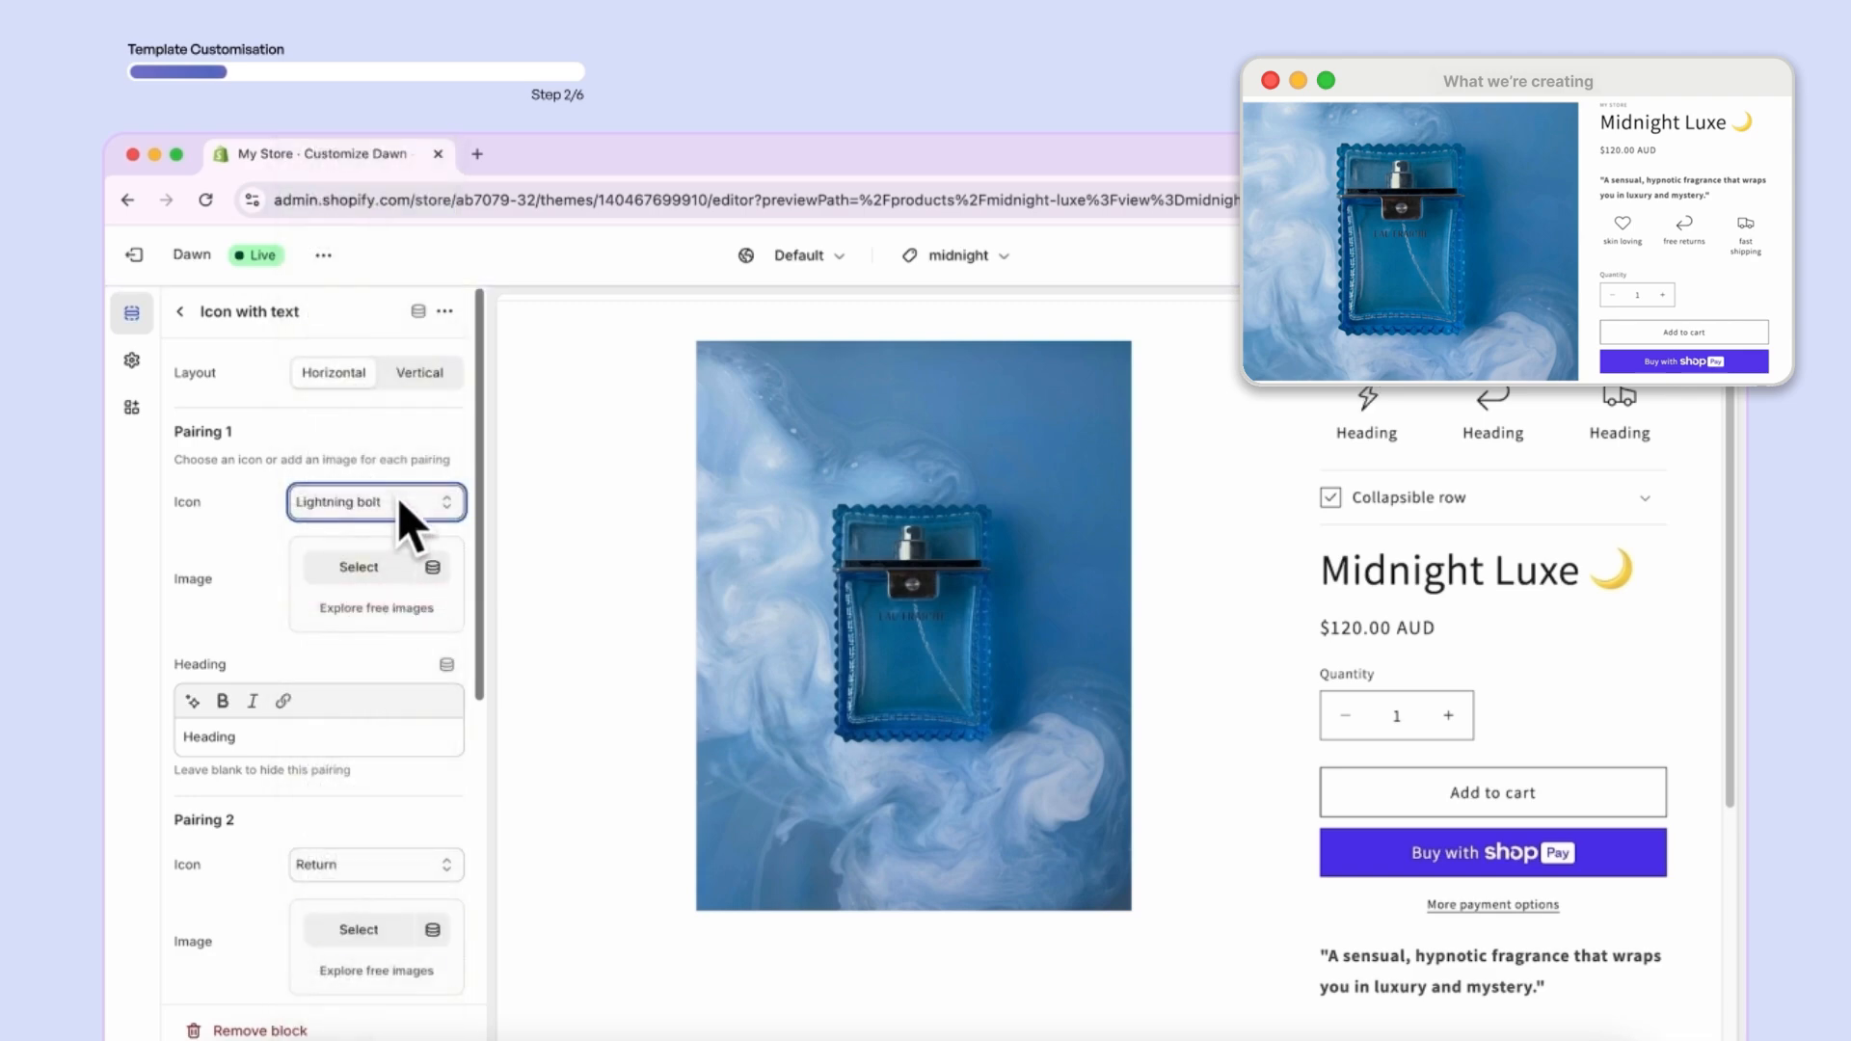
left_click(399, 500)
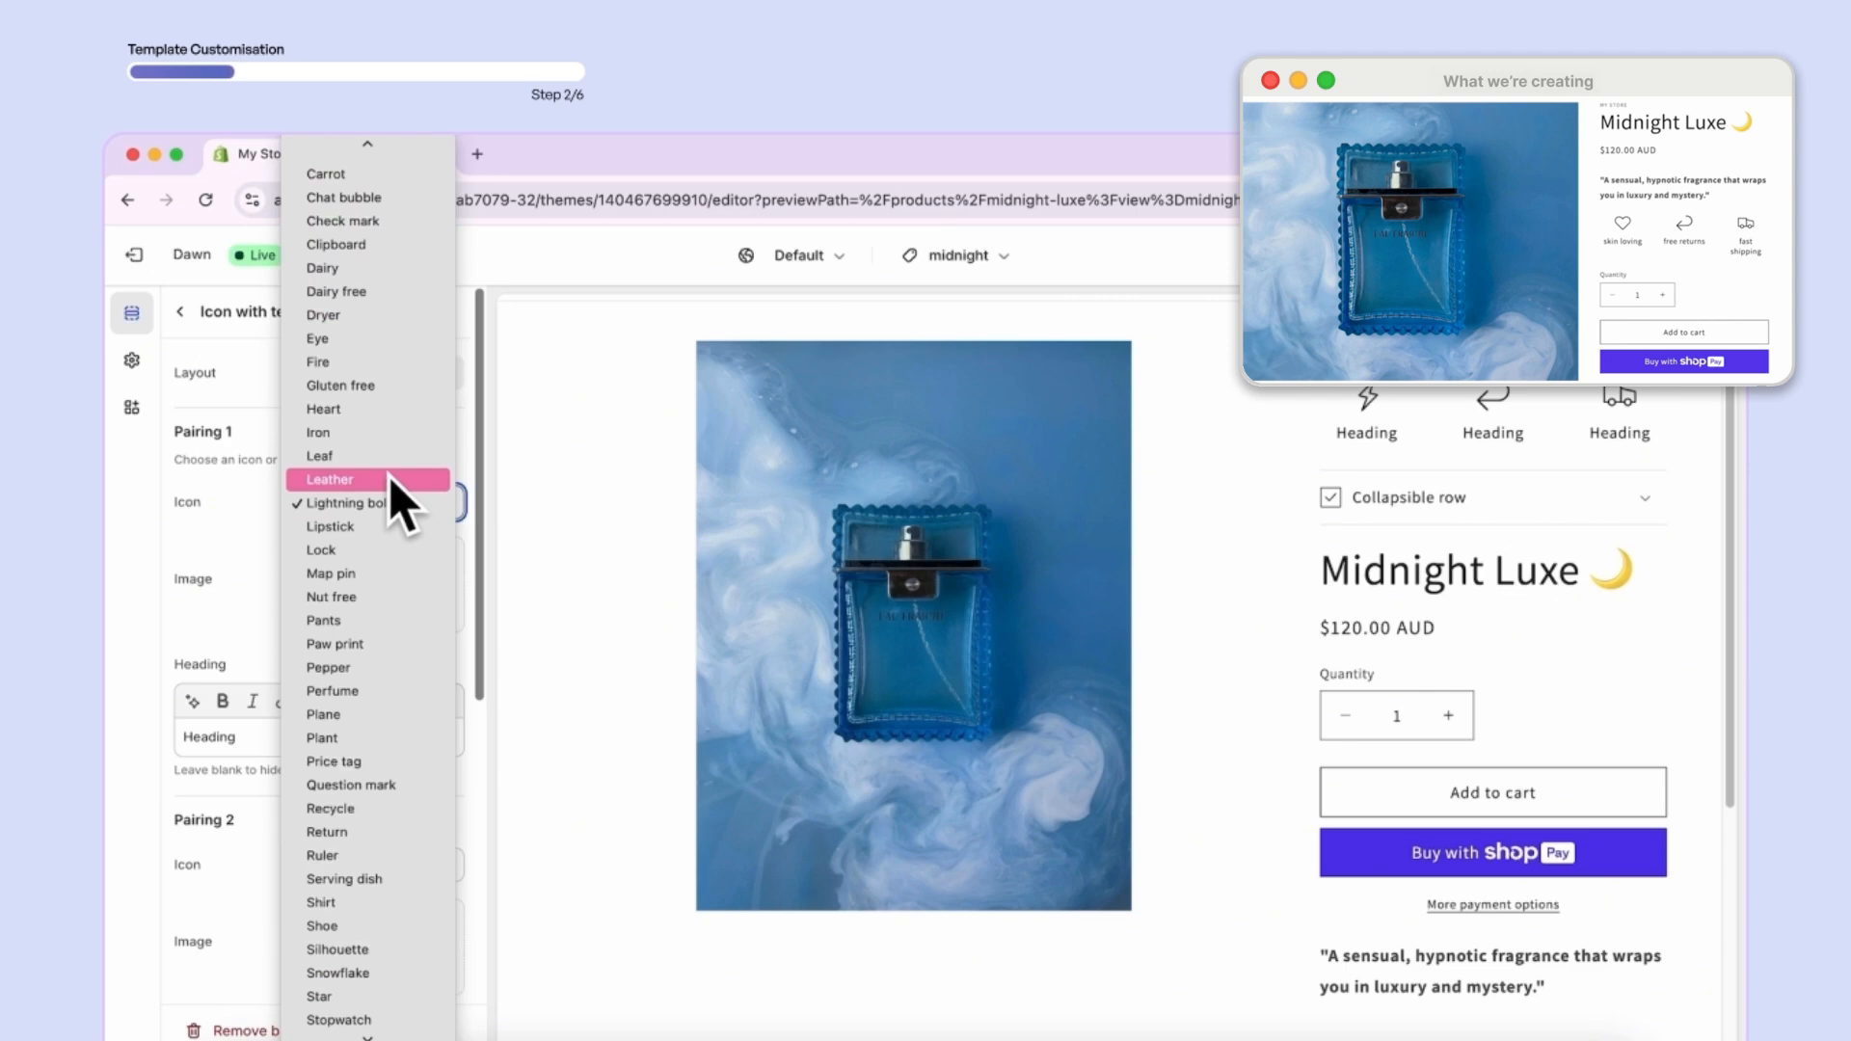
left_click(401, 410)
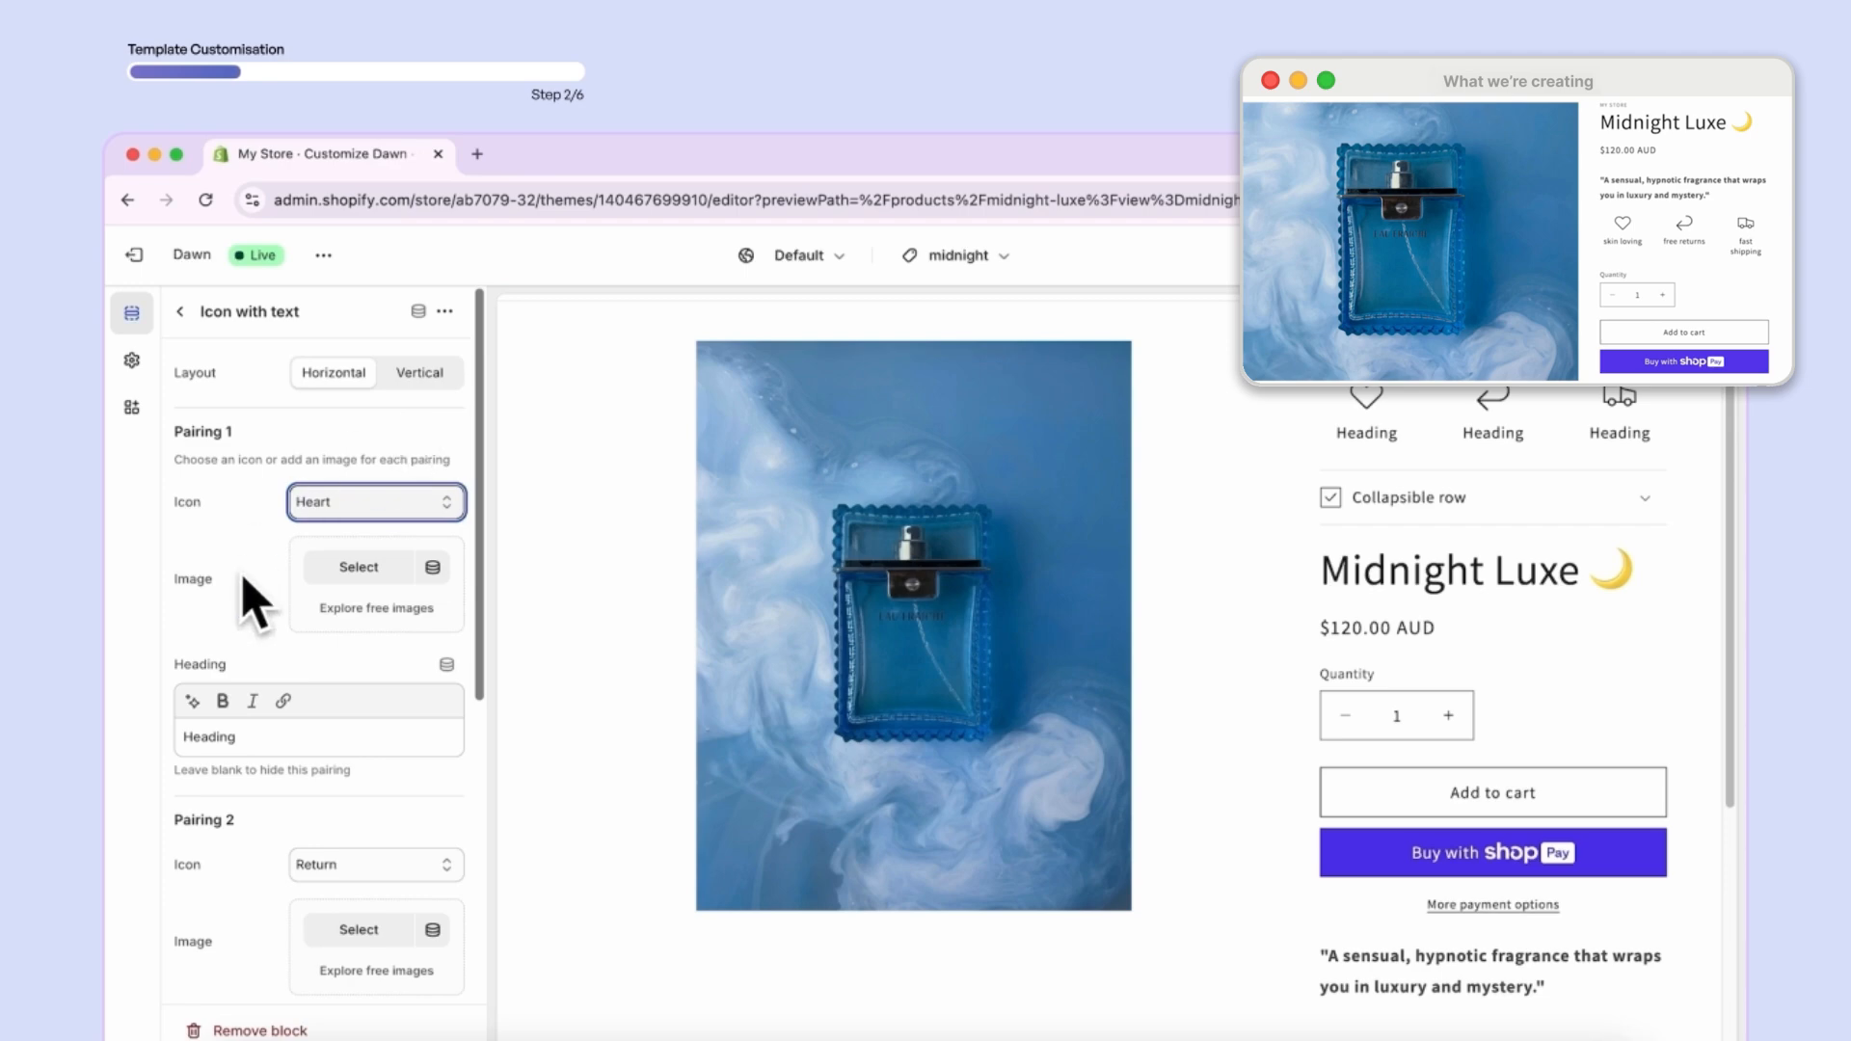
- Change the three item headings to skin loving, free returns and fast shipping
double_click(252, 736)
type("skin loving")
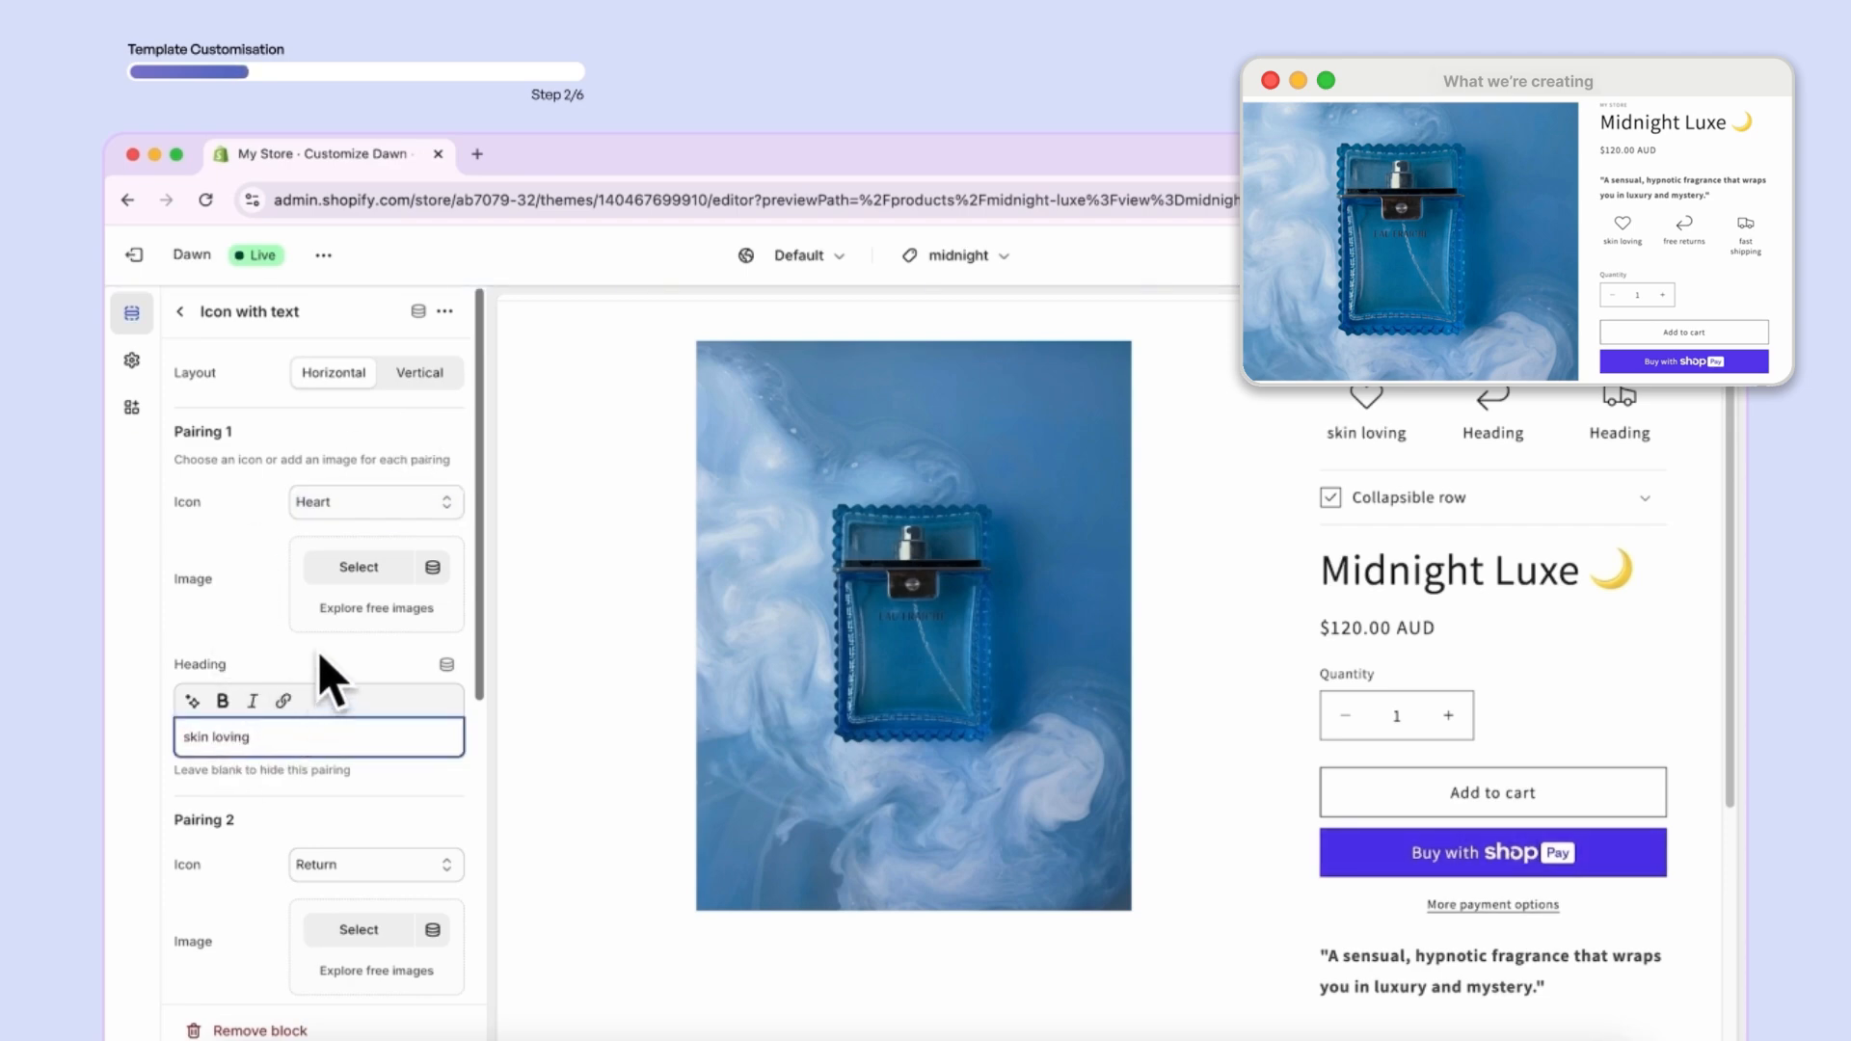
scroll(359, 658, "down", 5)
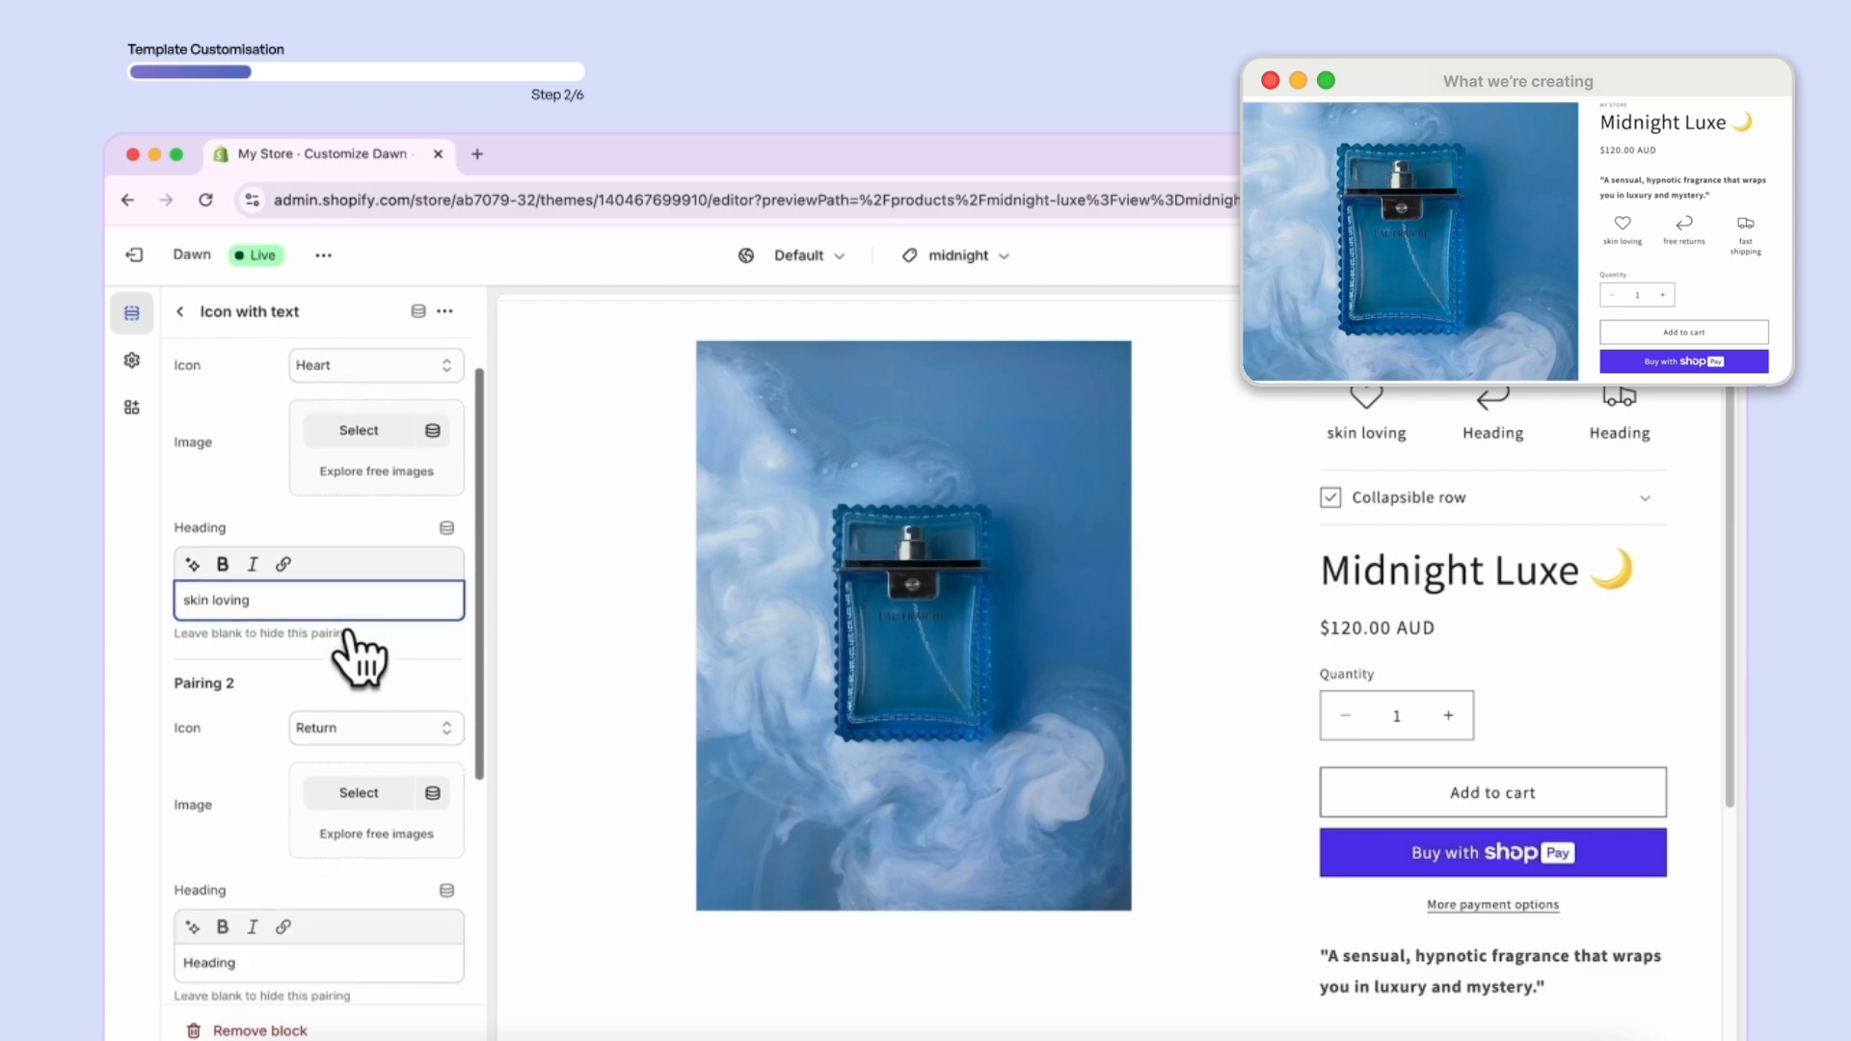
scroll(355, 656, "down", 1)
double_click(223, 945)
type("free returns")
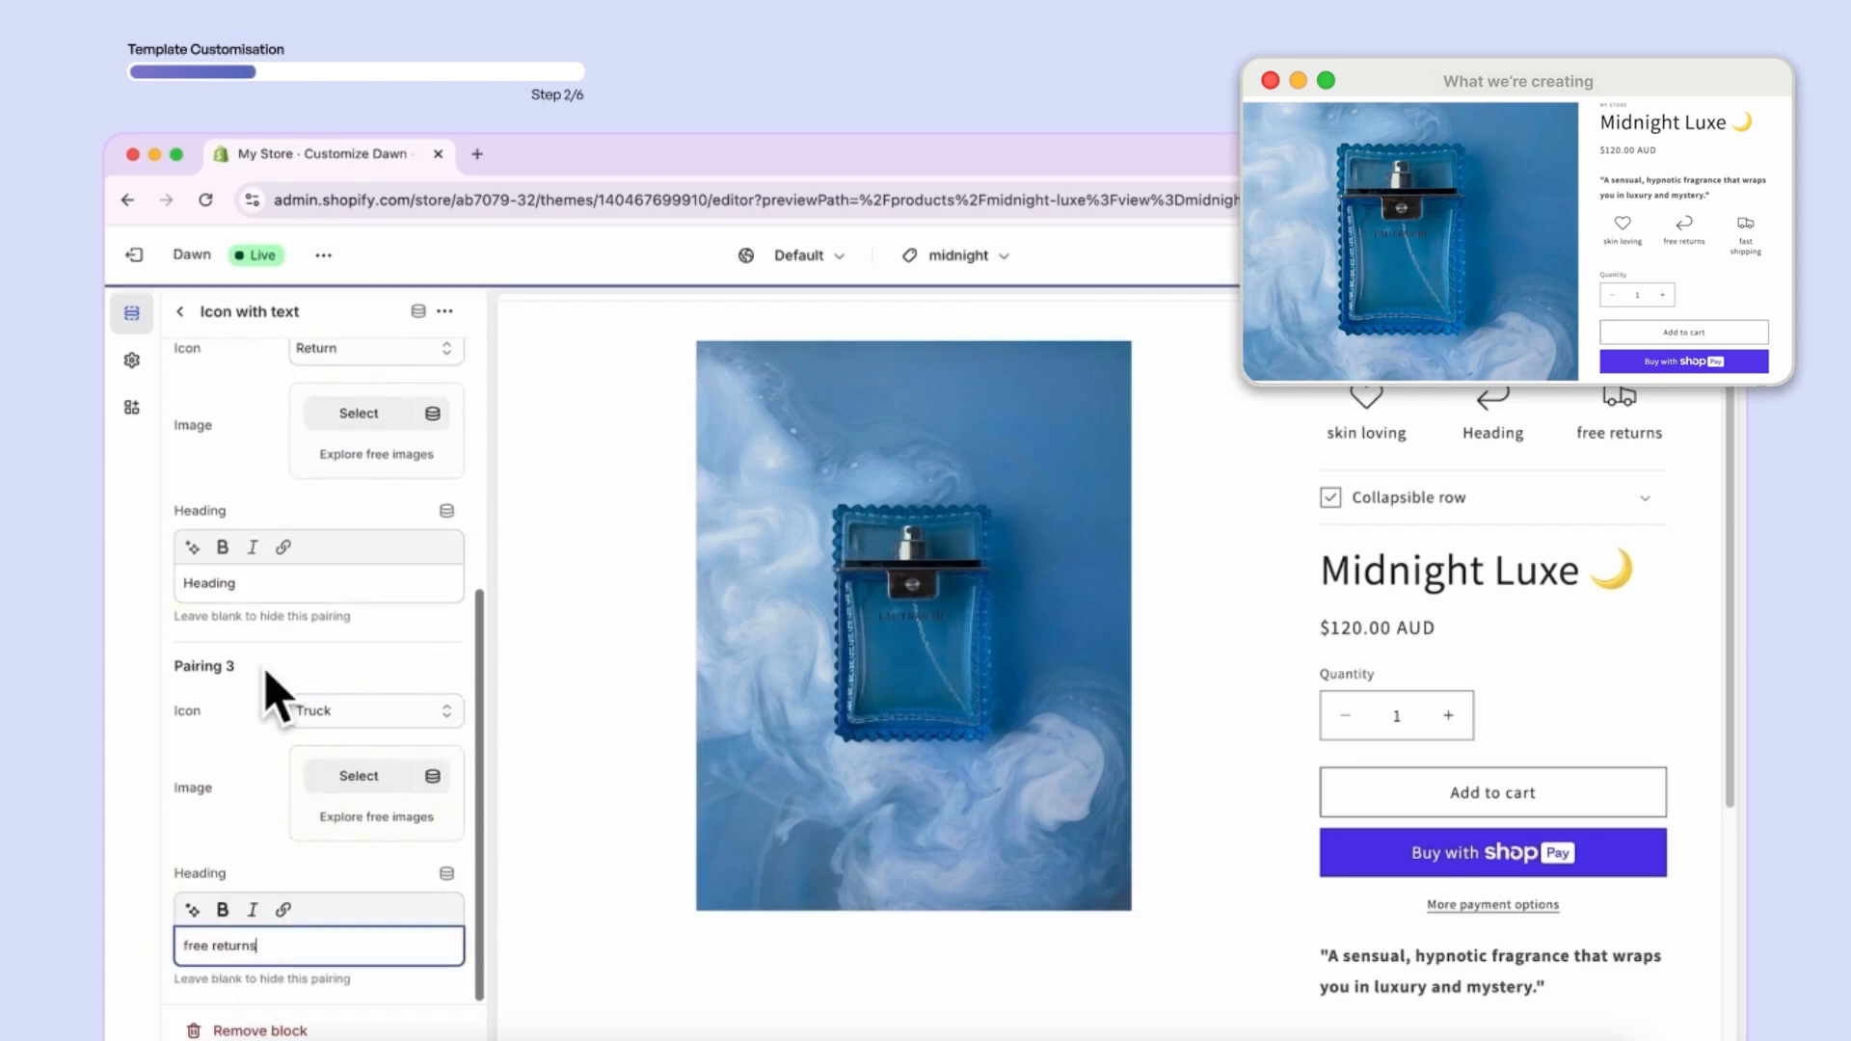
left_click_drag(258, 946, 147, 950)
type("fast shipping")
scroll(266, 621, "up", 5)
scroll(265, 627, "down", 3)
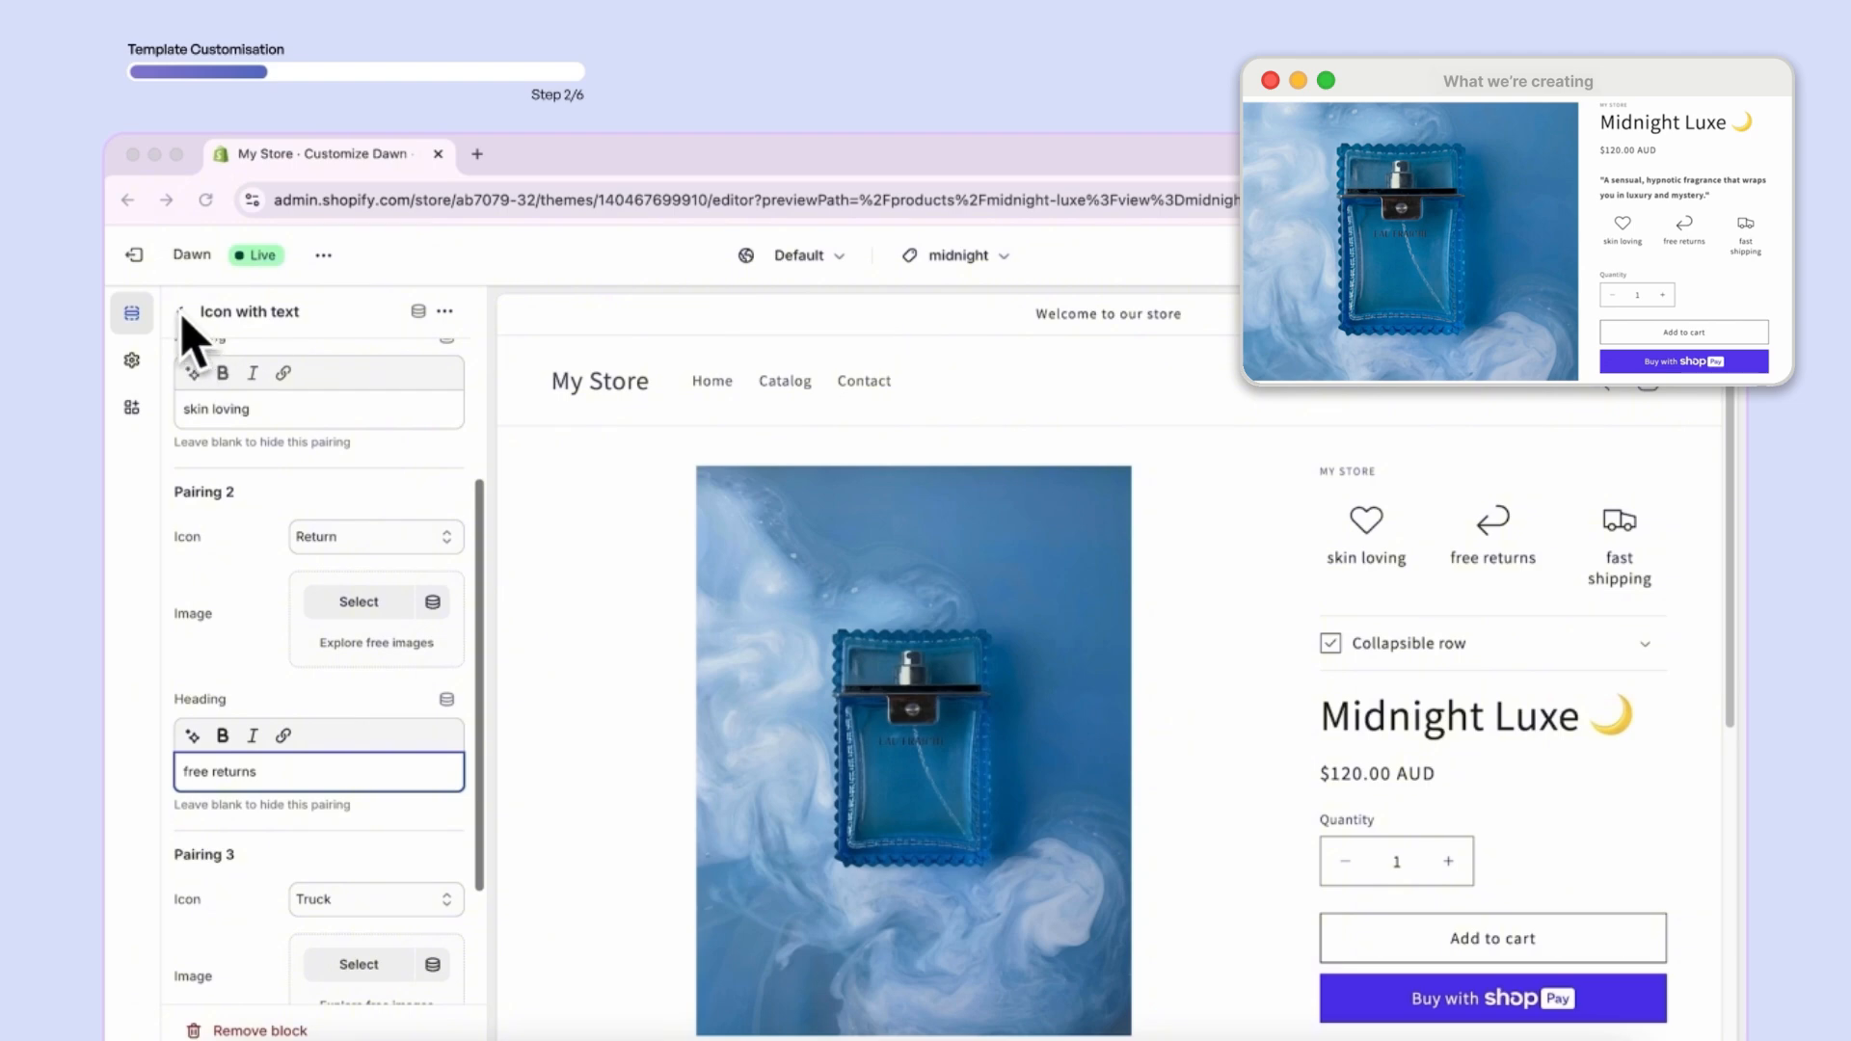
left_click(182, 314)
left_click(182, 315)
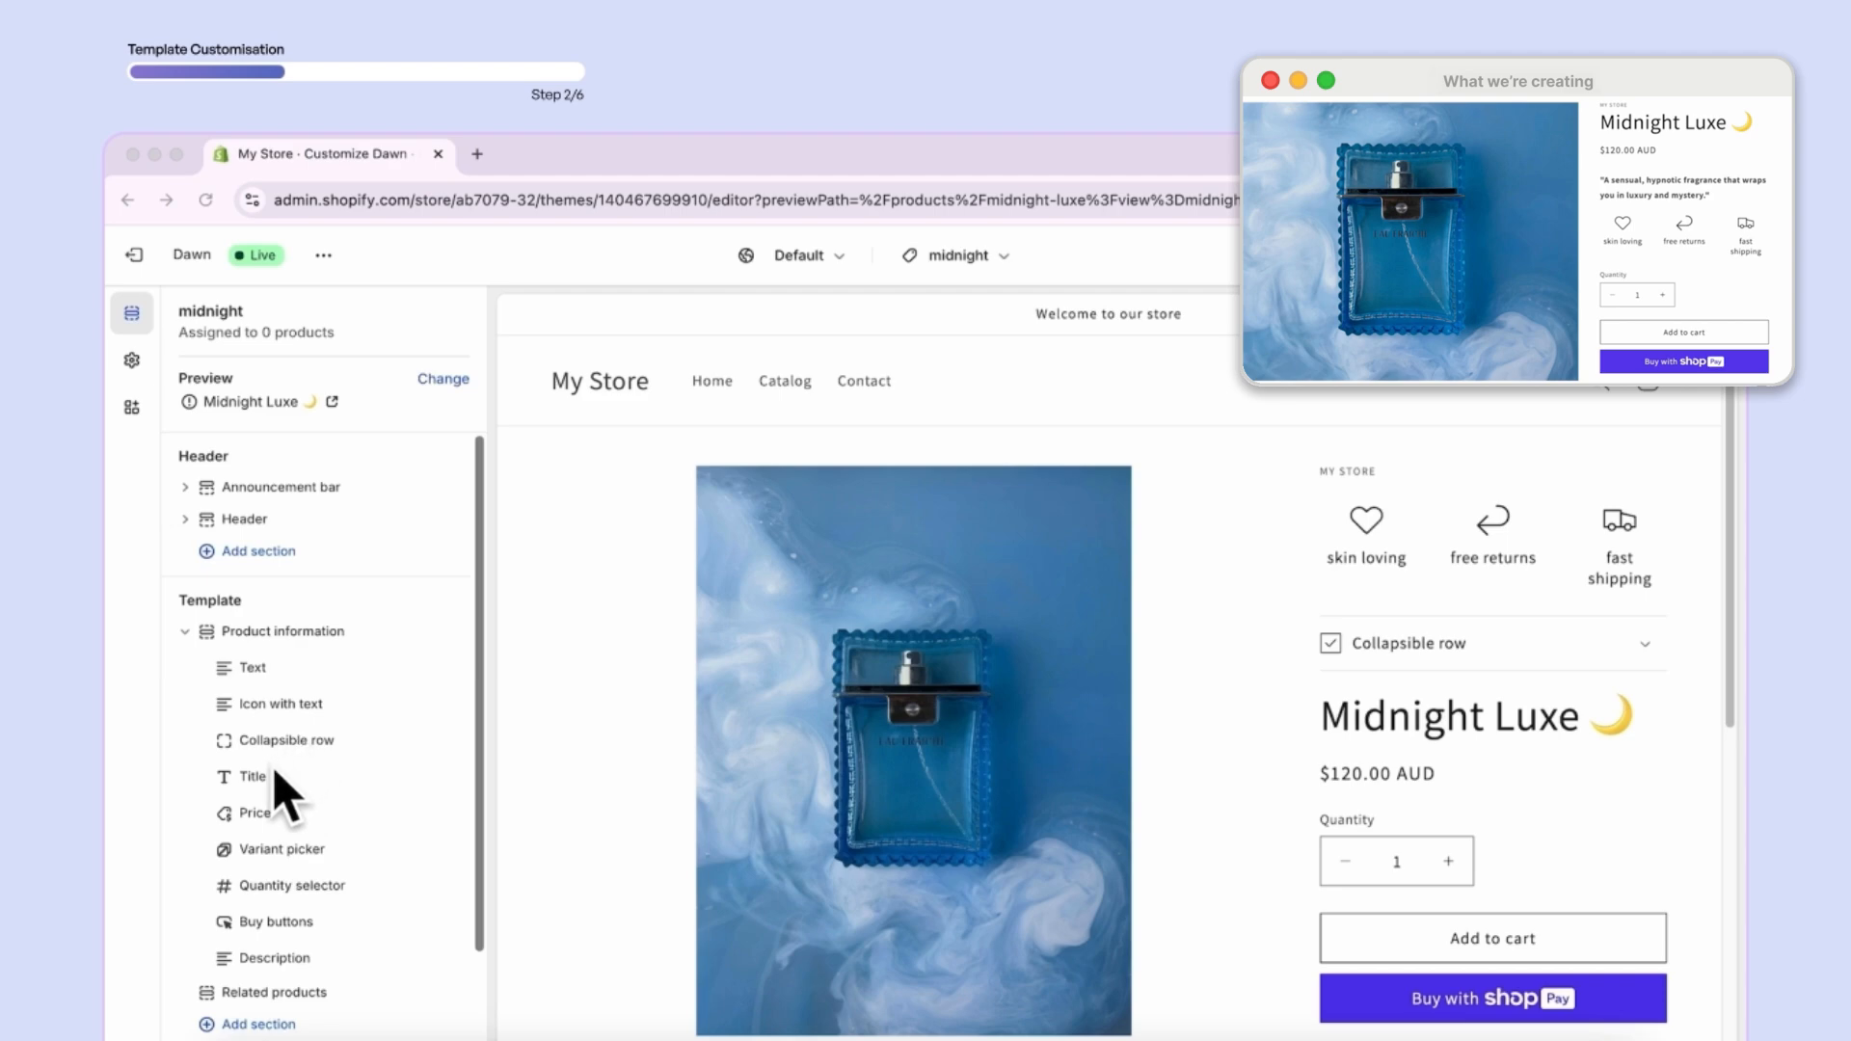
- Give the collapsible row a Leaf icon and the heading Natural ingredients
left_click(301, 742)
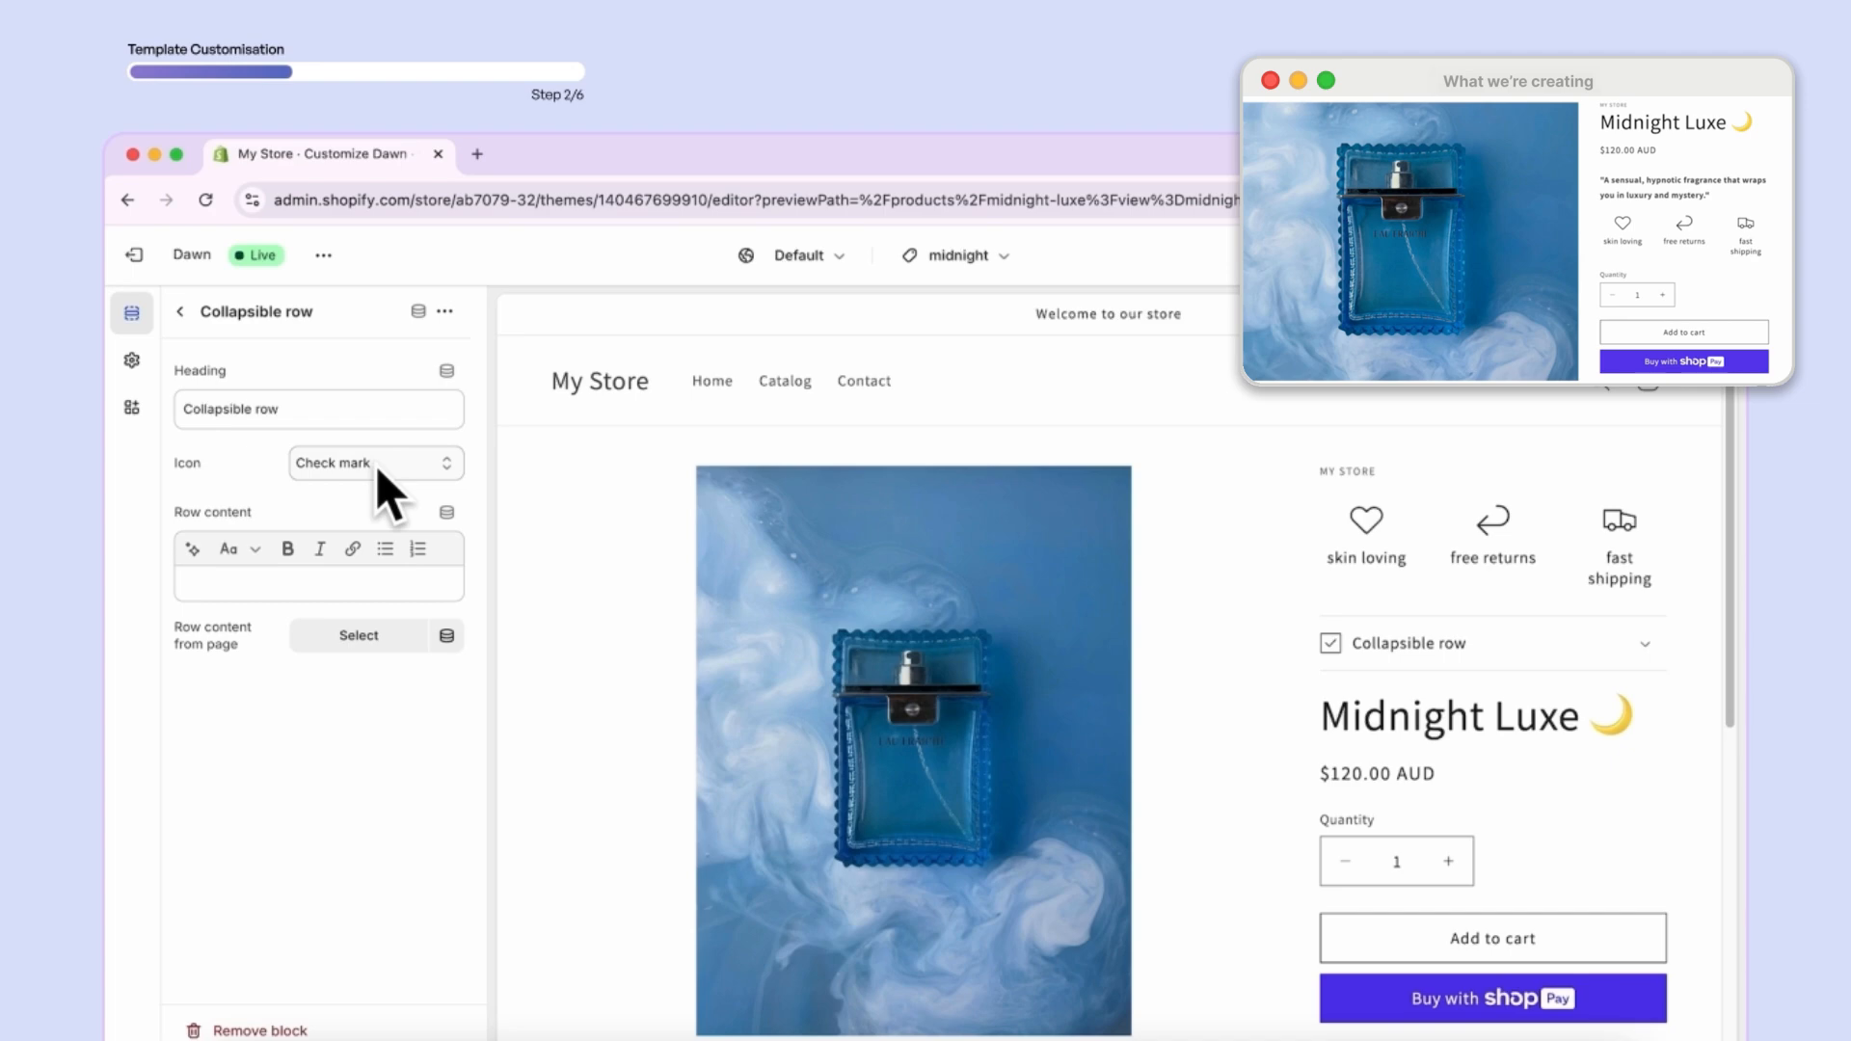
left_click(425, 467)
left_click(370, 609)
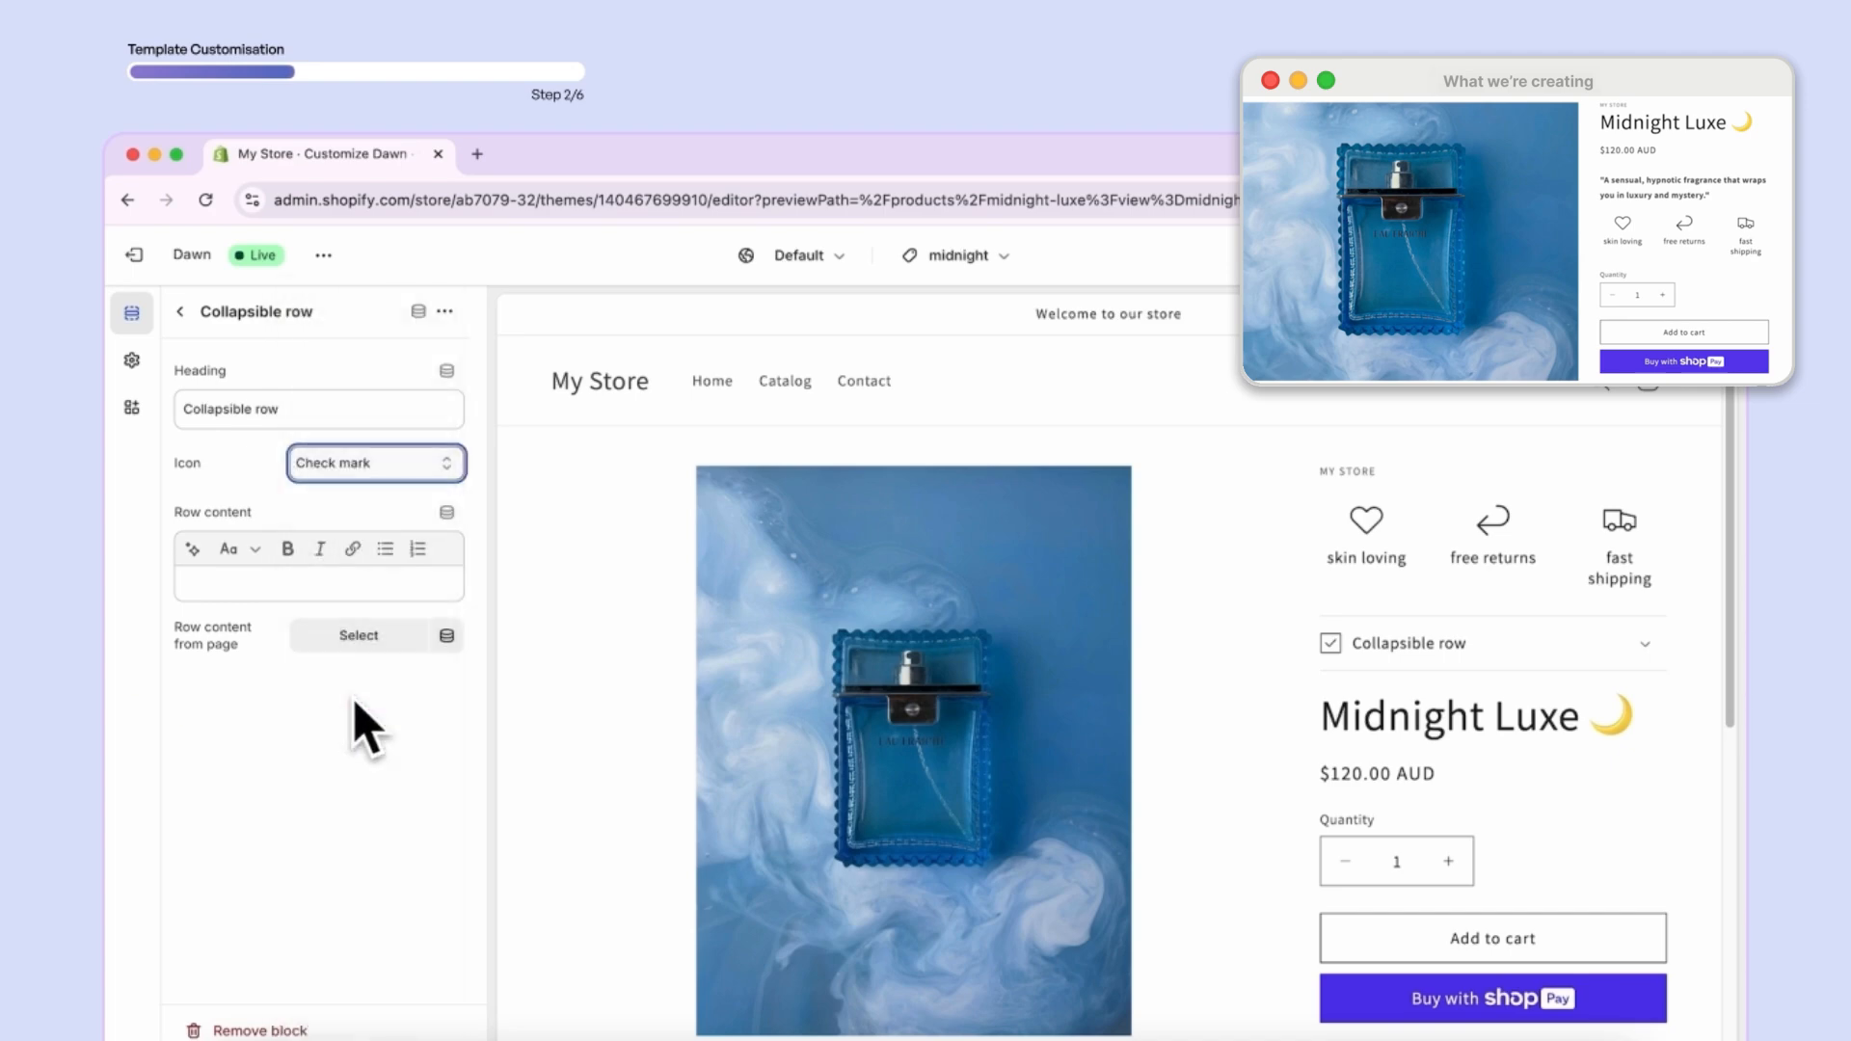
left_click(327, 412)
left_click_drag(322, 414, 178, 412)
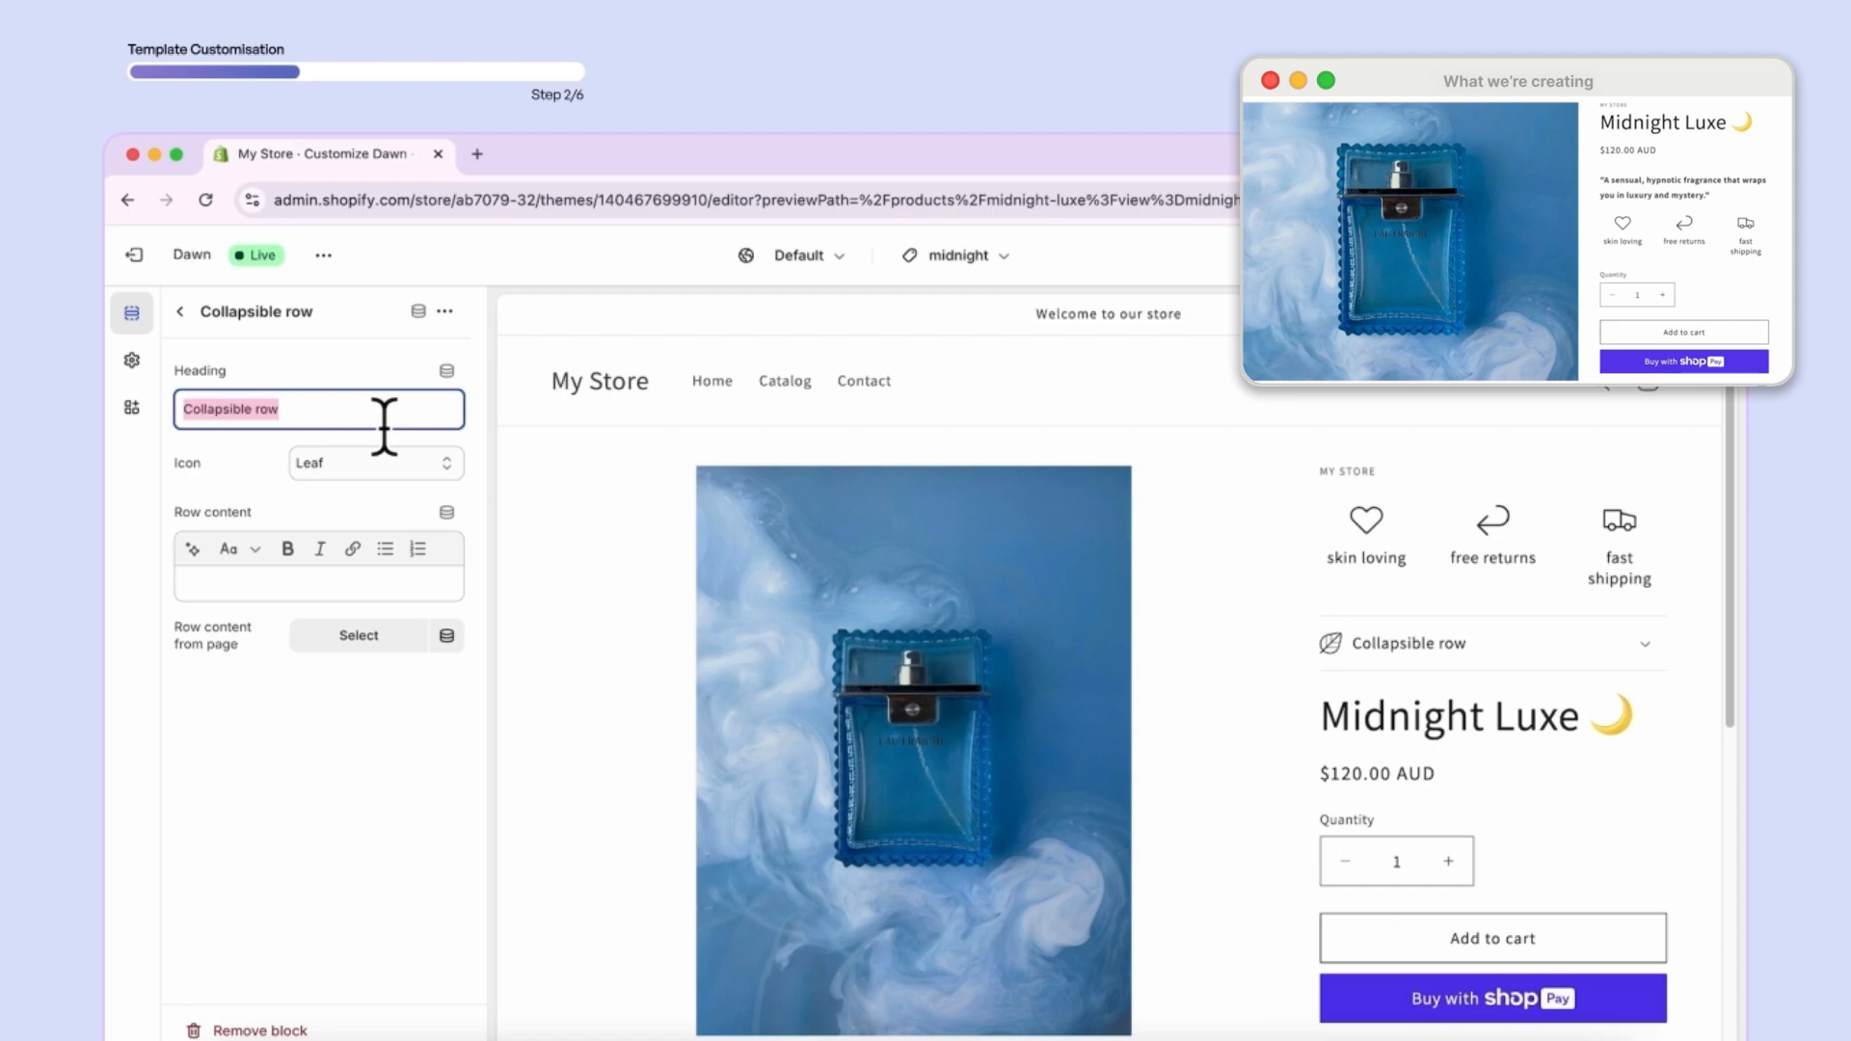
type("Natural ingredients")
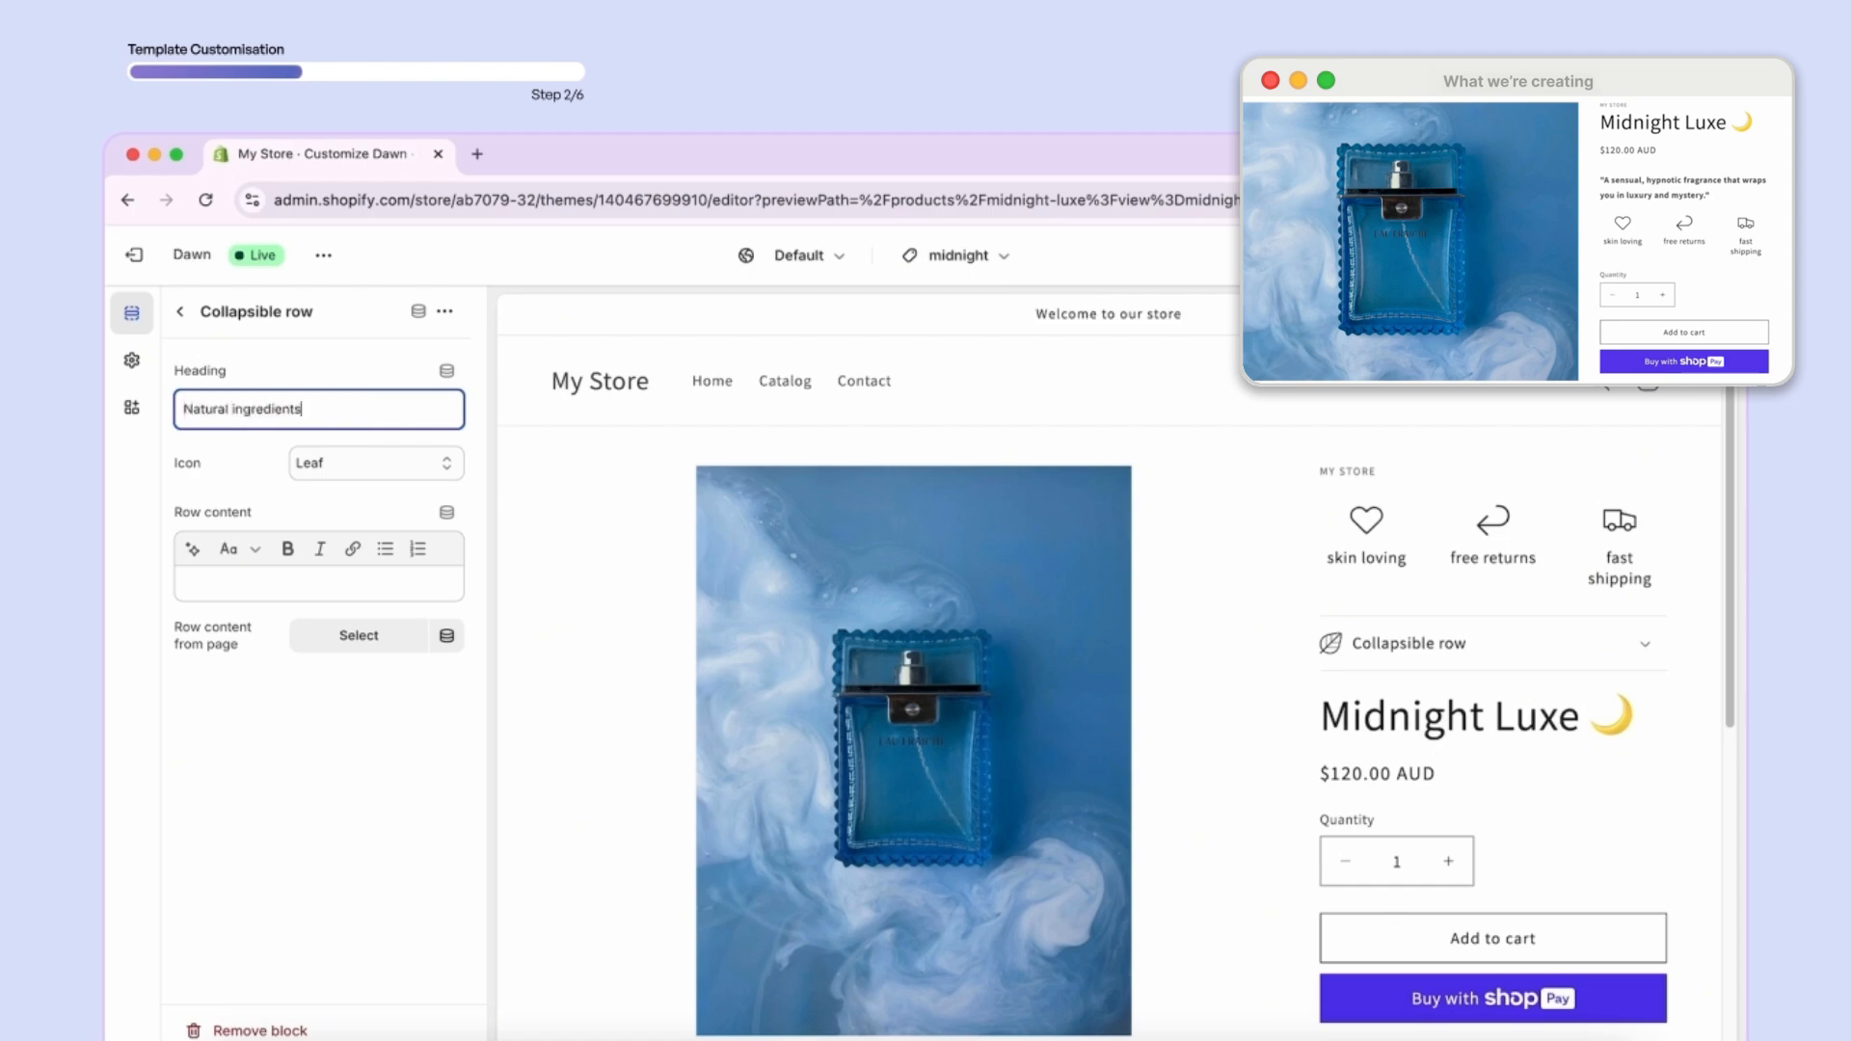
- Paste the ingredients paragraph into the row's content
left_click(252, 585)
type("Each fragrance is made with a blend of high-quality, naturally derived ingredients, including ethically sourced florals, rich essential oils, and sustainably harvested woods. Free from harsh chemicals, these scents provide a luxurious, skin-friendly experience.")
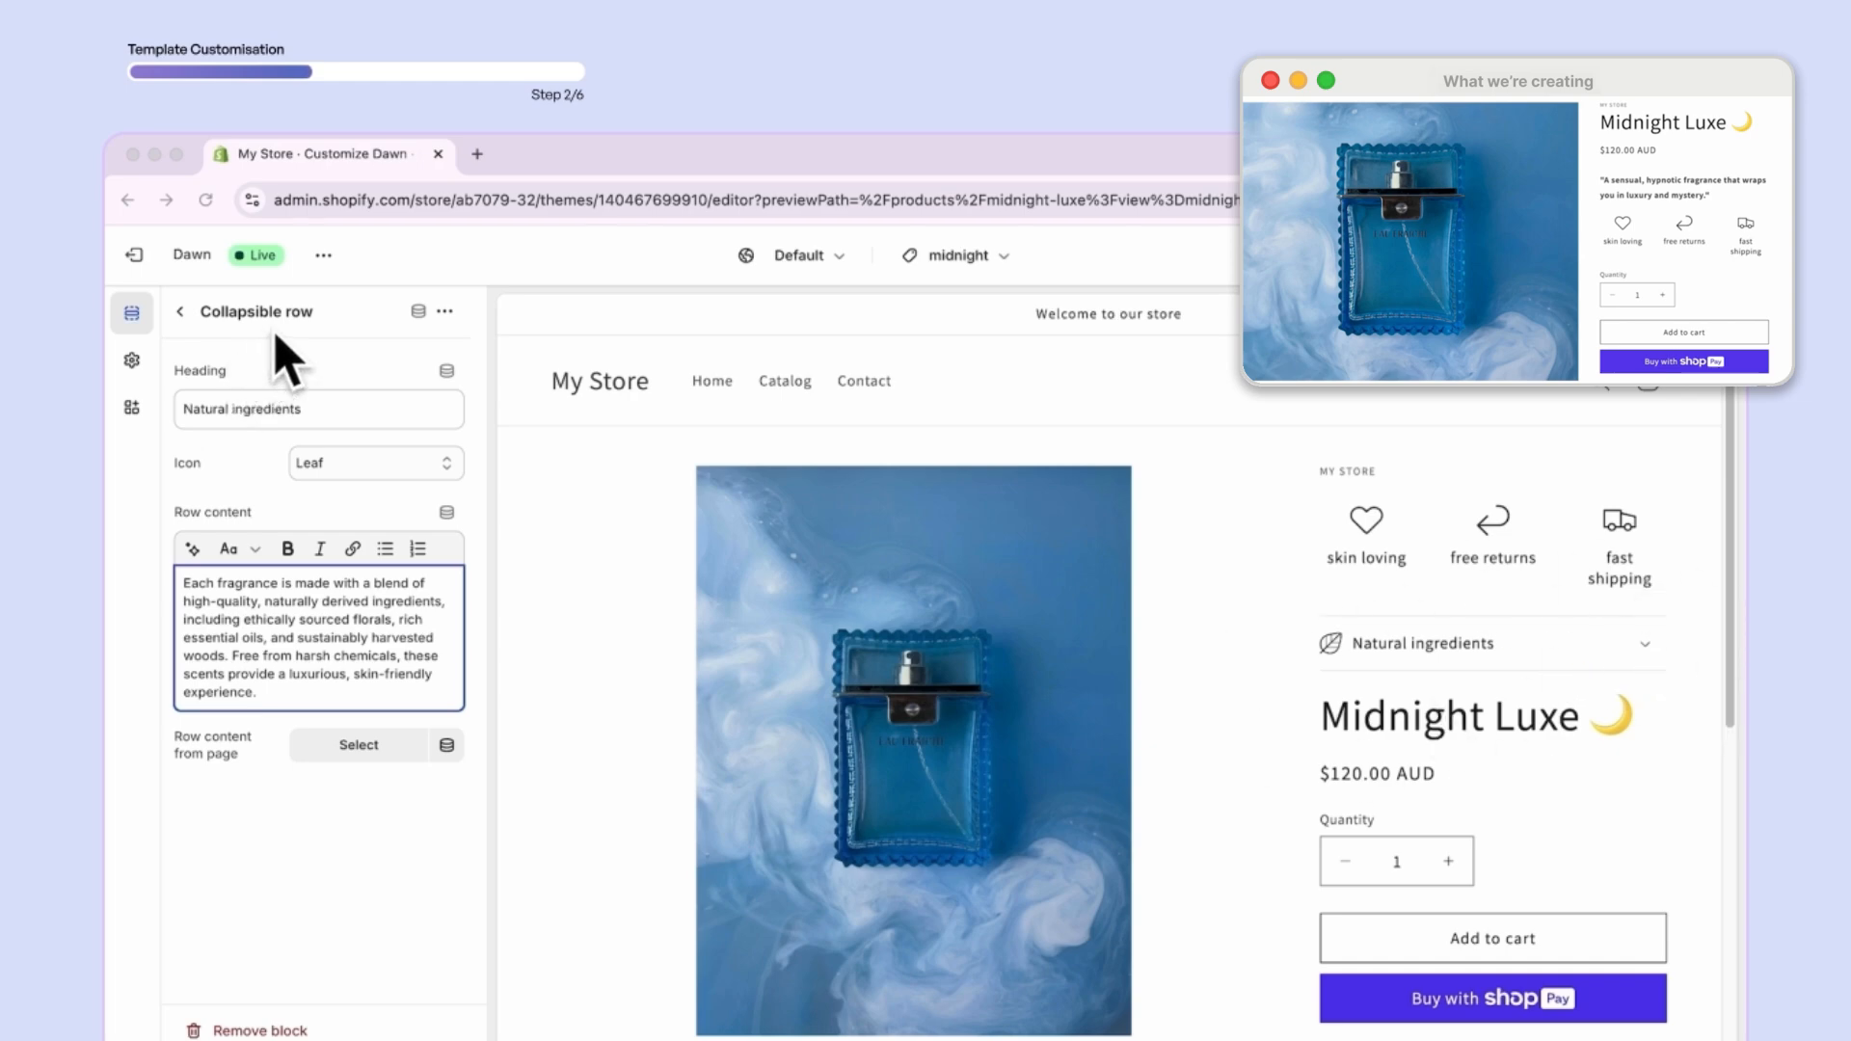
left_click(181, 310)
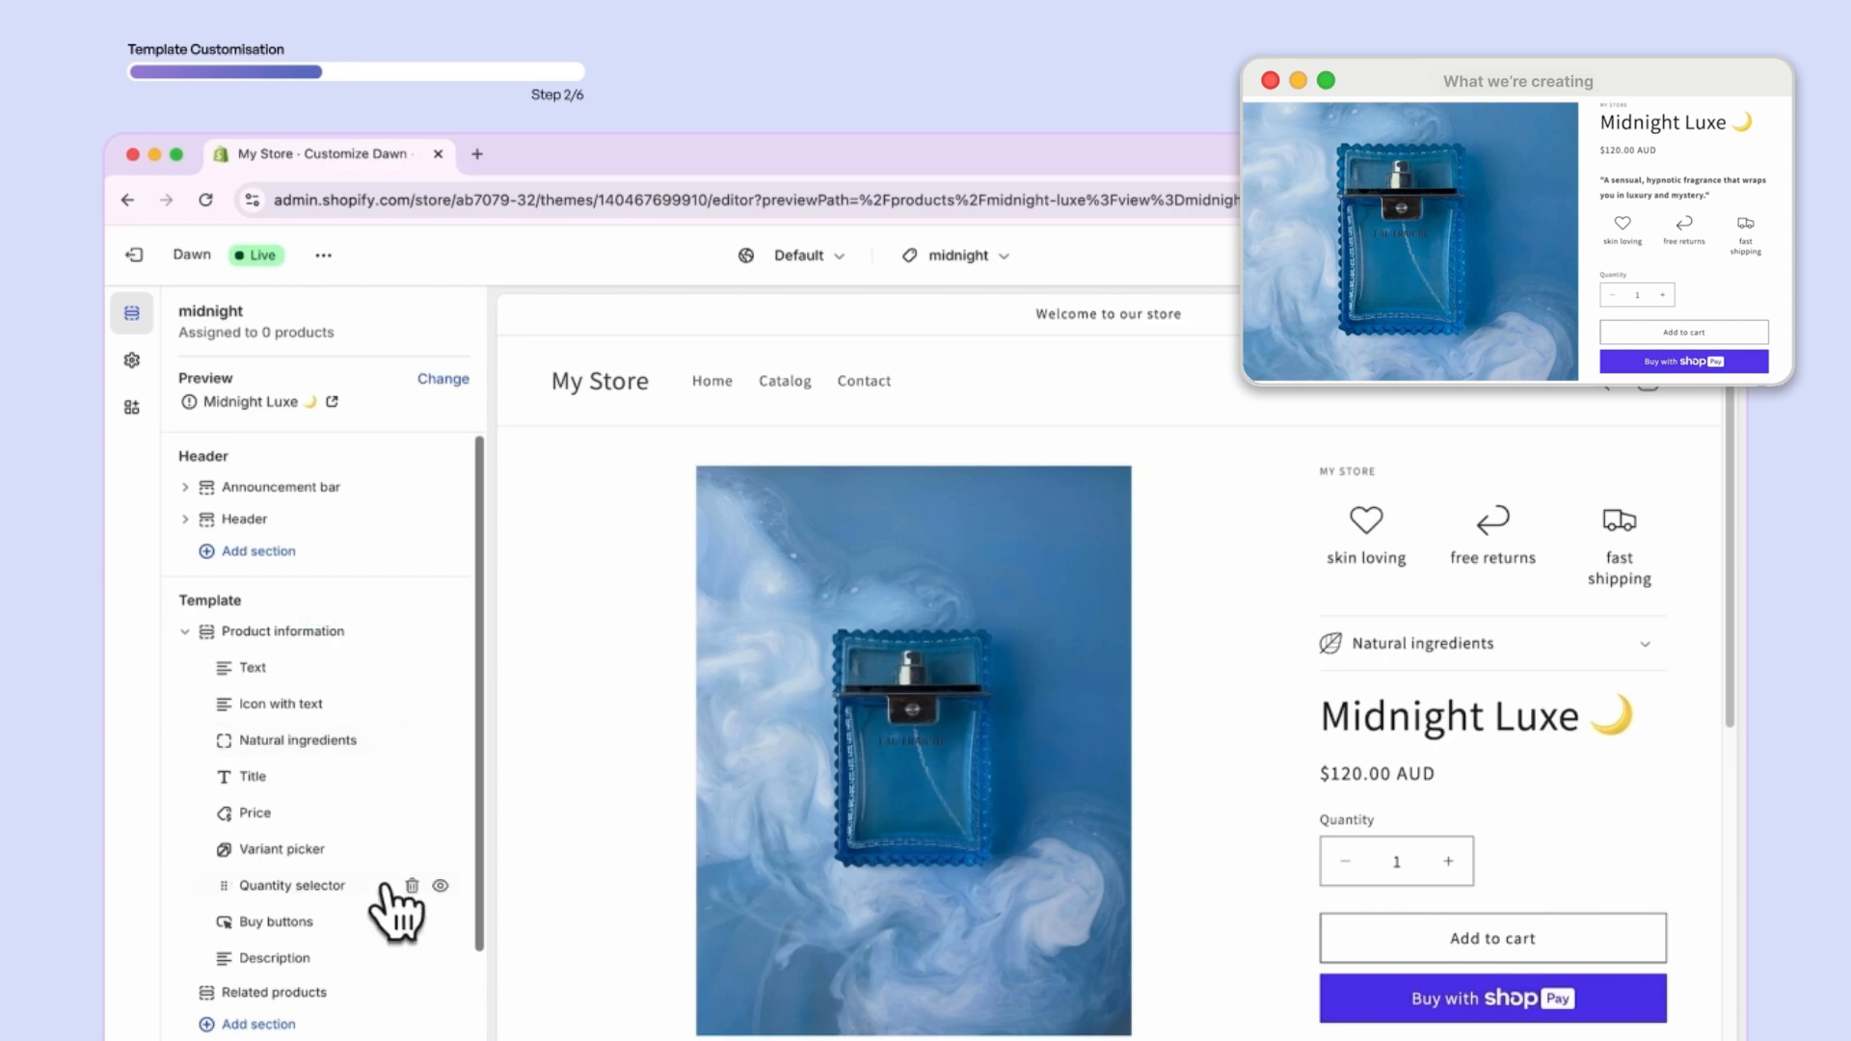
scroll(392, 900, "down", 1)
scroll(395, 911, "down", 1)
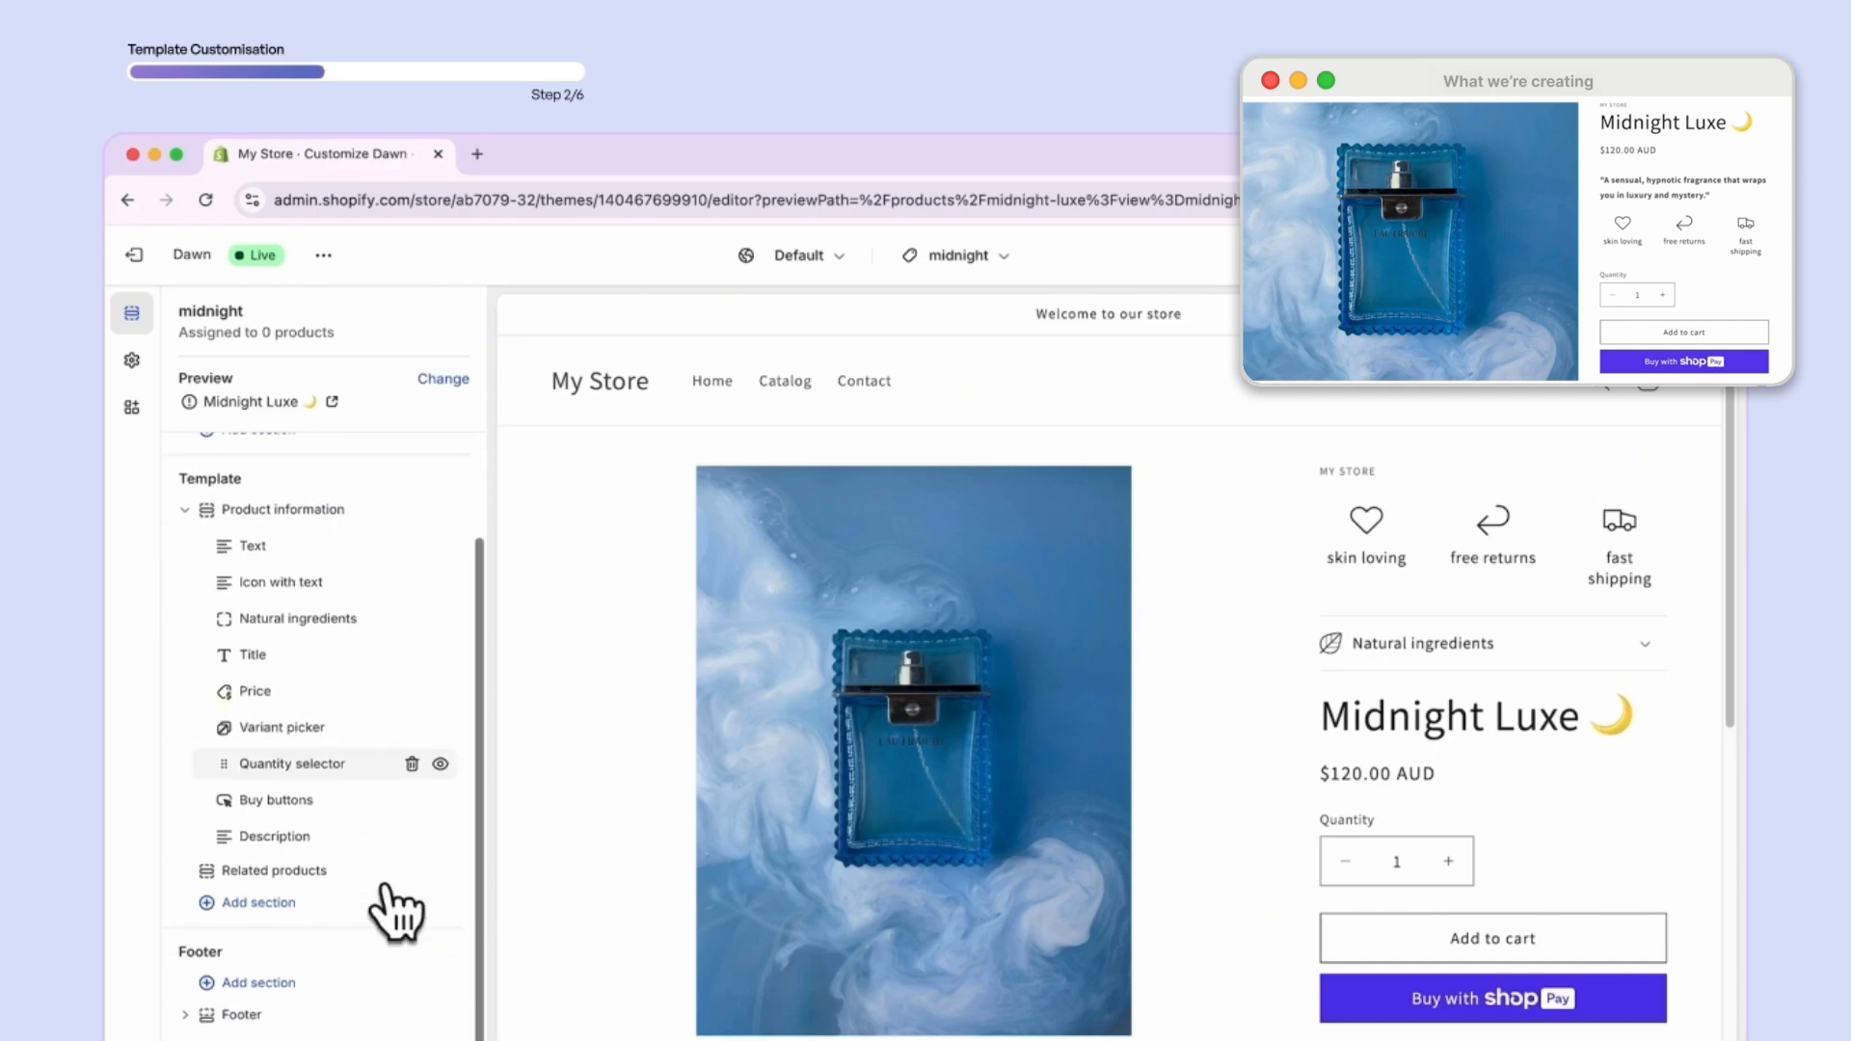
- Duplicate Natural ingredients and make the copy 'Cruelty free' with a Paw print icon
right_click(365, 621)
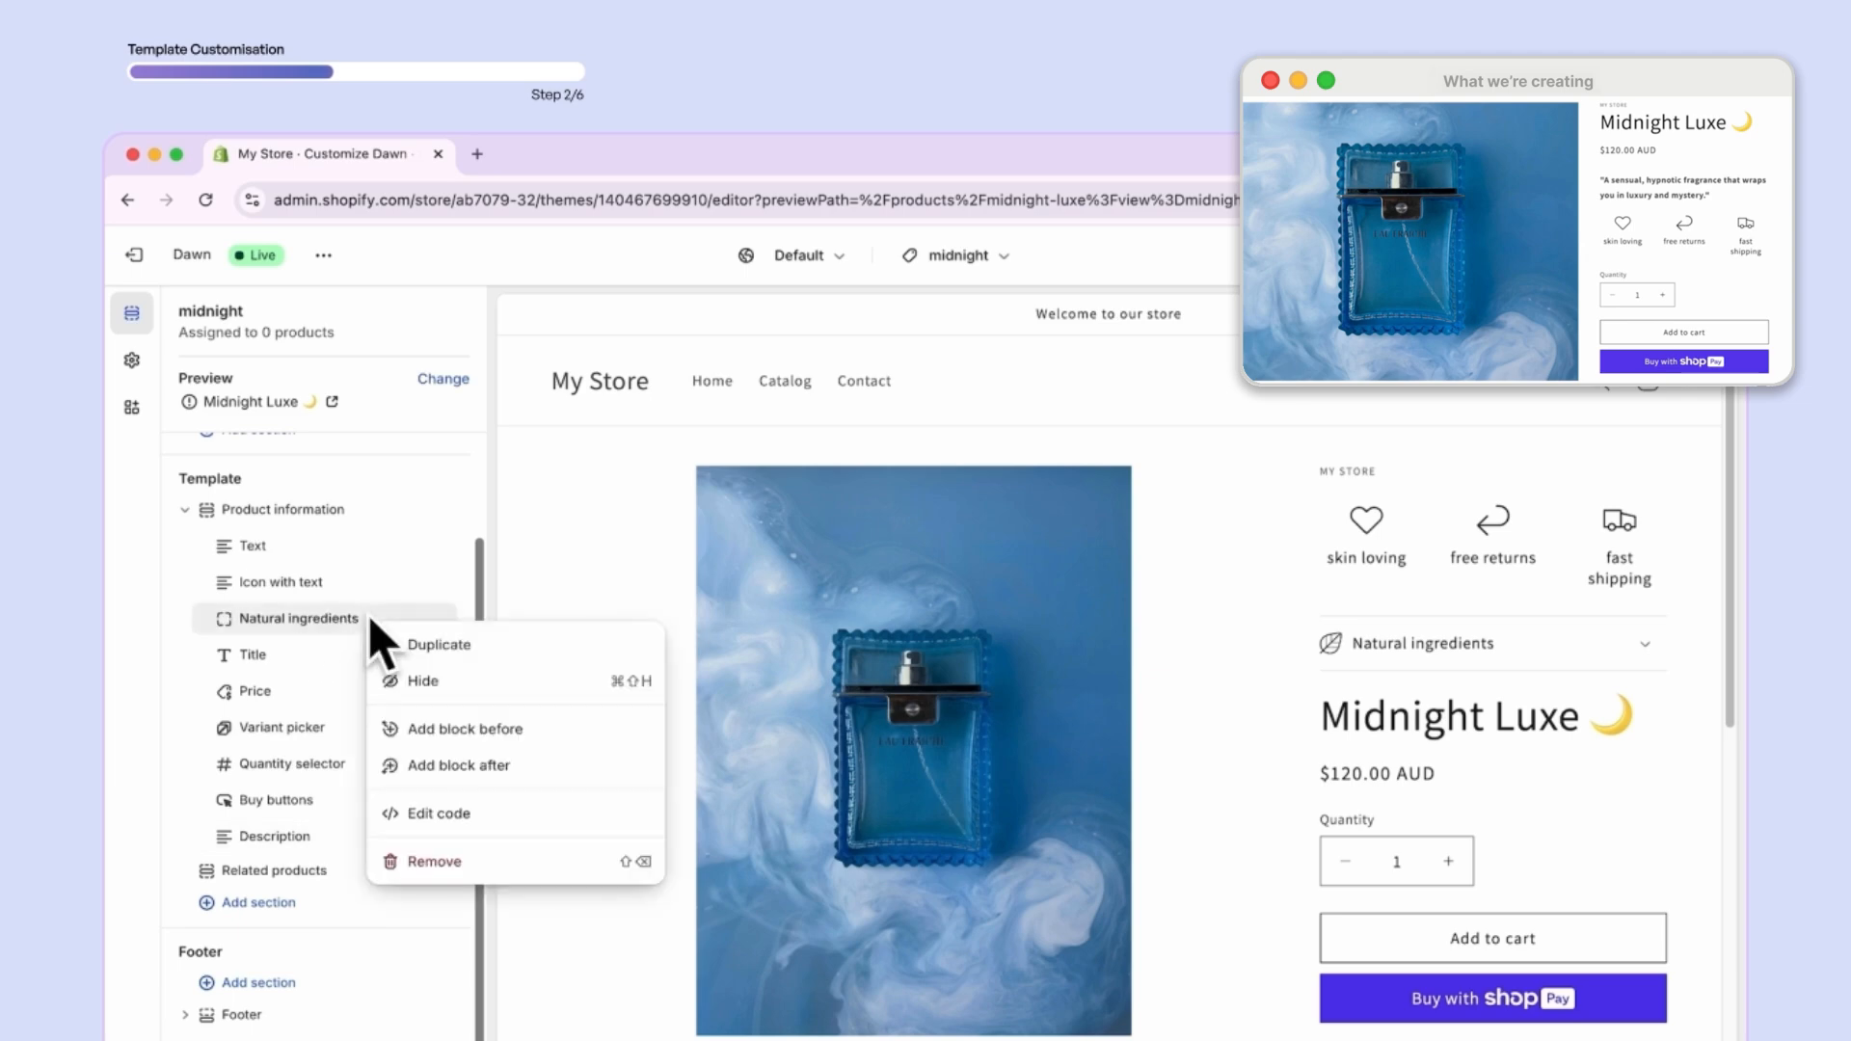
left_click(492, 645)
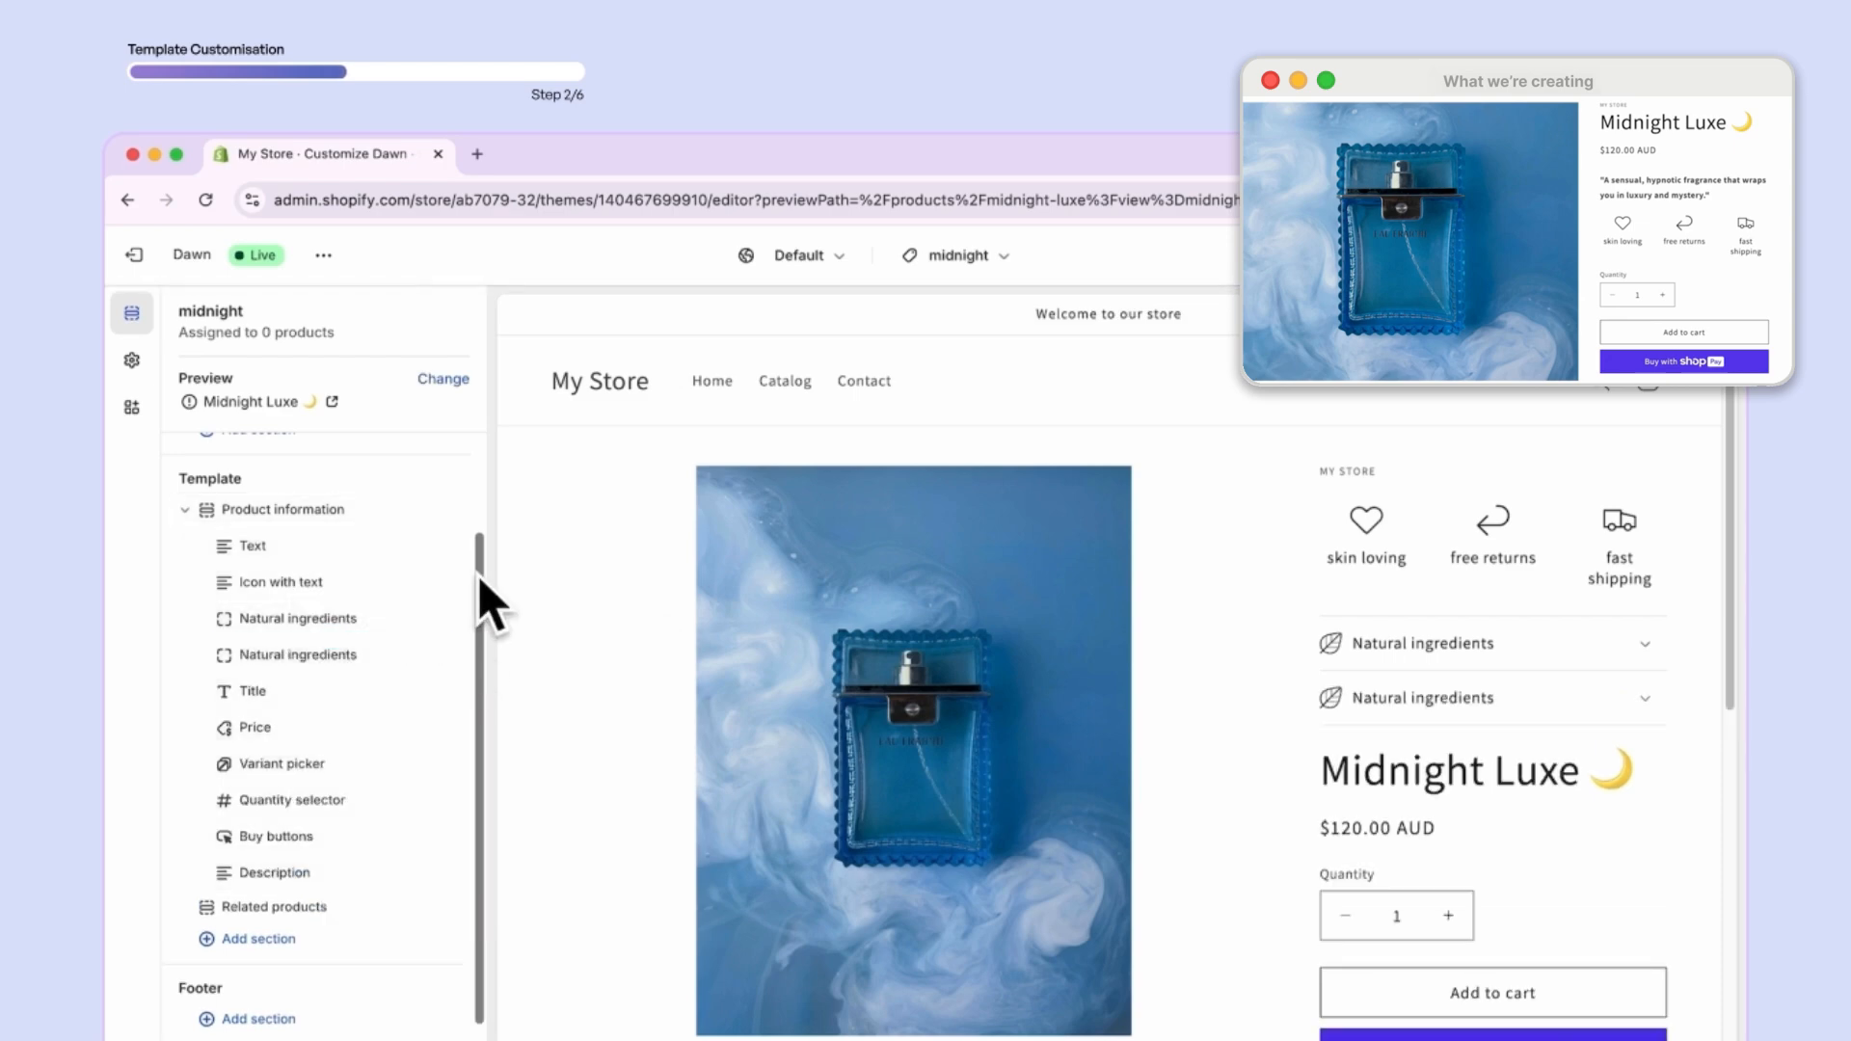
left_click(372, 659)
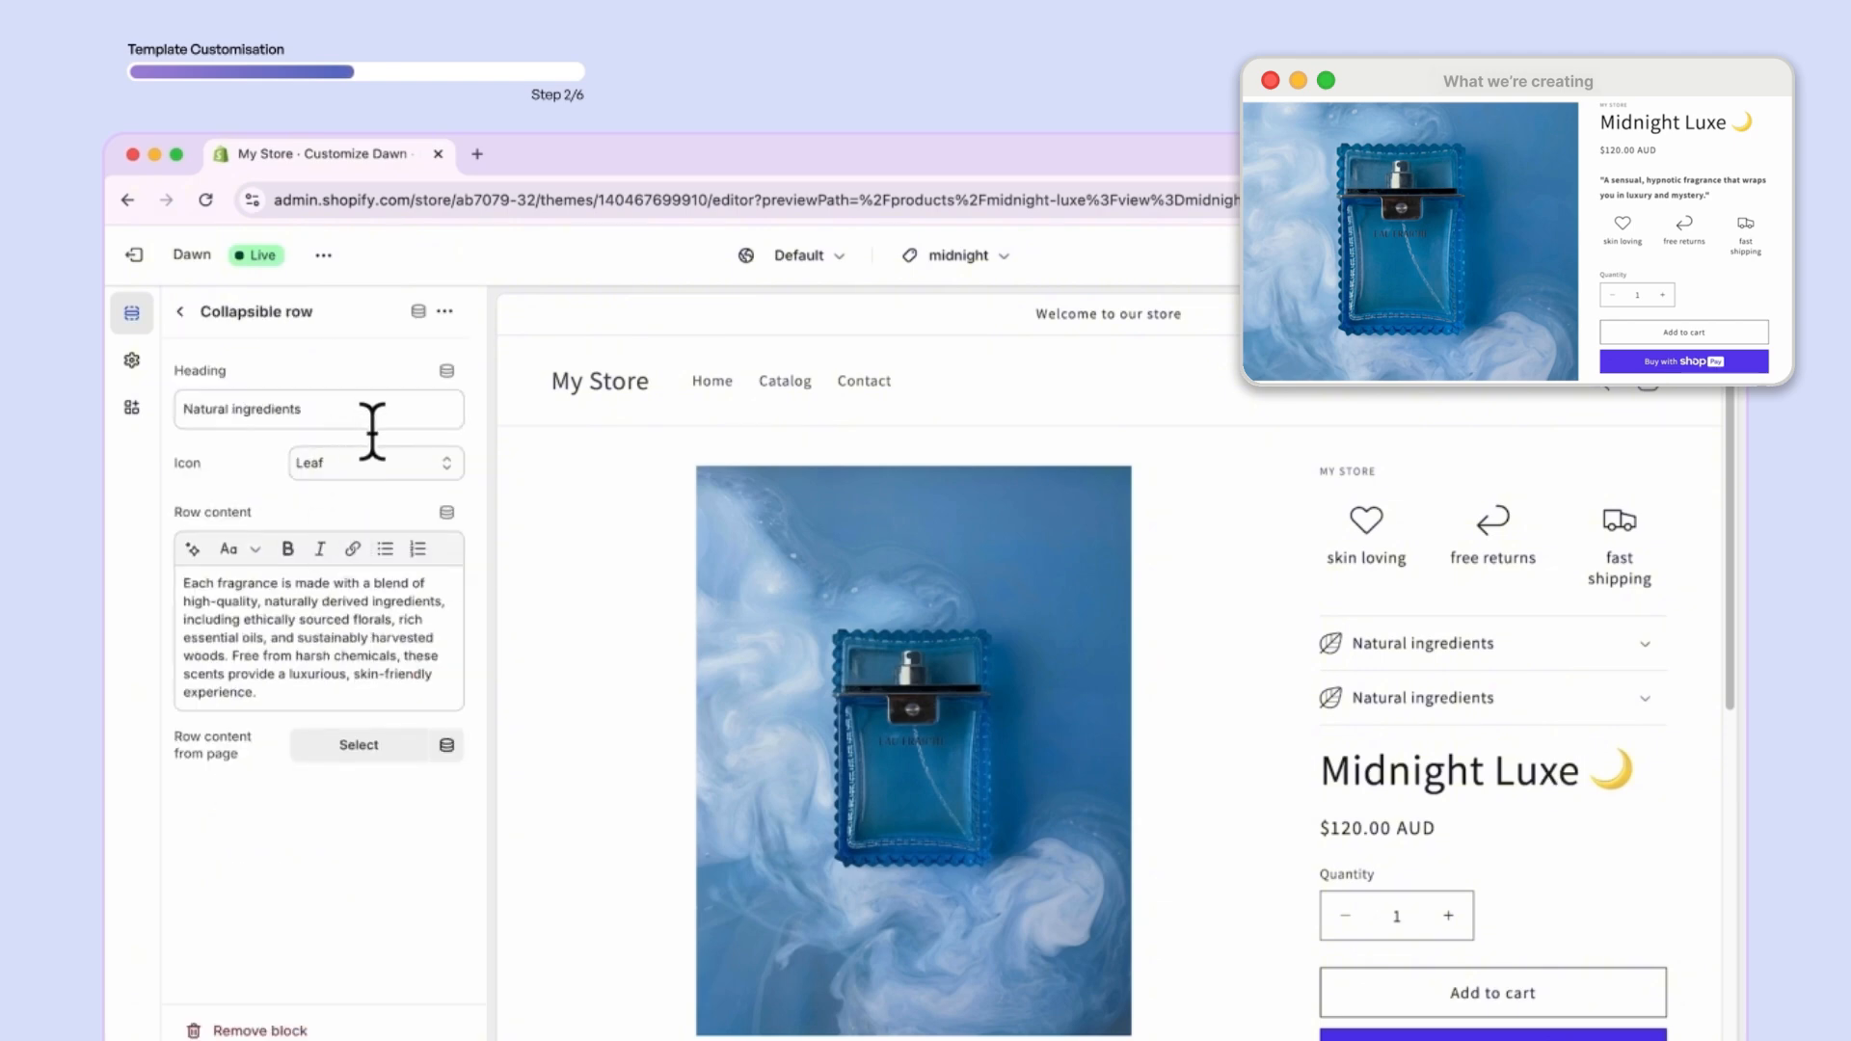
left_click_drag(372, 408, 135, 415)
type("Cruelty free")
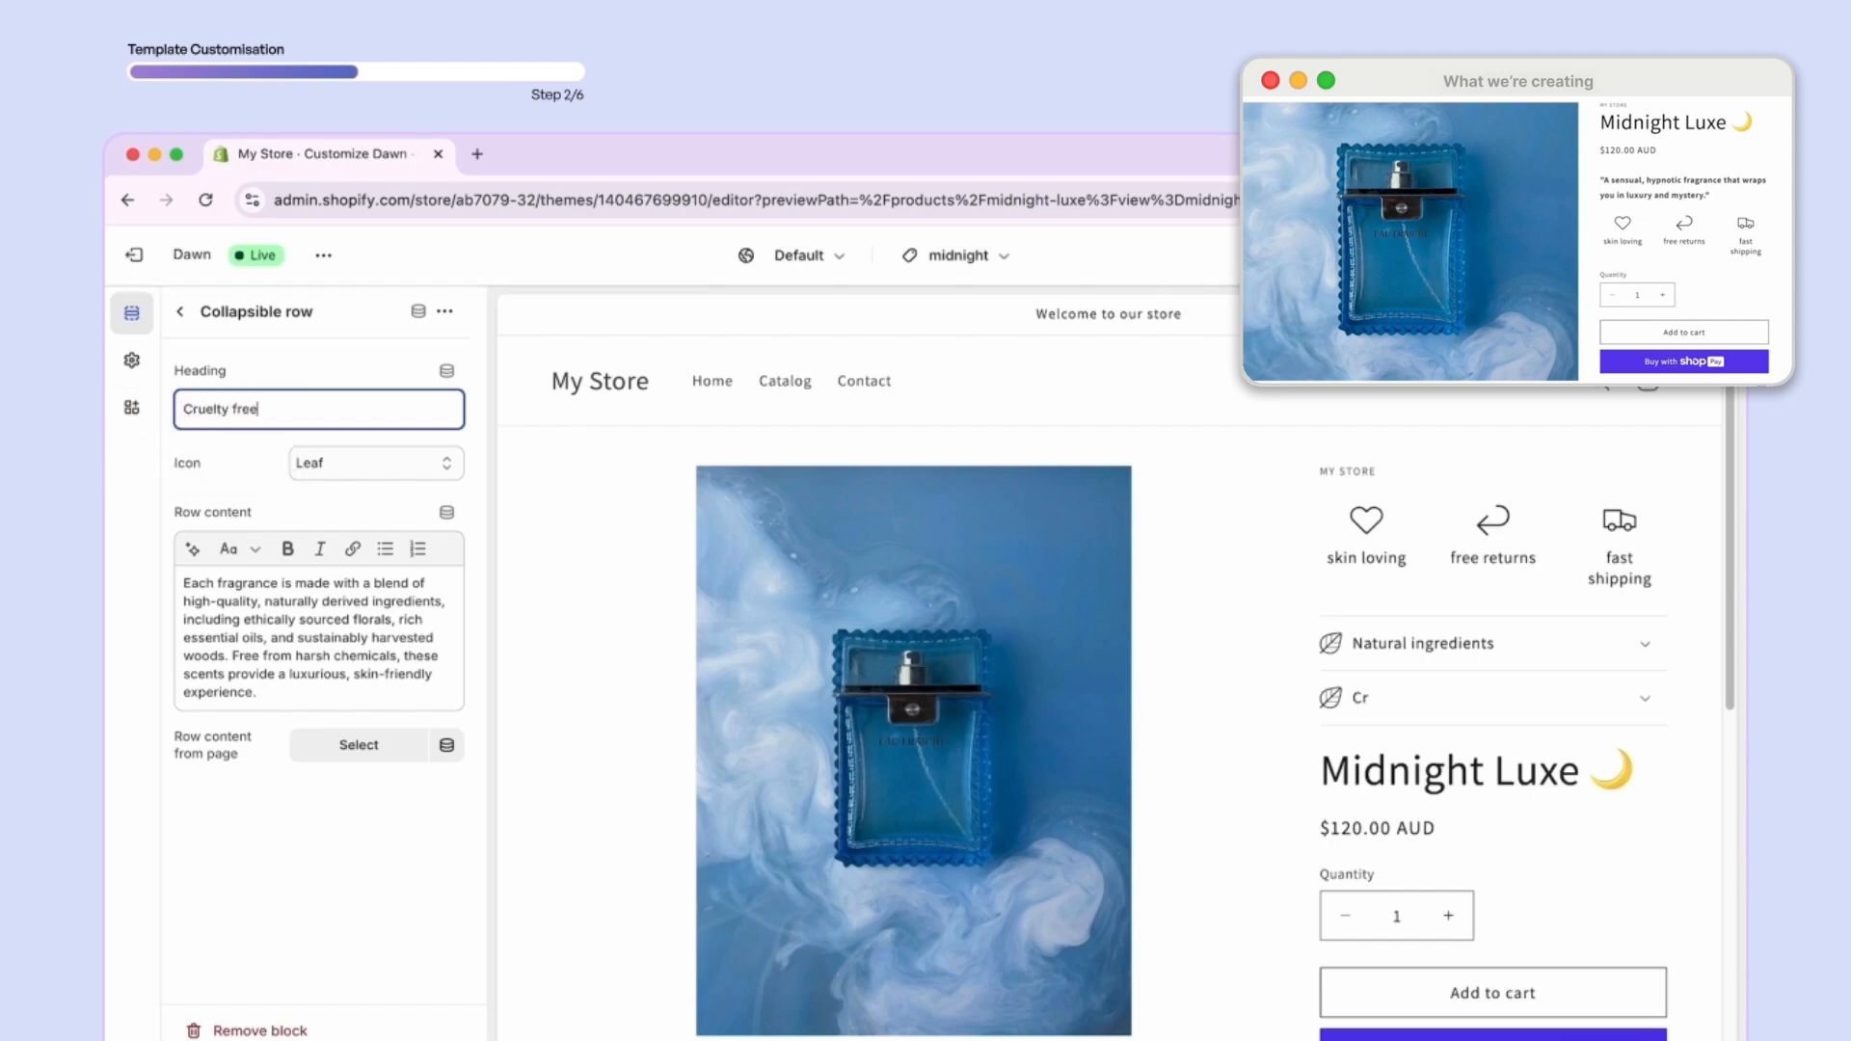
left_click(376, 463)
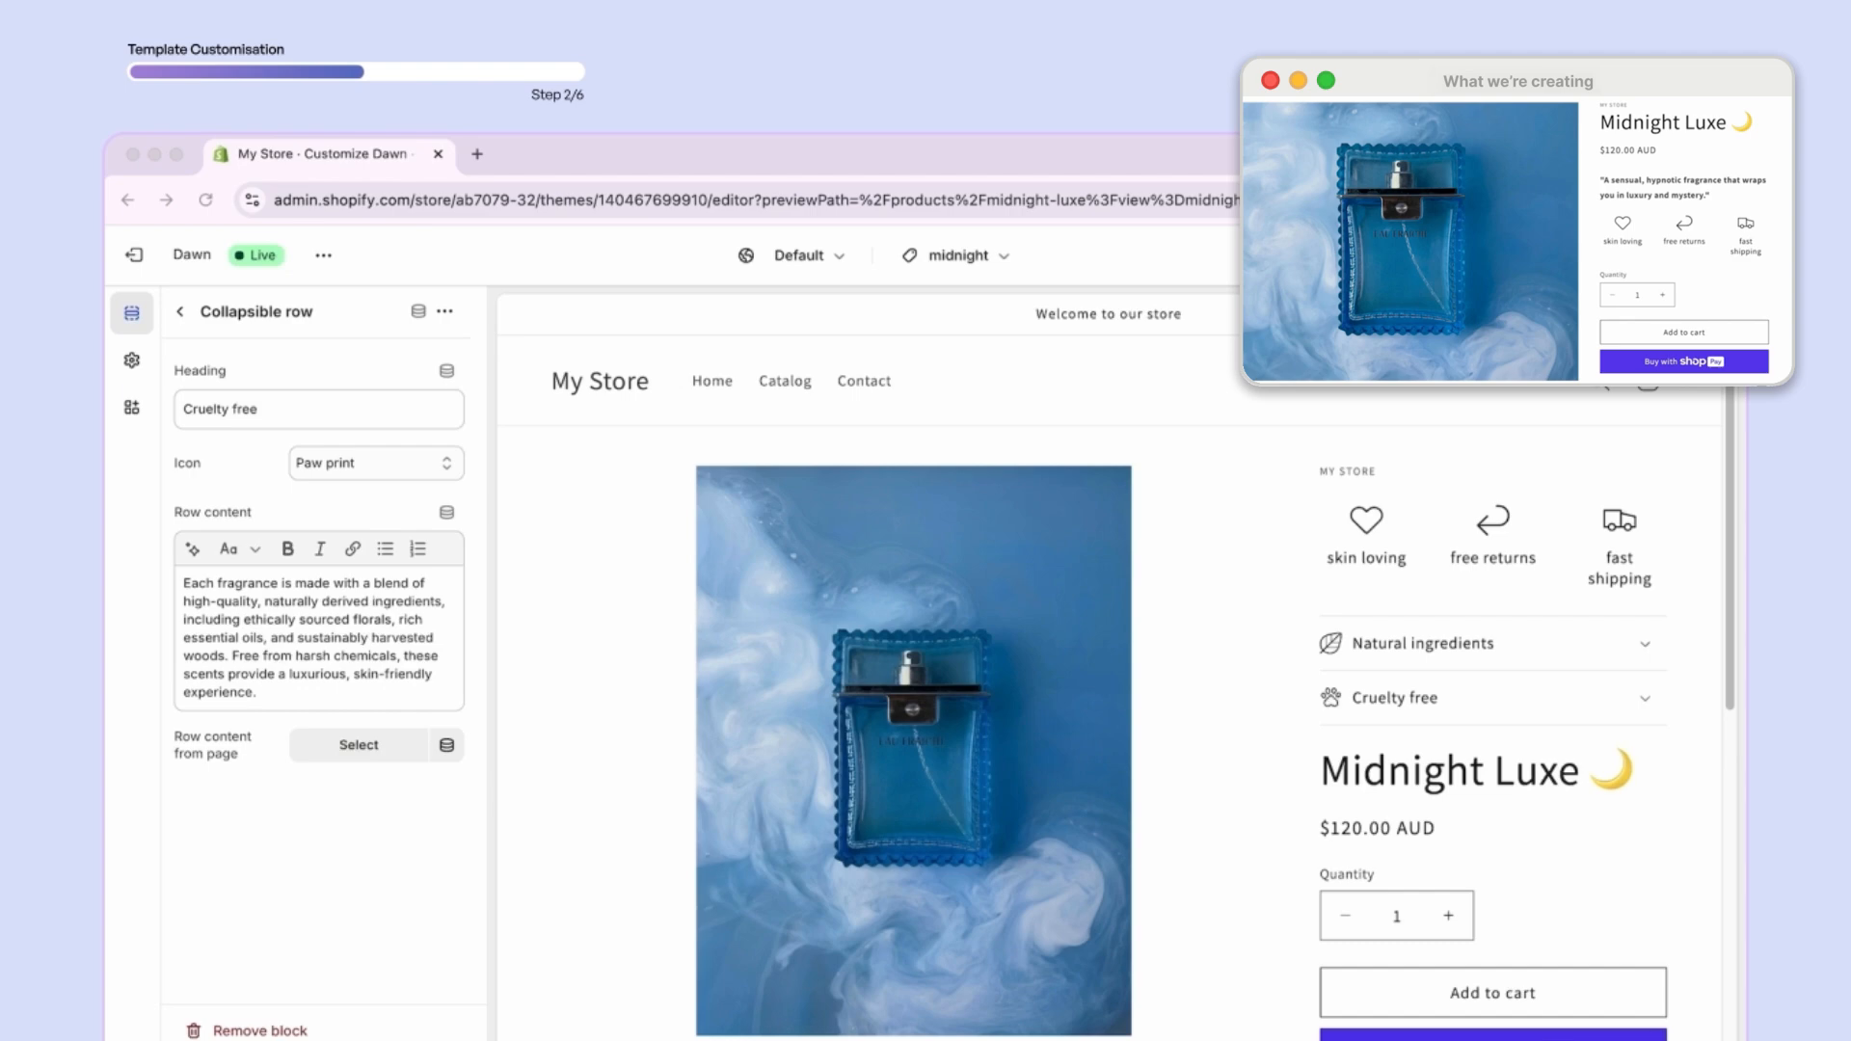
- Replace its content with the cruelty-free, vegan paragraph and test both rows expand
left_click_drag(289, 692, 164, 559)
type("Committed to beauty without harm, this collection is 100% cruelty-free and vegan. No animal testing, no animal-derived ingredients—just pure, feel-good fragrances that align with ethical beauty standards.")
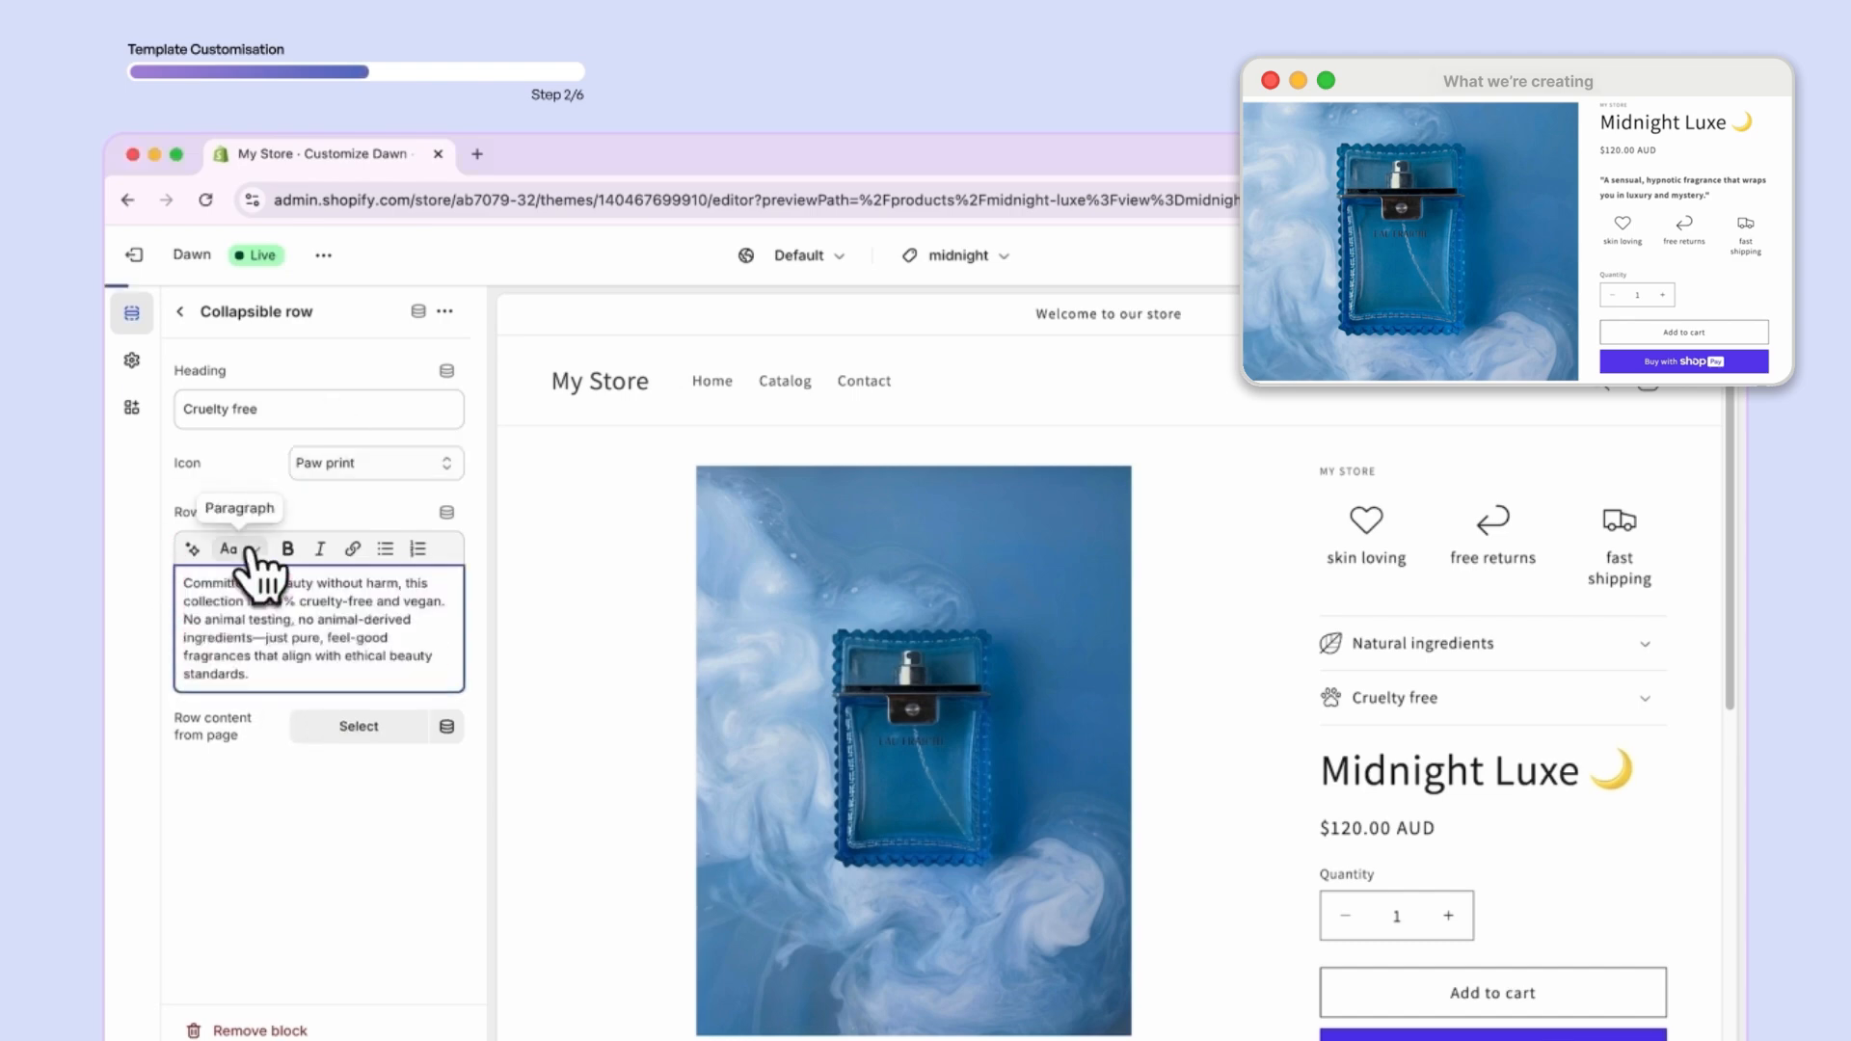
left_click(179, 312)
left_click(1644, 702)
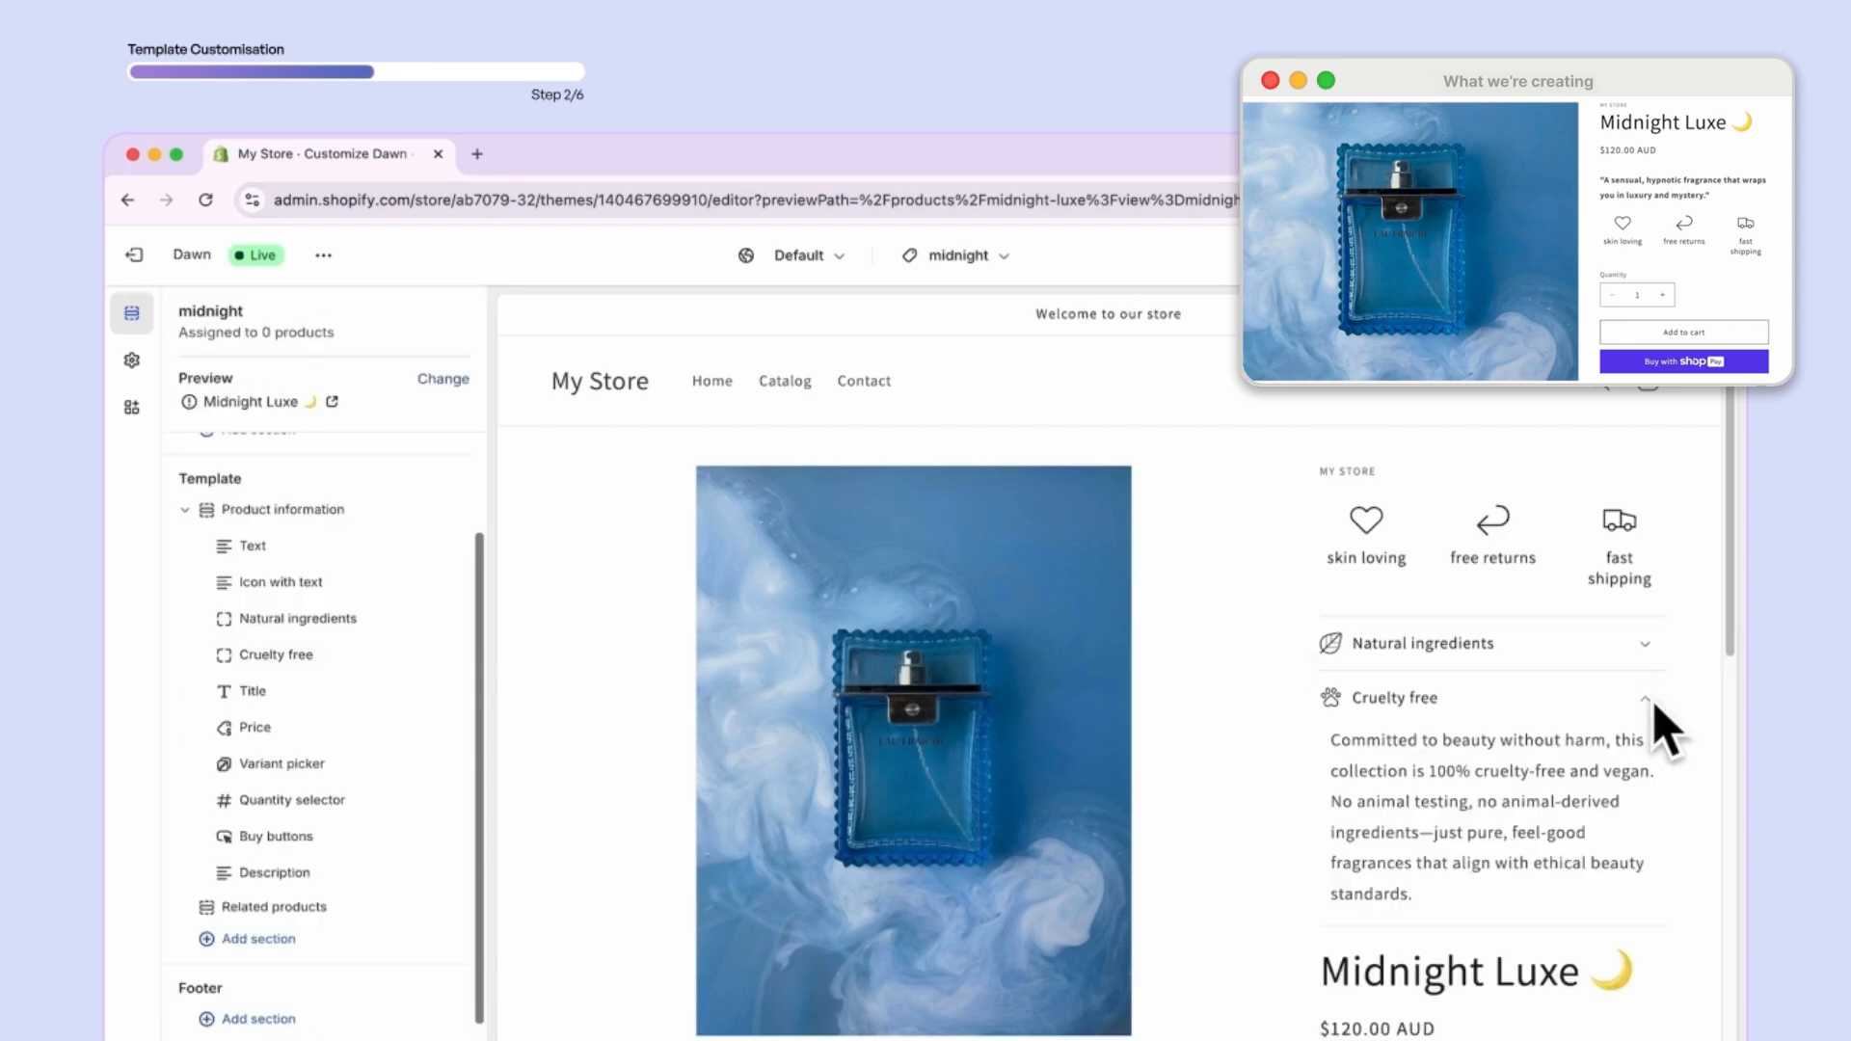
left_click(1655, 689)
left_click(1645, 646)
left_click(1643, 644)
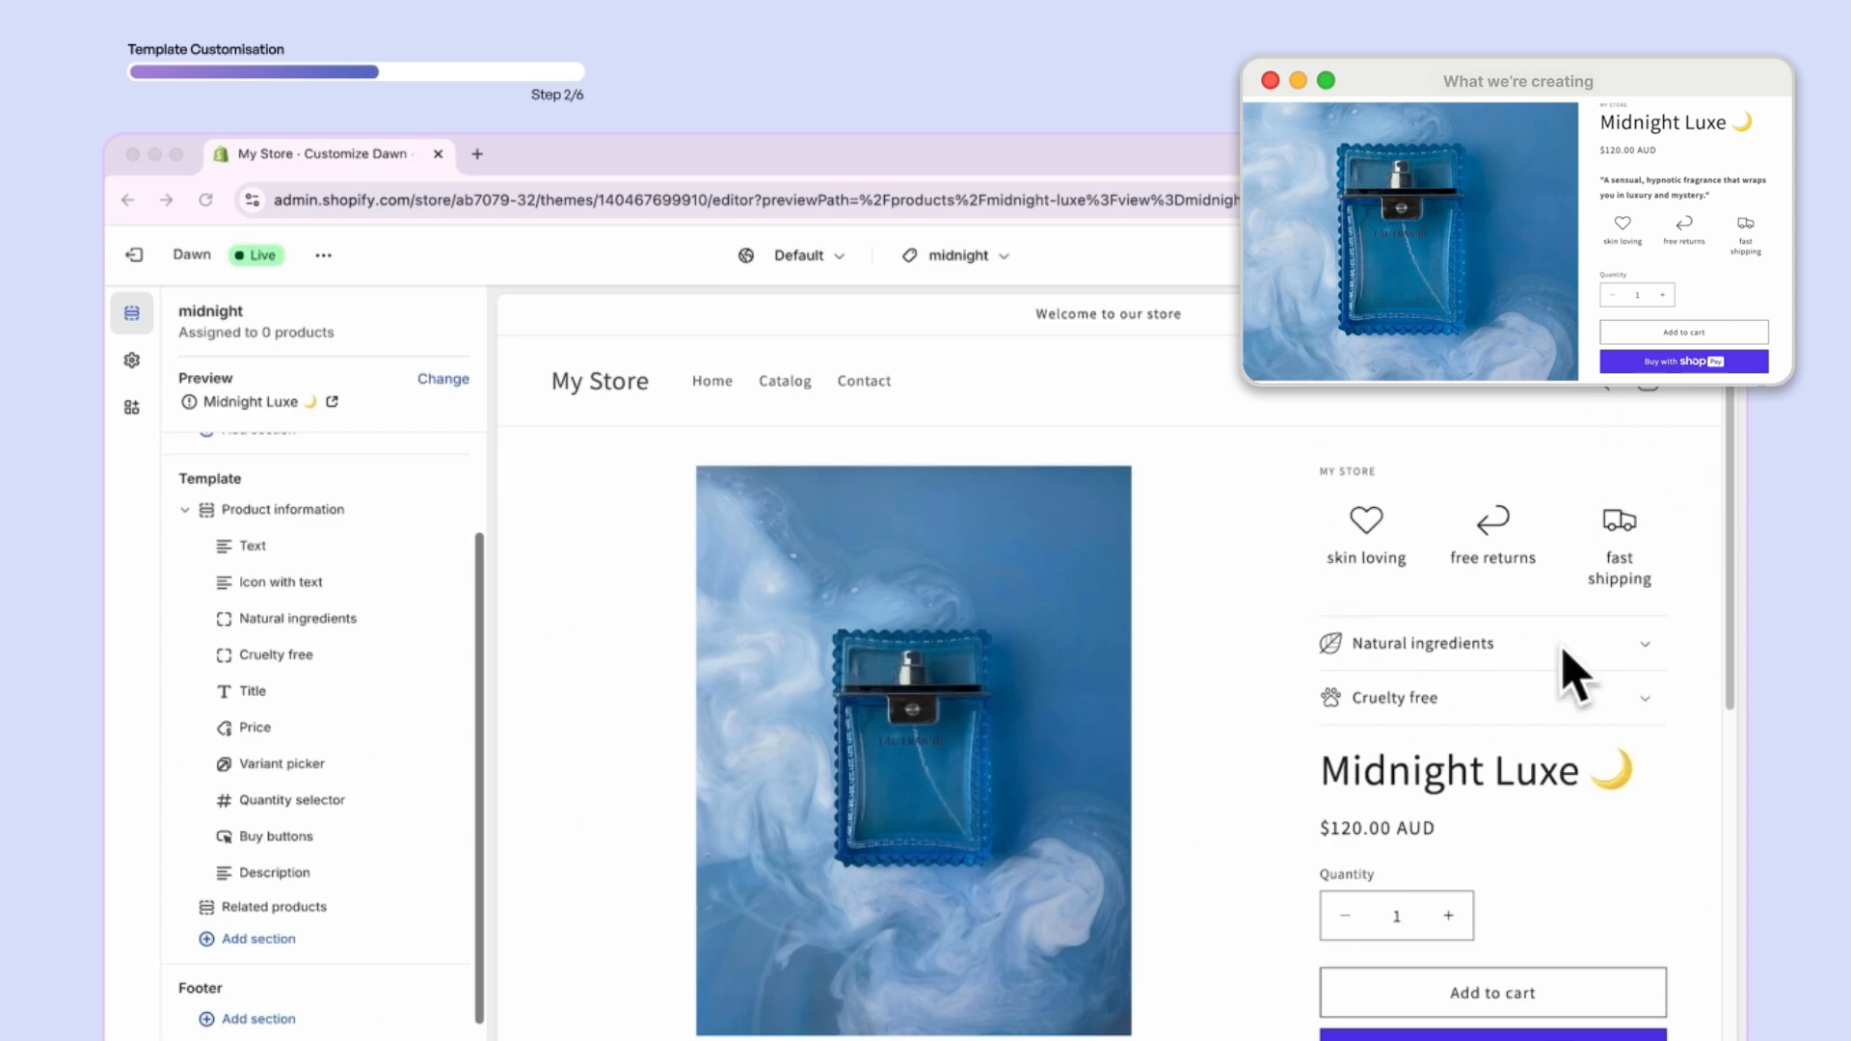
- Order blocks Text, Title, Price, Description, Icon with text, Quantity, Buy buttons, rows; open Product information
left_click(326, 547)
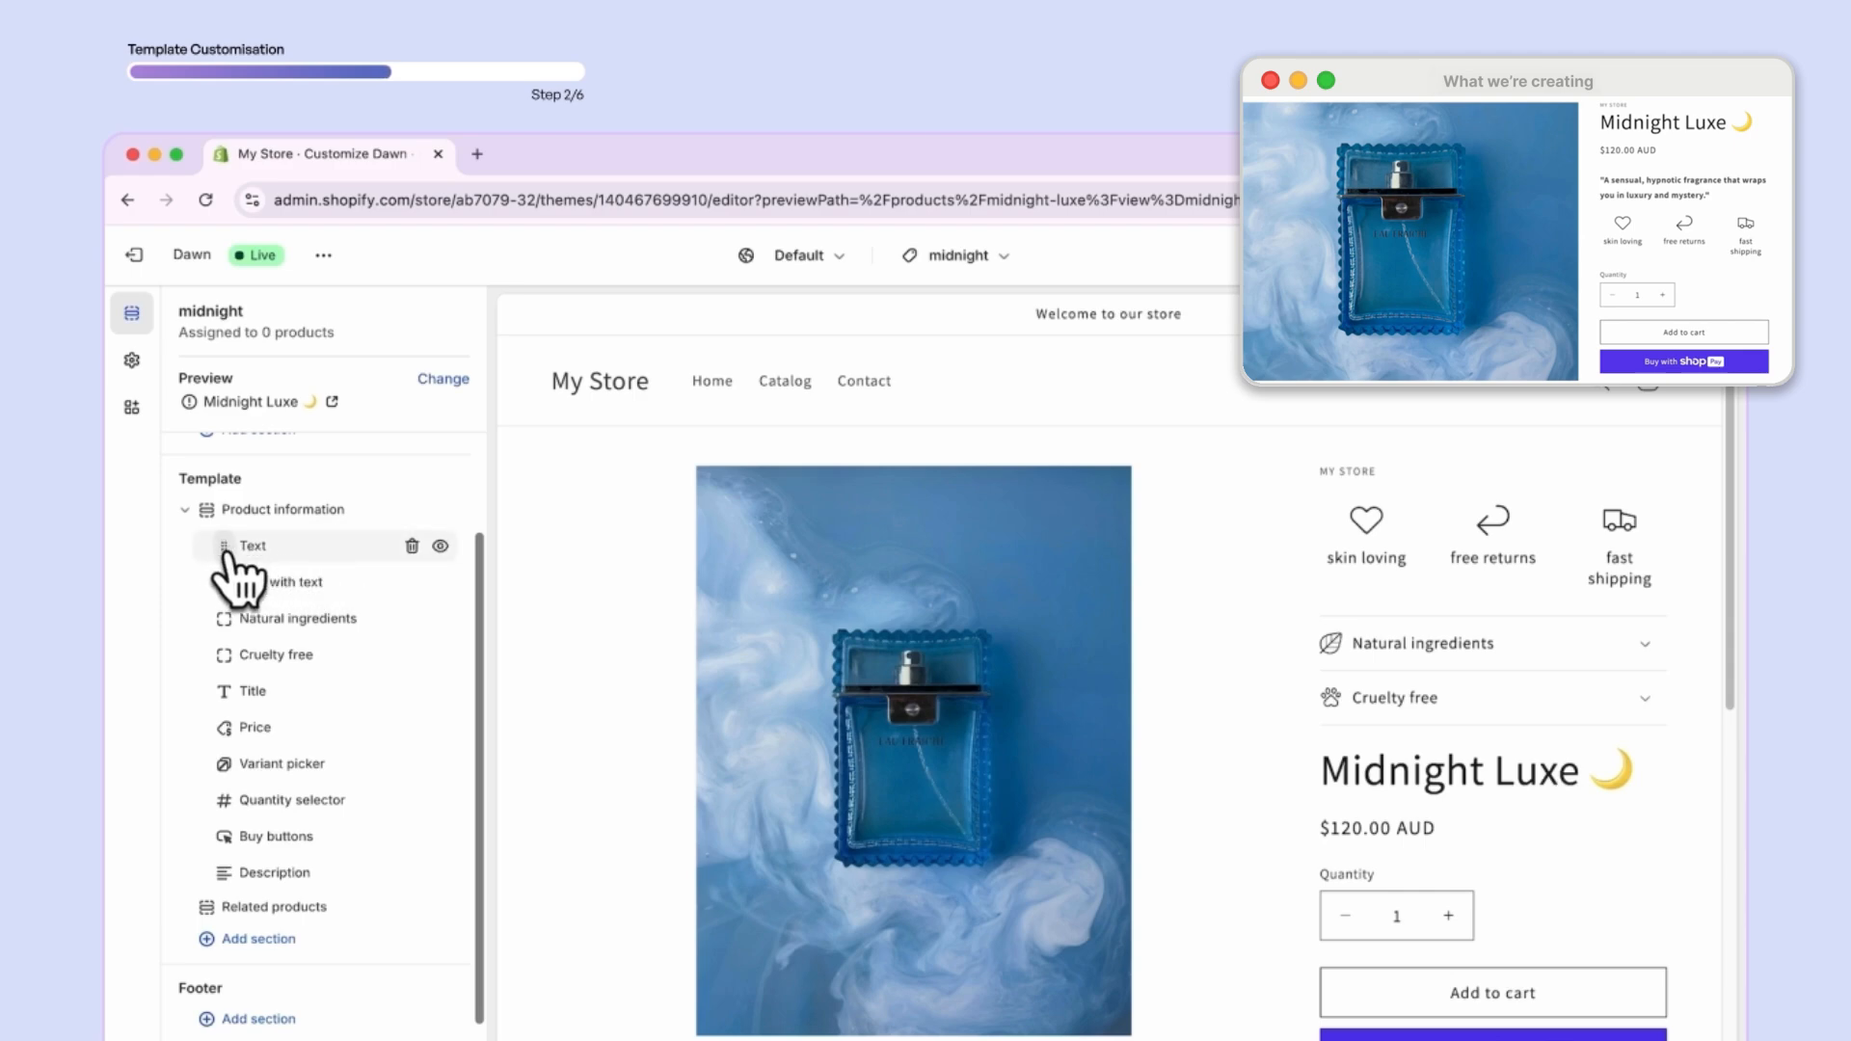
left_click_drag(223, 547, 234, 694)
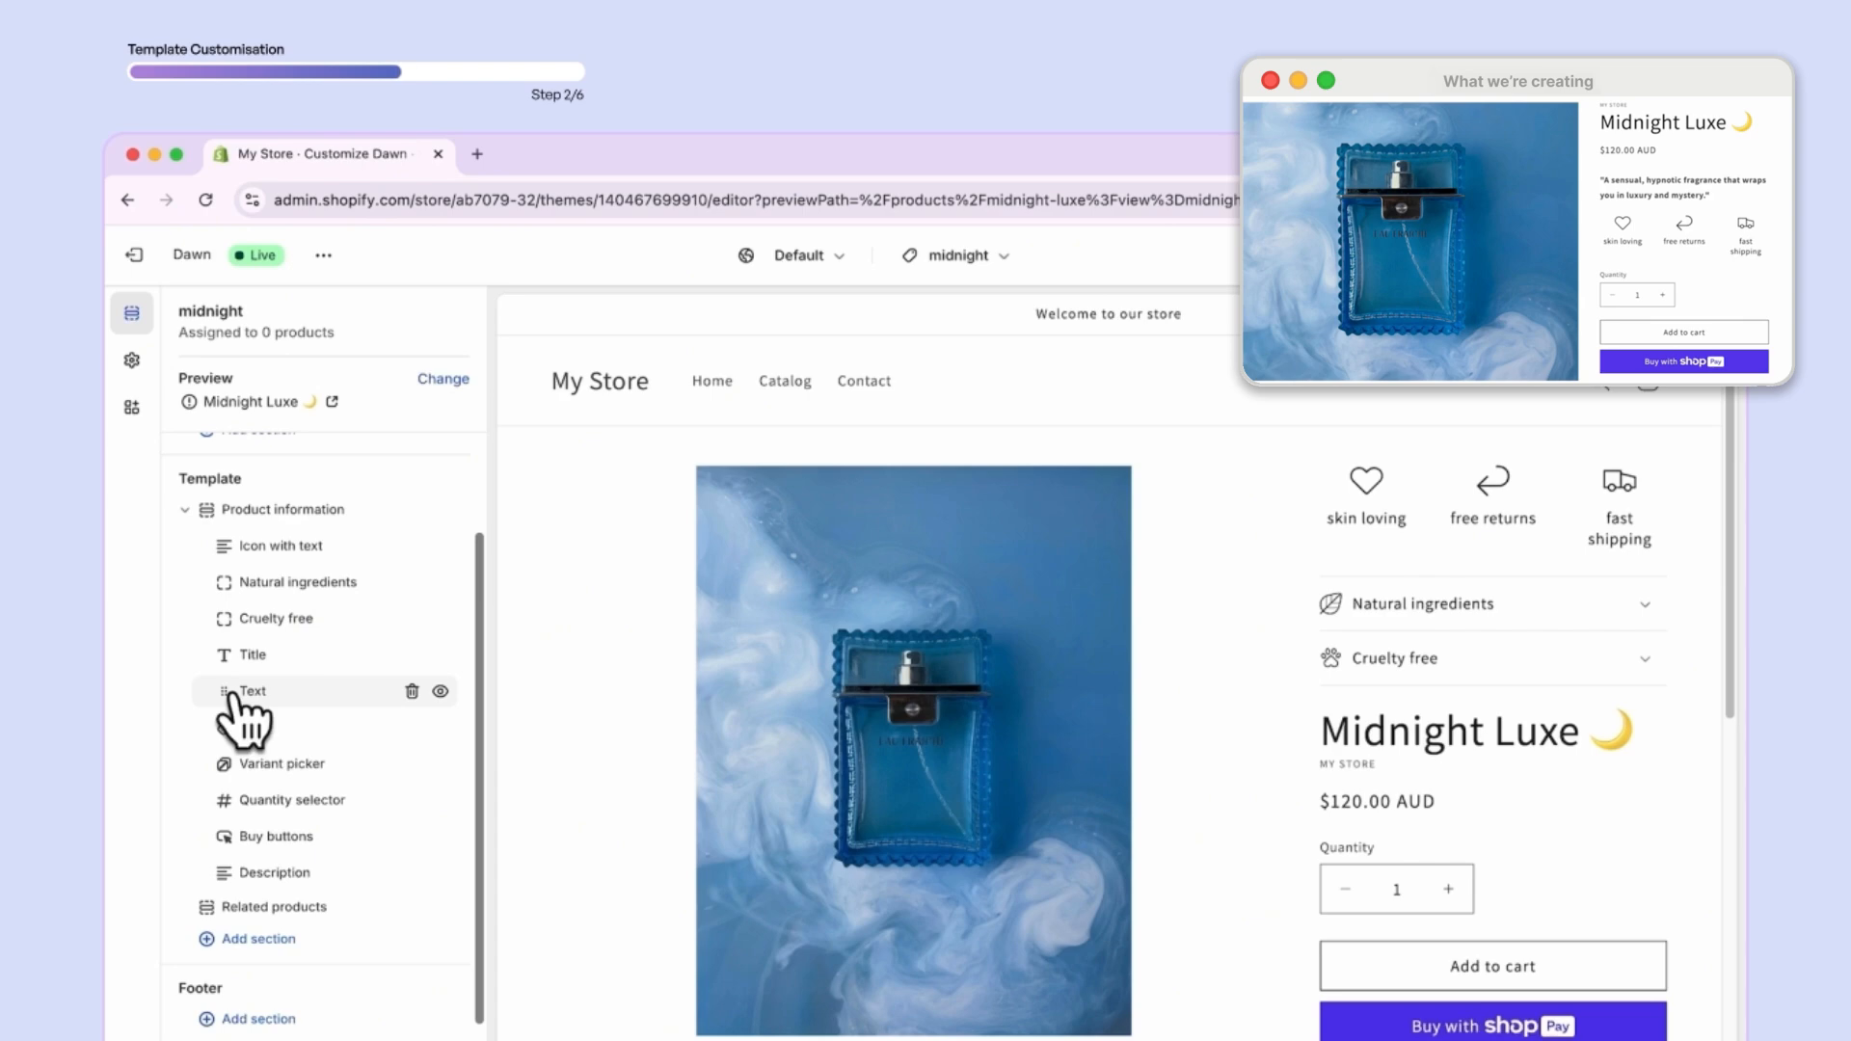
left_click_drag(224, 546, 237, 674)
left_click_drag(224, 546, 223, 694)
left_click_drag(223, 546, 224, 646)
scroll(231, 694, "down", 1)
scroll(246, 667, "up", 2)
left_click_drag(224, 933, 222, 673)
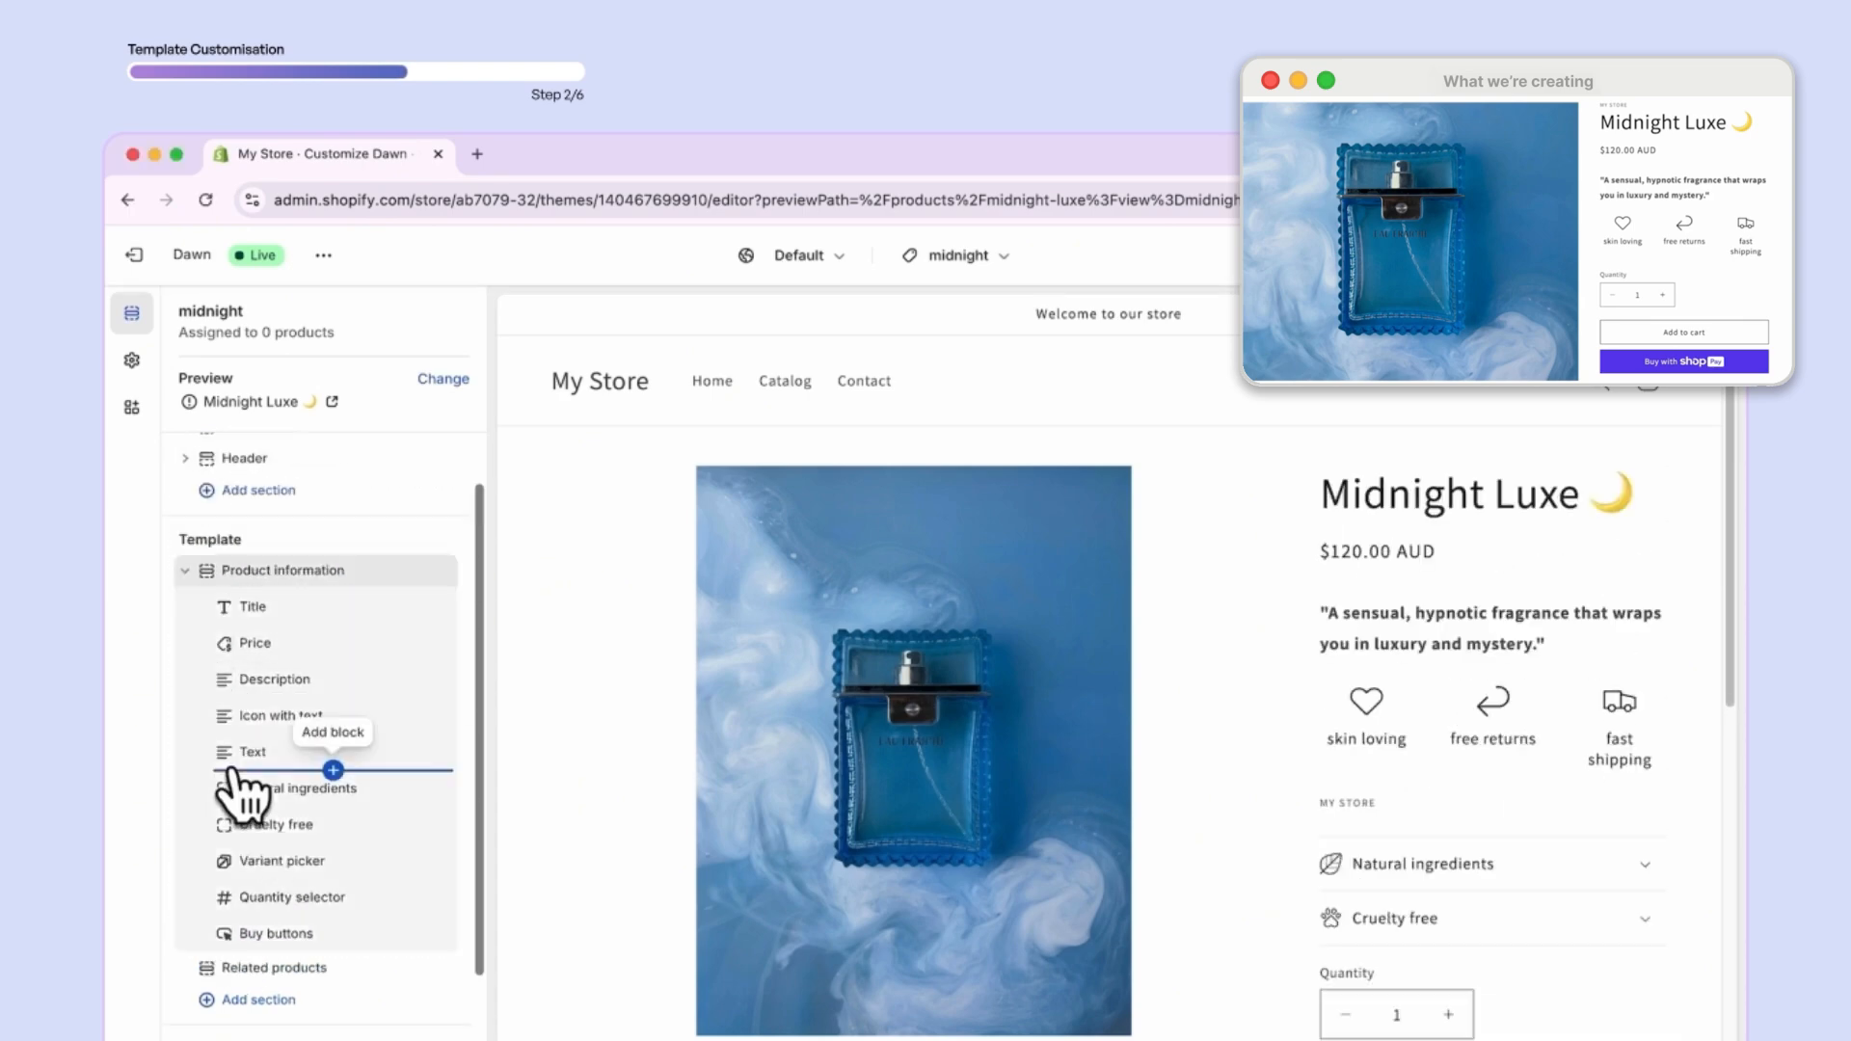
left_click_drag(227, 896, 225, 751)
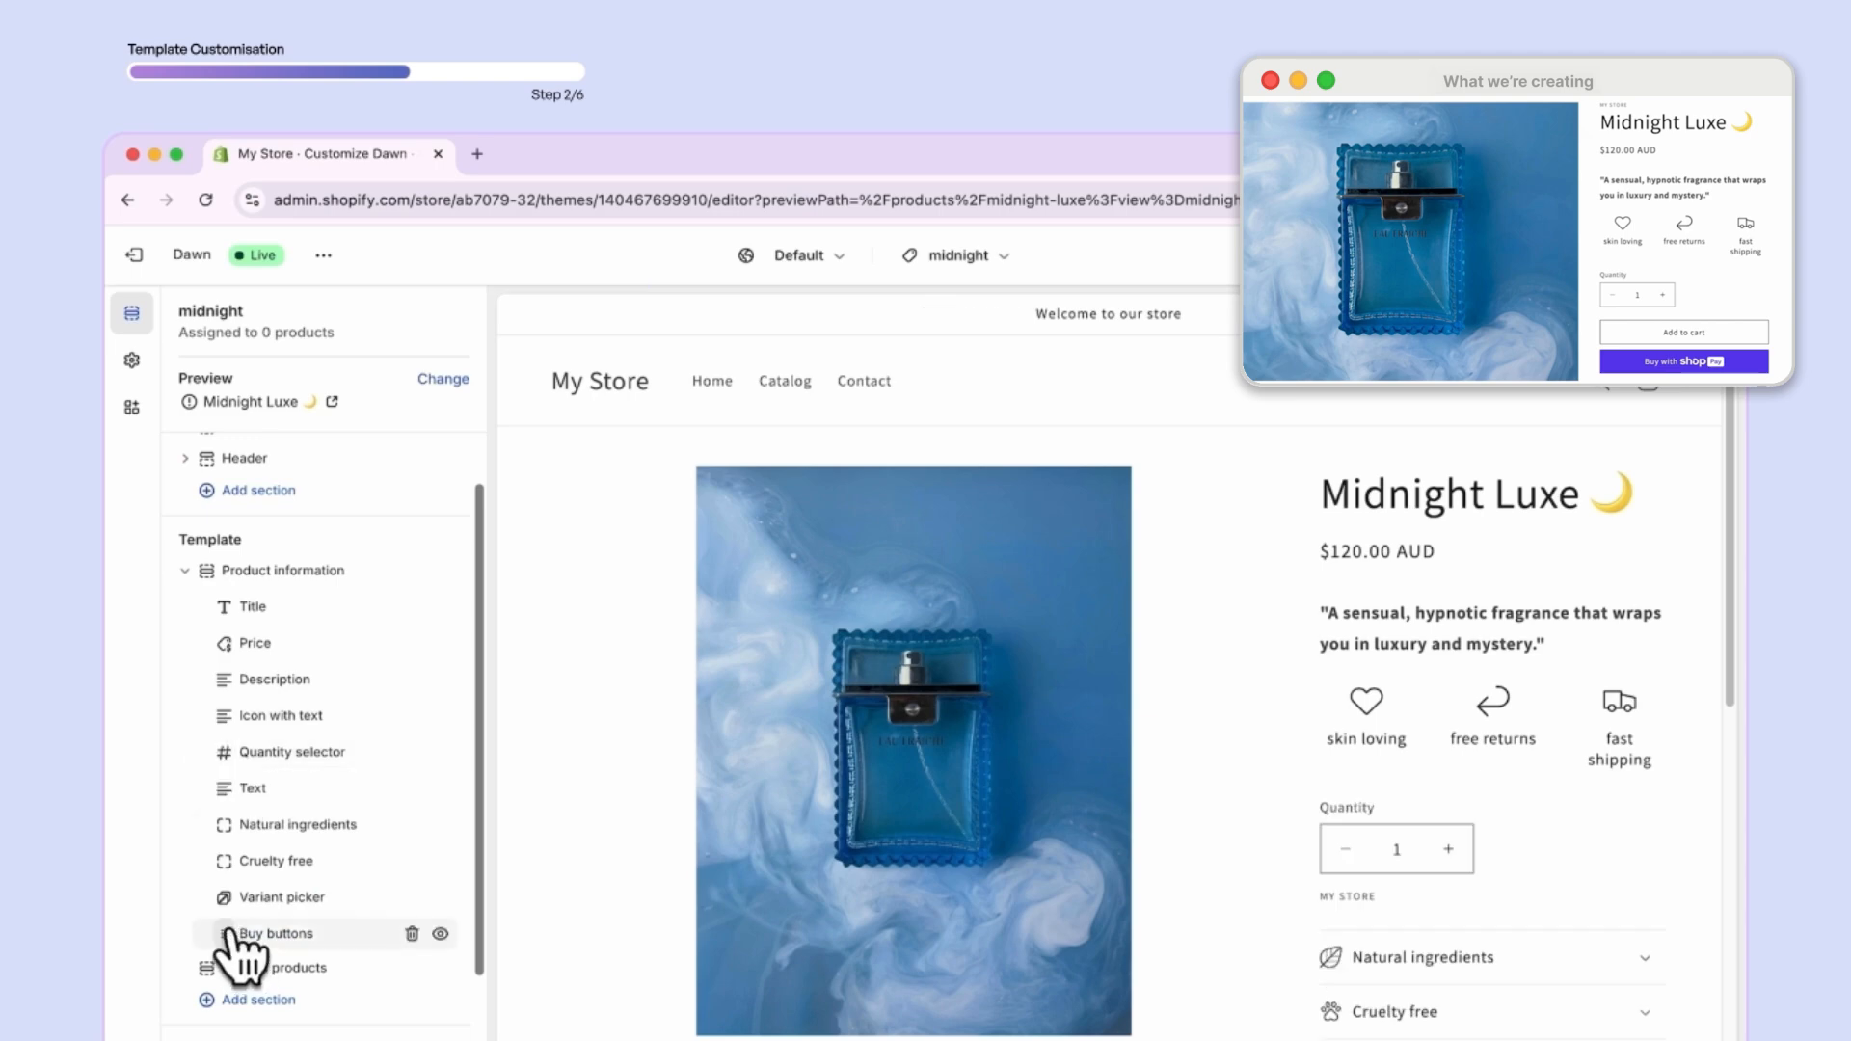
left_click_drag(227, 933, 225, 607)
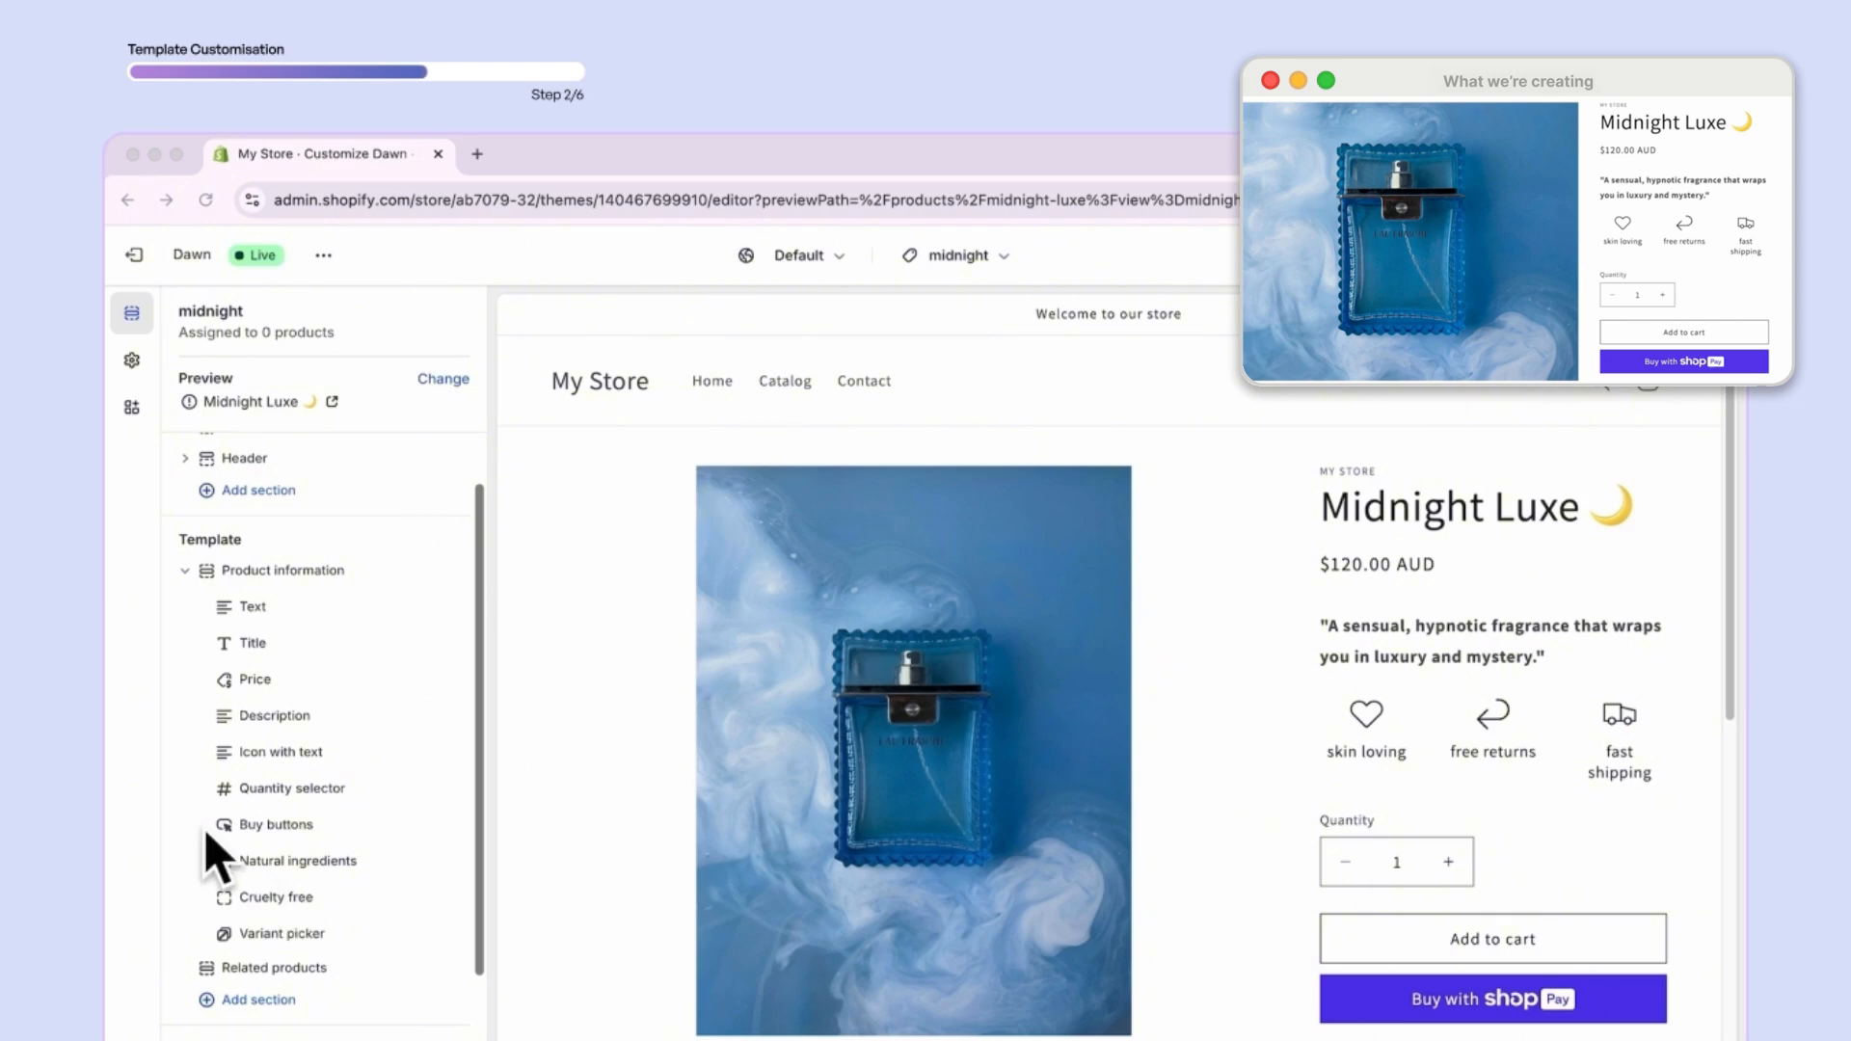
left_click(289, 572)
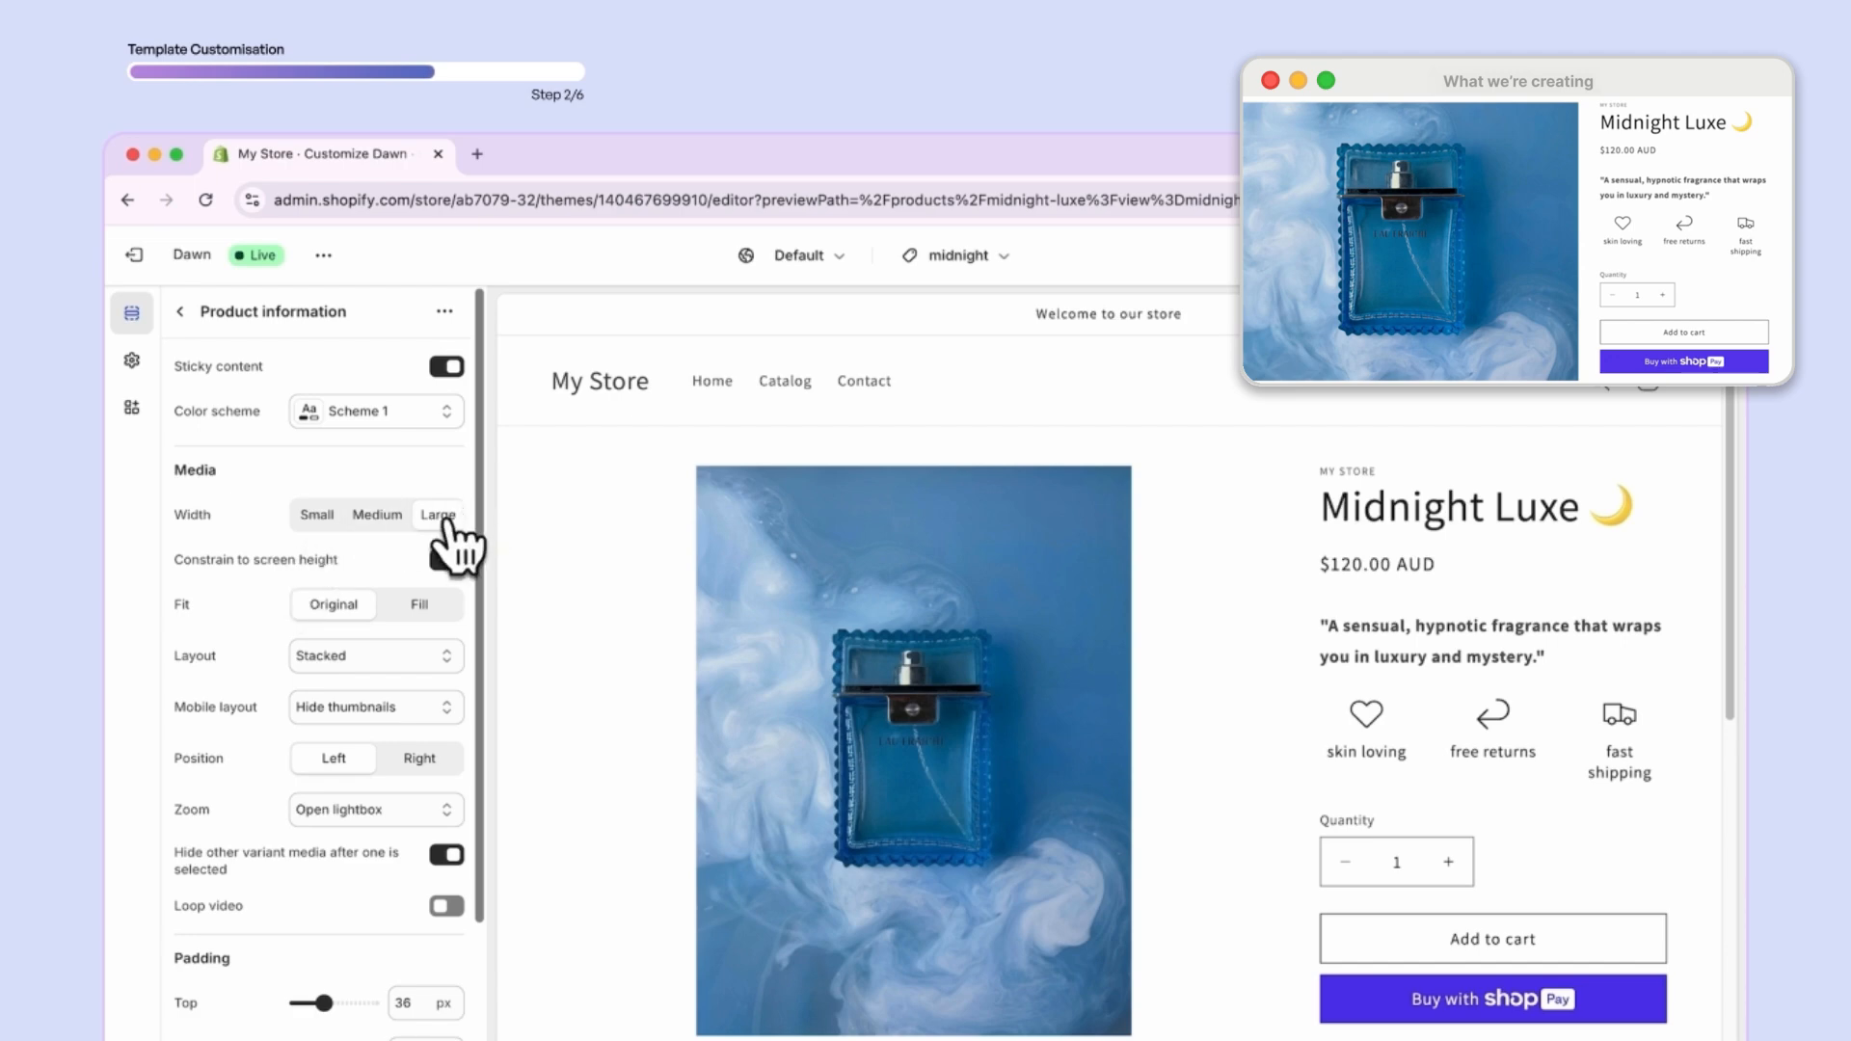
- Keep media width Large, set media fit to Fill, and save the template
left_click(447, 517)
left_click(421, 605)
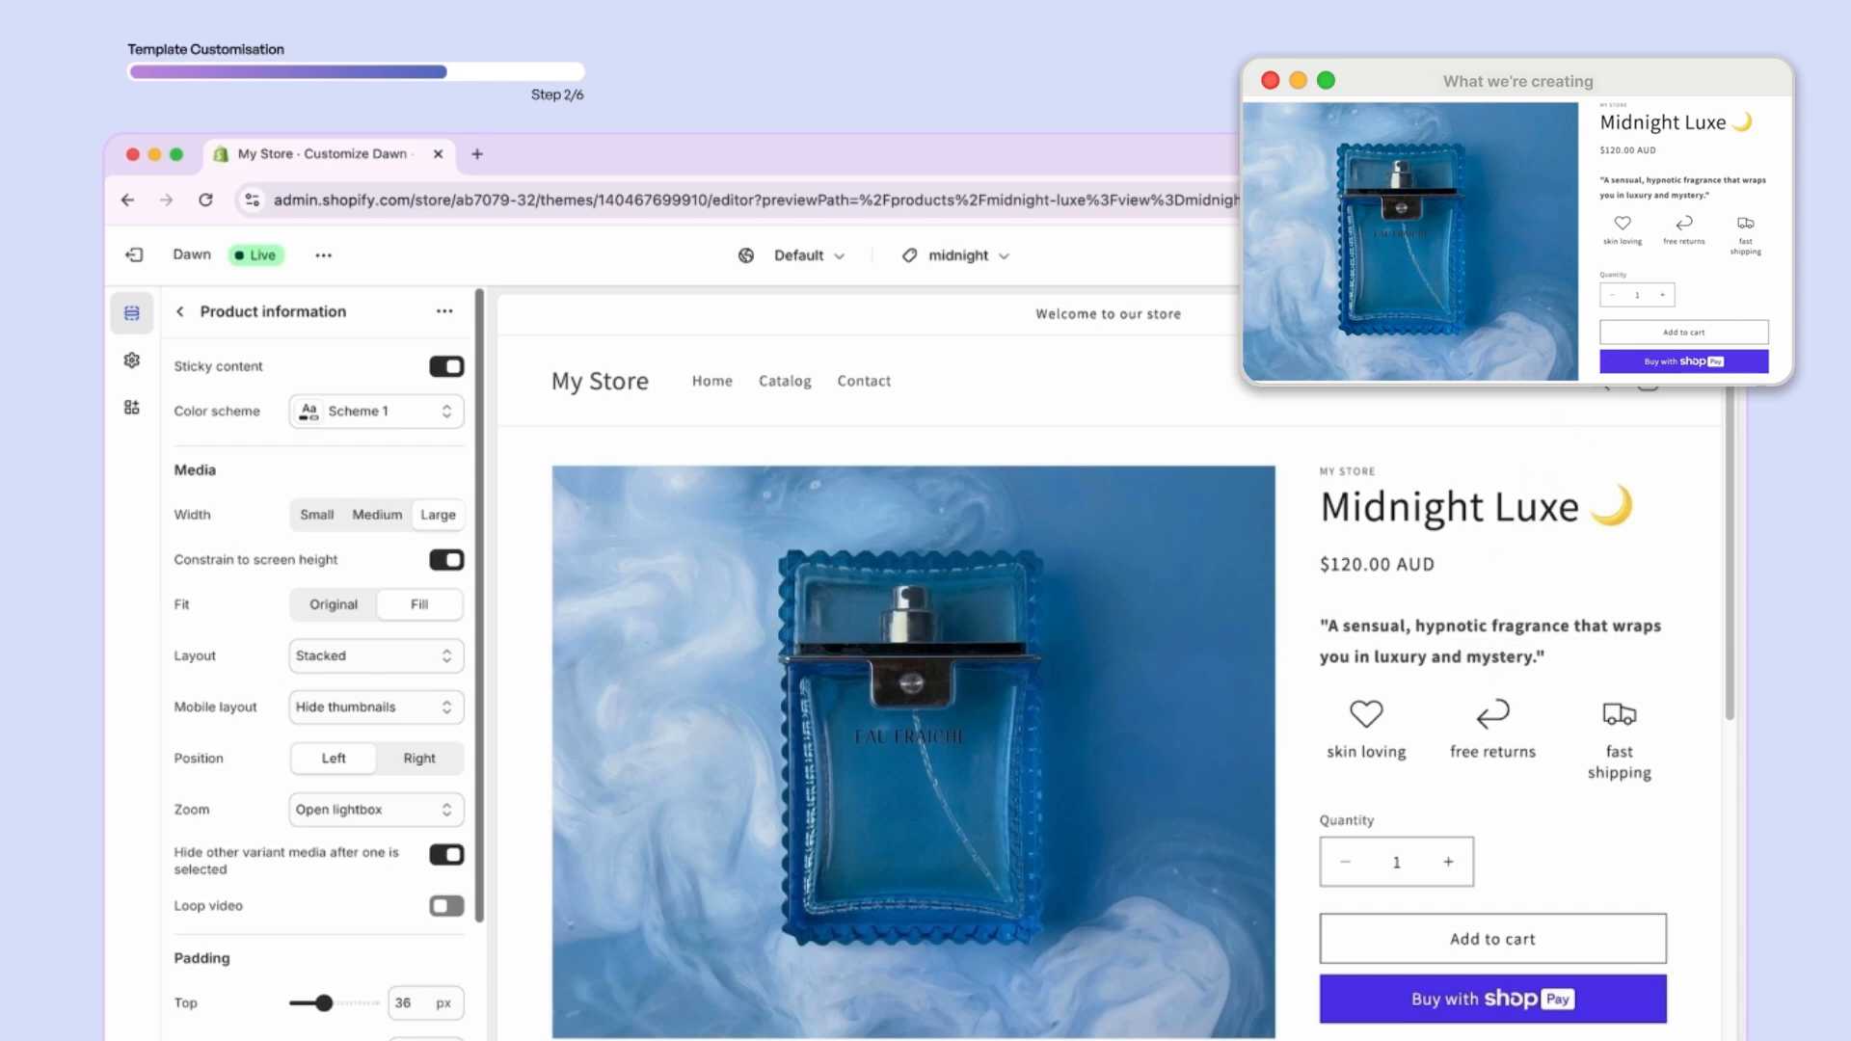
left_click(1701, 259)
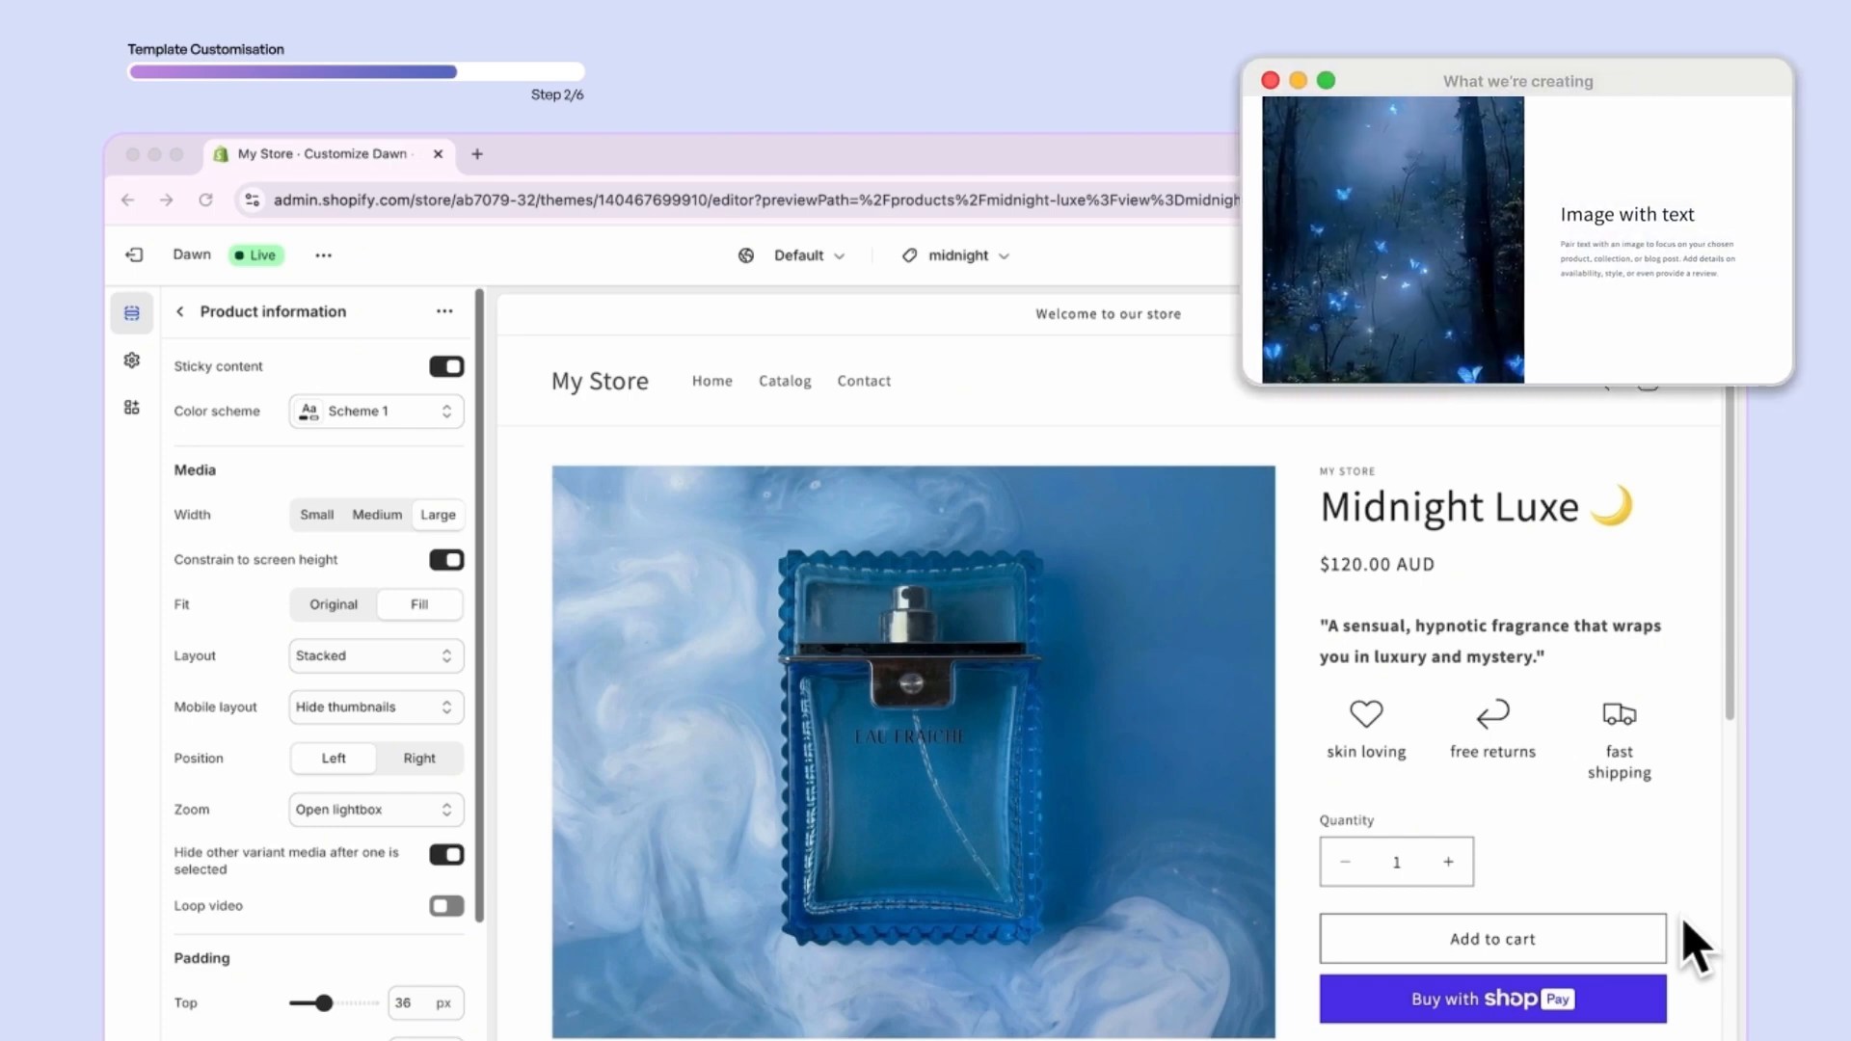
- Add an Image with text section below Product information in the midnight template
left_click(180, 320)
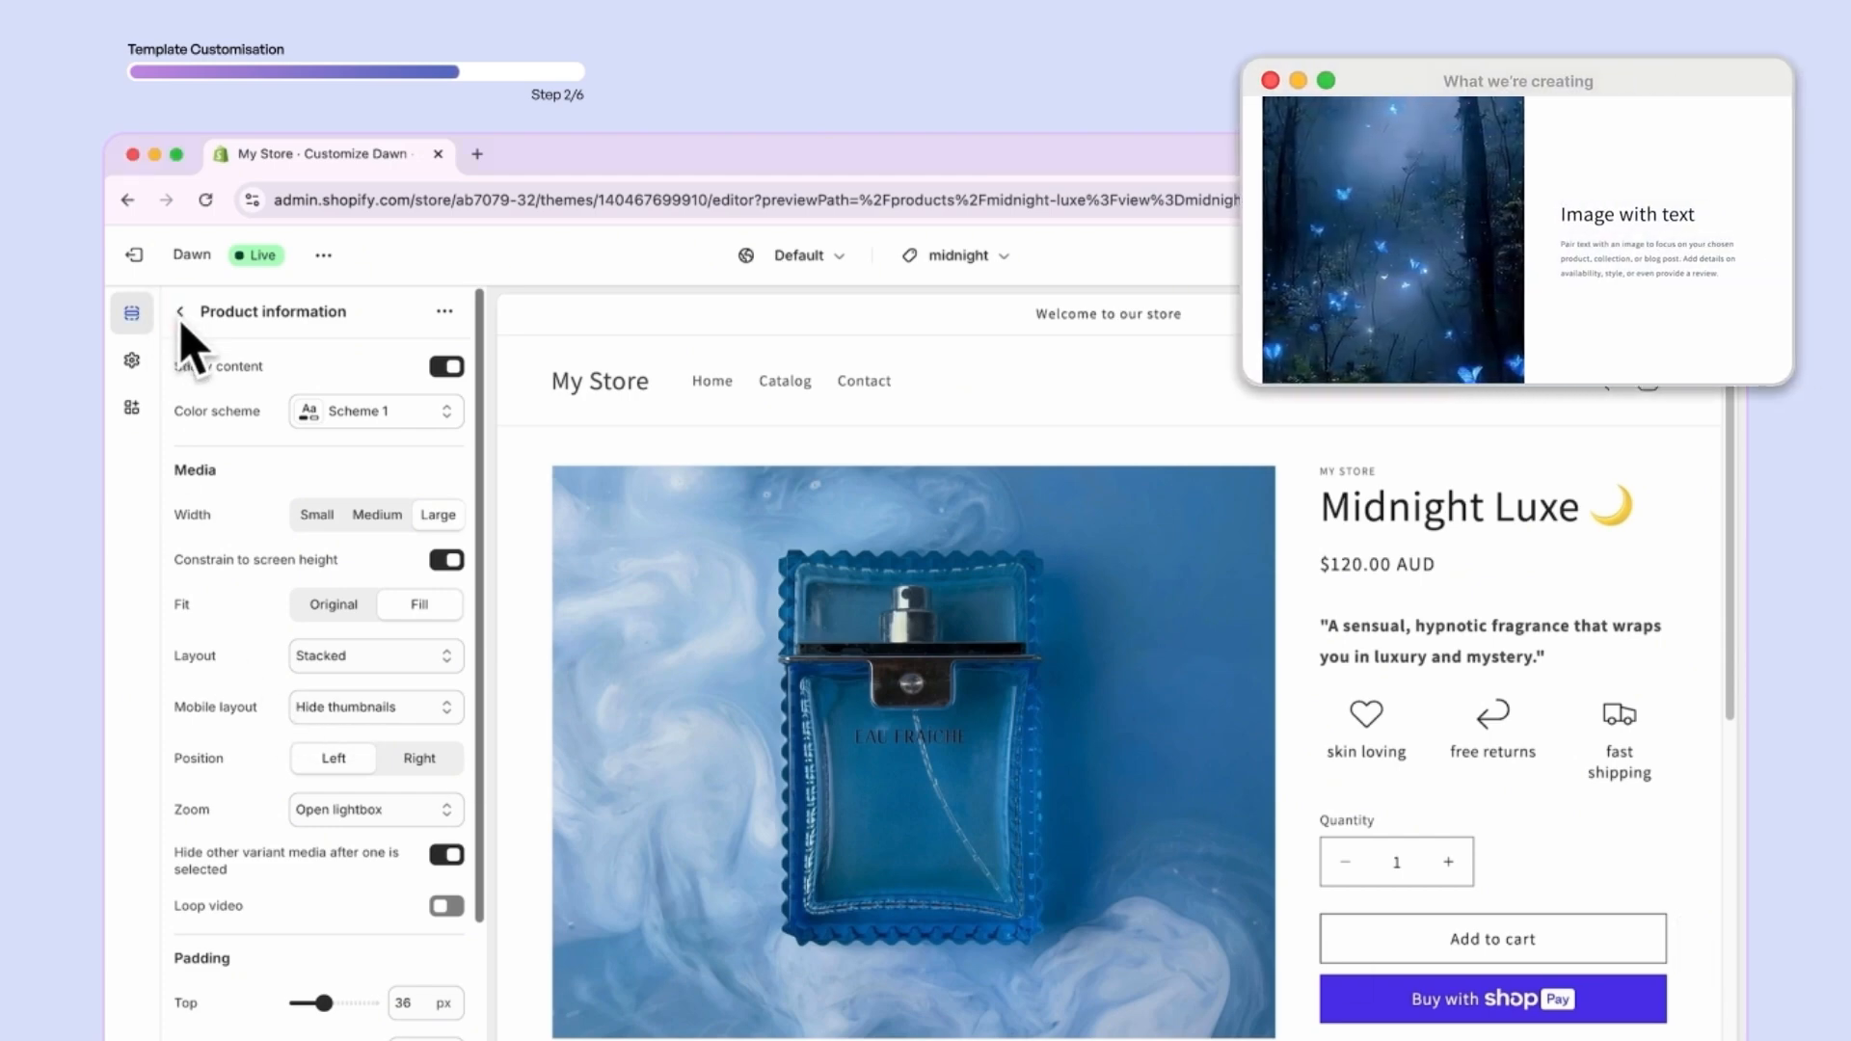
left_click(179, 316)
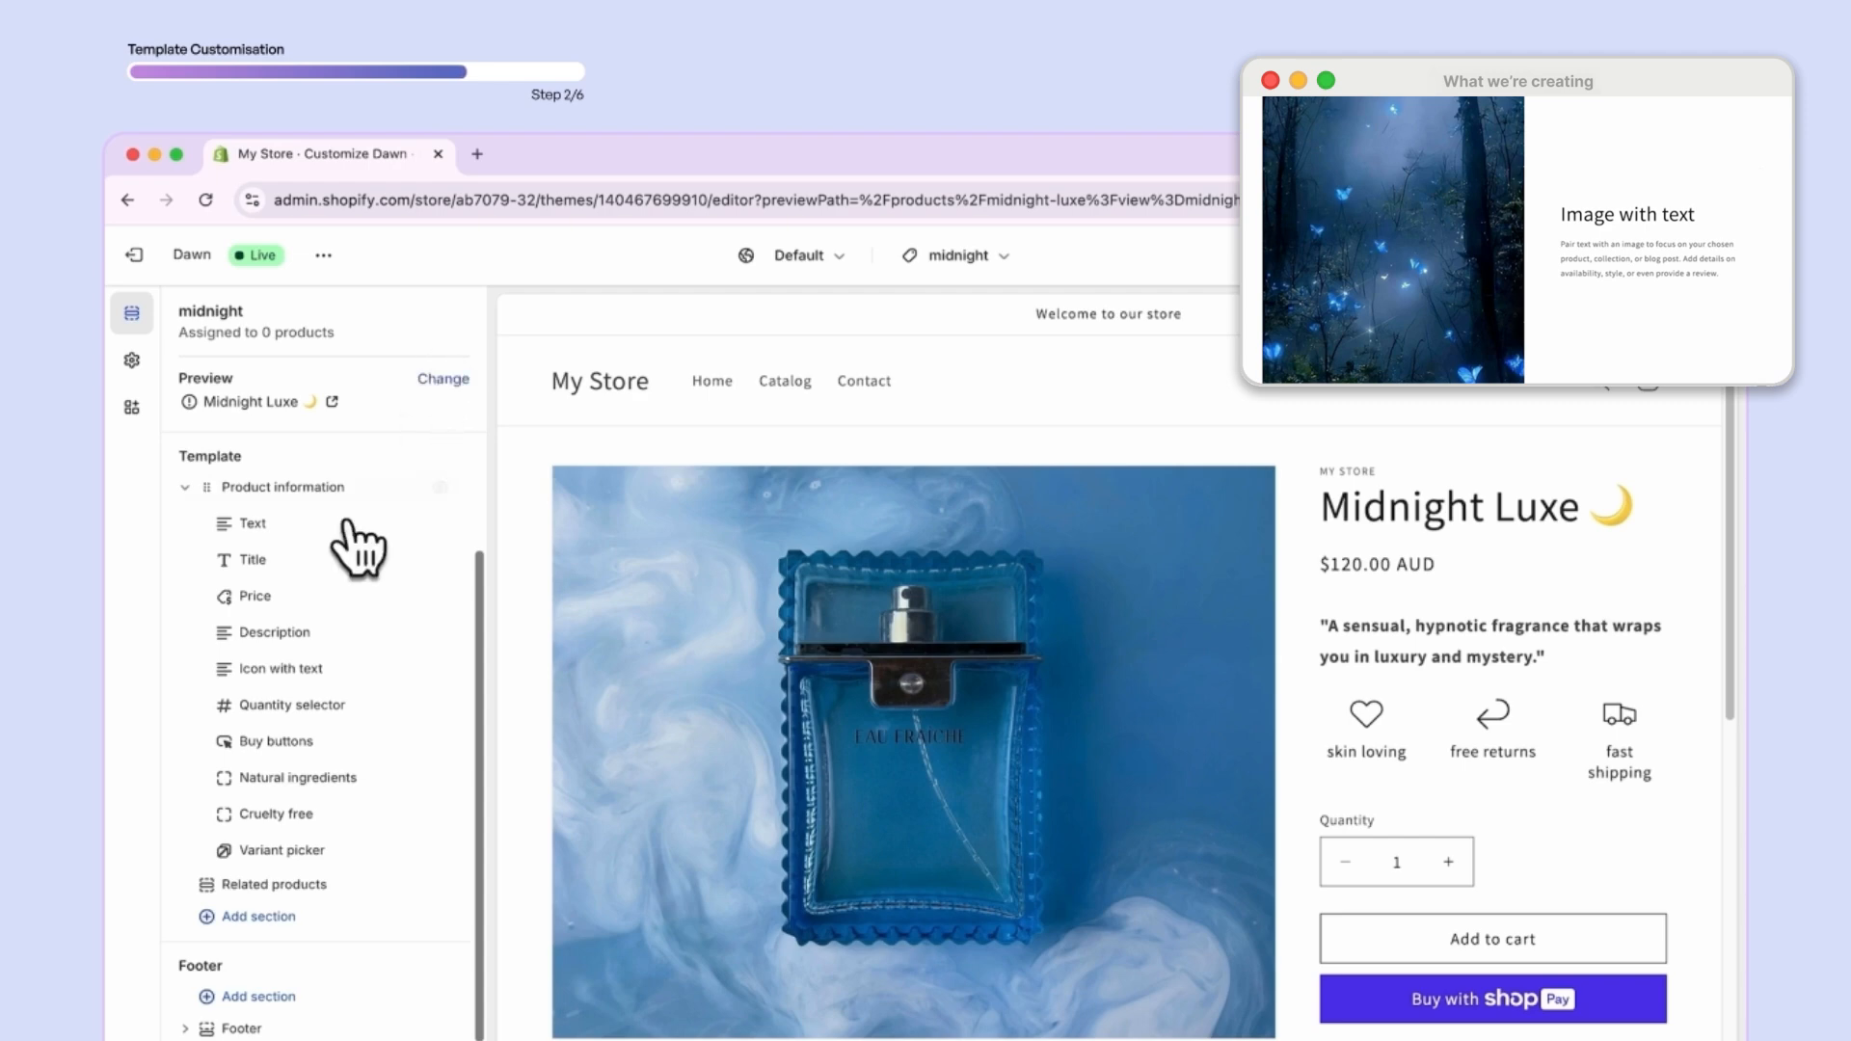
left_click(264, 917)
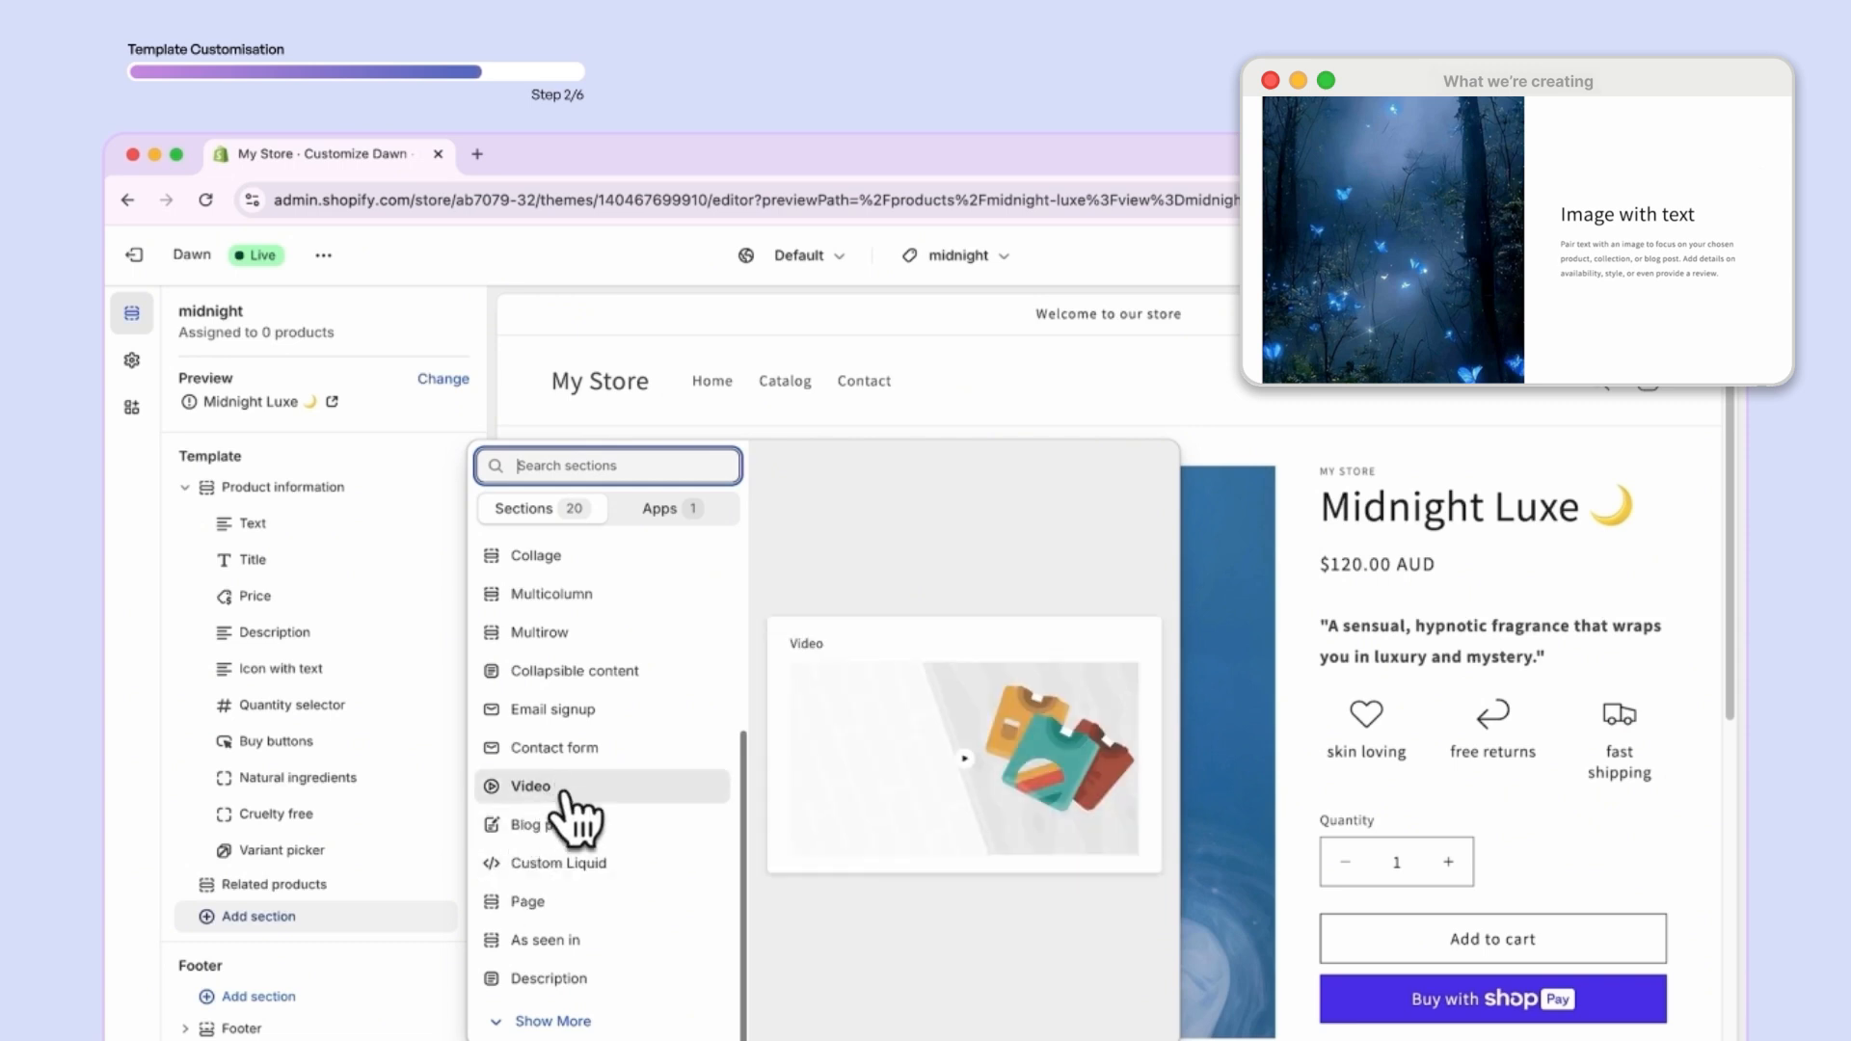
scroll(622, 747, "up", 2)
scroll(622, 742, "up", 3)
left_click(627, 744)
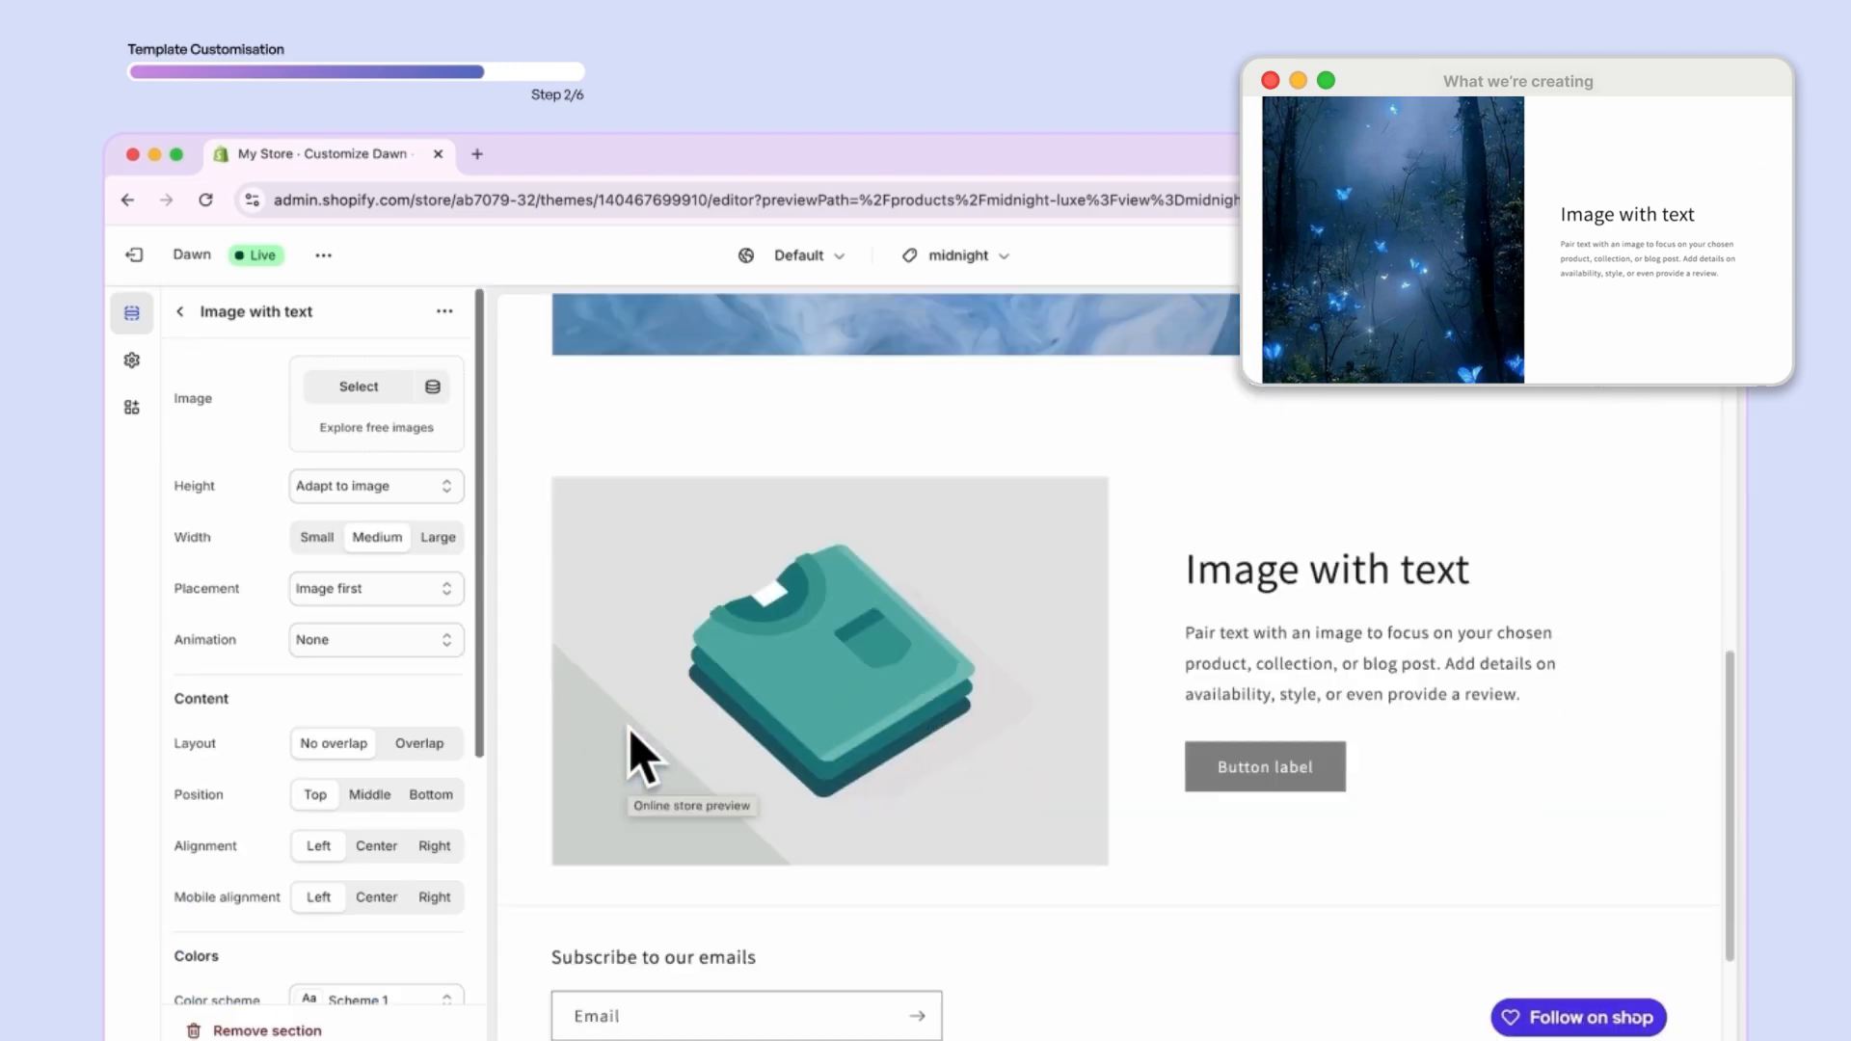
- Set the Image with text section's image to the glowing forest image Mask_group
left_click(371, 388)
left_click(1012, 692)
left_click(1409, 957)
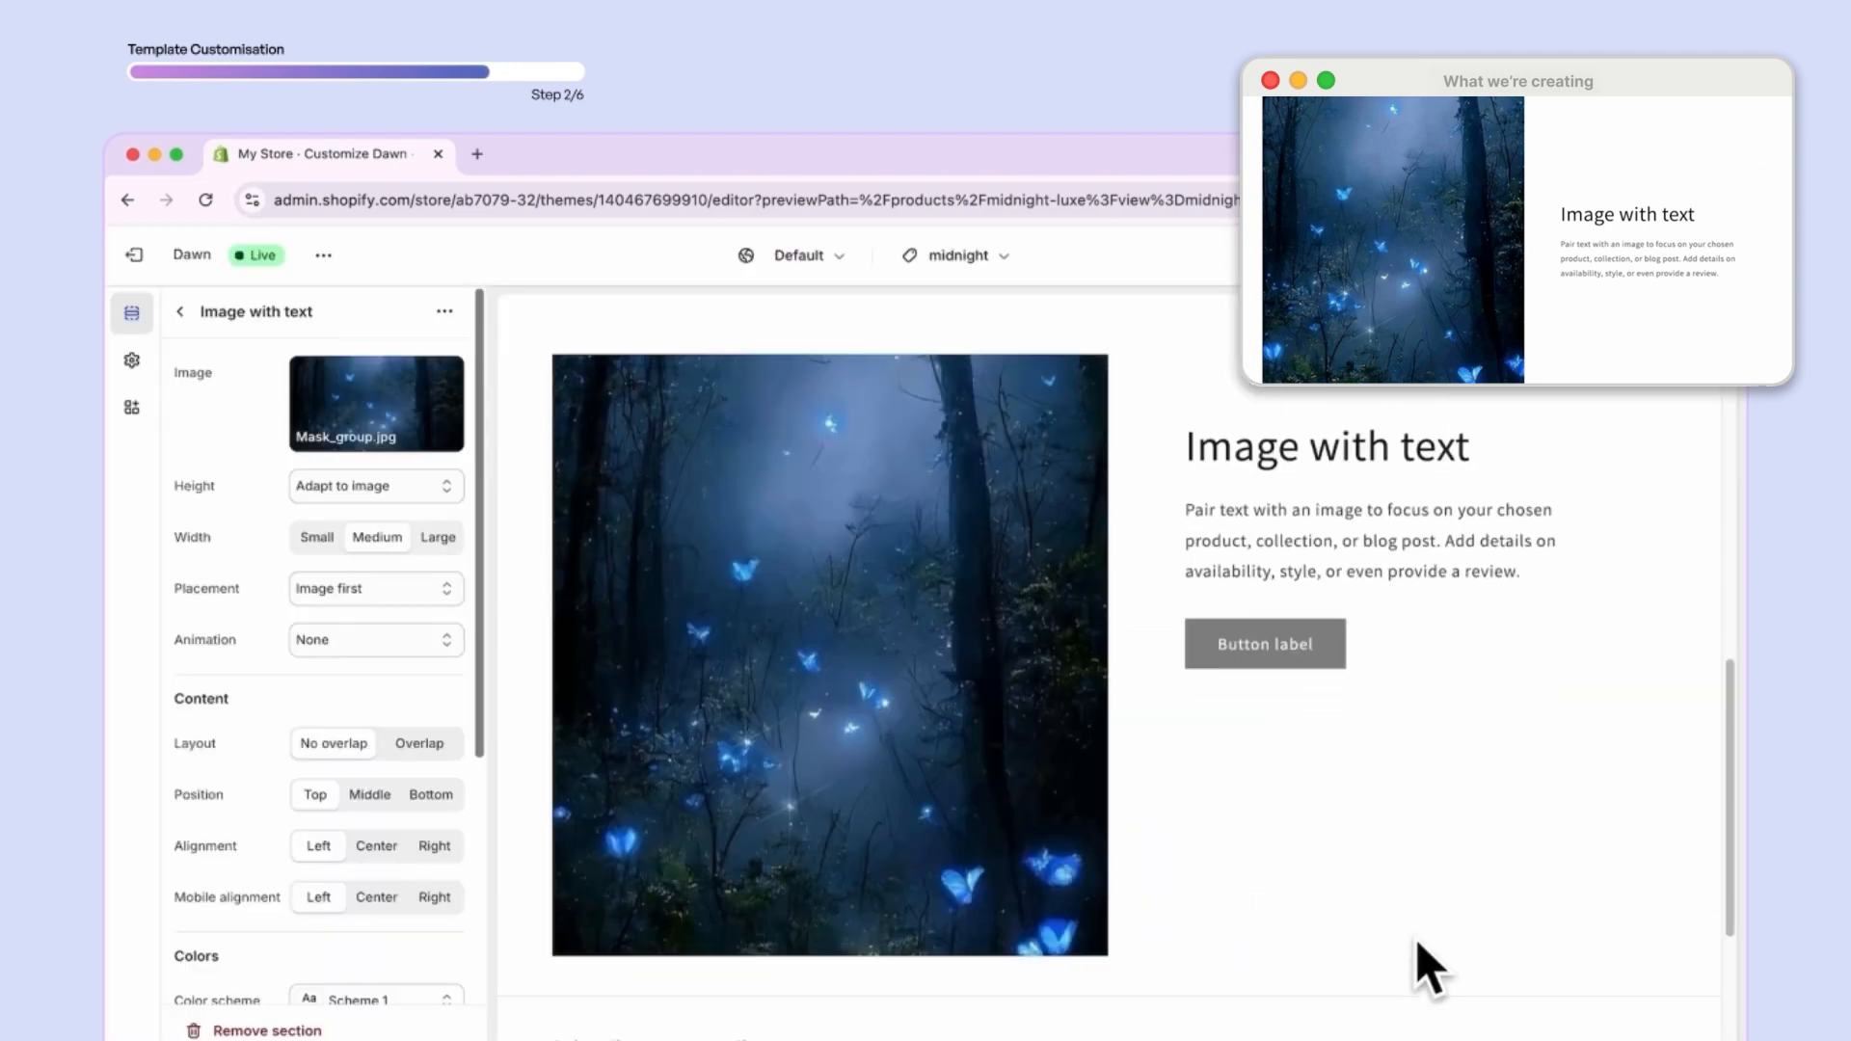
- Make the section height Large and center the text vertically beside the image
left_click(330, 488)
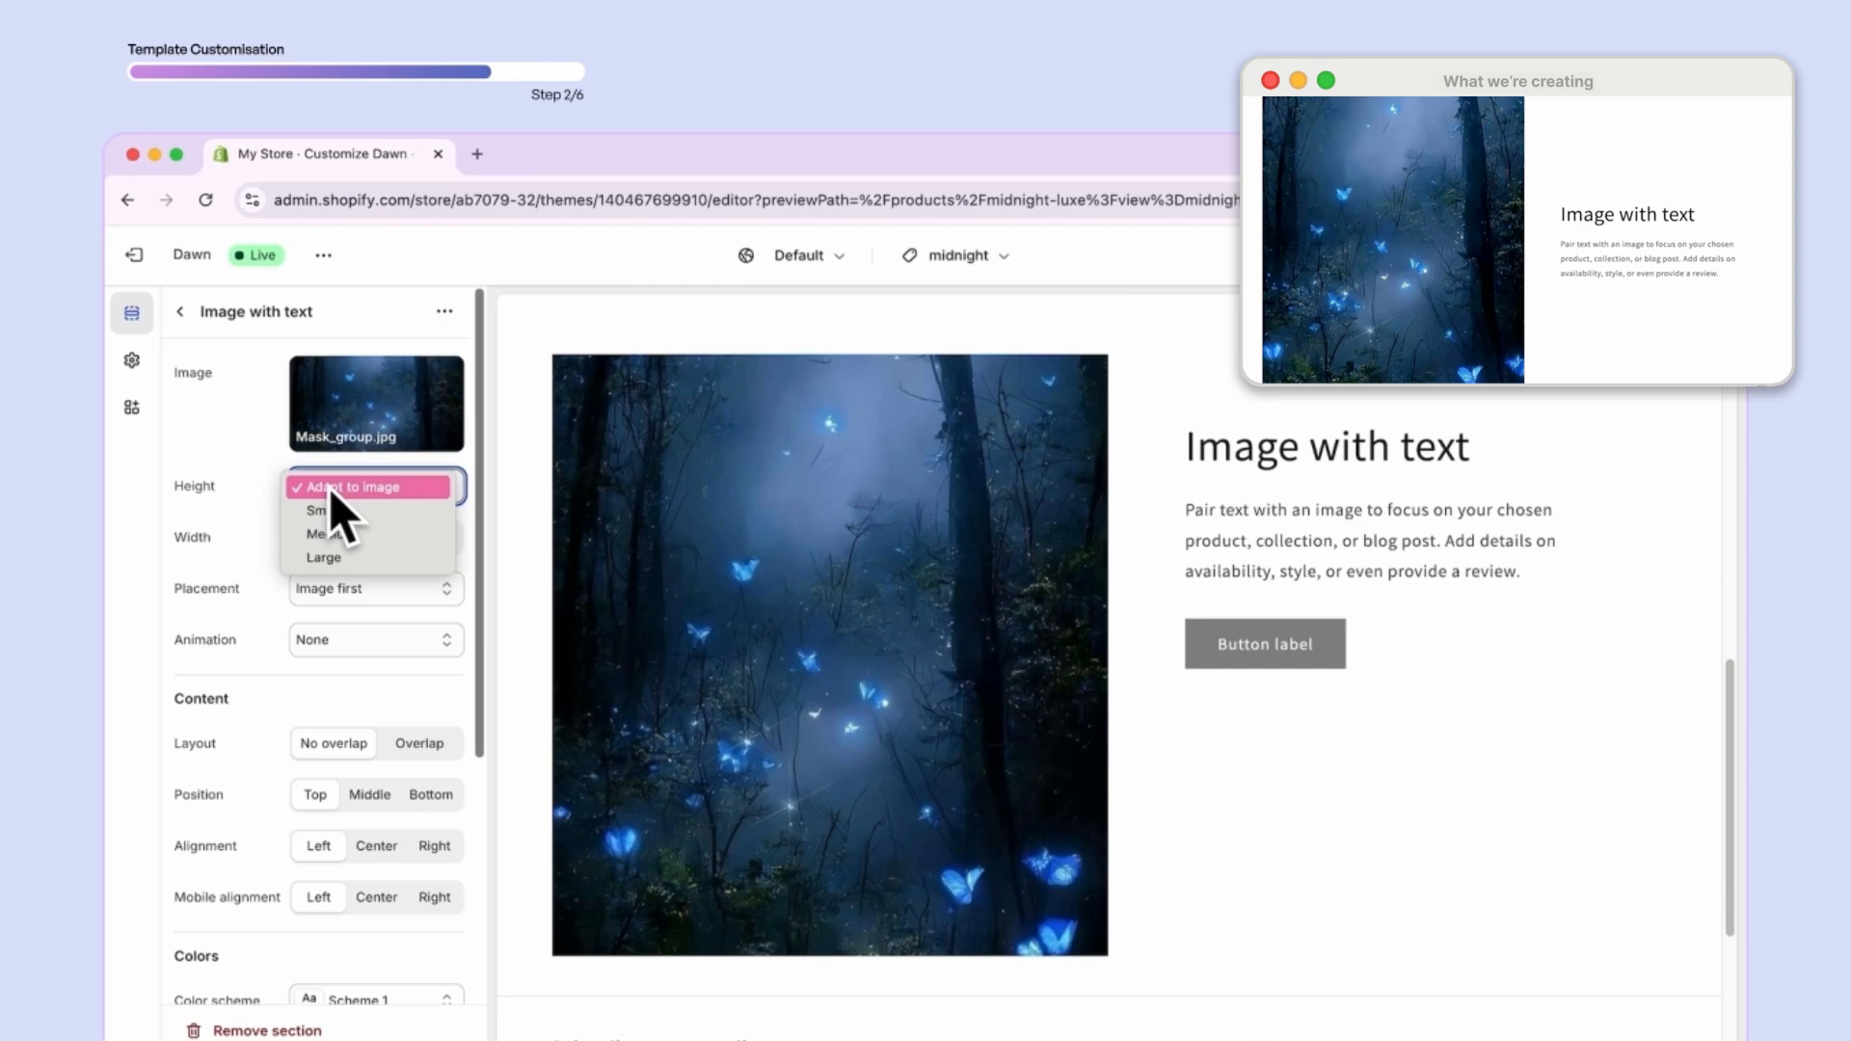
left_click(365, 553)
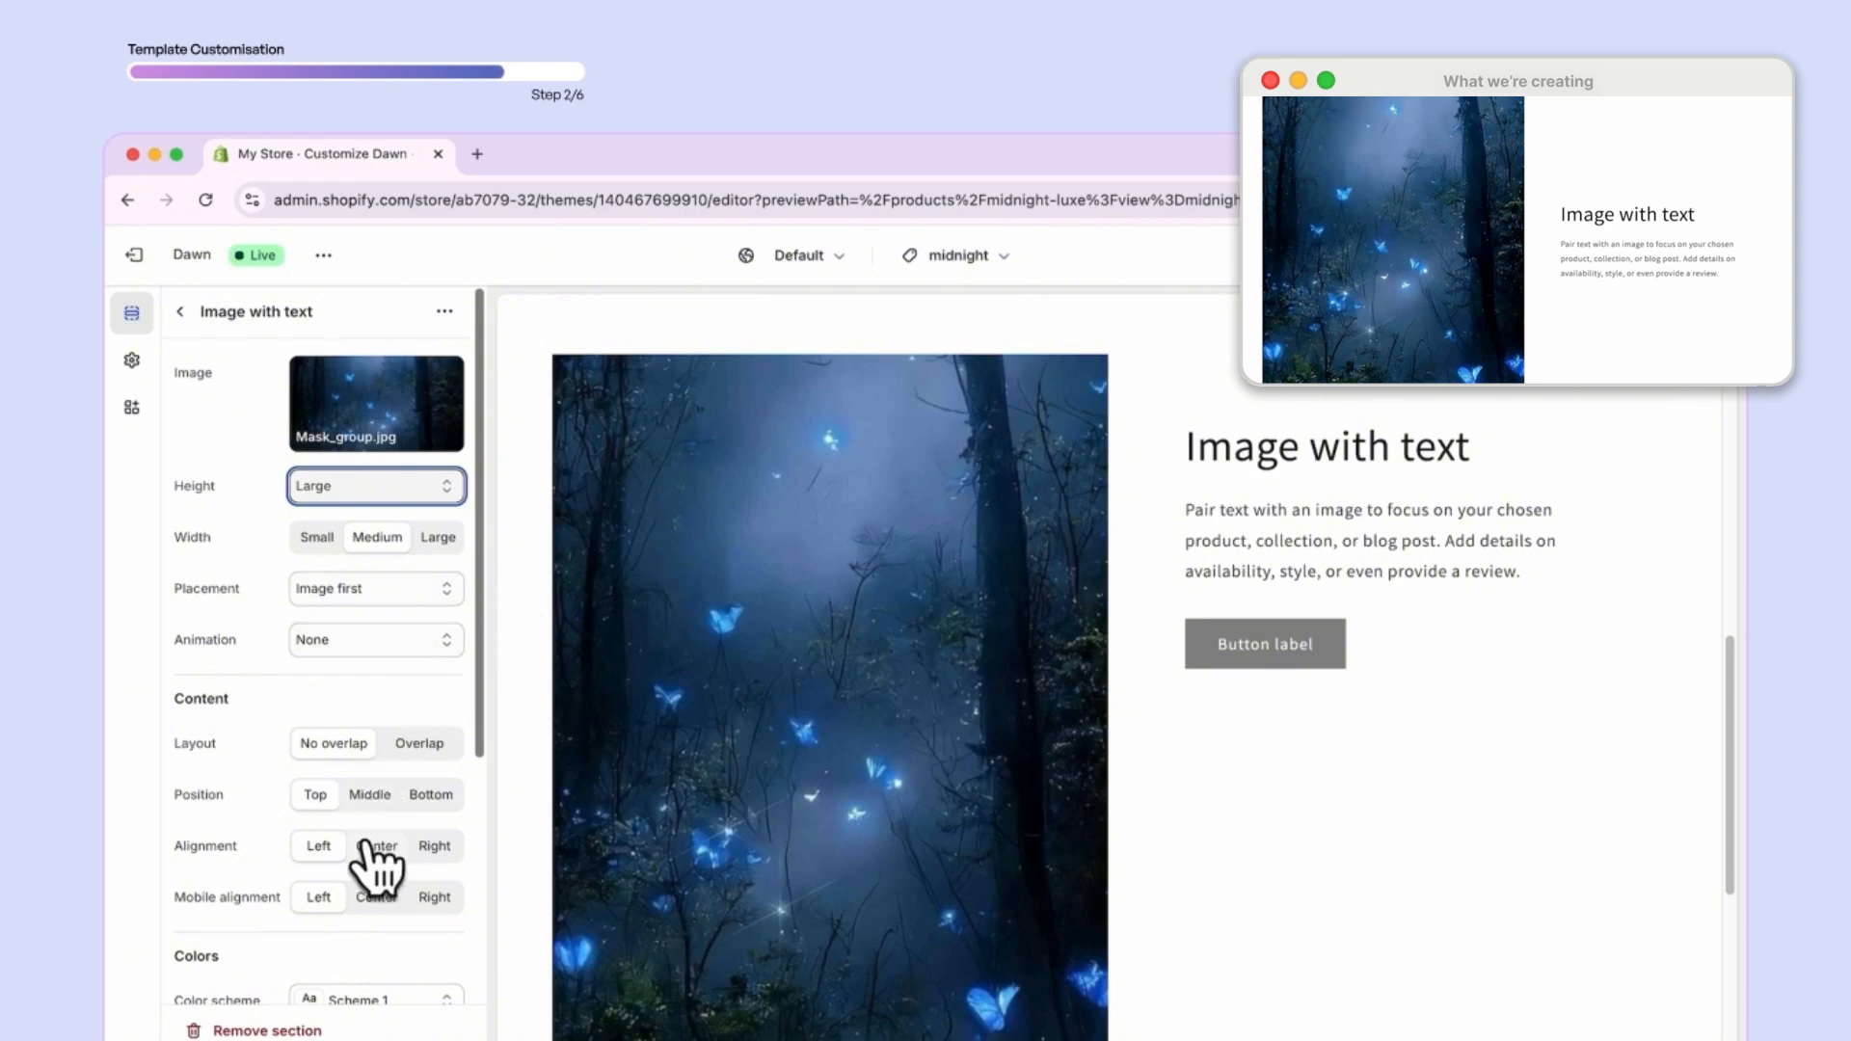
left_click(371, 794)
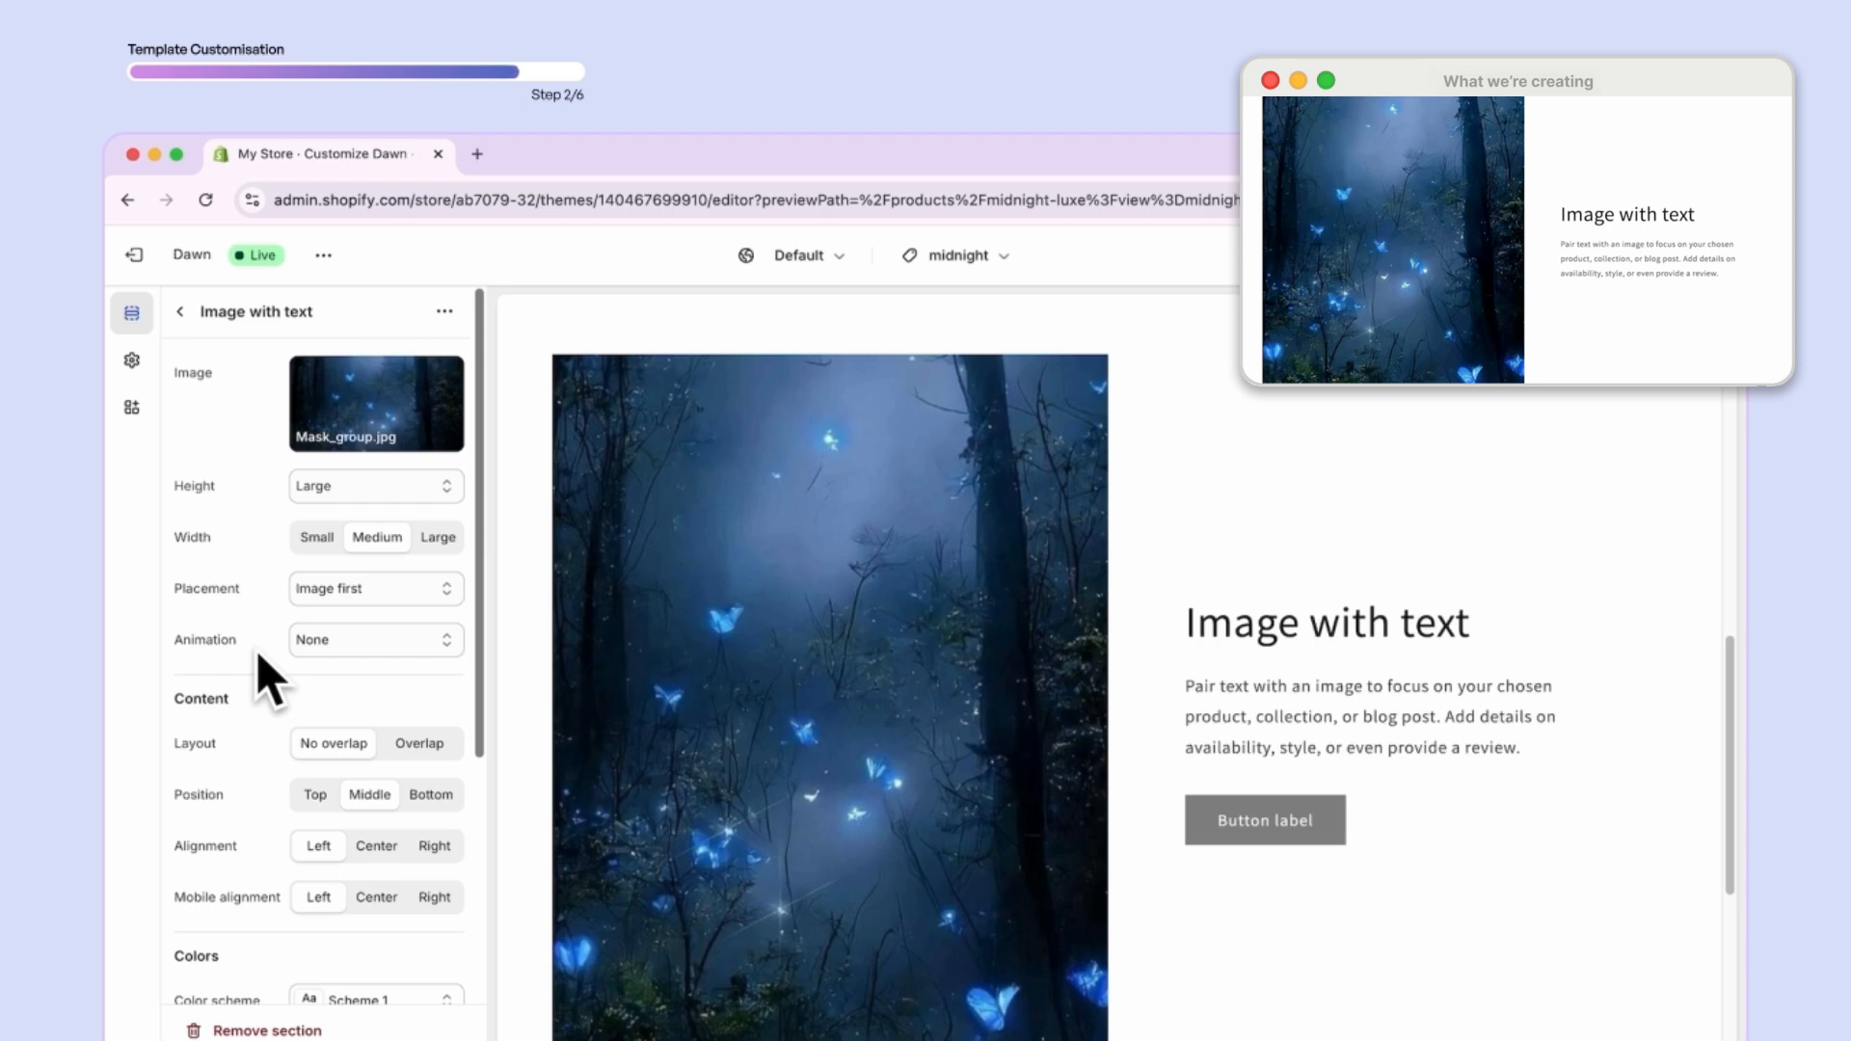
- Try the image on the right, return it to the left, and review colour and padding settings
left_click(406, 586)
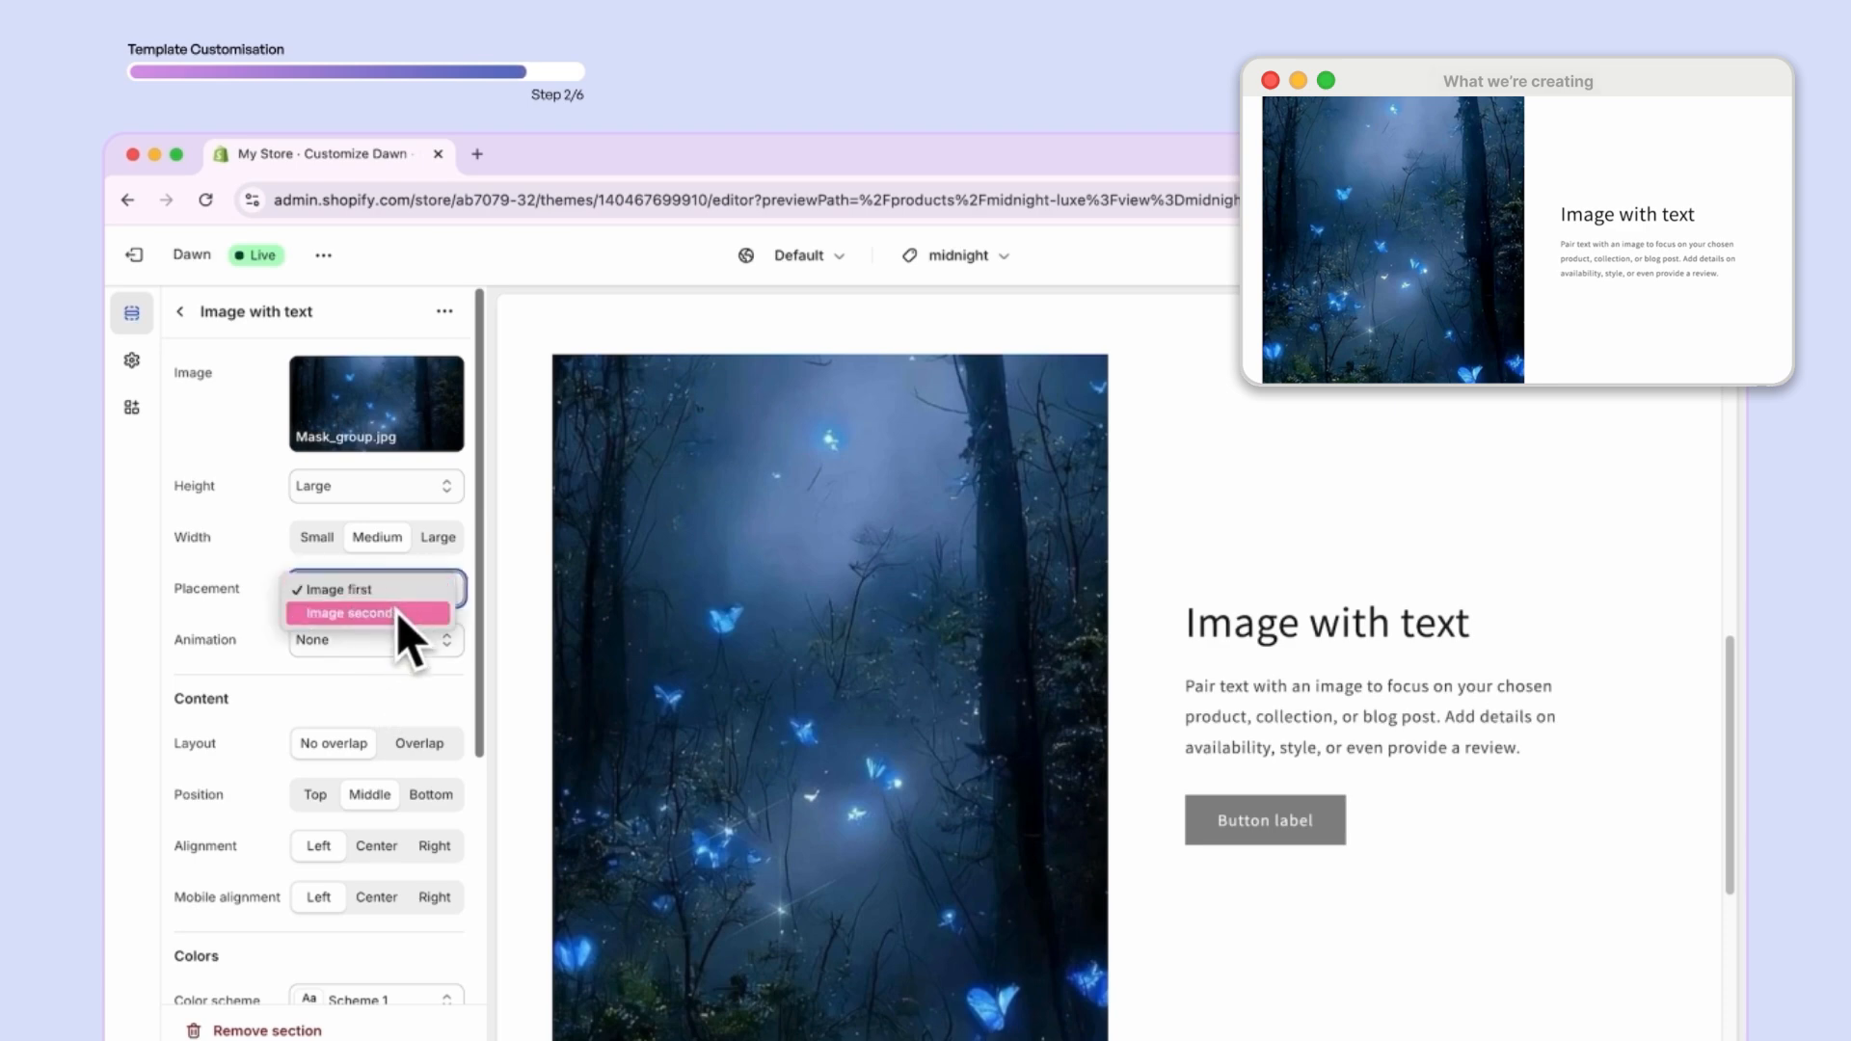
left_click(398, 613)
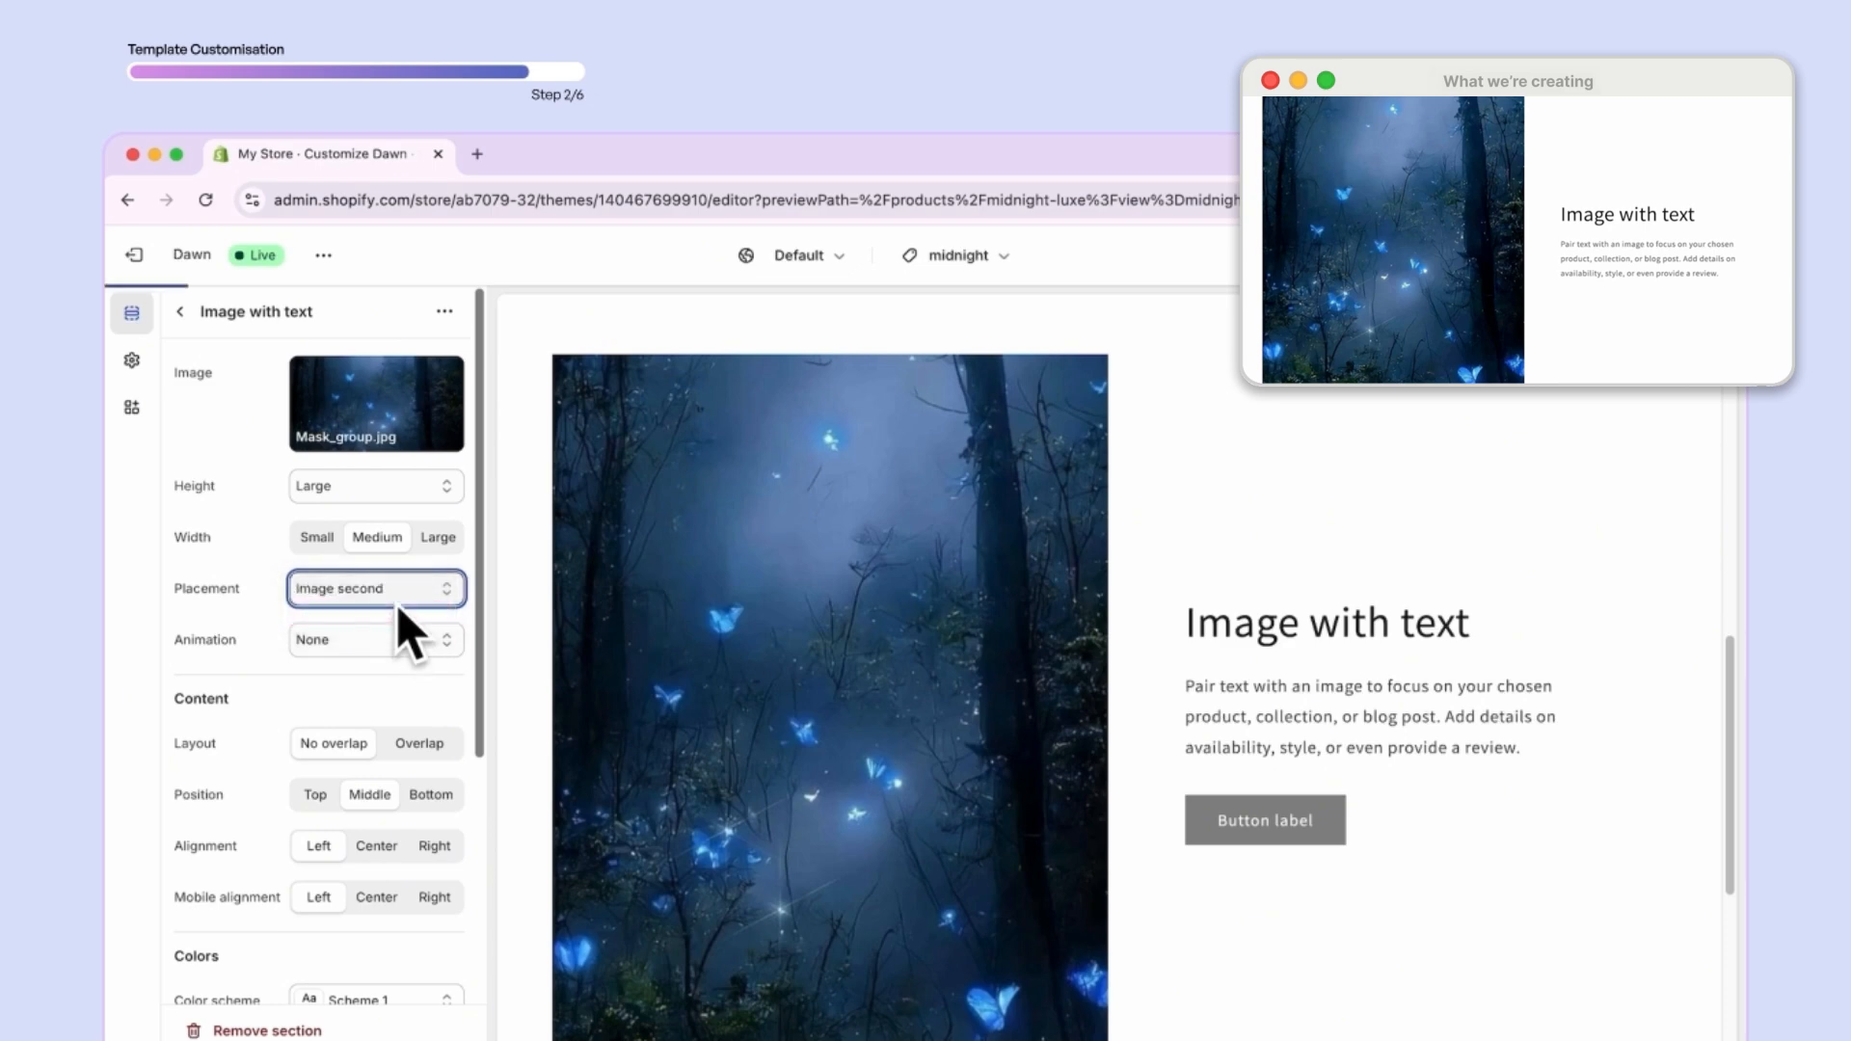
left_click(400, 600)
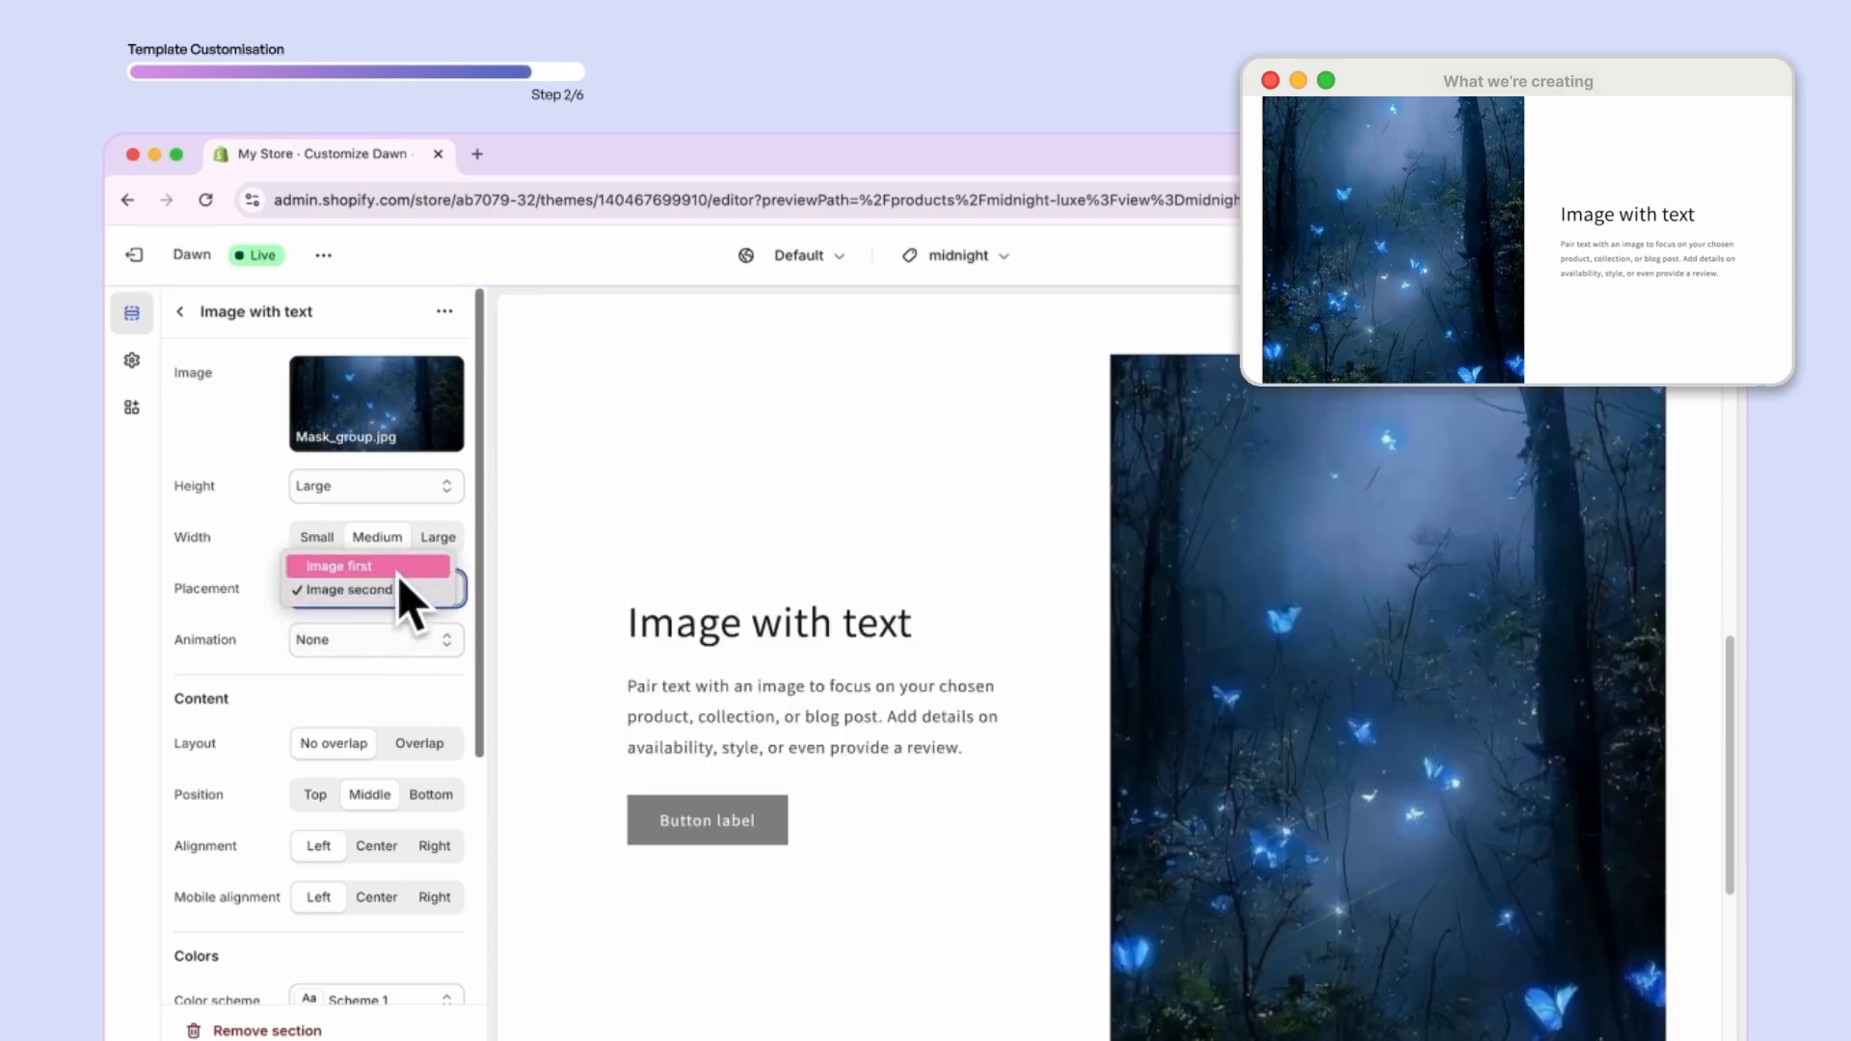
left_click(398, 569)
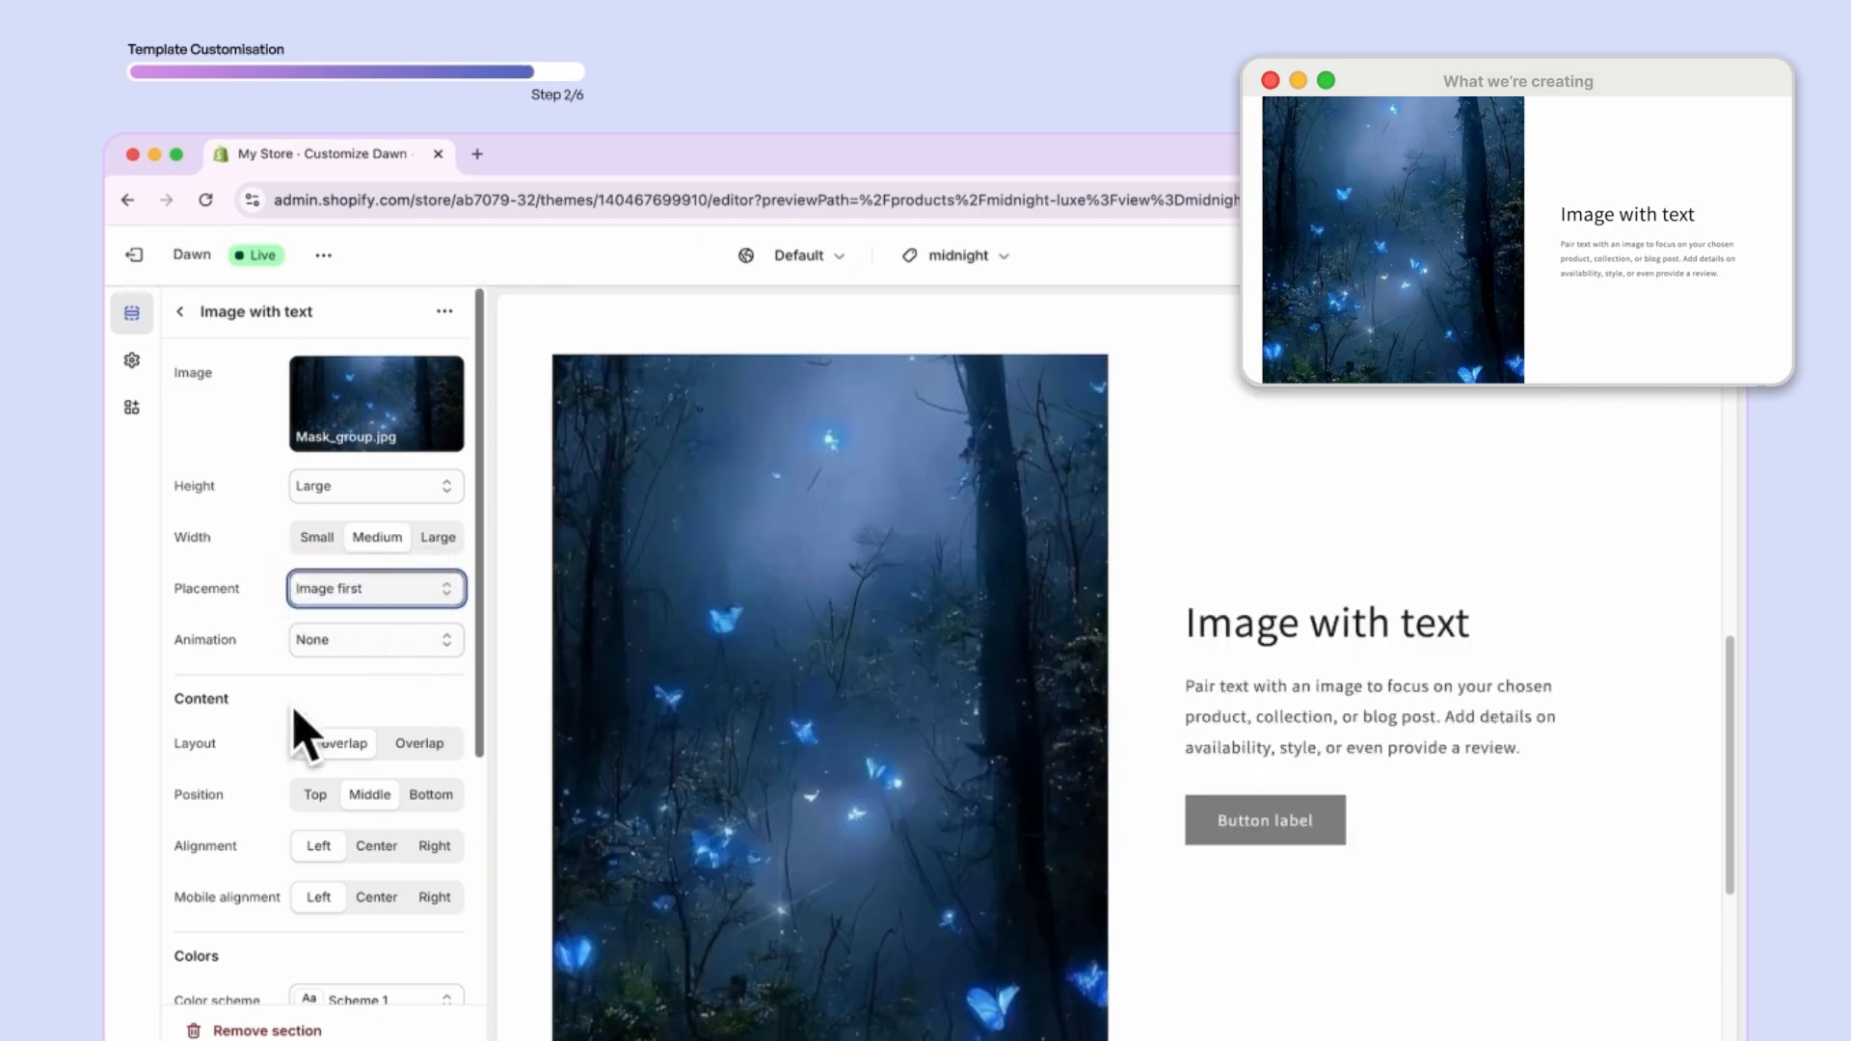
scroll(276, 922, "down", 3)
scroll(259, 911, "down", 4)
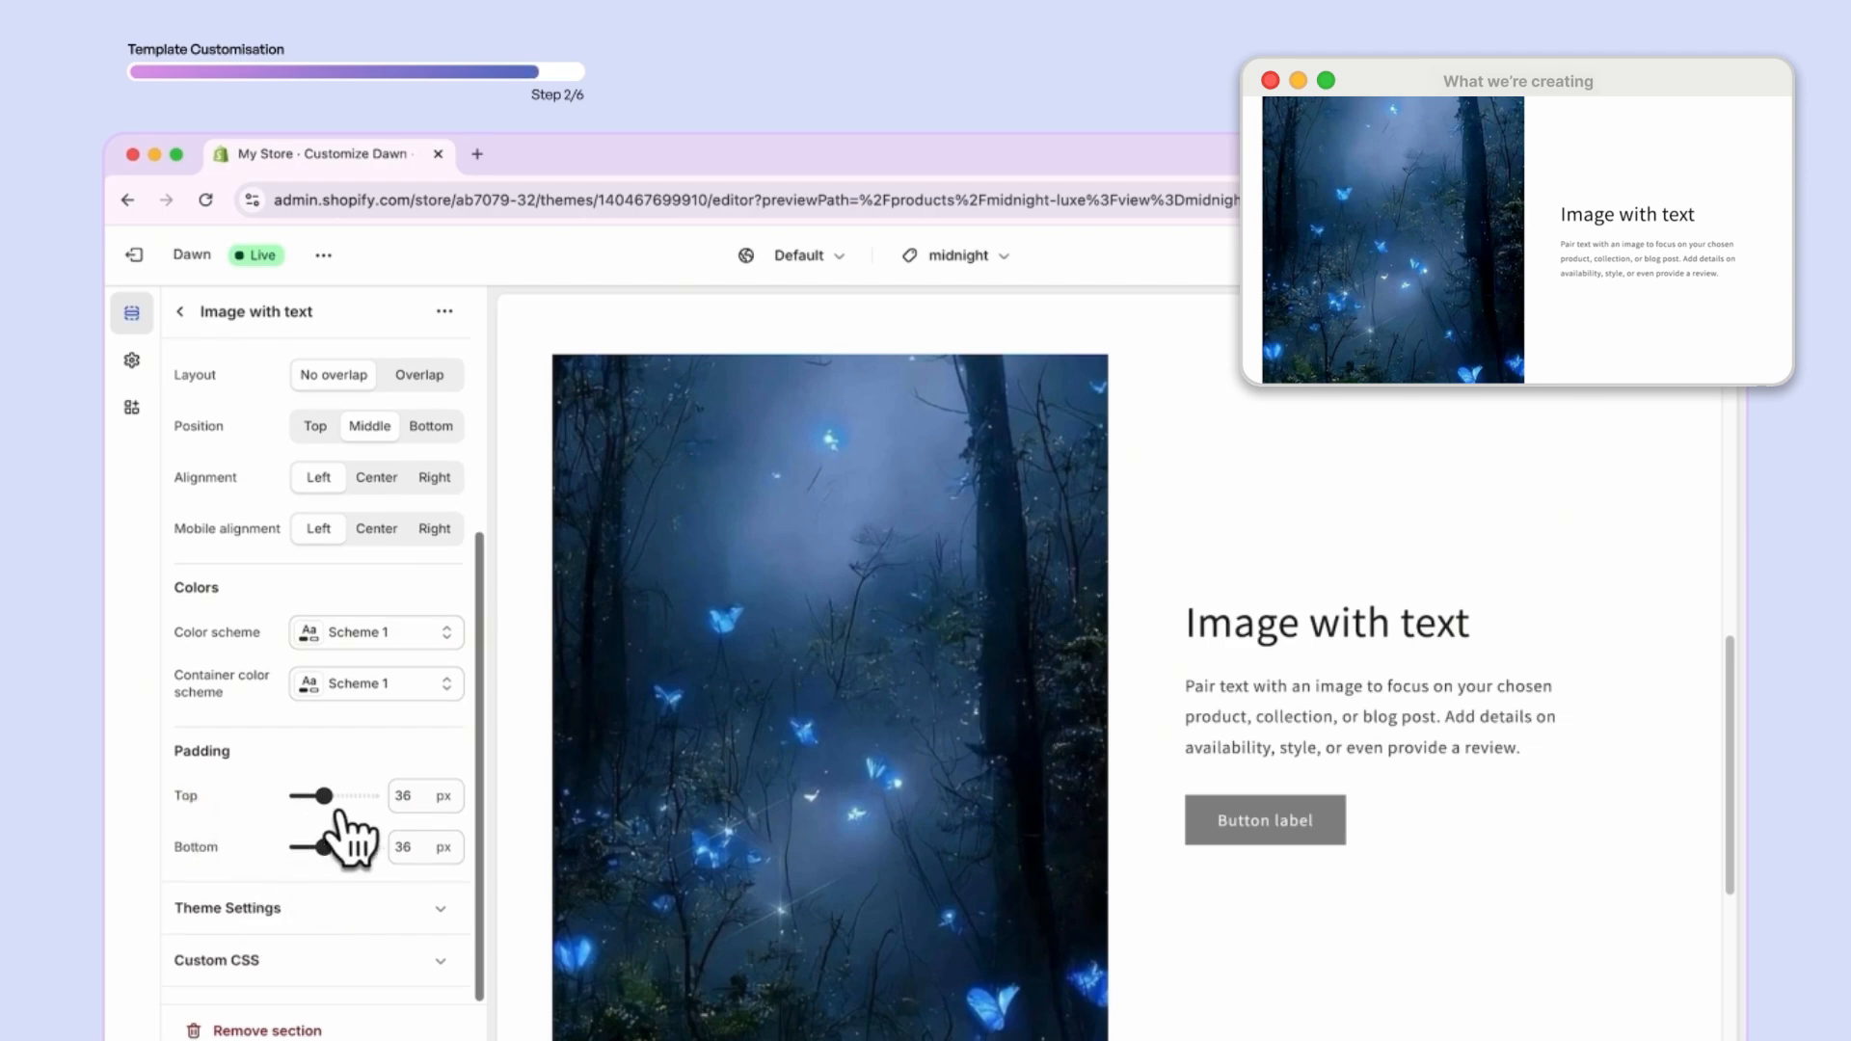
scroll(777, 656, "up", 2)
scroll(777, 656, "up", 2)
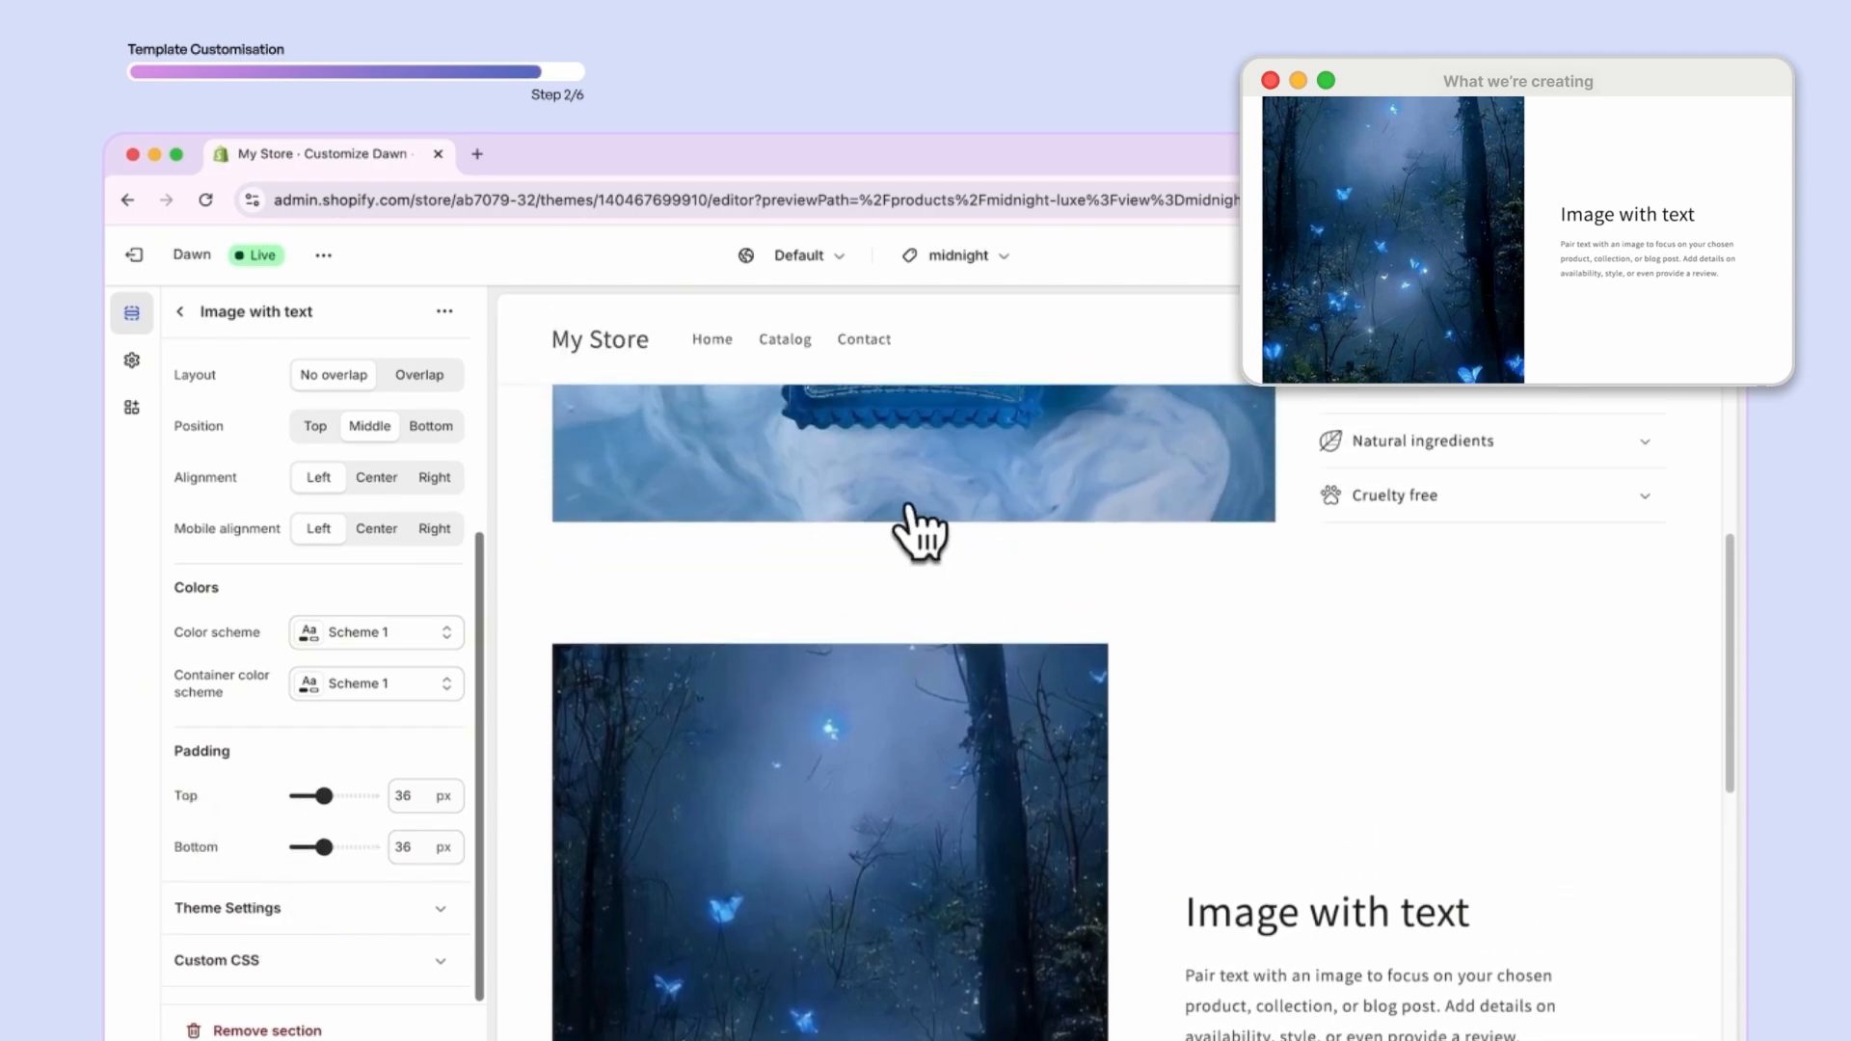
scroll(782, 754, "down", 8)
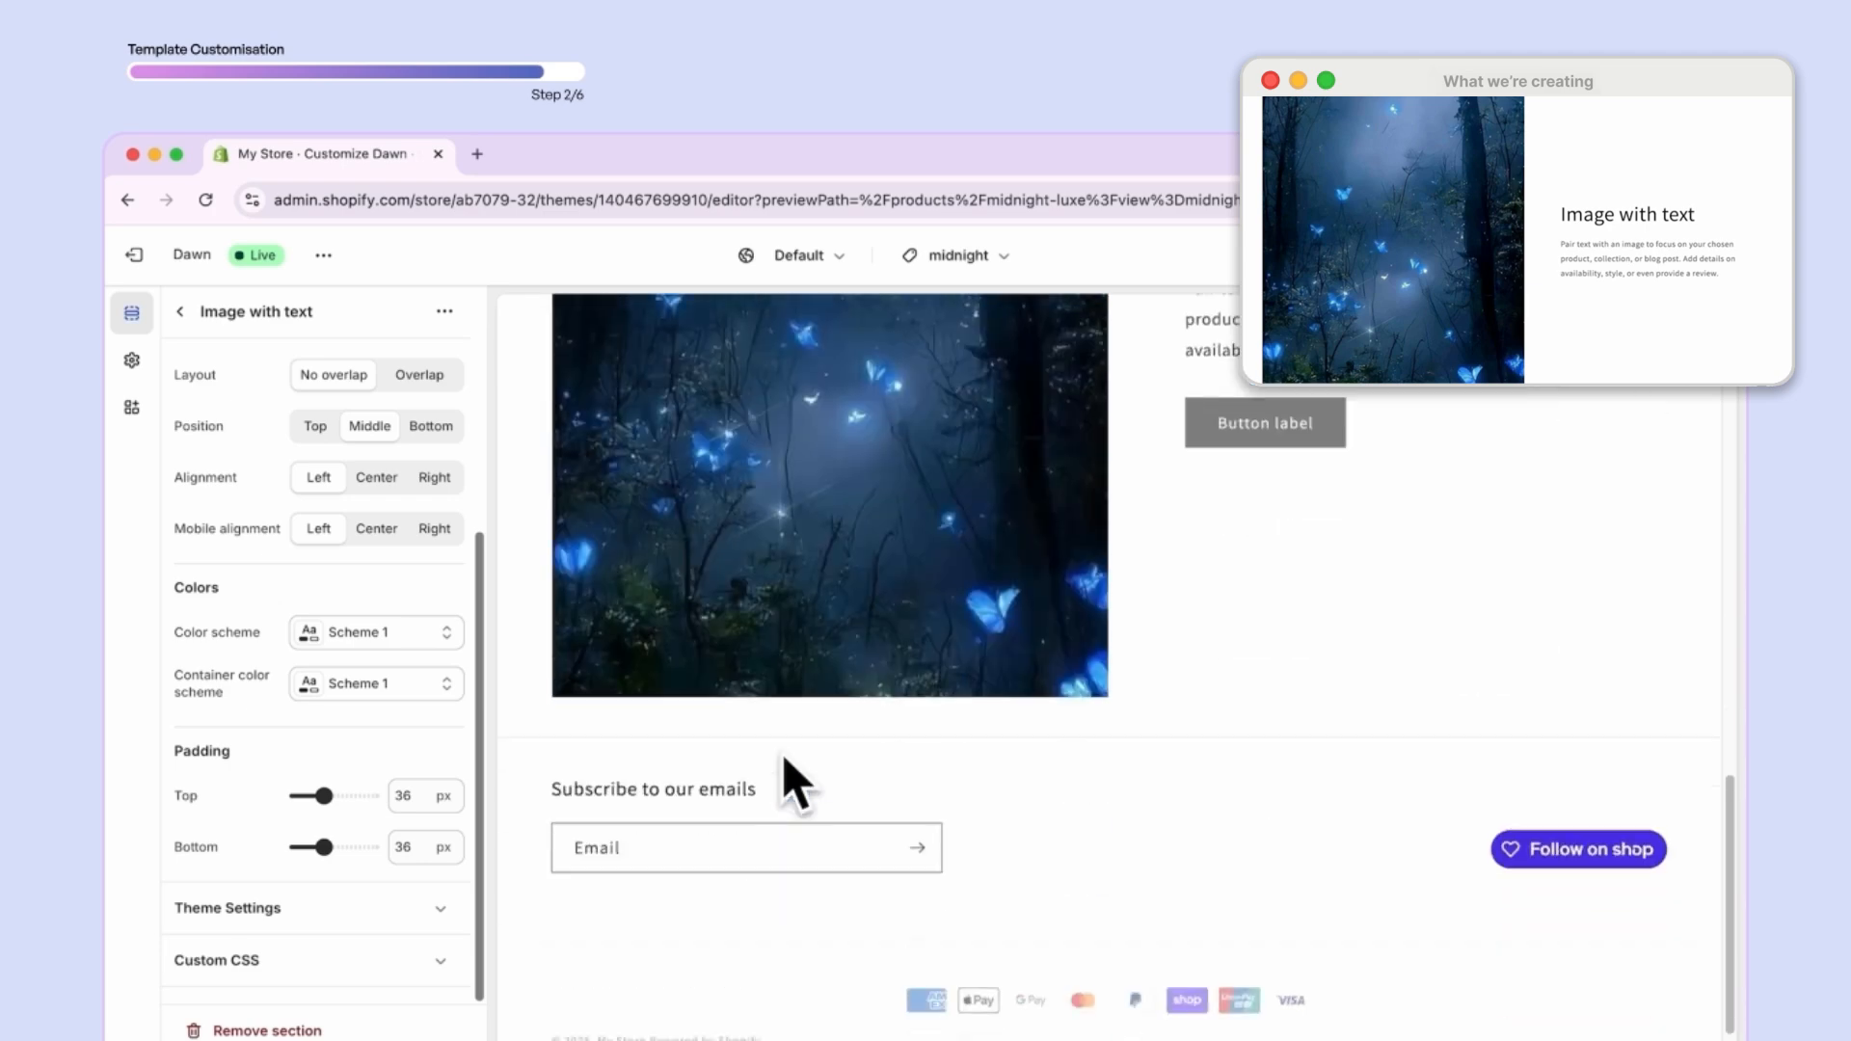
scroll(975, 468, "up", 5)
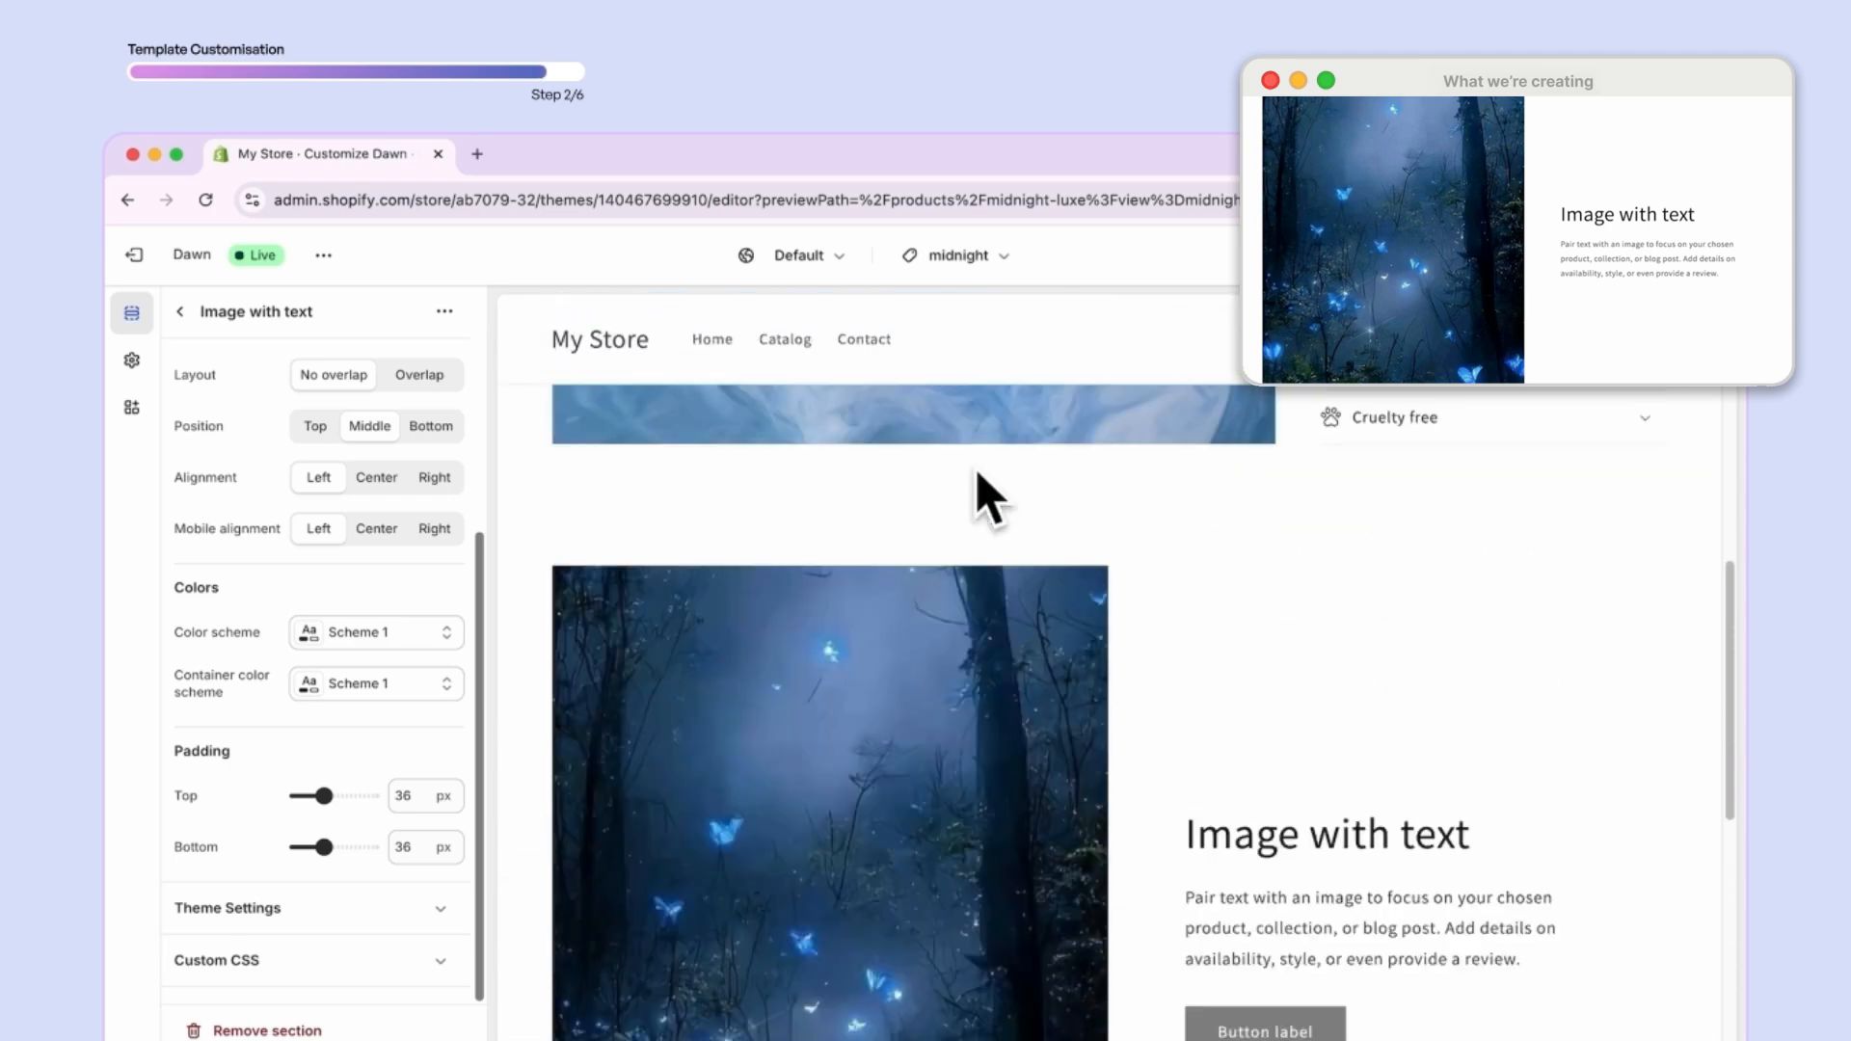
scroll(977, 472, "down", 3)
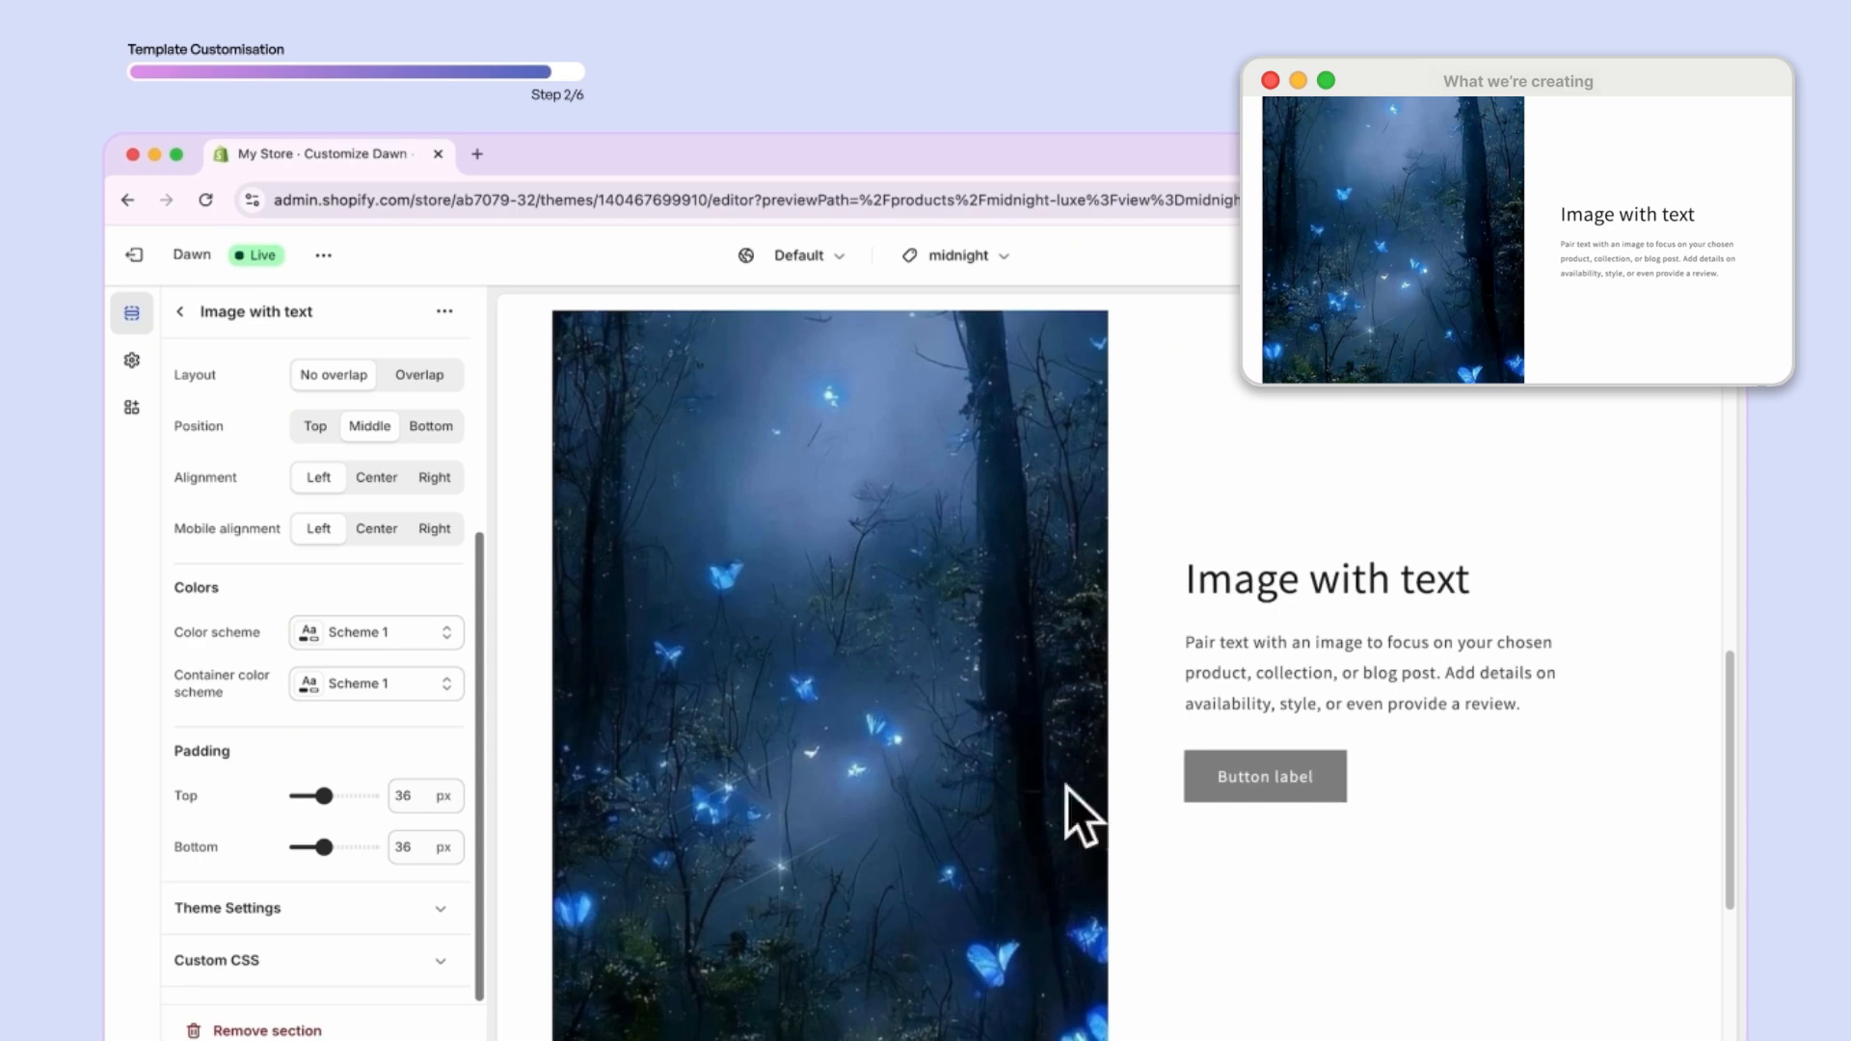
scroll(354, 648, "up", 4)
- Delete the Button block from Image with text and add 'hi there' to its heading
left_click(180, 312)
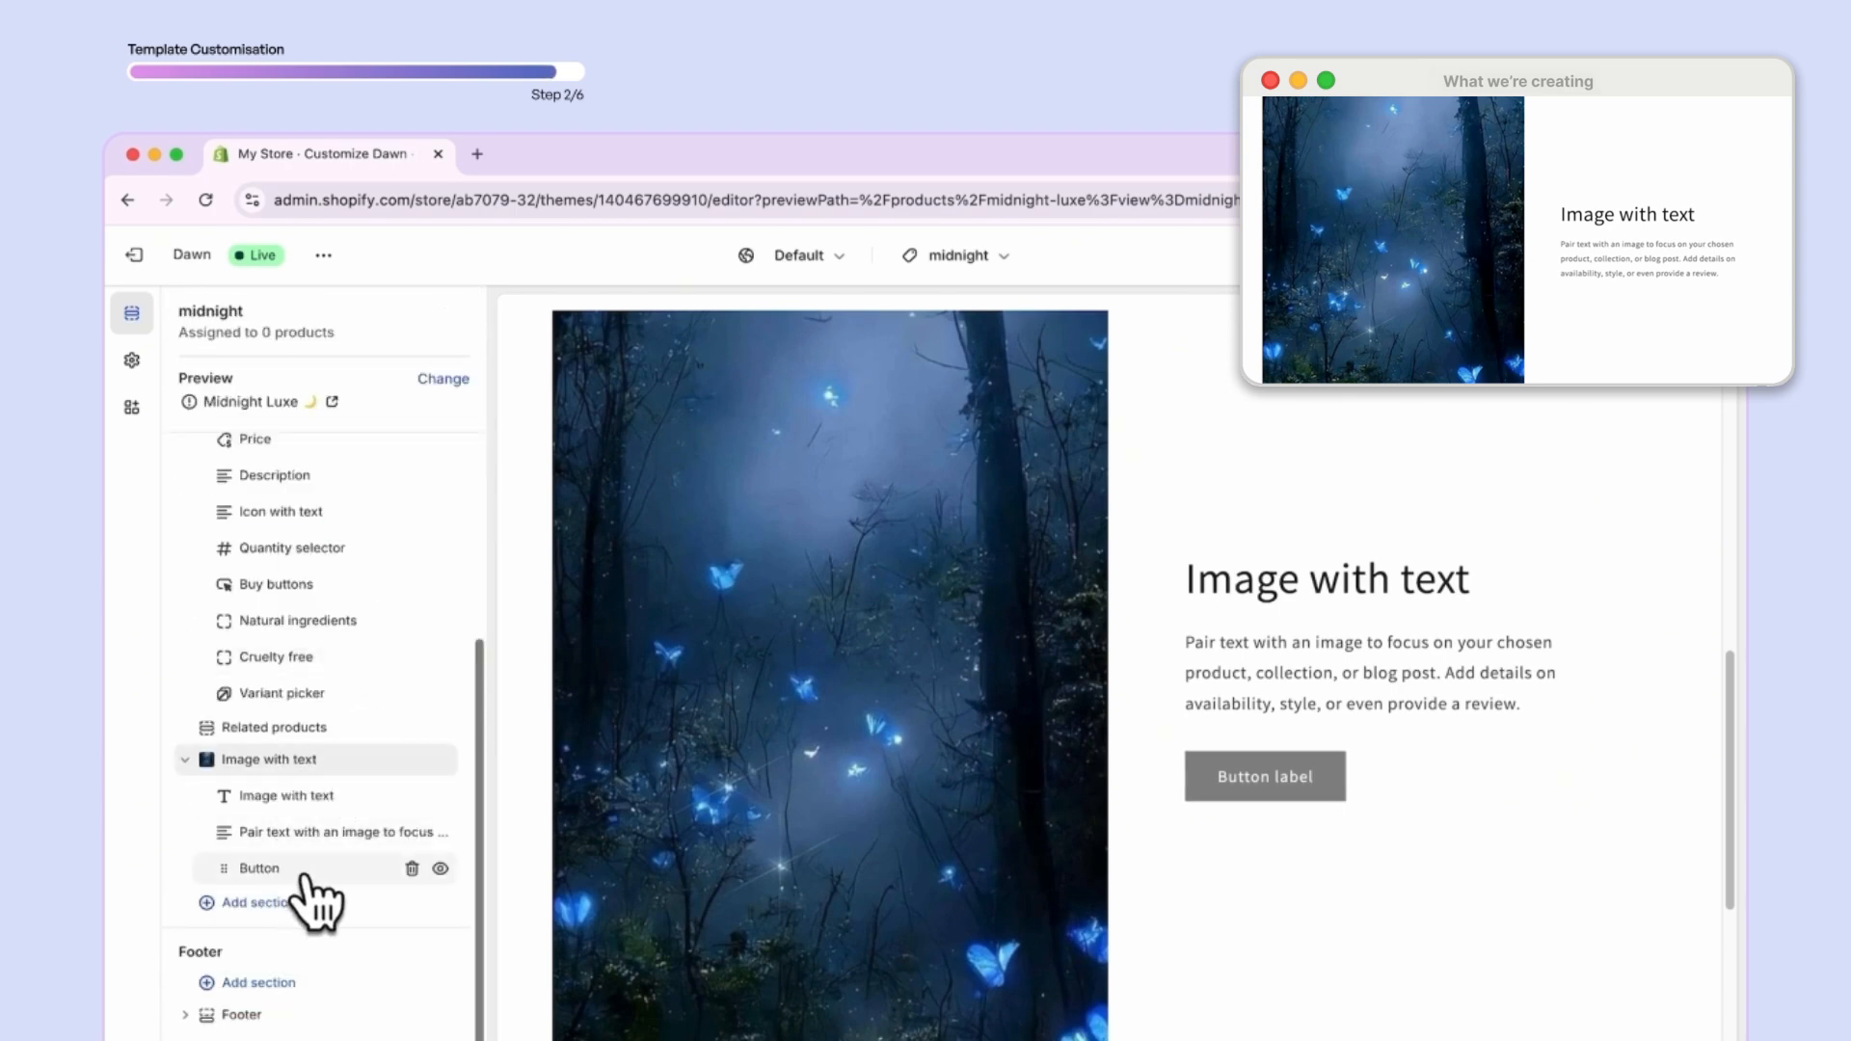
left_click(414, 868)
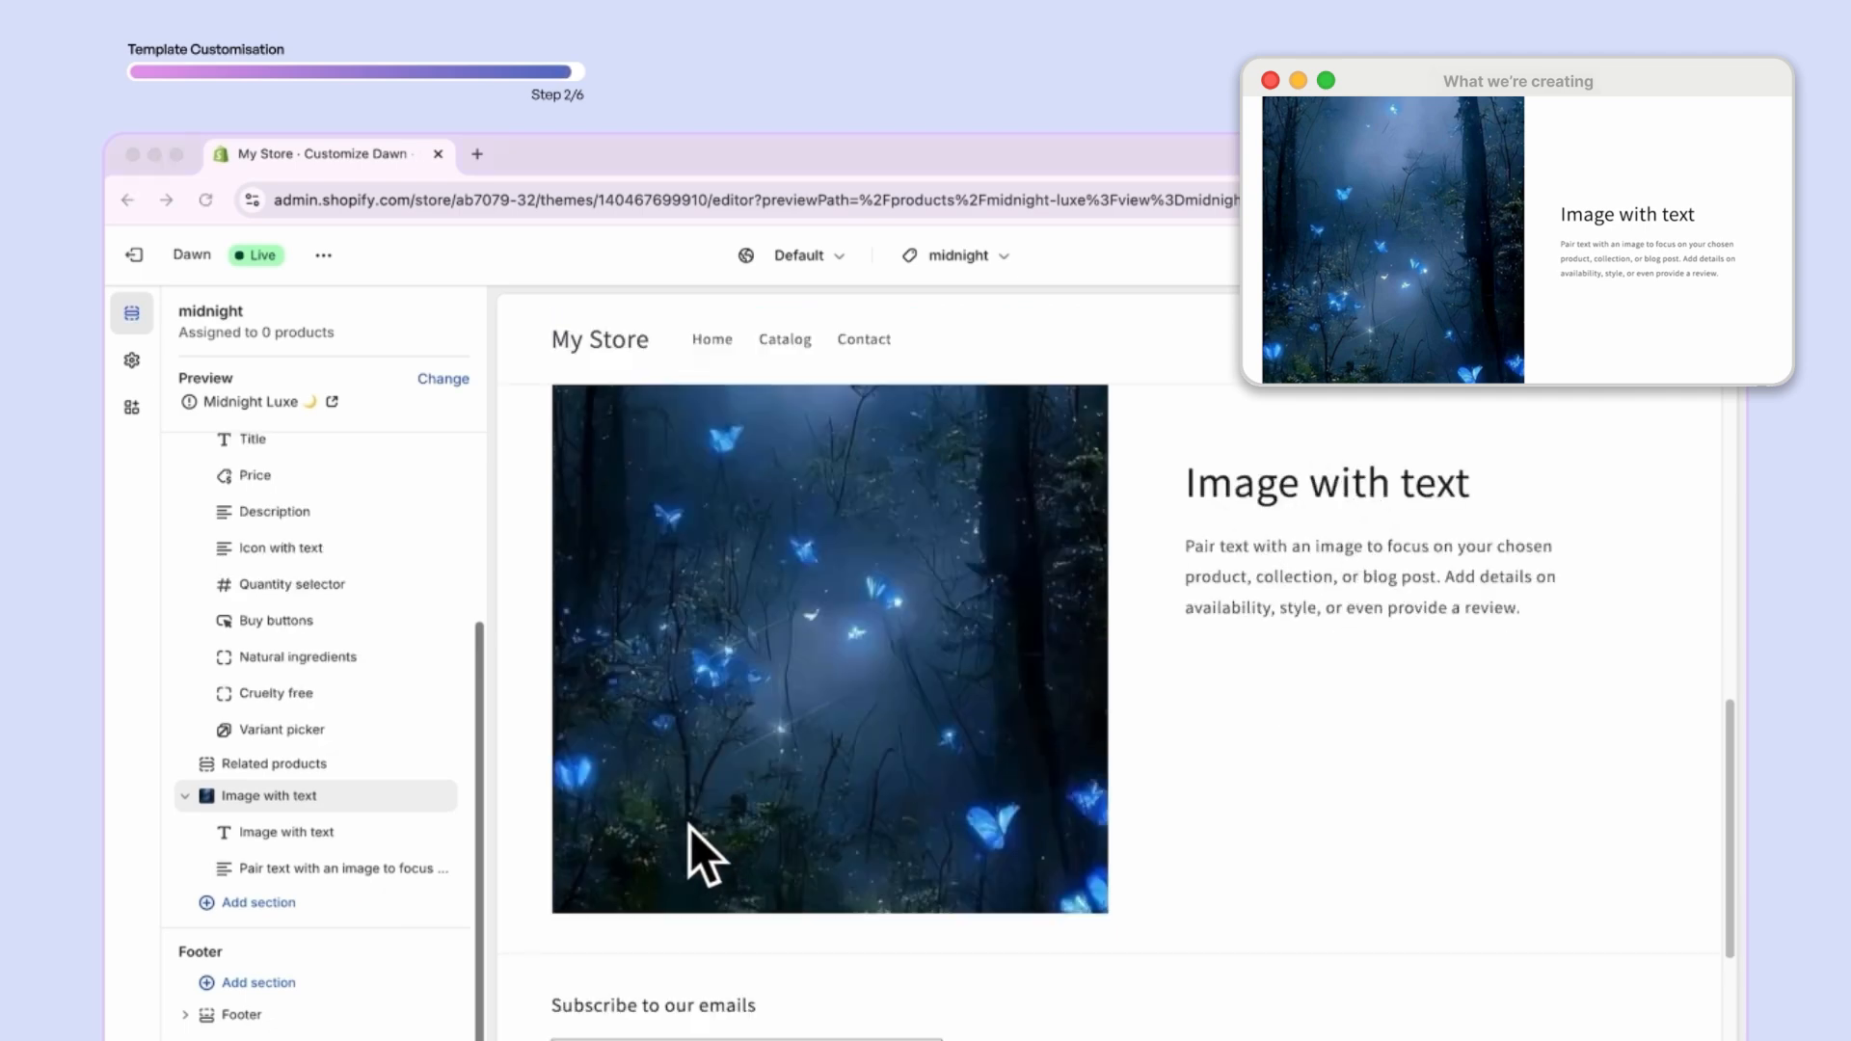
left_click(275, 835)
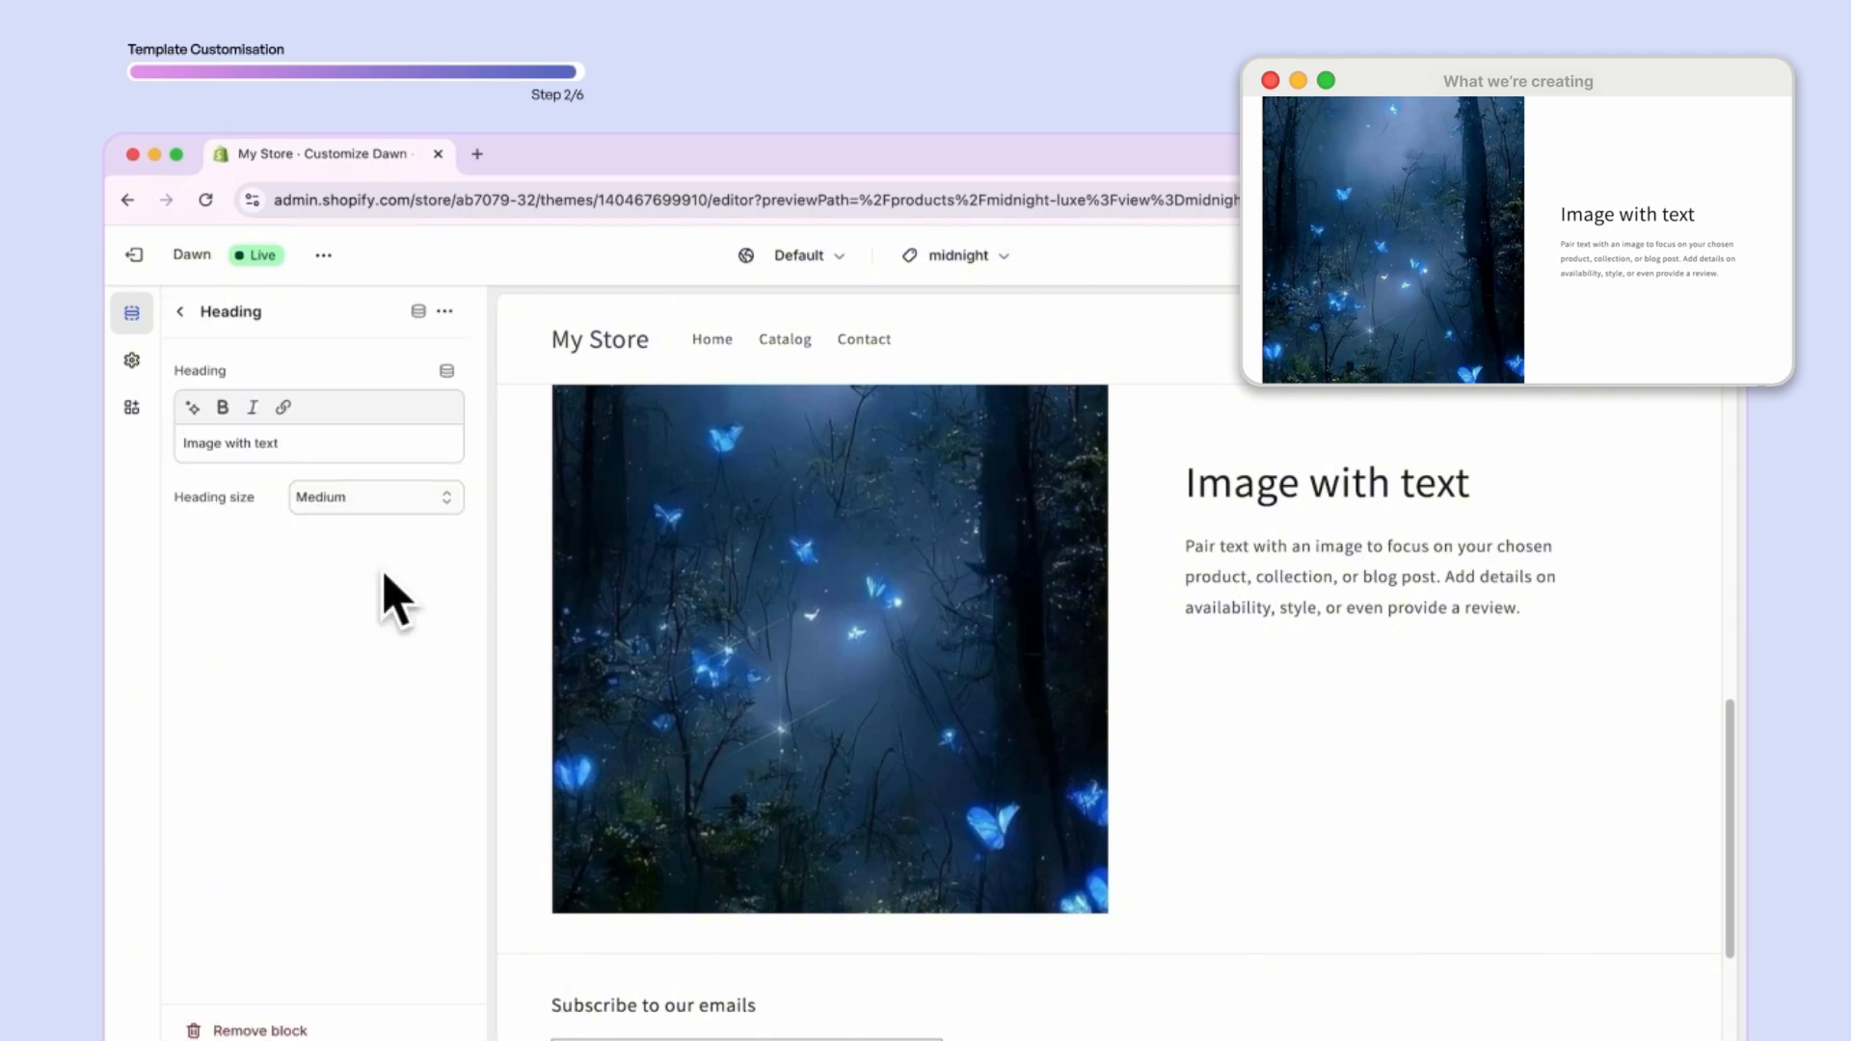
left_click(357, 443)
left_click(164, 431)
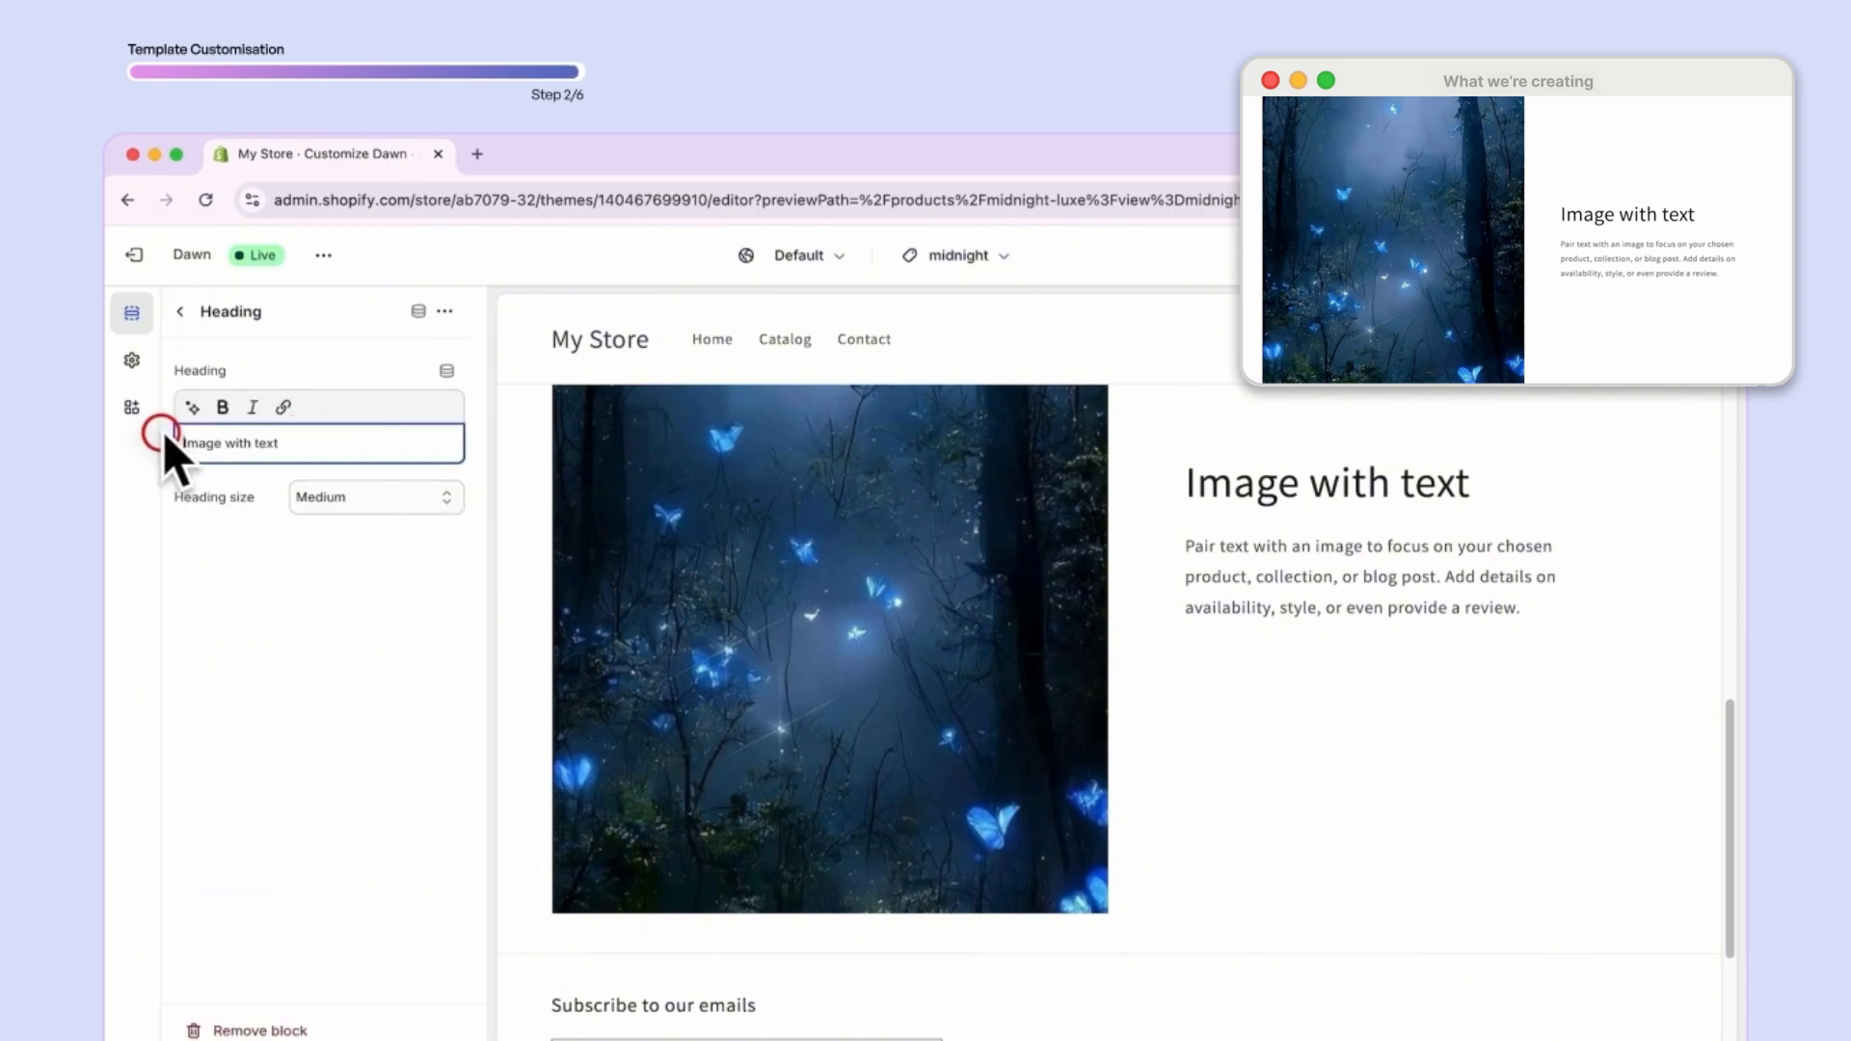
left_click(289, 445)
type("hi there")
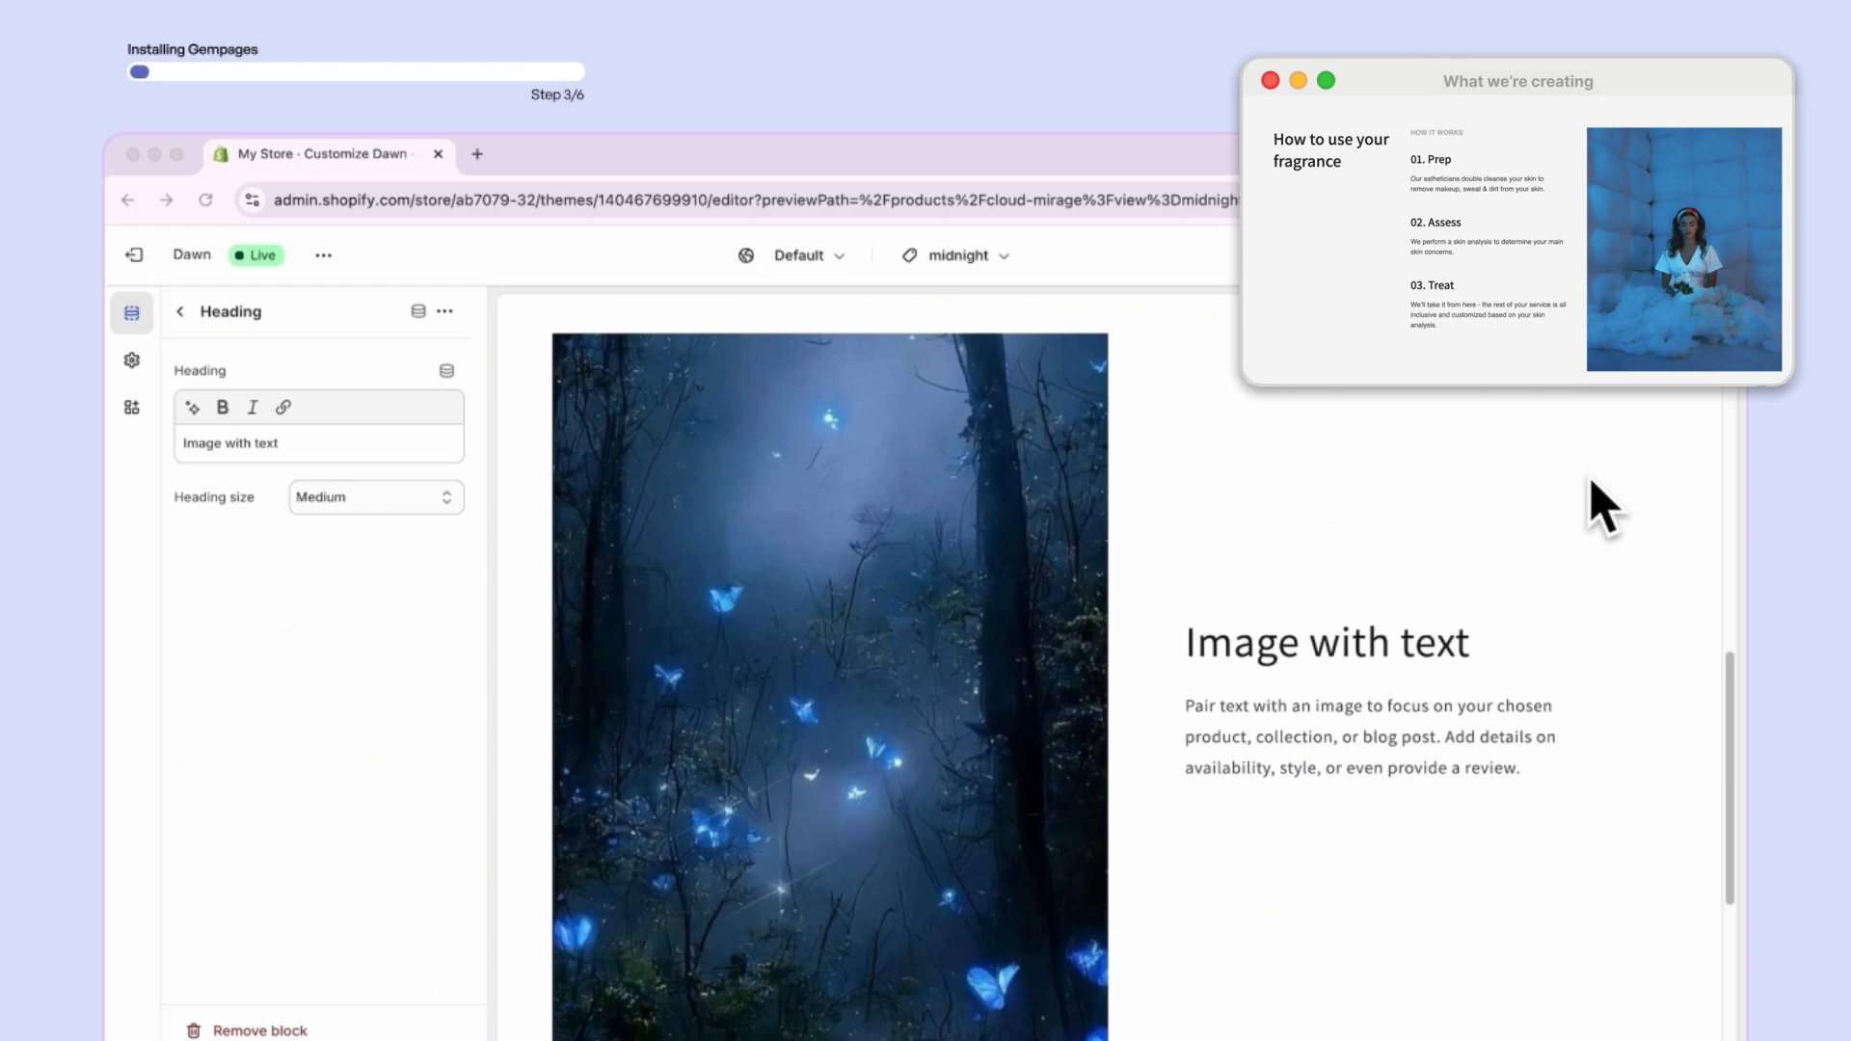
- Exit the theme editor to the Themes list and search the admin for GemPages Builder
left_click(137, 253)
left_click(134, 255)
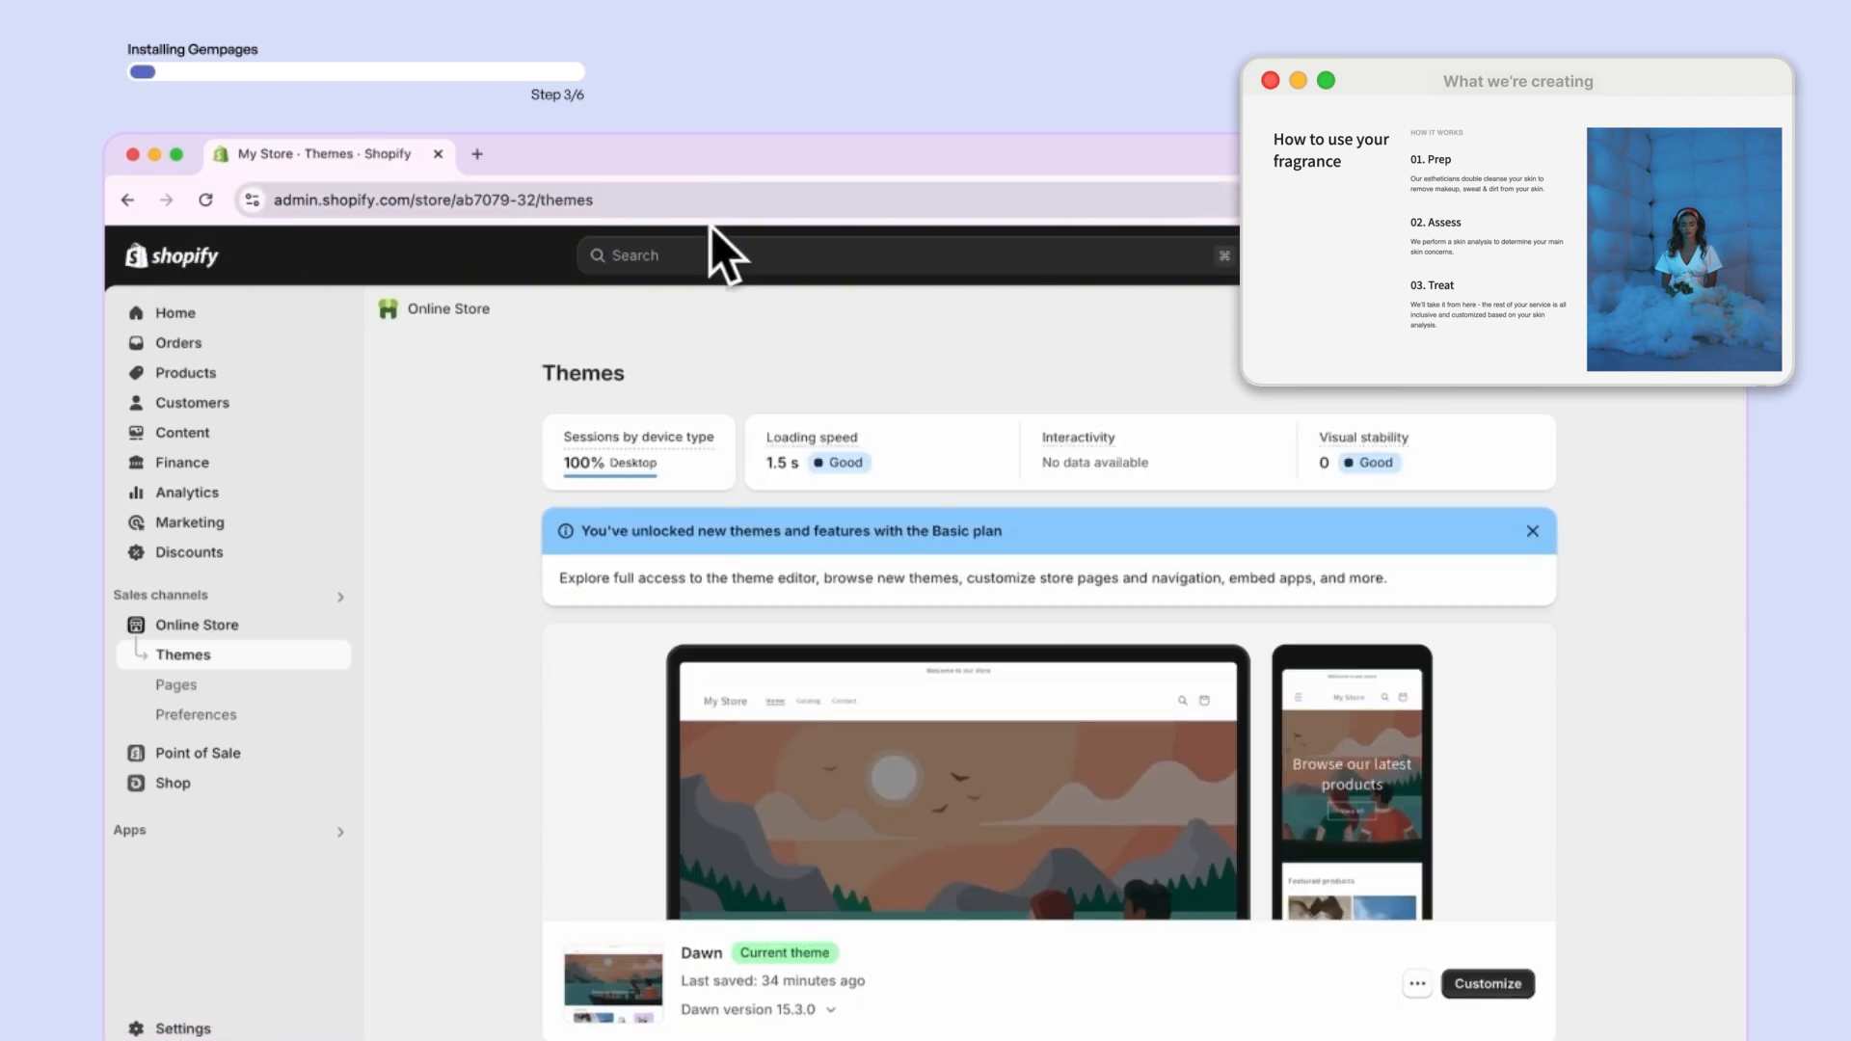
left_click(714, 258)
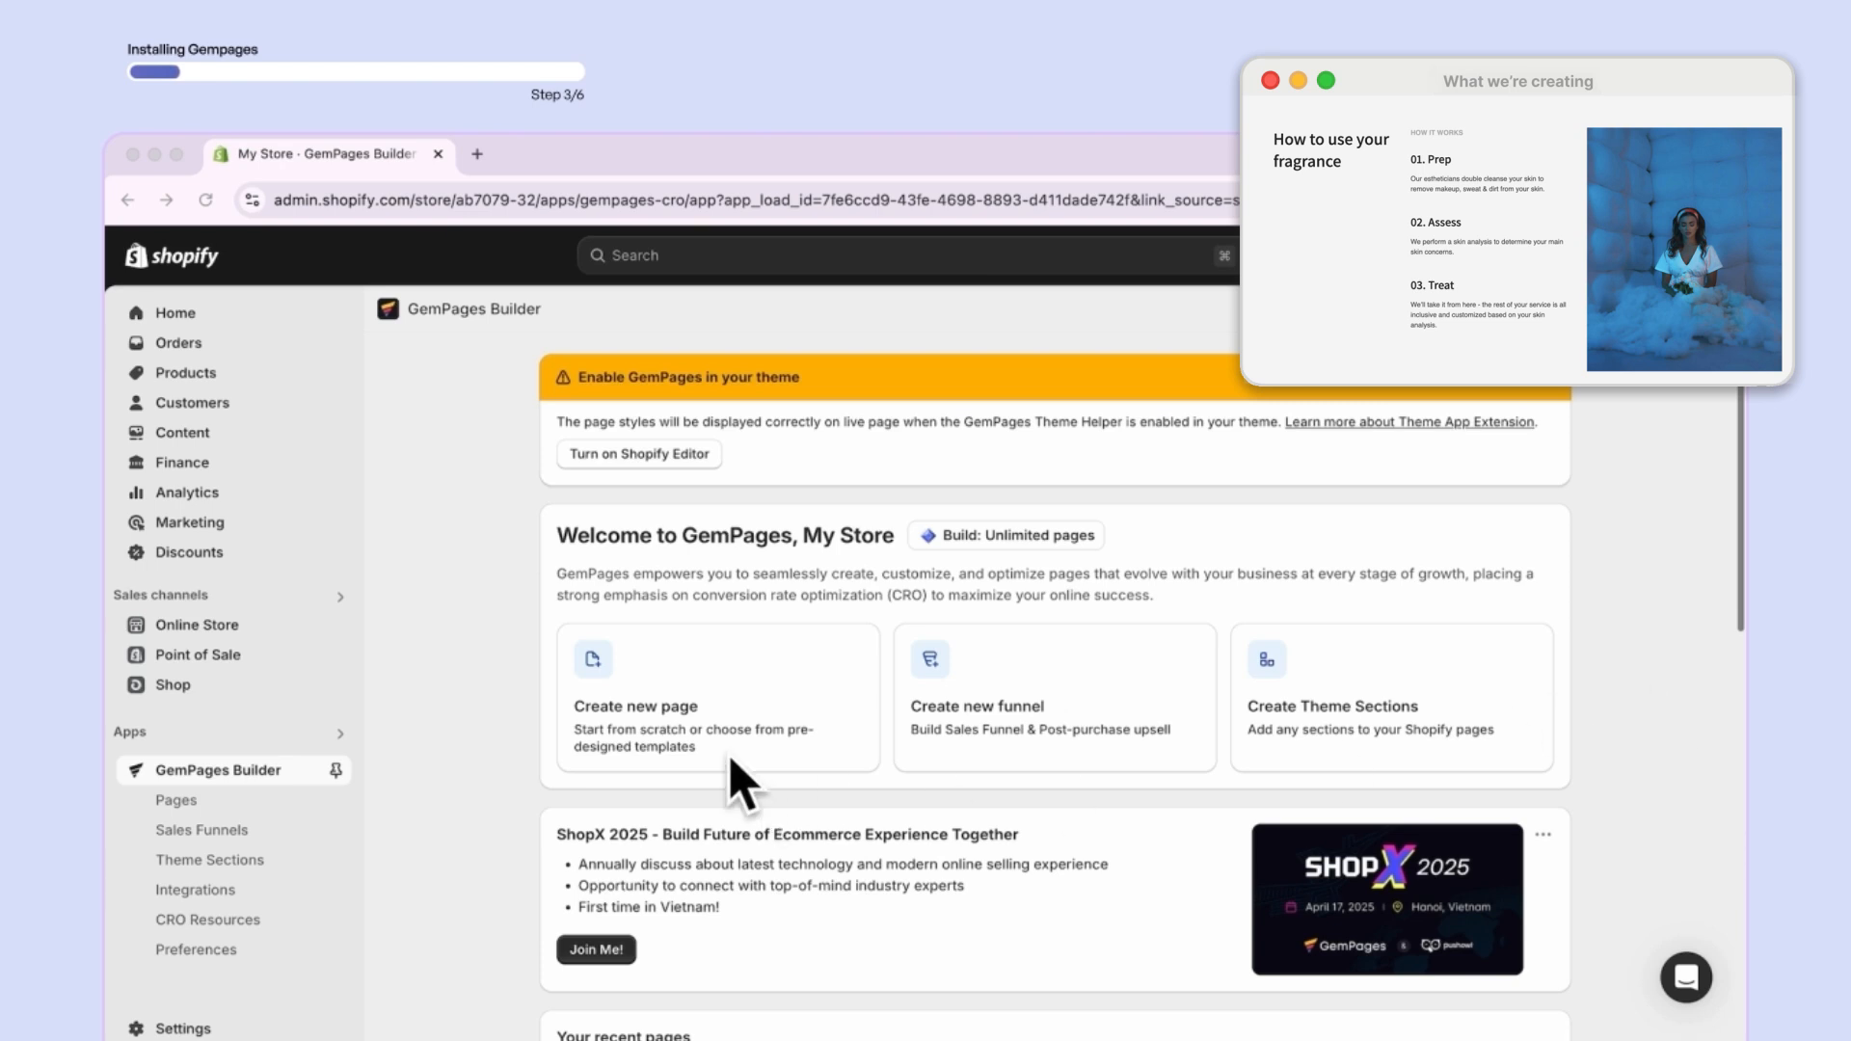
- Create a blank GemPages page and drag the third How to use section template onto it
left_click(673, 701)
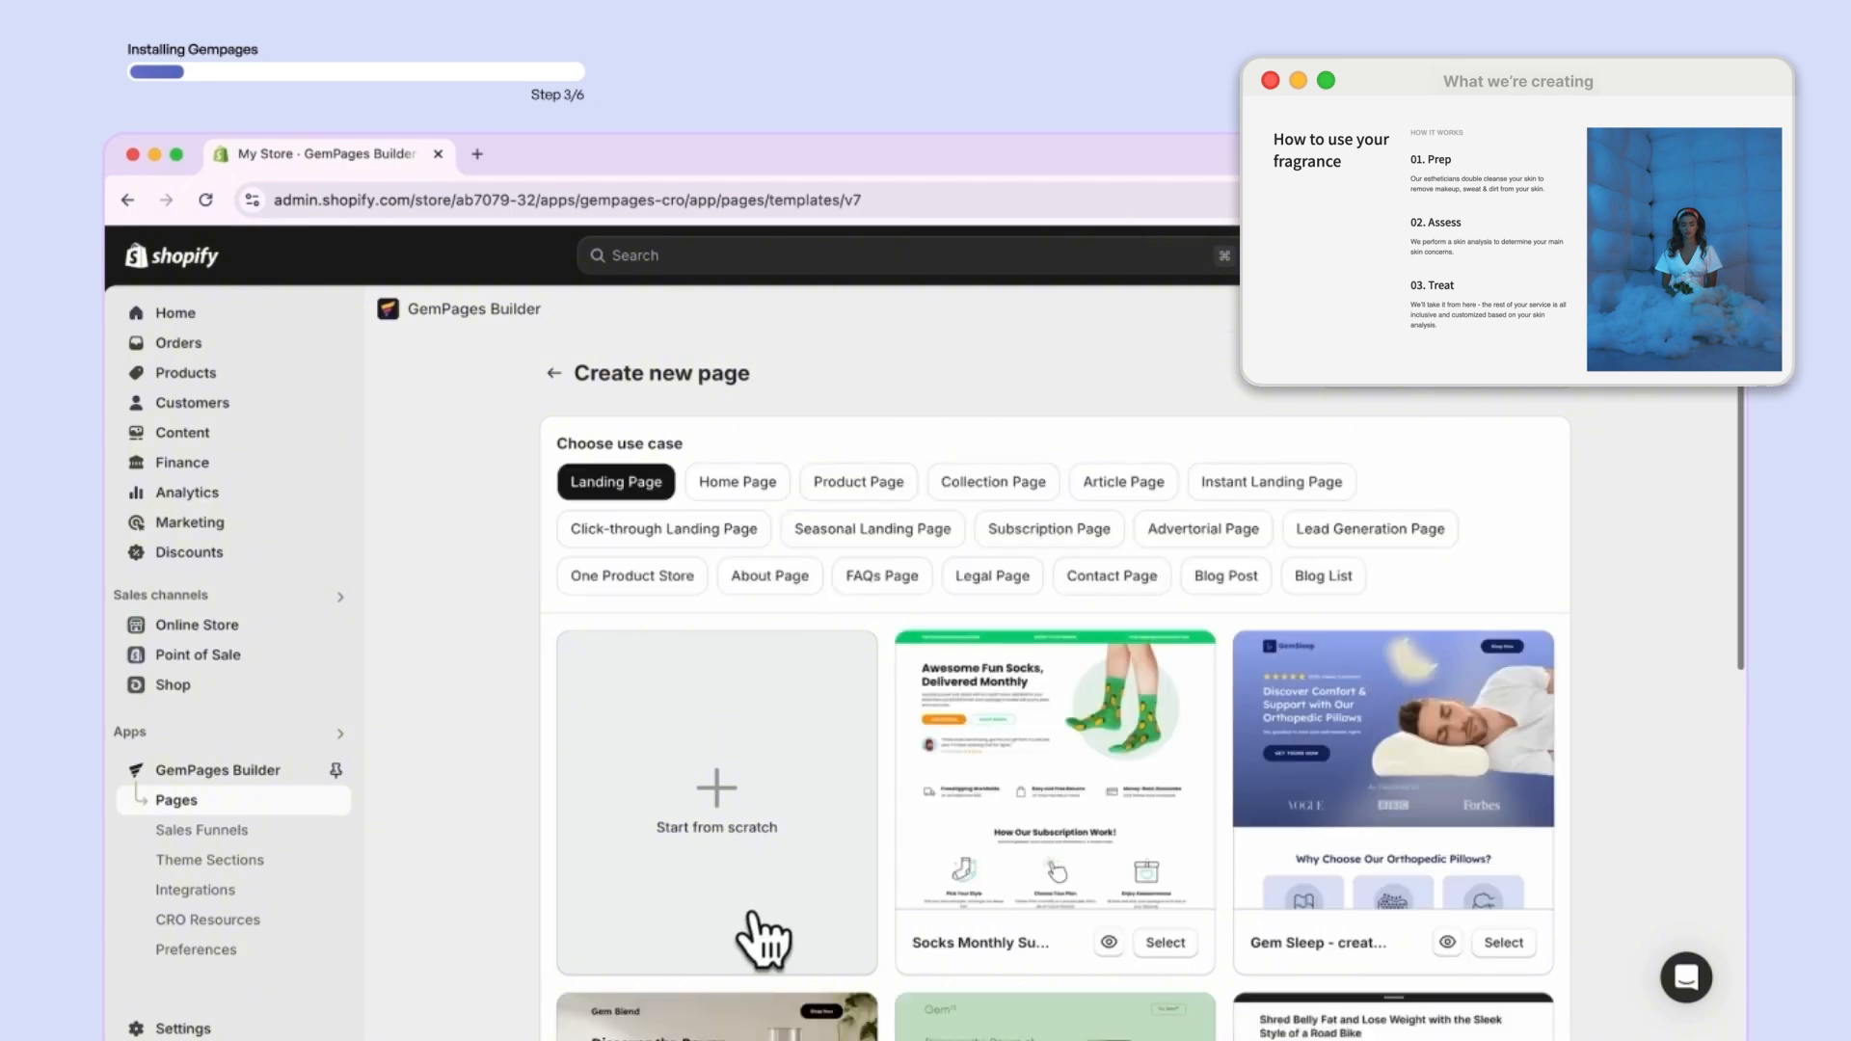
left_click(735, 798)
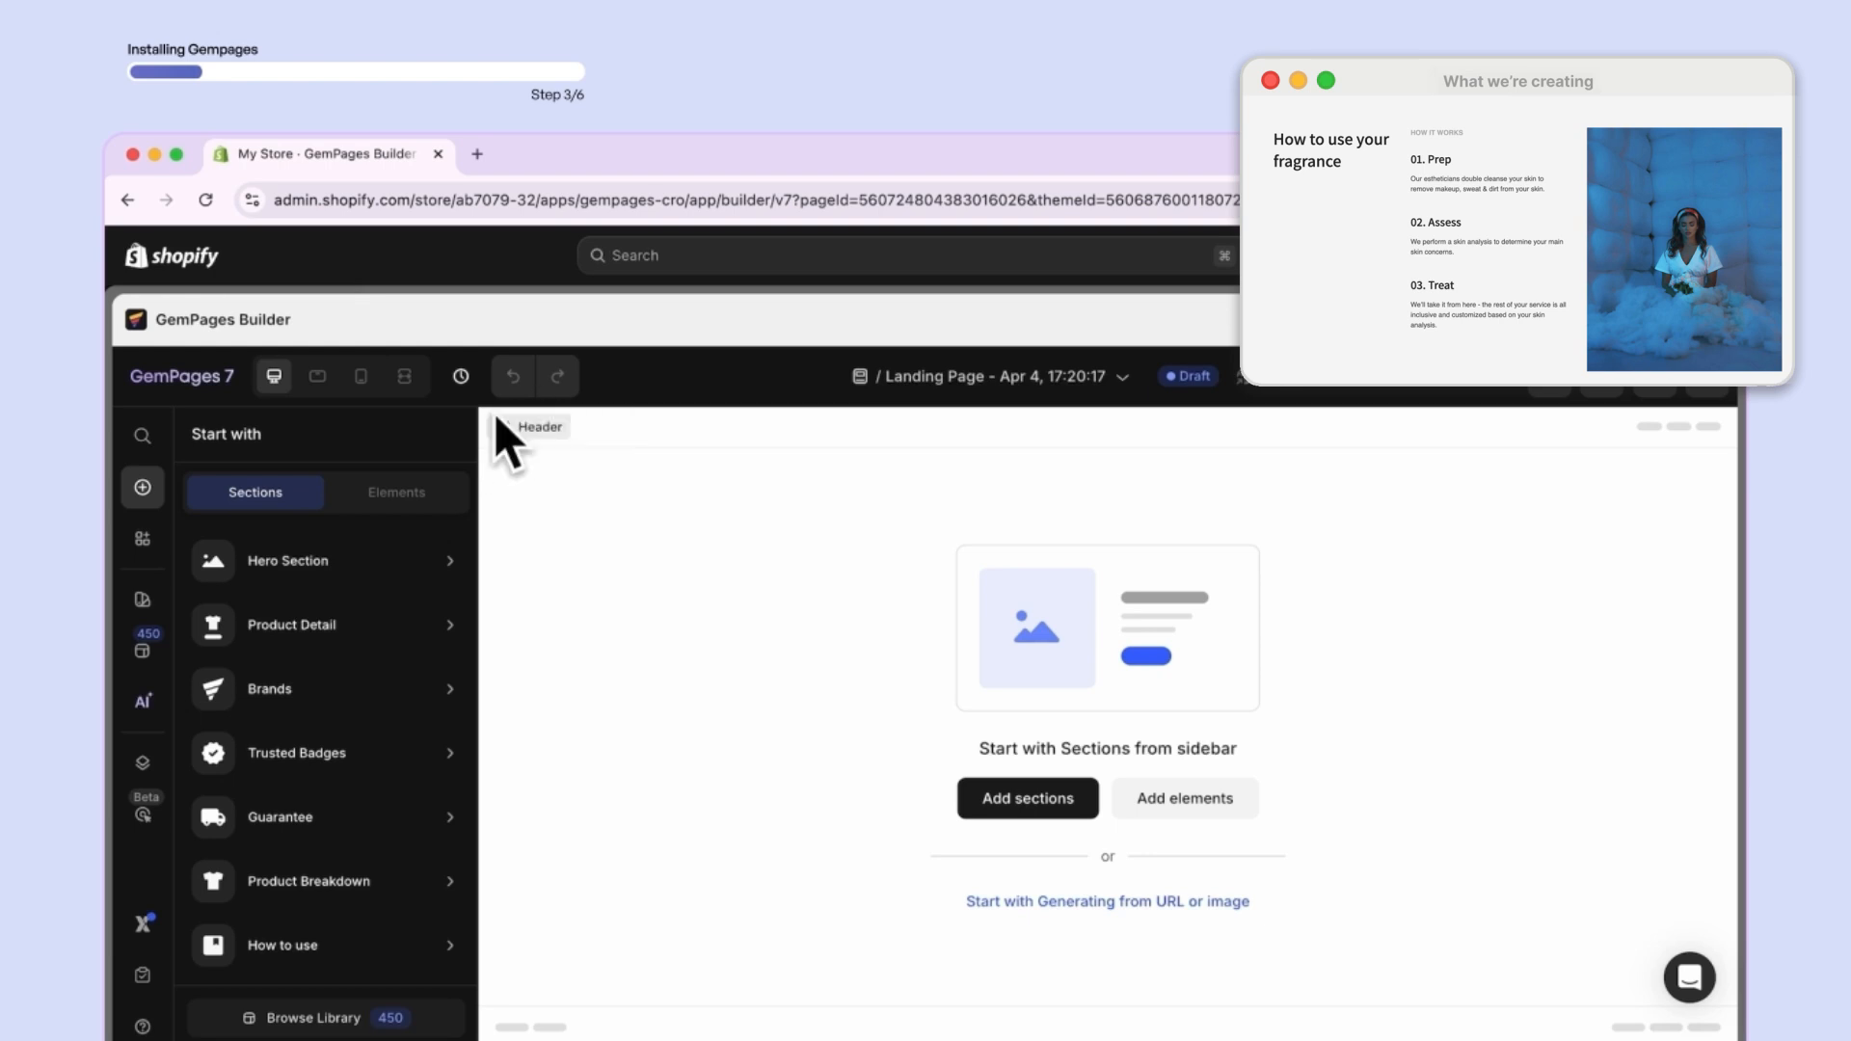
left_click(393, 493)
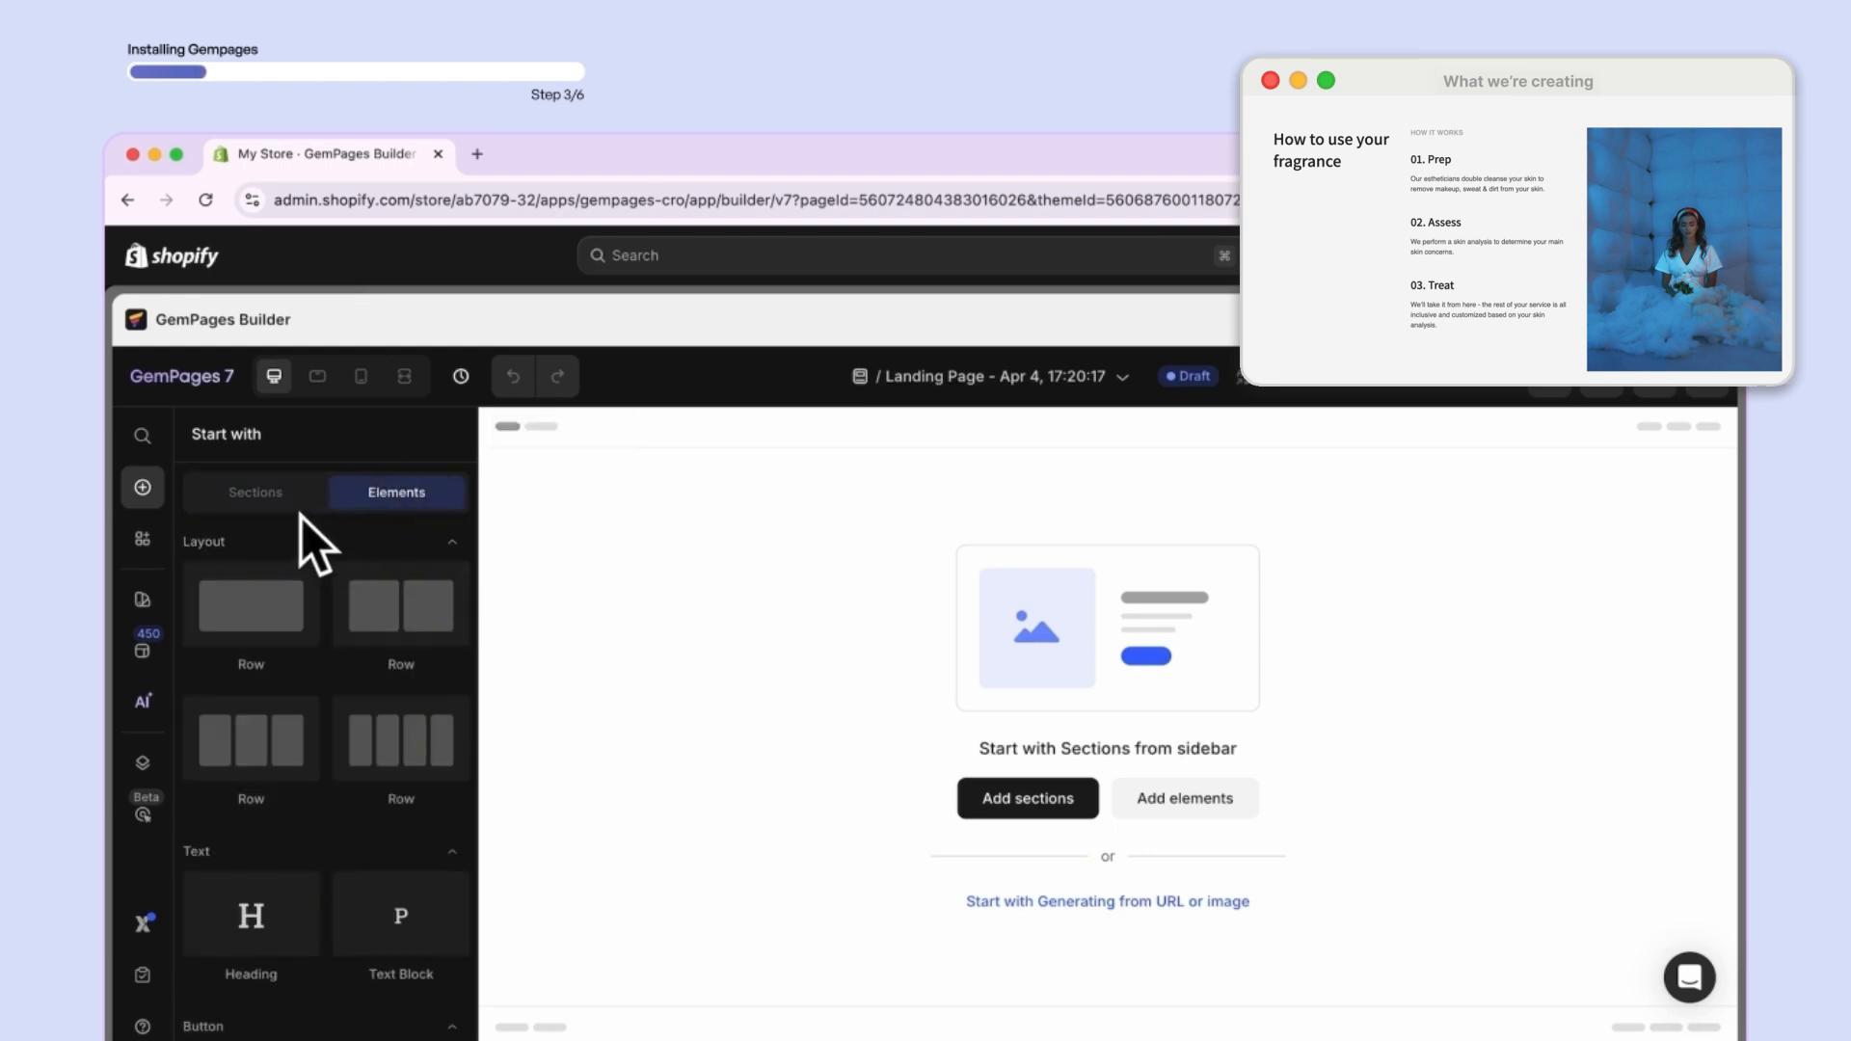
left_click(256, 495)
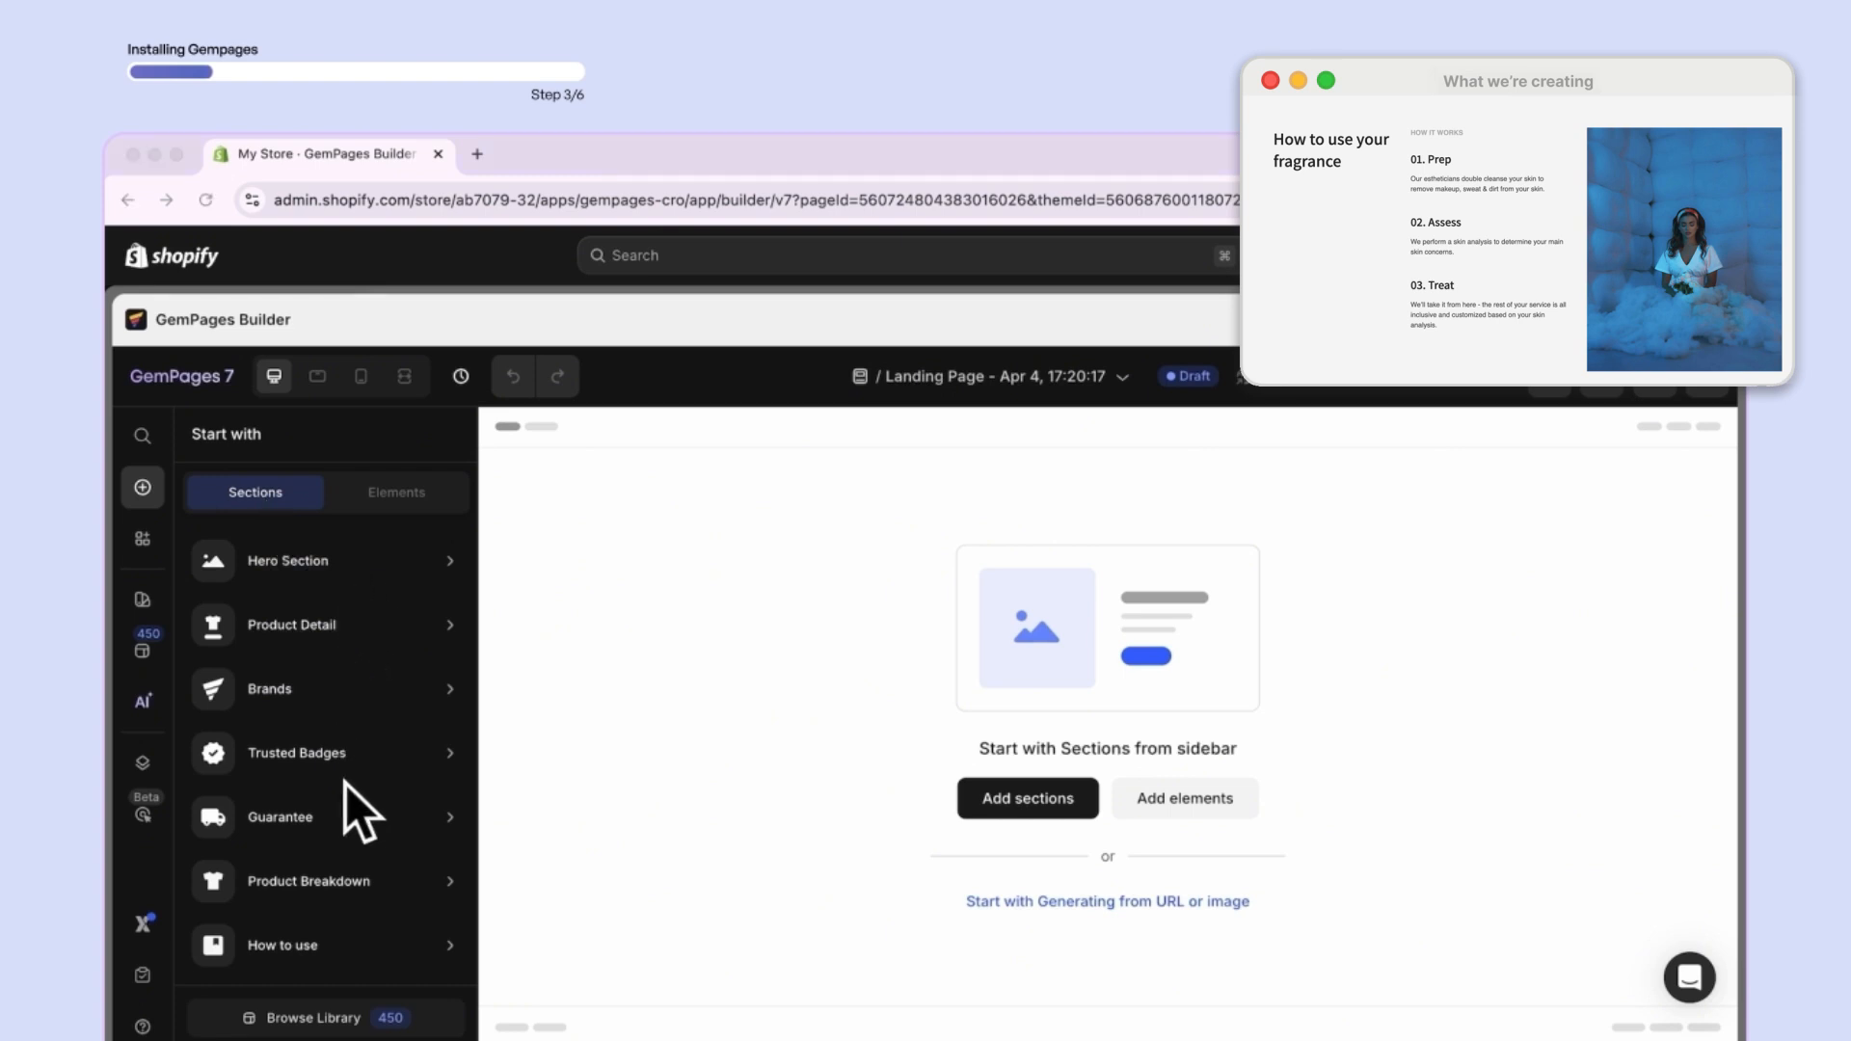
scroll(328, 877, "down", 2)
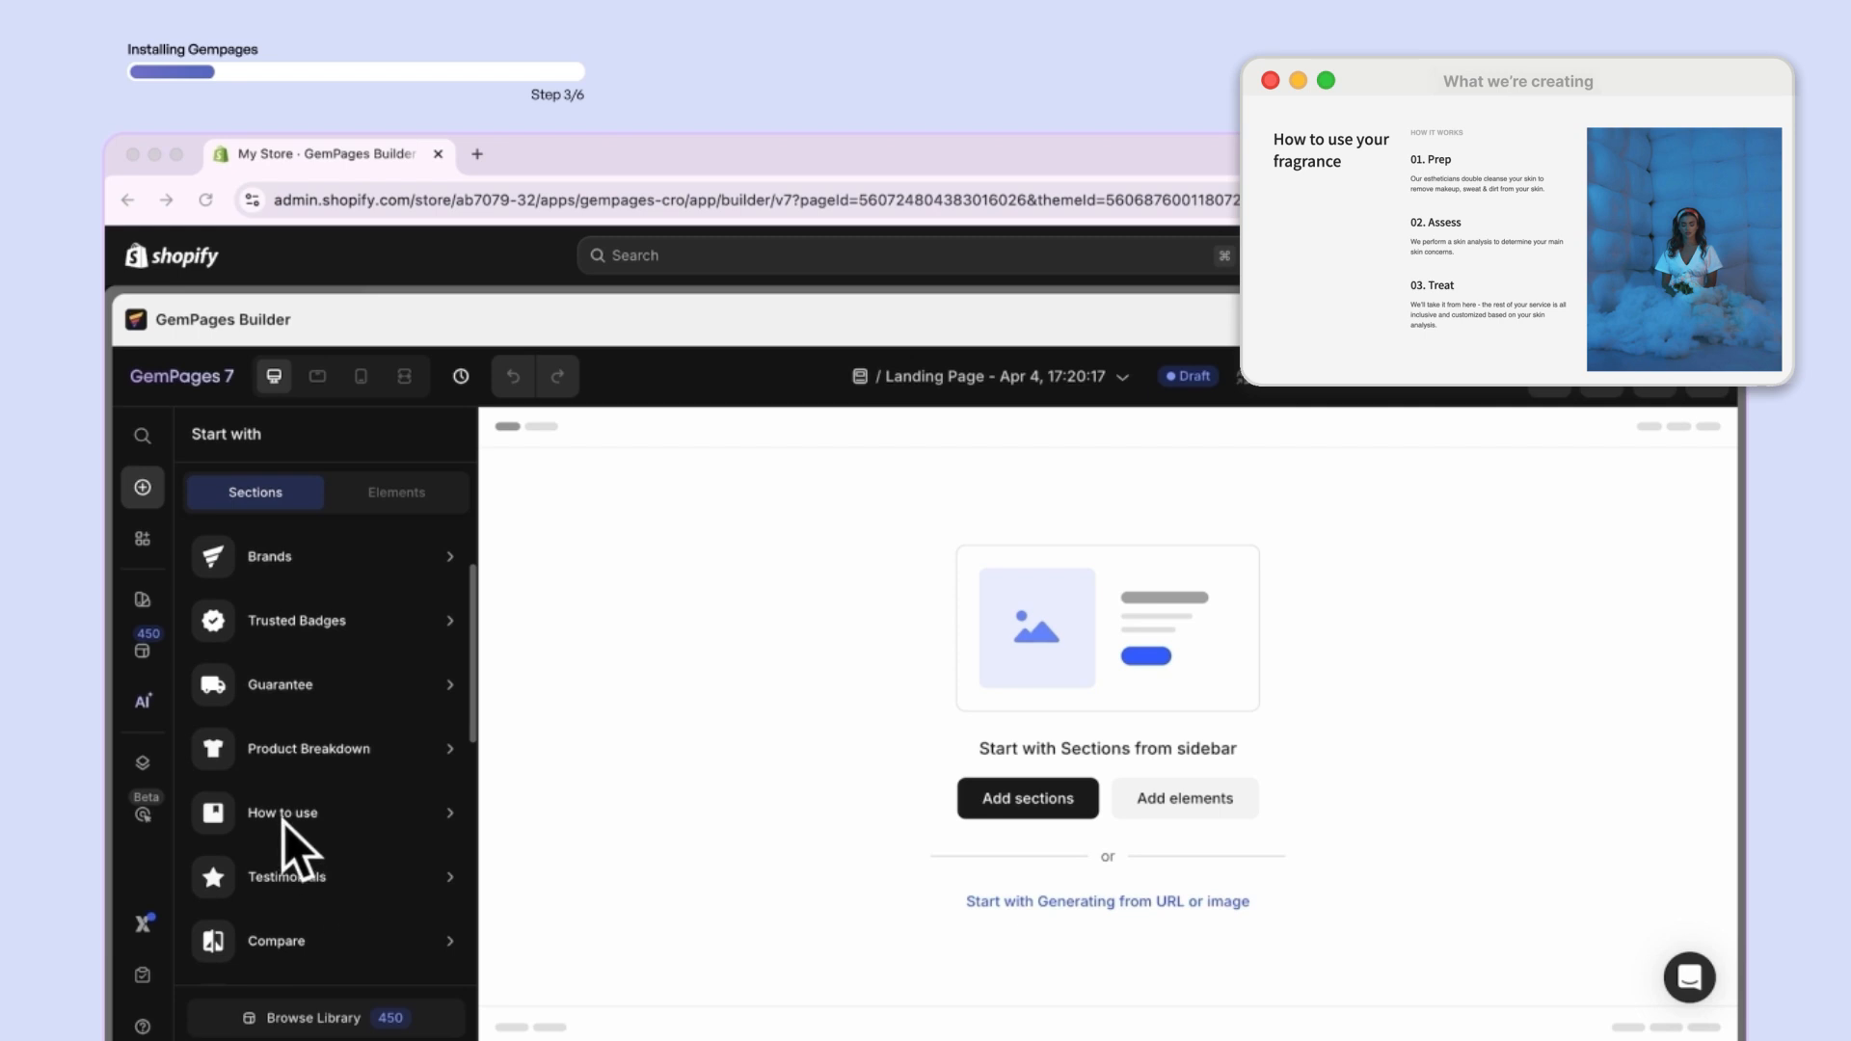
left_click(289, 815)
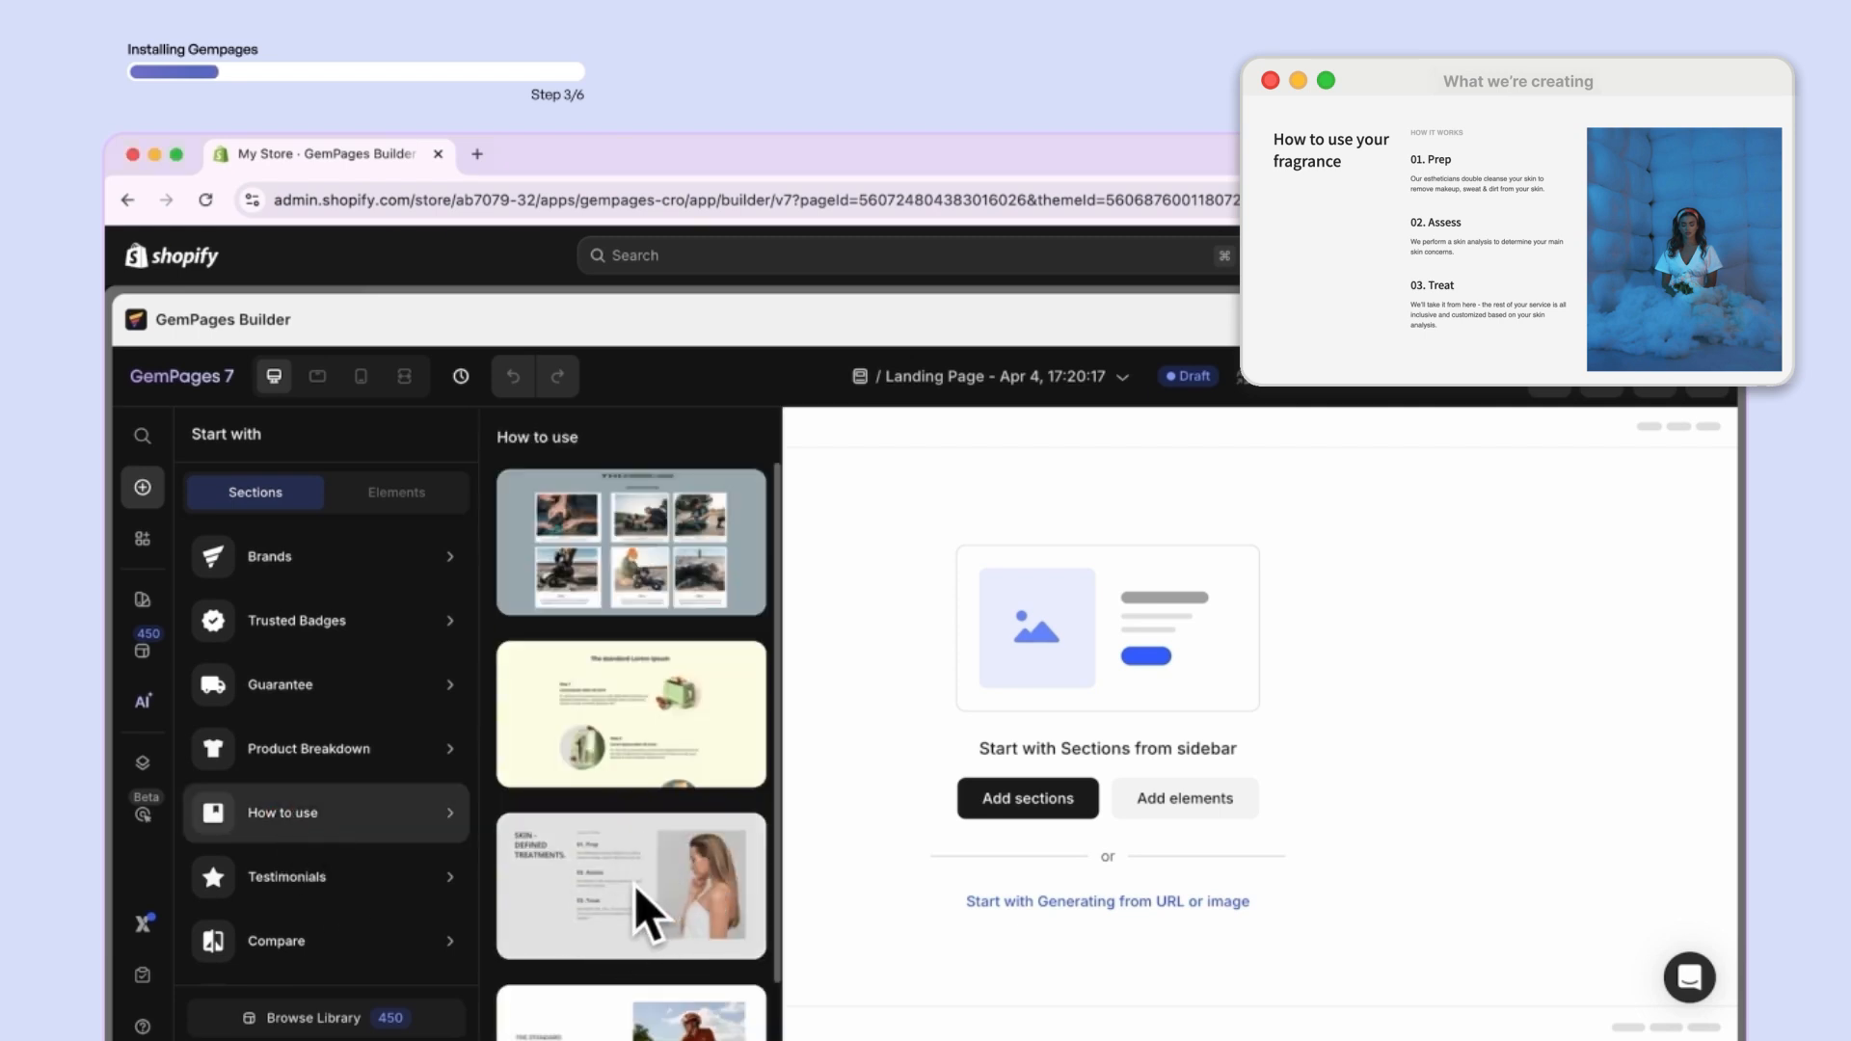
left_click_drag(634, 885, 1123, 583)
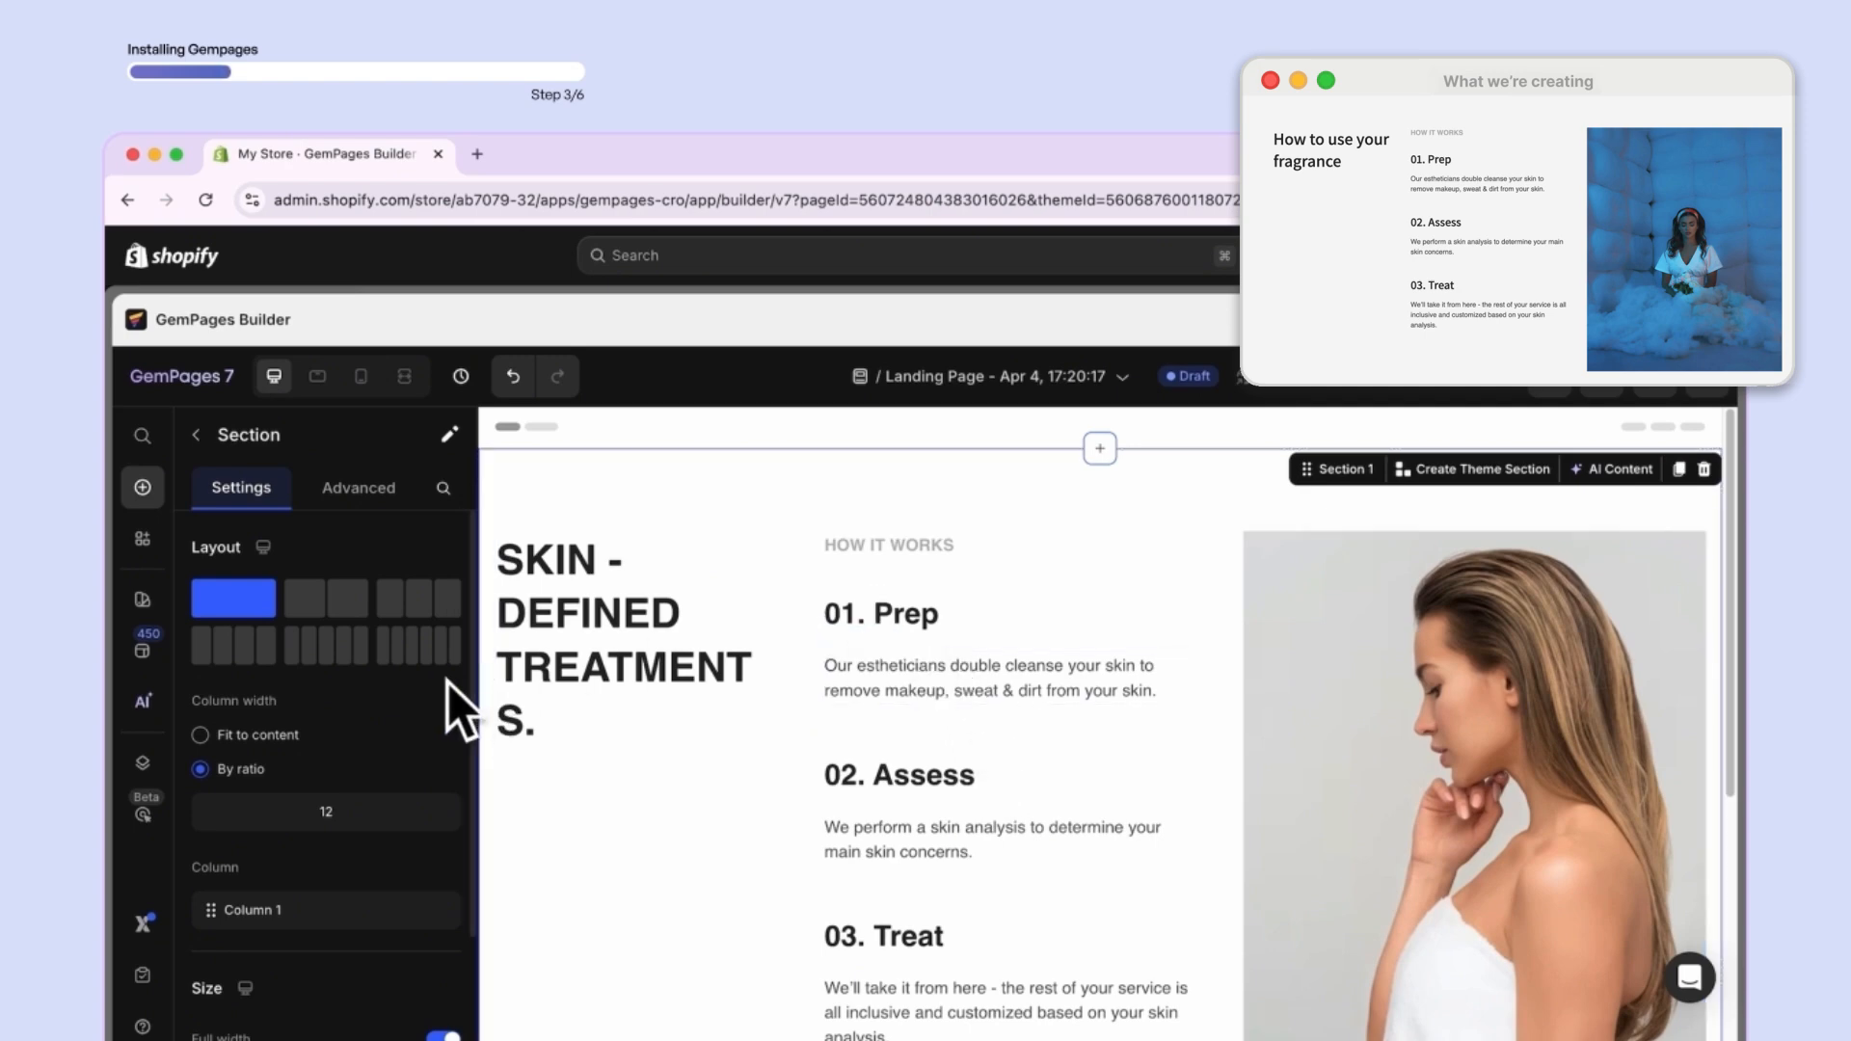
- Set the section's main title heading font to Assistant
left_click(579, 625)
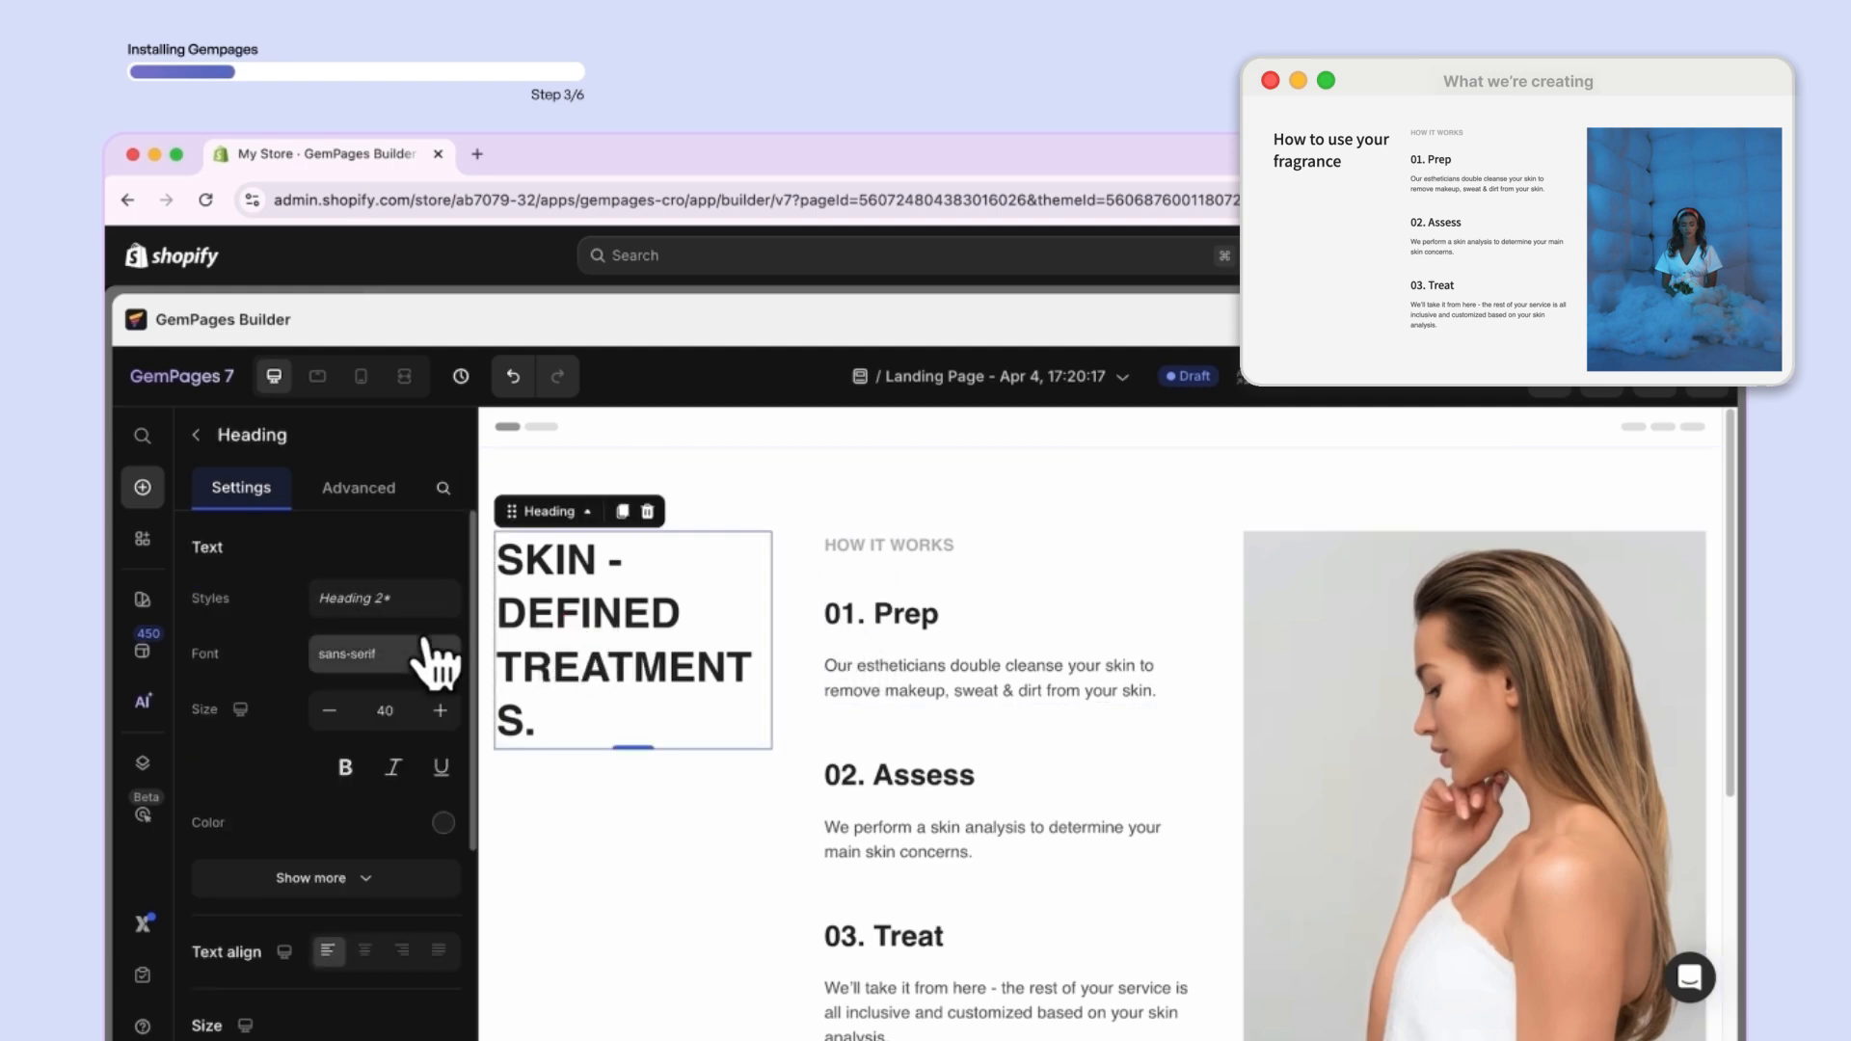
left_click(433, 655)
type("assis")
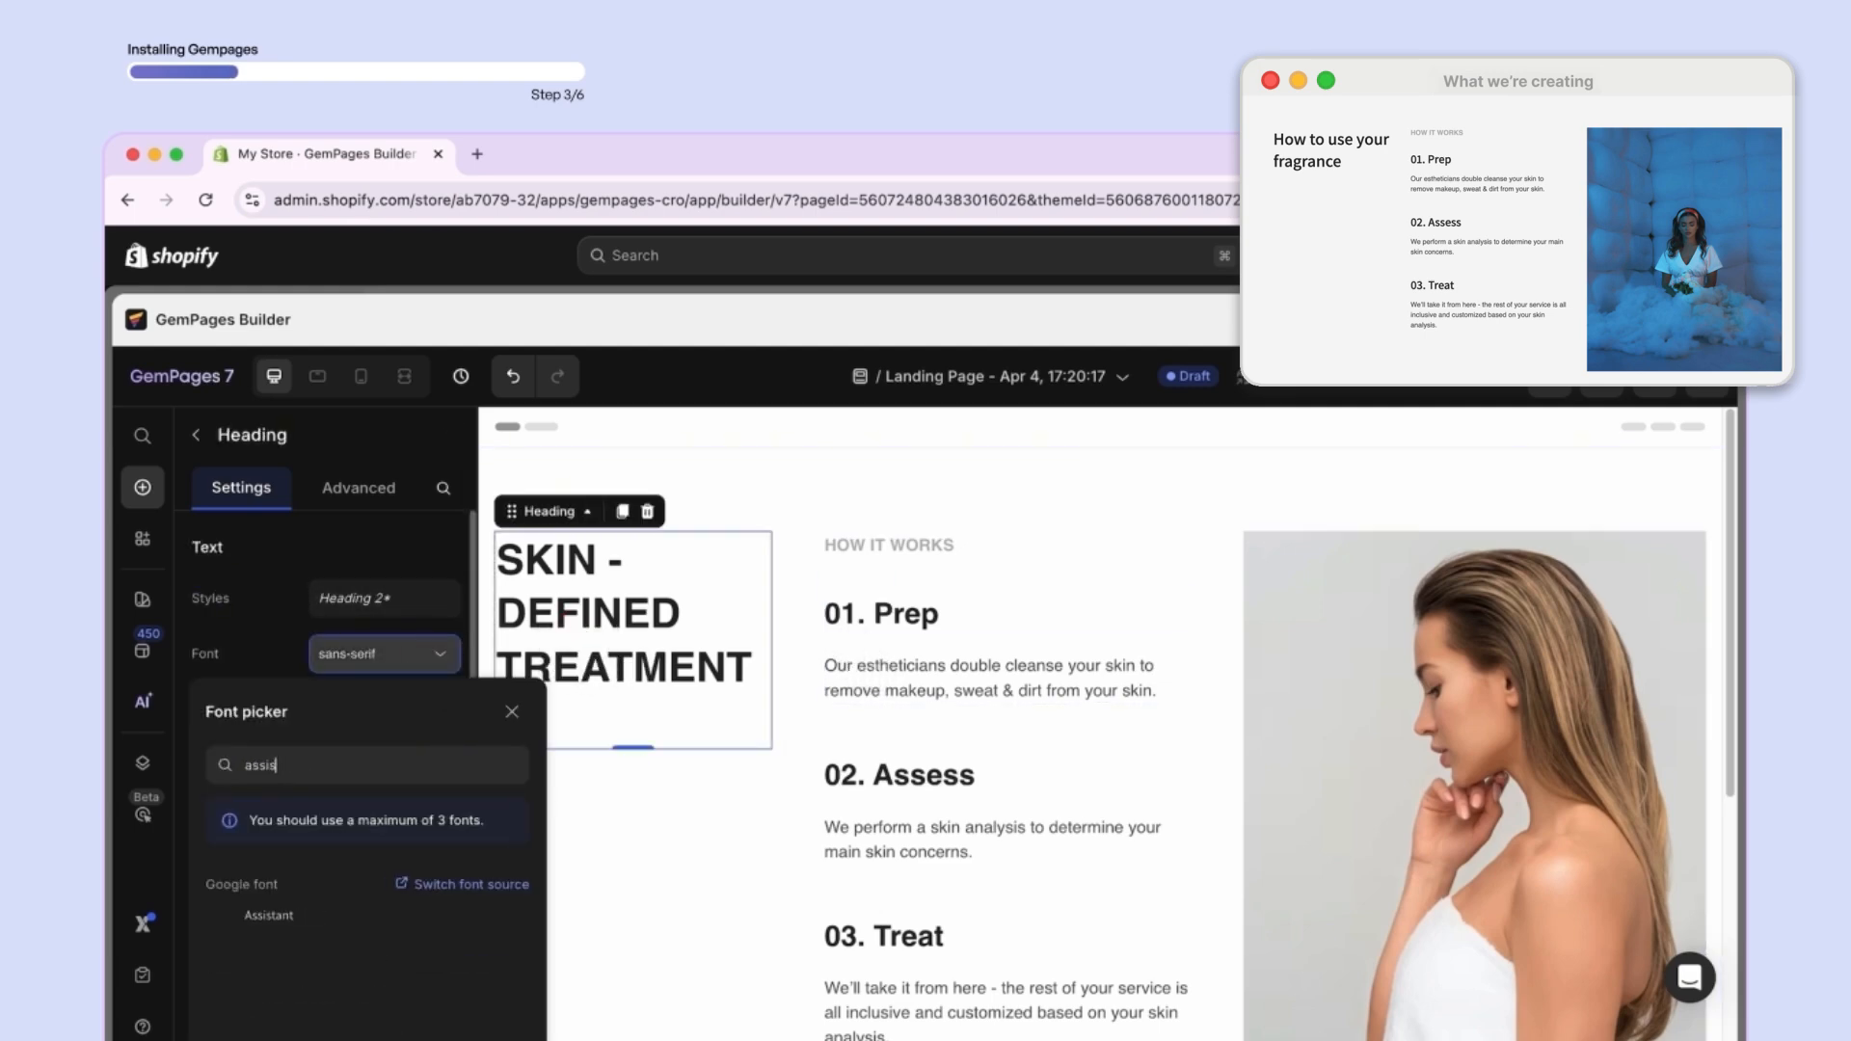
left_click(289, 916)
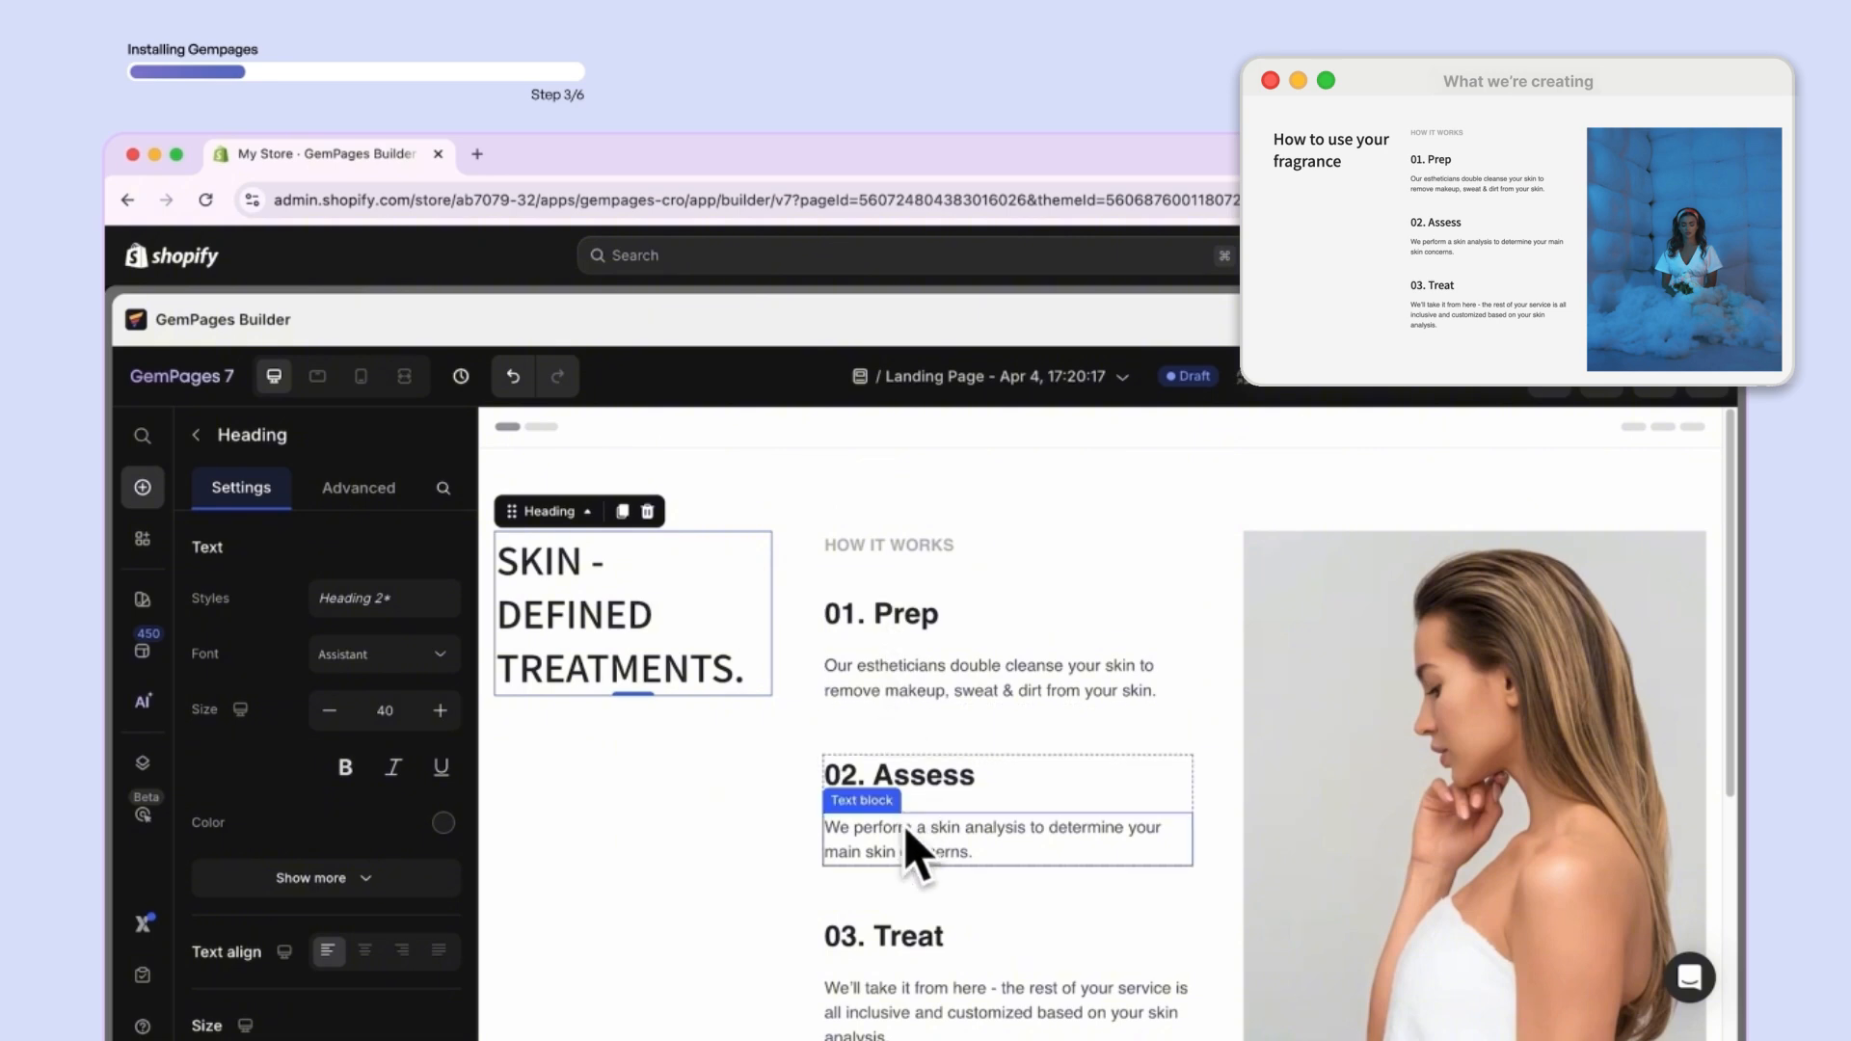
- Change the title text to 'How to use your fragrance'
scroll(905, 933, "down", 1)
left_click(742, 627)
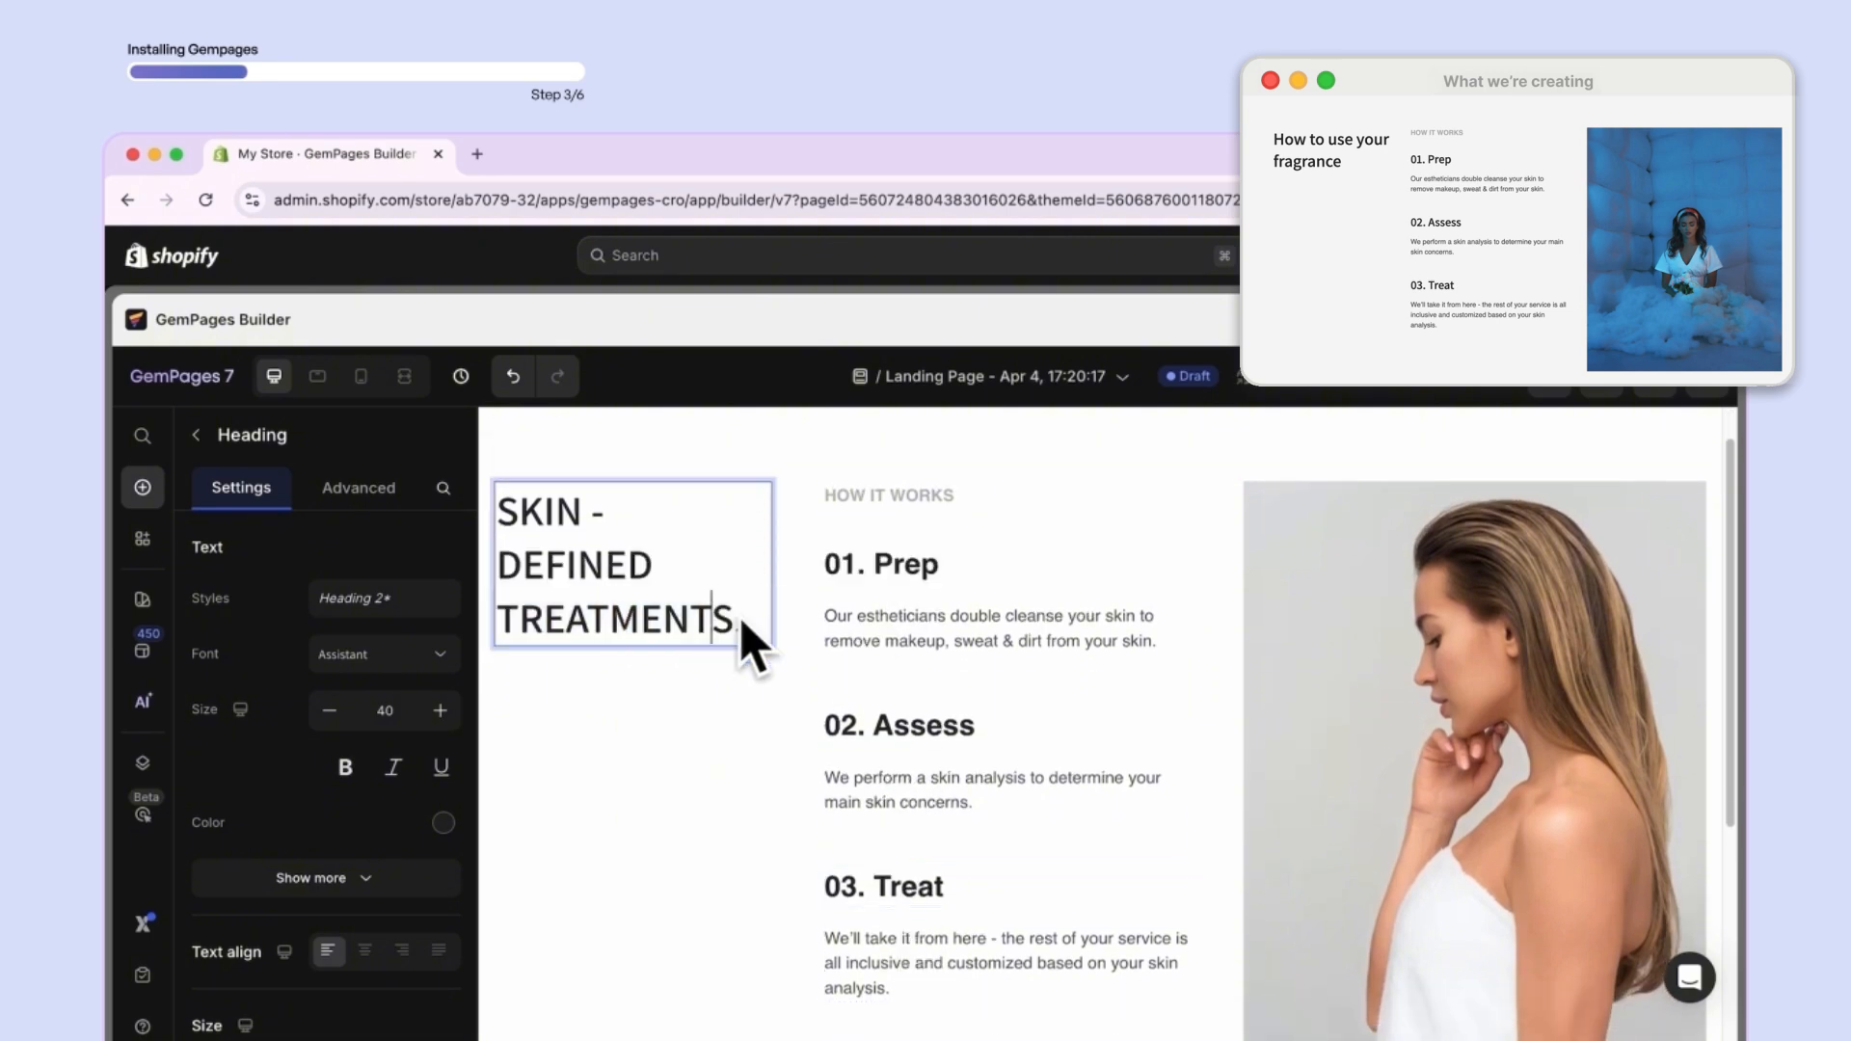
key("ctrl+a")
type("How y")
key("BackSpace")
type("to use your fragrance")
- Set the 01. Prep, 02. Assess and 03. Treat headings in Assistant
double_click(954, 569)
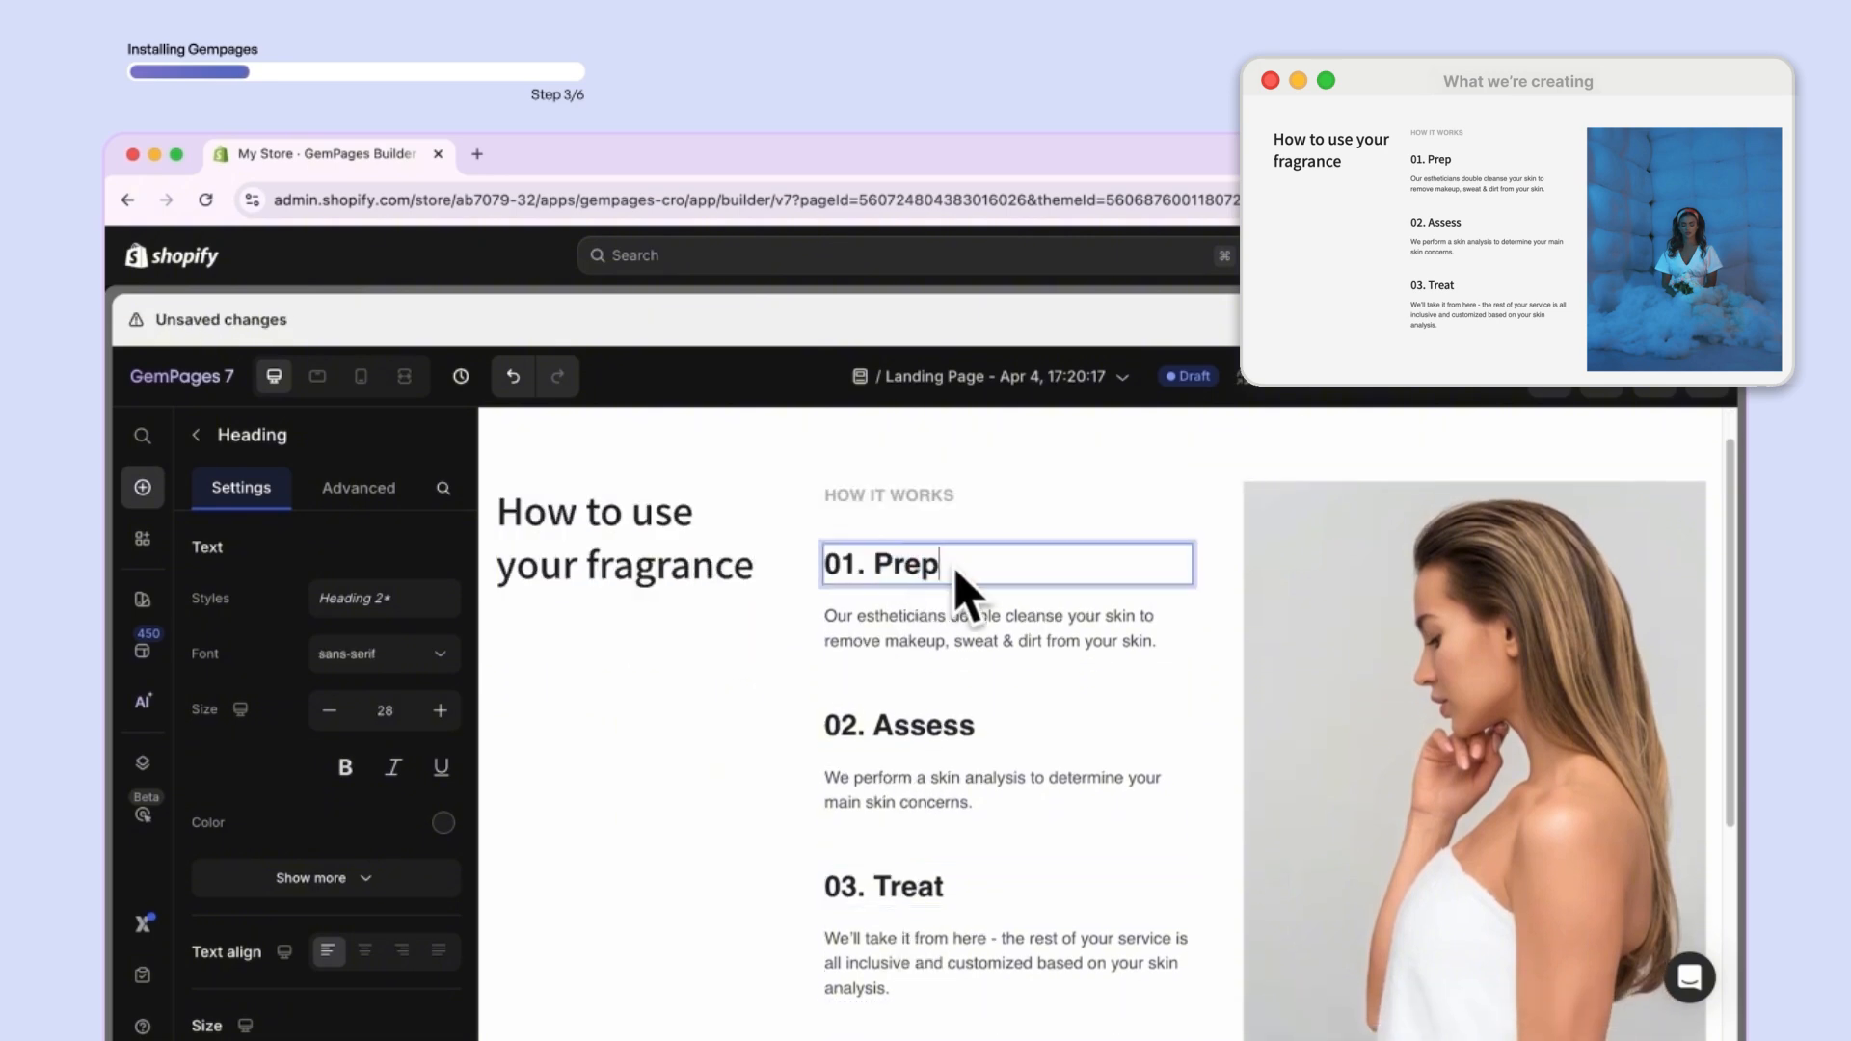
key("super+a")
left_click(384, 653)
left_click(289, 918)
left_click(906, 726)
left_click(380, 653)
left_click(290, 918)
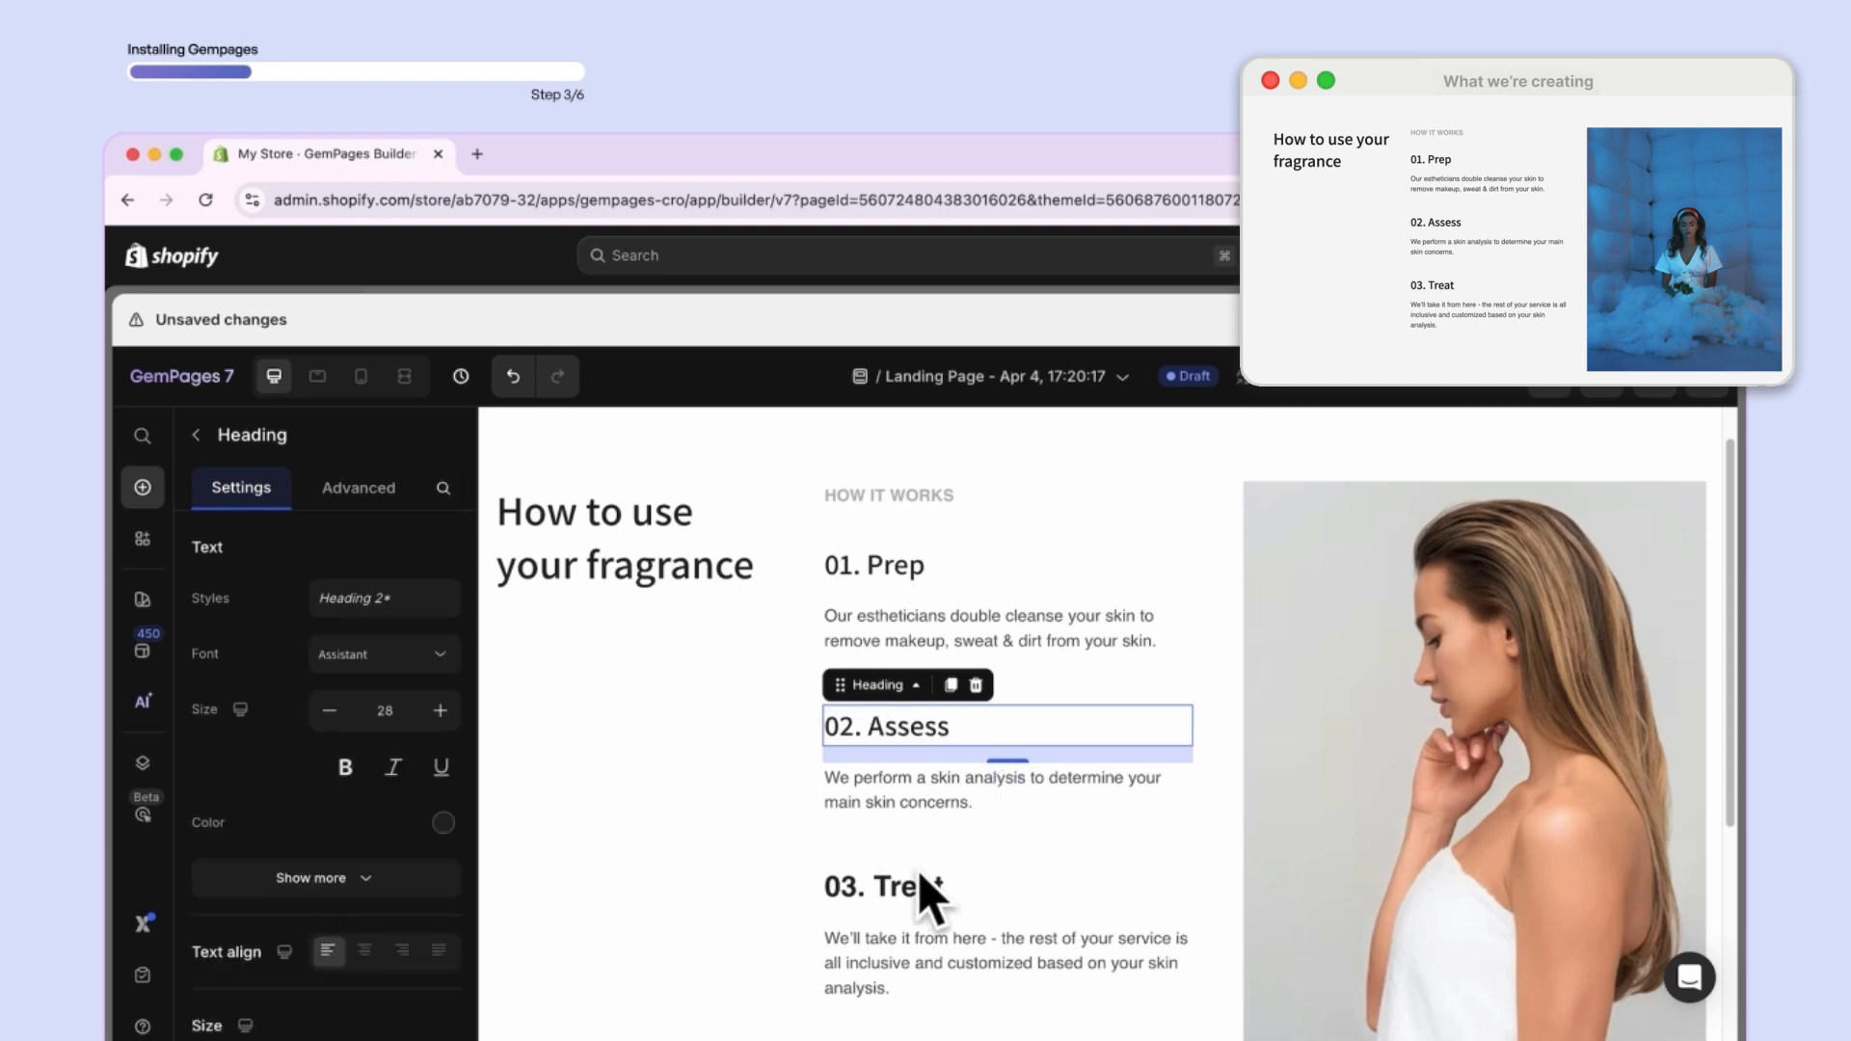
left_click(921, 884)
left_click(381, 654)
left_click(289, 918)
scroll(764, 868, "up", 1)
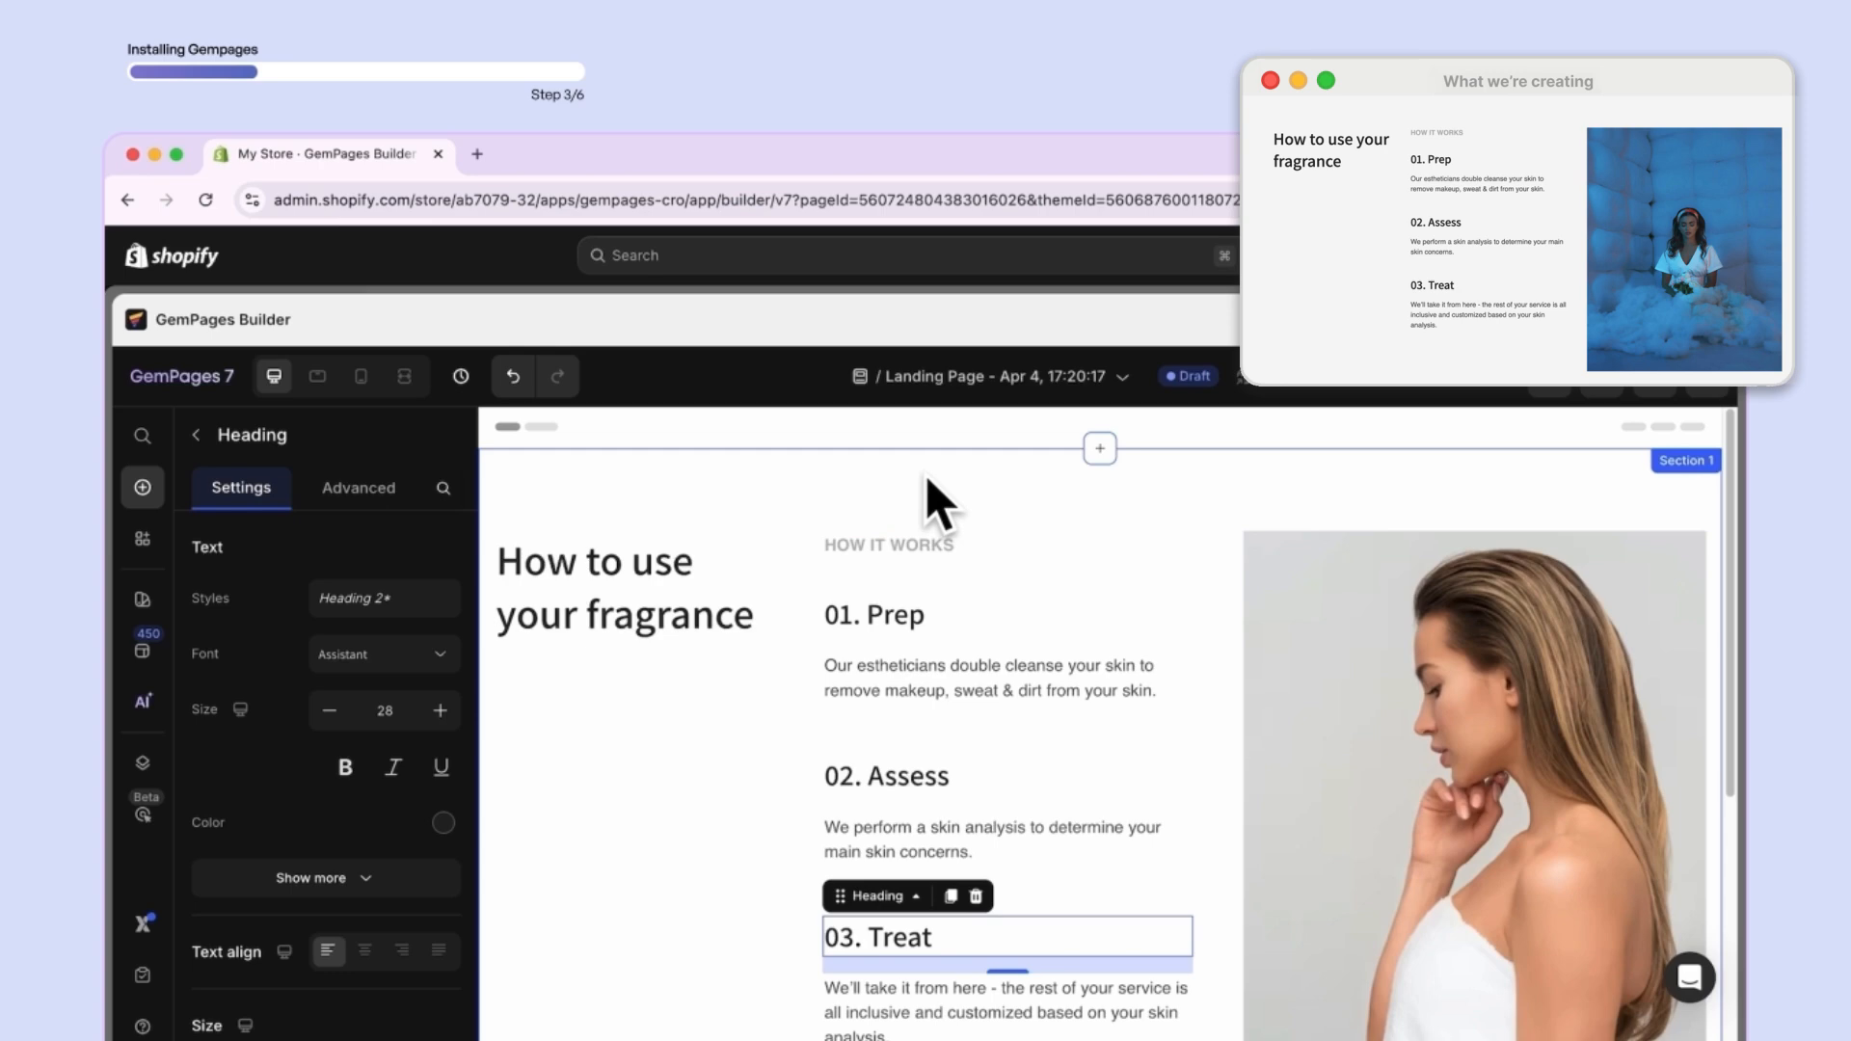
- Give the How to use section a background colour of F6F6F6
left_click(935, 501)
scroll(234, 850, "down", 3)
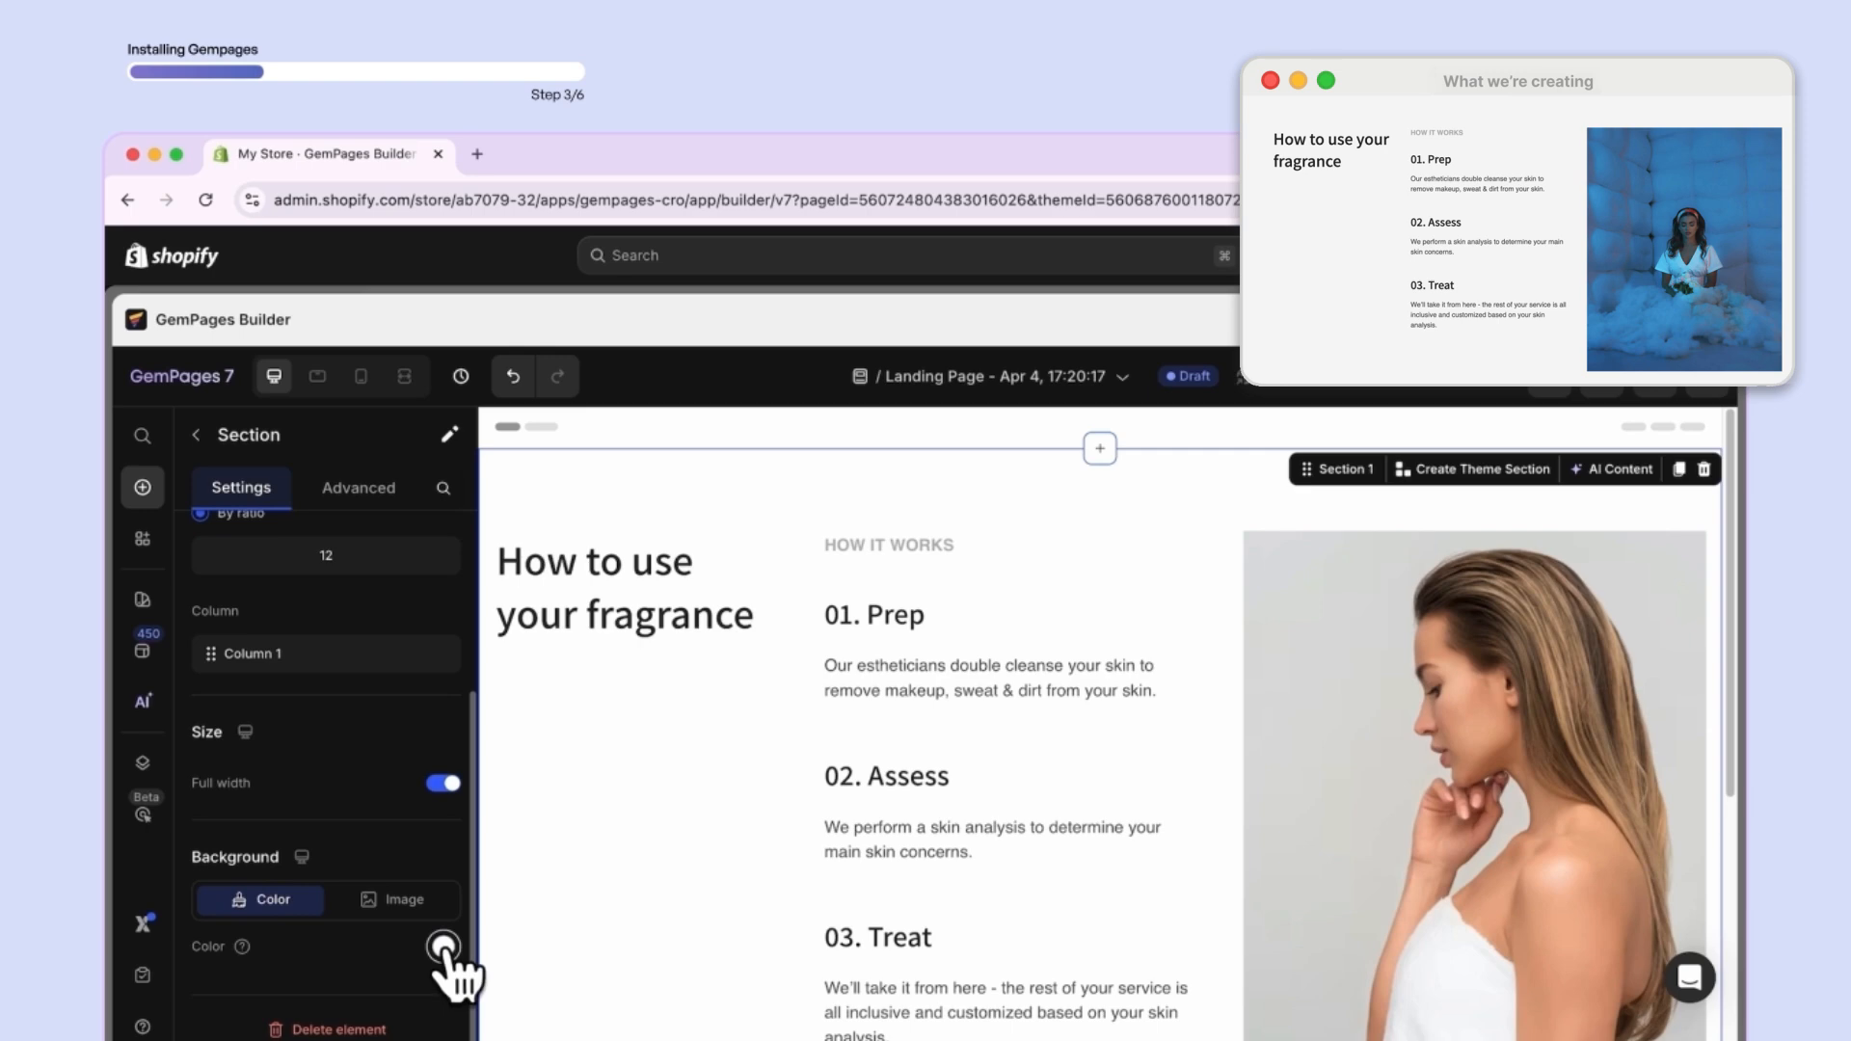
left_click(443, 946)
left_click(633, 854)
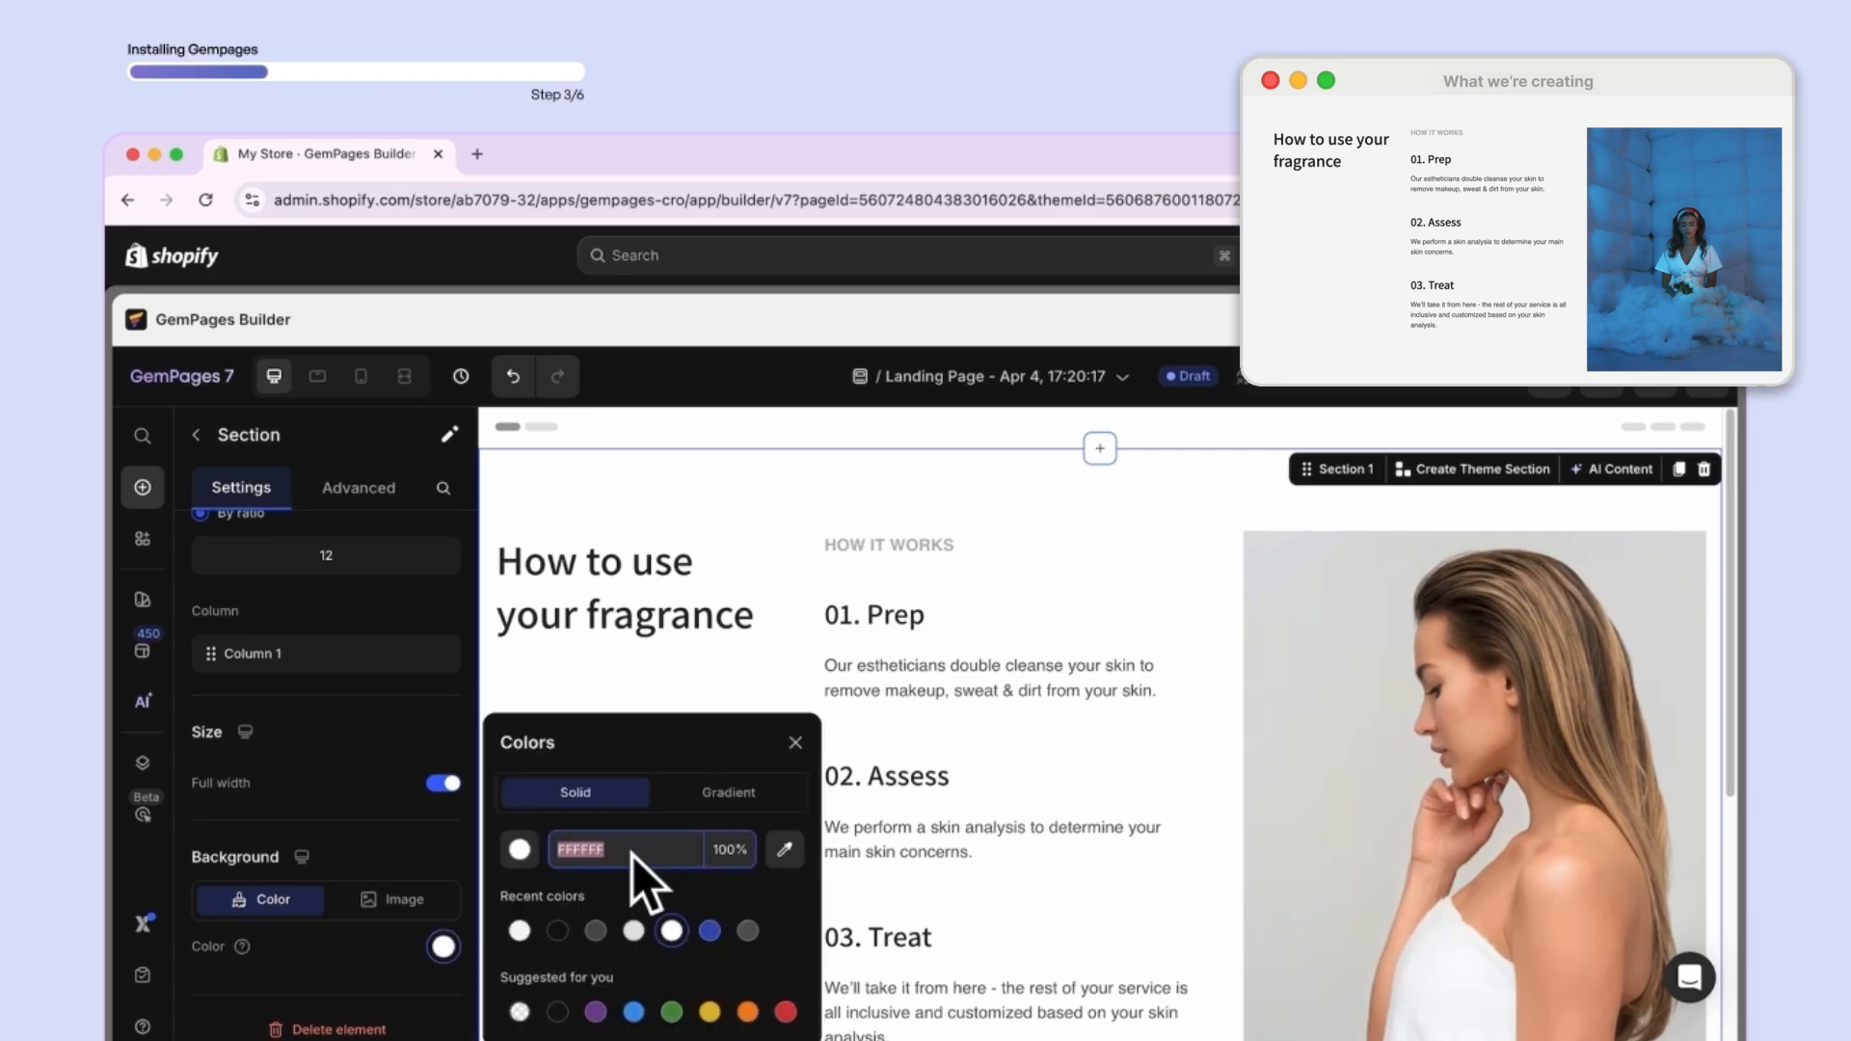
type("F6F6F6")
key("Return")
left_click(795, 743)
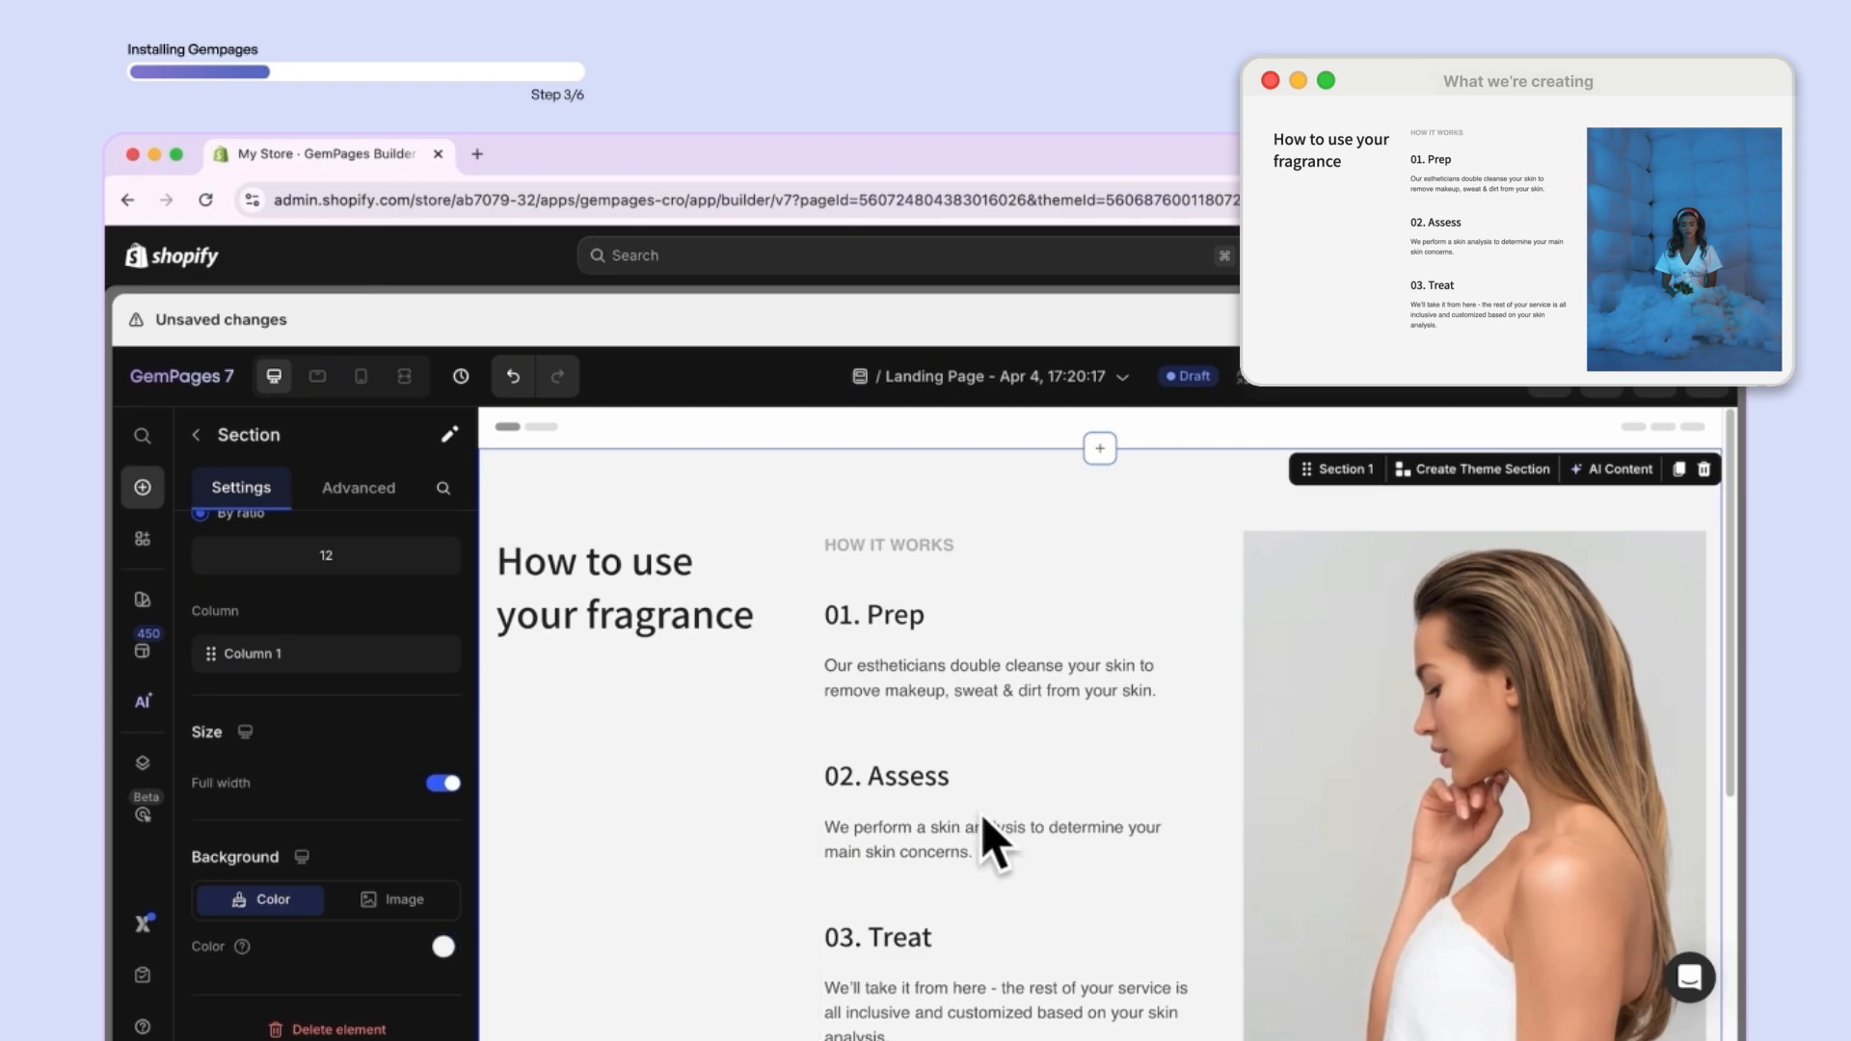
scroll(992, 831, "down", 2)
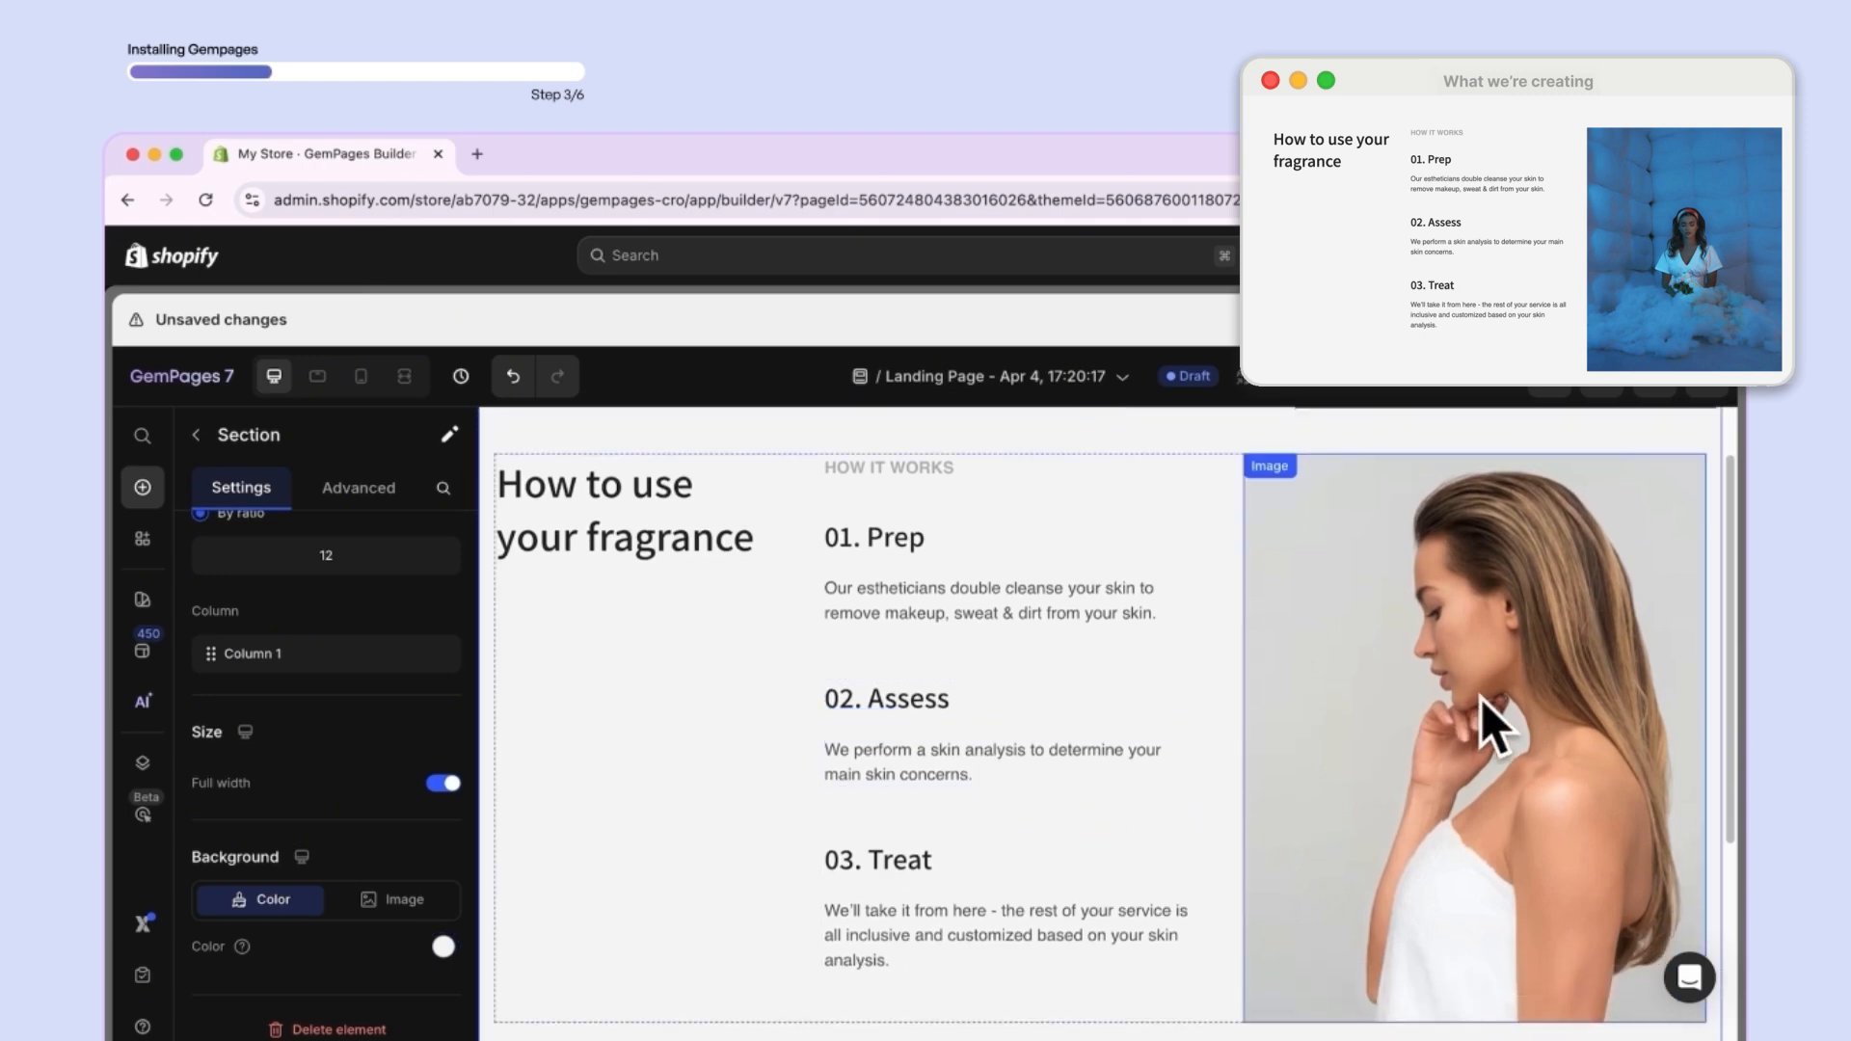
left_click(1480, 698)
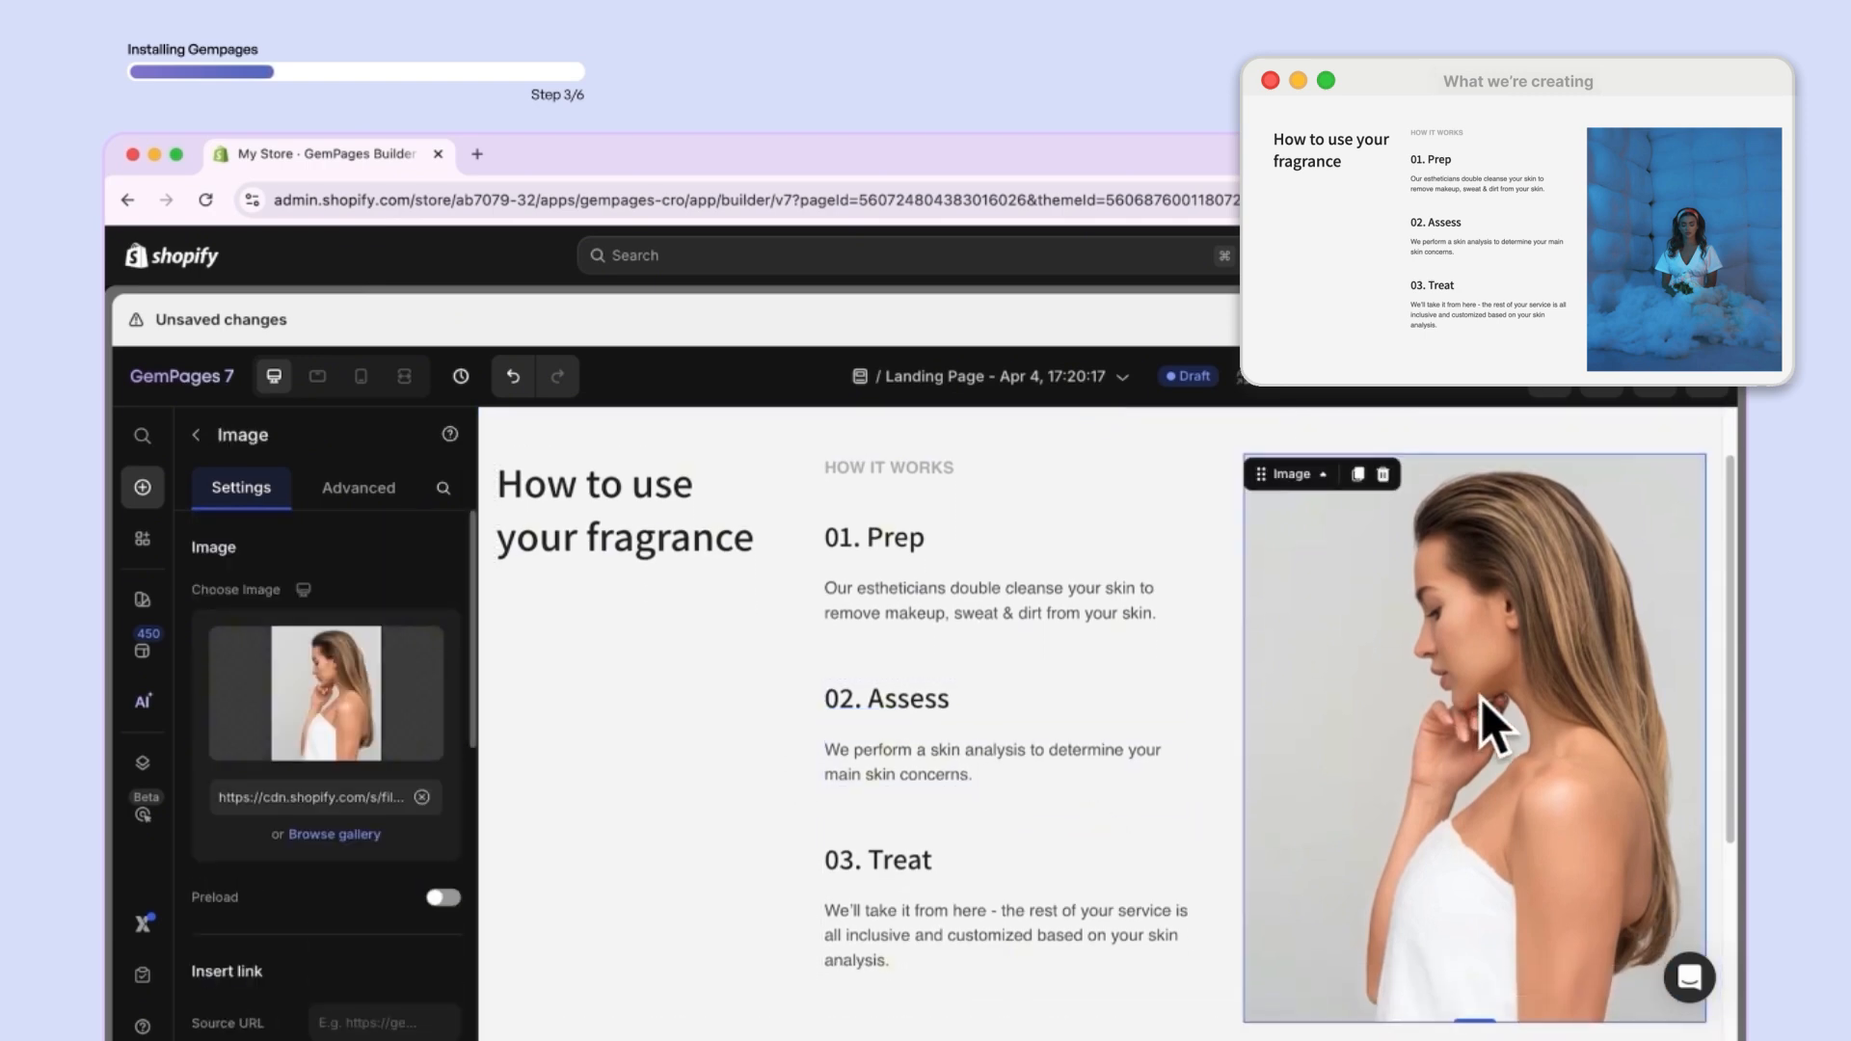
- Swap the section photo for the gallery's blue photo of a woman among clouds
mouse_move(330, 711)
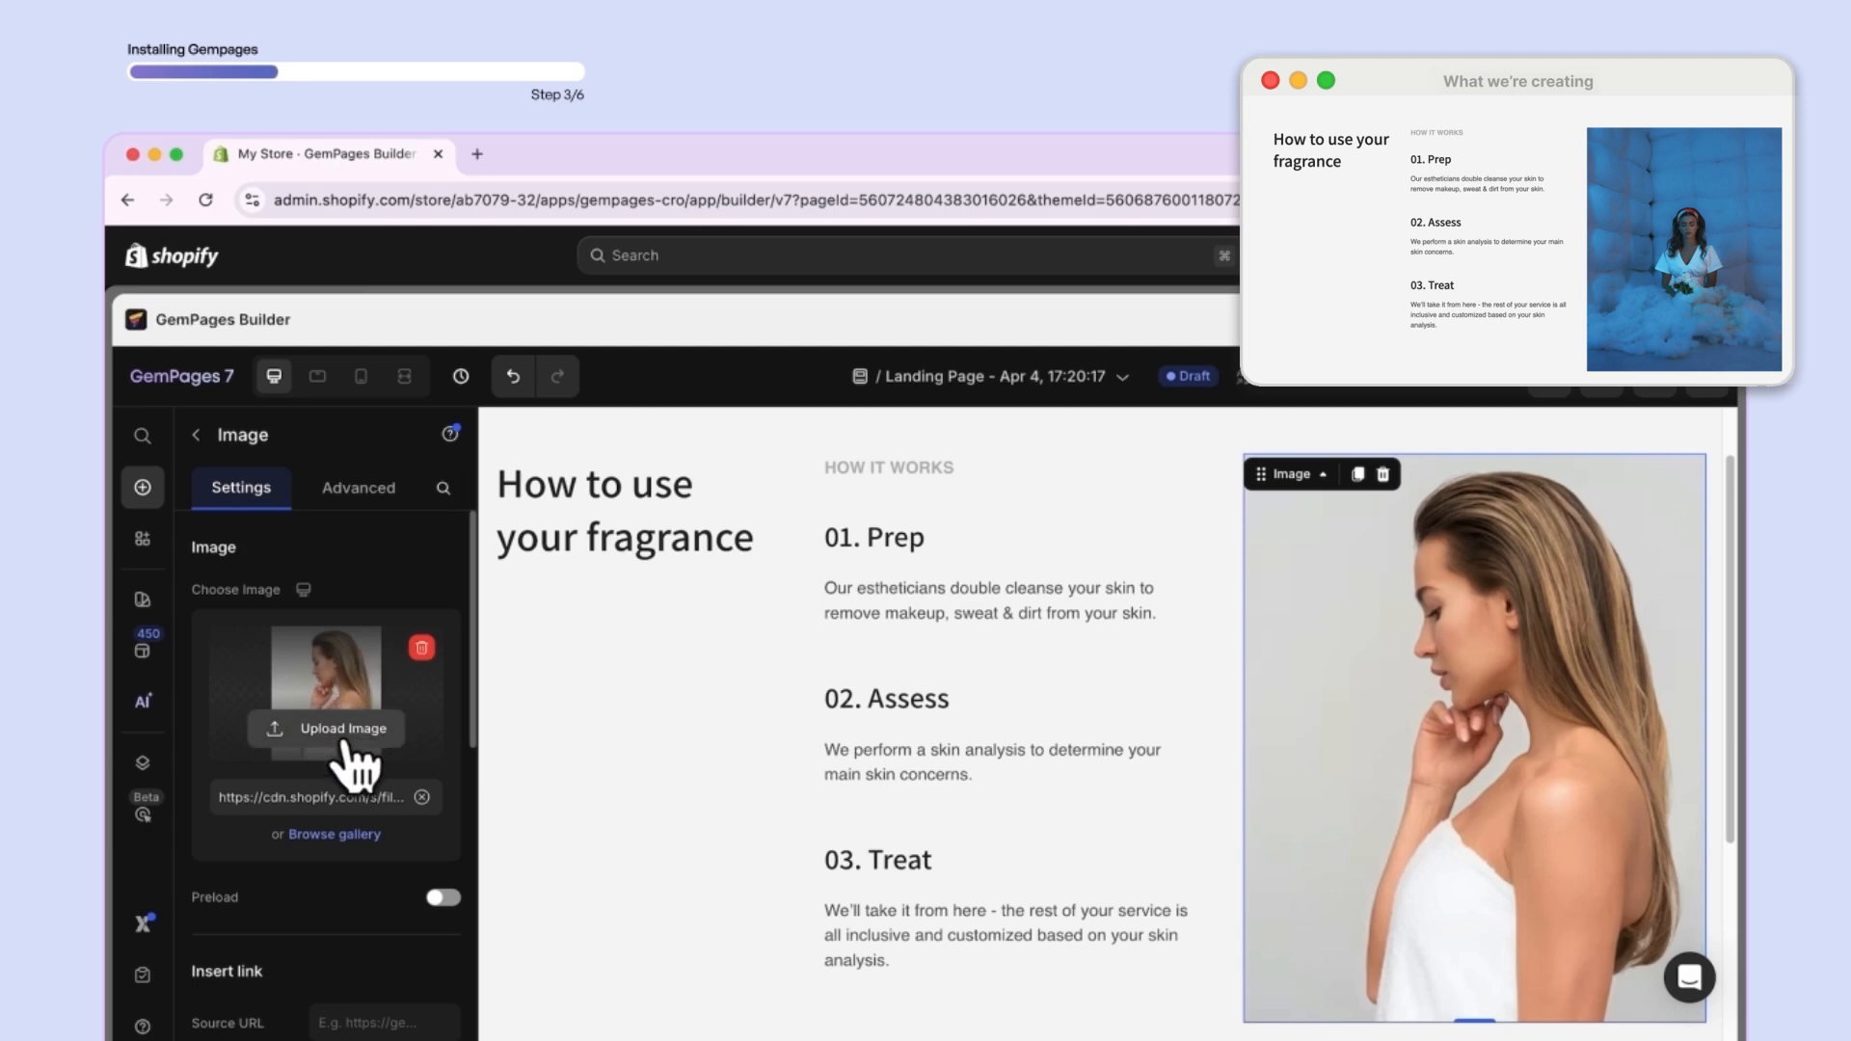
left_click(349, 835)
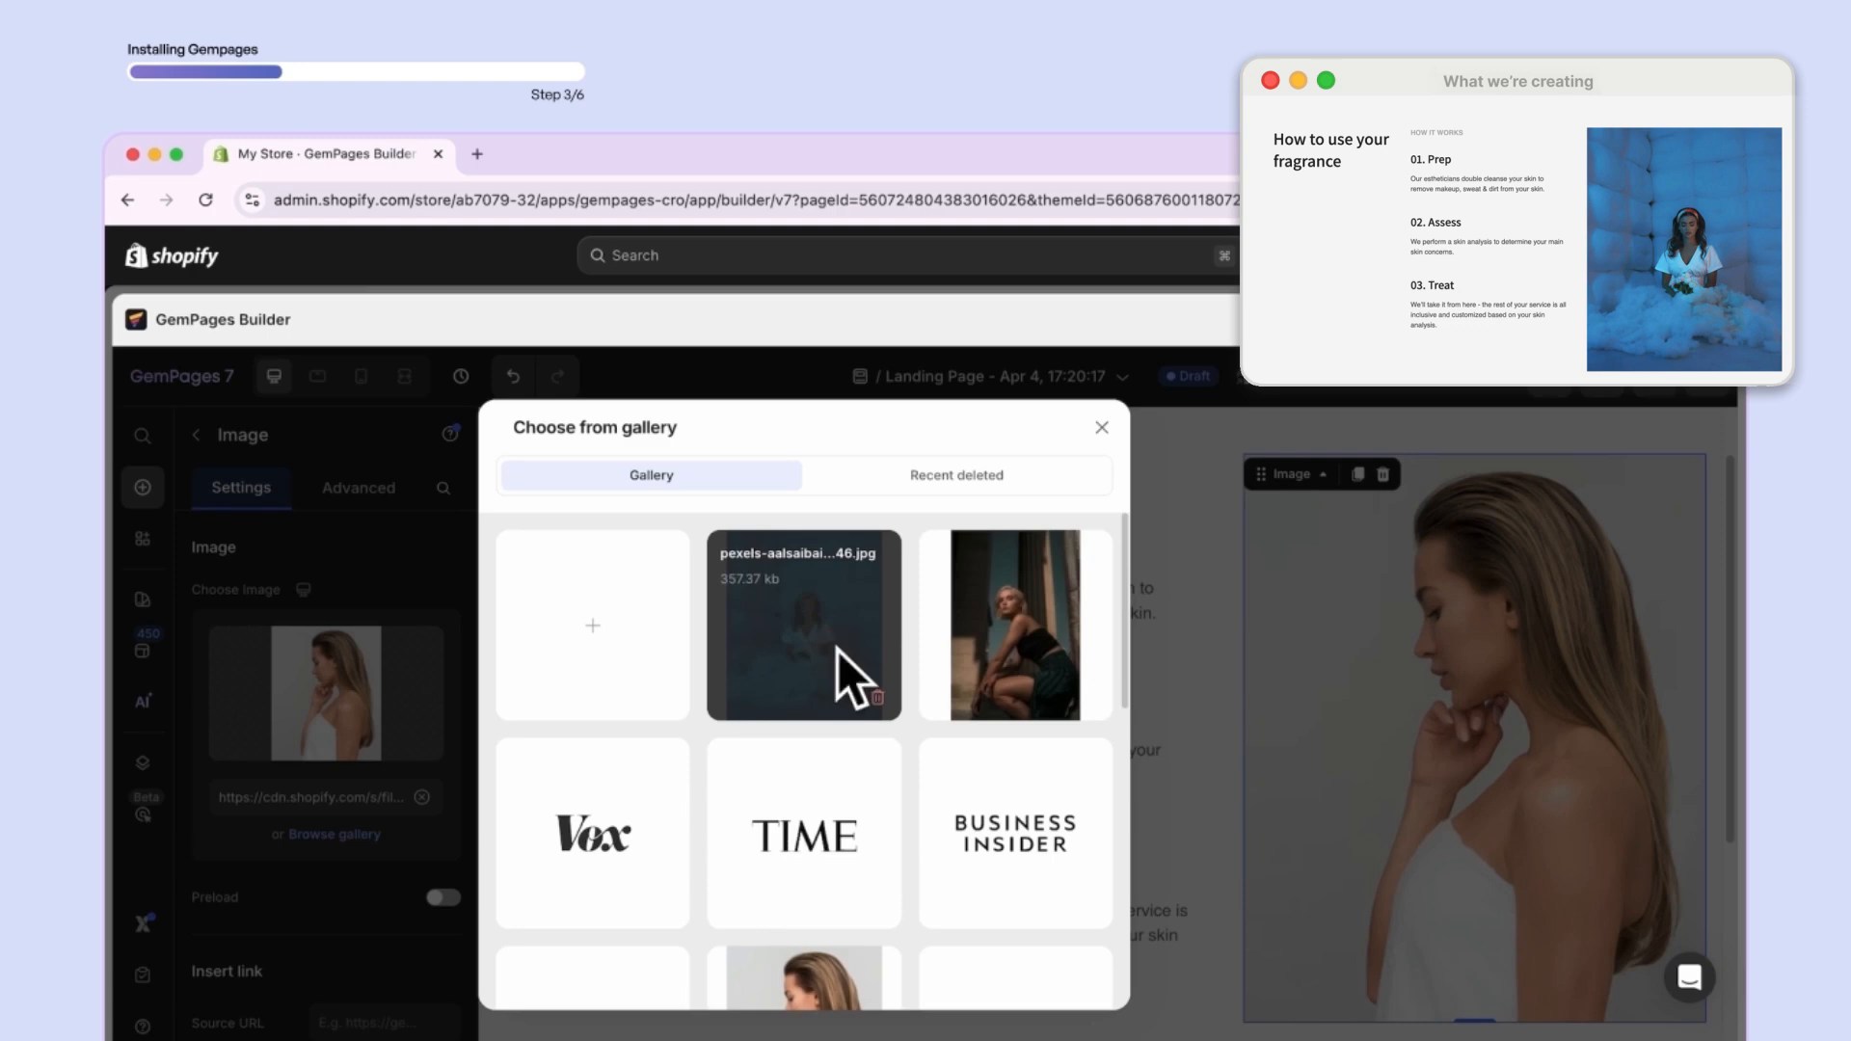
left_click(840, 657)
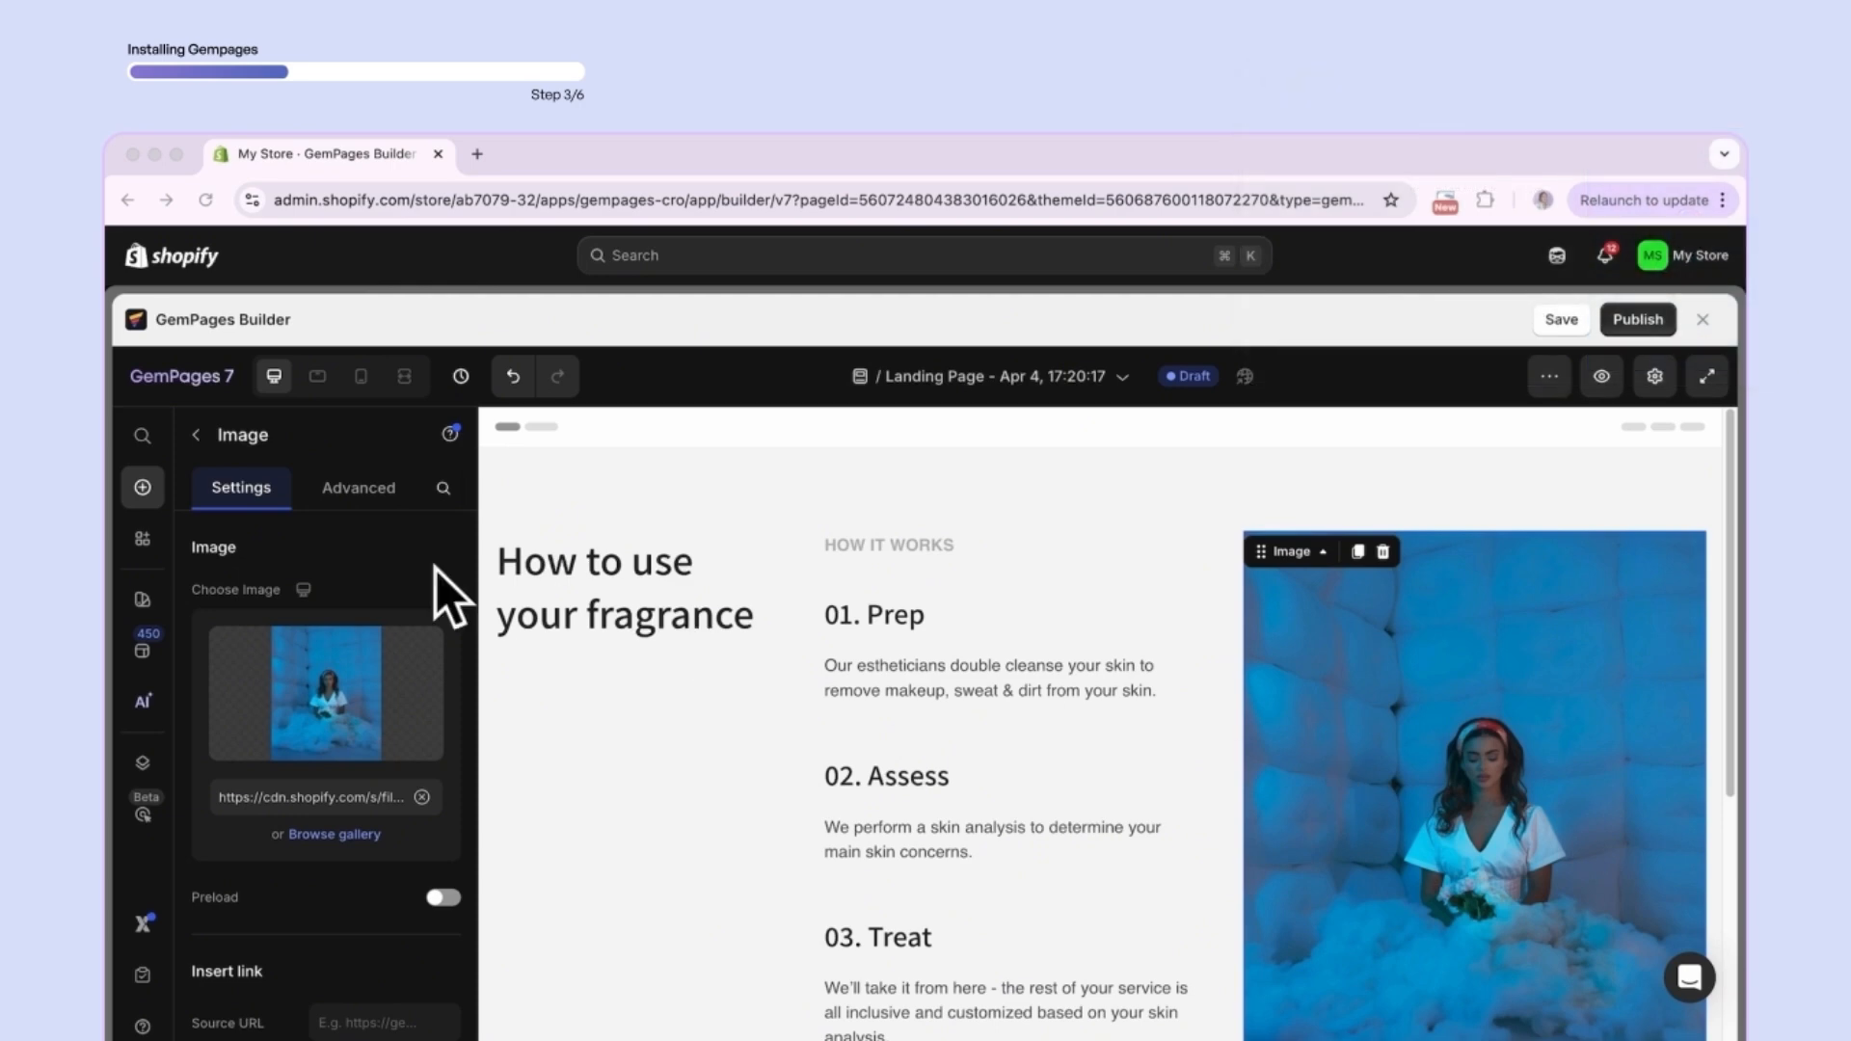
left_click(143, 489)
left_click(142, 490)
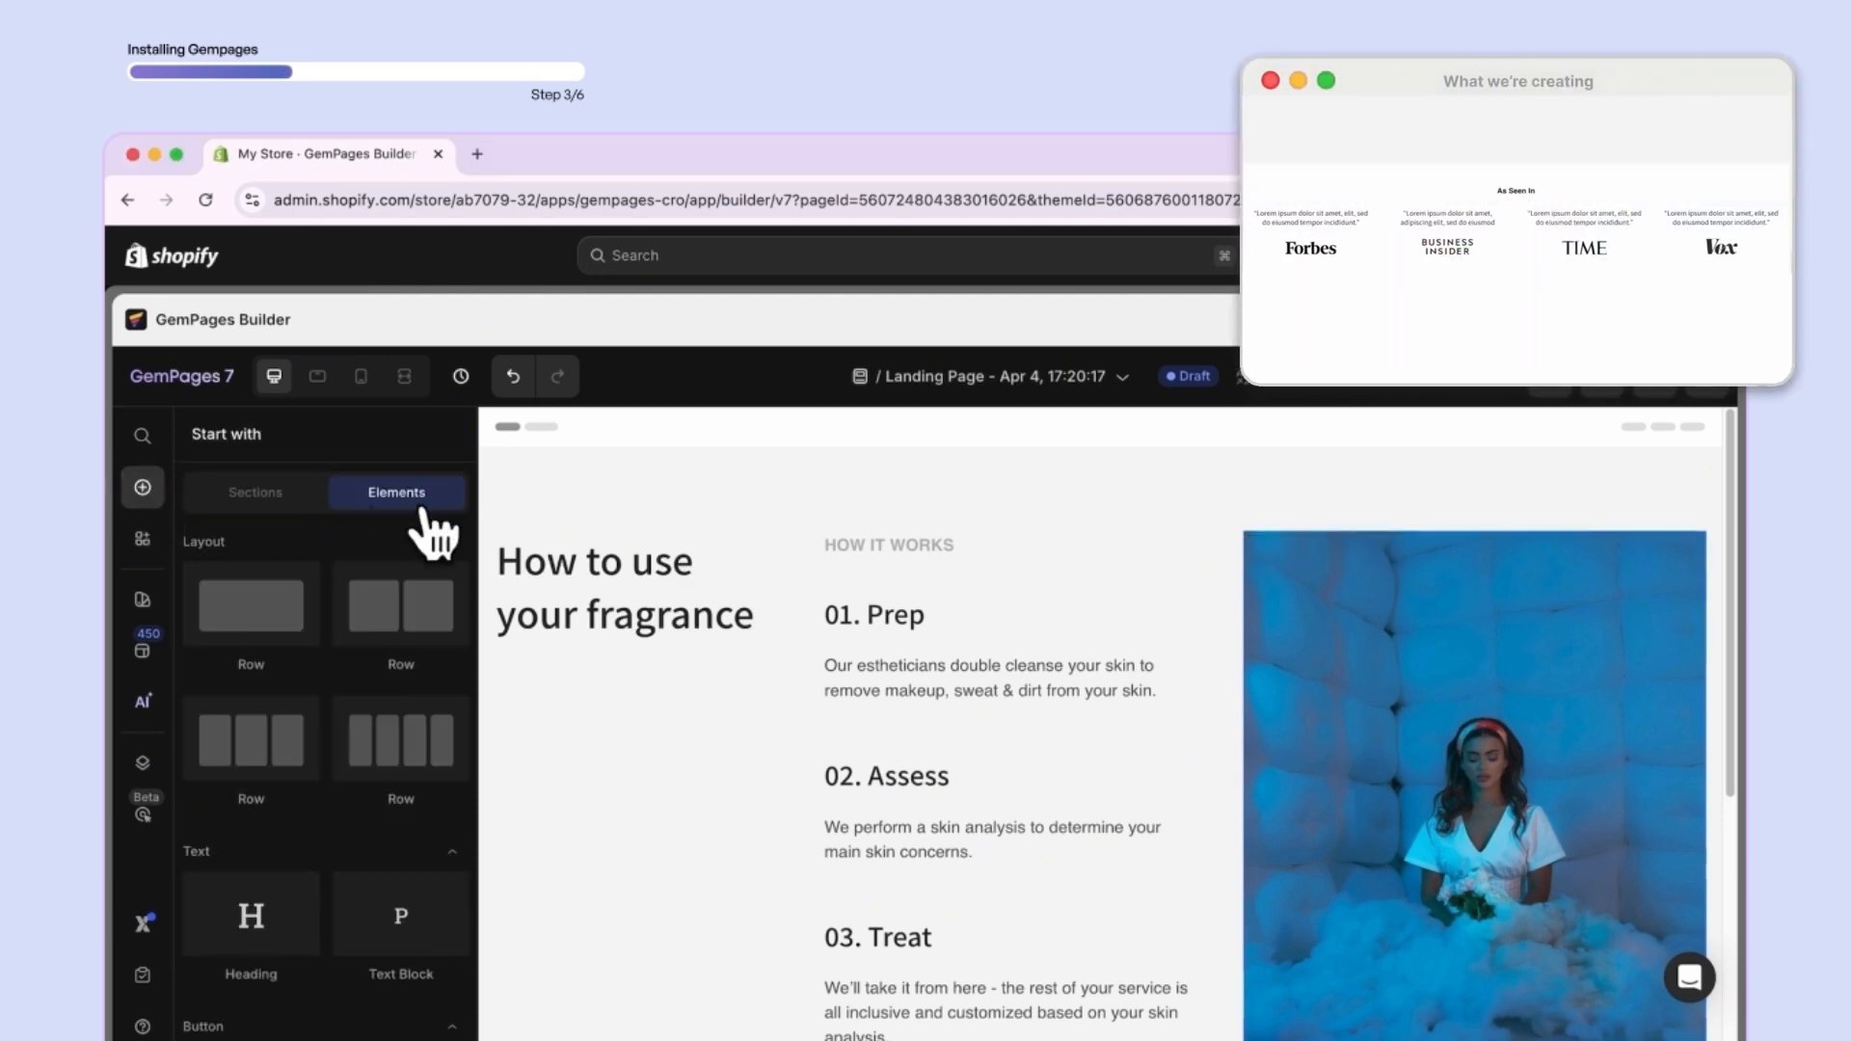
- Drag the Brands press-logo template with Forbes, Business Insider, TIME and Vox onto the page
left_click(248, 500)
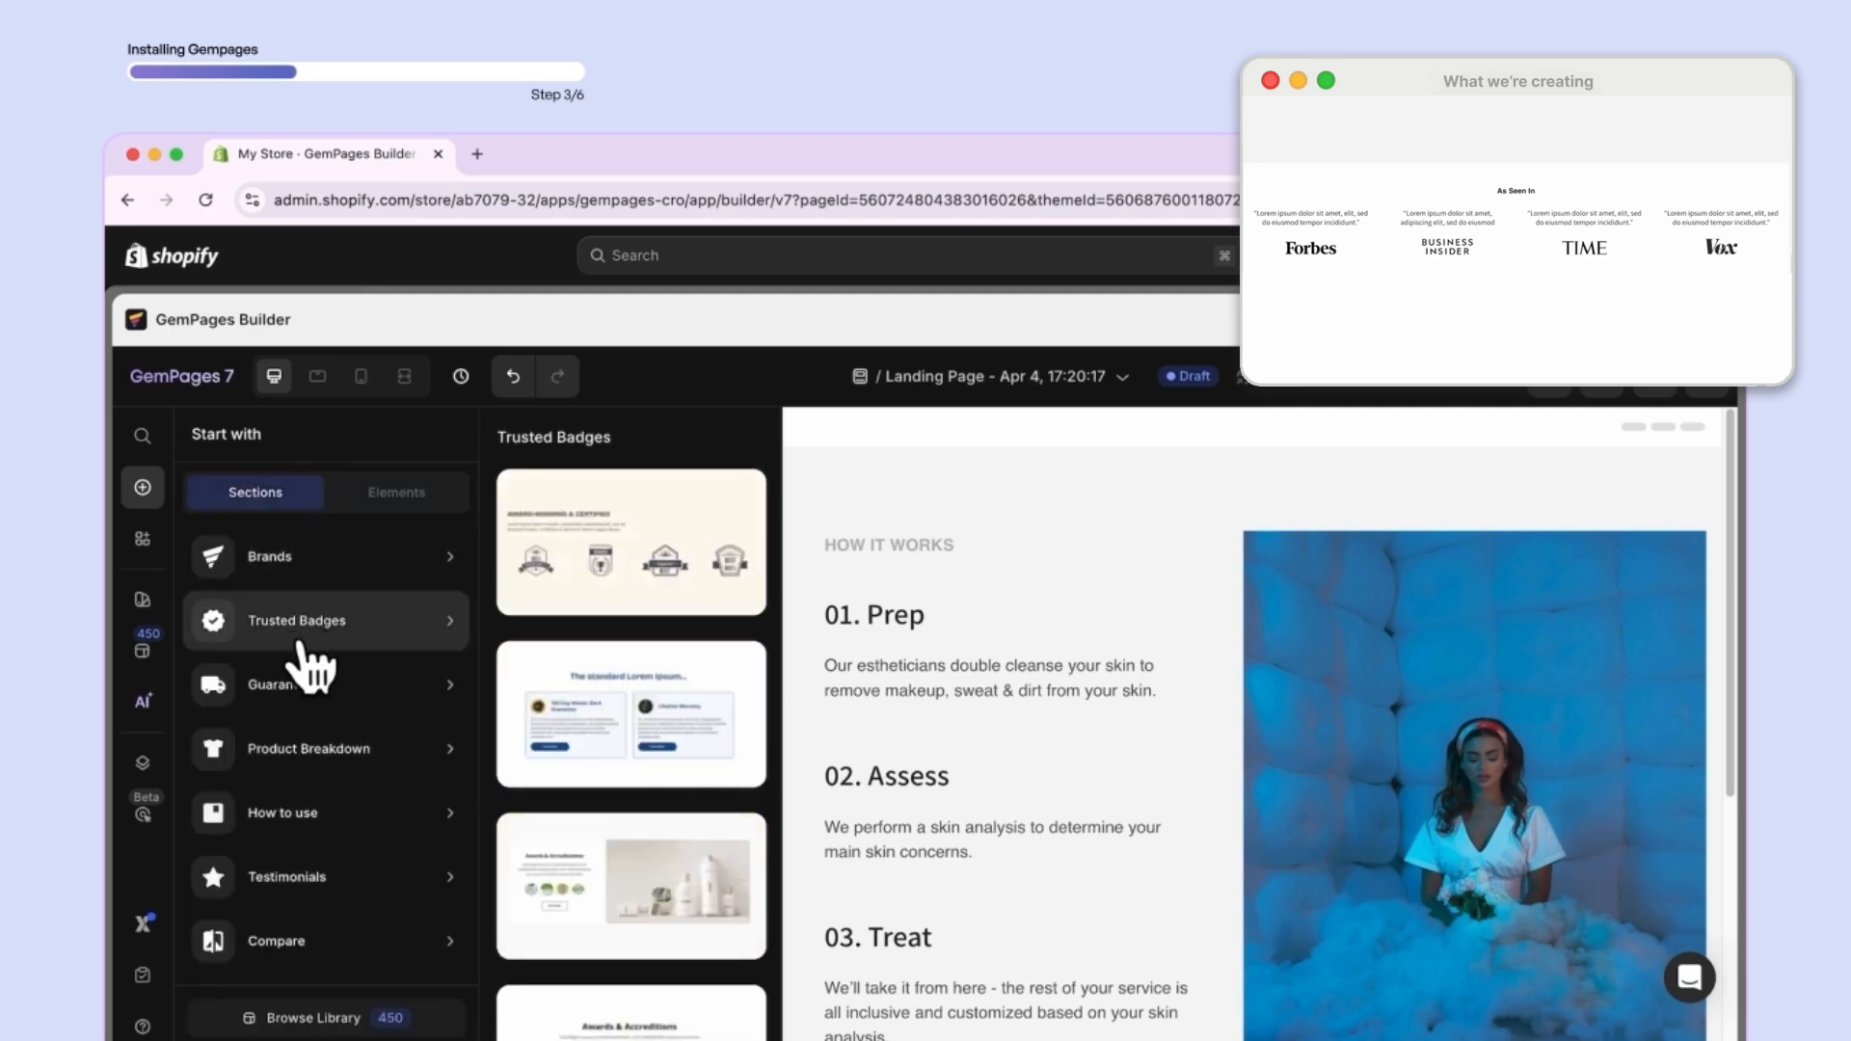
scroll(308, 800, "up", 3)
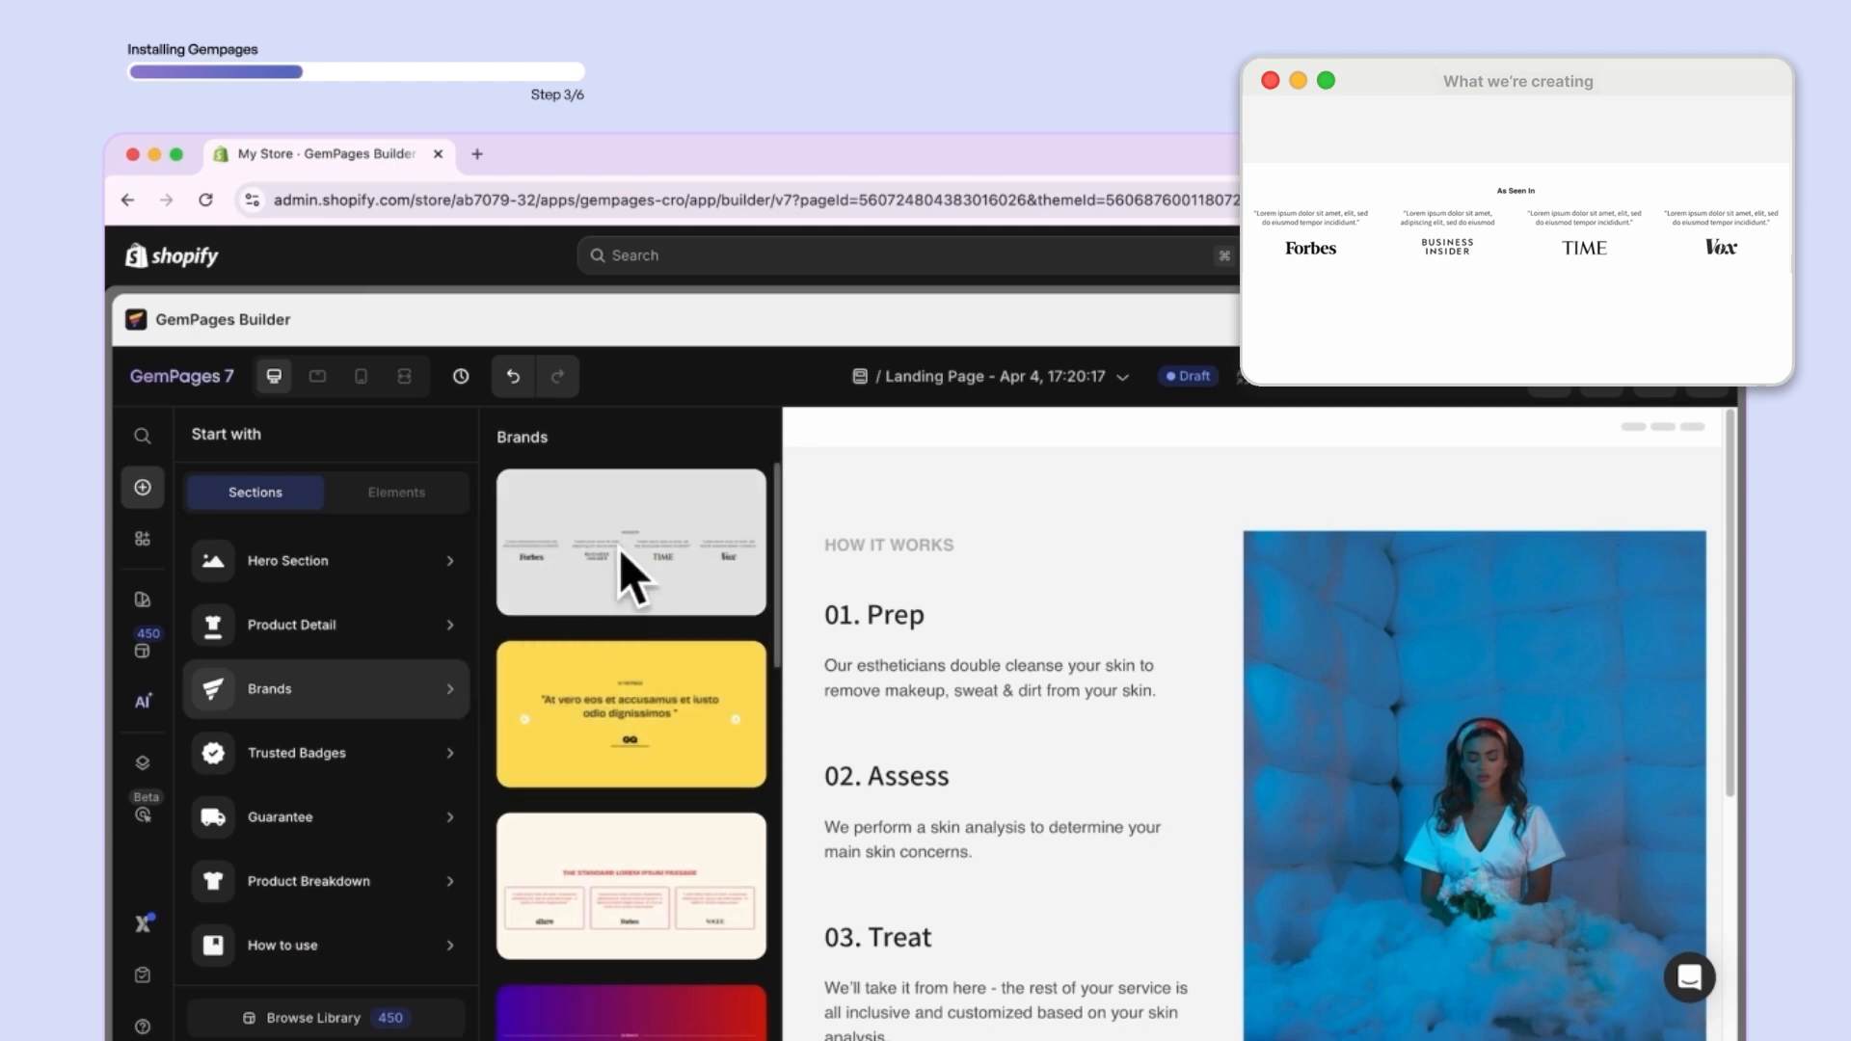
left_click_drag(608, 574, 1046, 778)
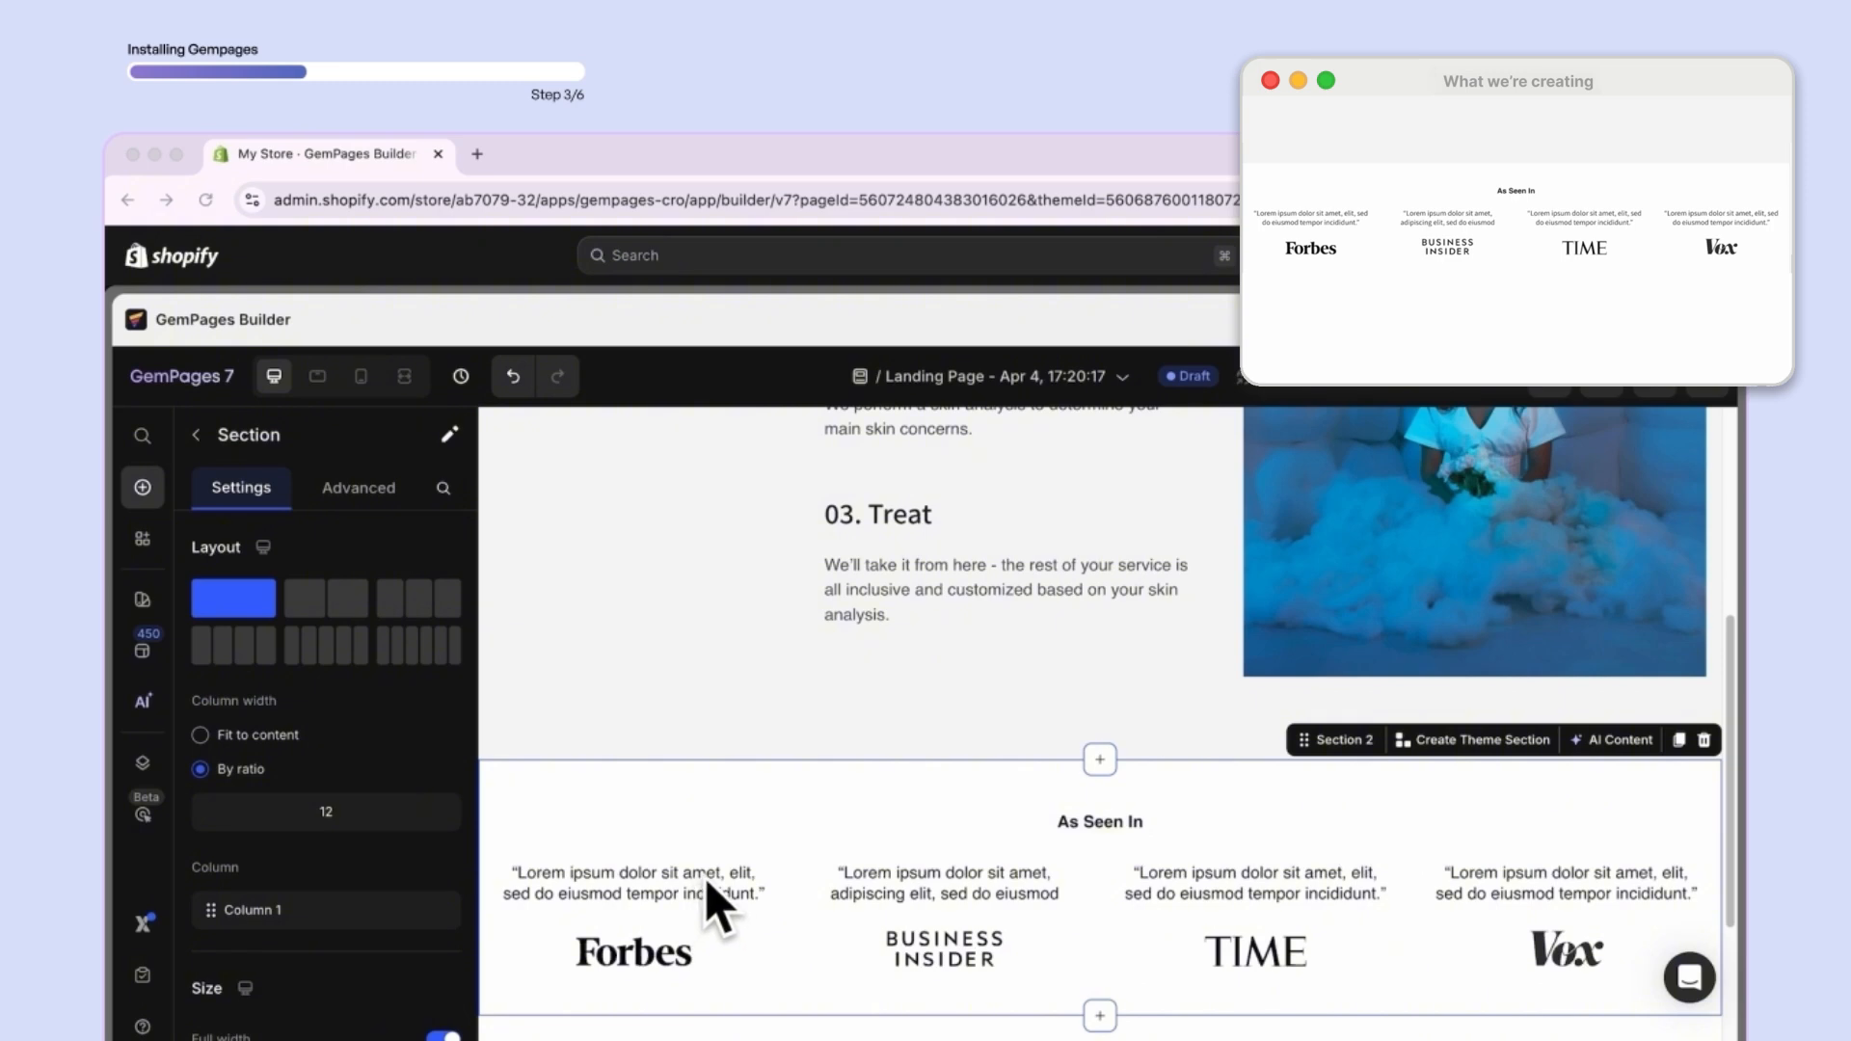
- Set the first quote's font to Assistant and copy it
left_click(647, 889)
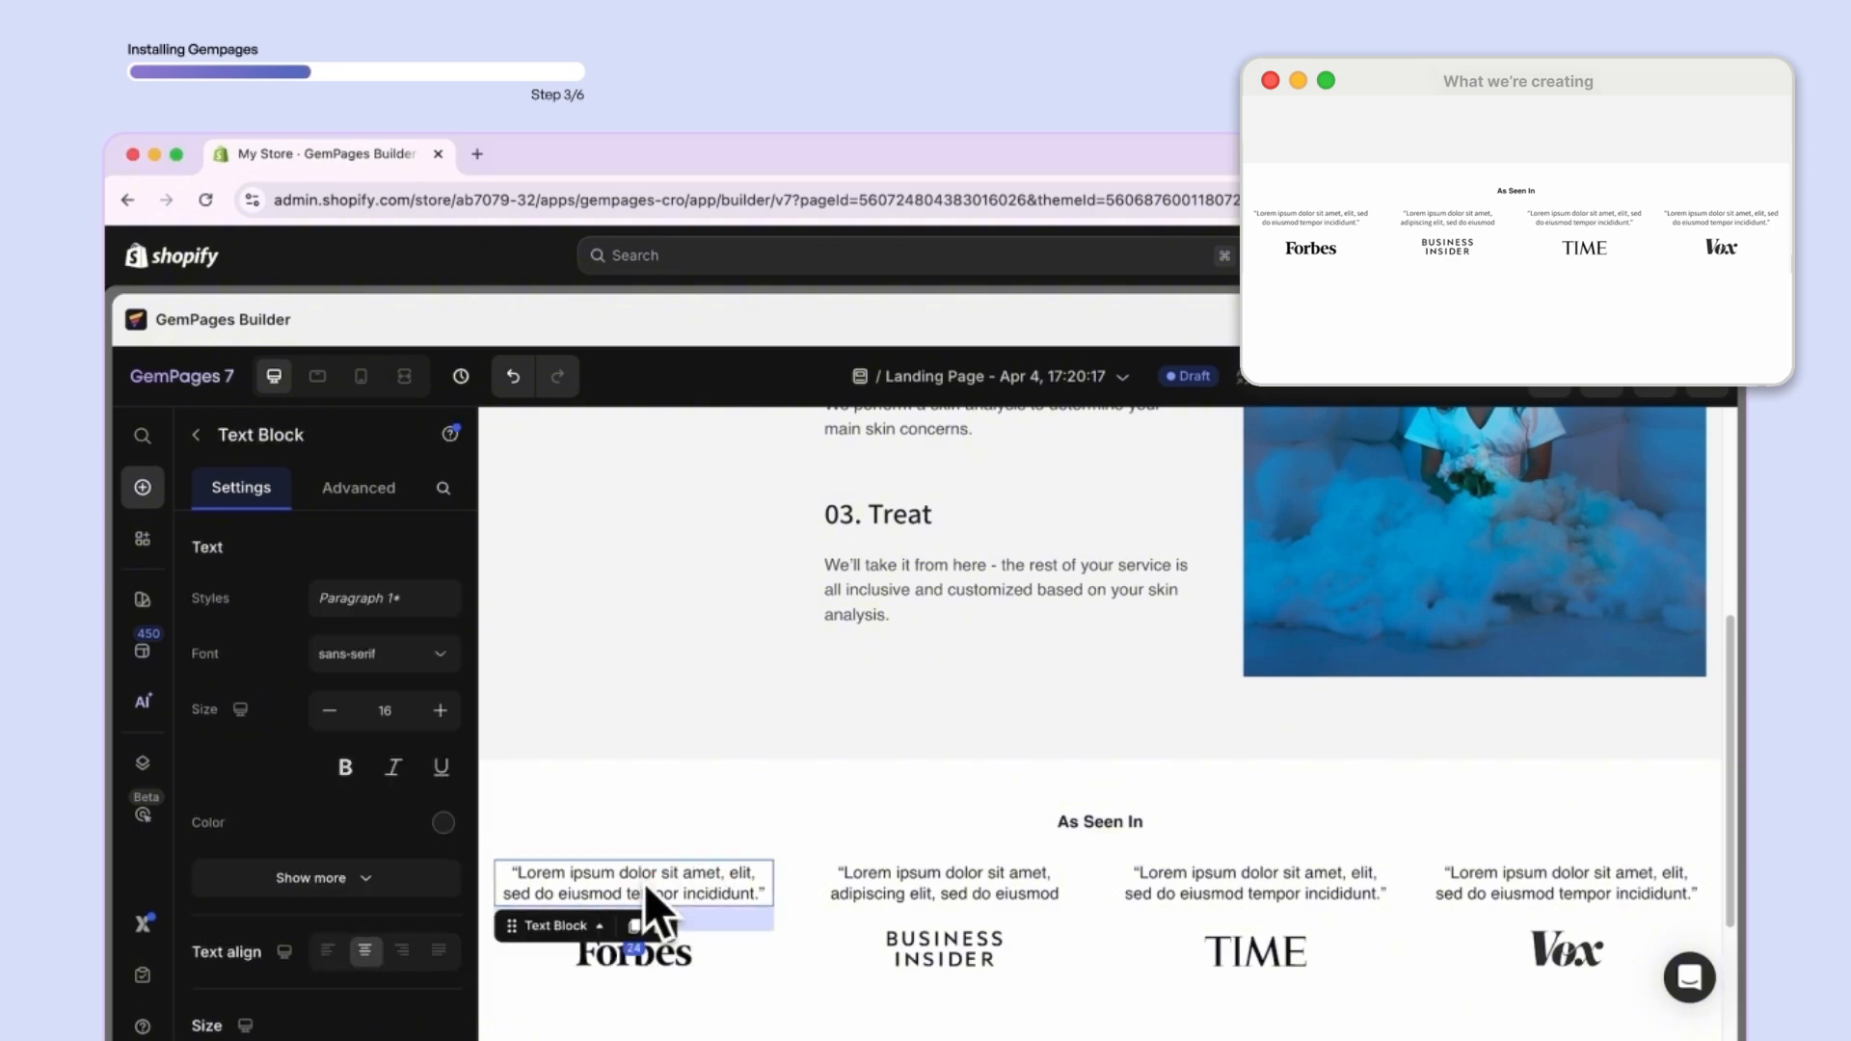
left_click(383, 653)
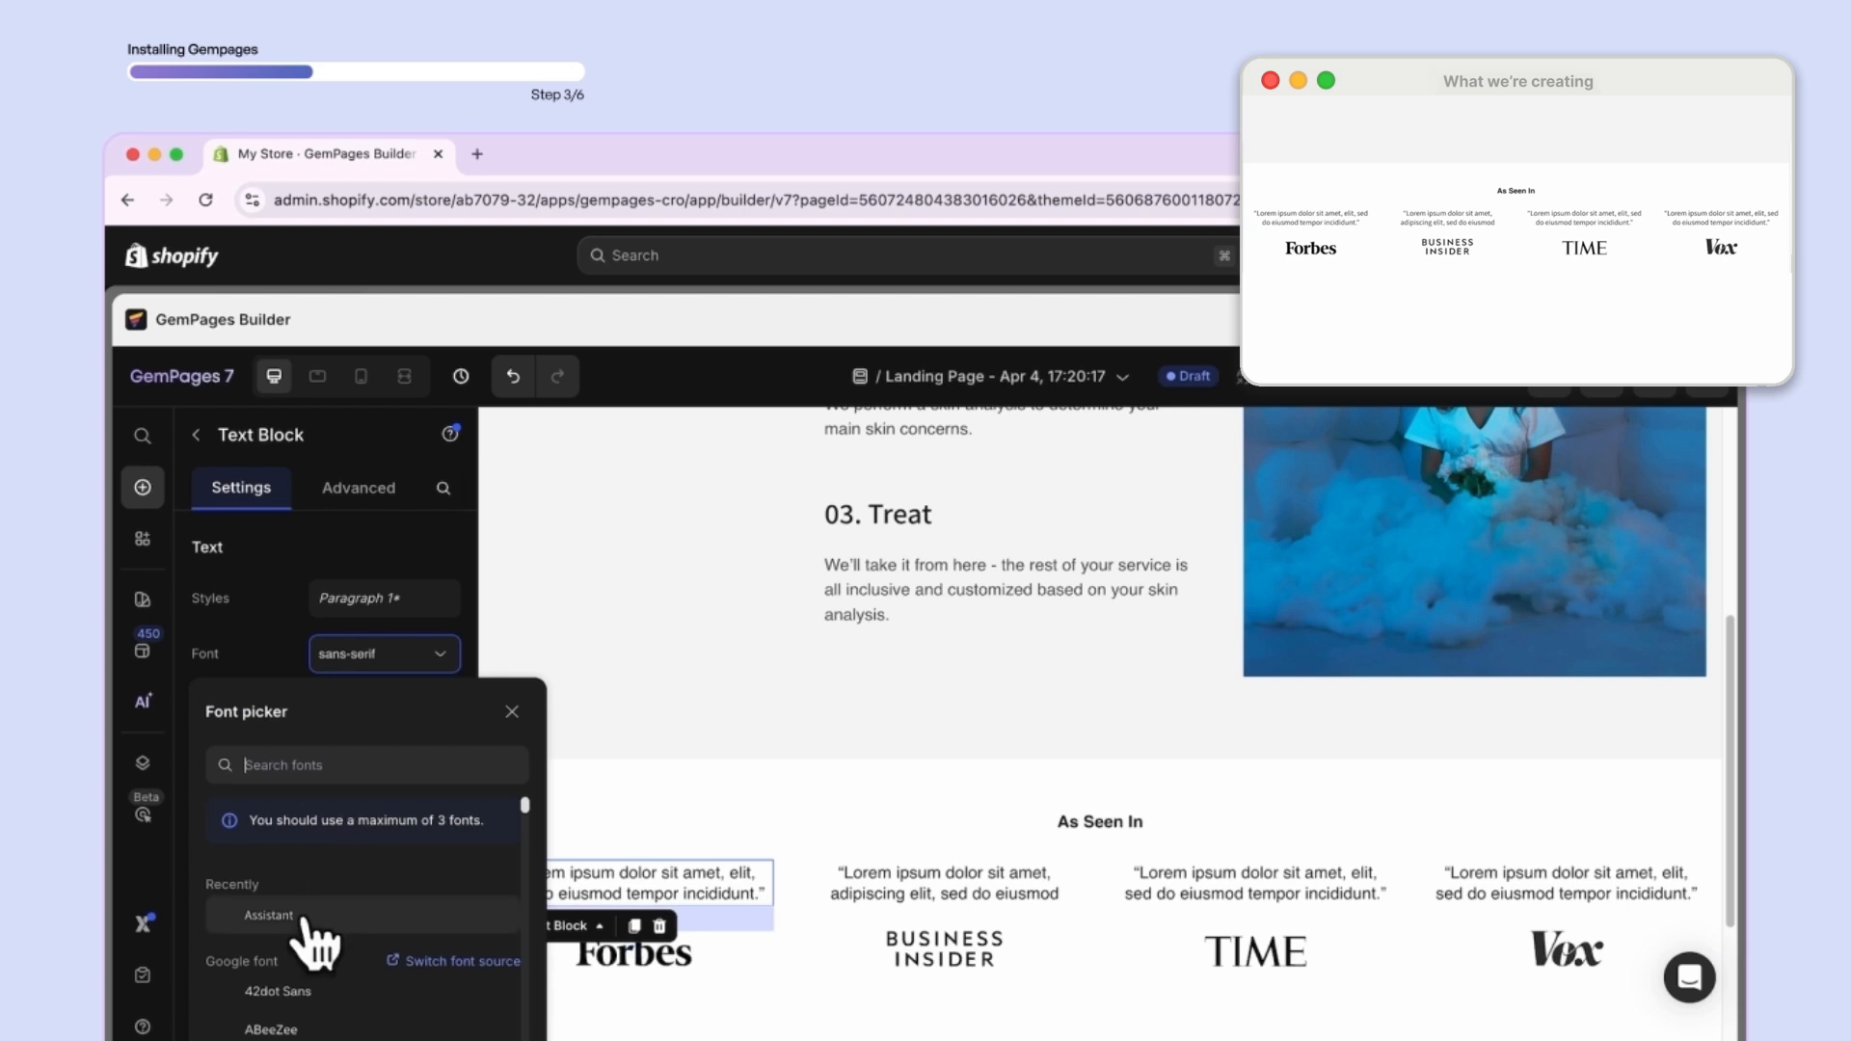
left_click(306, 919)
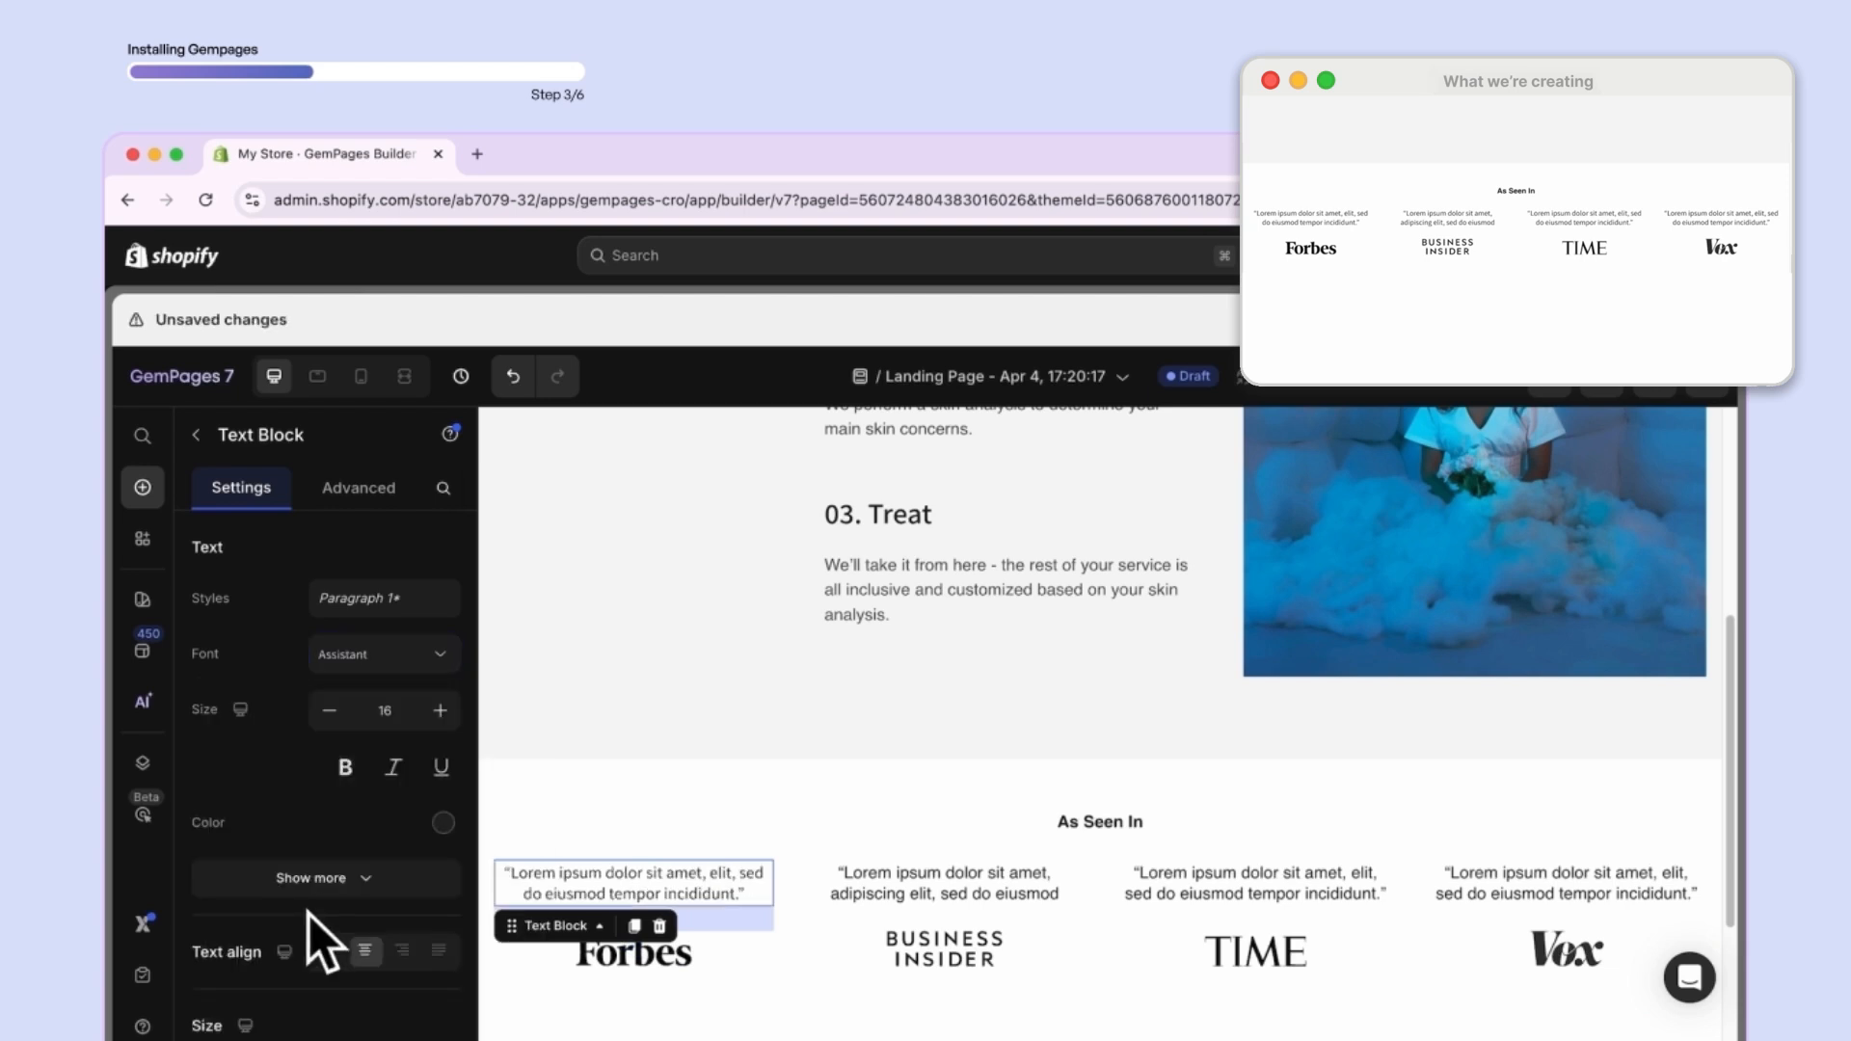
right_click(639, 875)
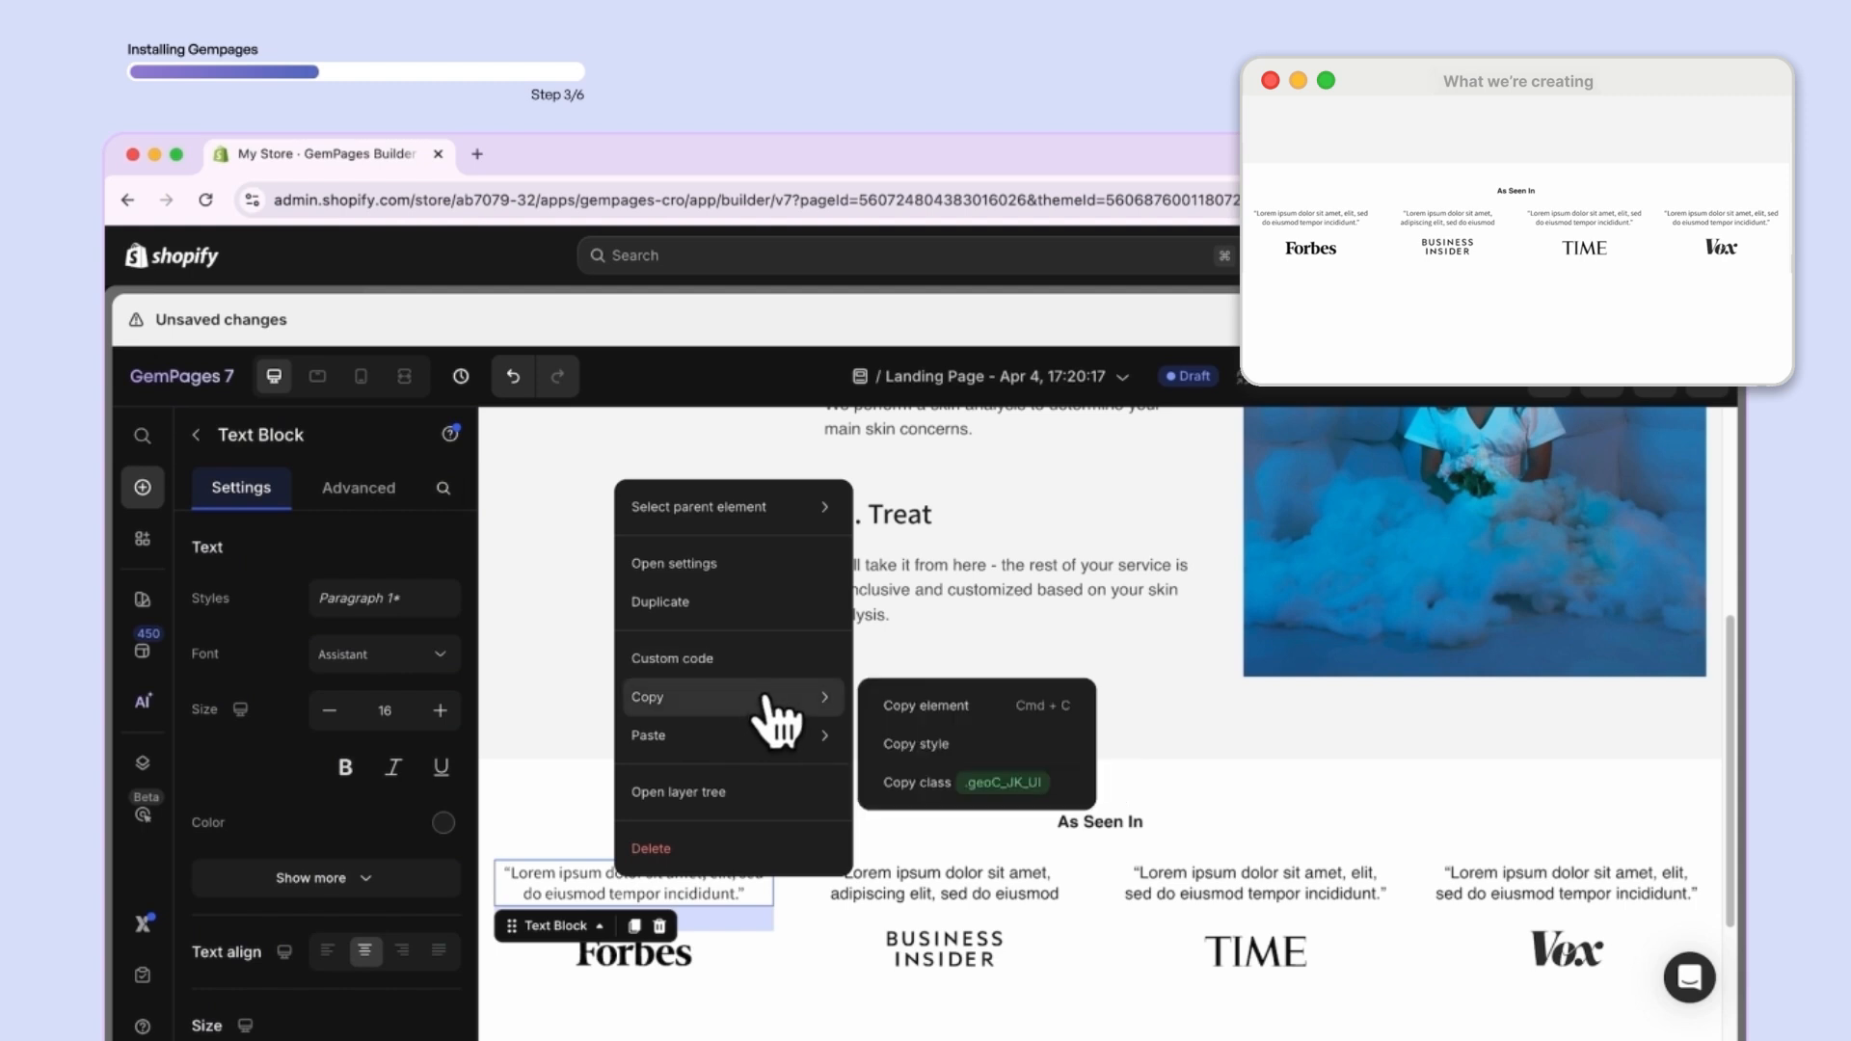
left_click(925, 756)
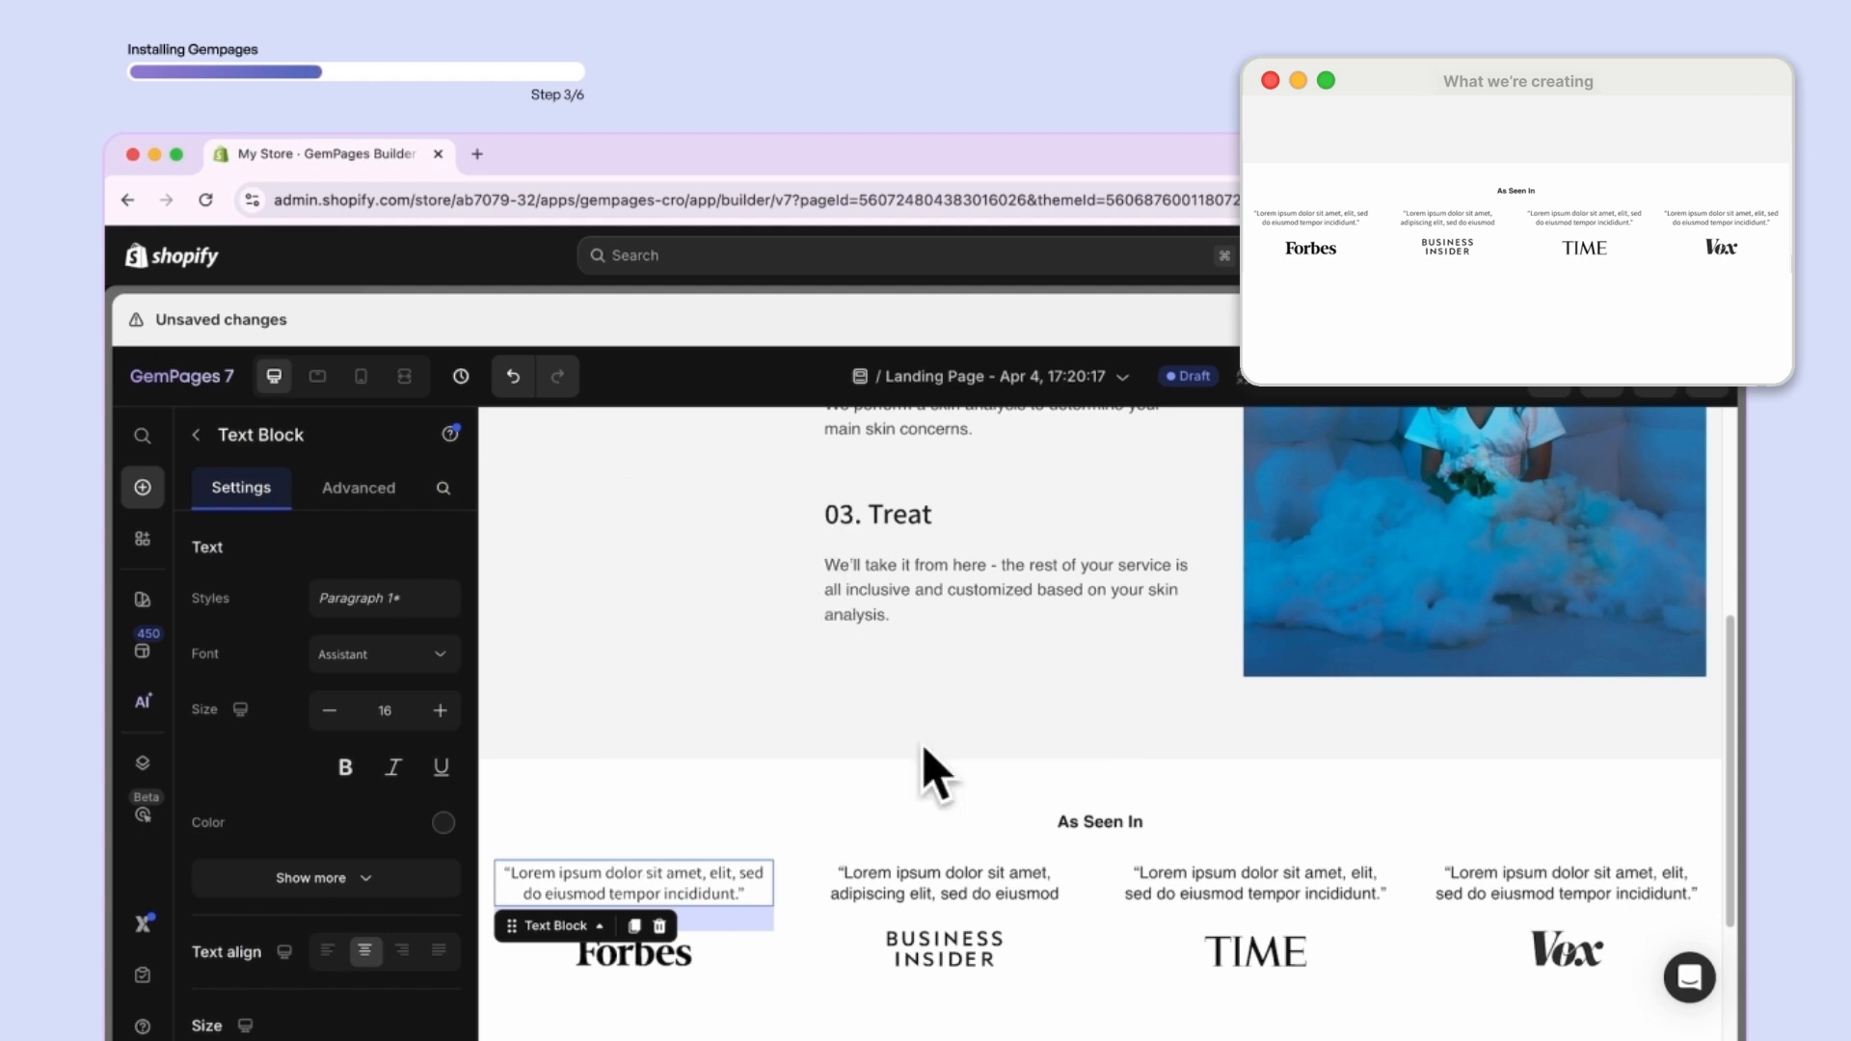
- Paste the copied style onto the Business Insider, TIME and Vox quotes
right_click(944, 877)
mouse_move(1012, 733)
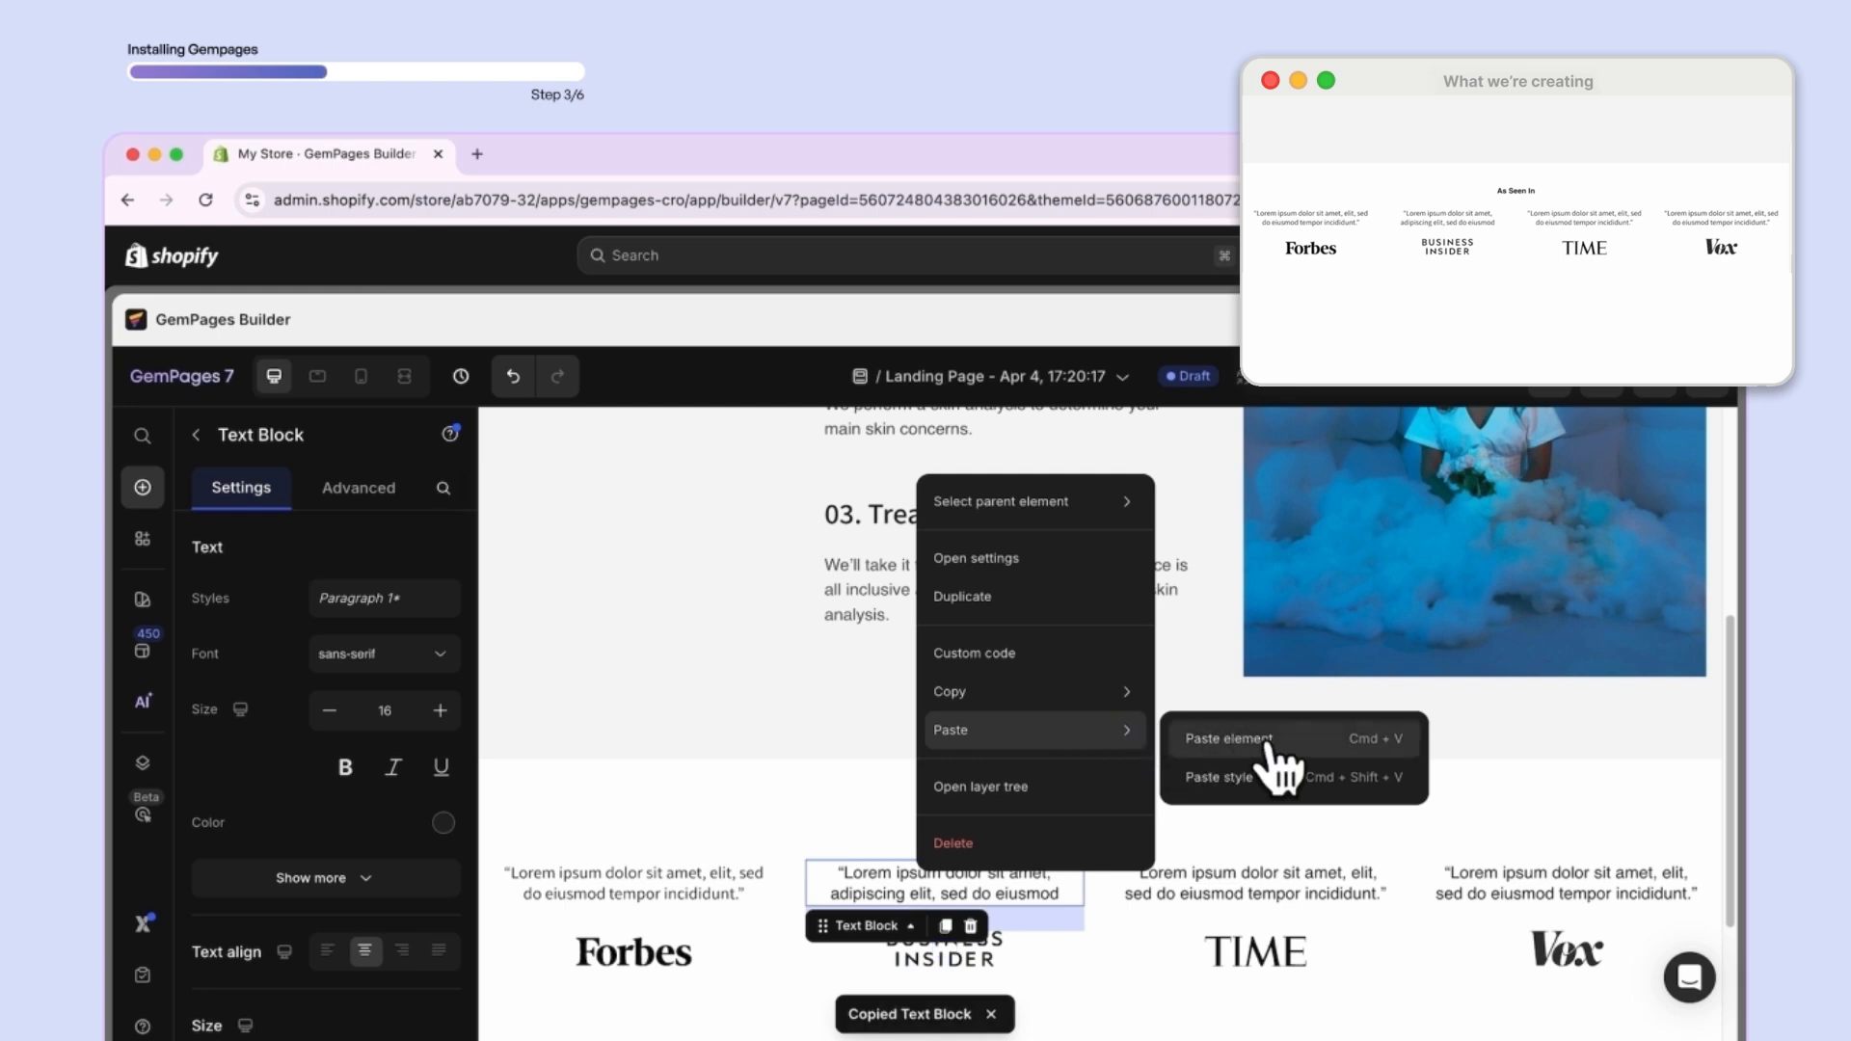
left_click(1253, 781)
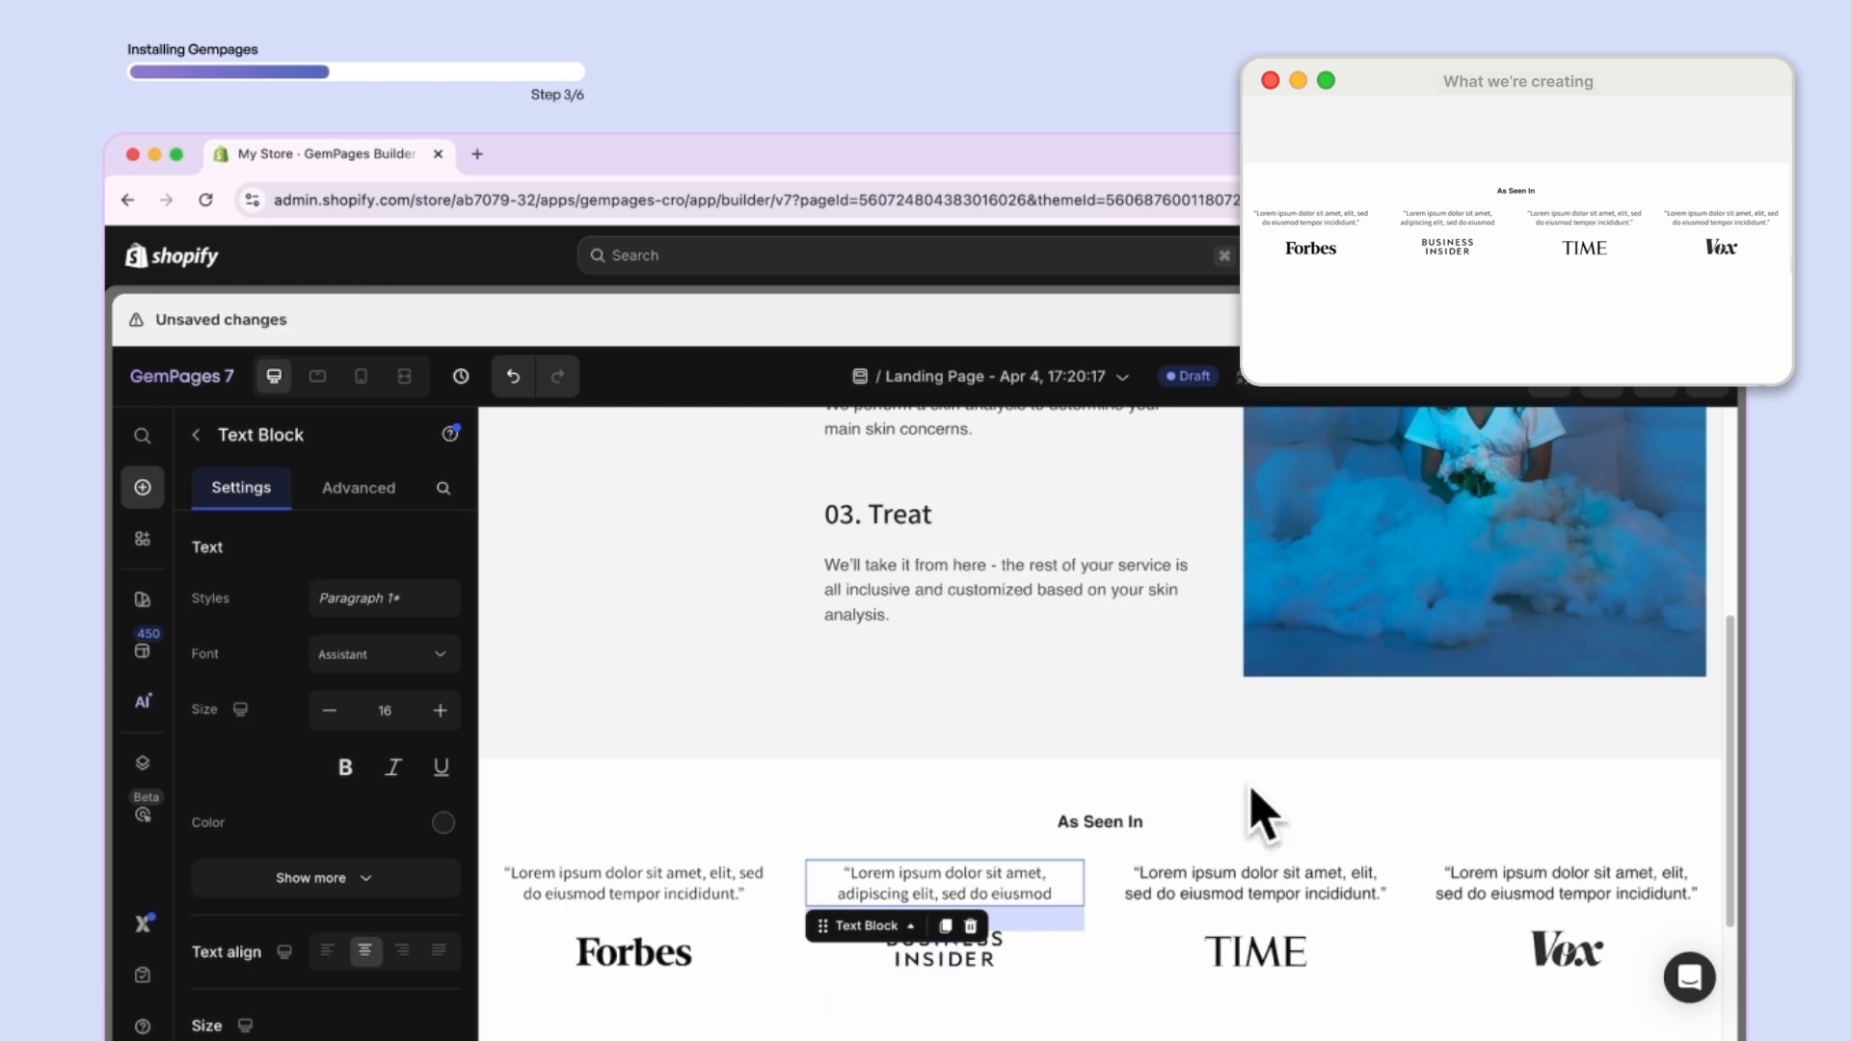
right_click(1275, 904)
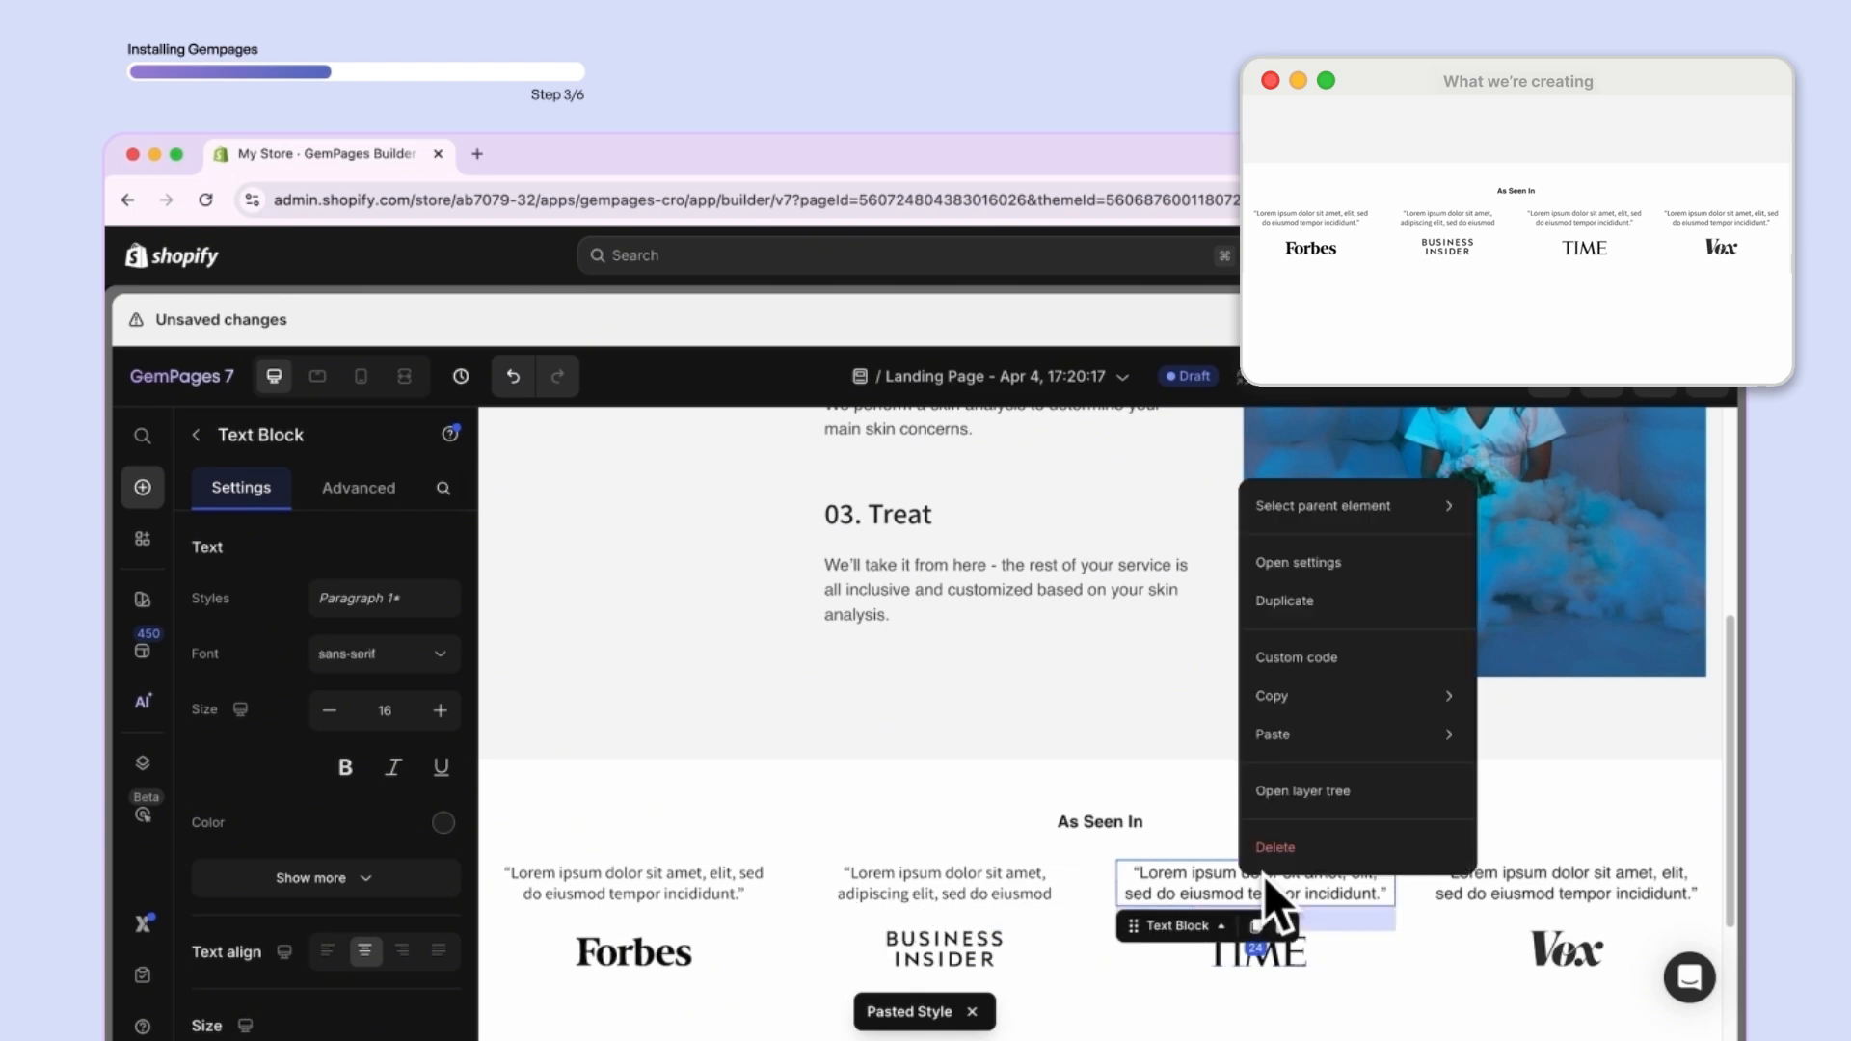
left_click(1557, 781)
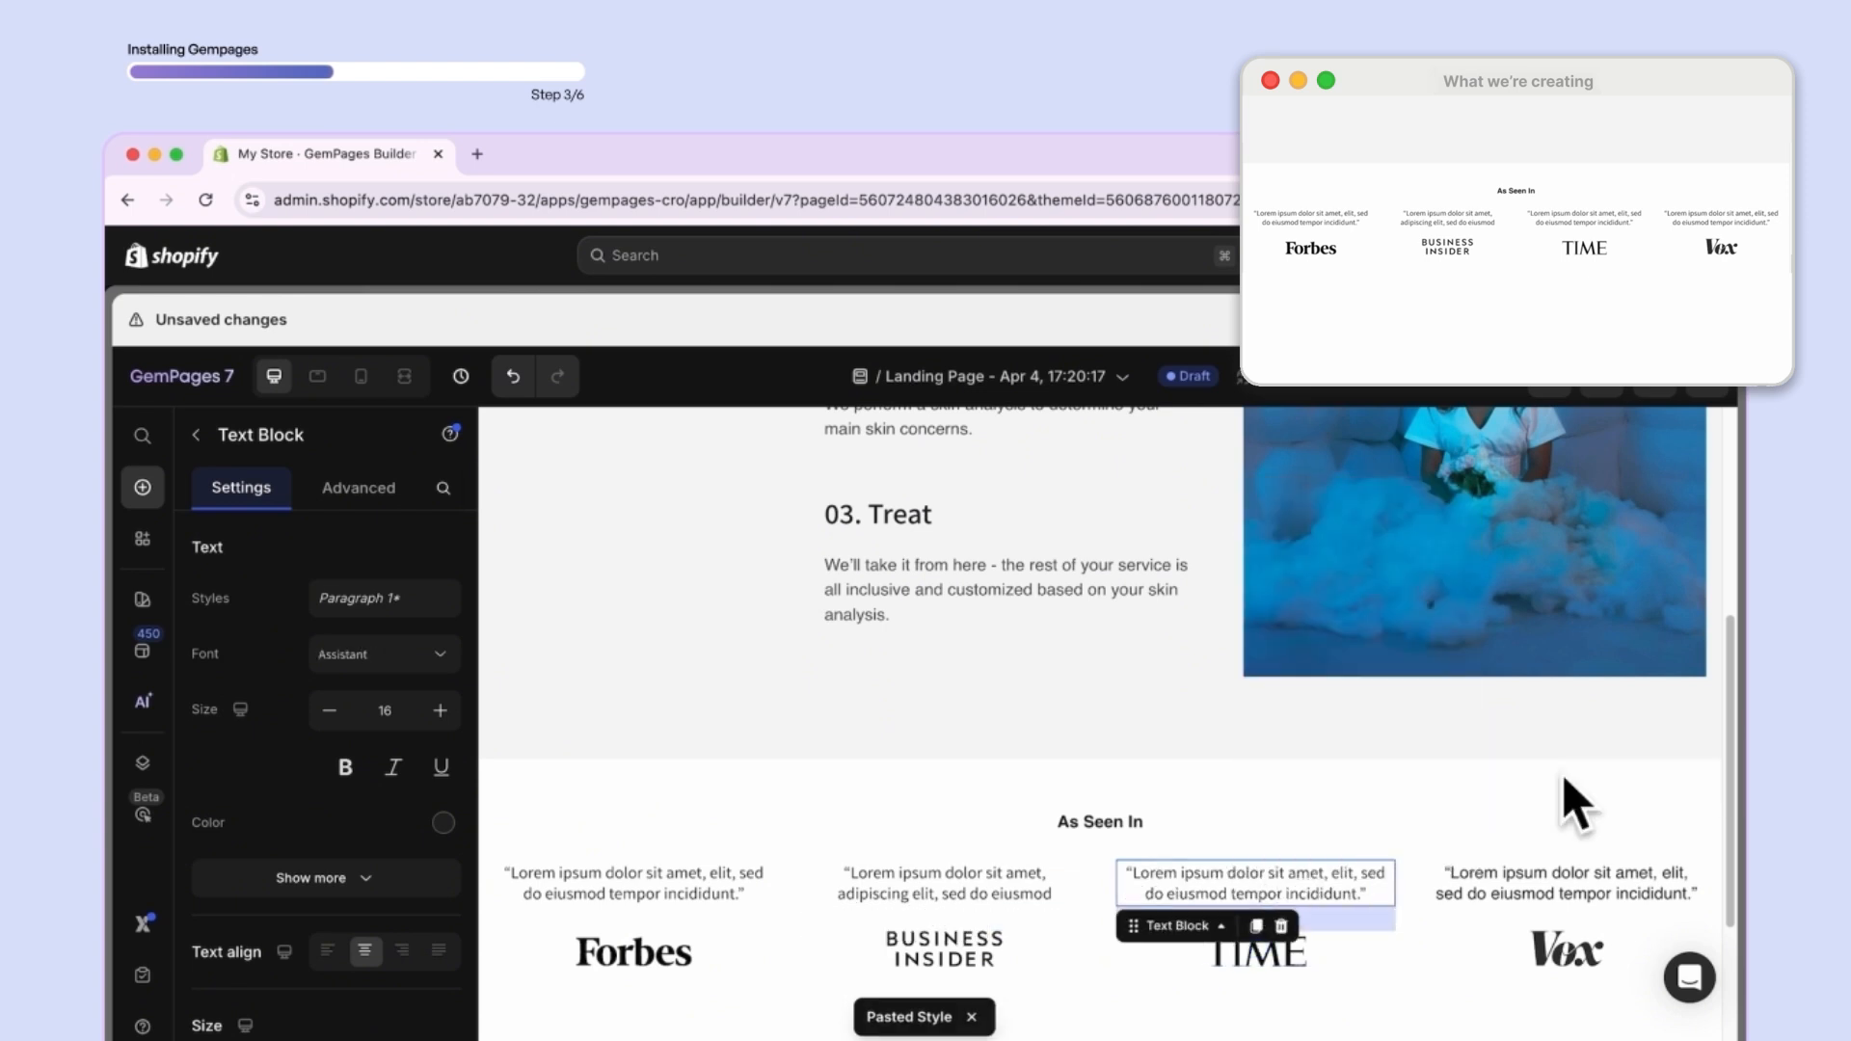
right_click(1563, 872)
mouse_move(1523, 732)
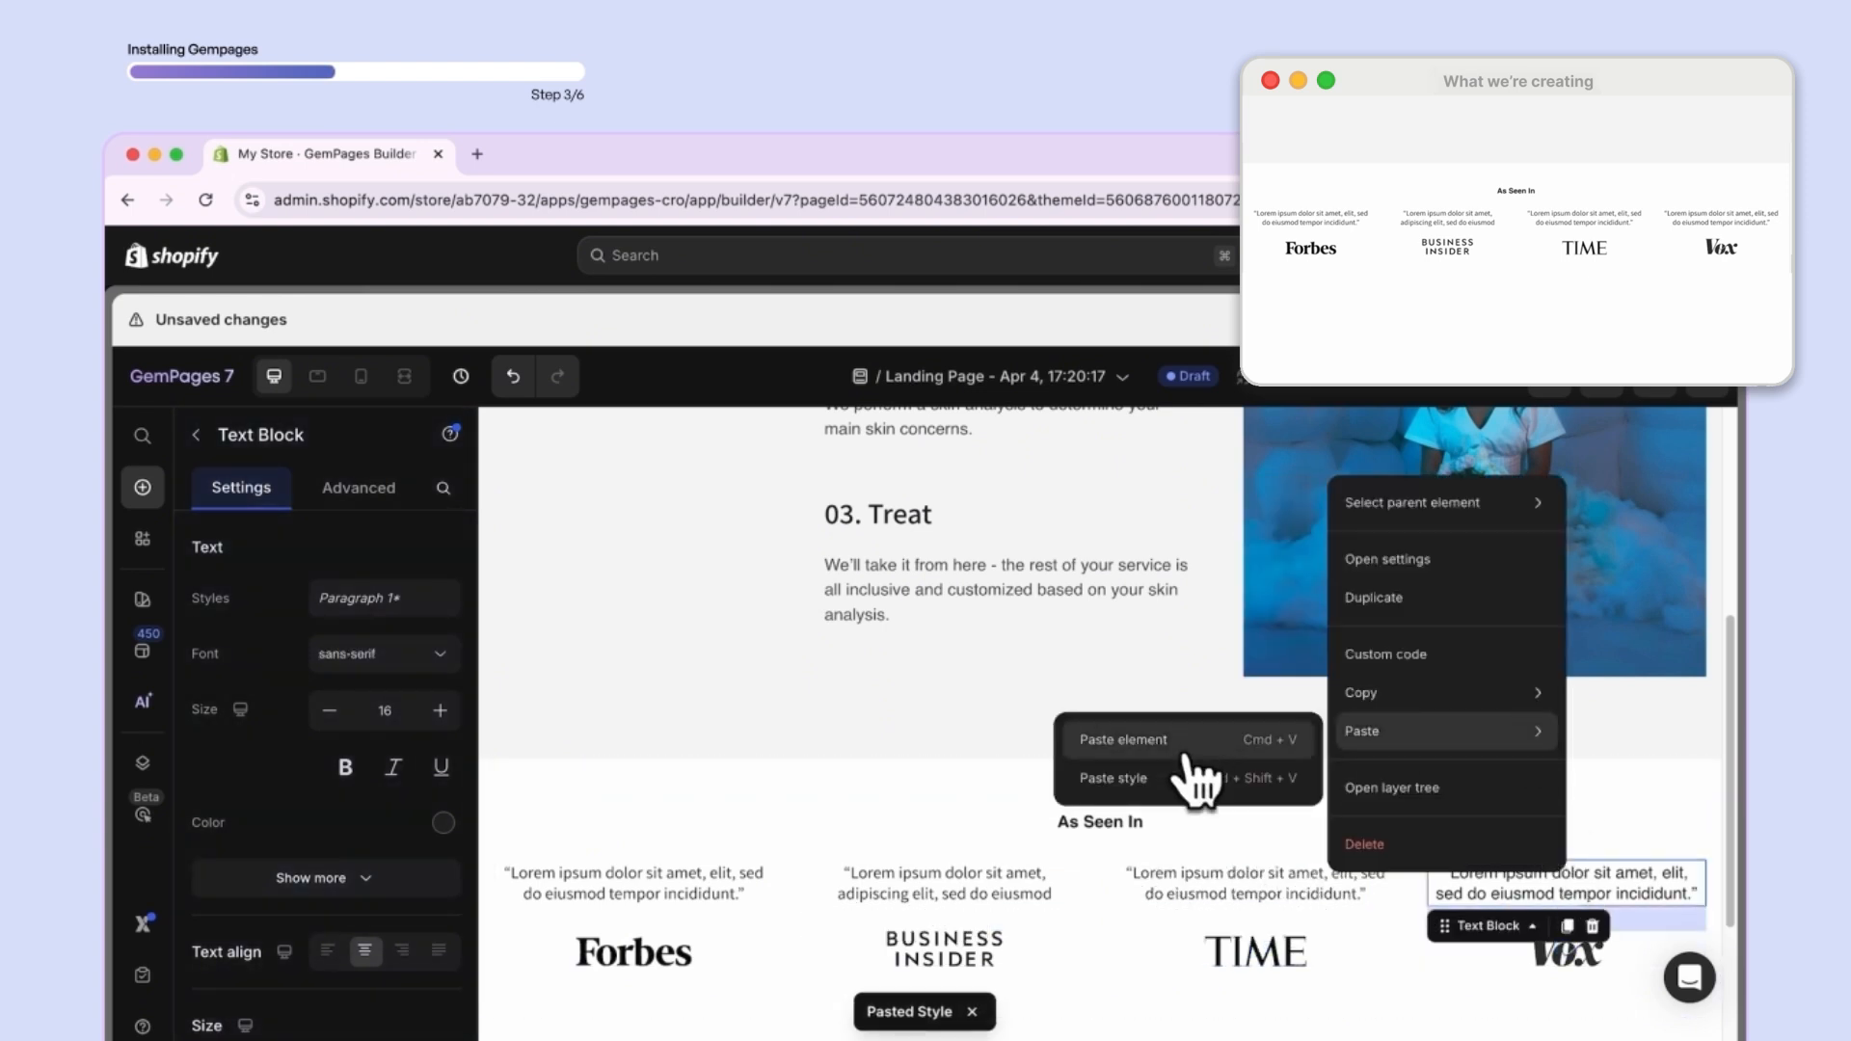
left_click(1220, 786)
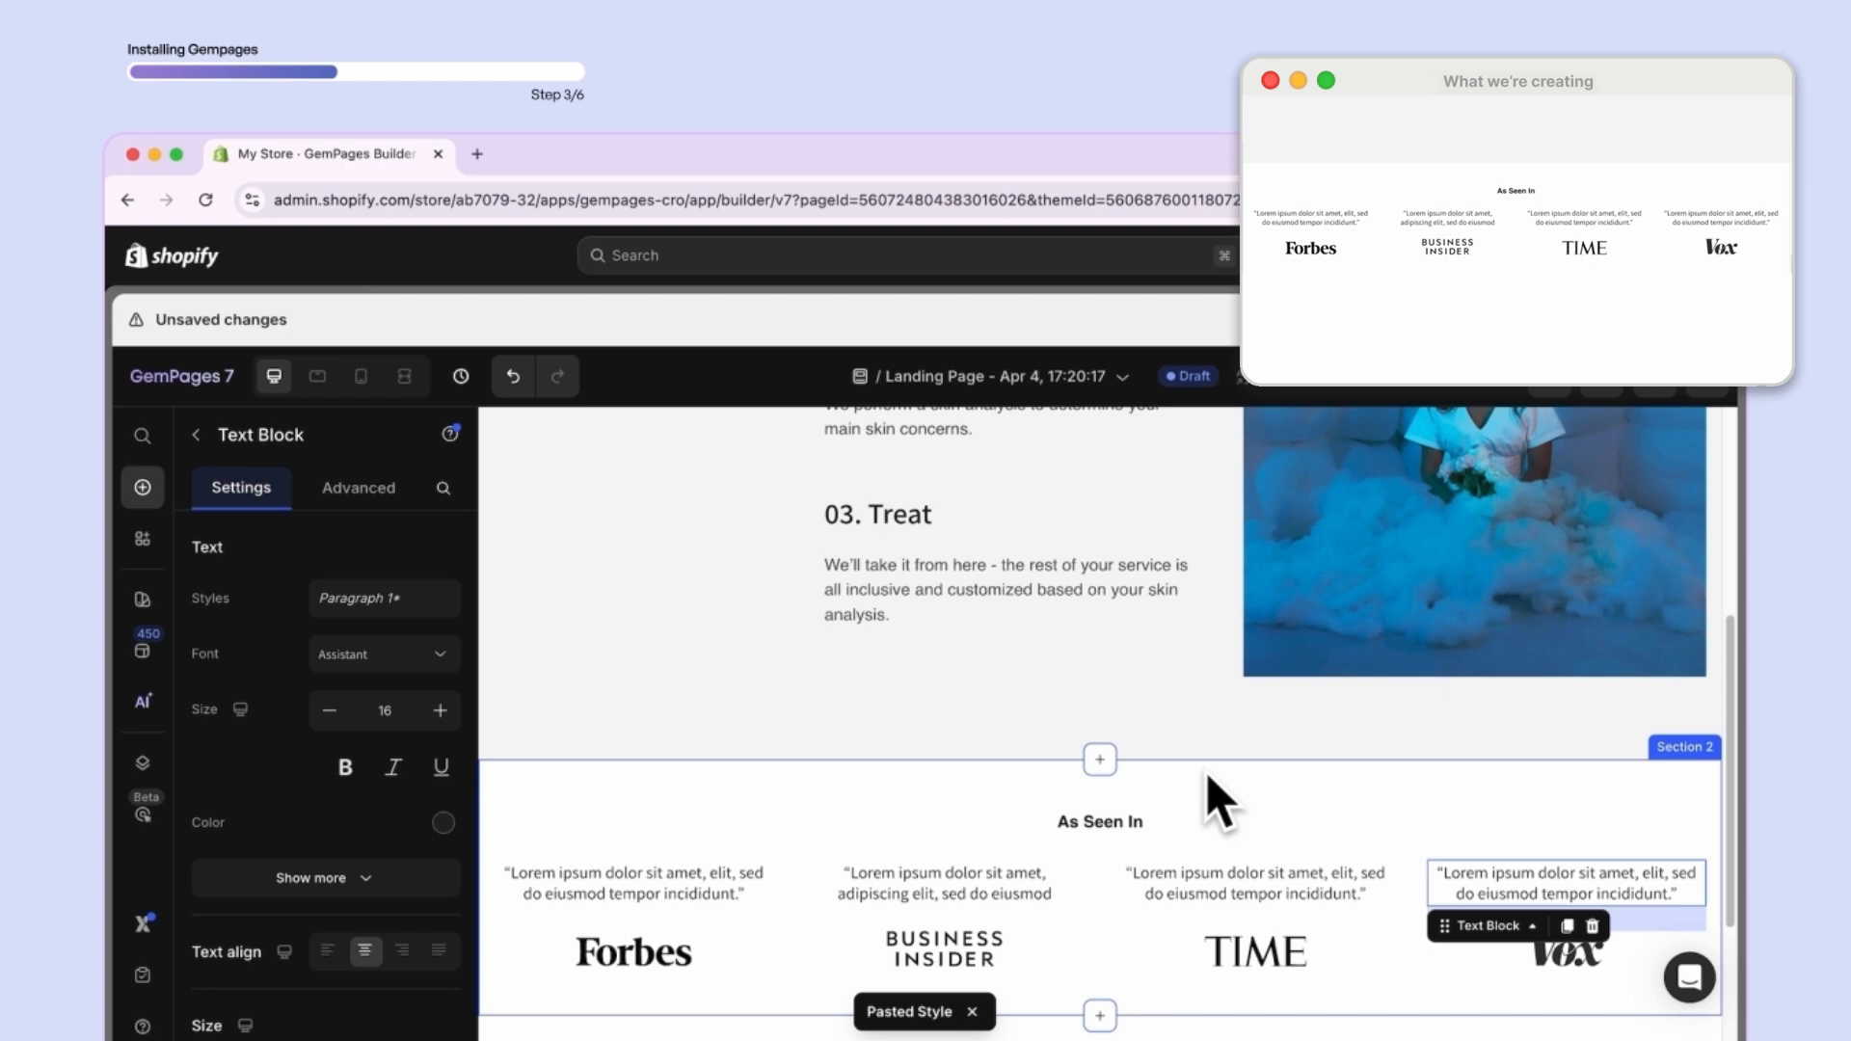
scroll(1364, 678, "down", 3)
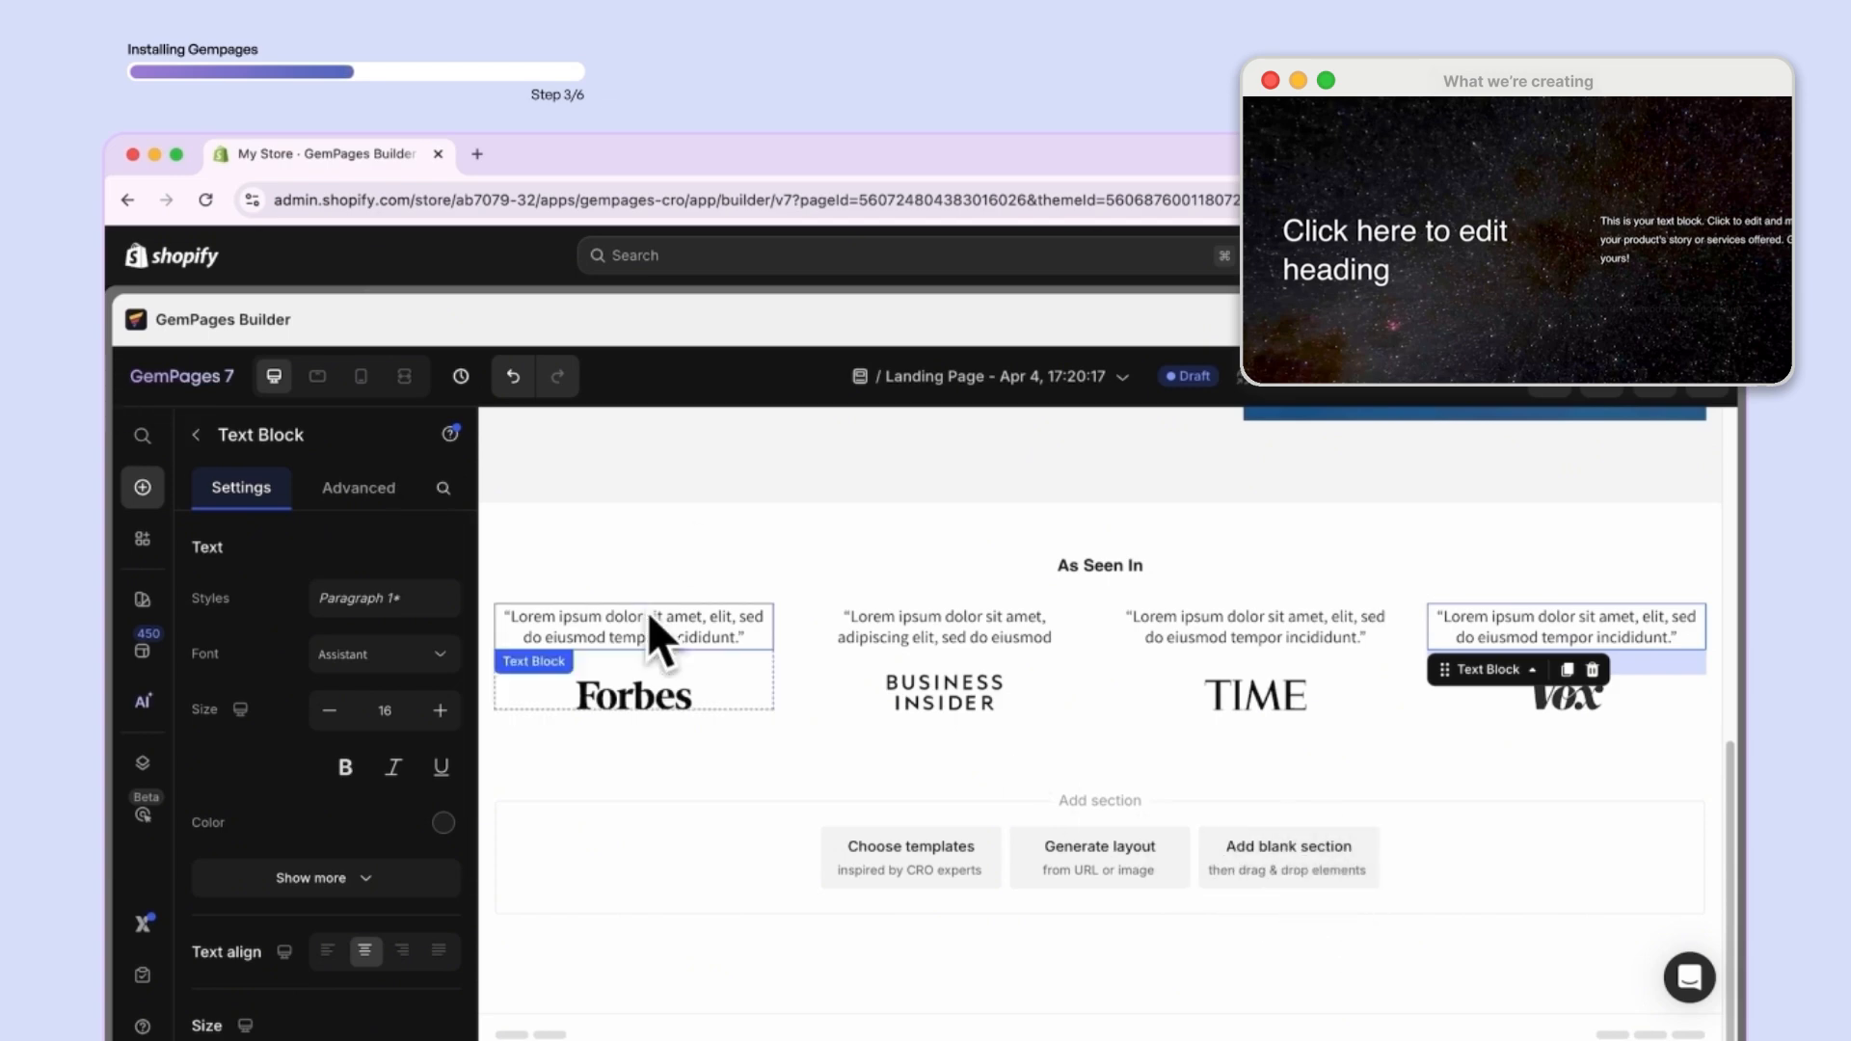
- Add an empty row below As Seen In and drop a Hero Banner into it
left_click(143, 488)
left_click_drag(247, 606, 921, 789)
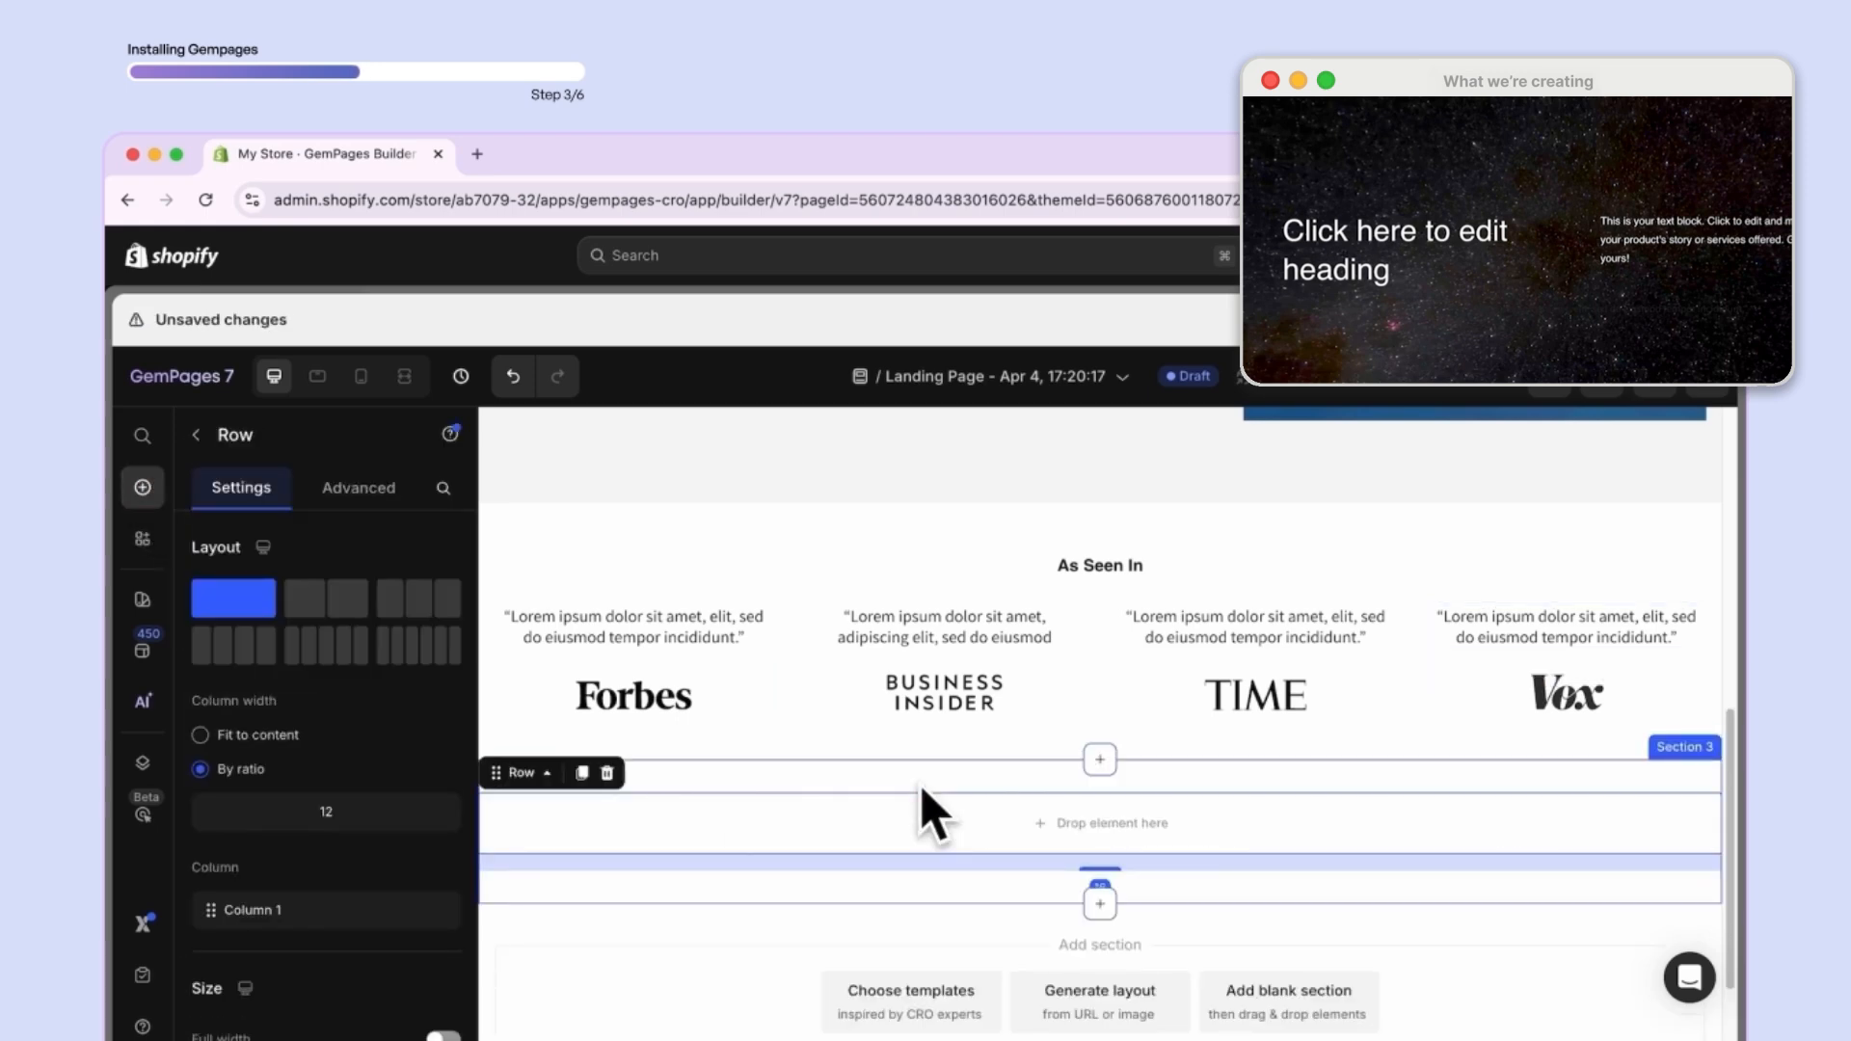
left_click(157, 489)
scroll(258, 742, "down", 6)
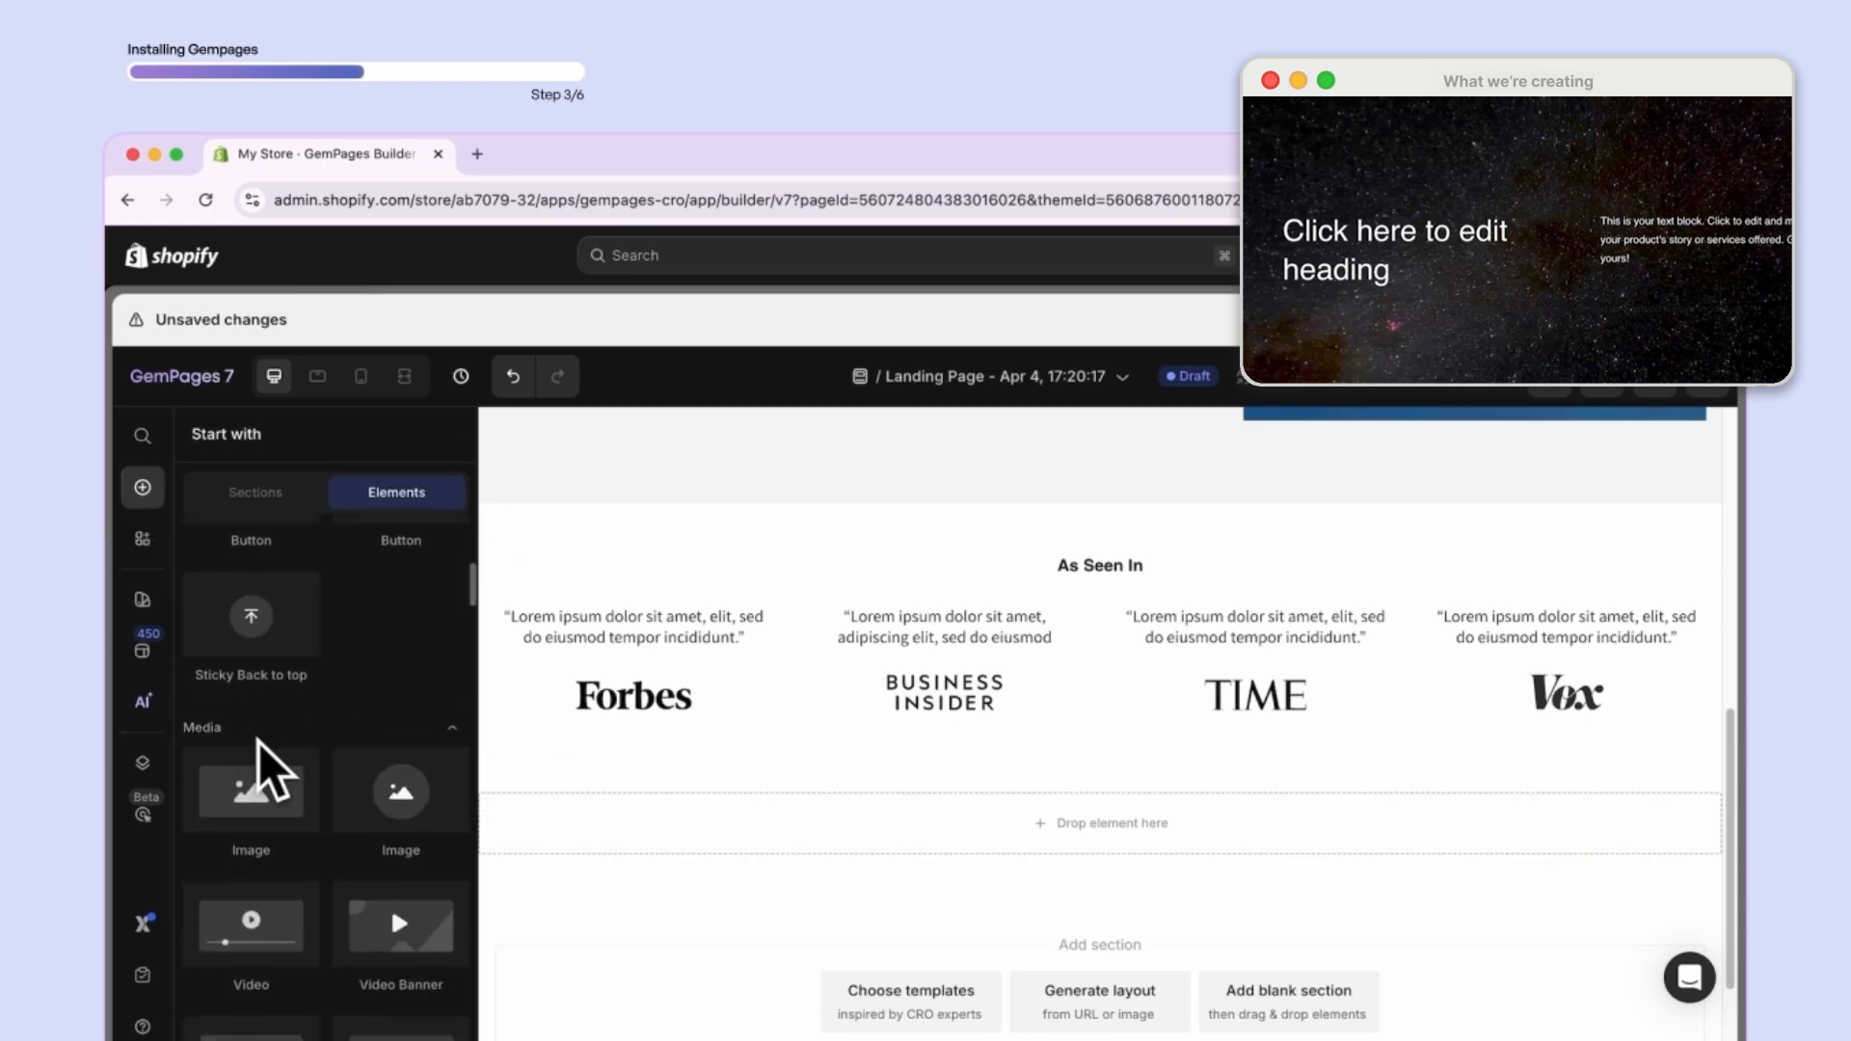
scroll(259, 742, "down", 3)
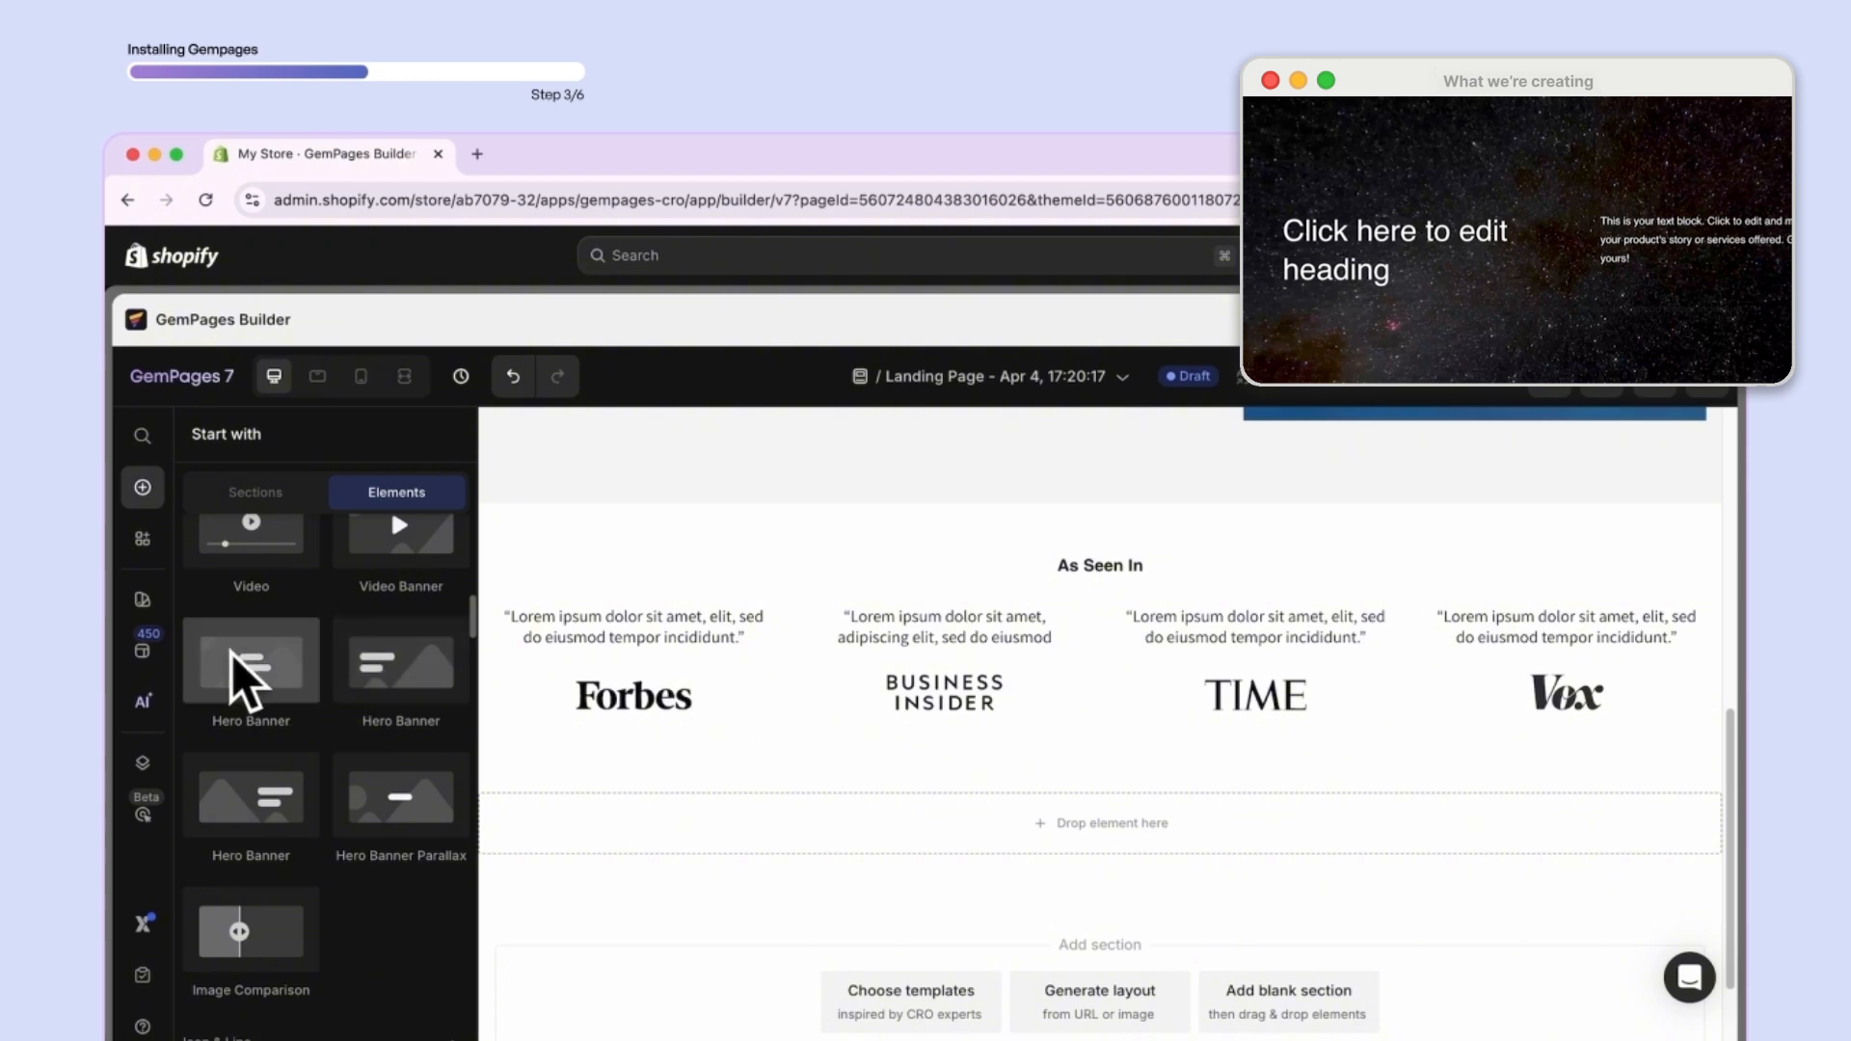
left_click_drag(306, 665, 848, 843)
scroll(997, 888, "down", 3)
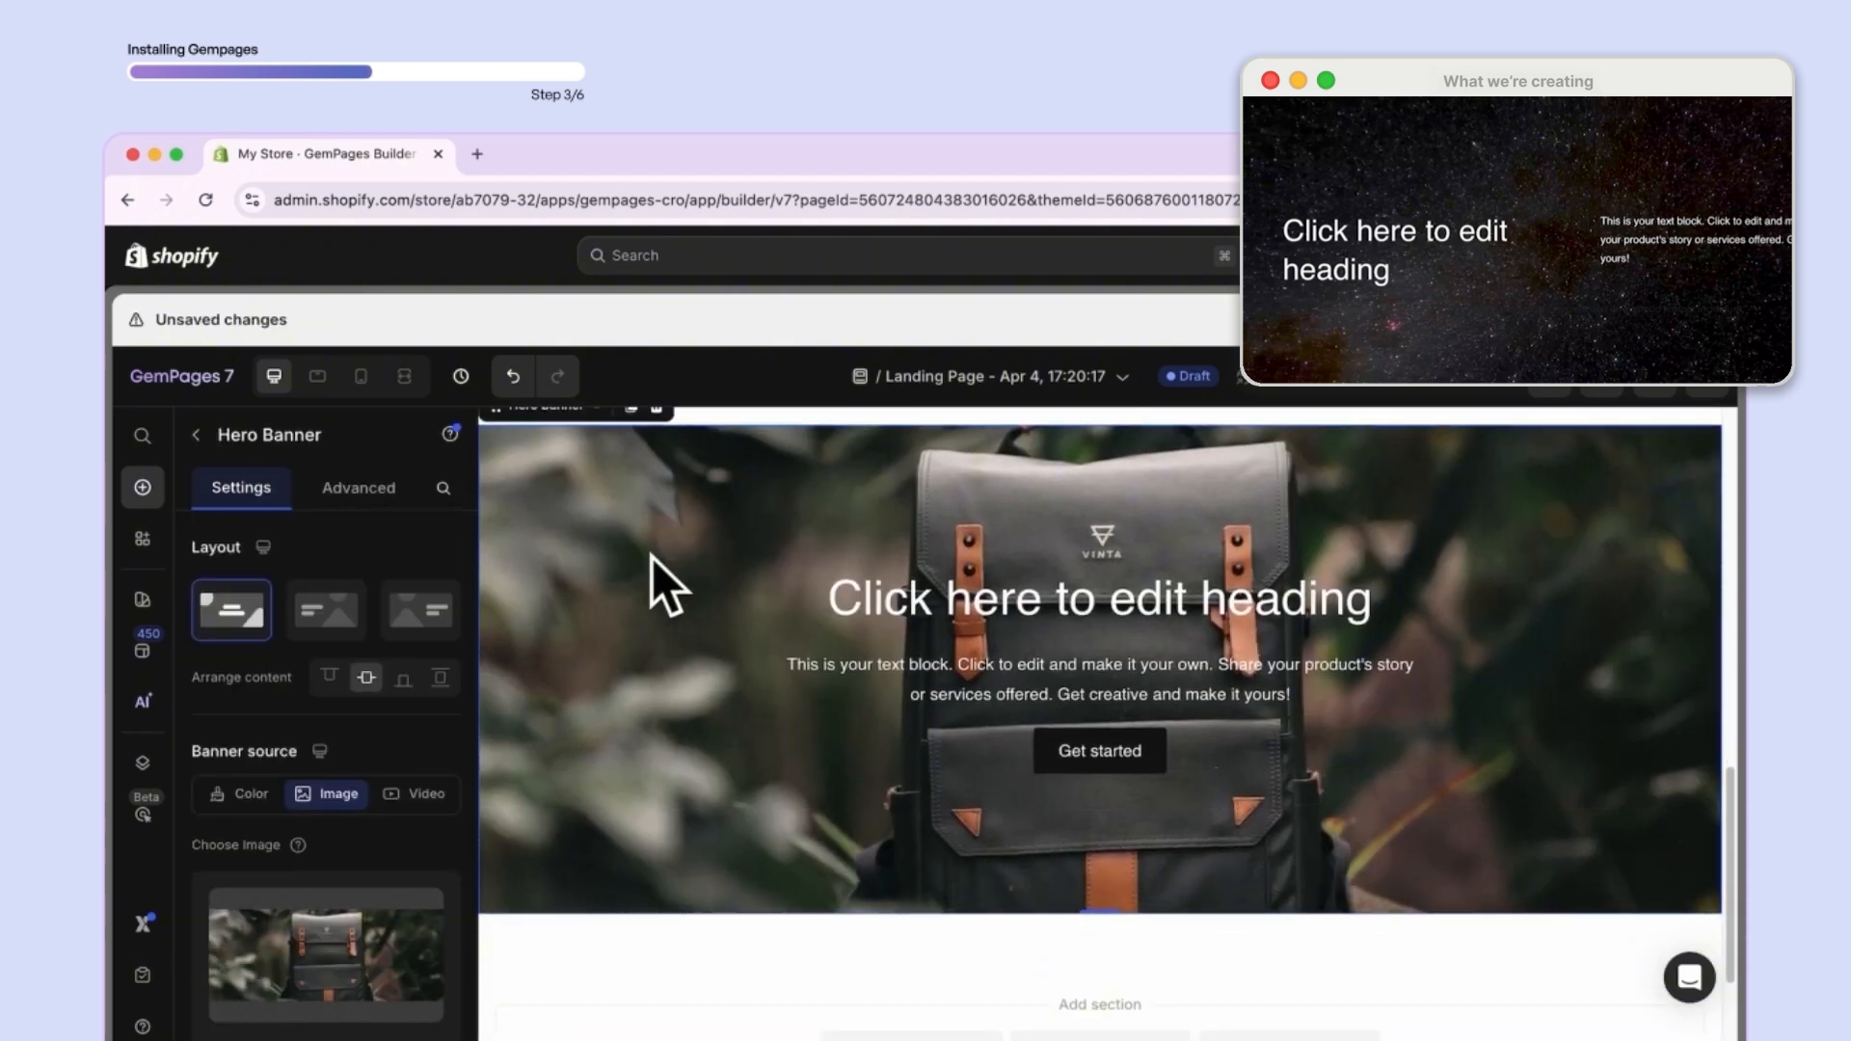
- Preview the page at full-screen width, then return to the desktop editing view
left_click(404, 378)
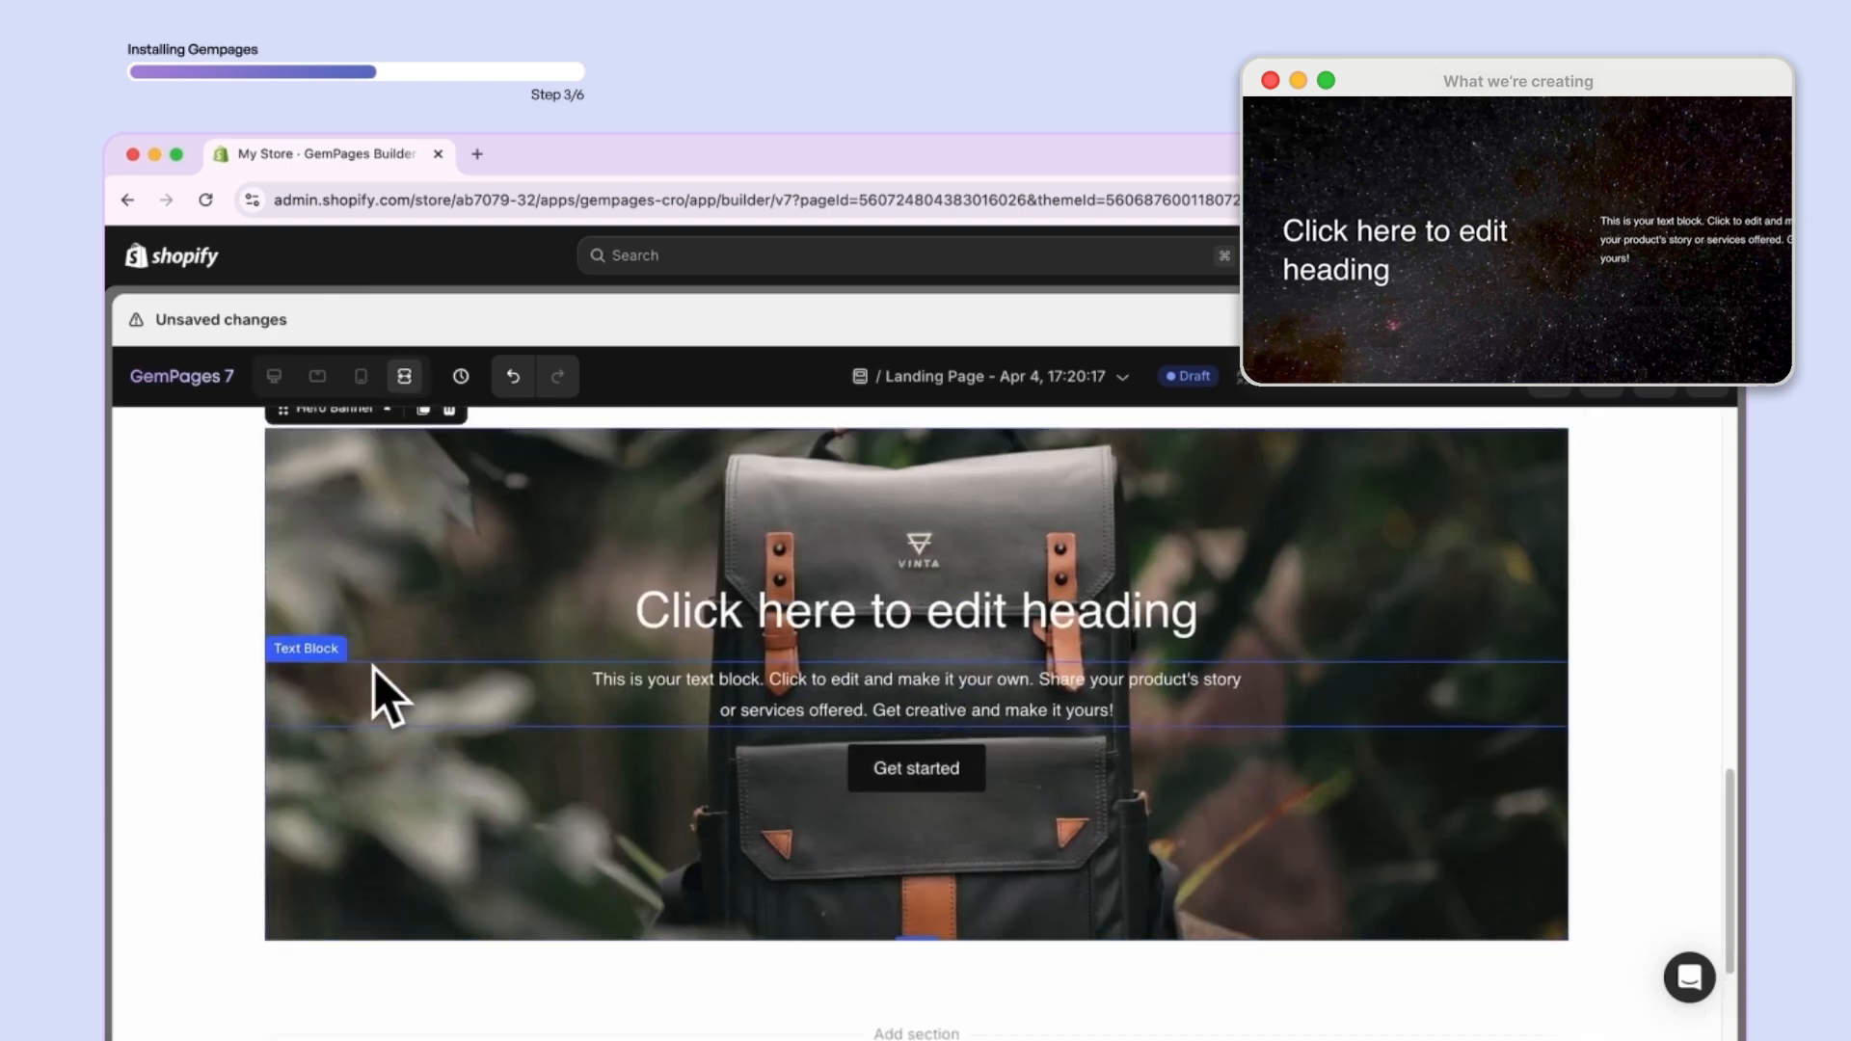
scroll(374, 668, "up", 2)
left_click(273, 377)
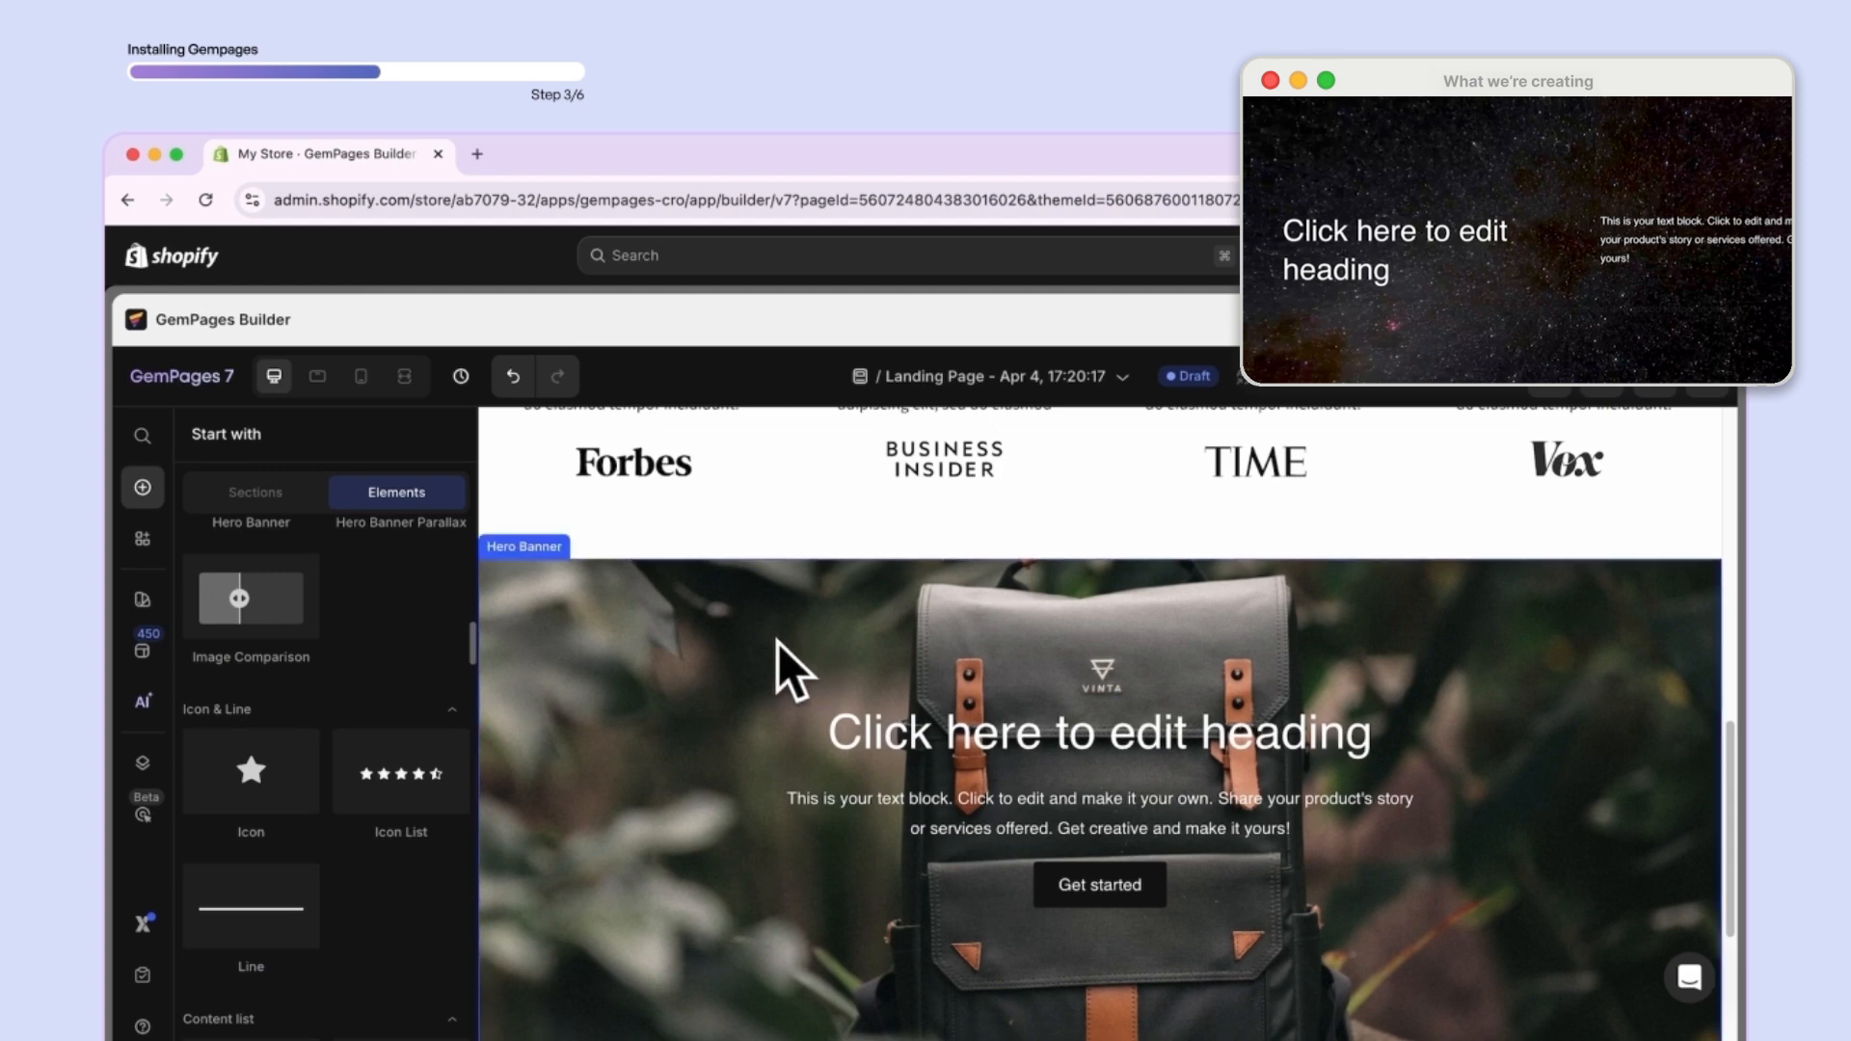
- Switch the Hero Banner to a Video hosting background and paste the new mp4 link
left_click(731, 628)
scroll(338, 939, "down", 3)
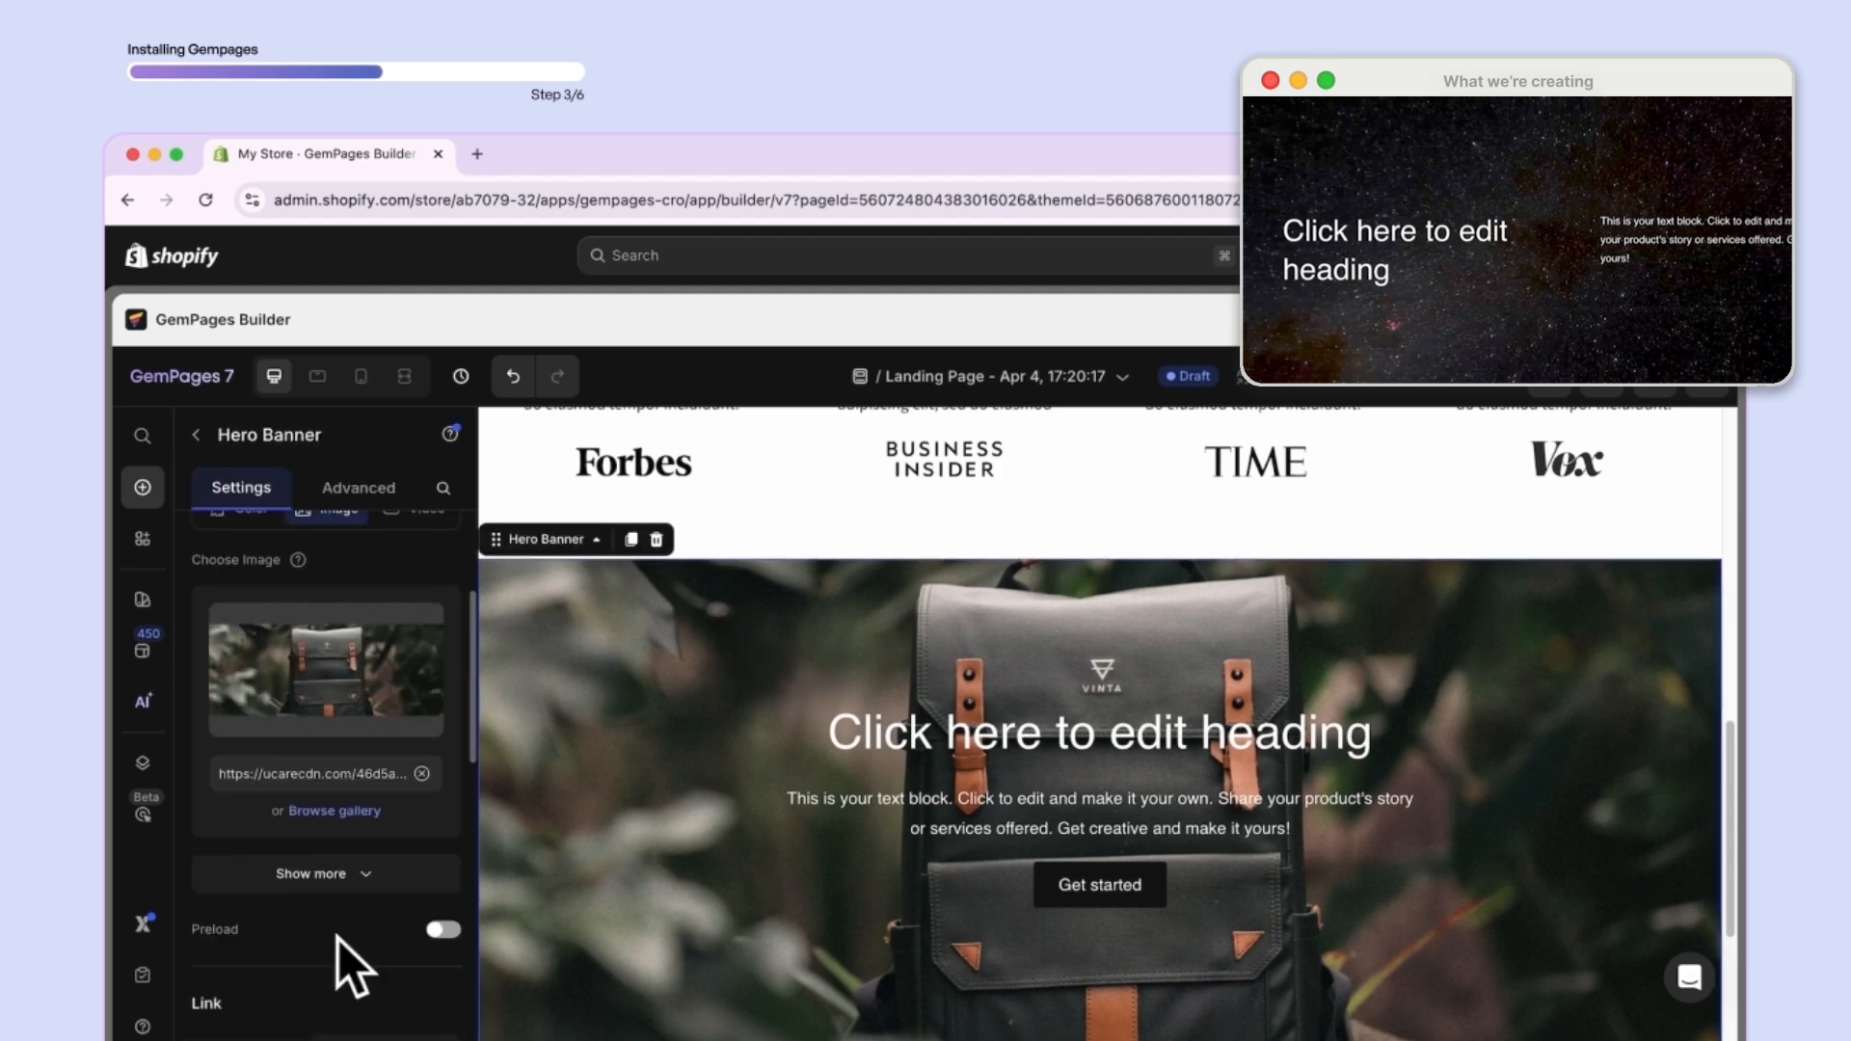
scroll(339, 939, "up", 4)
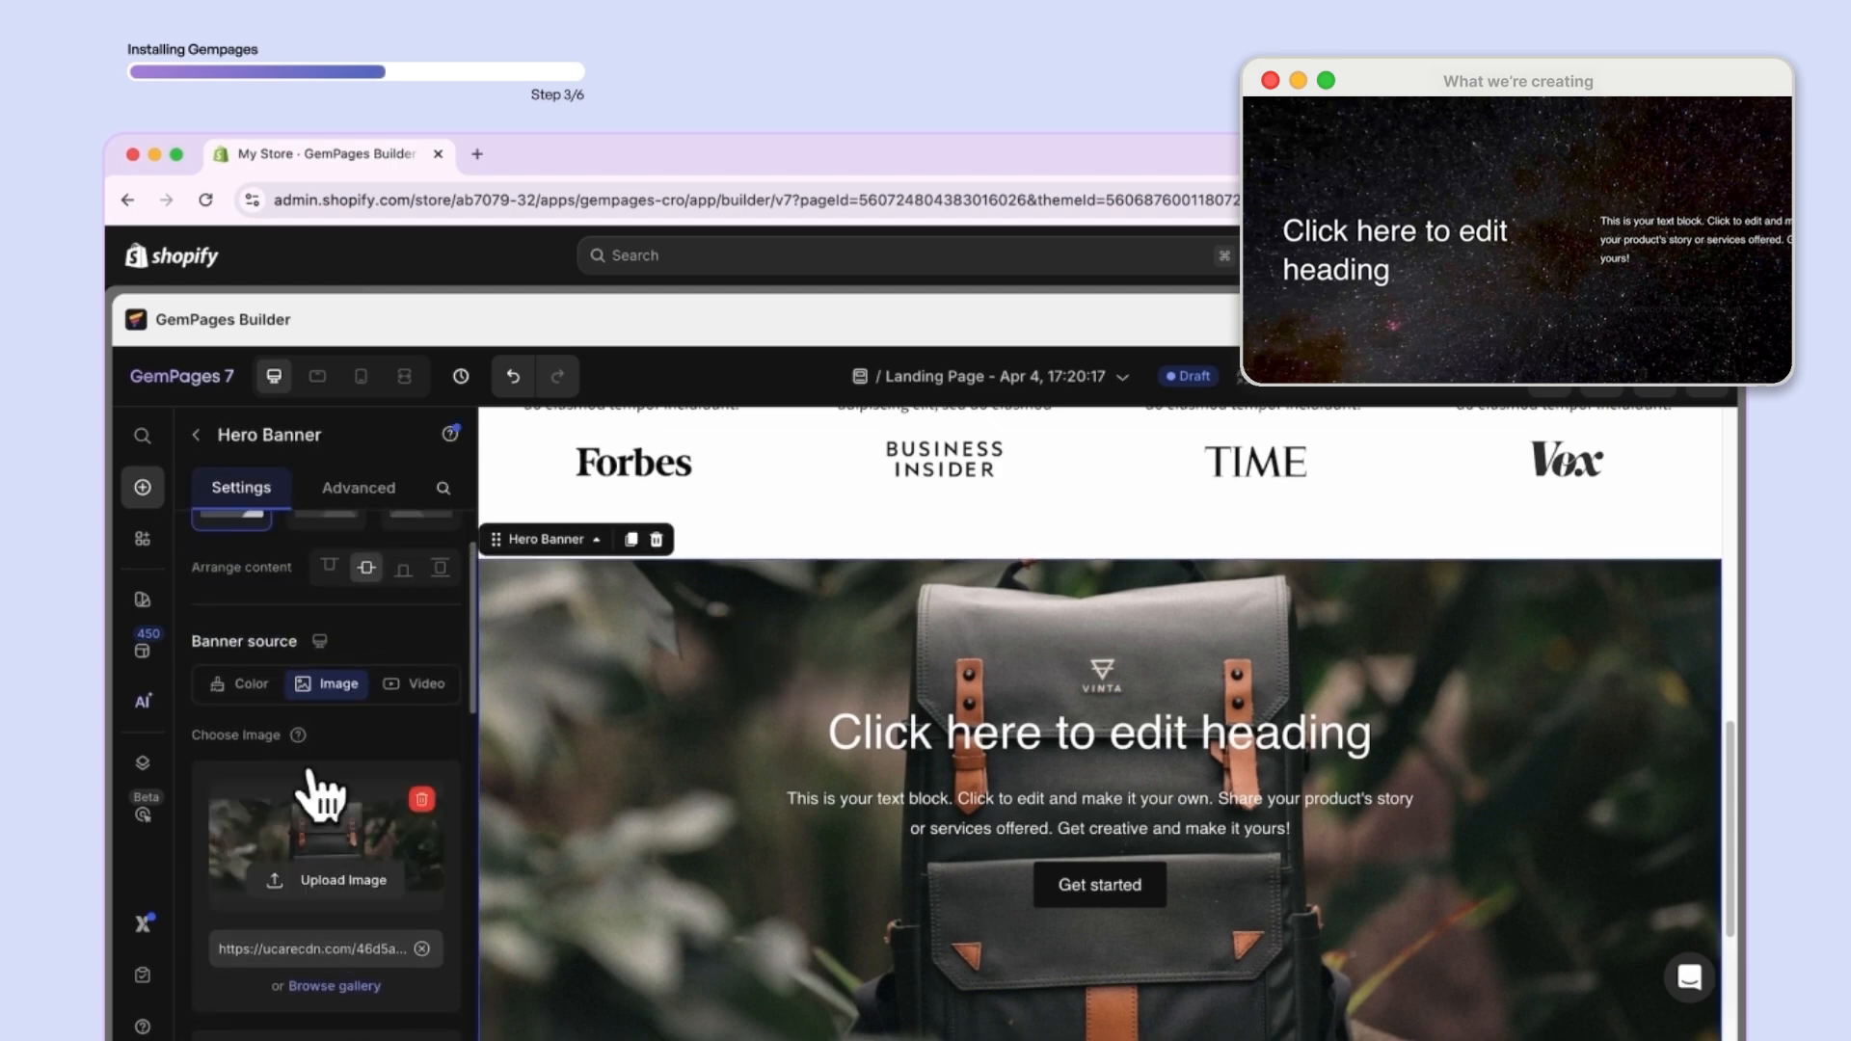
left_click(416, 684)
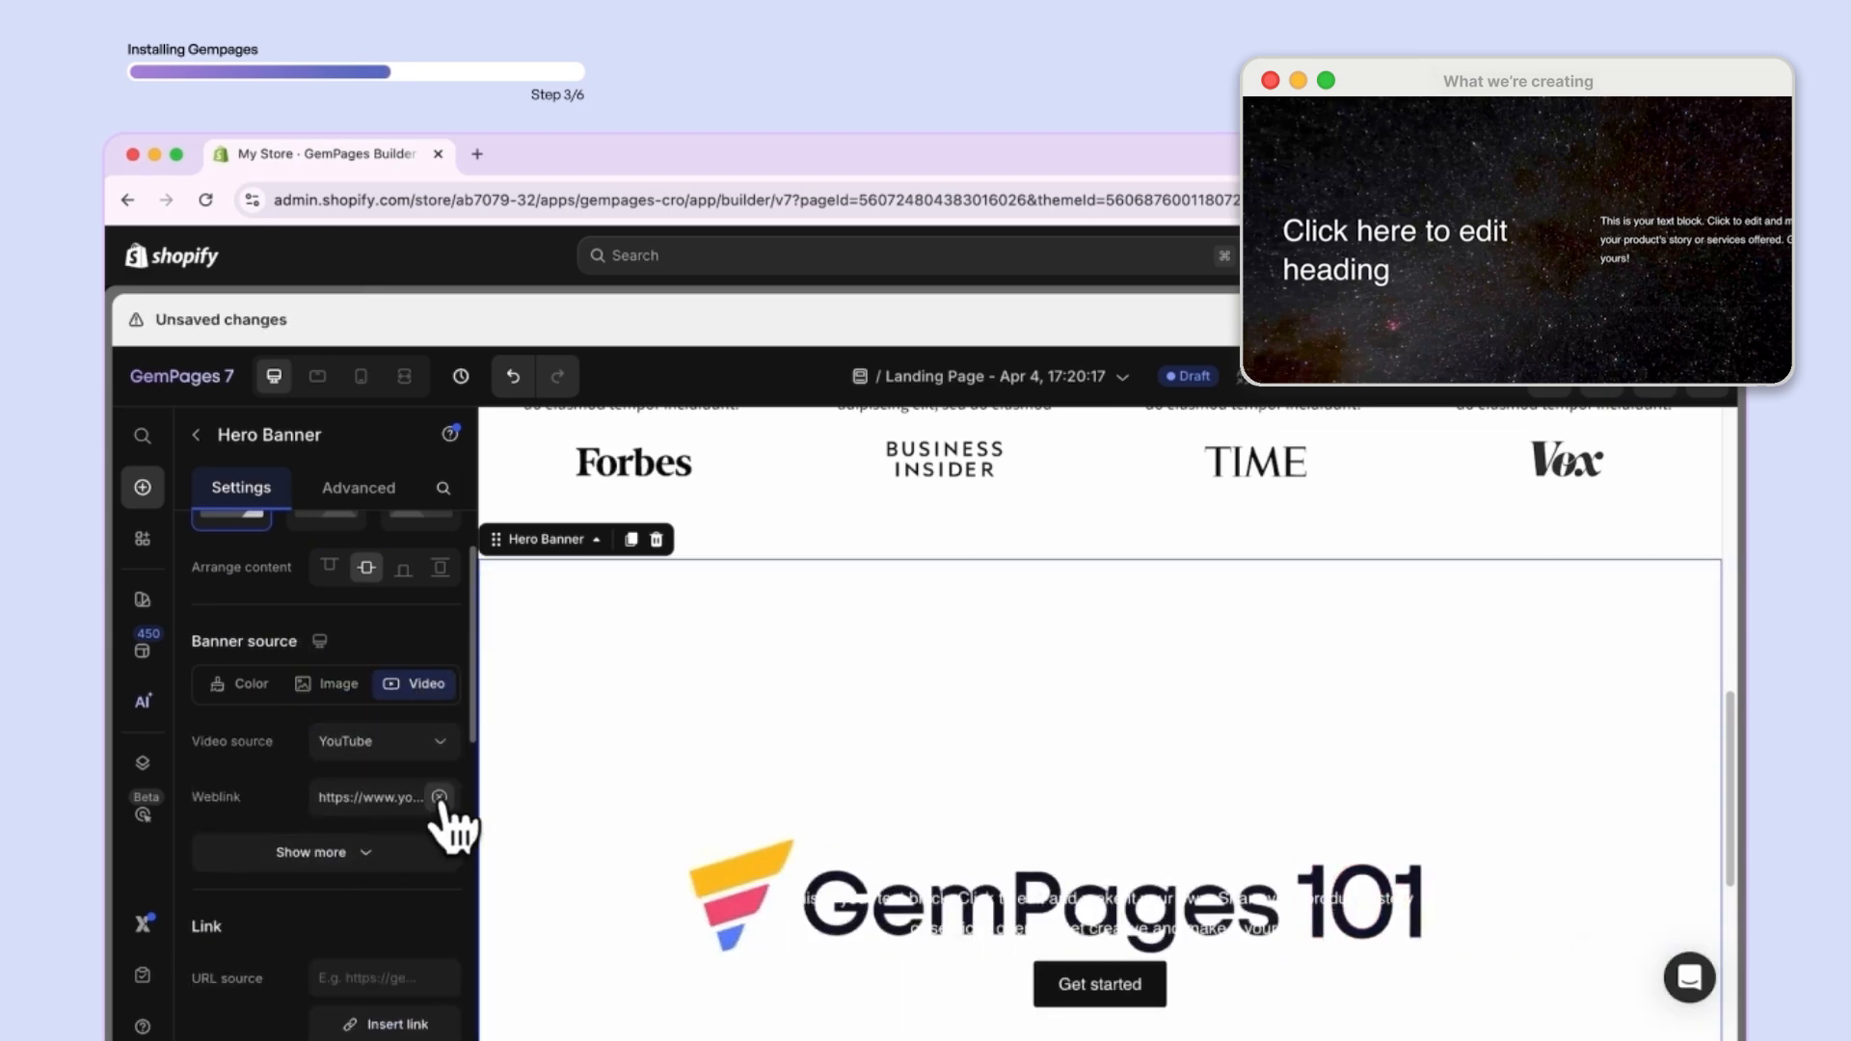
left_click(425, 752)
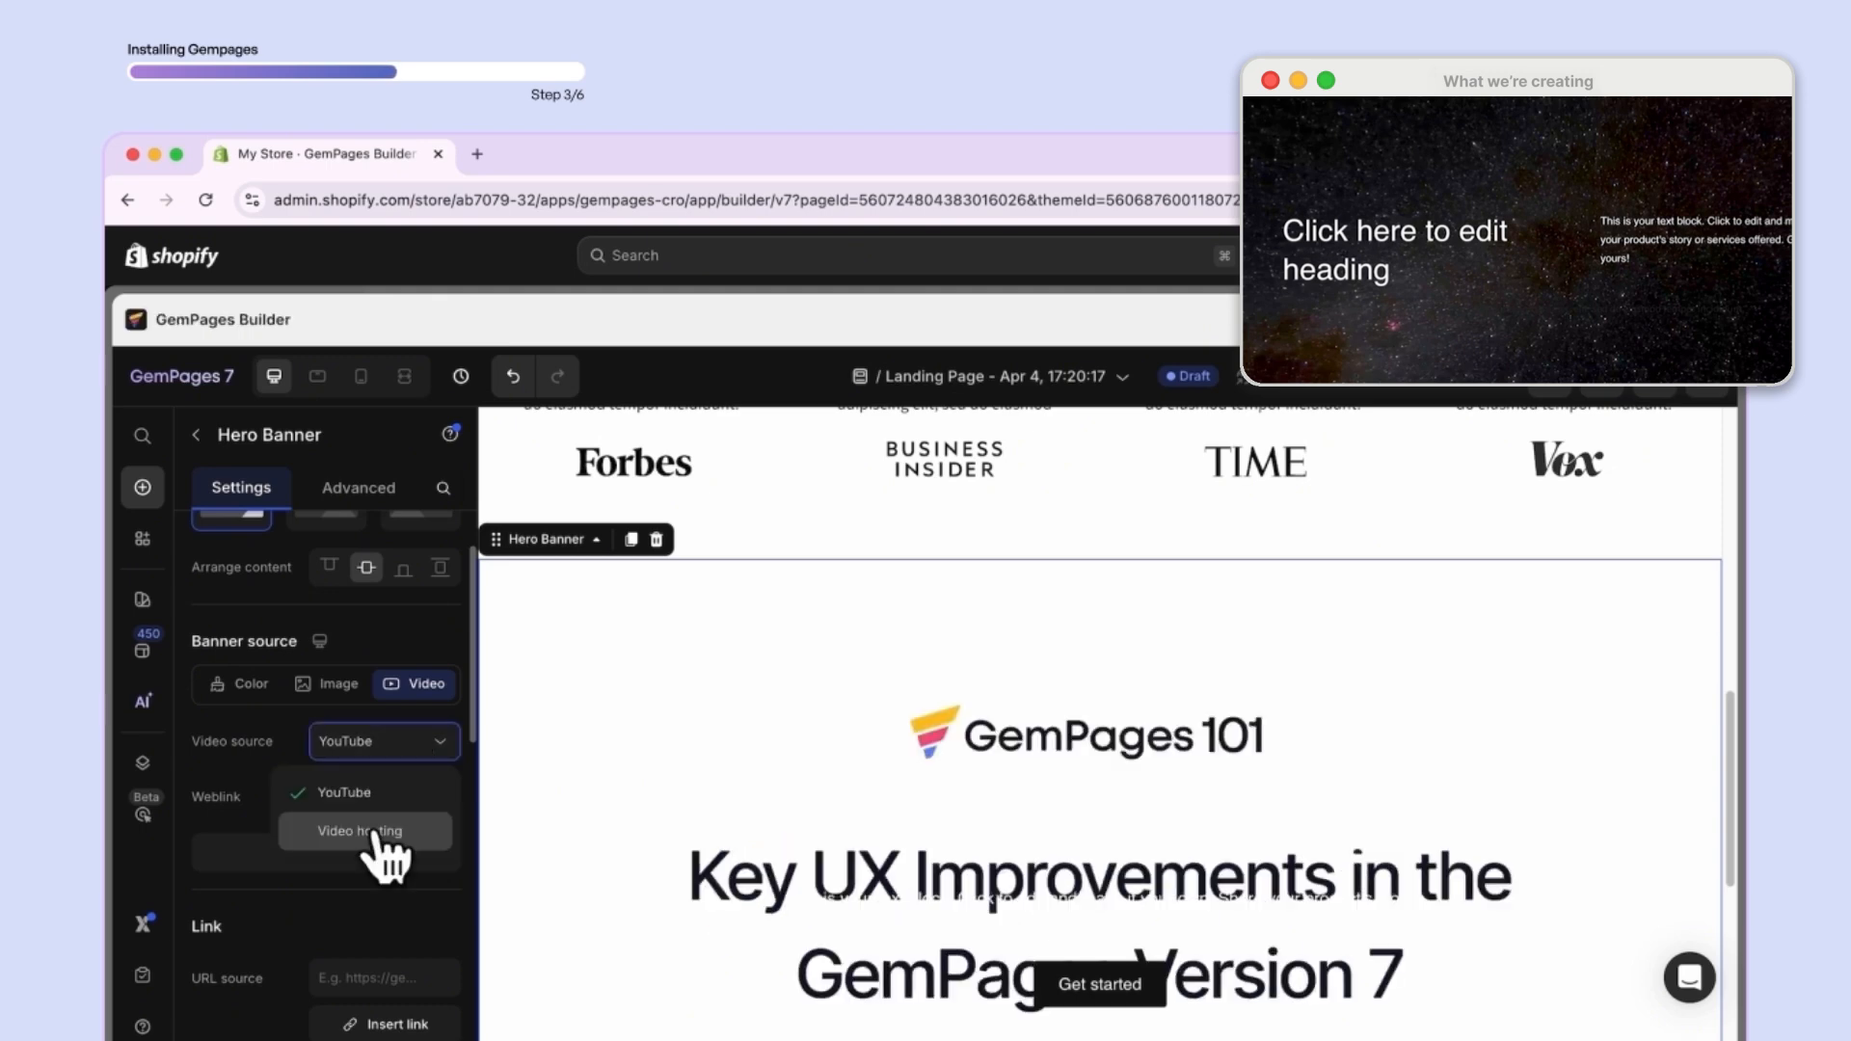
left_click(378, 835)
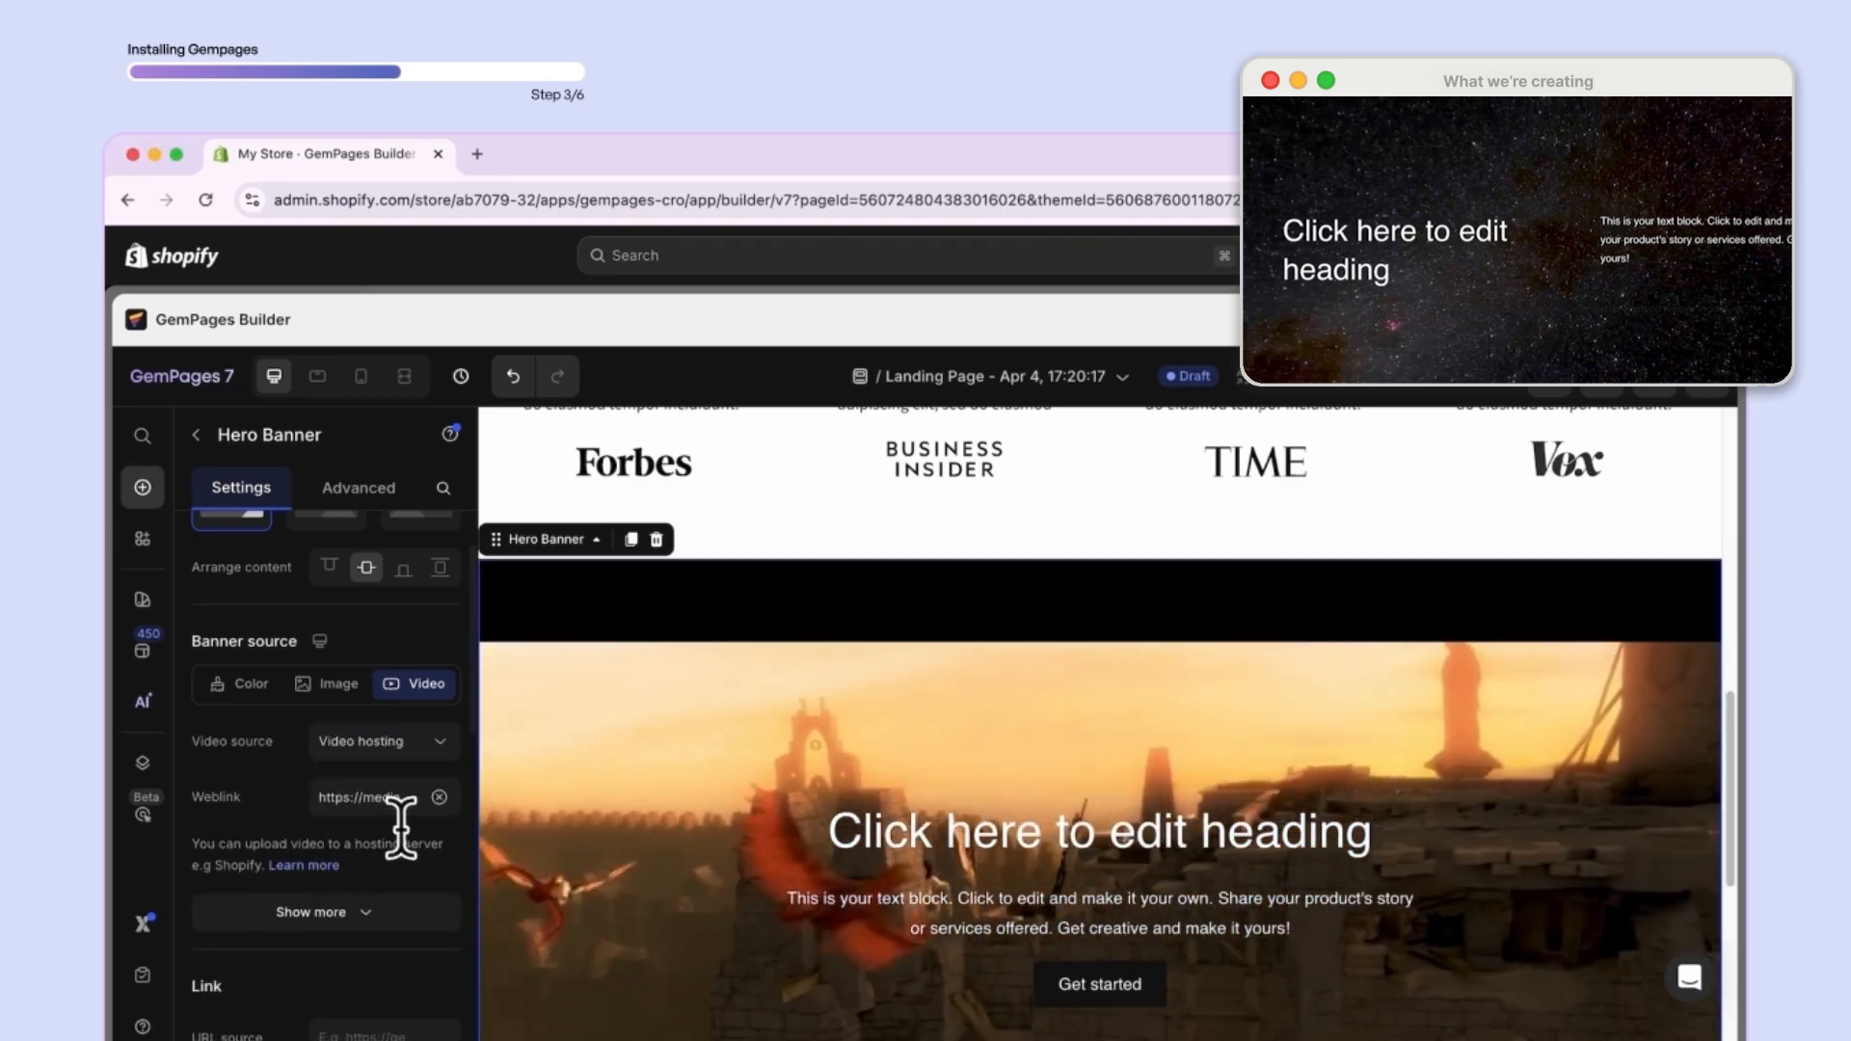
left_click(439, 798)
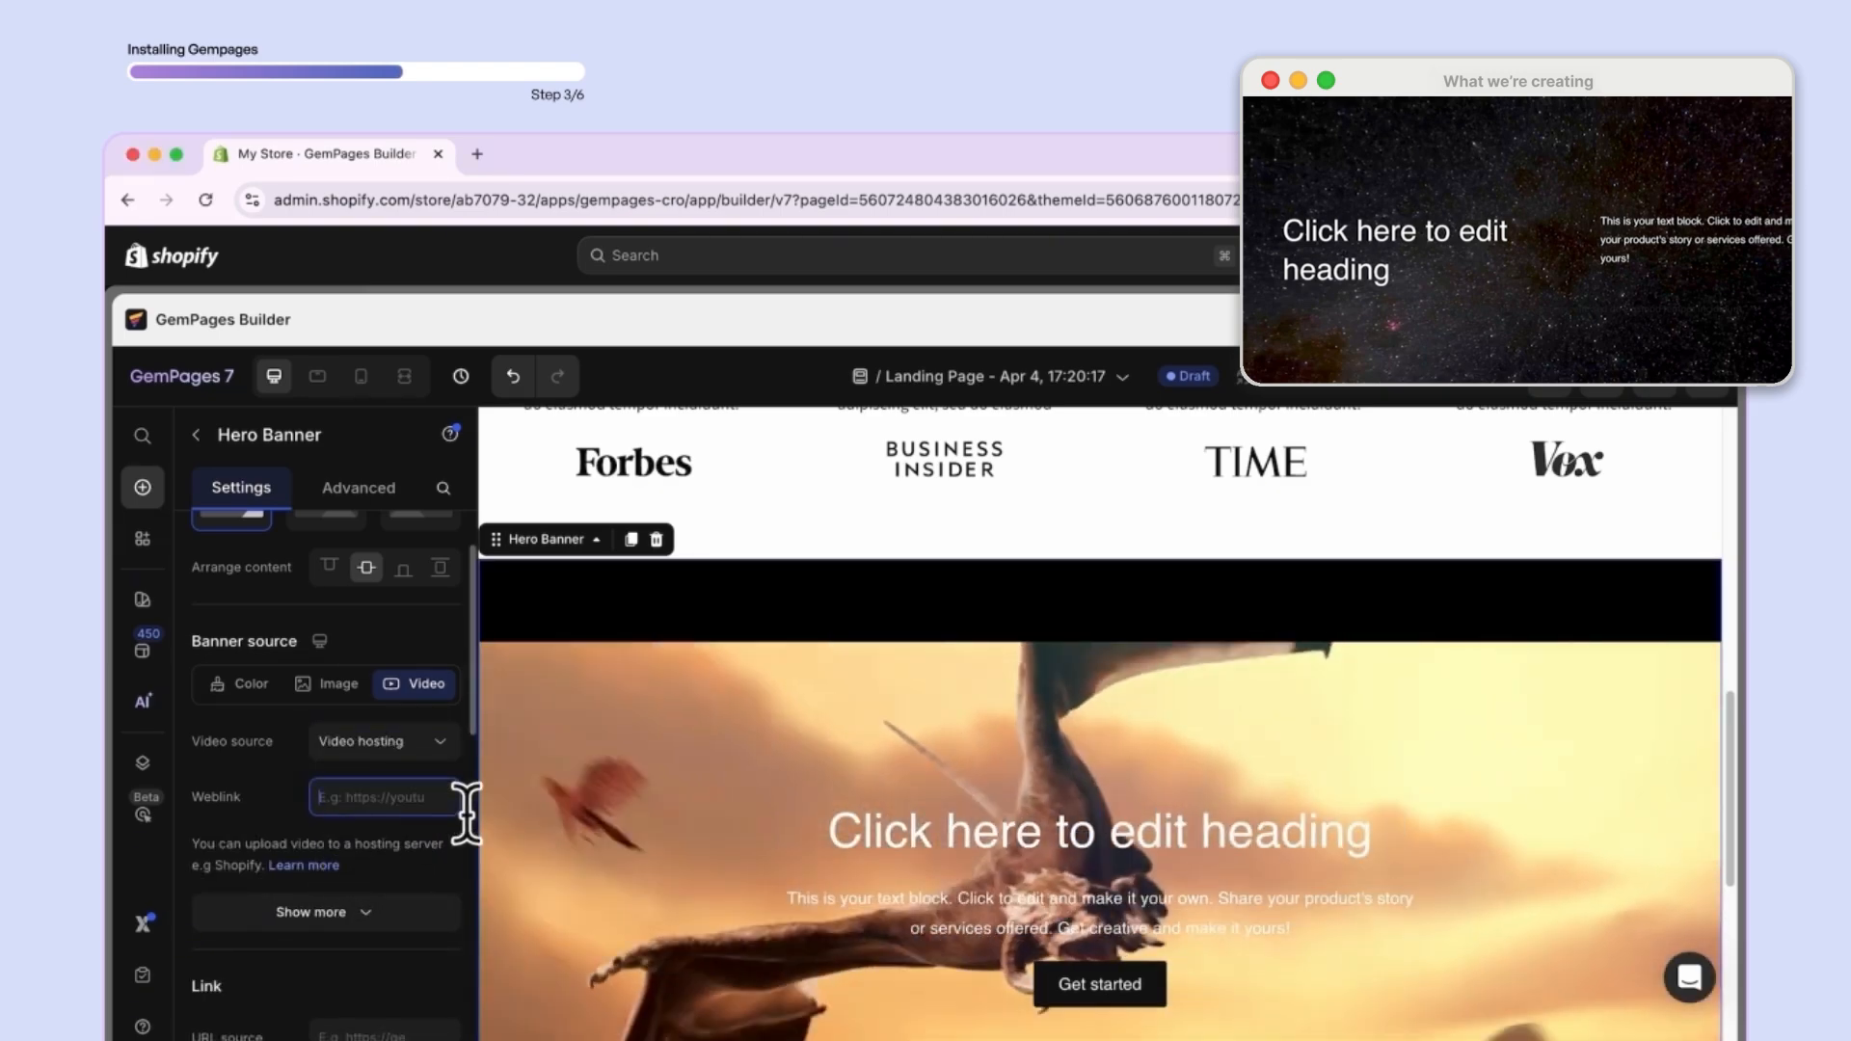
key("super+v")
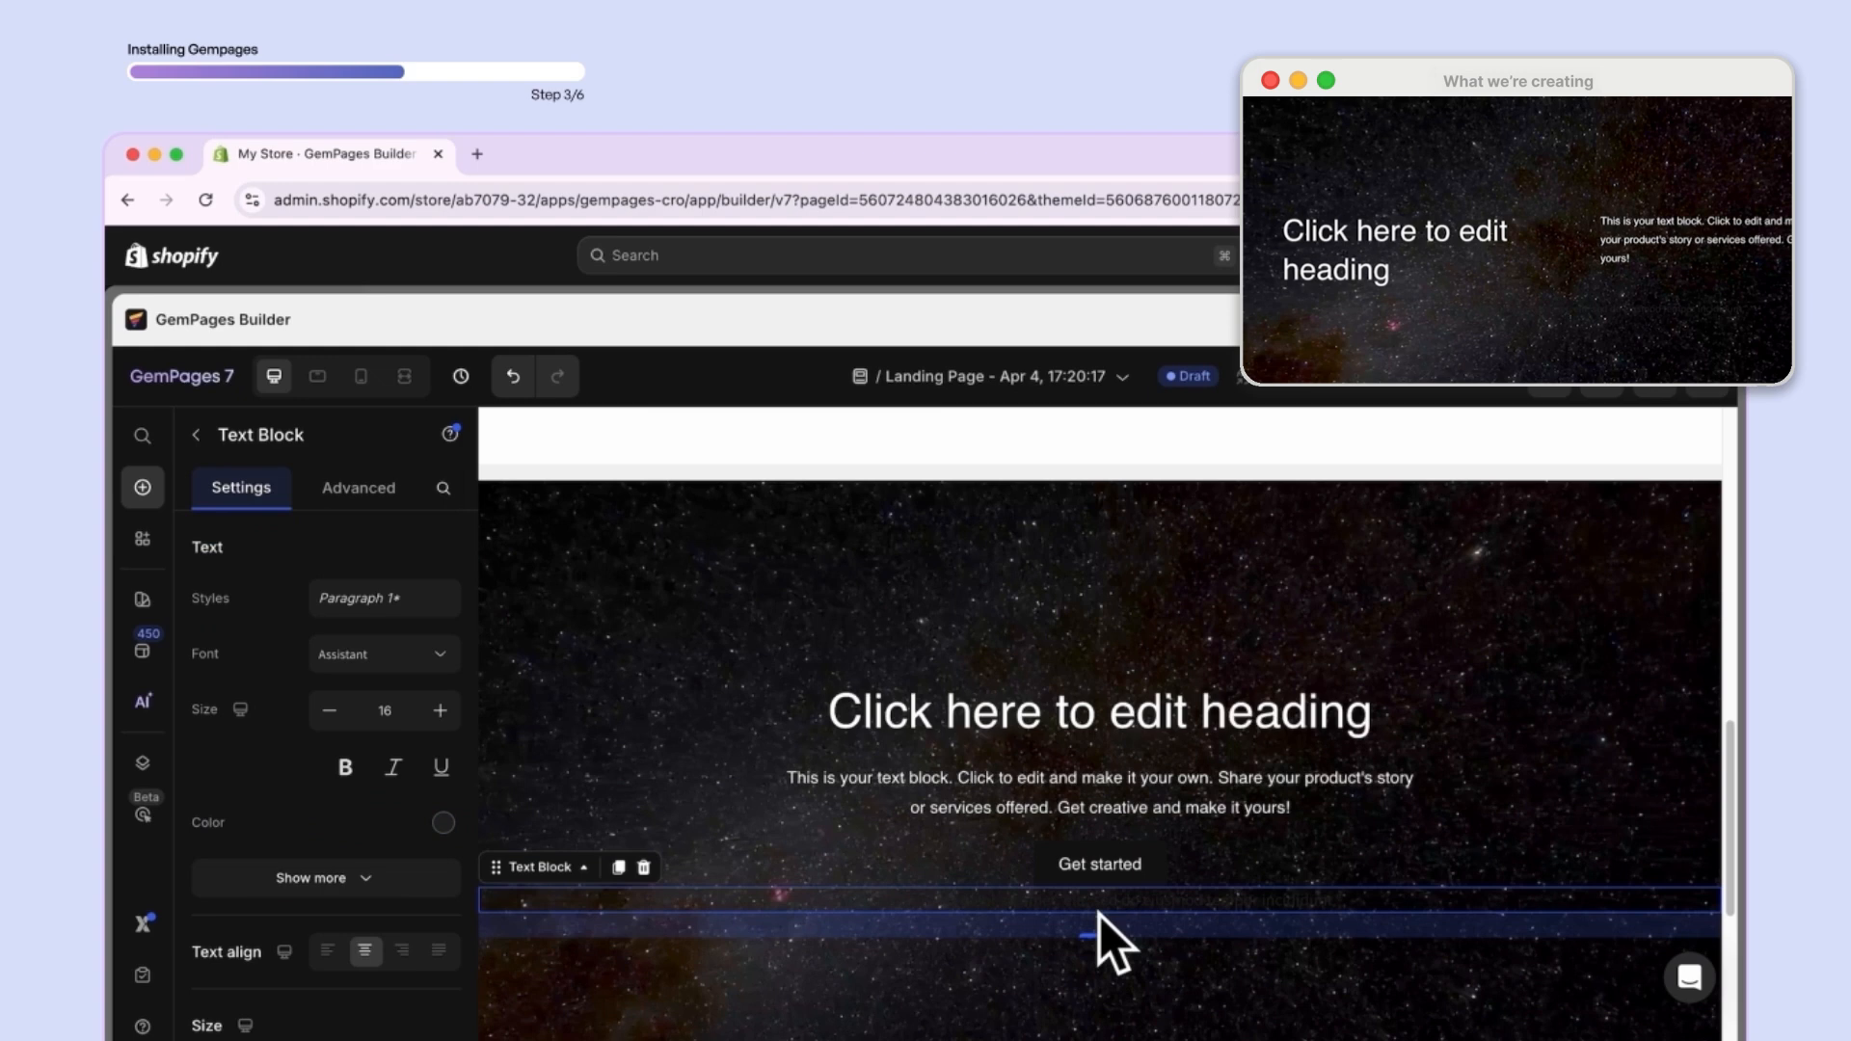
- Drop a two-column row above the hero banner heading
scroll(1129, 823, "down", 1)
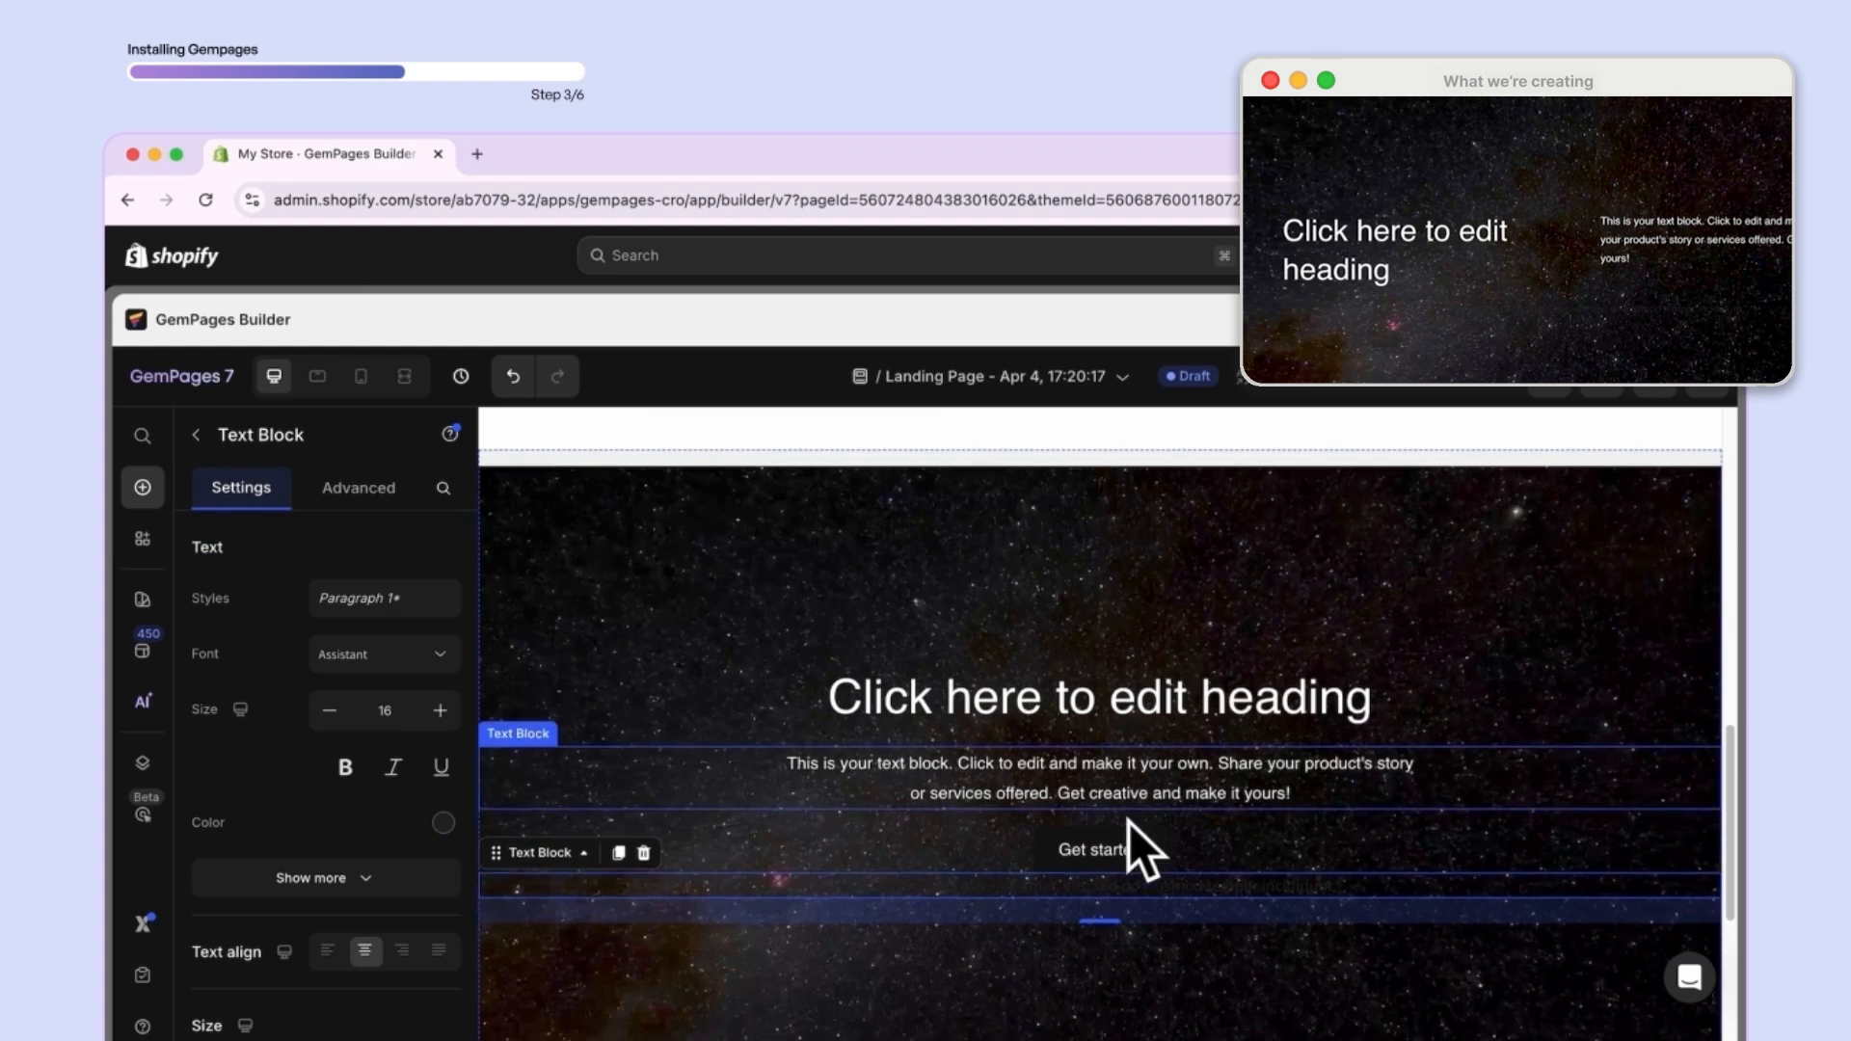
scroll(1129, 823, "up", 1)
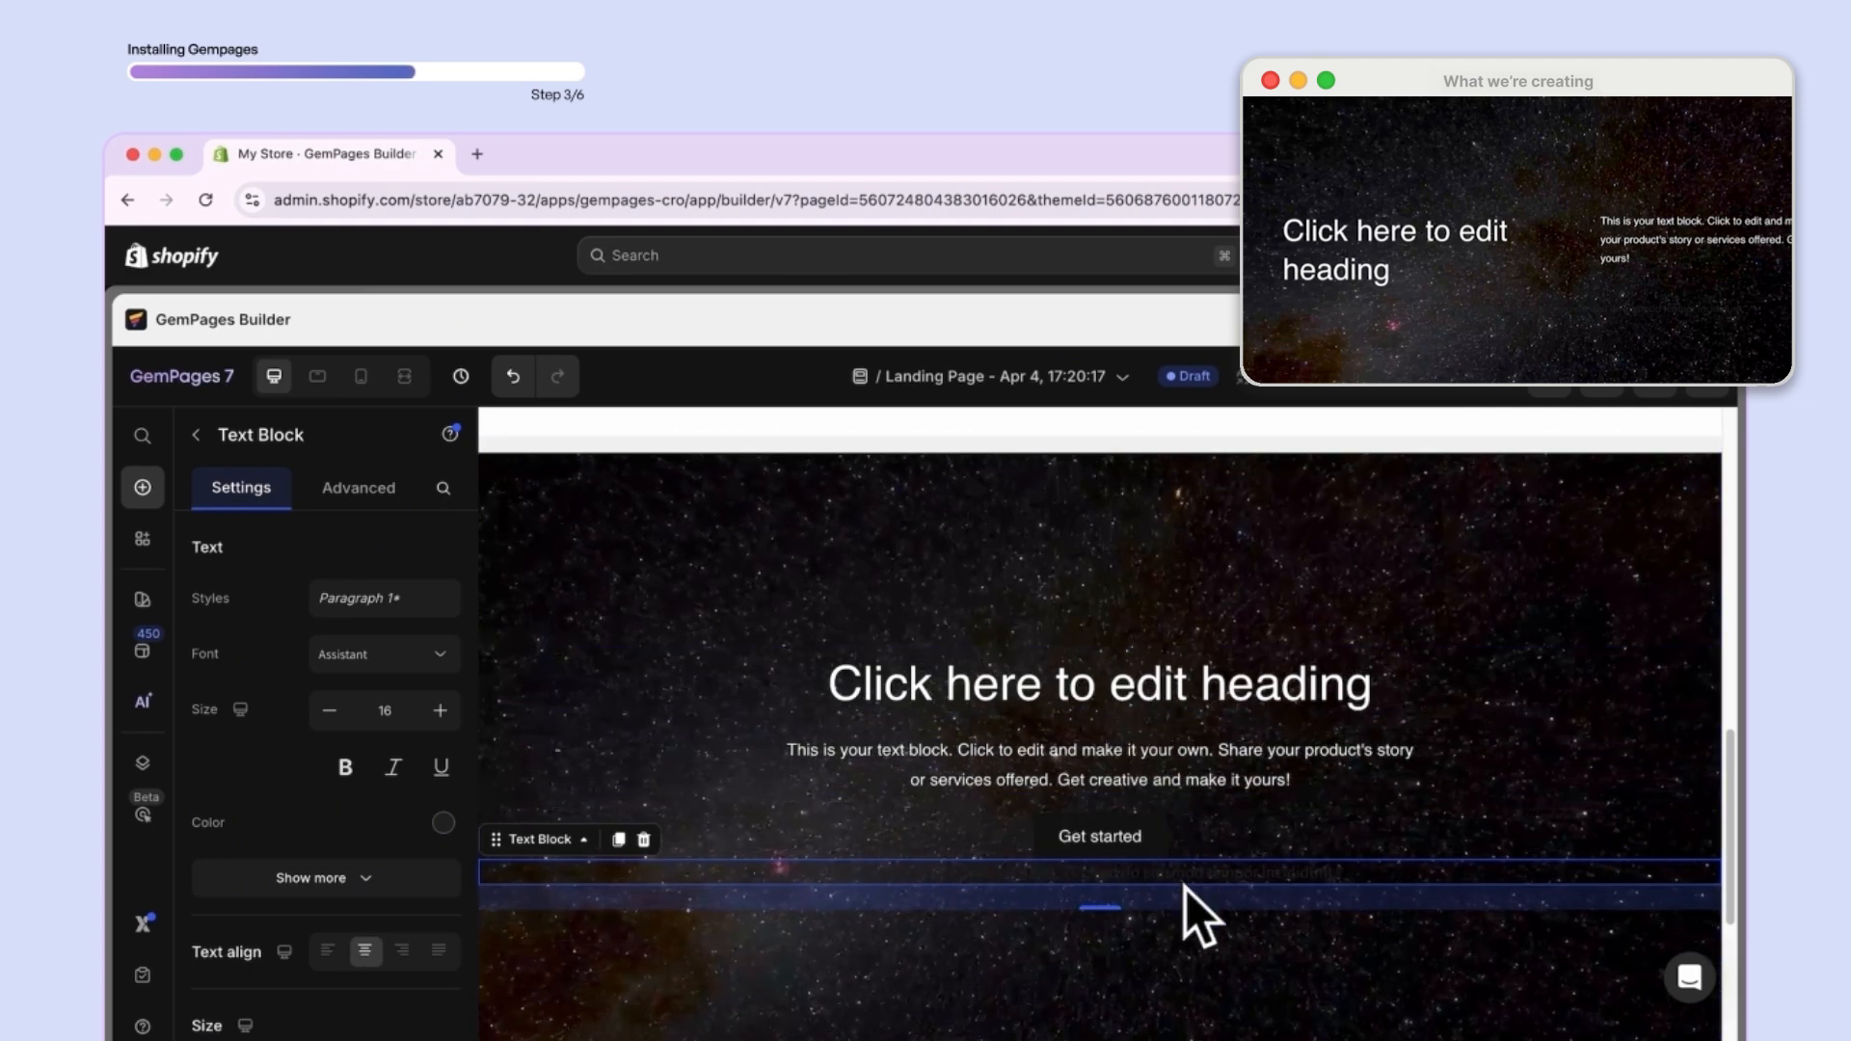
left_click(197, 435)
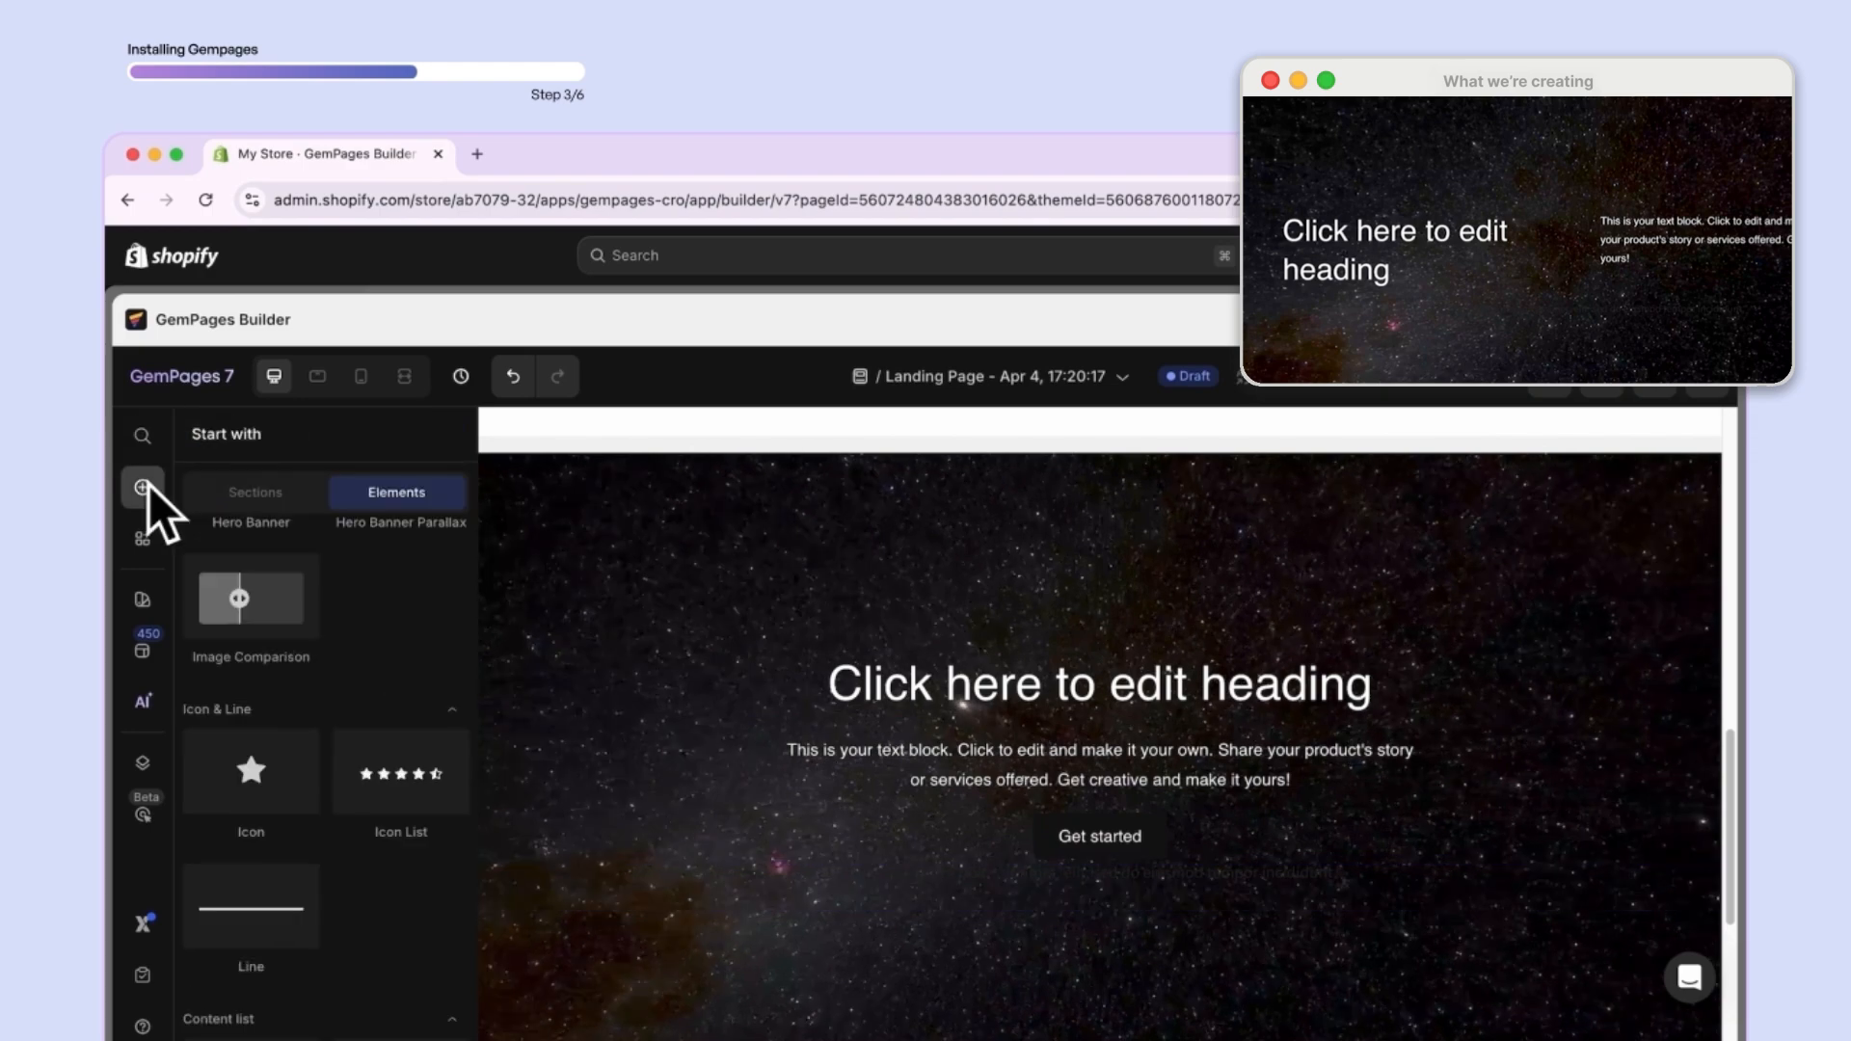
scroll(351, 598, "up", 5)
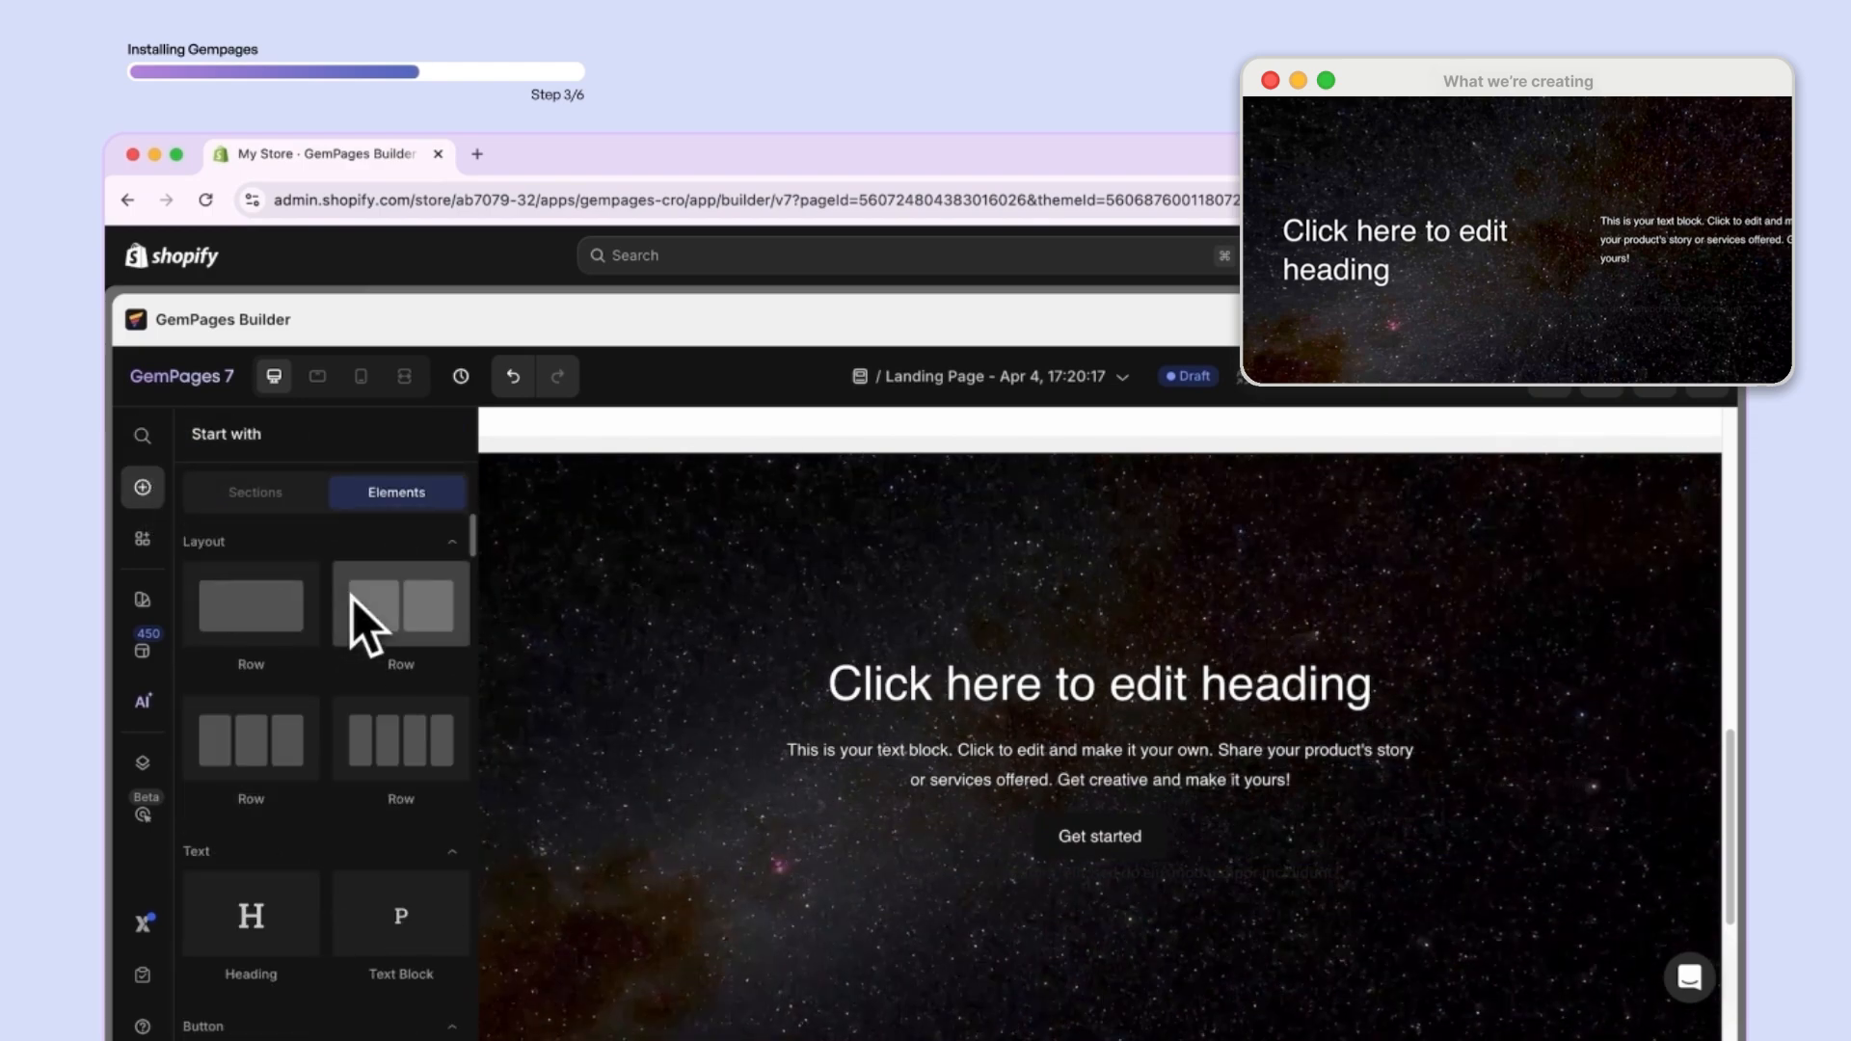
left_click_drag(769, 618, 1020, 678)
- Move the heading and description text into the row's two columns and delete the Get started button
left_click(513, 685)
left_click_drag(516, 678, 576, 648)
left_click(1012, 786)
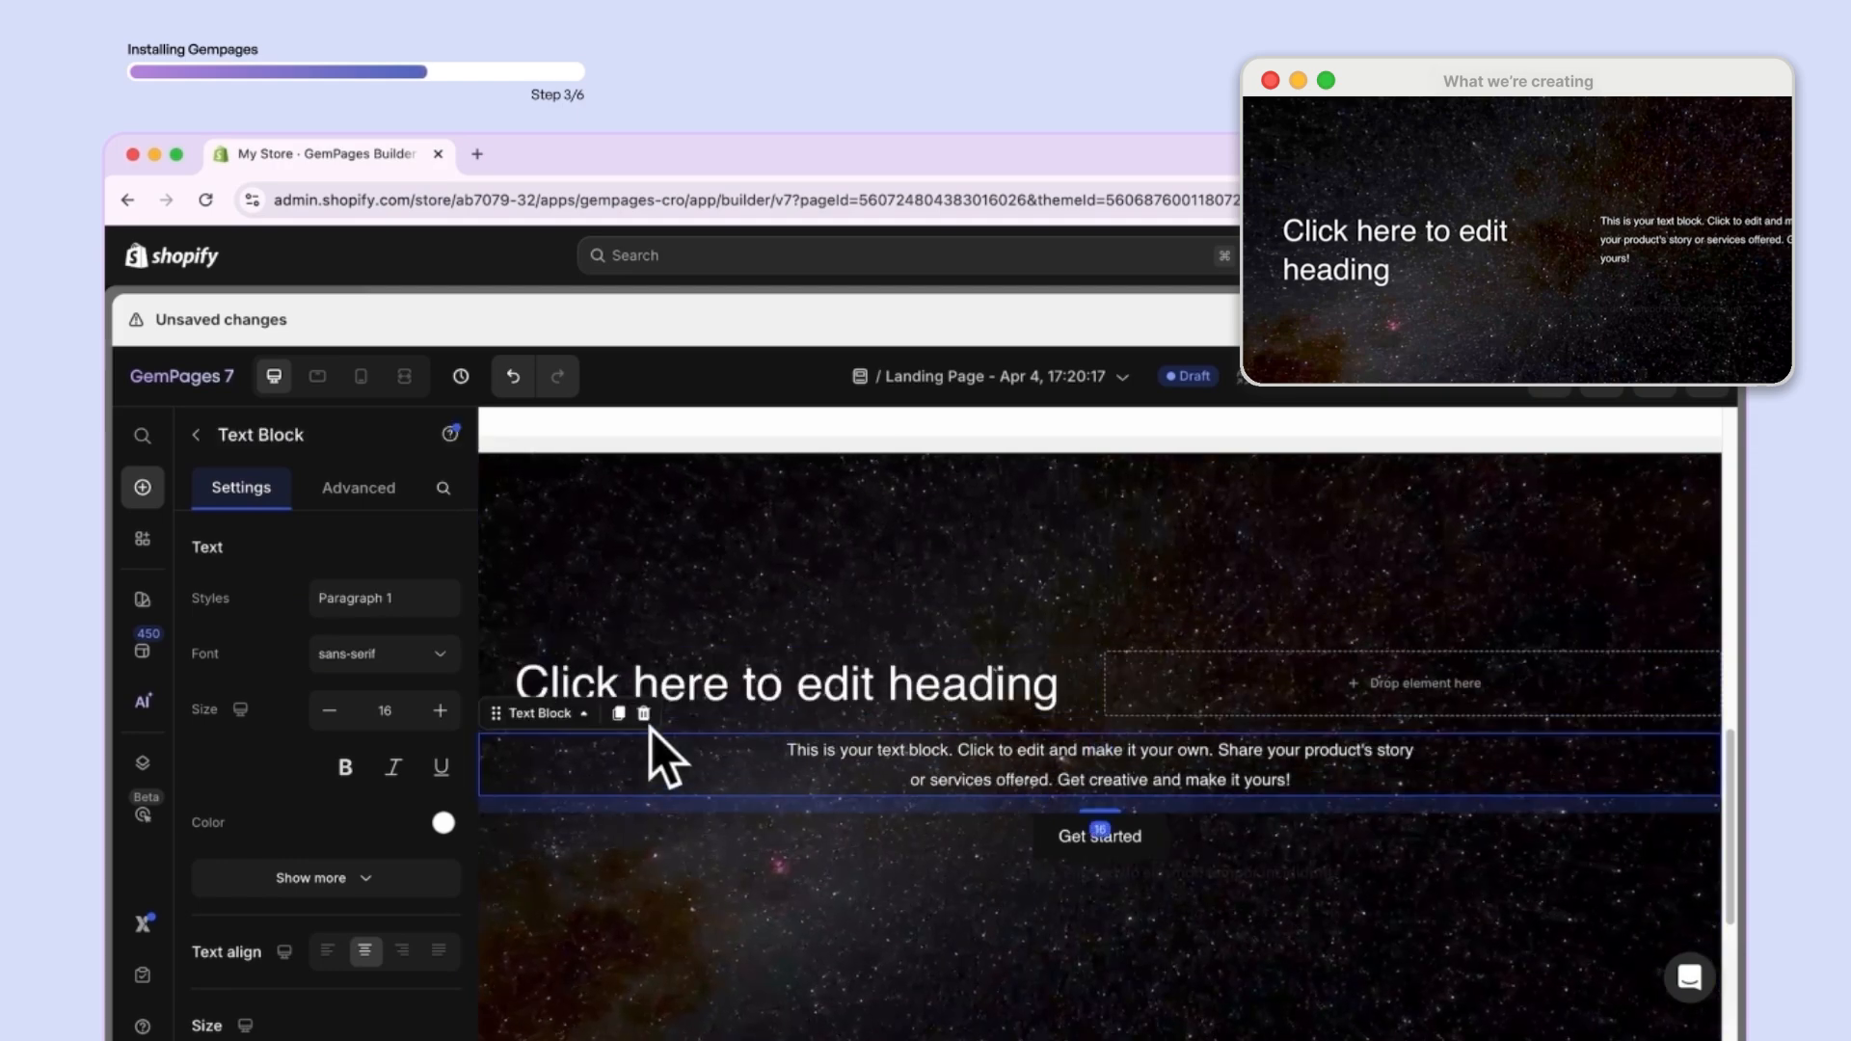
left_click_drag(508, 719, 1240, 690)
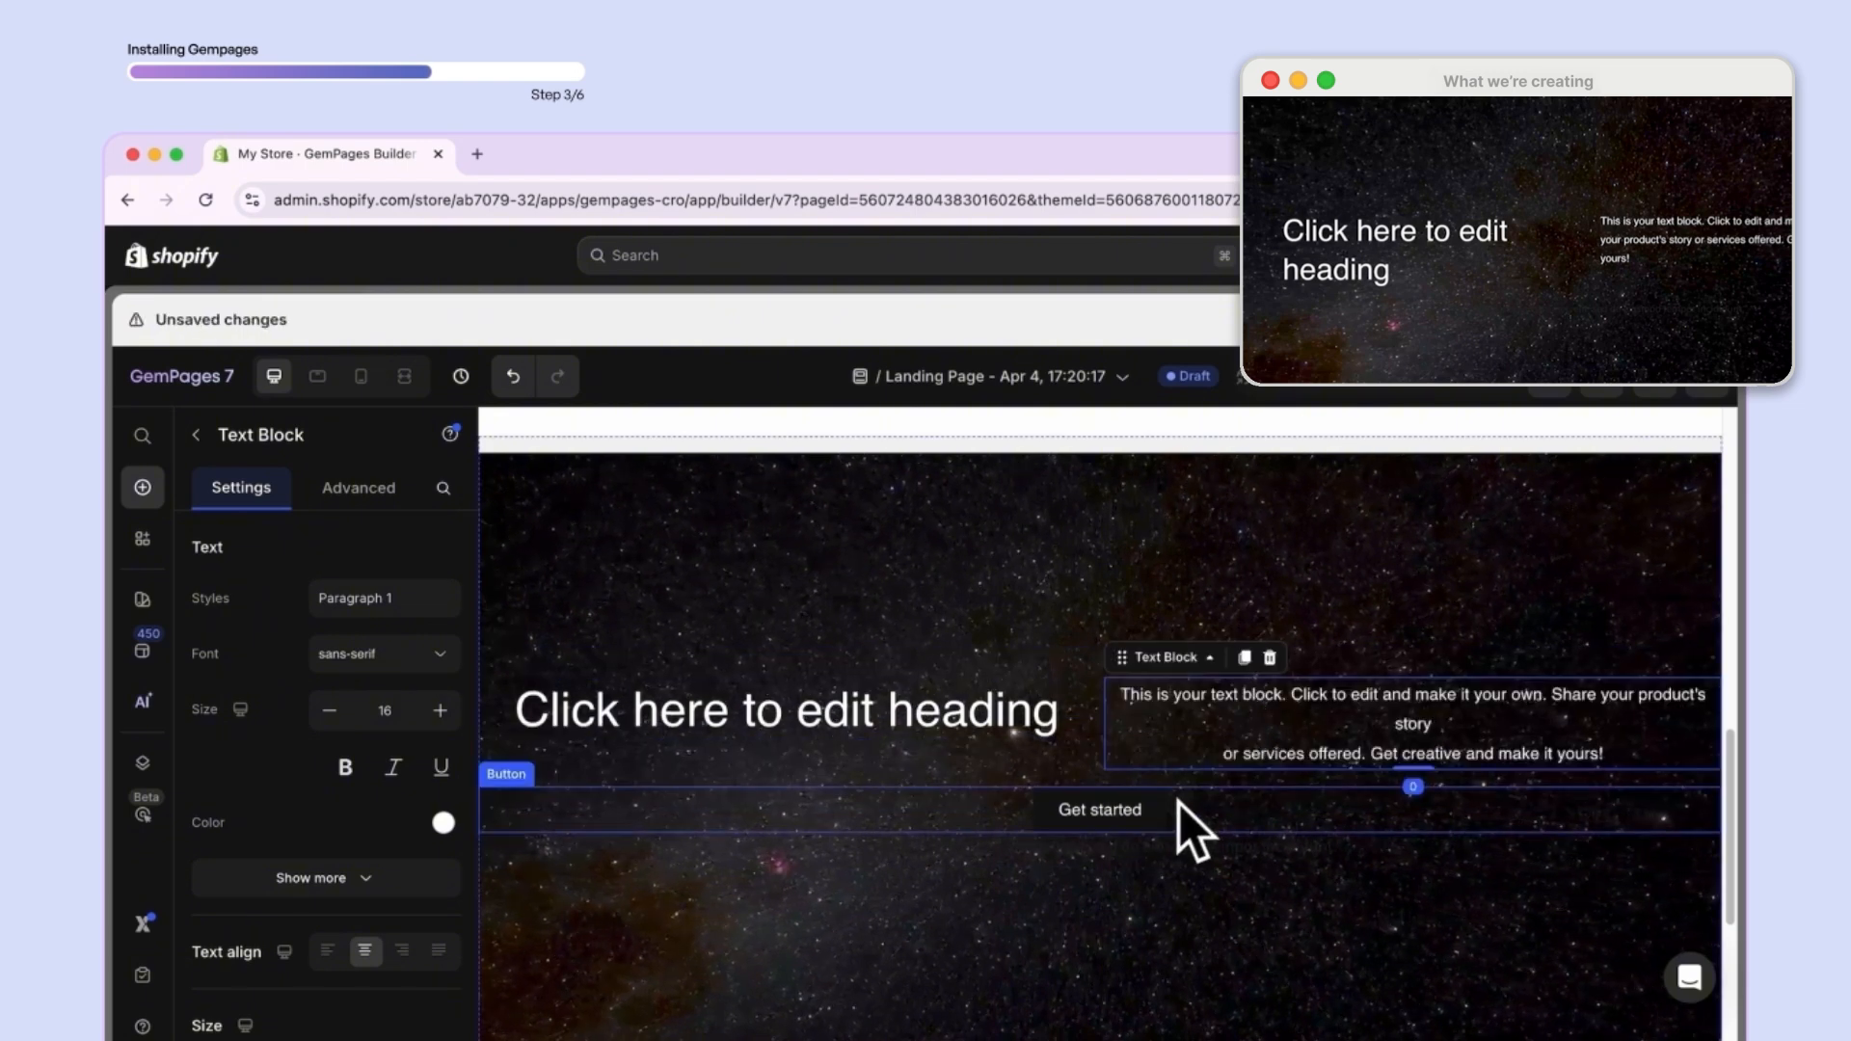
left_click(1213, 813)
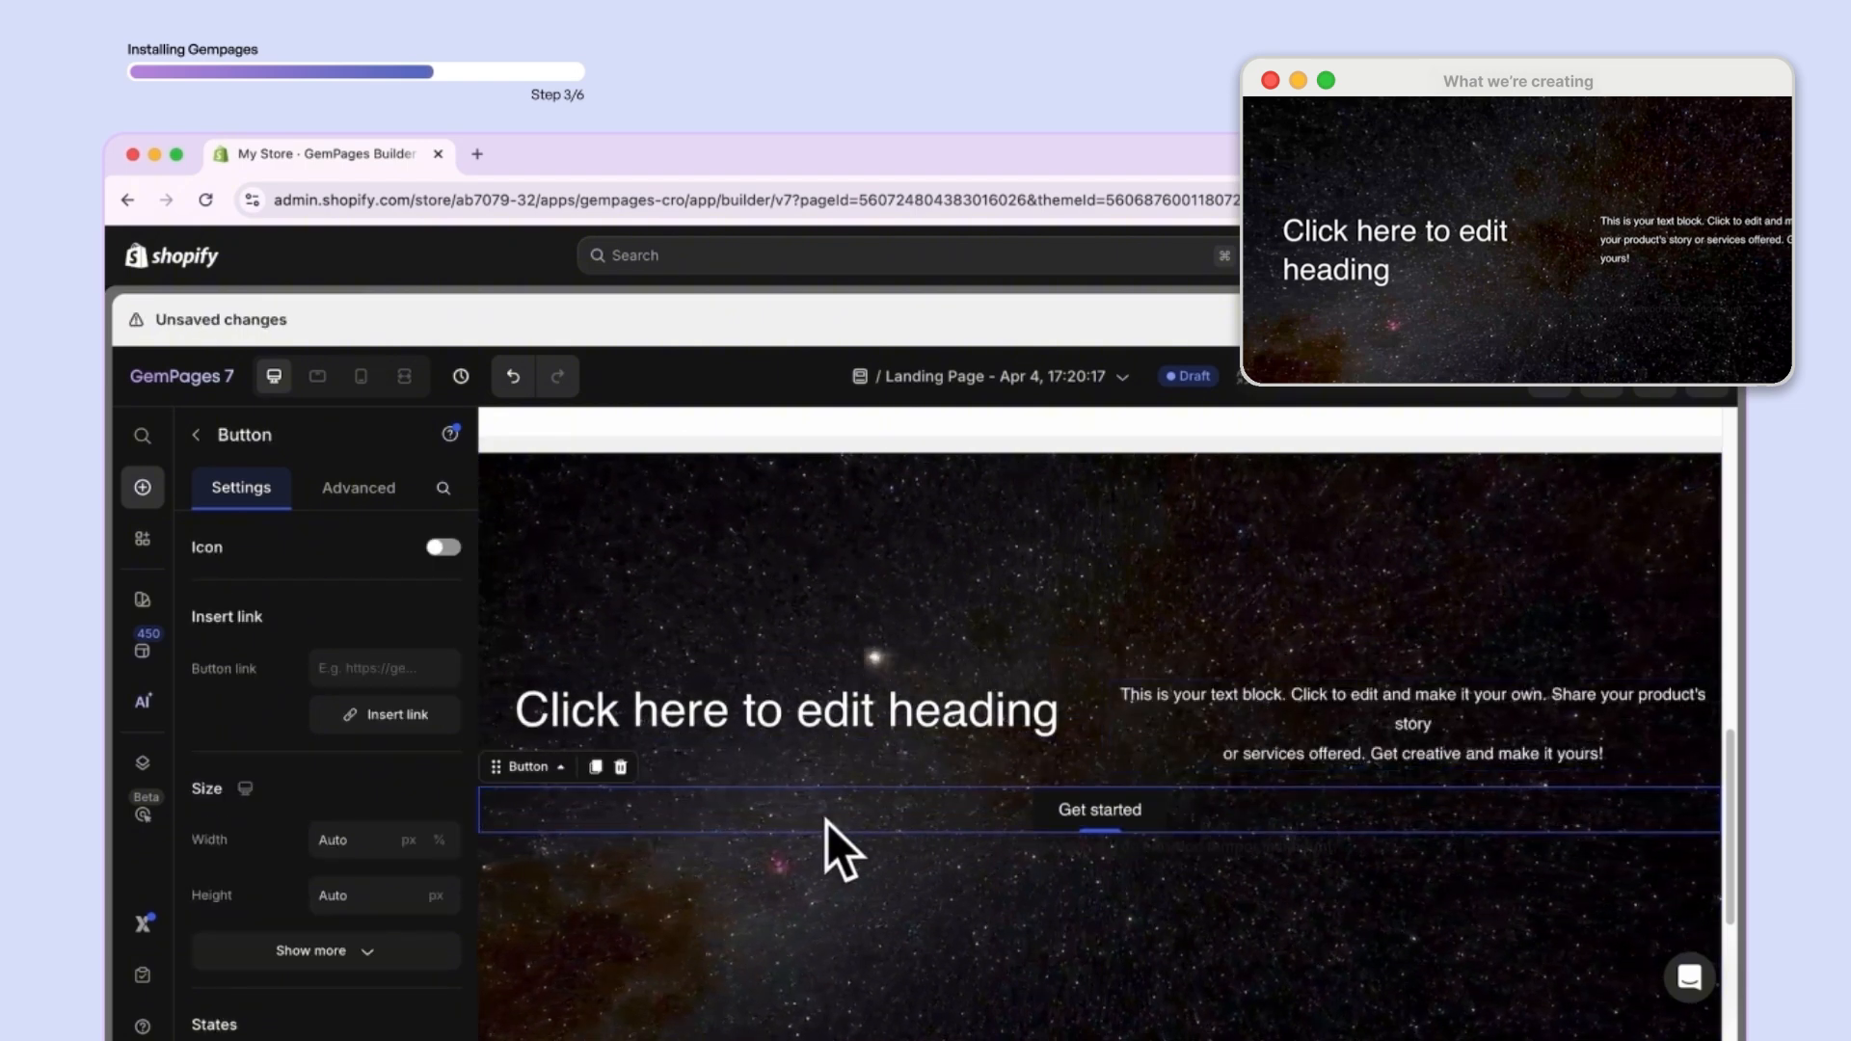
left_click(620, 767)
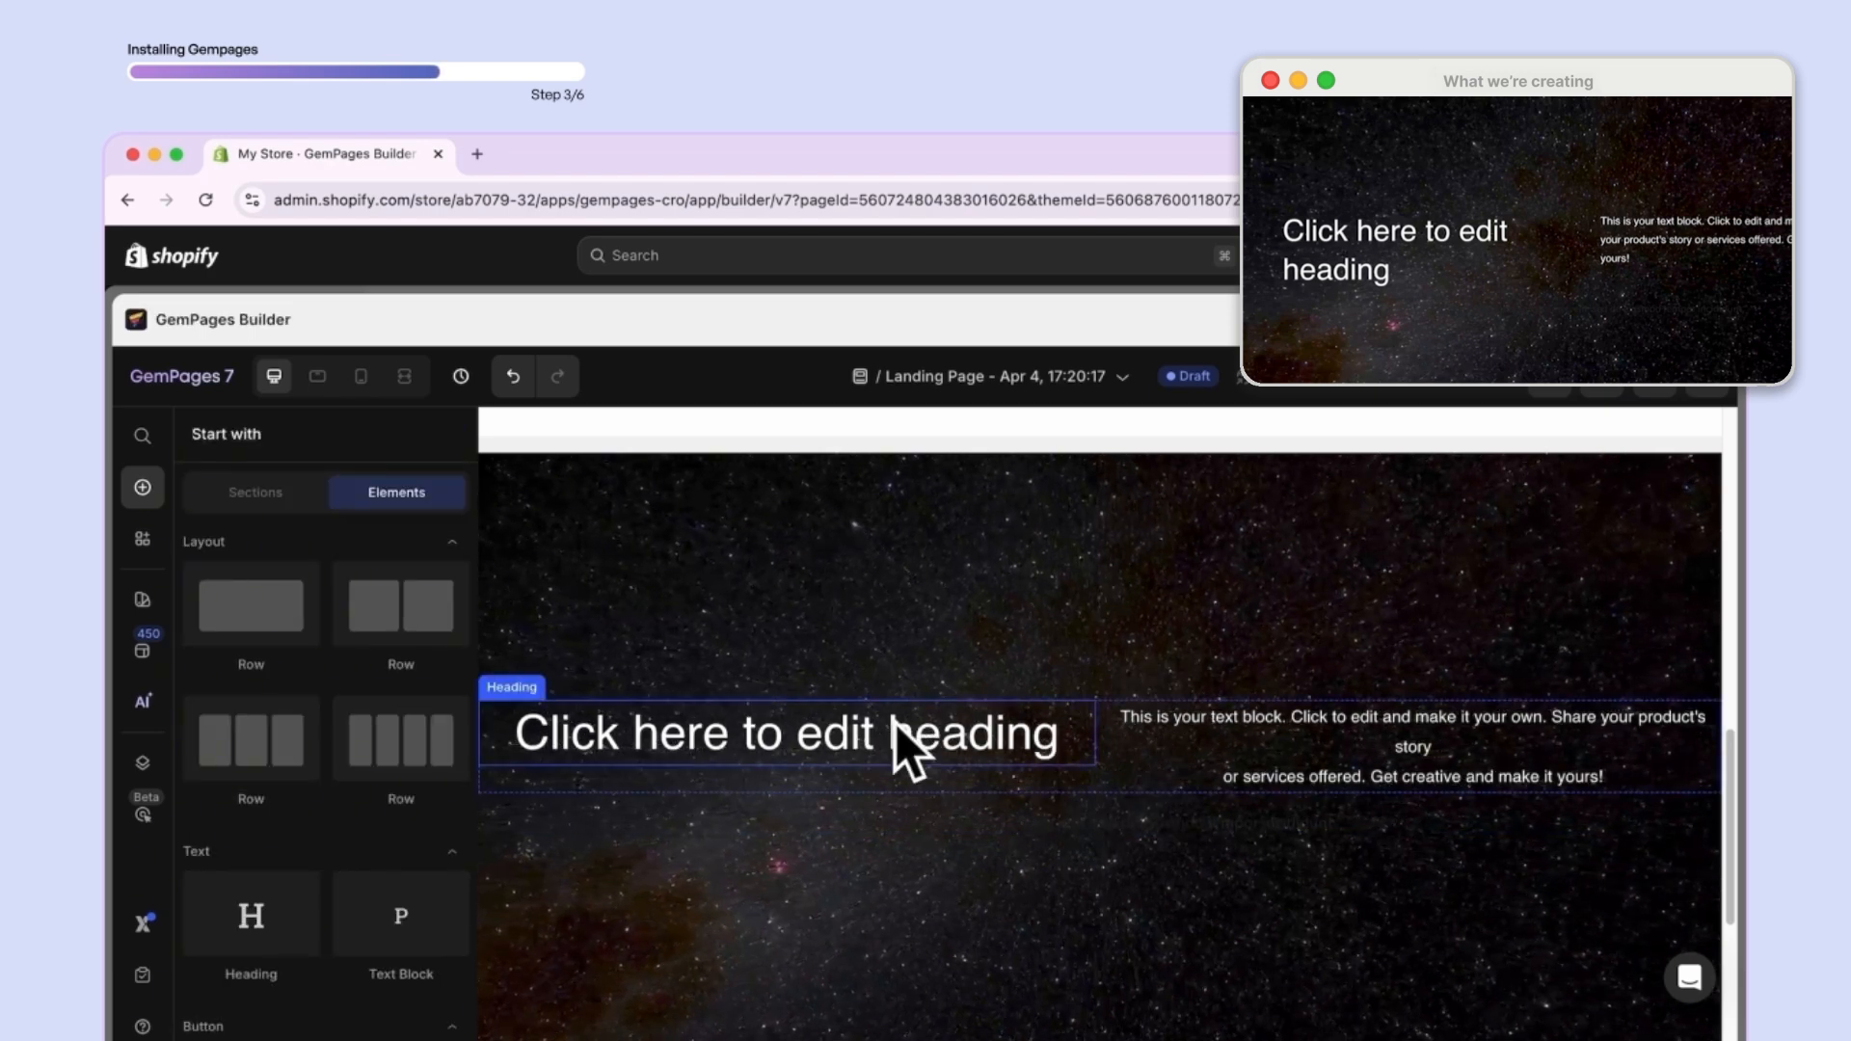
- Left-align the hero heading and set the heading-and-text row's width to 80%
left_click(935, 729)
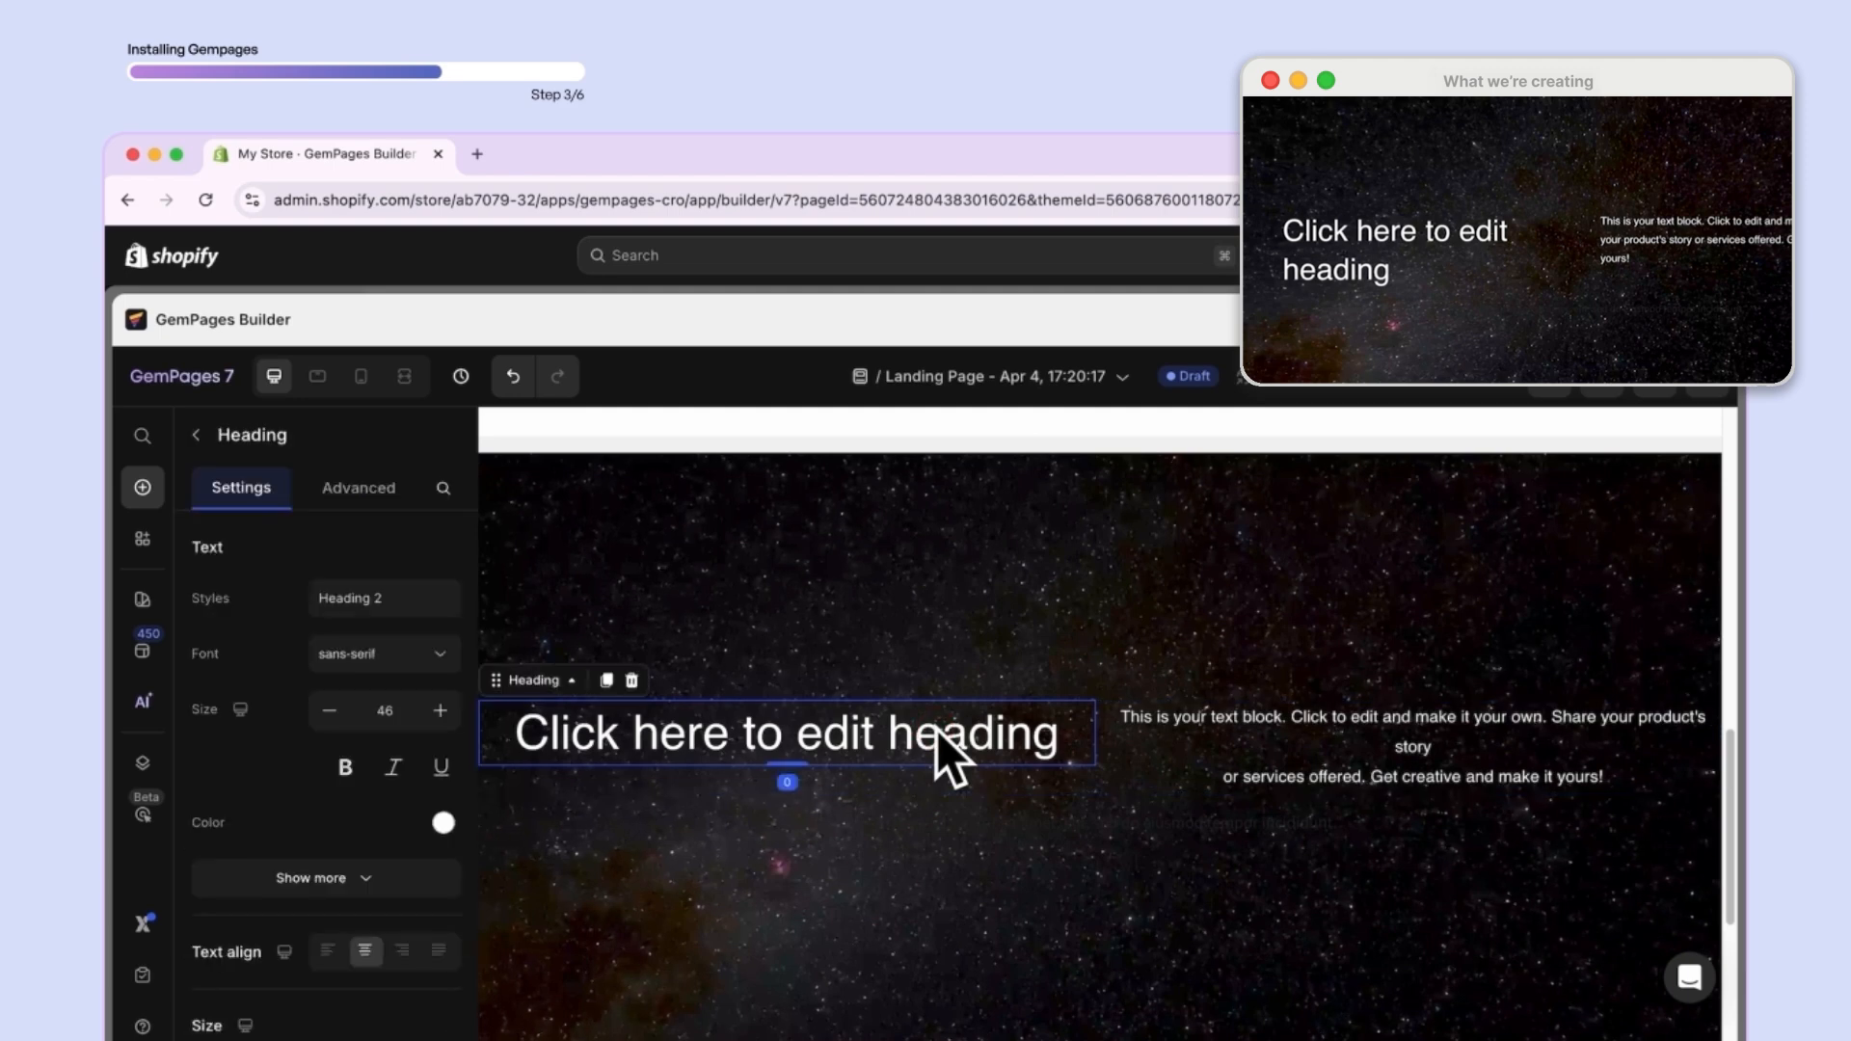
left_click(329, 955)
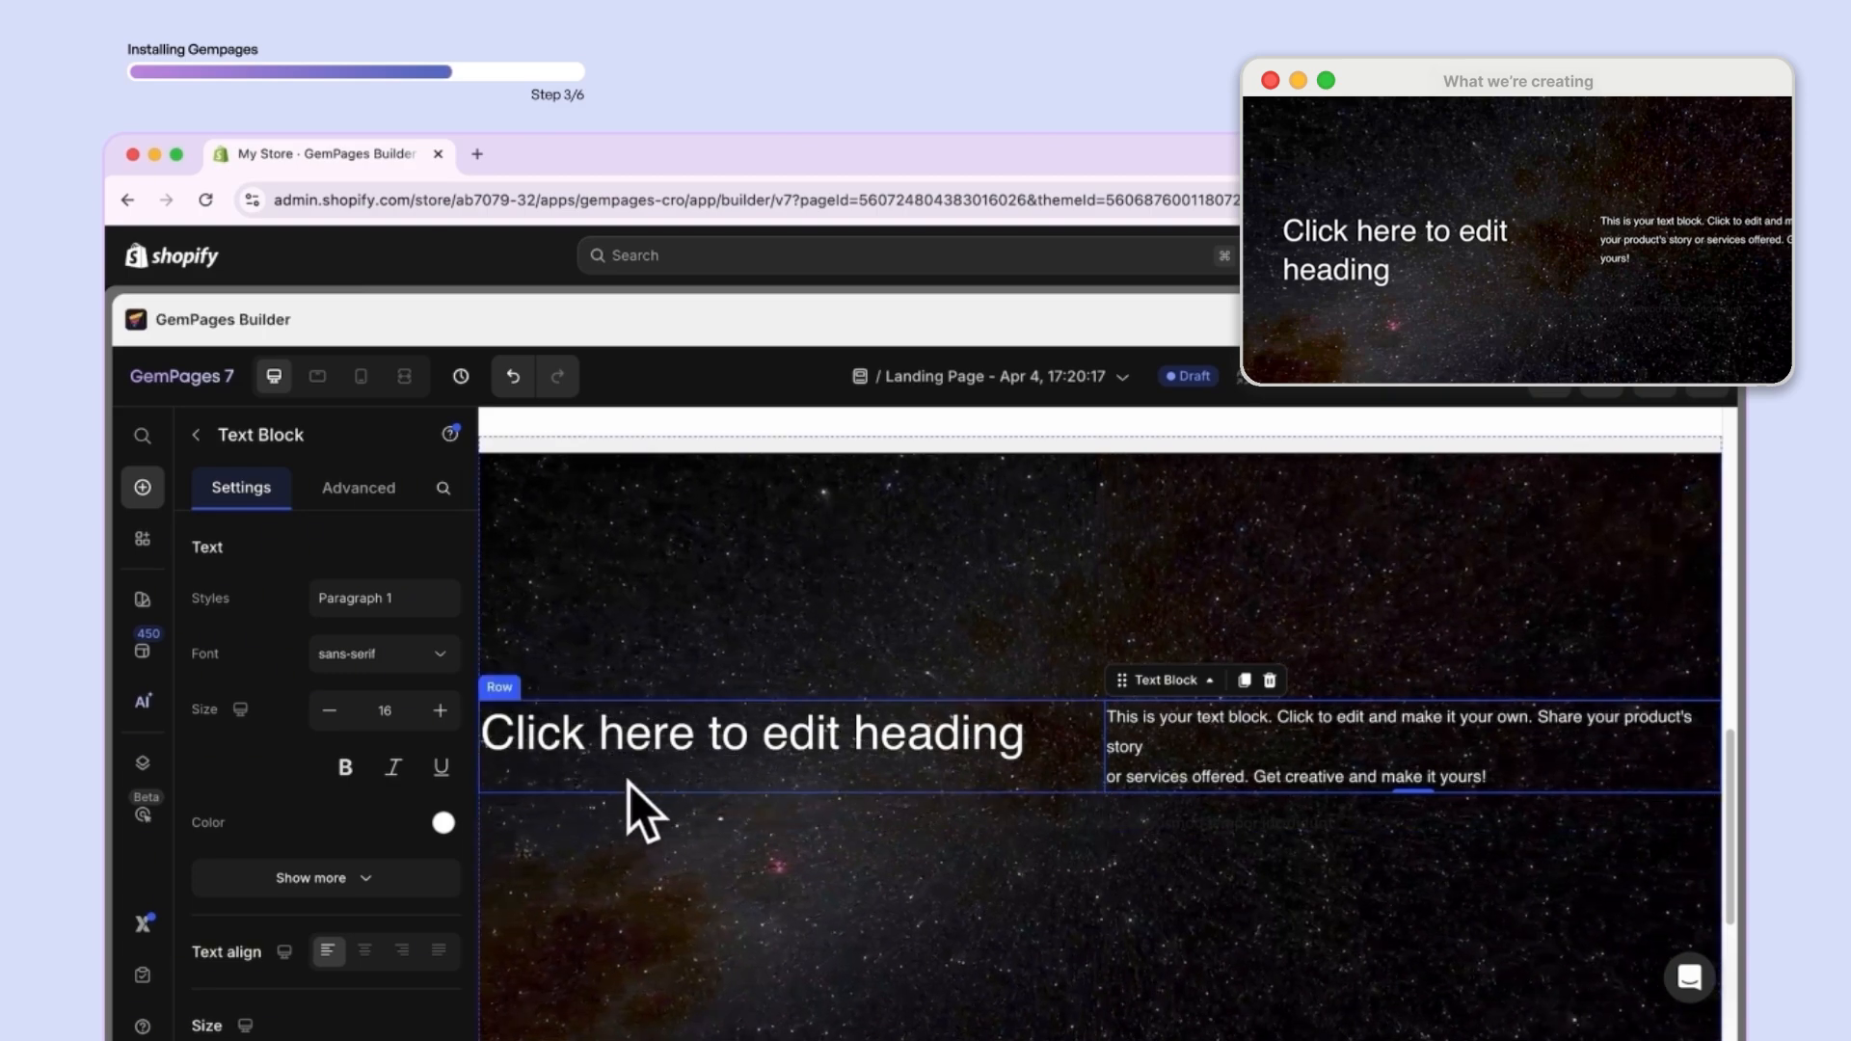
left_click(1057, 773)
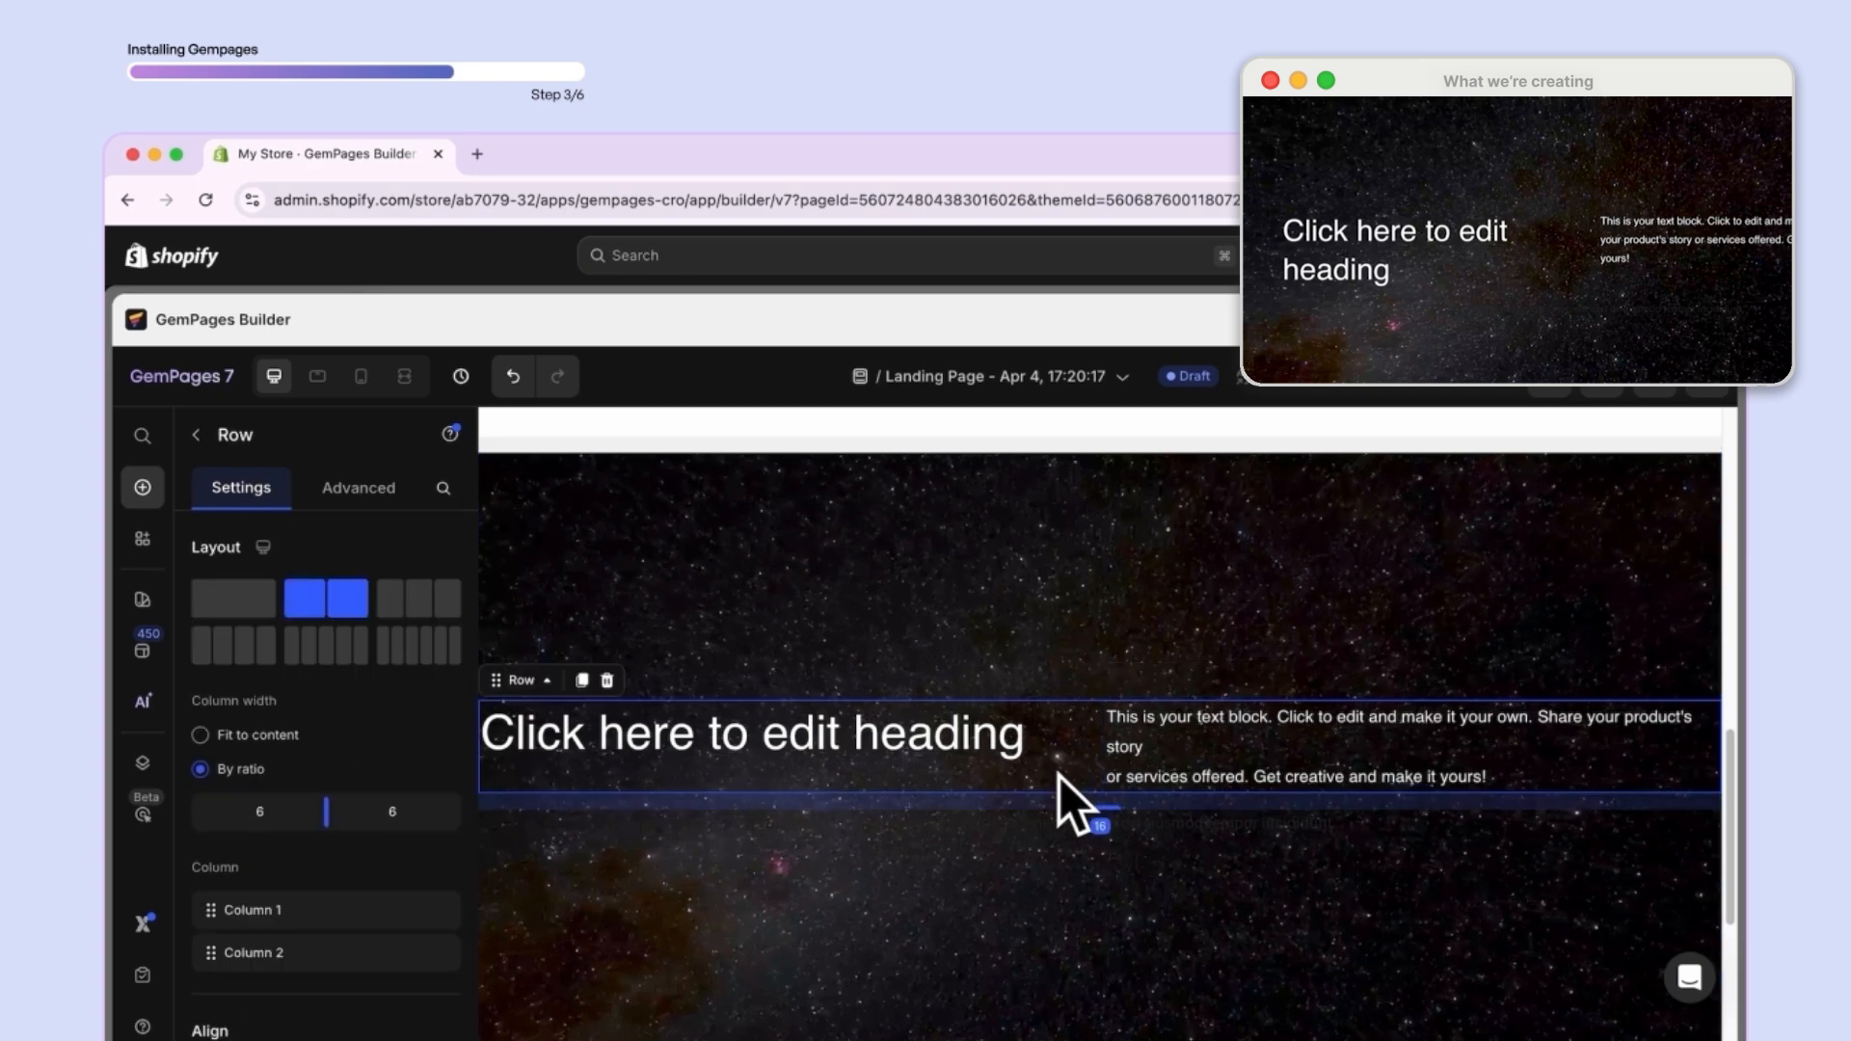
scroll(360, 779, "down", 5)
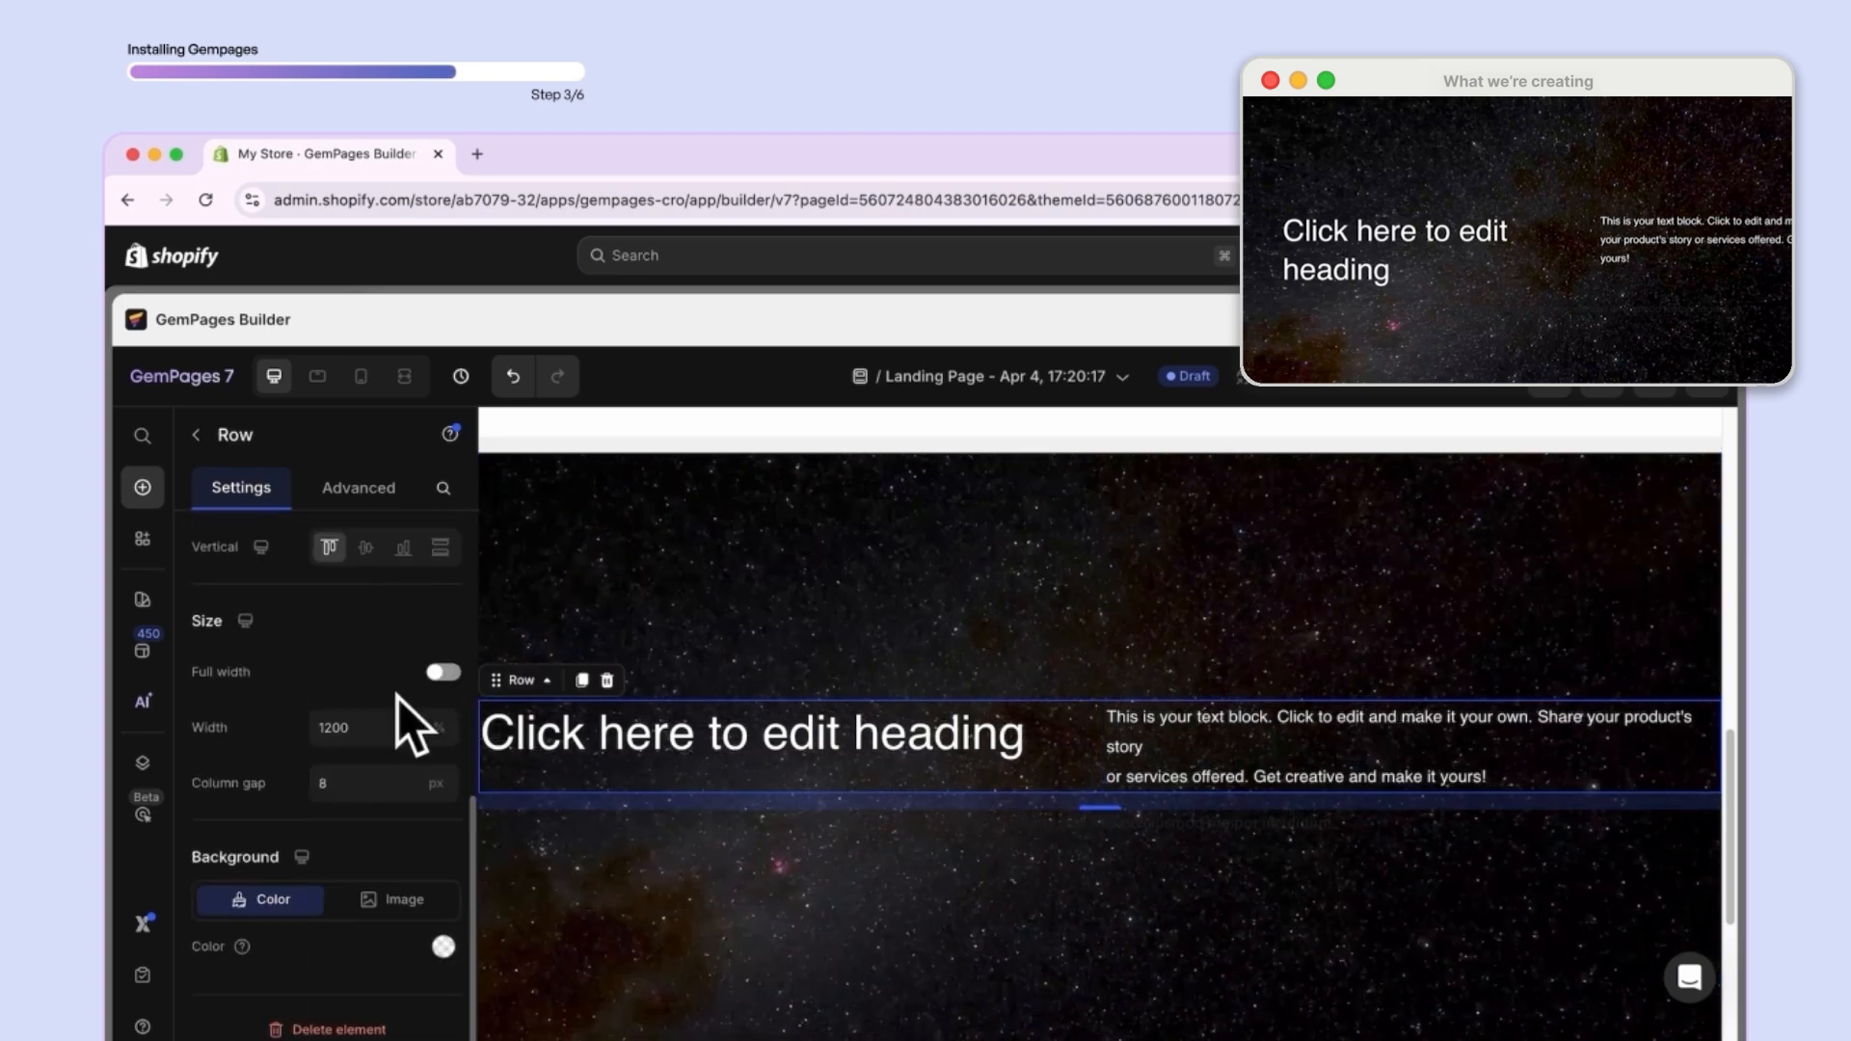
left_click(439, 729)
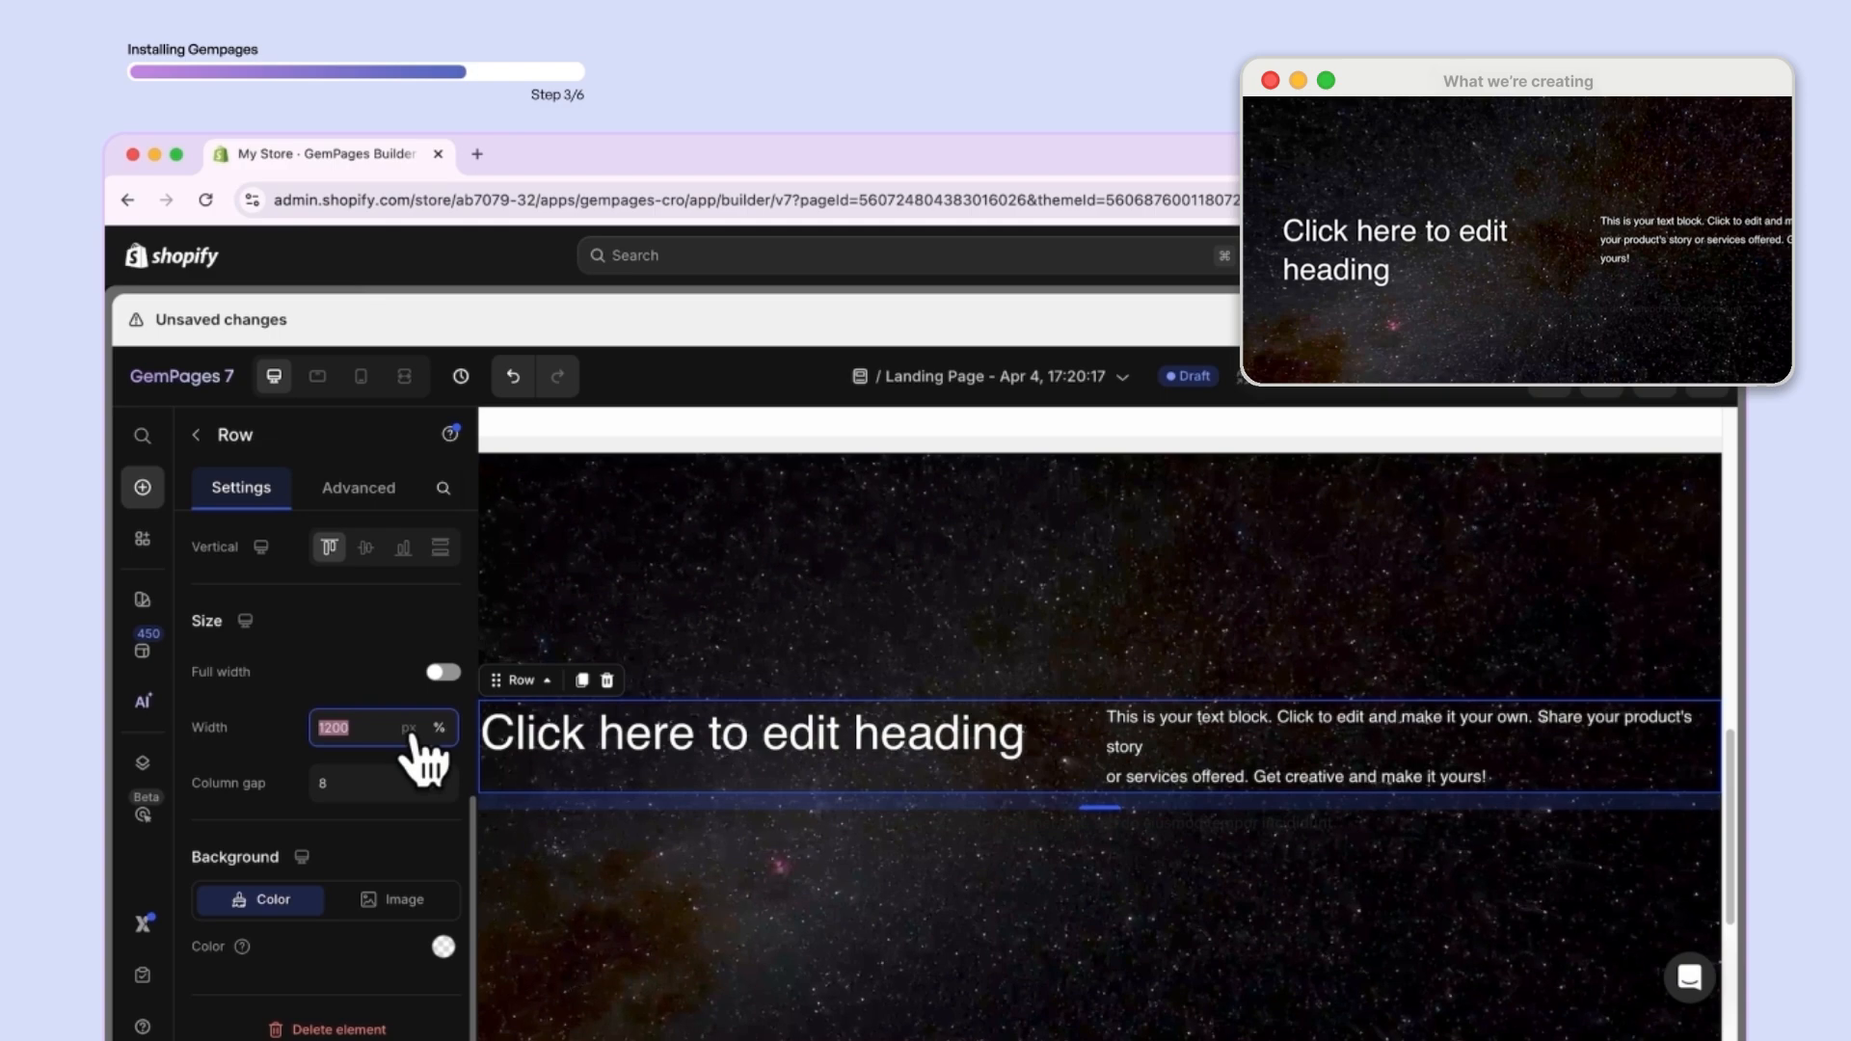
type("80")
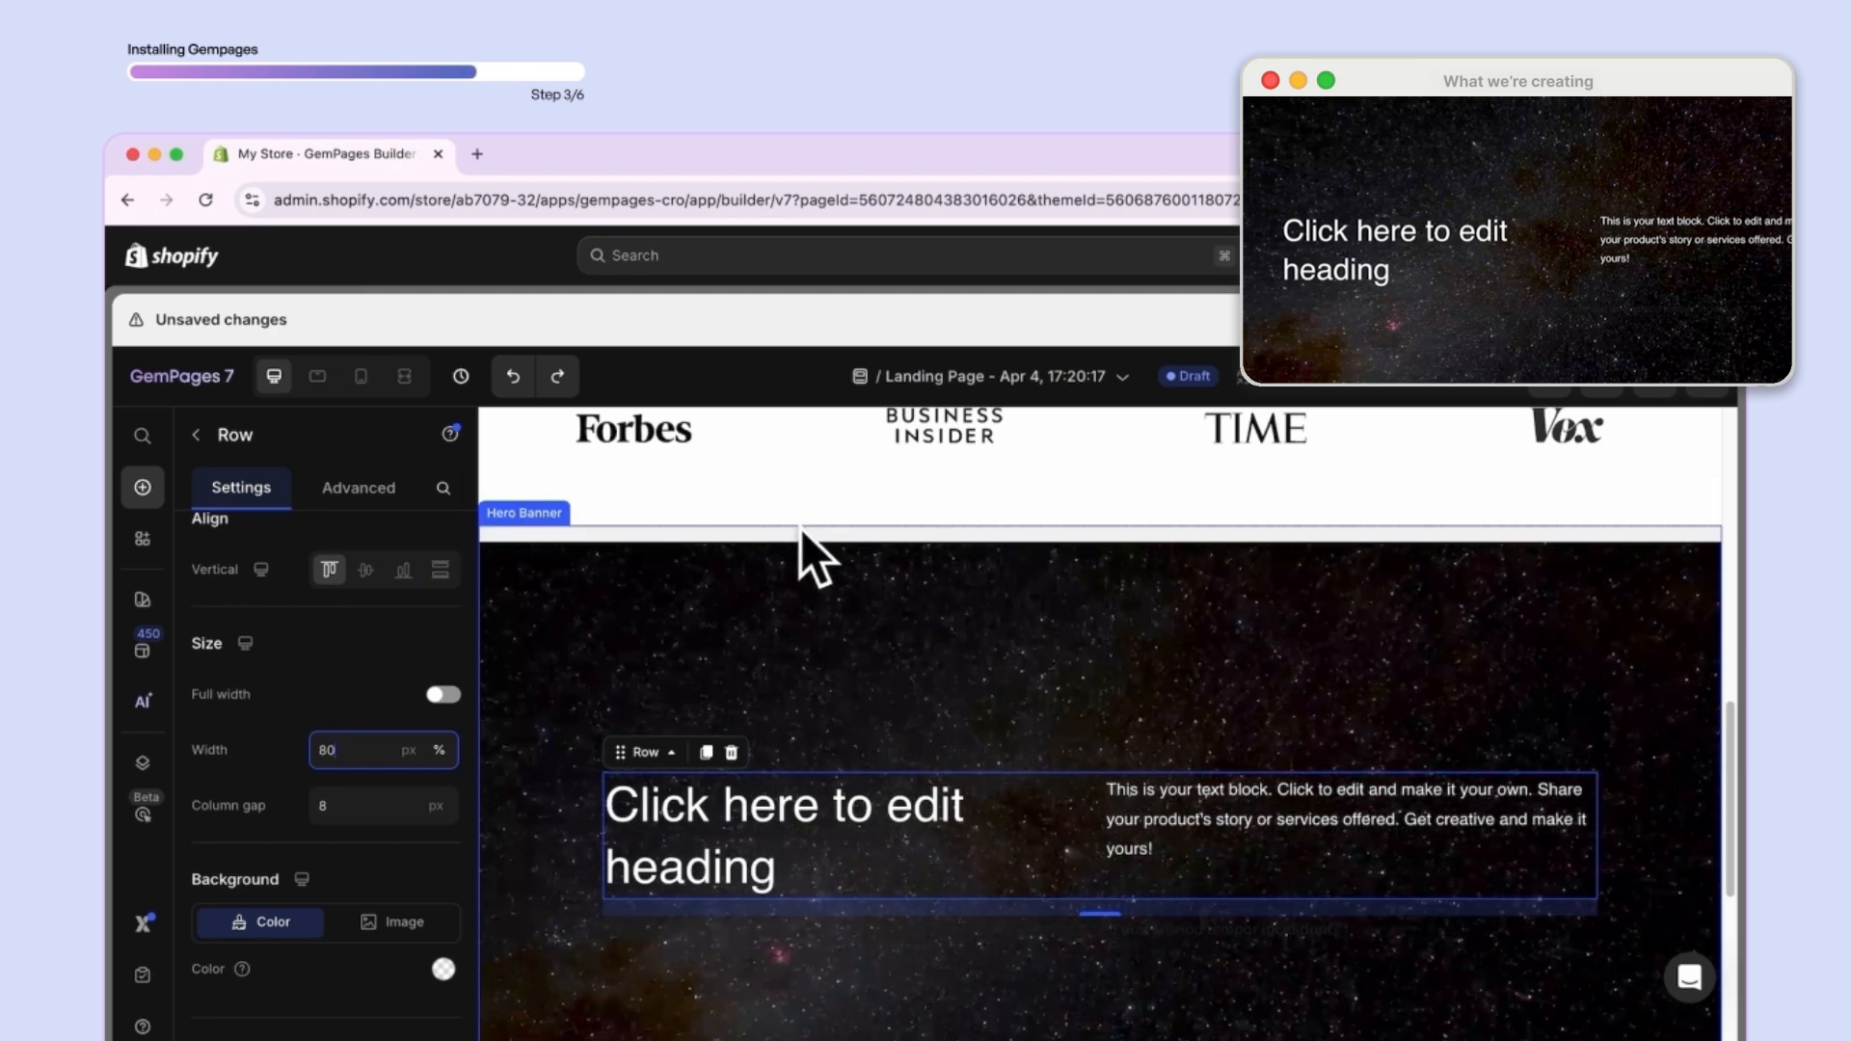
- Check the page in full-screen preview, return to desktop layout, and select the Hero Banner
left_click(405, 379)
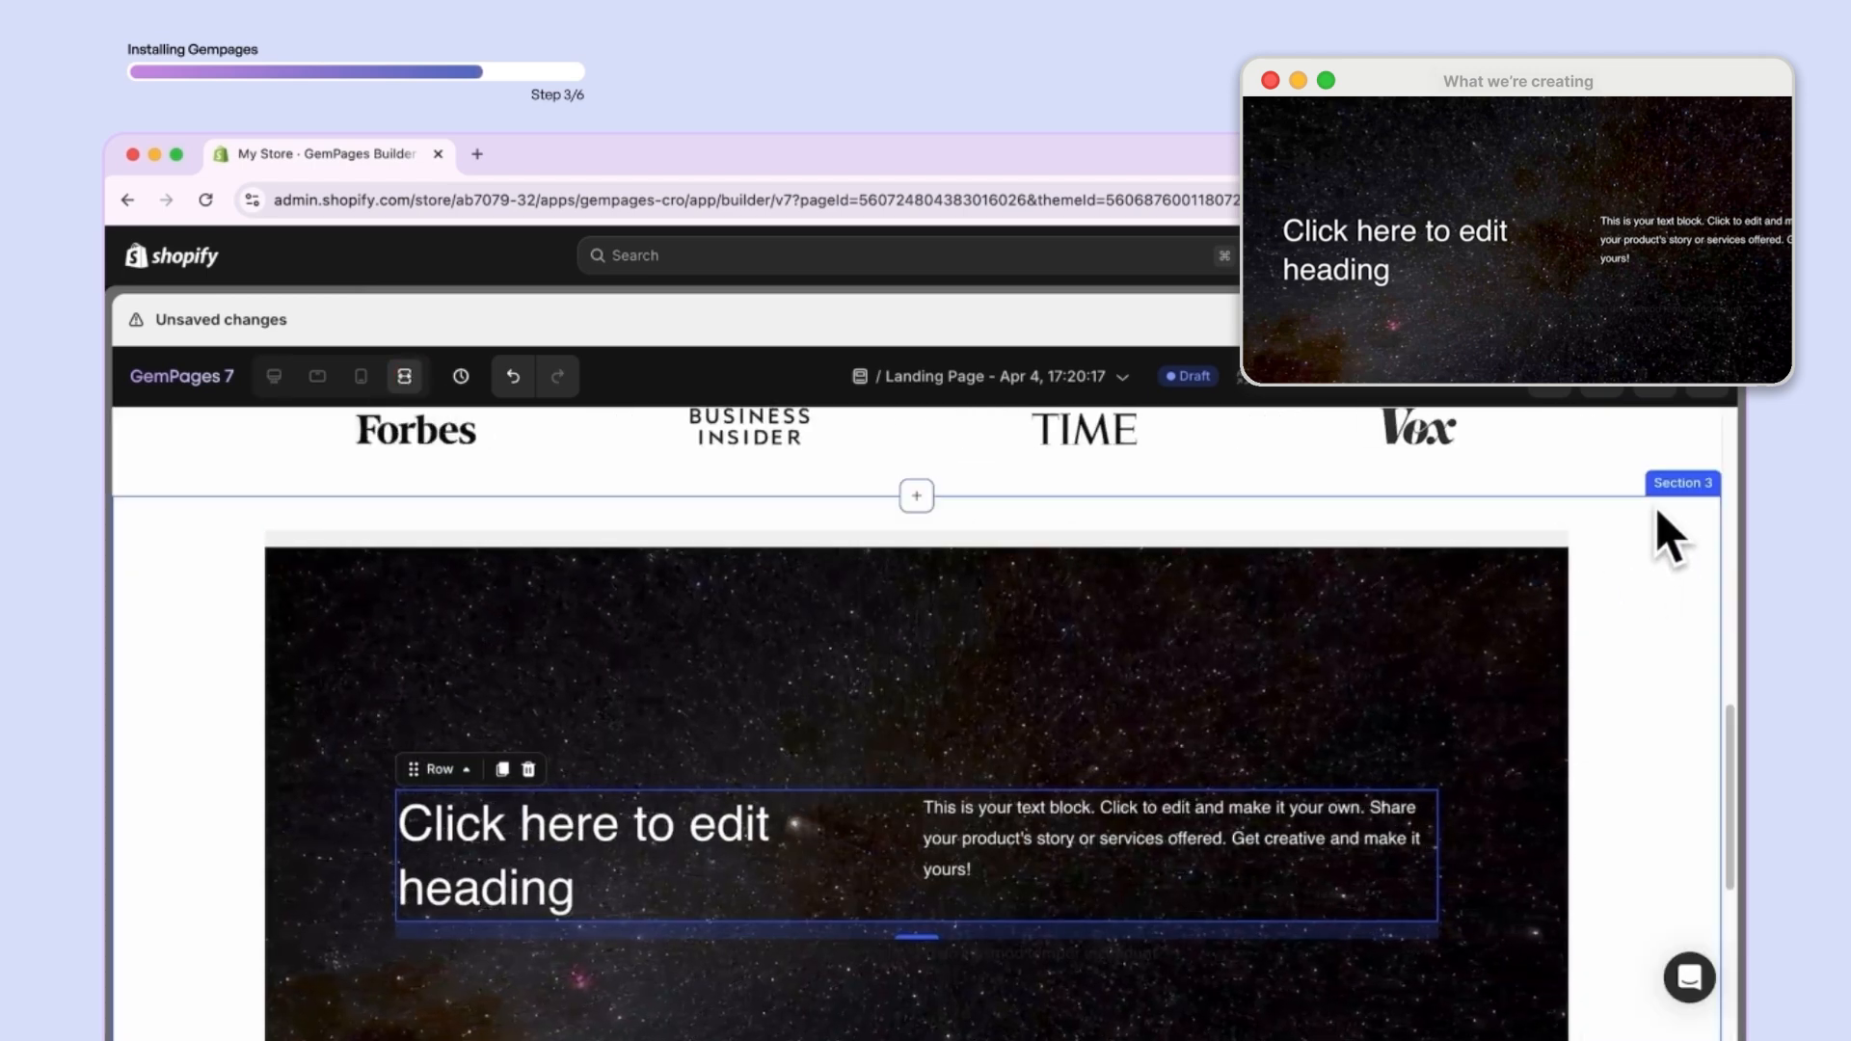
scroll(1702, 793, "down", 2)
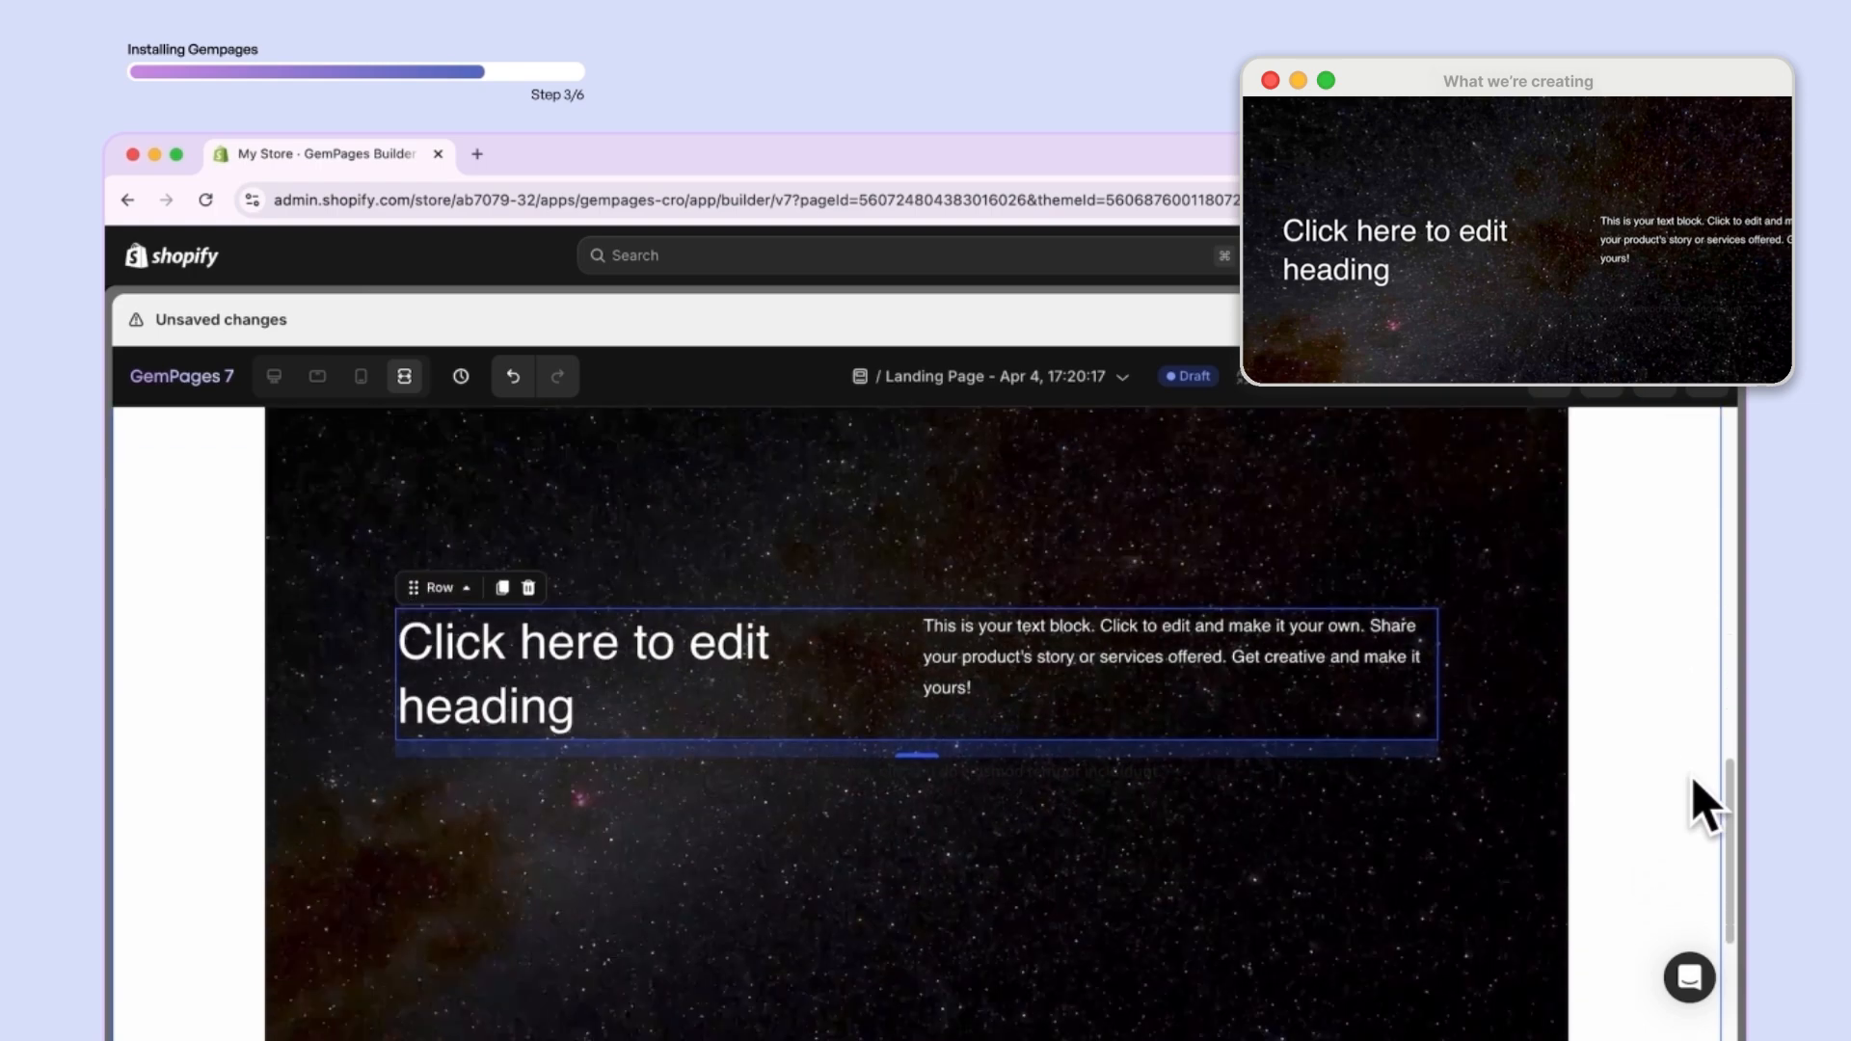
scroll(1697, 786, "down", 2)
scroll(1697, 786, "up", 4)
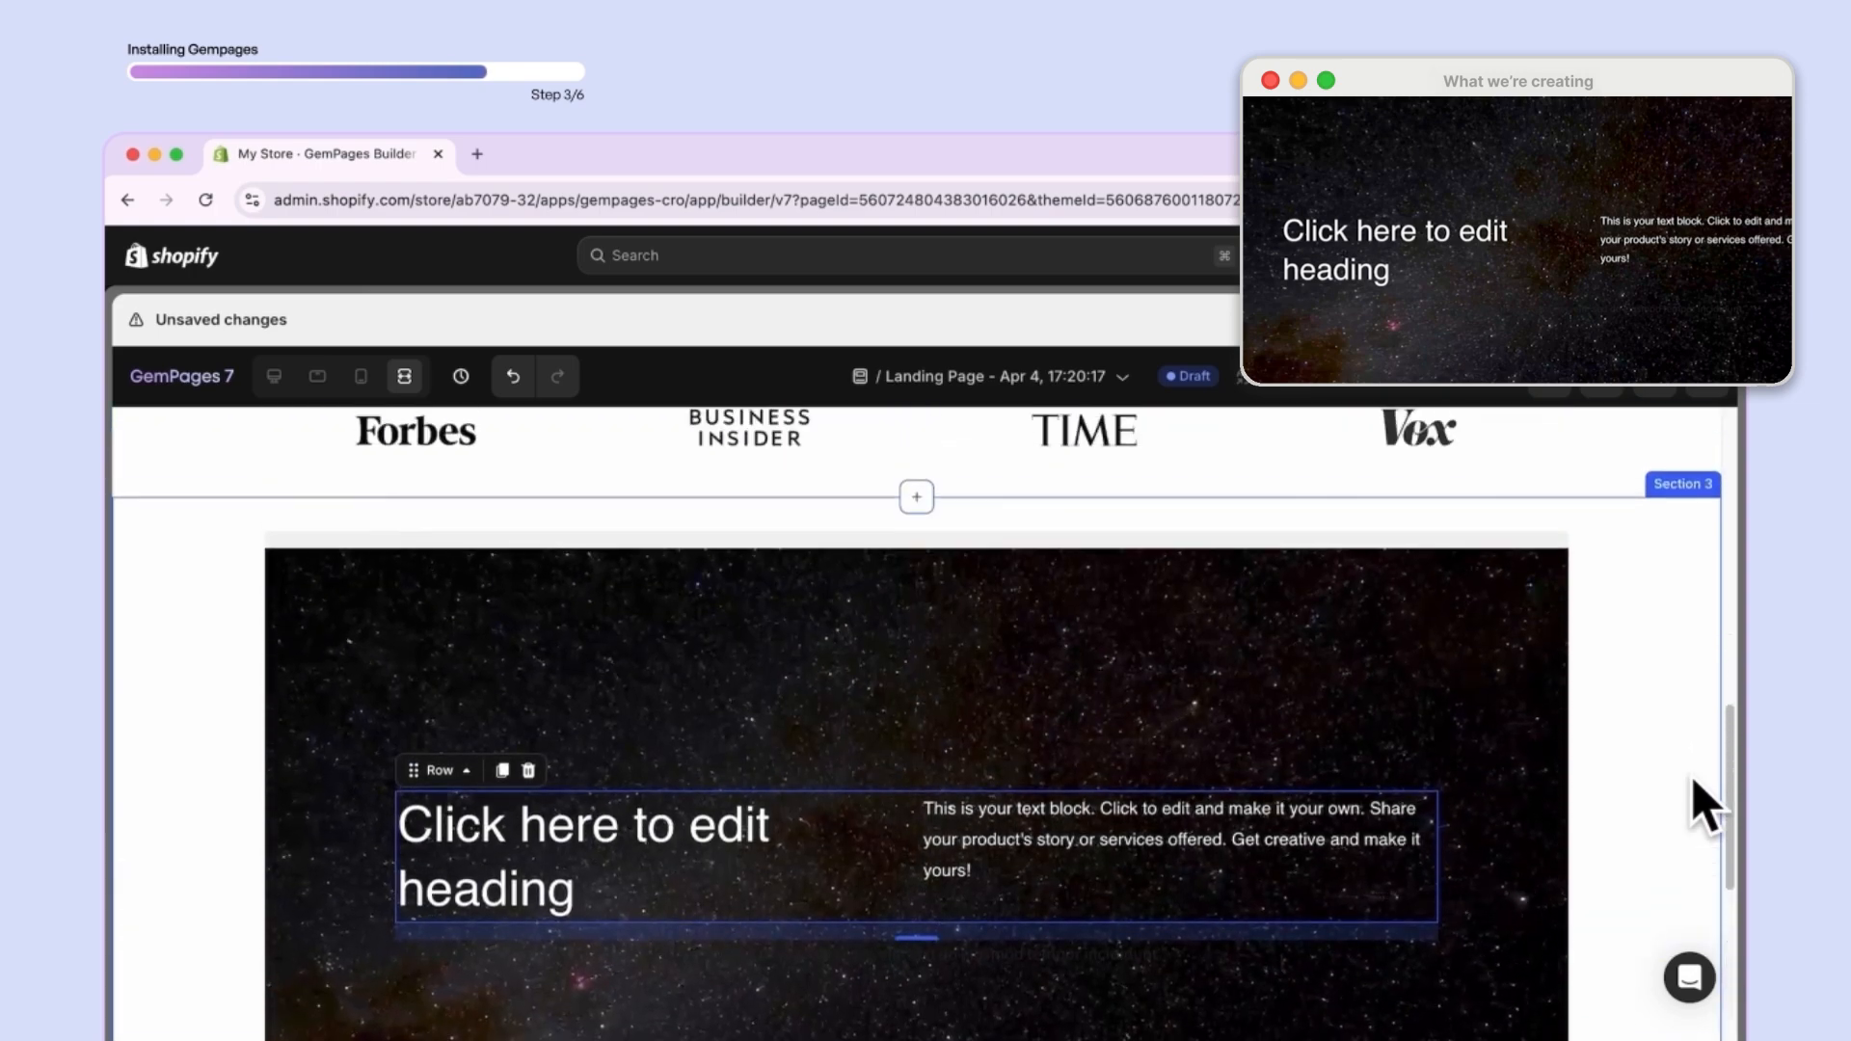
left_click(274, 377)
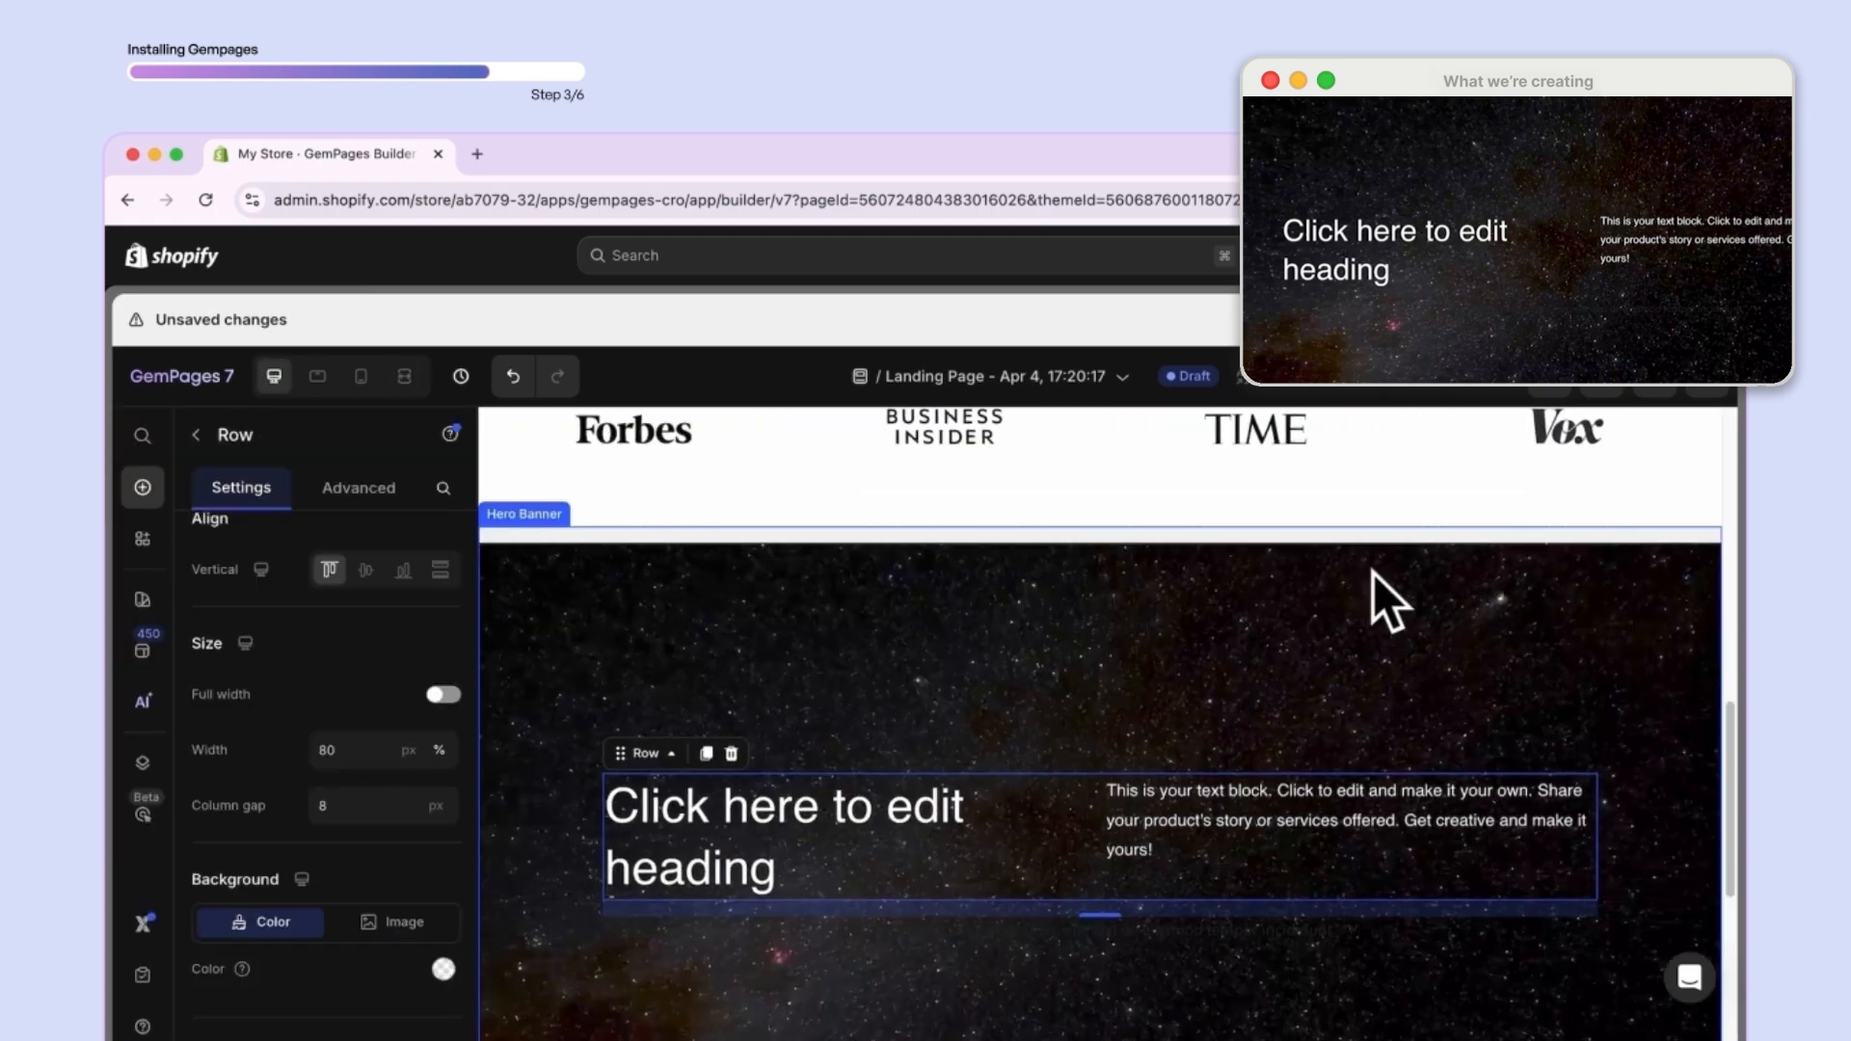
left_click(1696, 530)
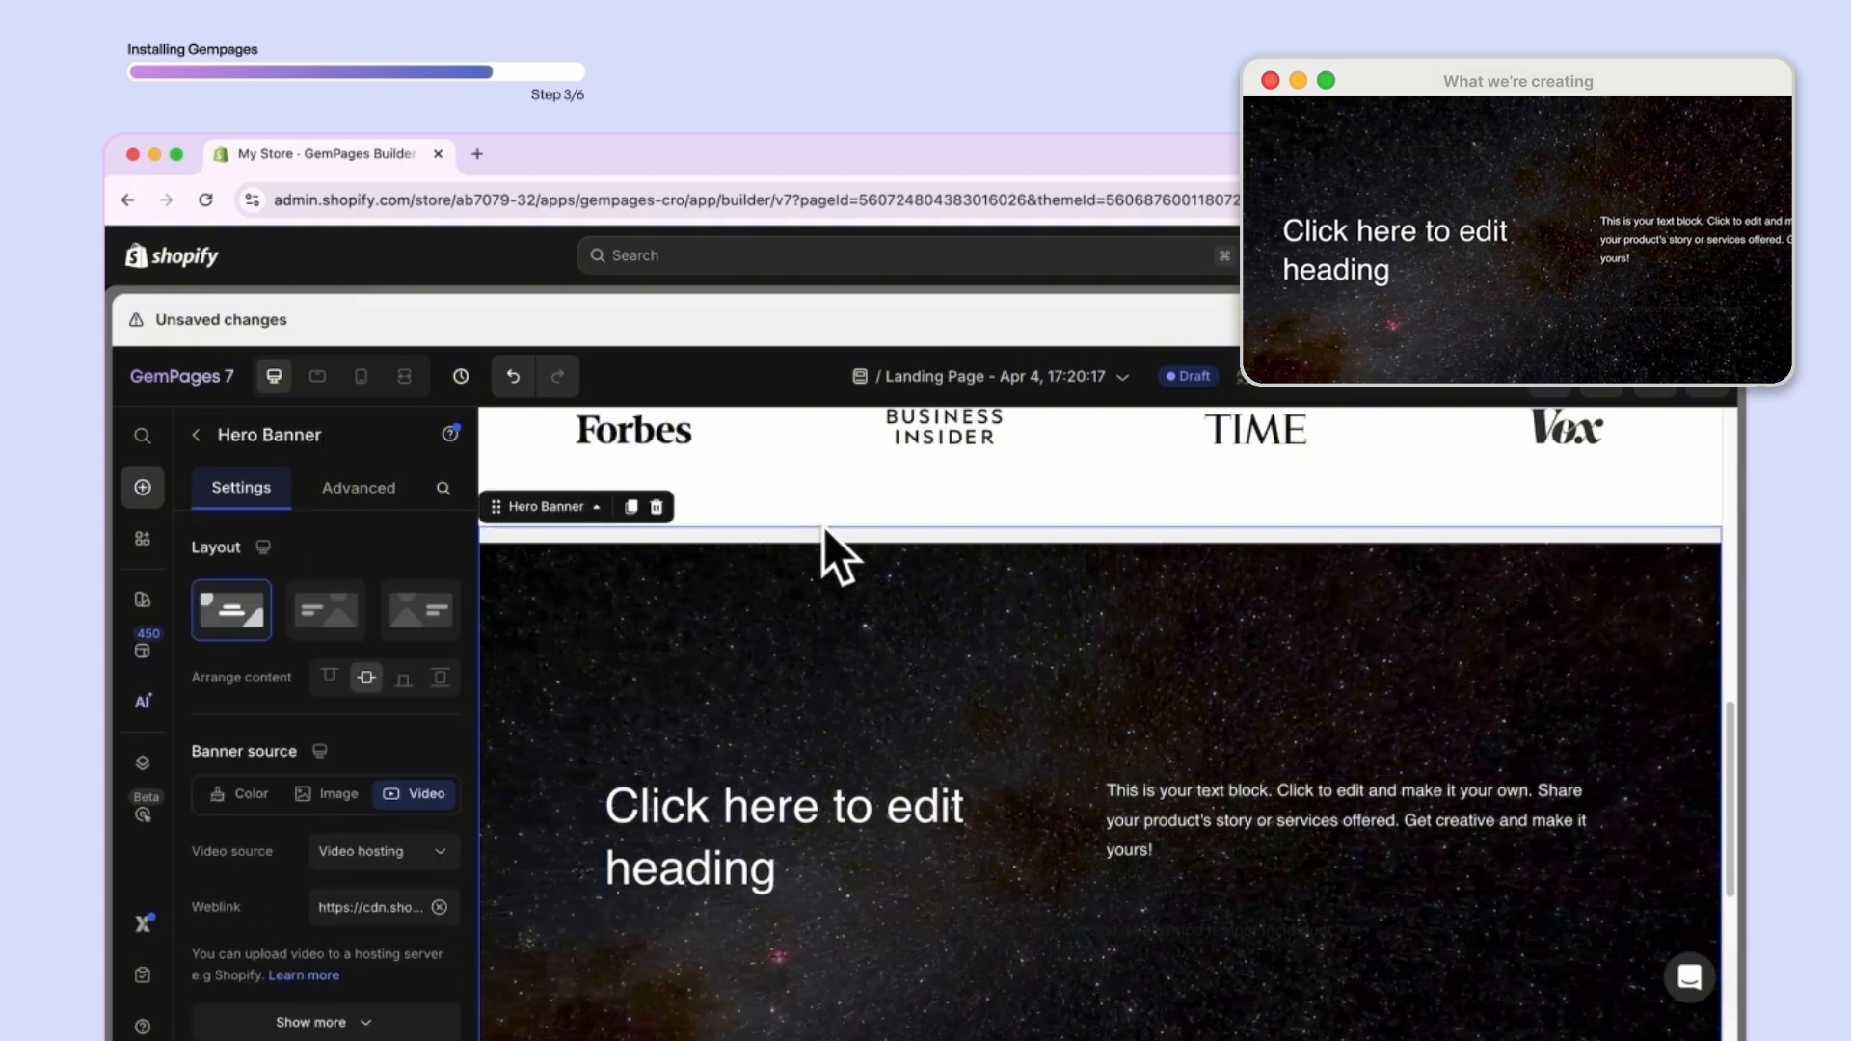
- Select Section 3 from the layer tree and set its background colour to hex F6F6F6
right_click(877, 532)
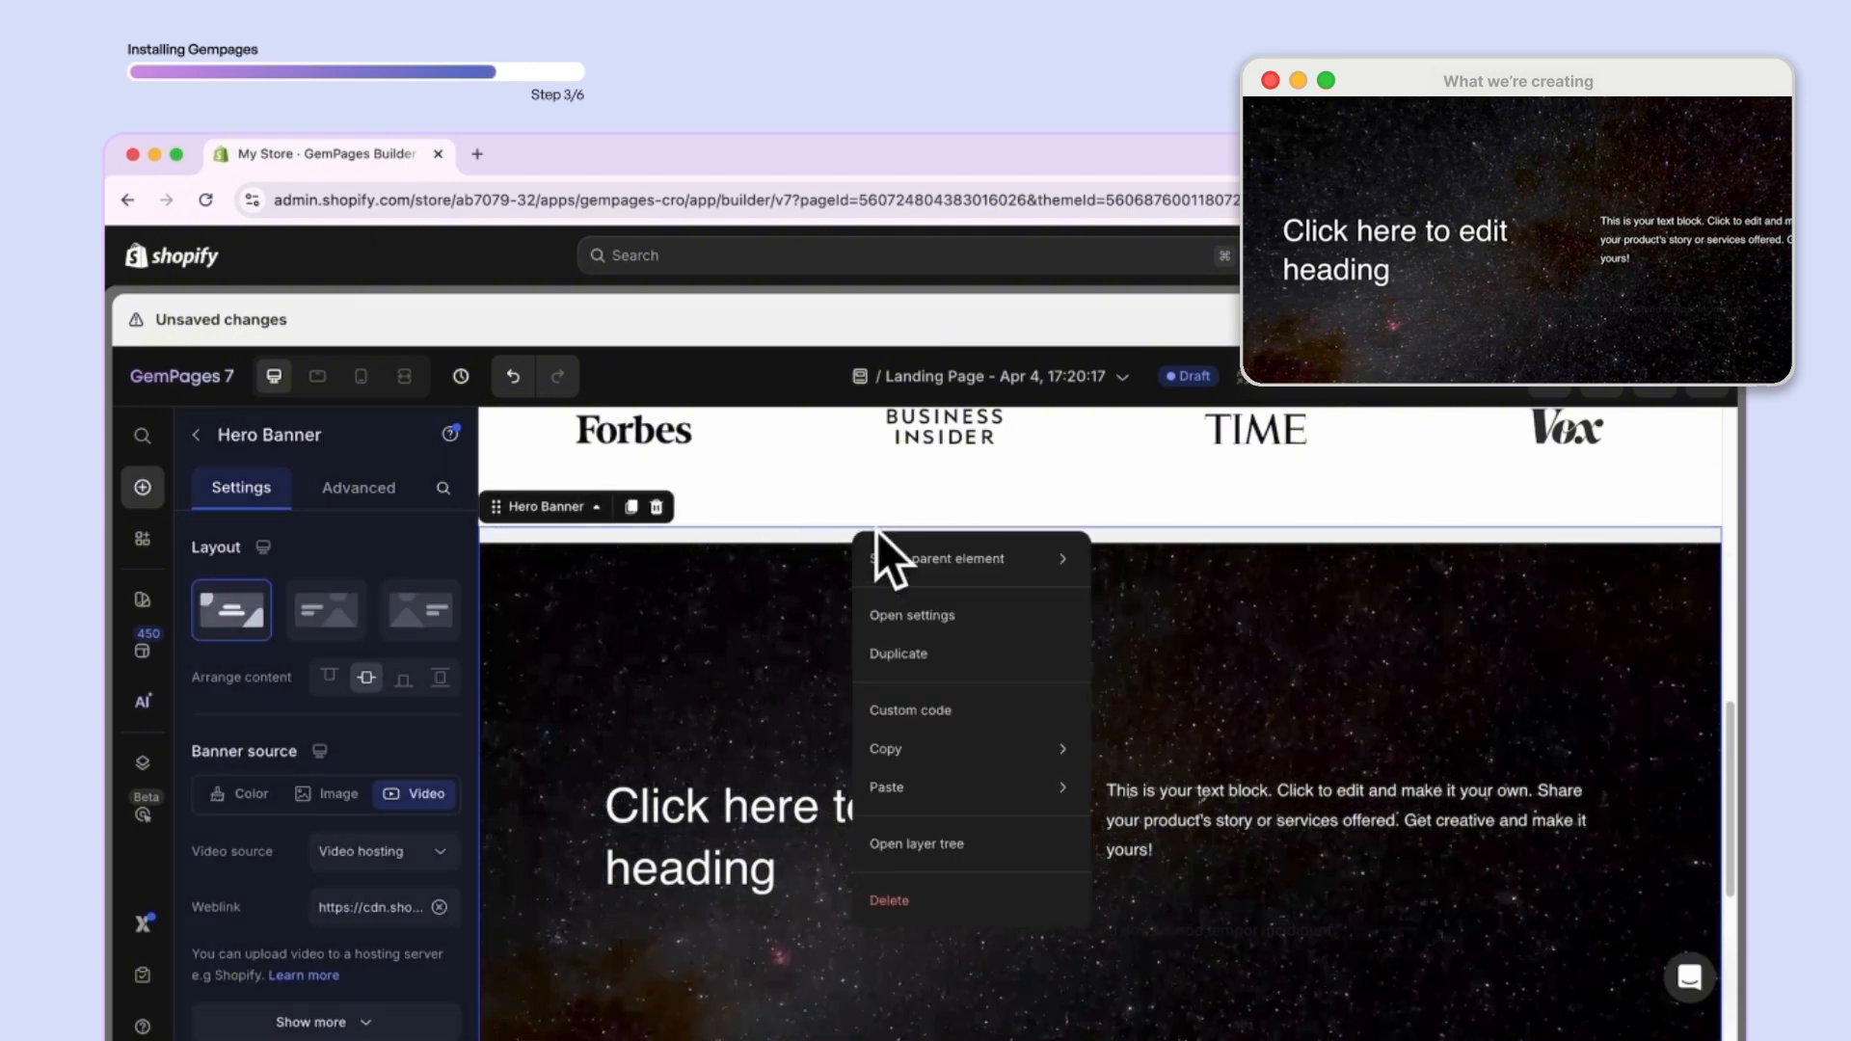
left_click(954, 848)
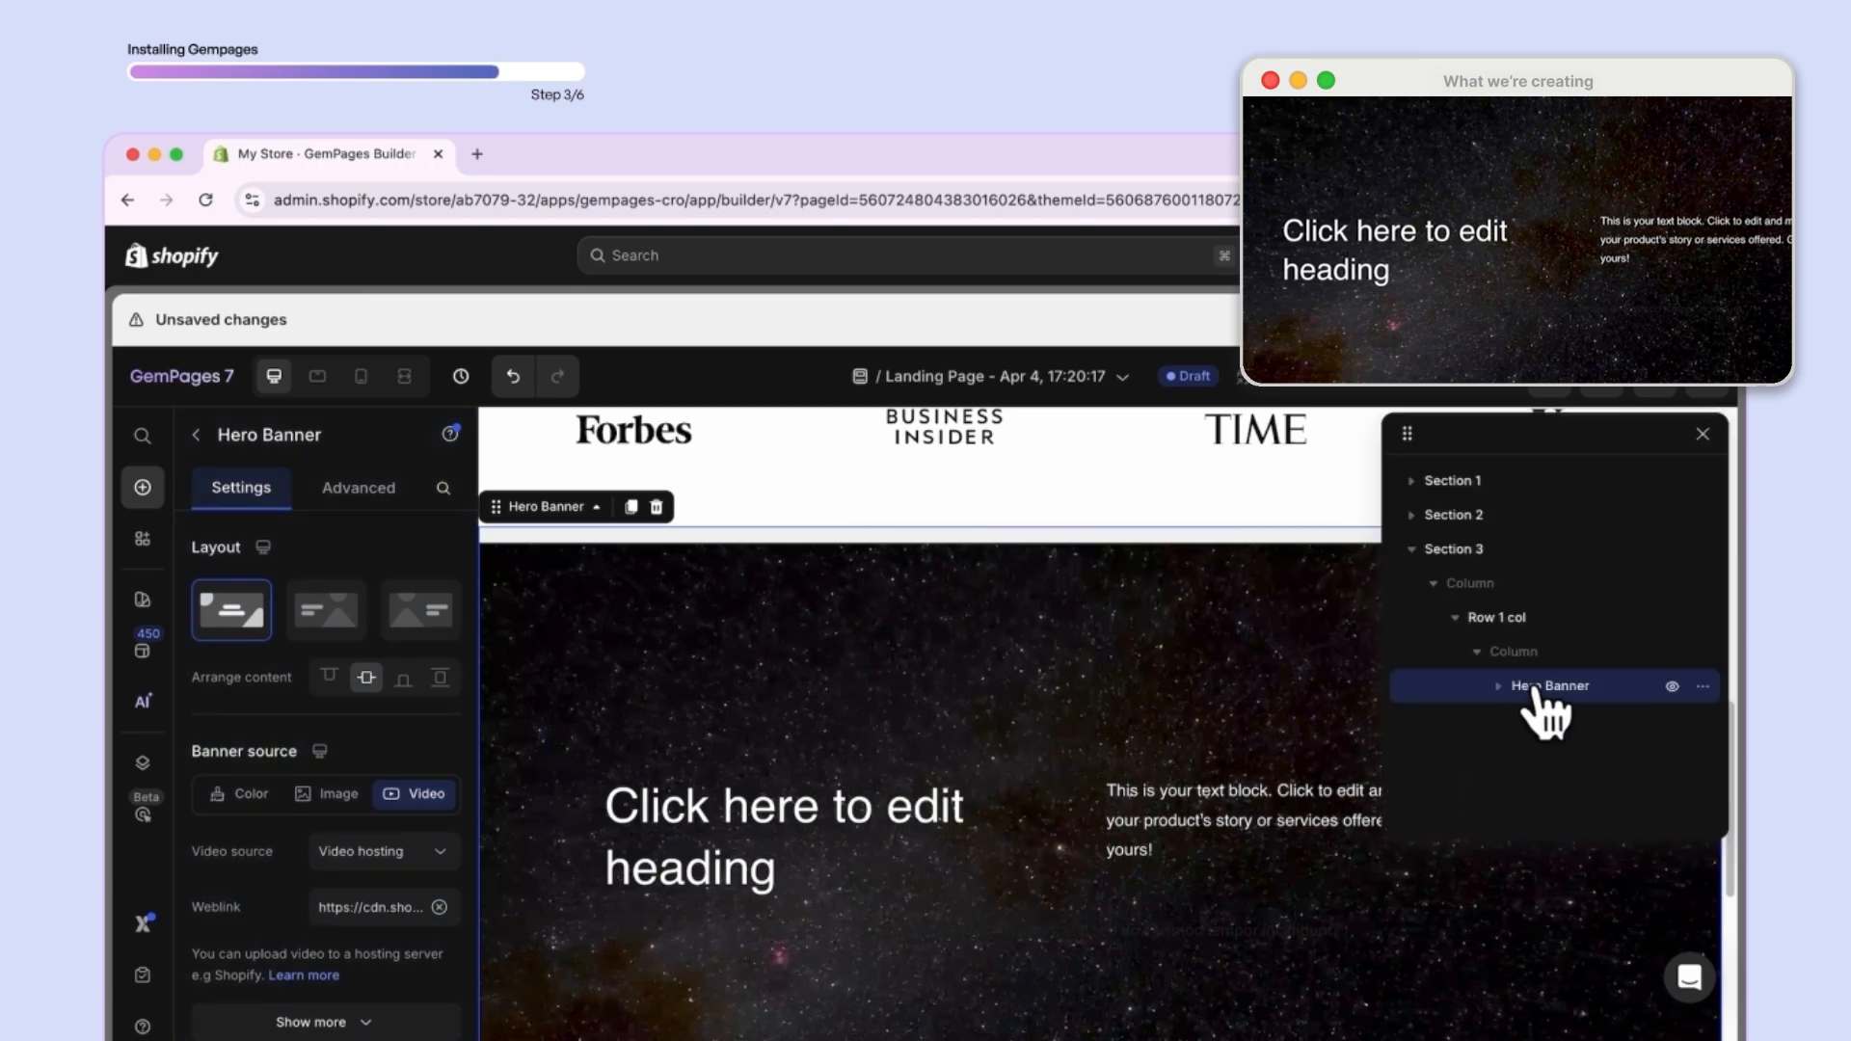
left_click(1464, 546)
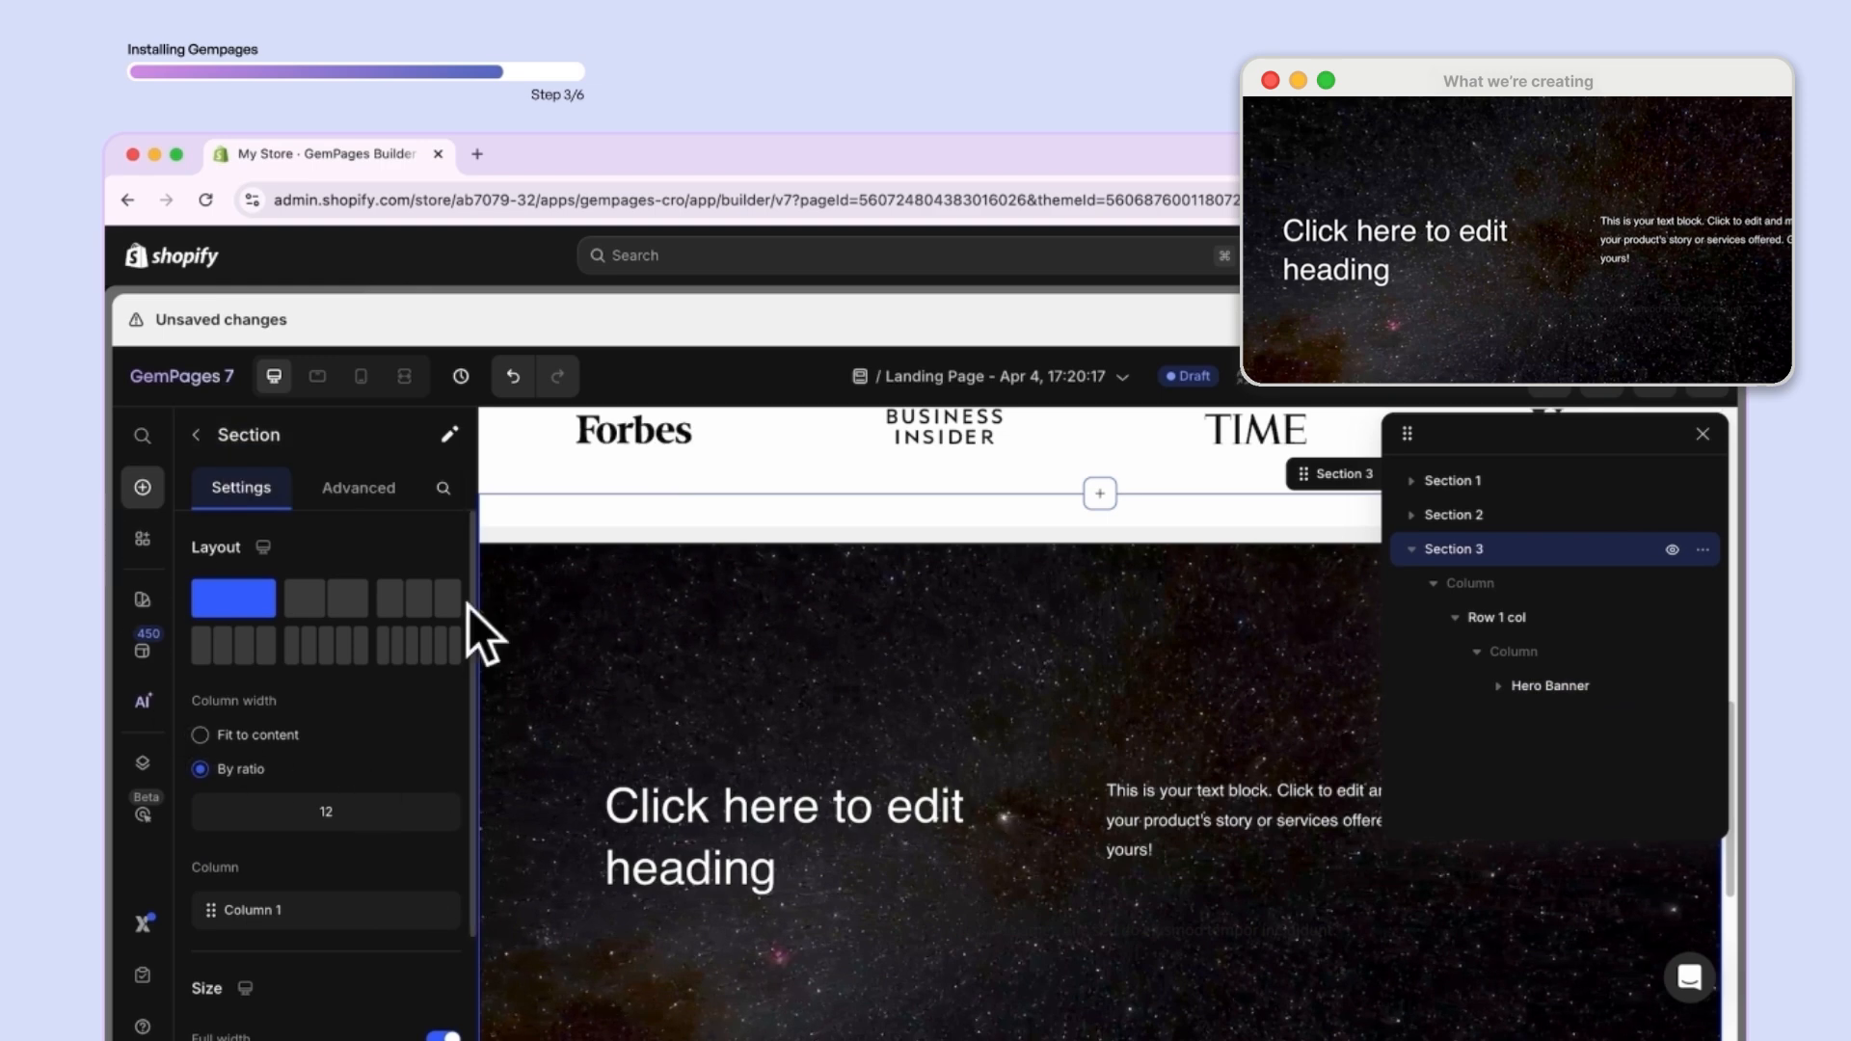
scroll(282, 837, "down", 3)
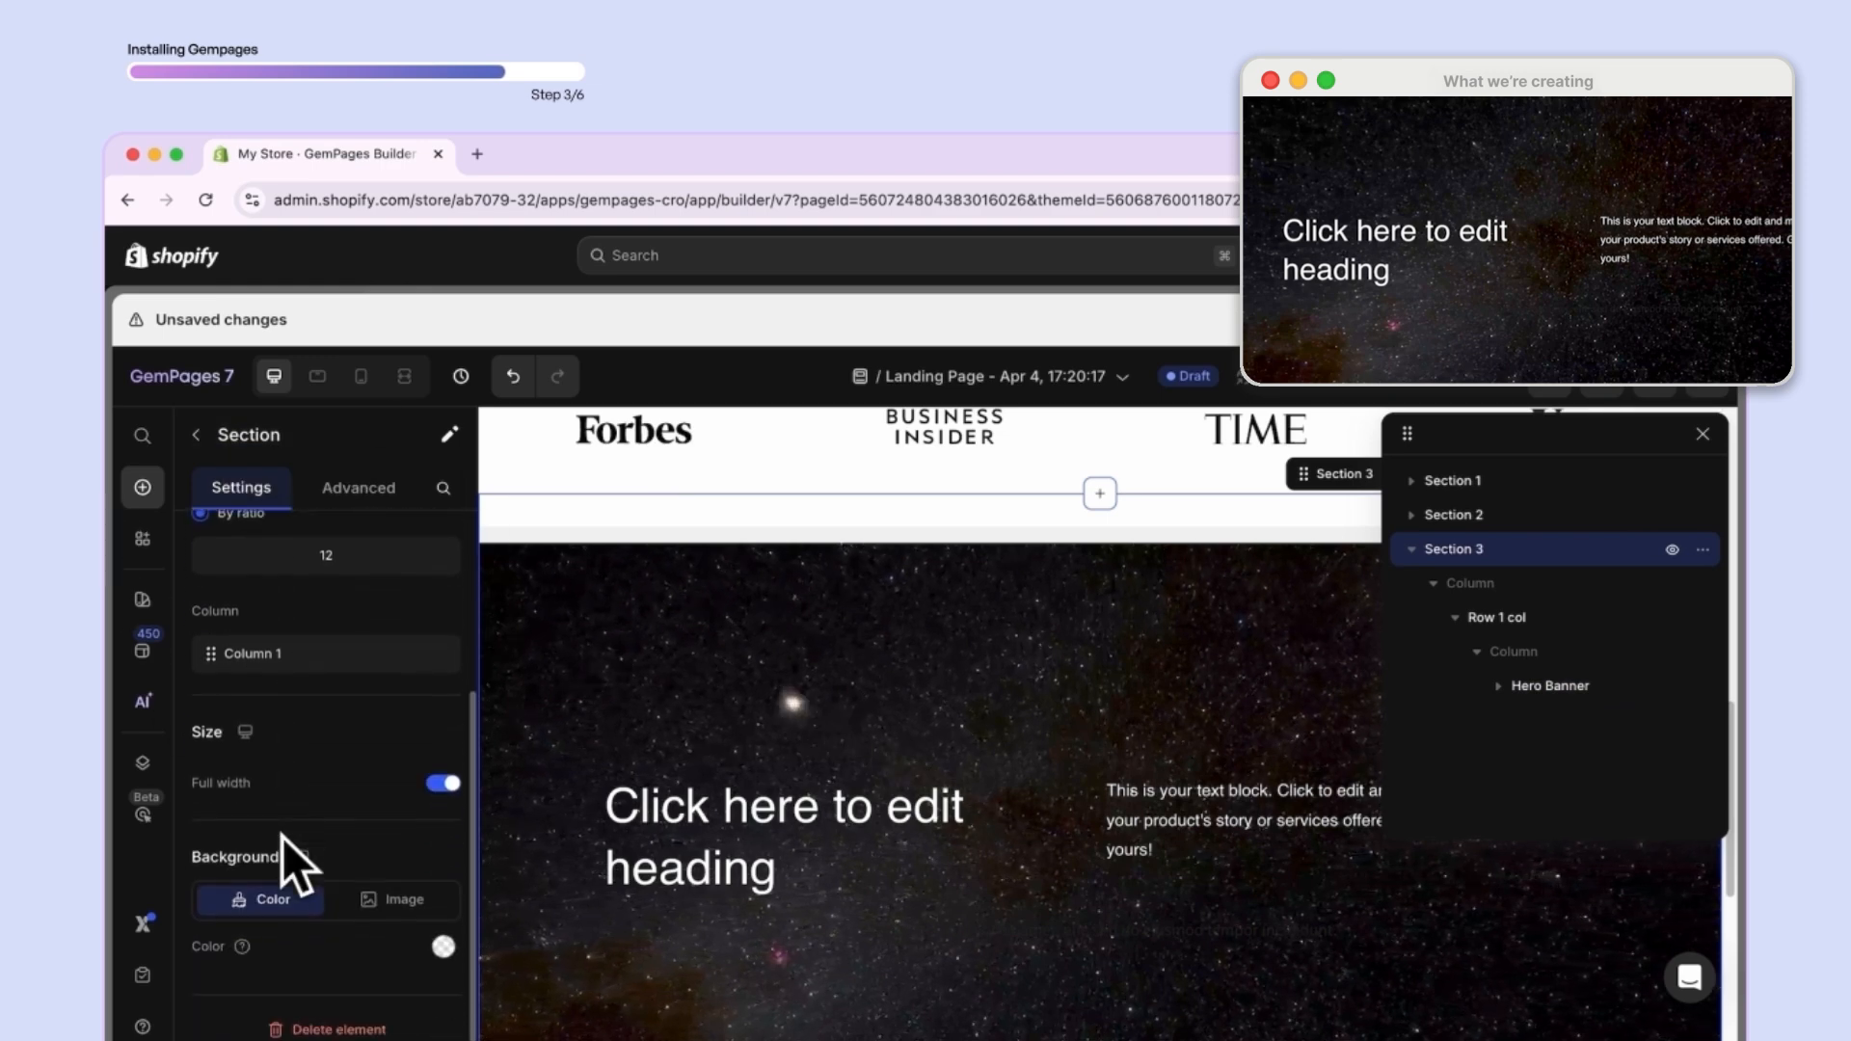
left_click(443, 947)
left_click(640, 850)
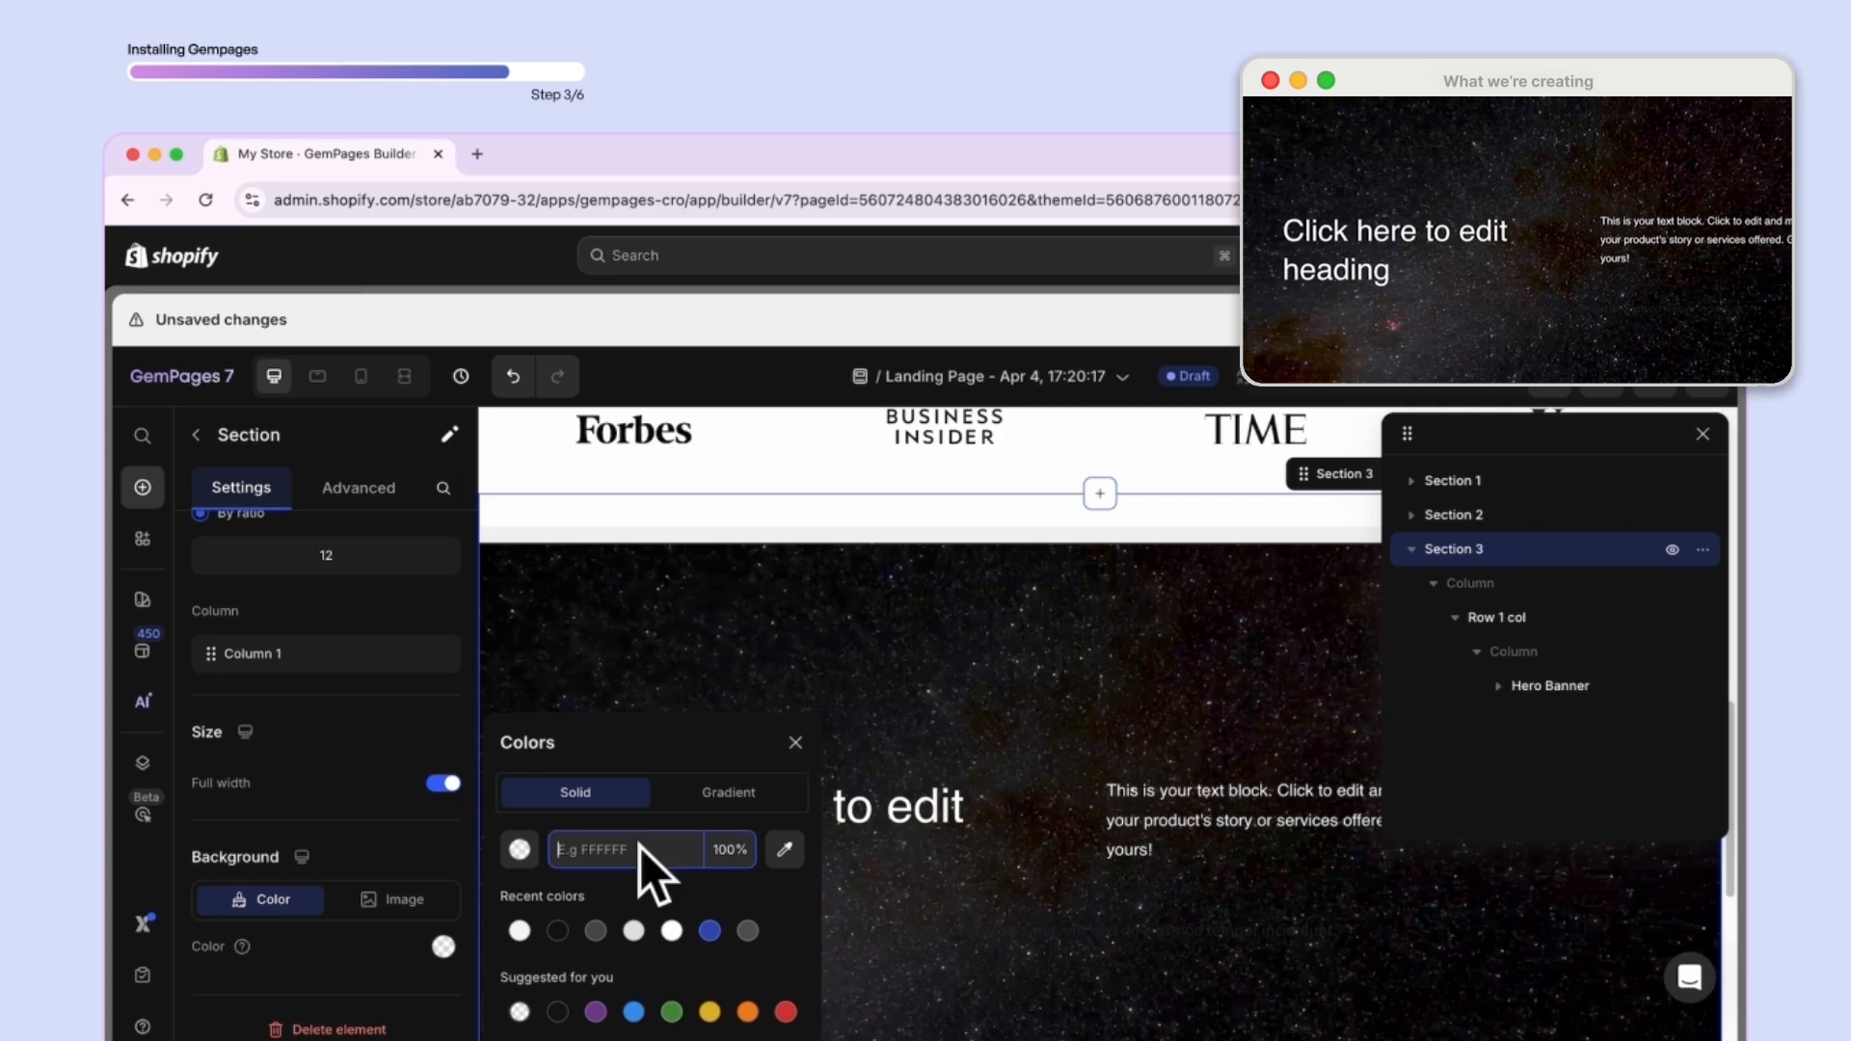
type("f6f6f6")
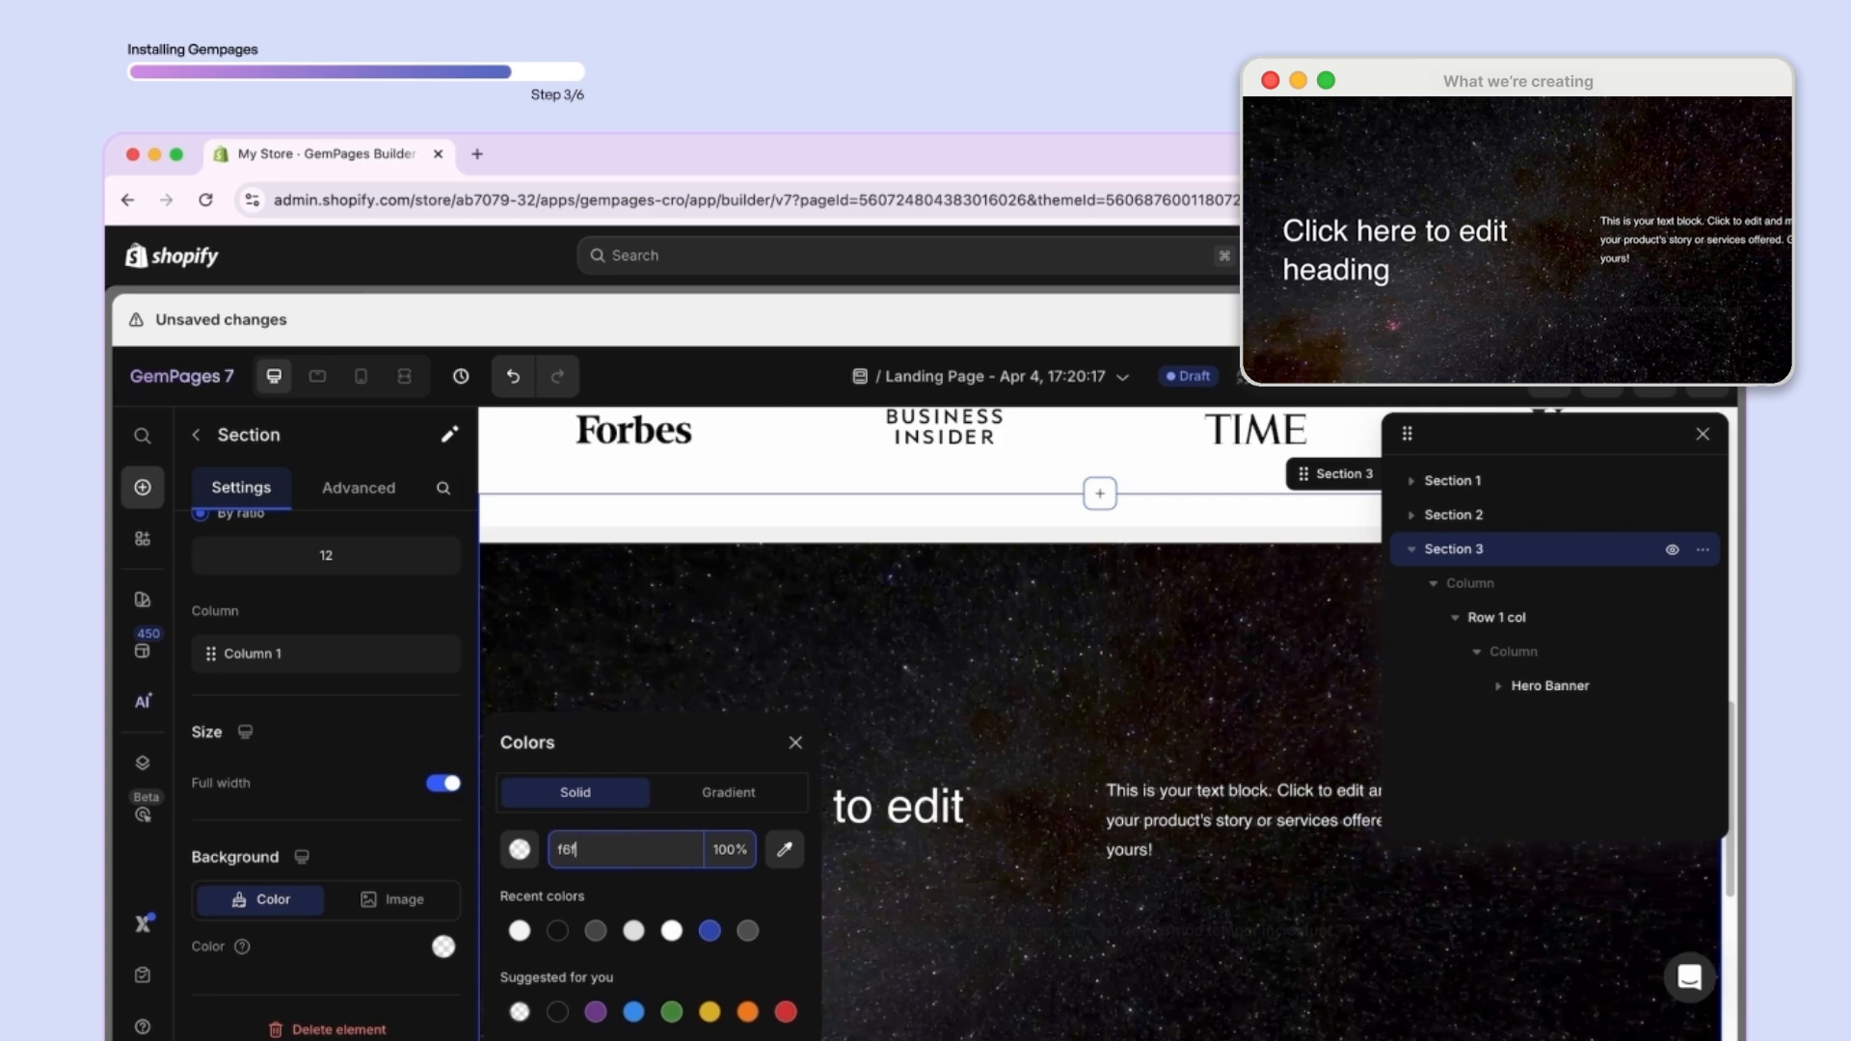
left_click(713, 750)
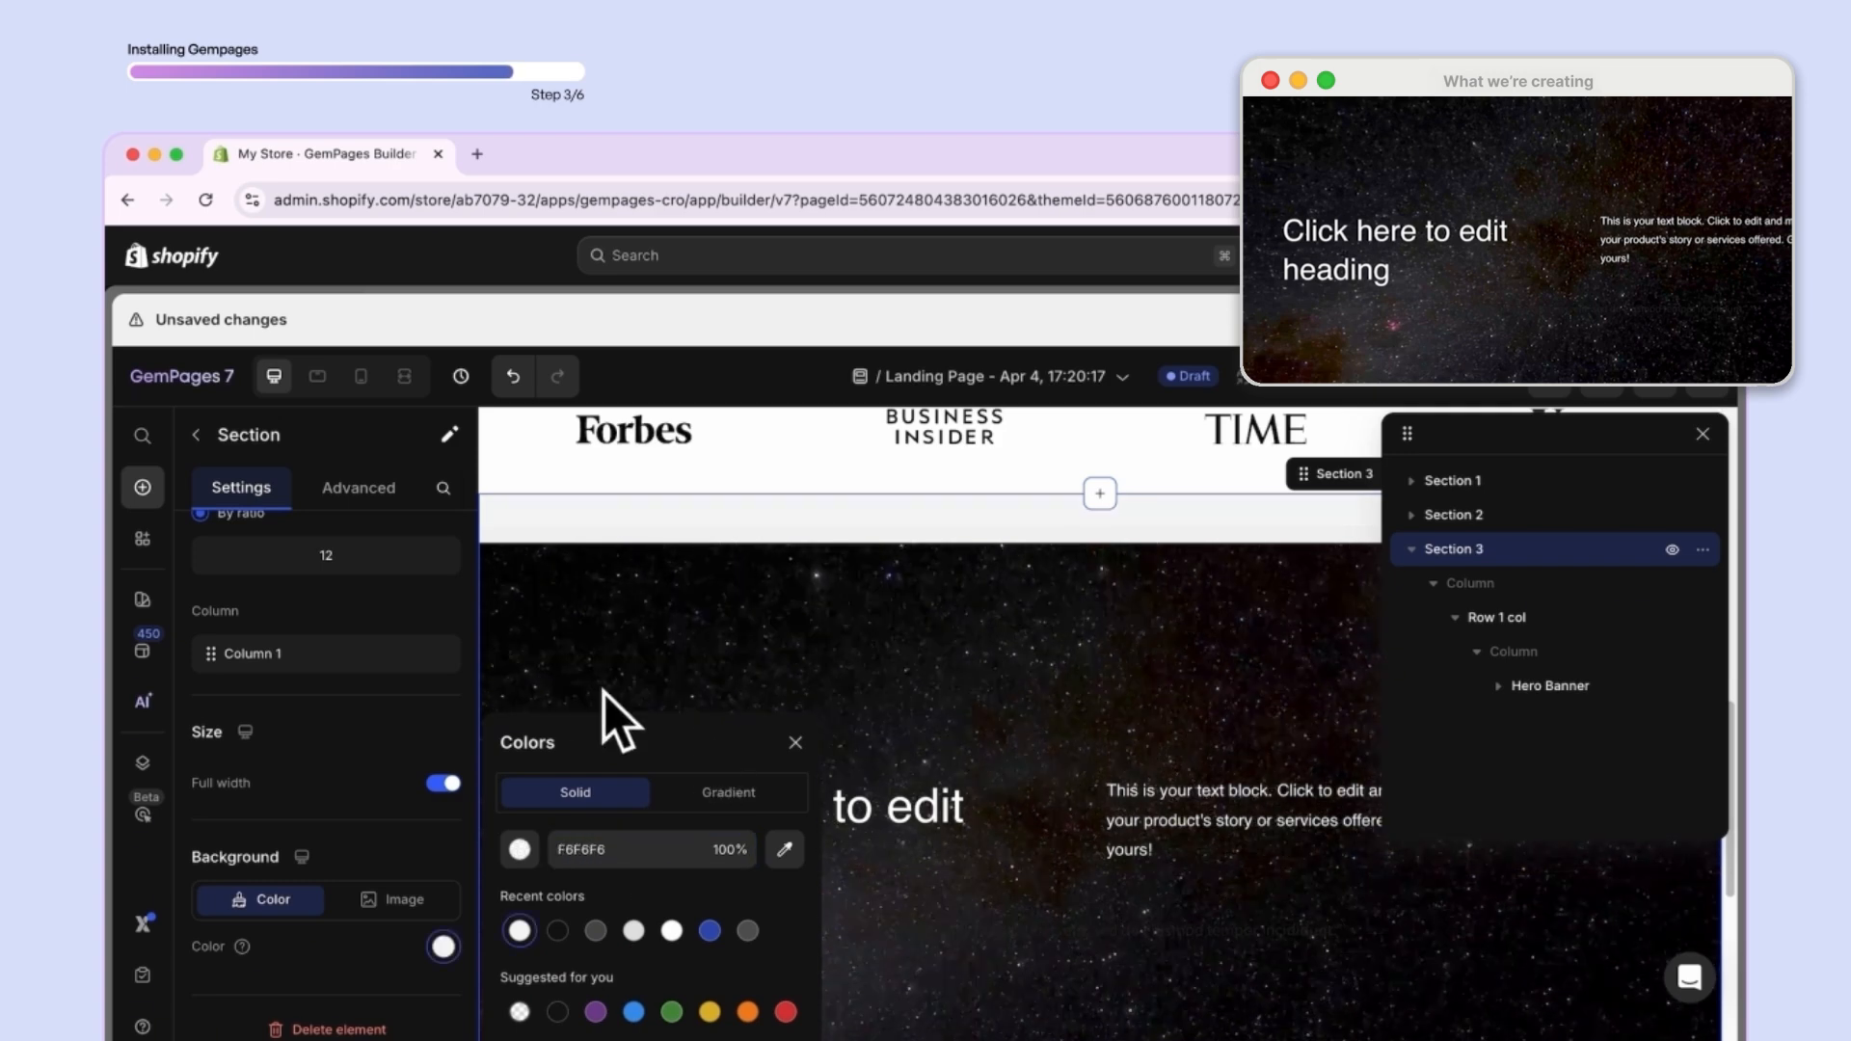
left_click(370, 715)
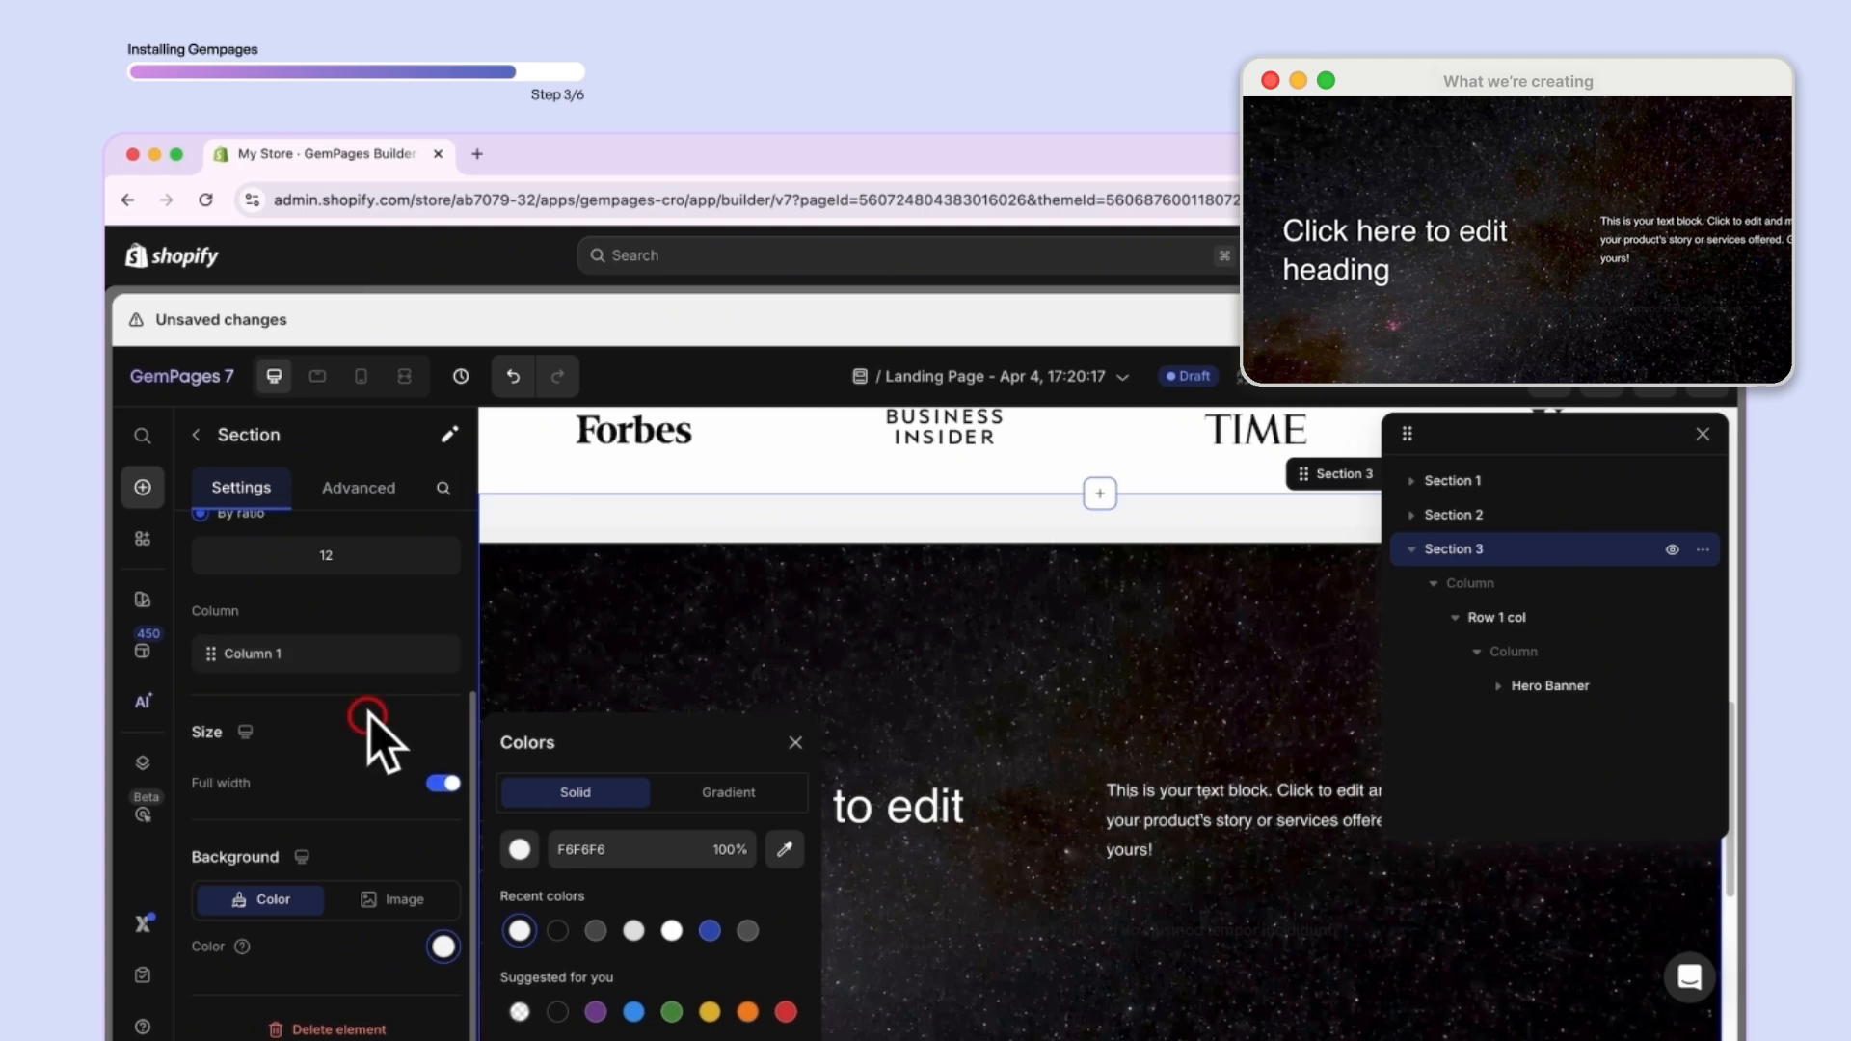
- Set Section 3's top and bottom padding from 32 to 0 and check it full-screen
left_click(359, 489)
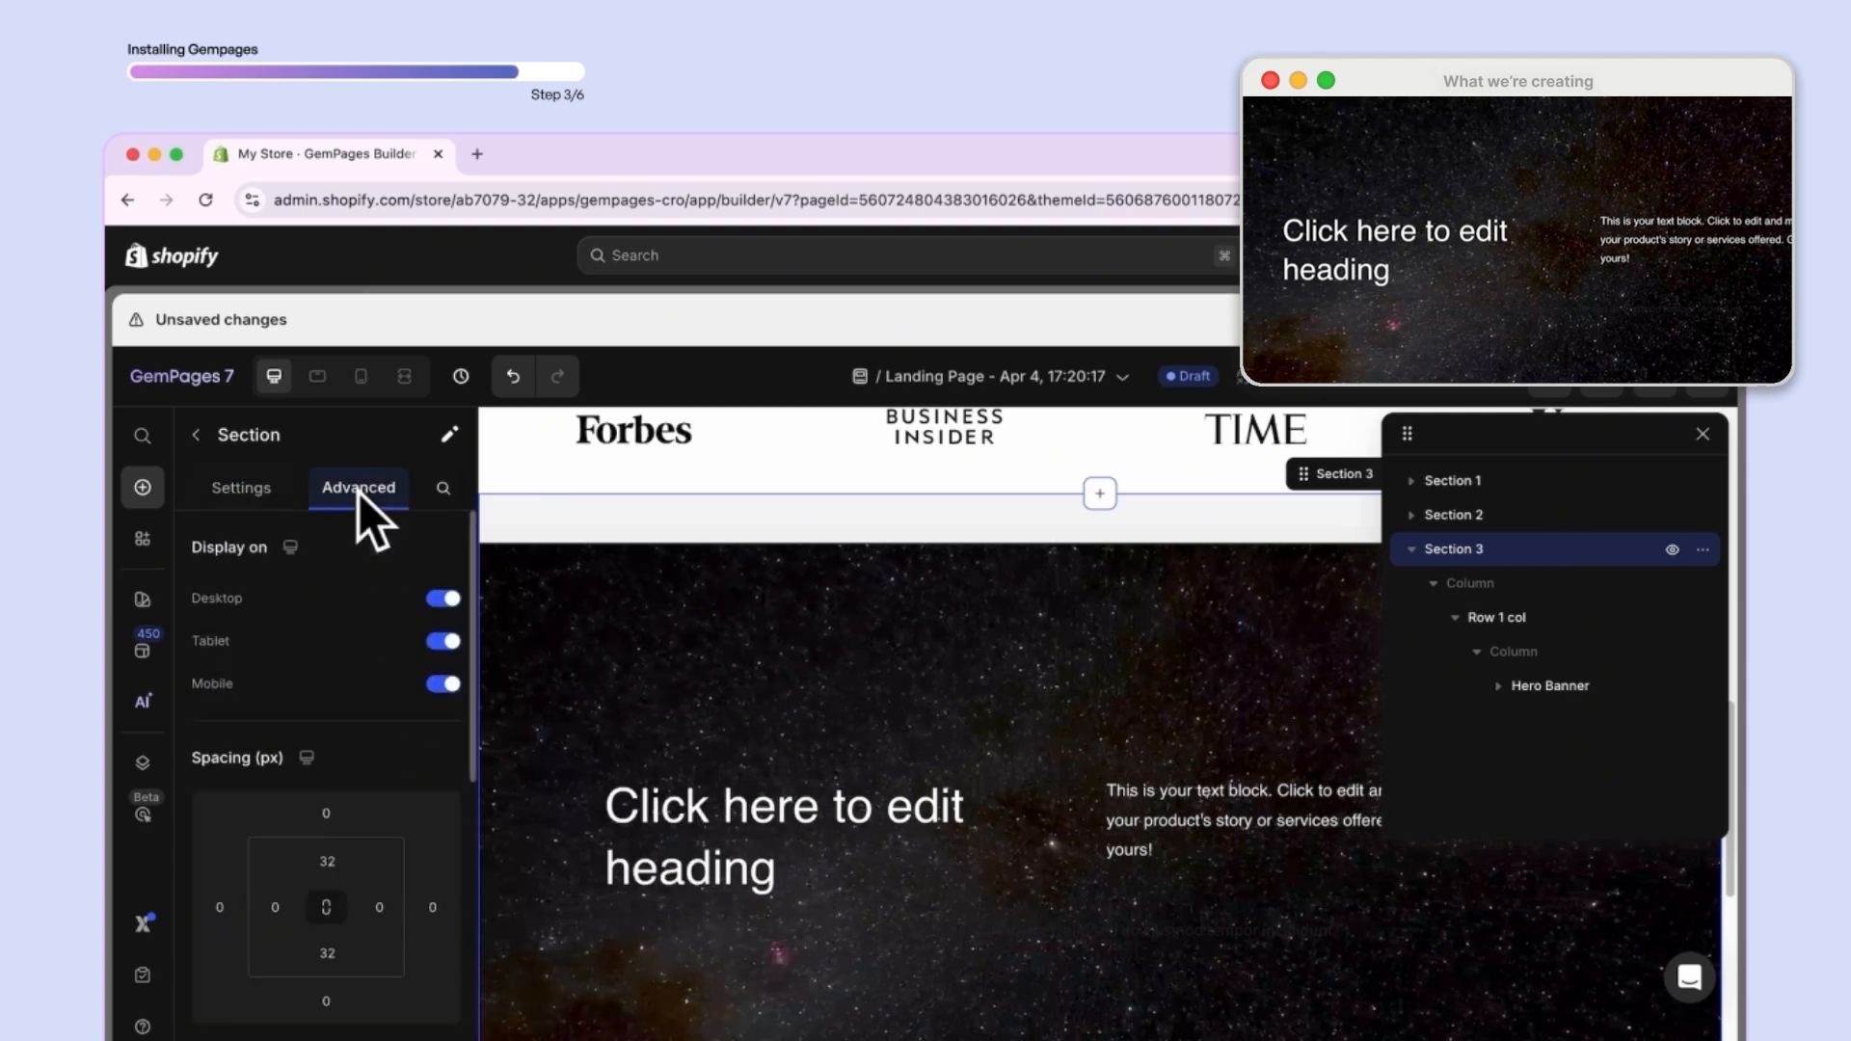
left_click(330, 863)
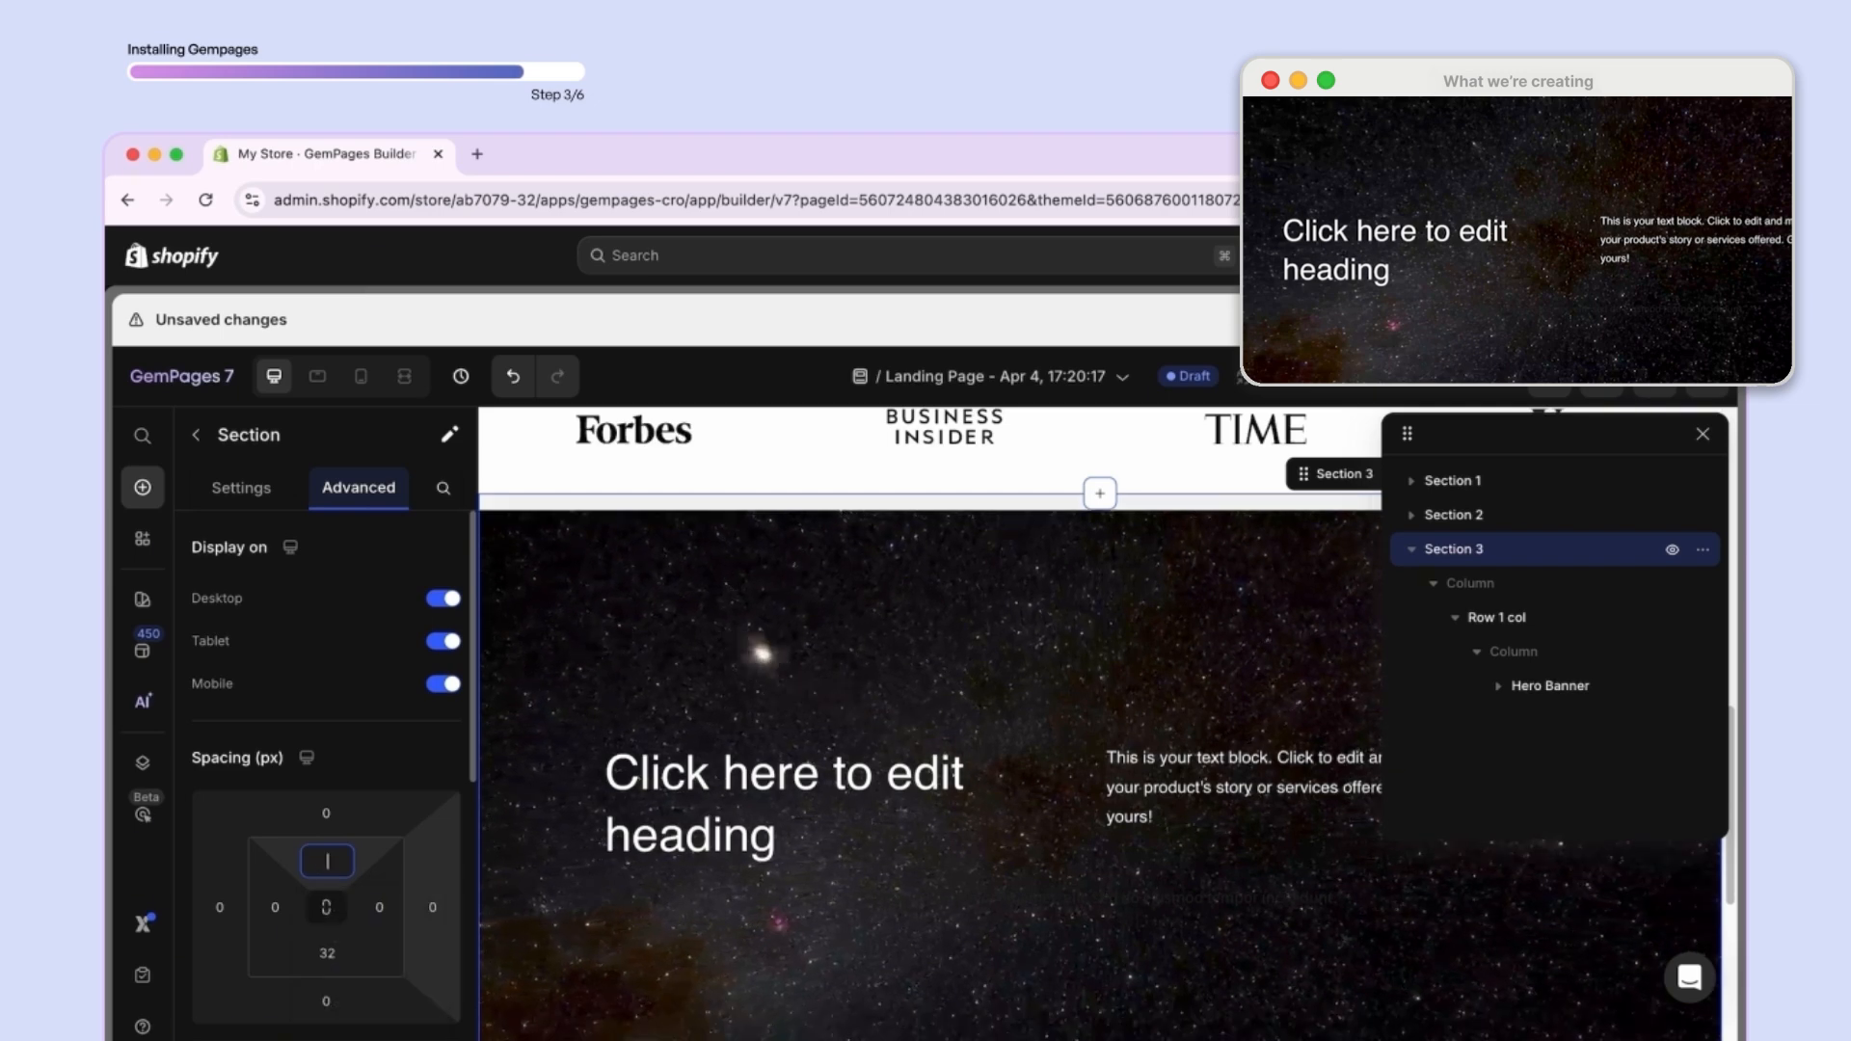
left_click(332, 953)
type("0")
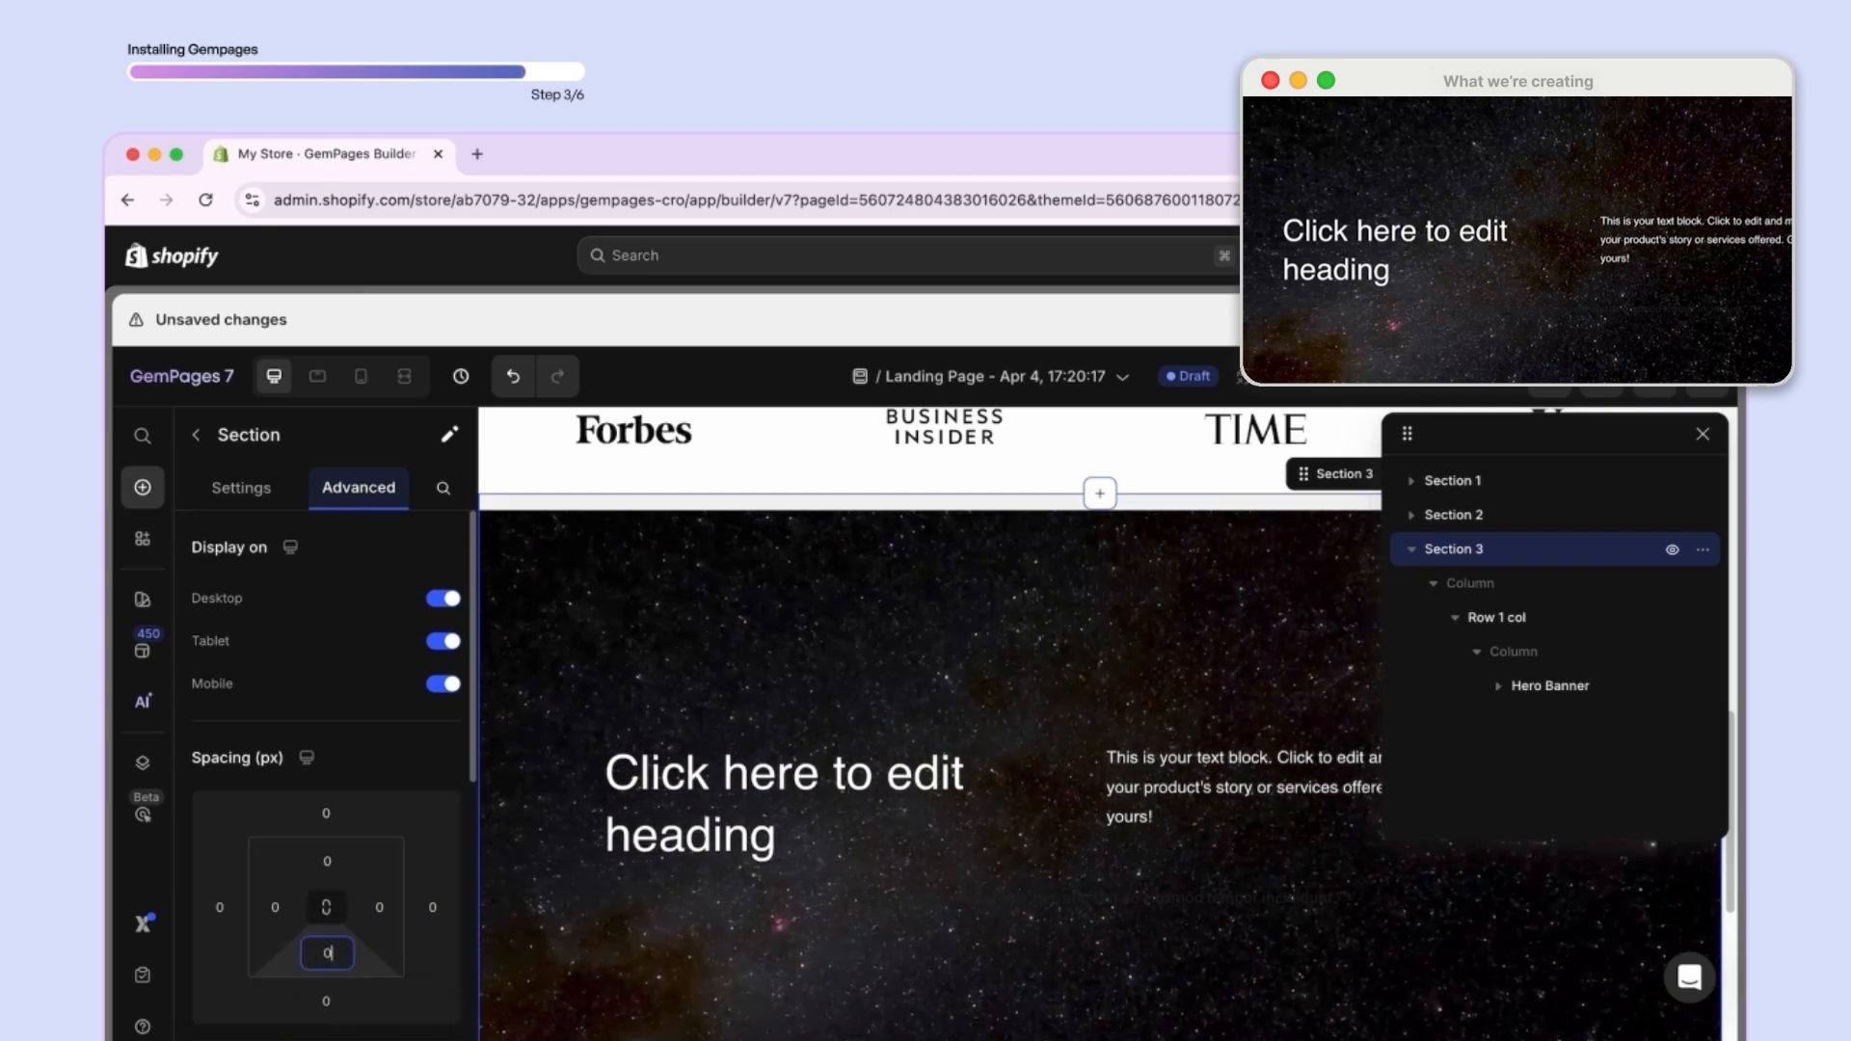
left_click(404, 376)
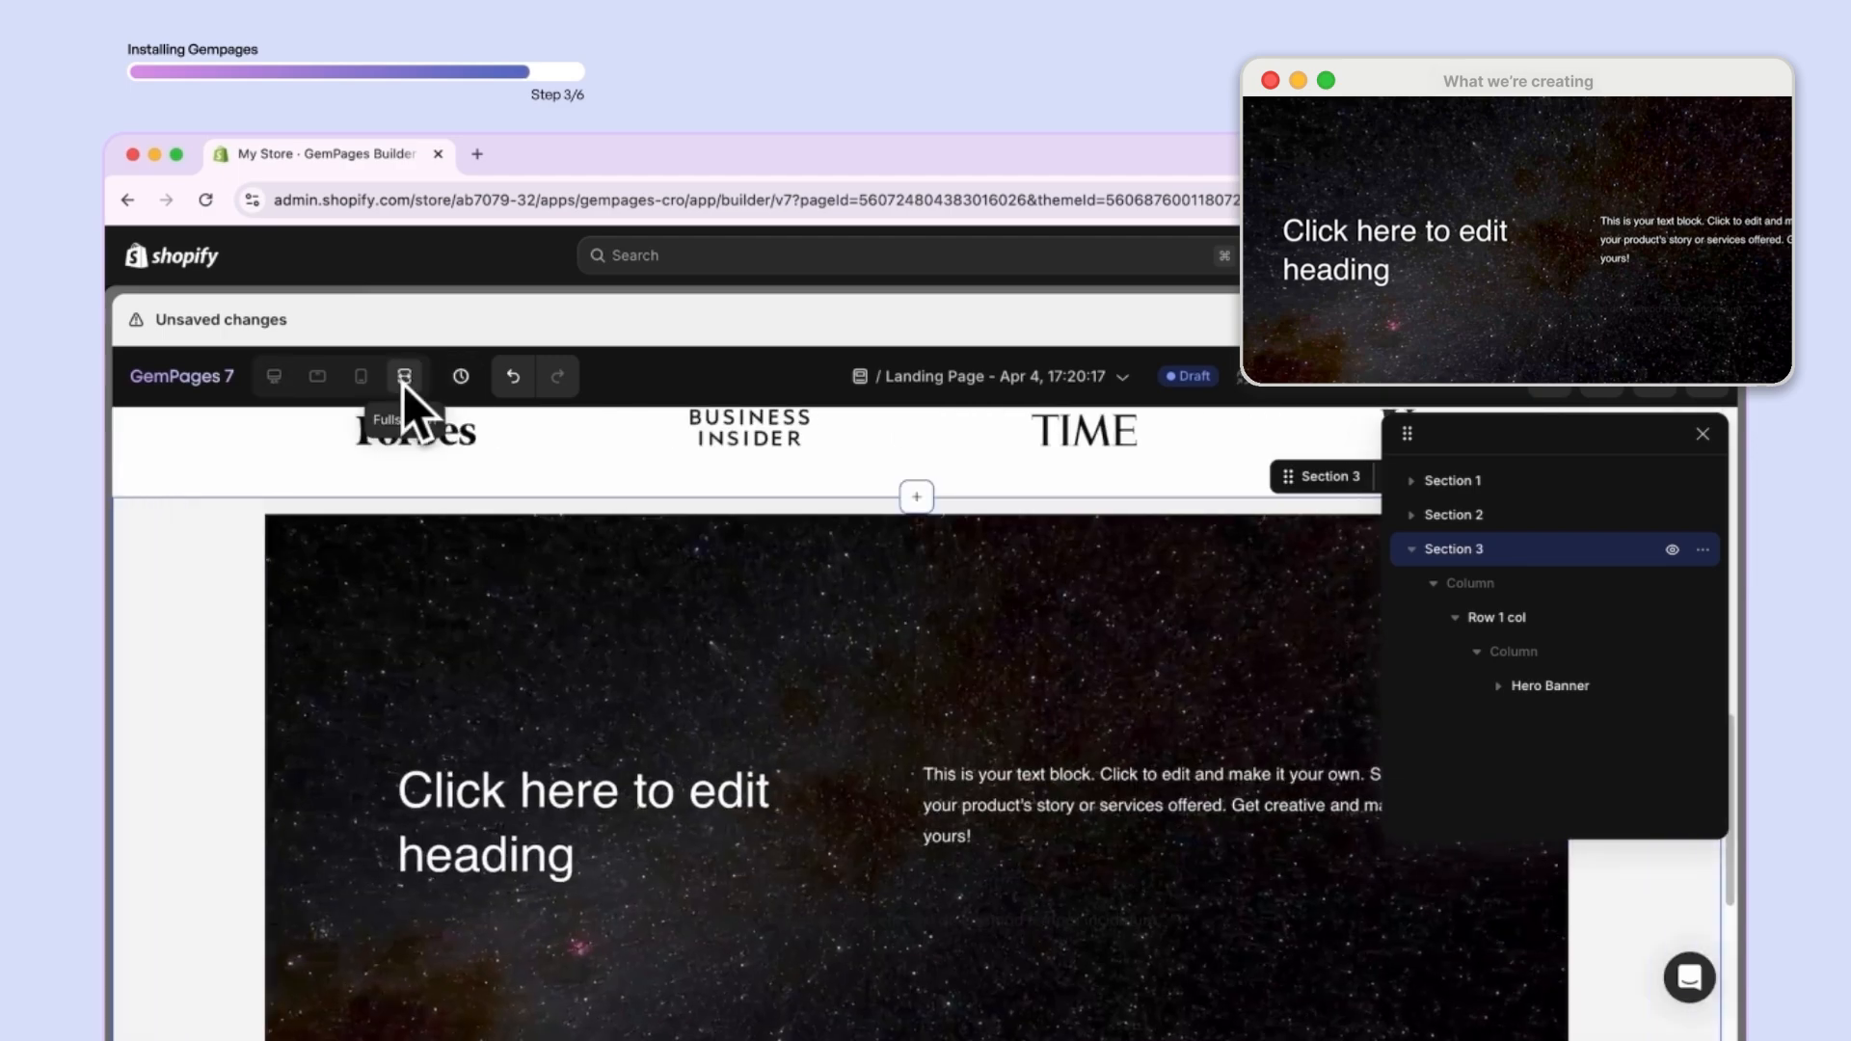
scroll(231, 786, "up", 3)
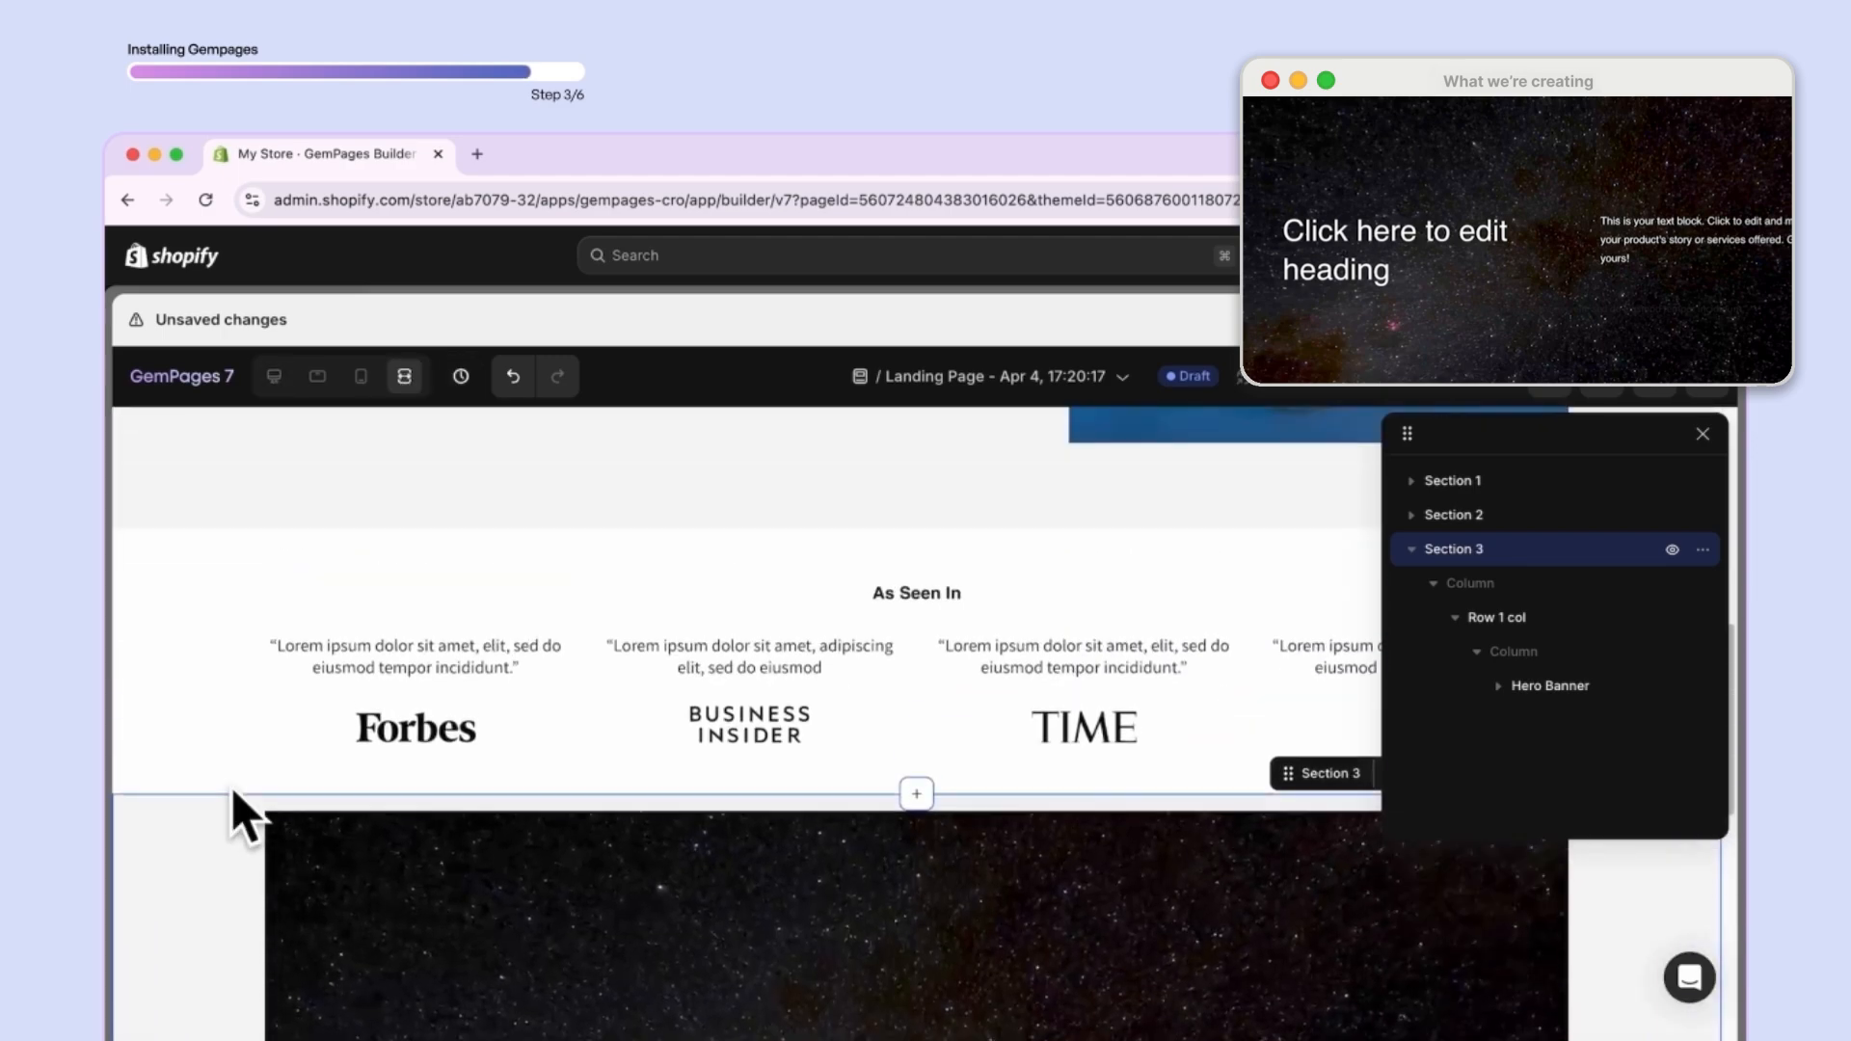
left_click(274, 376)
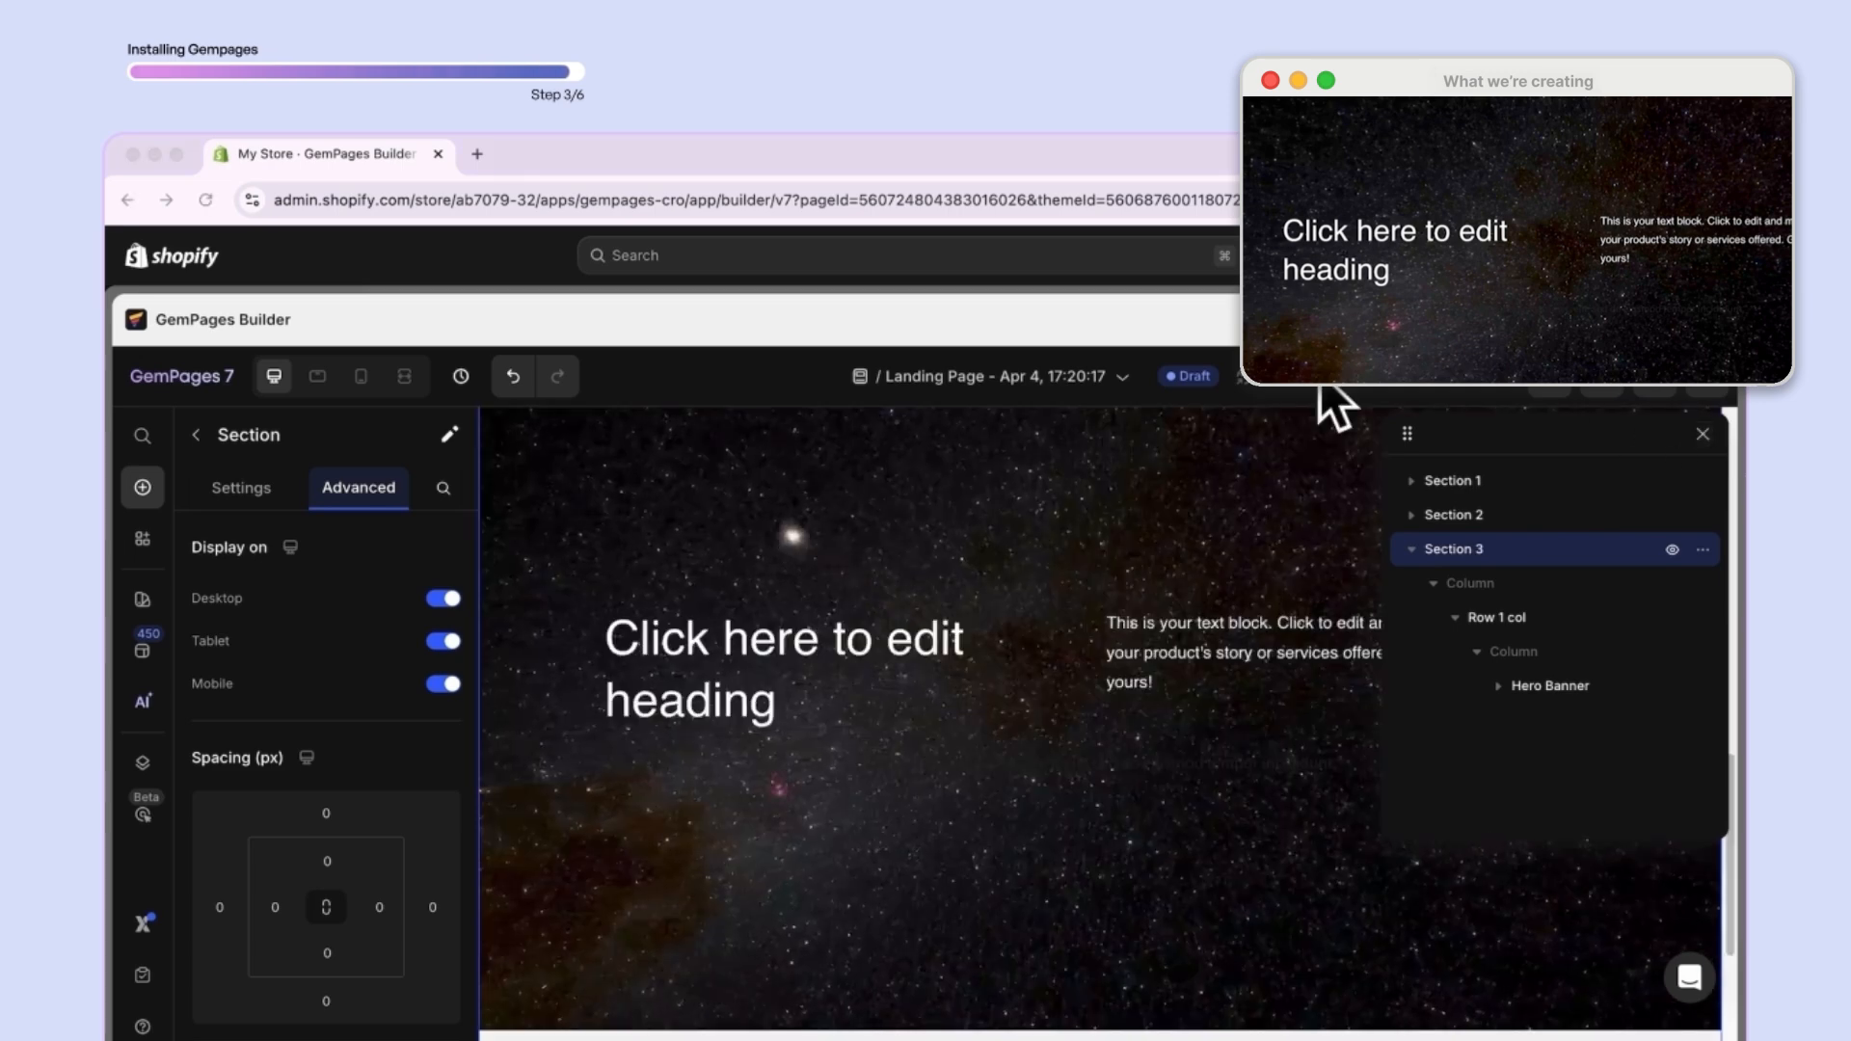
- Switch the hero text block's font to Assistant and save the page
left_click(1230, 685)
left_click(390, 653)
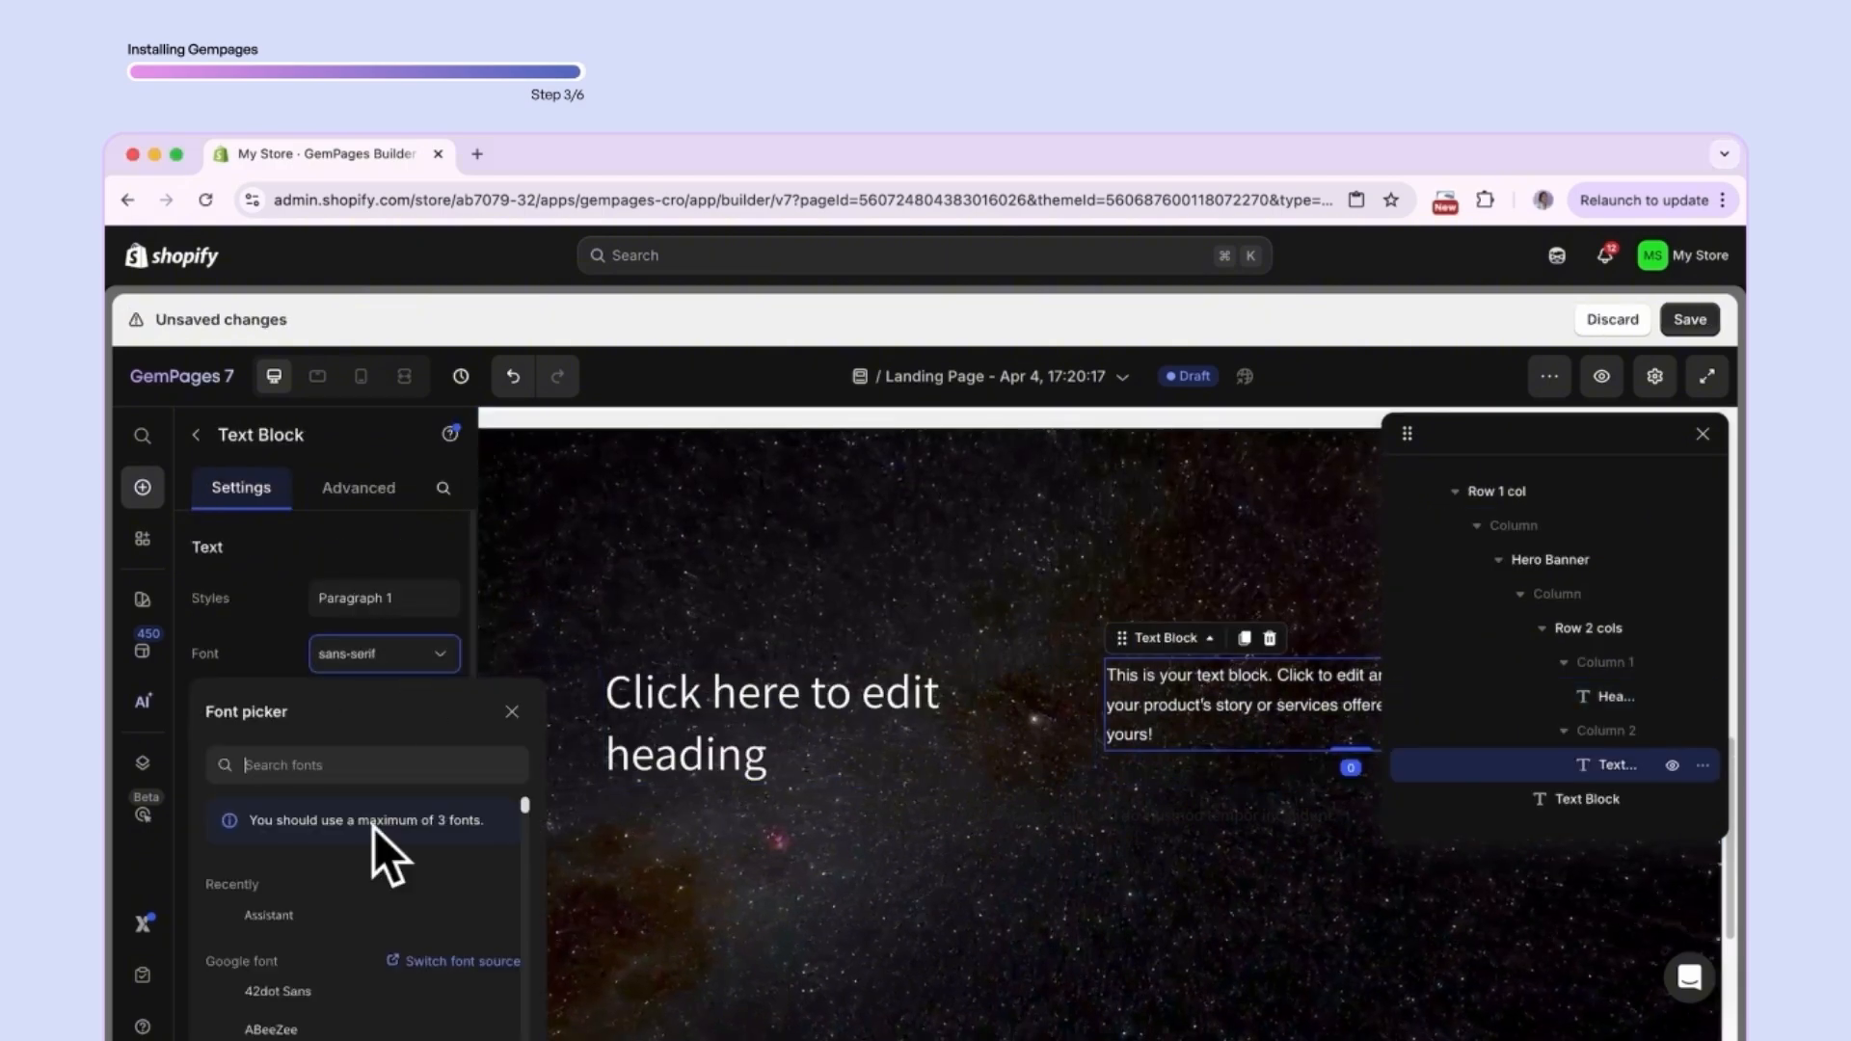
left_click(310, 913)
left_click(1689, 319)
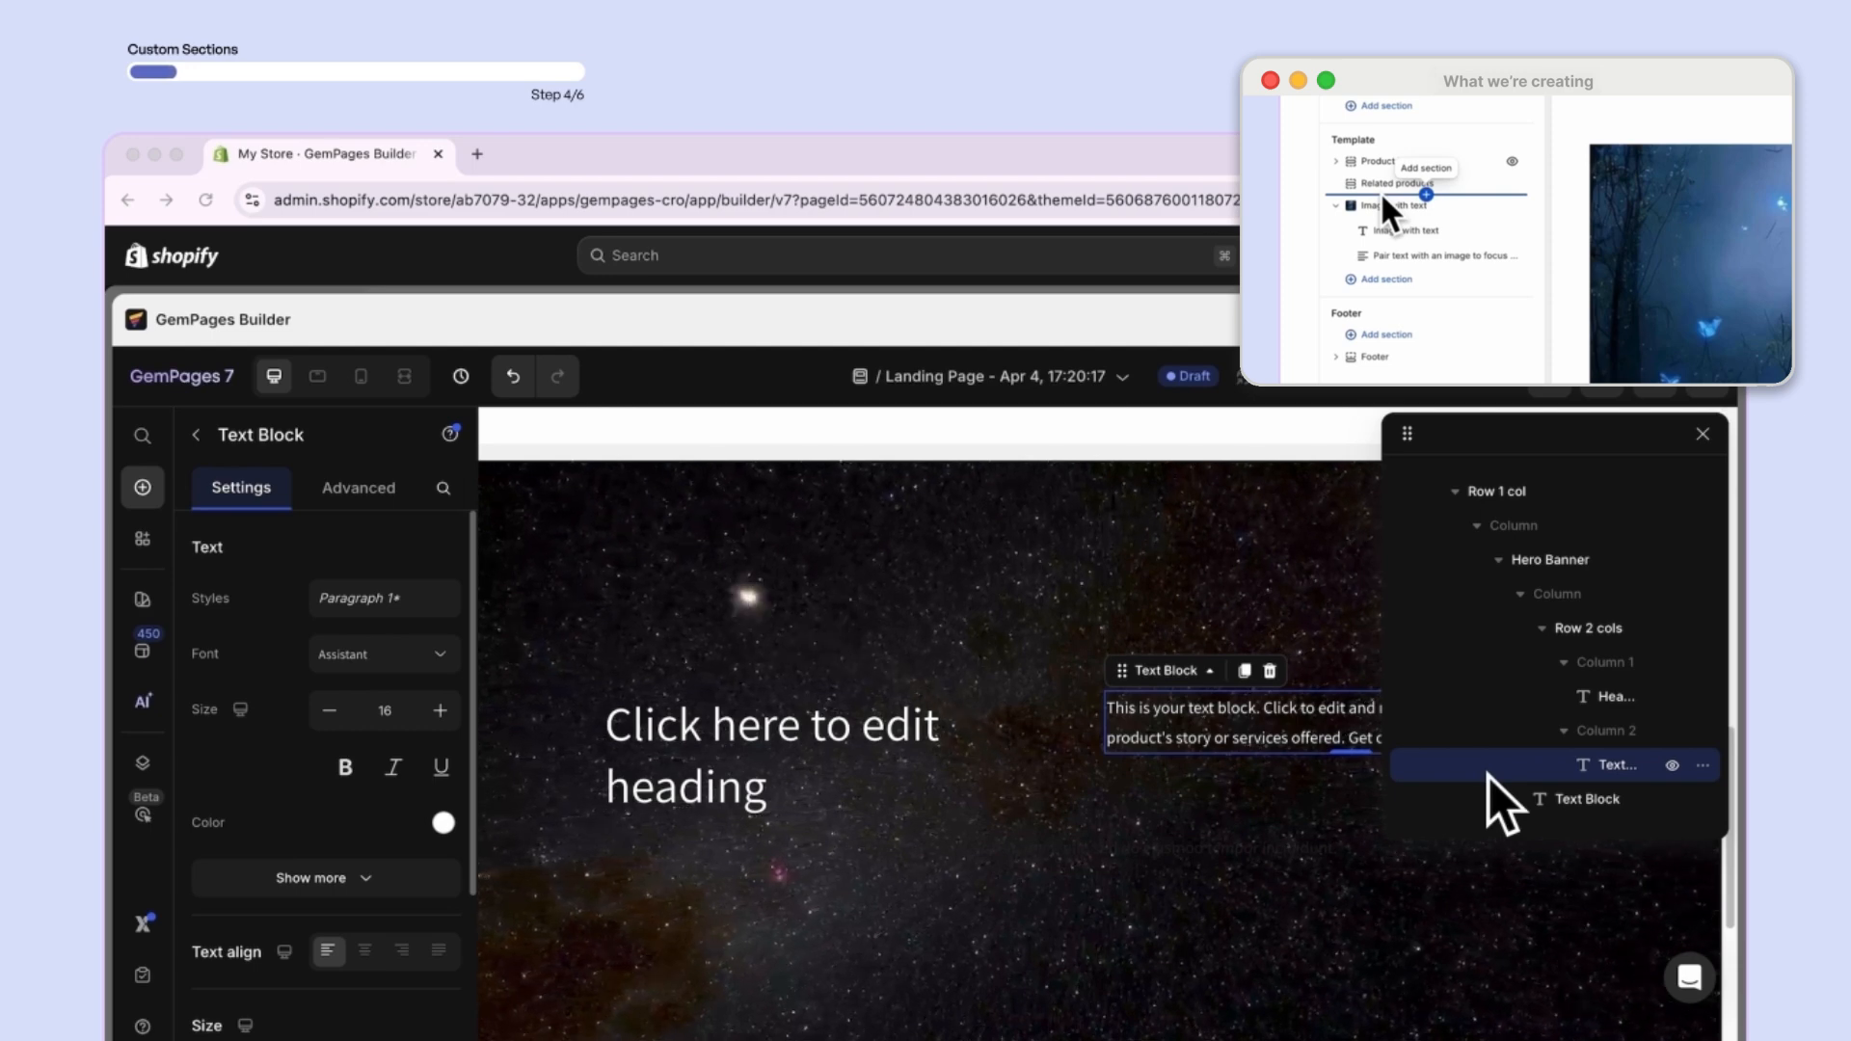
- Save Section 3 to the library as theme section '01 Video Background Text'
right_click(1518, 554)
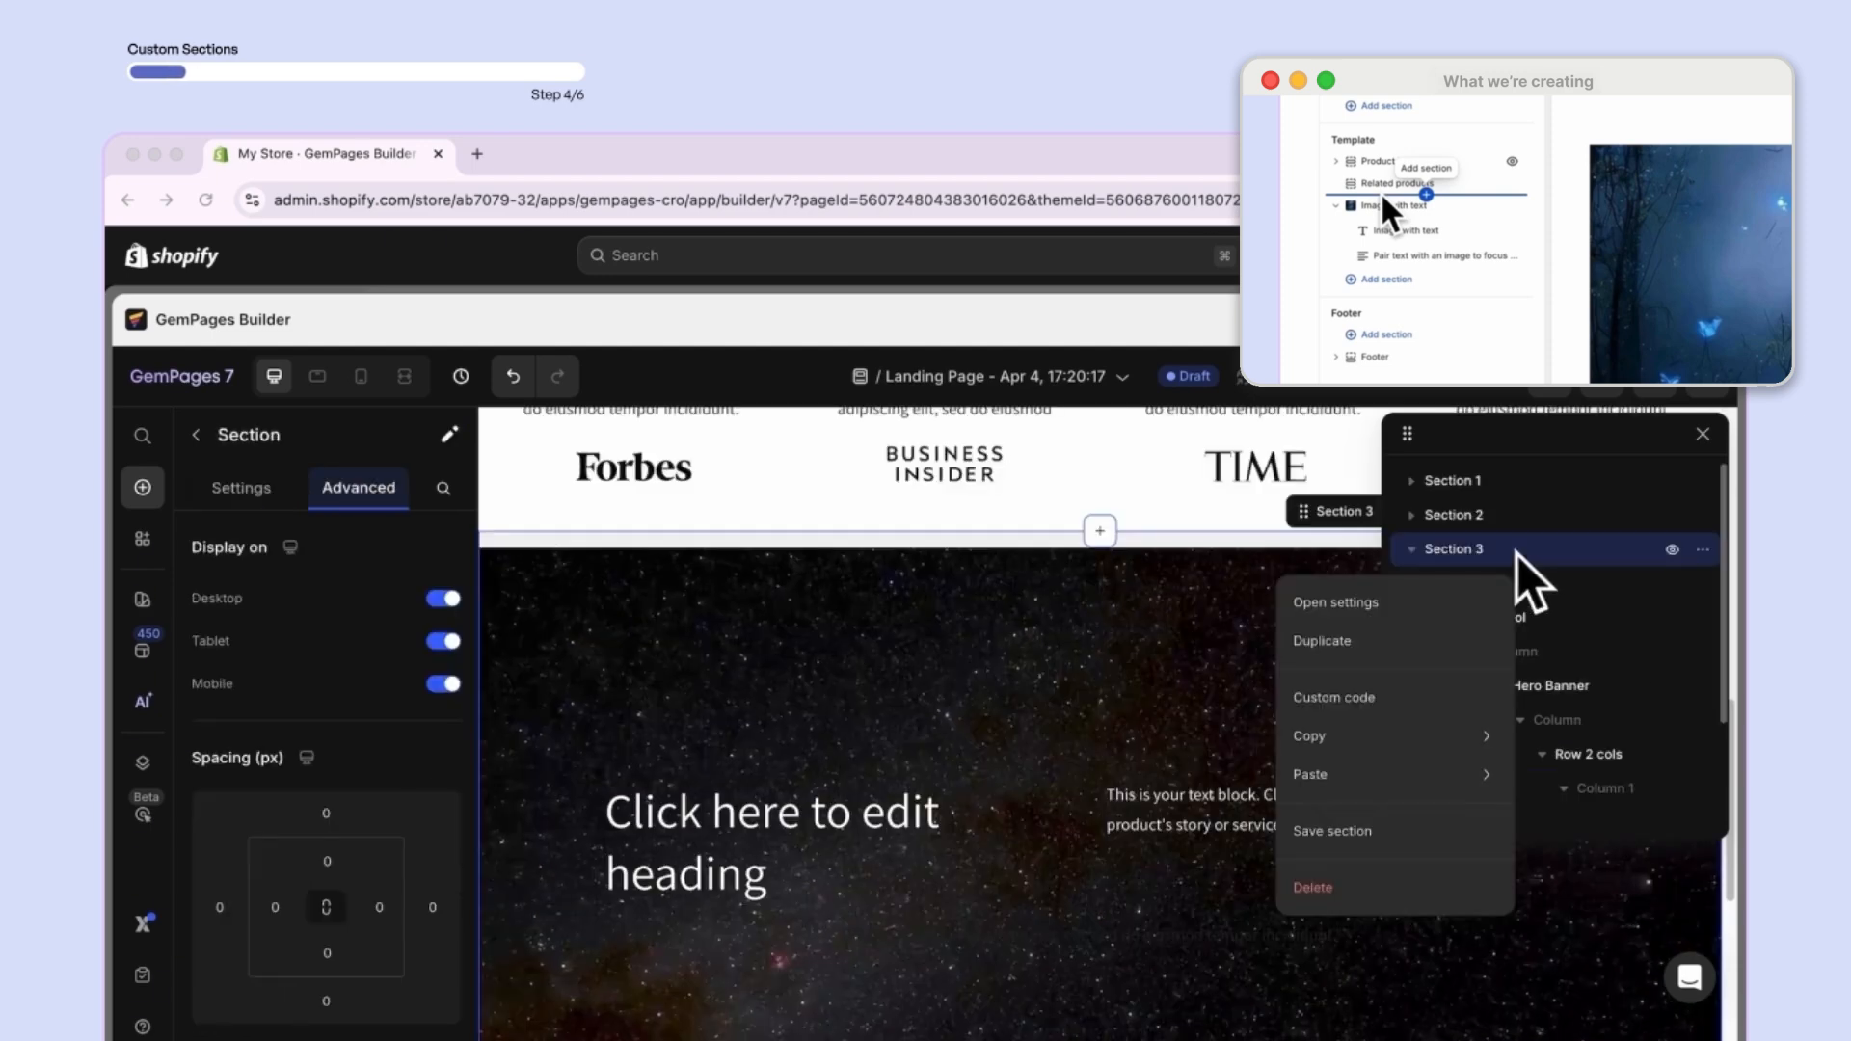
left_click(1341, 830)
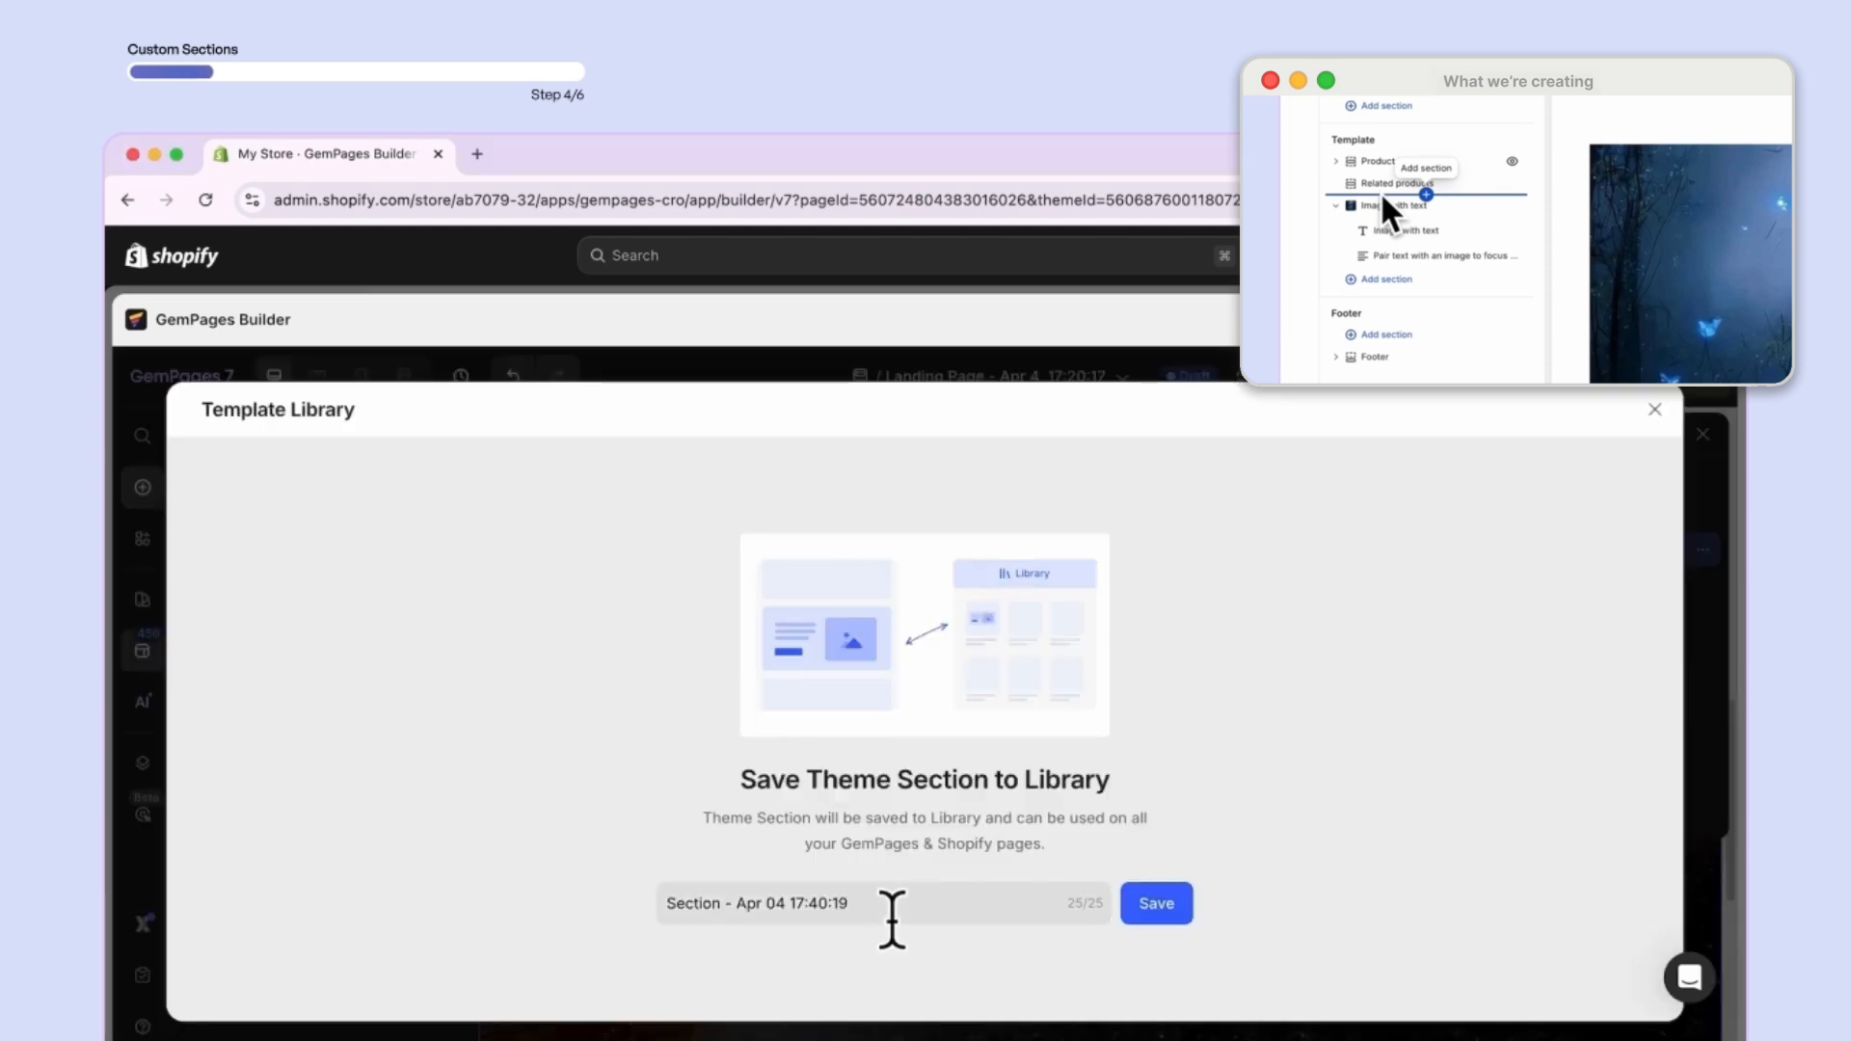
triple_click(885, 903)
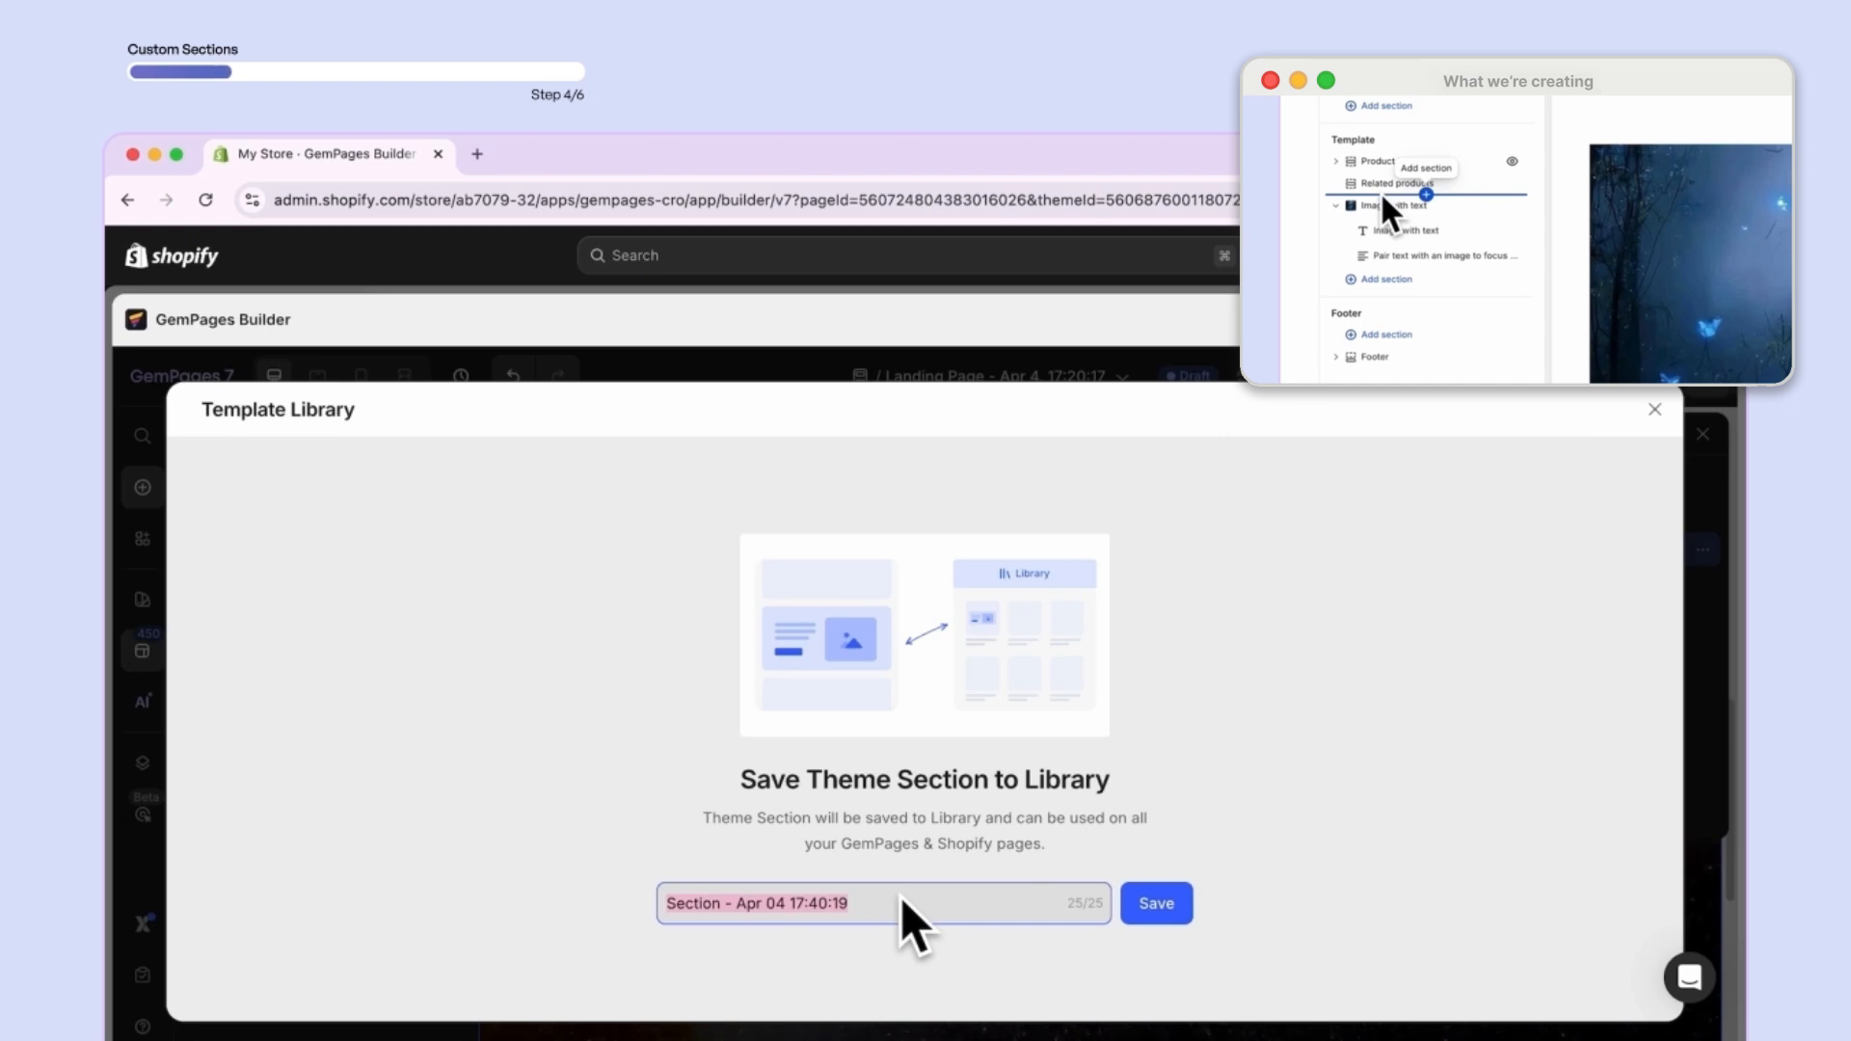
type("01 Video Background Text")
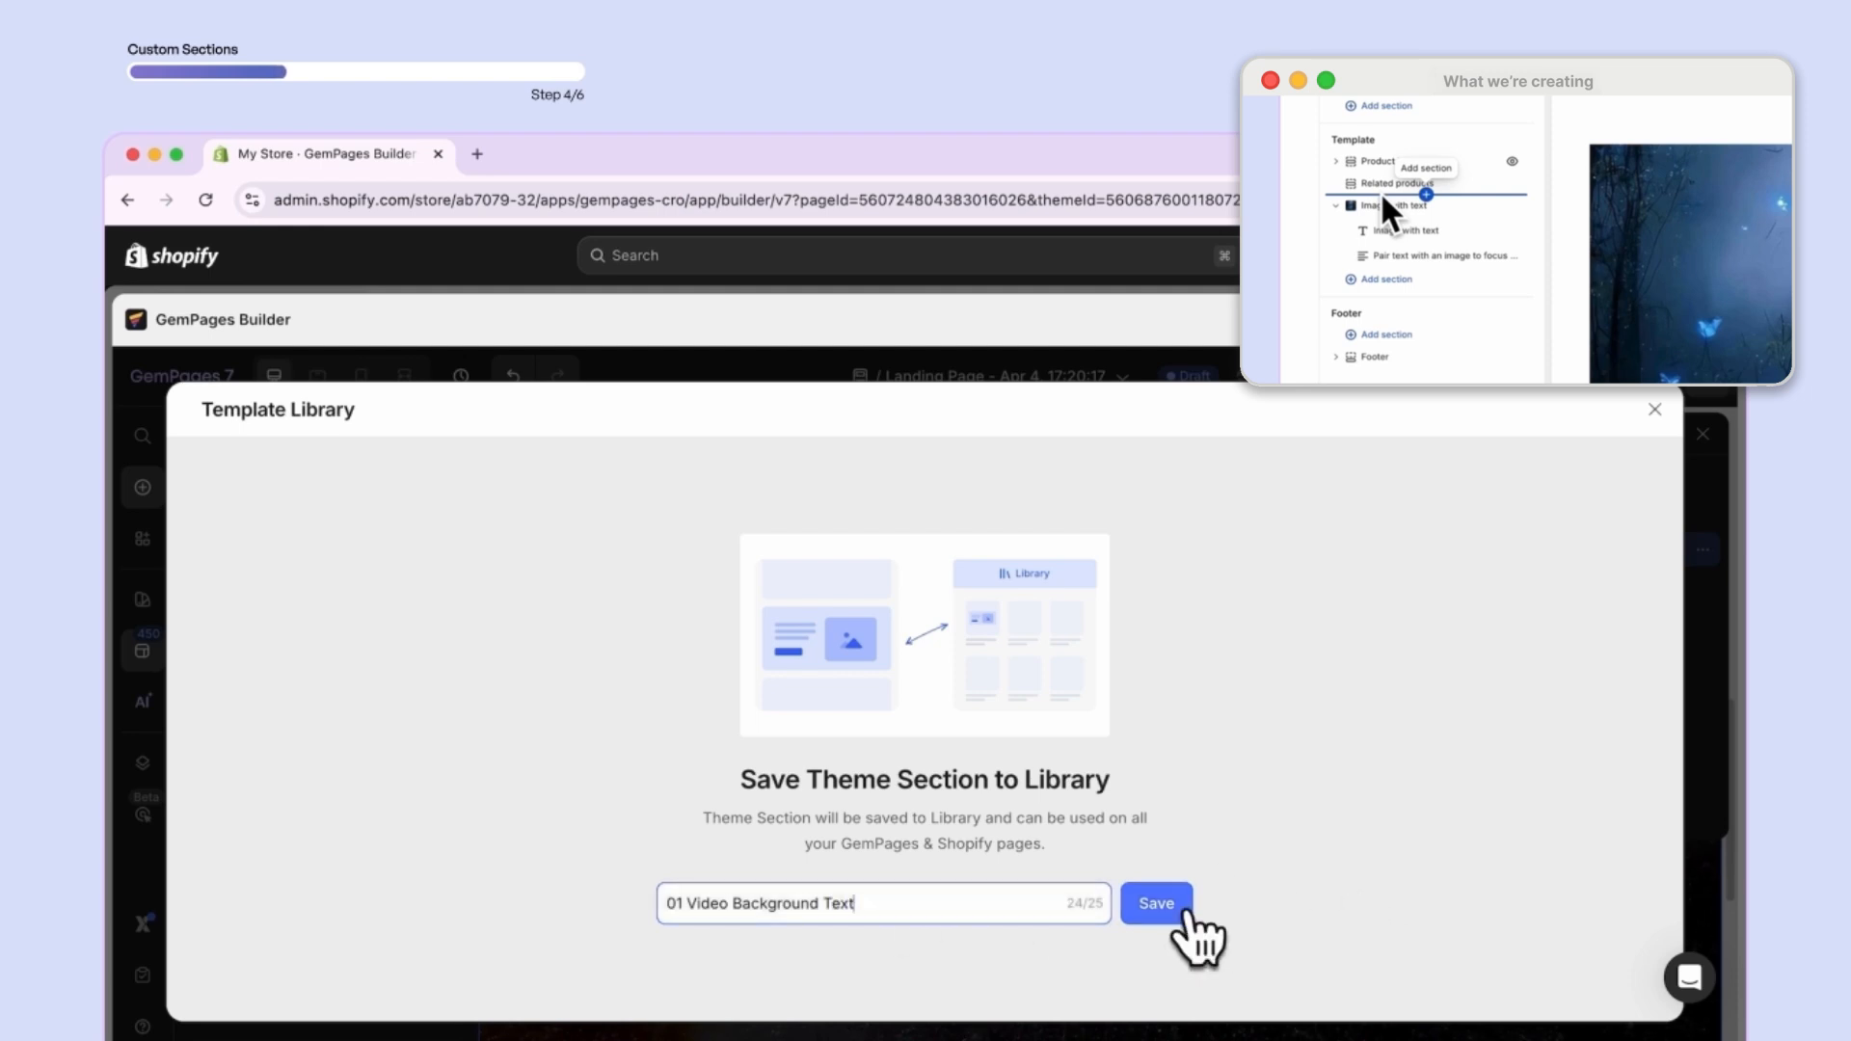
left_click(1158, 904)
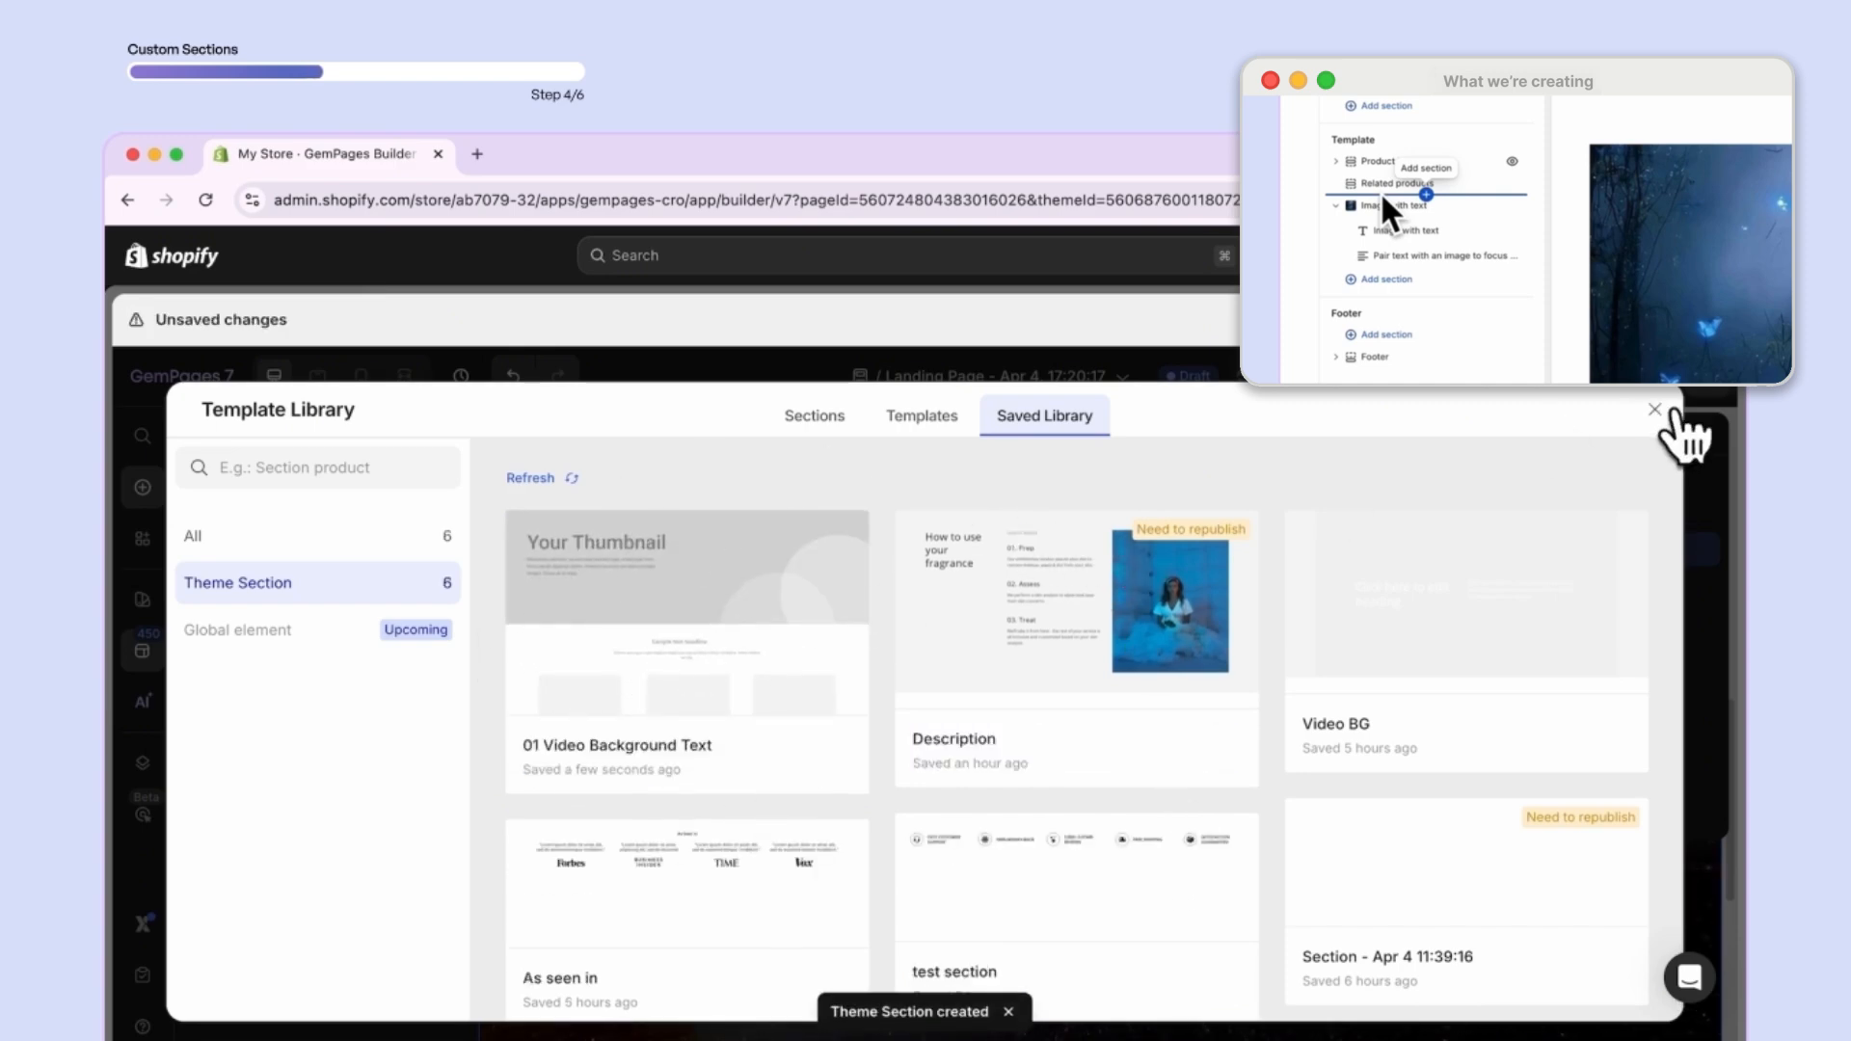
left_click(1654, 412)
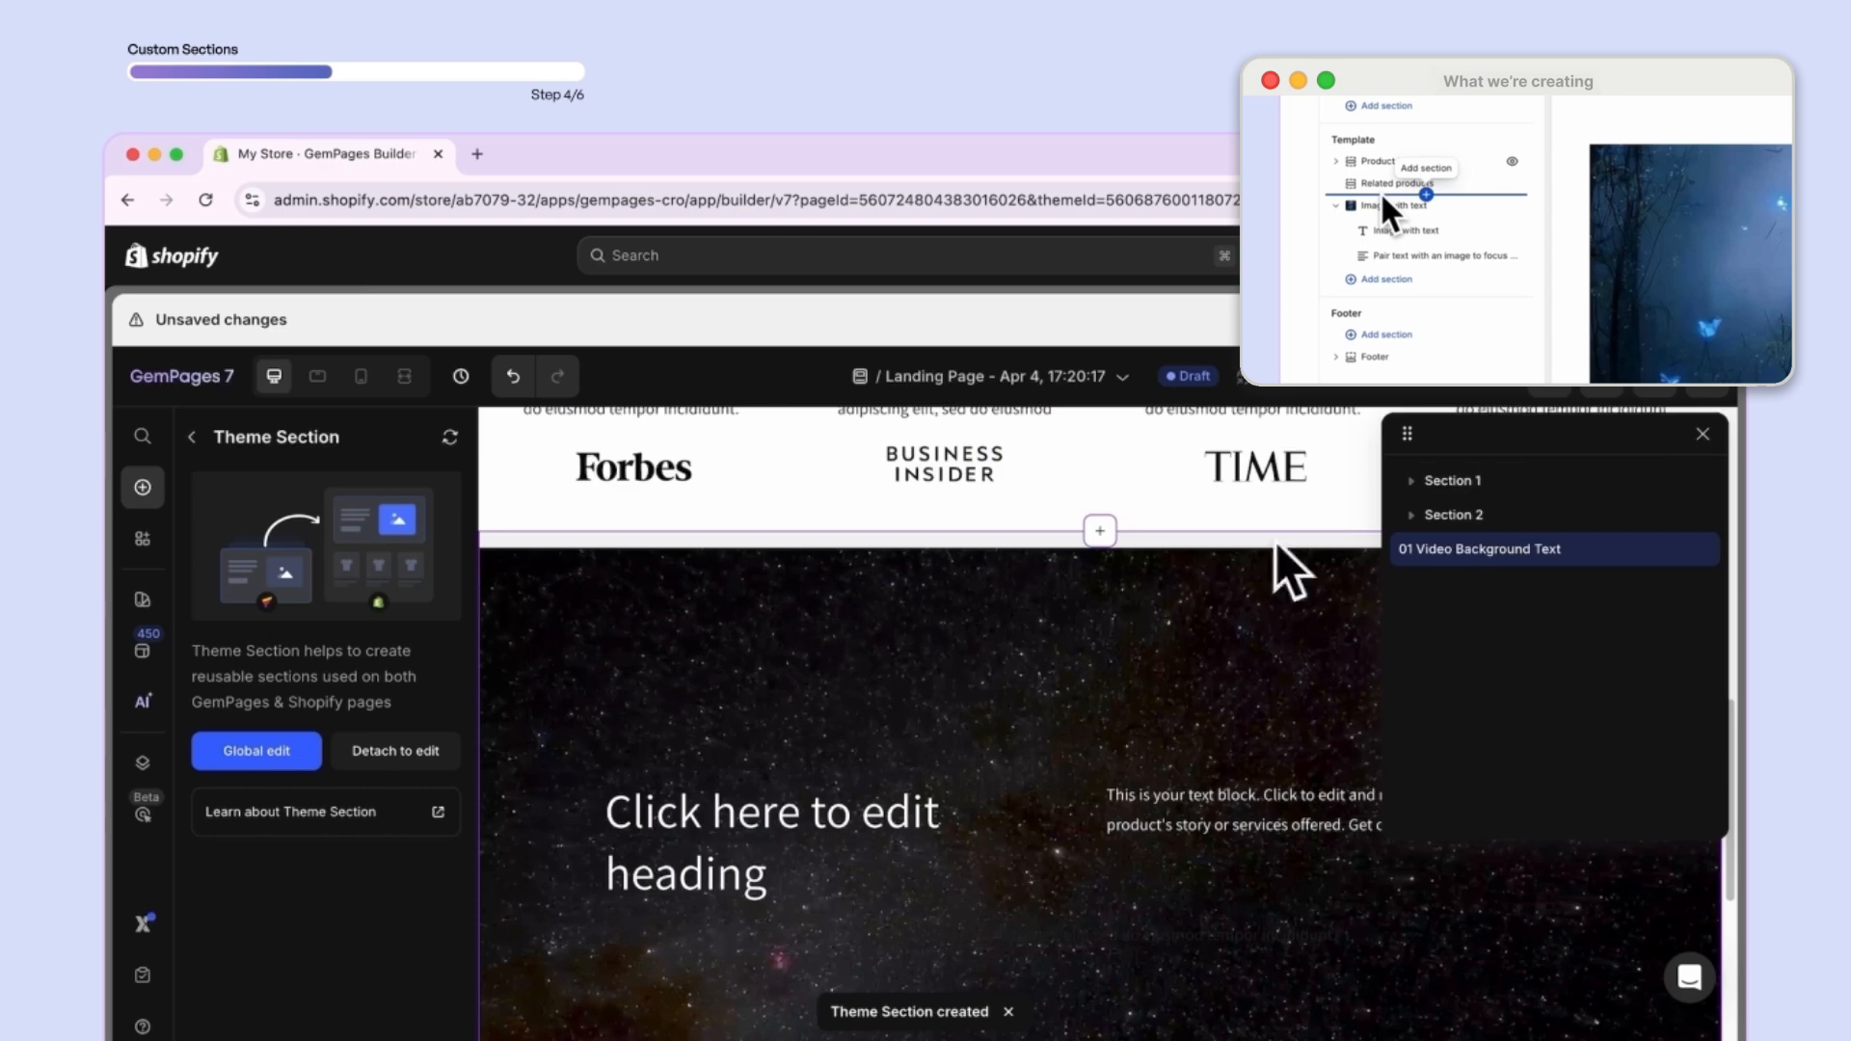
- Save the As Seen In section to the library as '02 As Seen In'
scroll(931, 684, "up", 3)
scroll(923, 673, "up", 5)
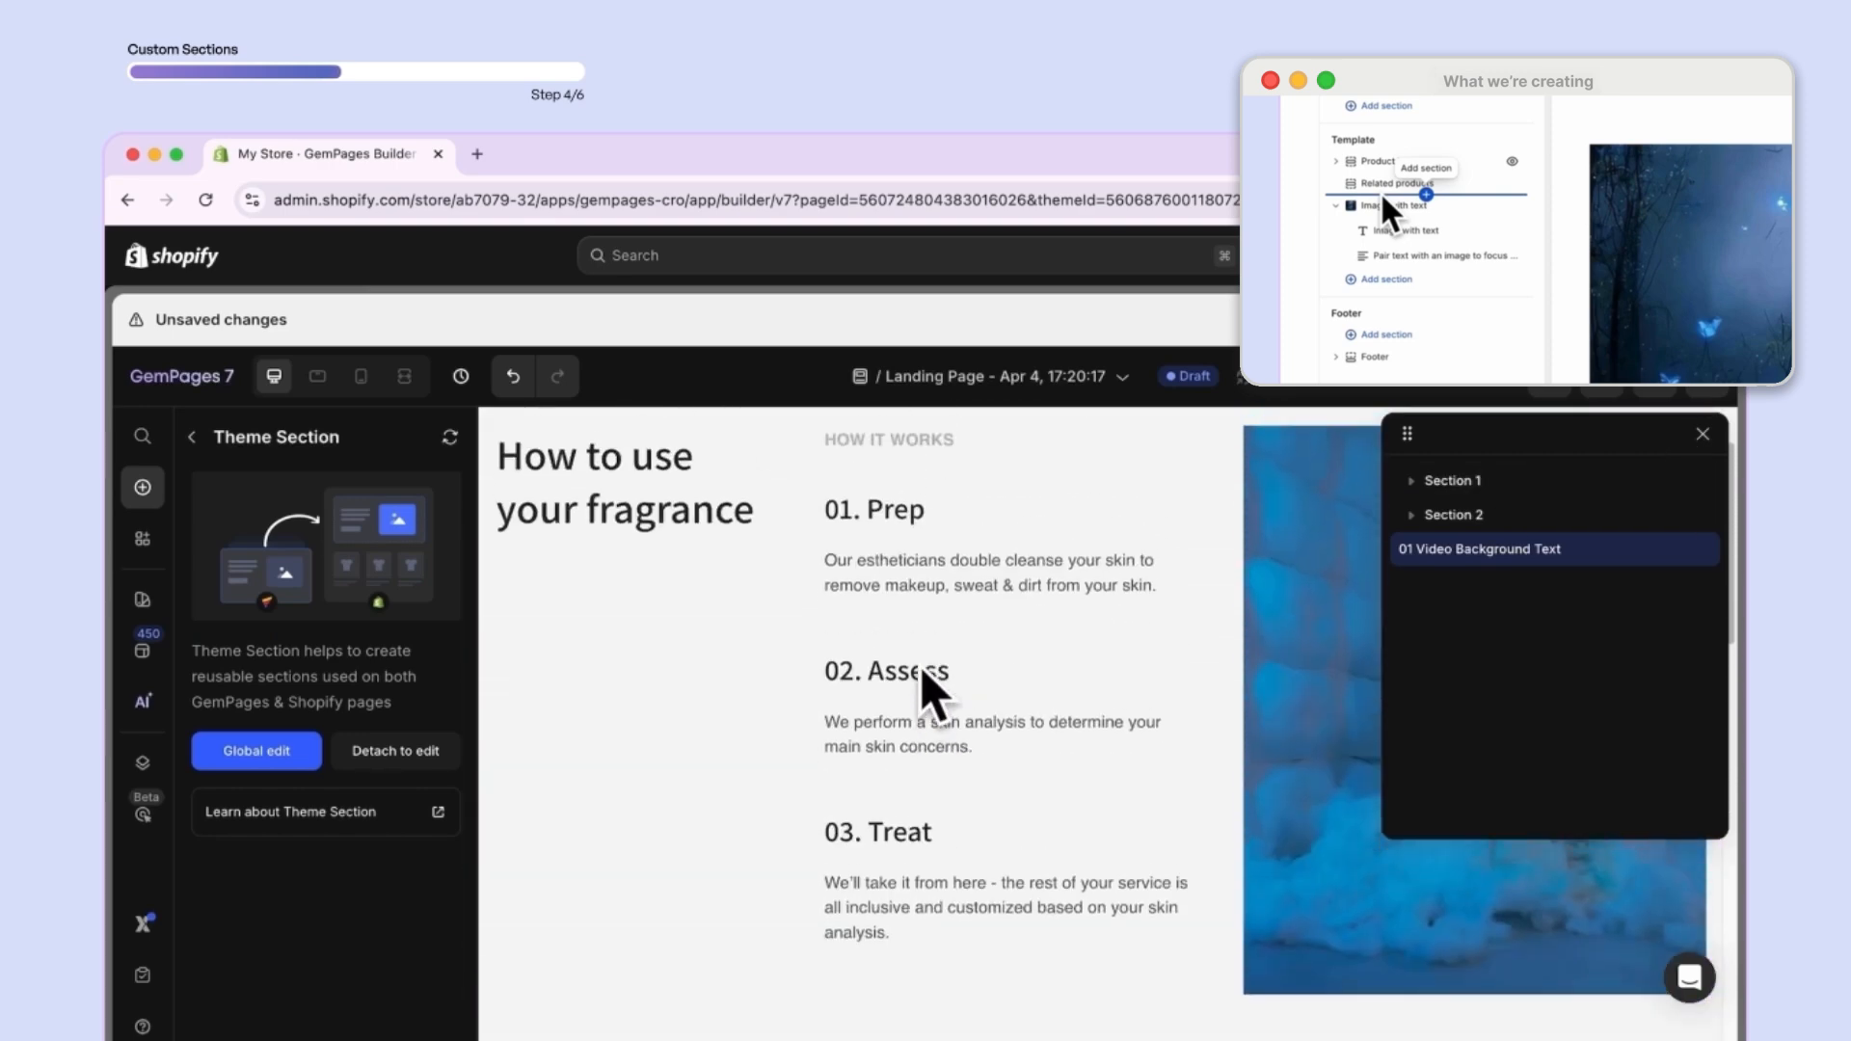
scroll(933, 694, "down", 5)
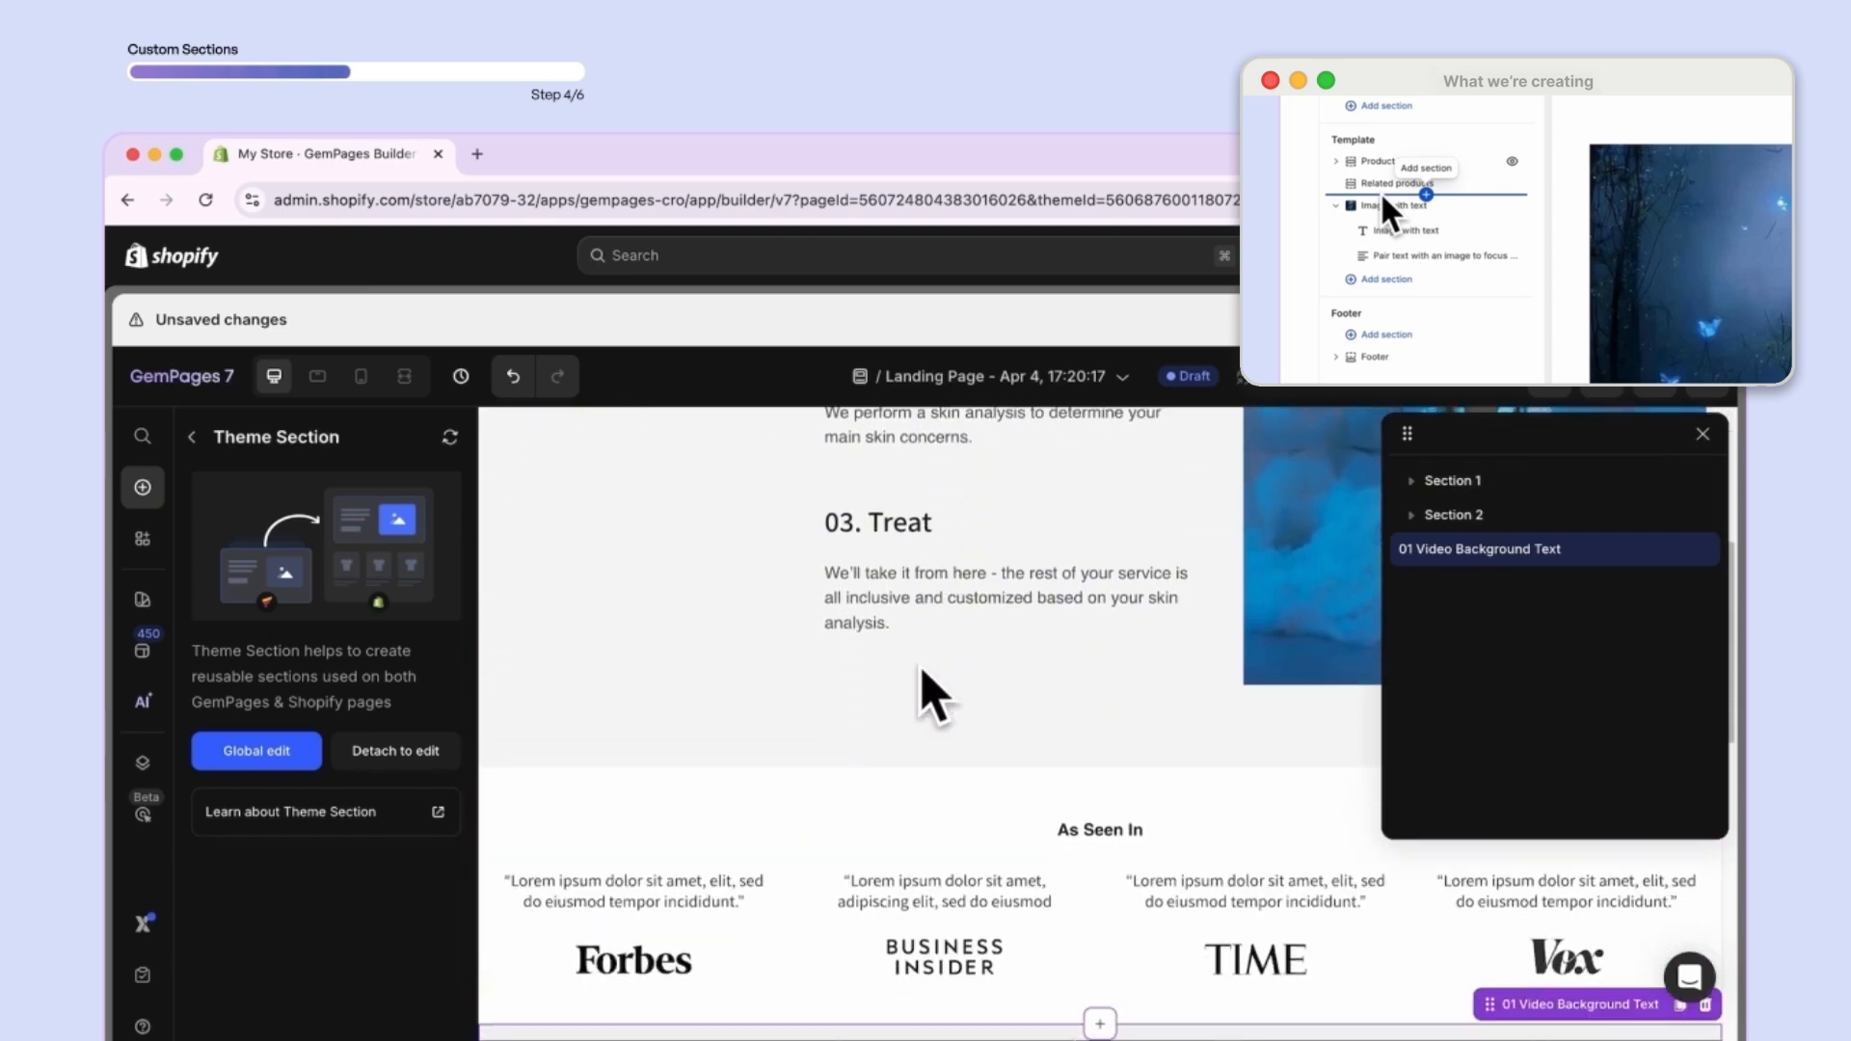
left_click(872, 689)
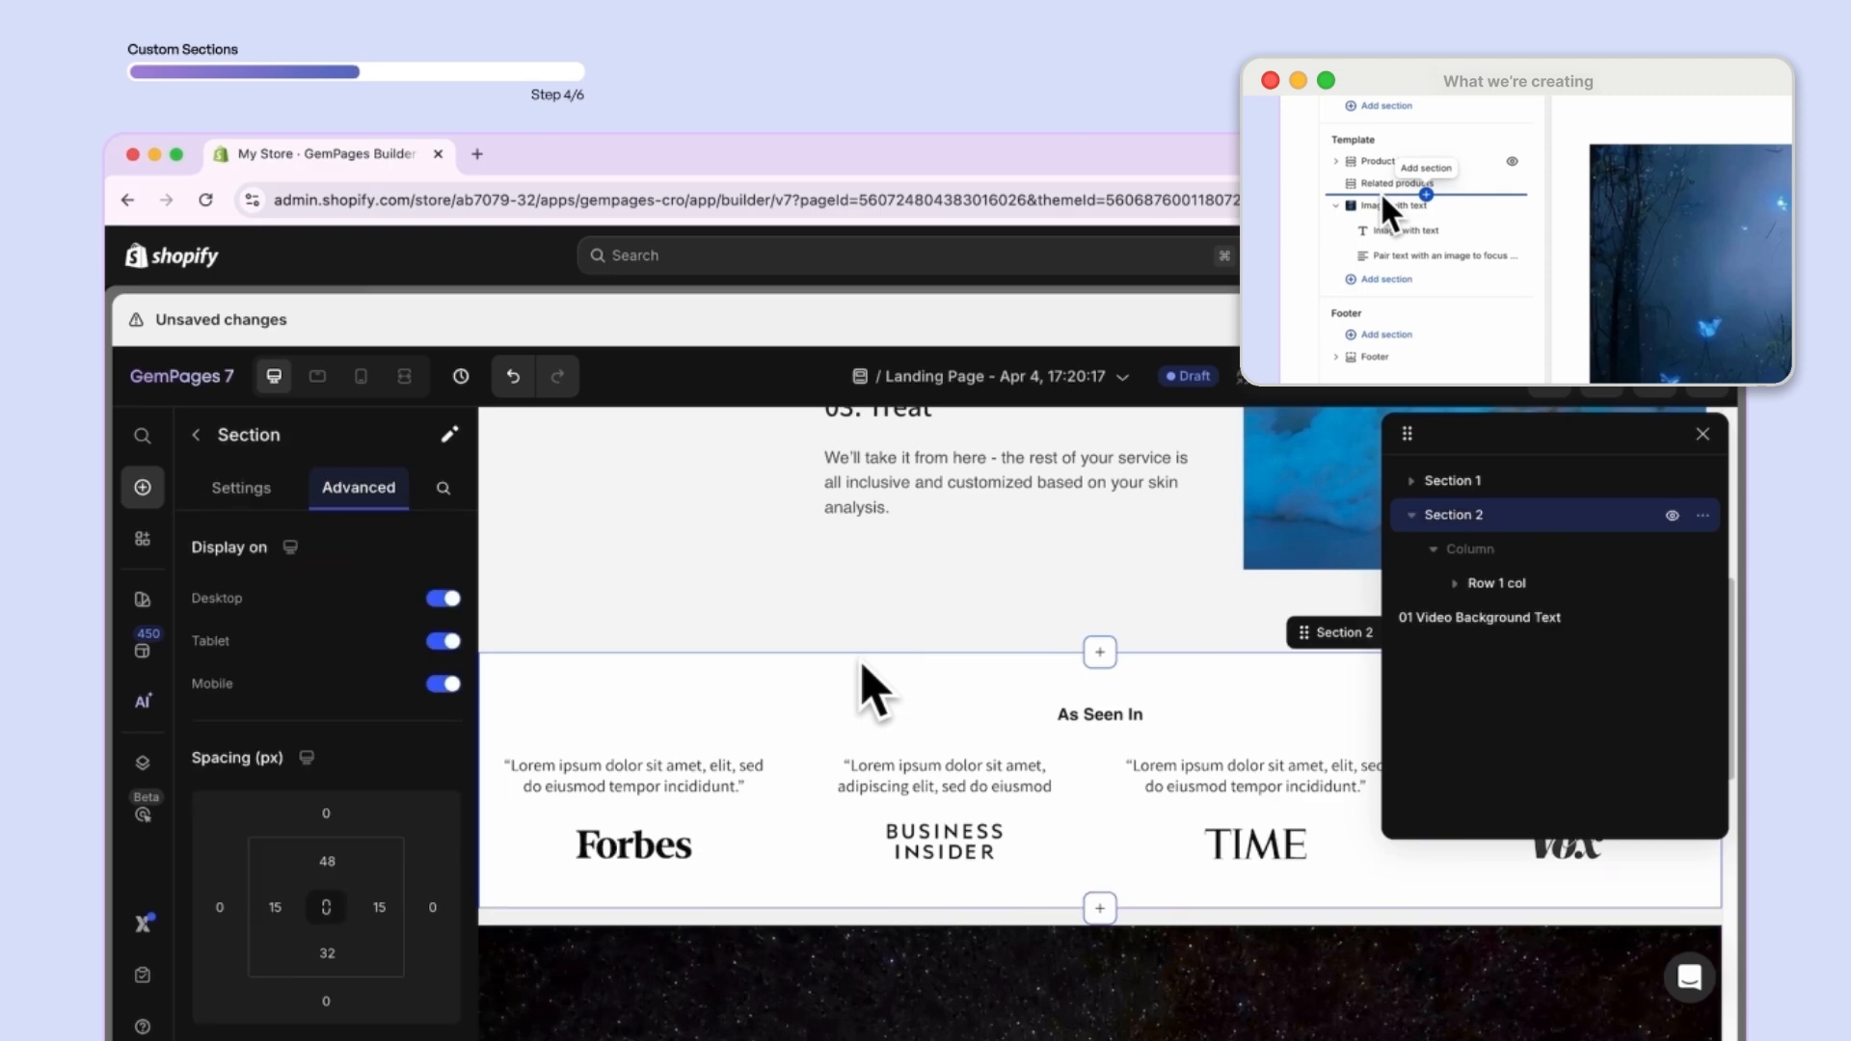
right_click(785, 672)
left_click(856, 916)
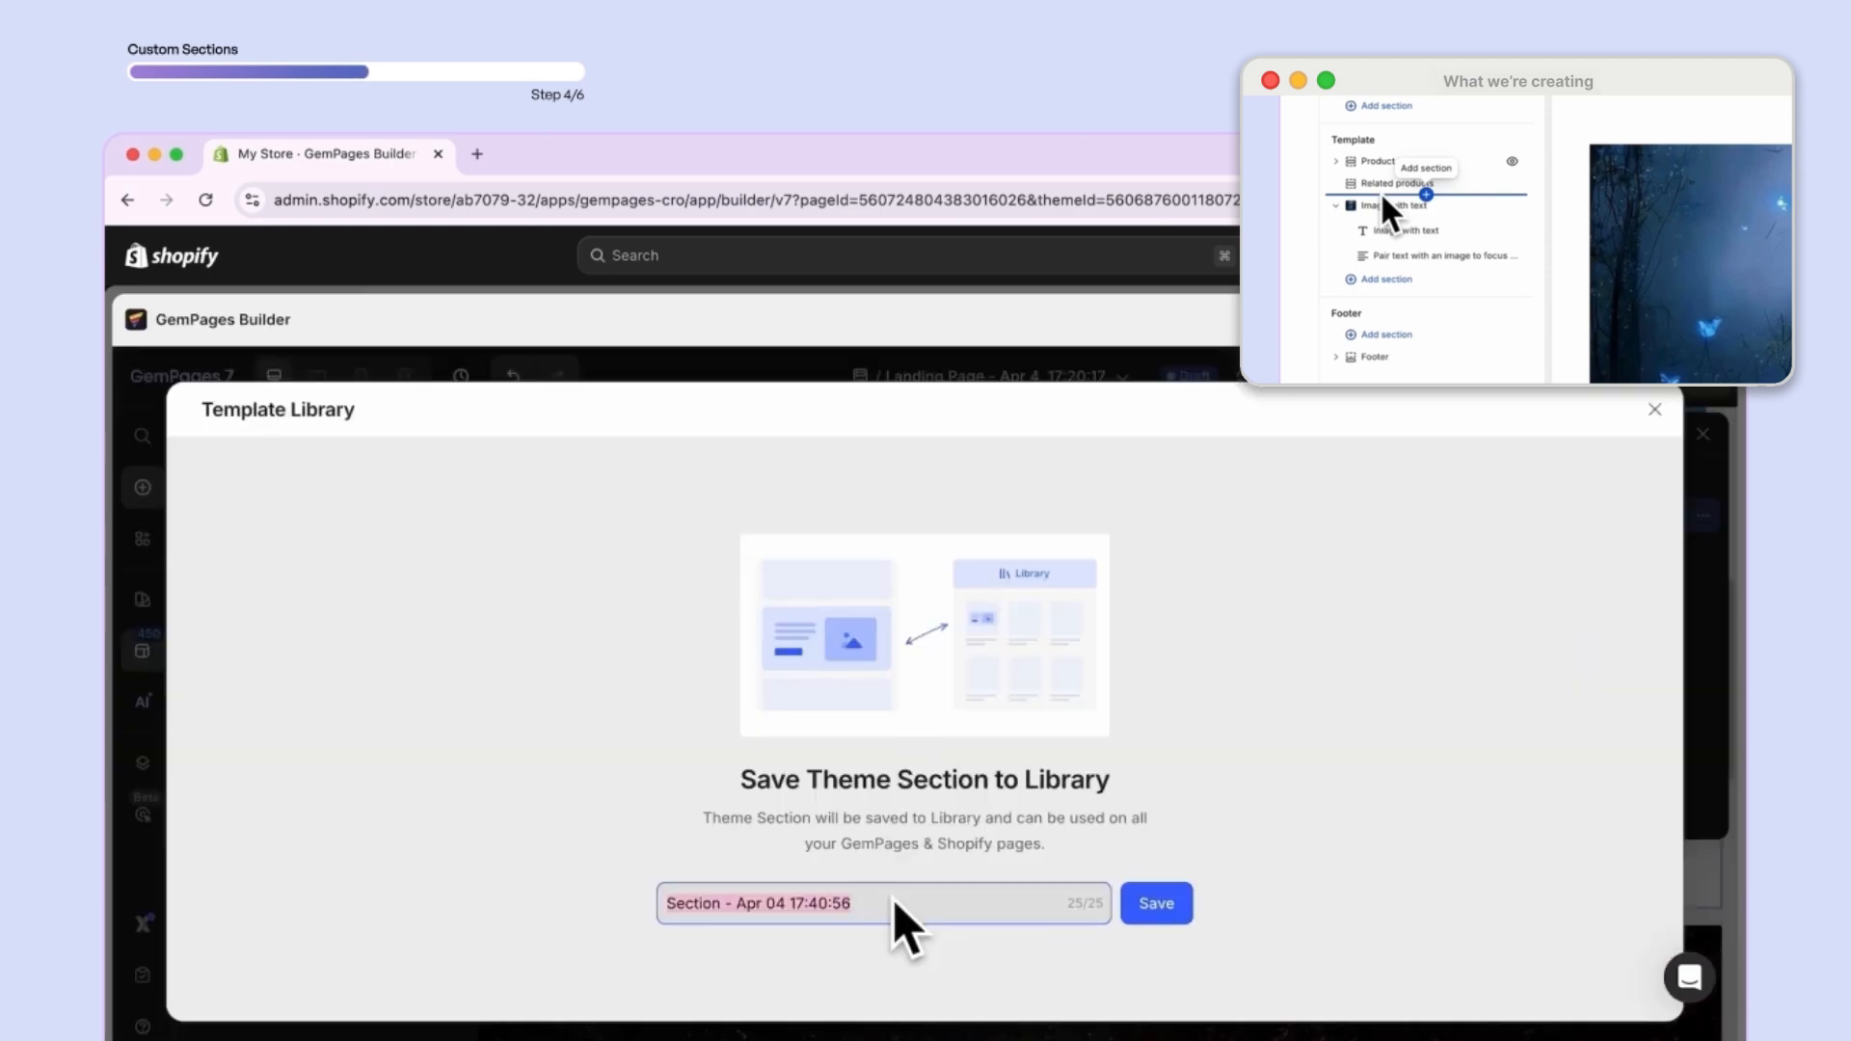
type("02 As Seen In")
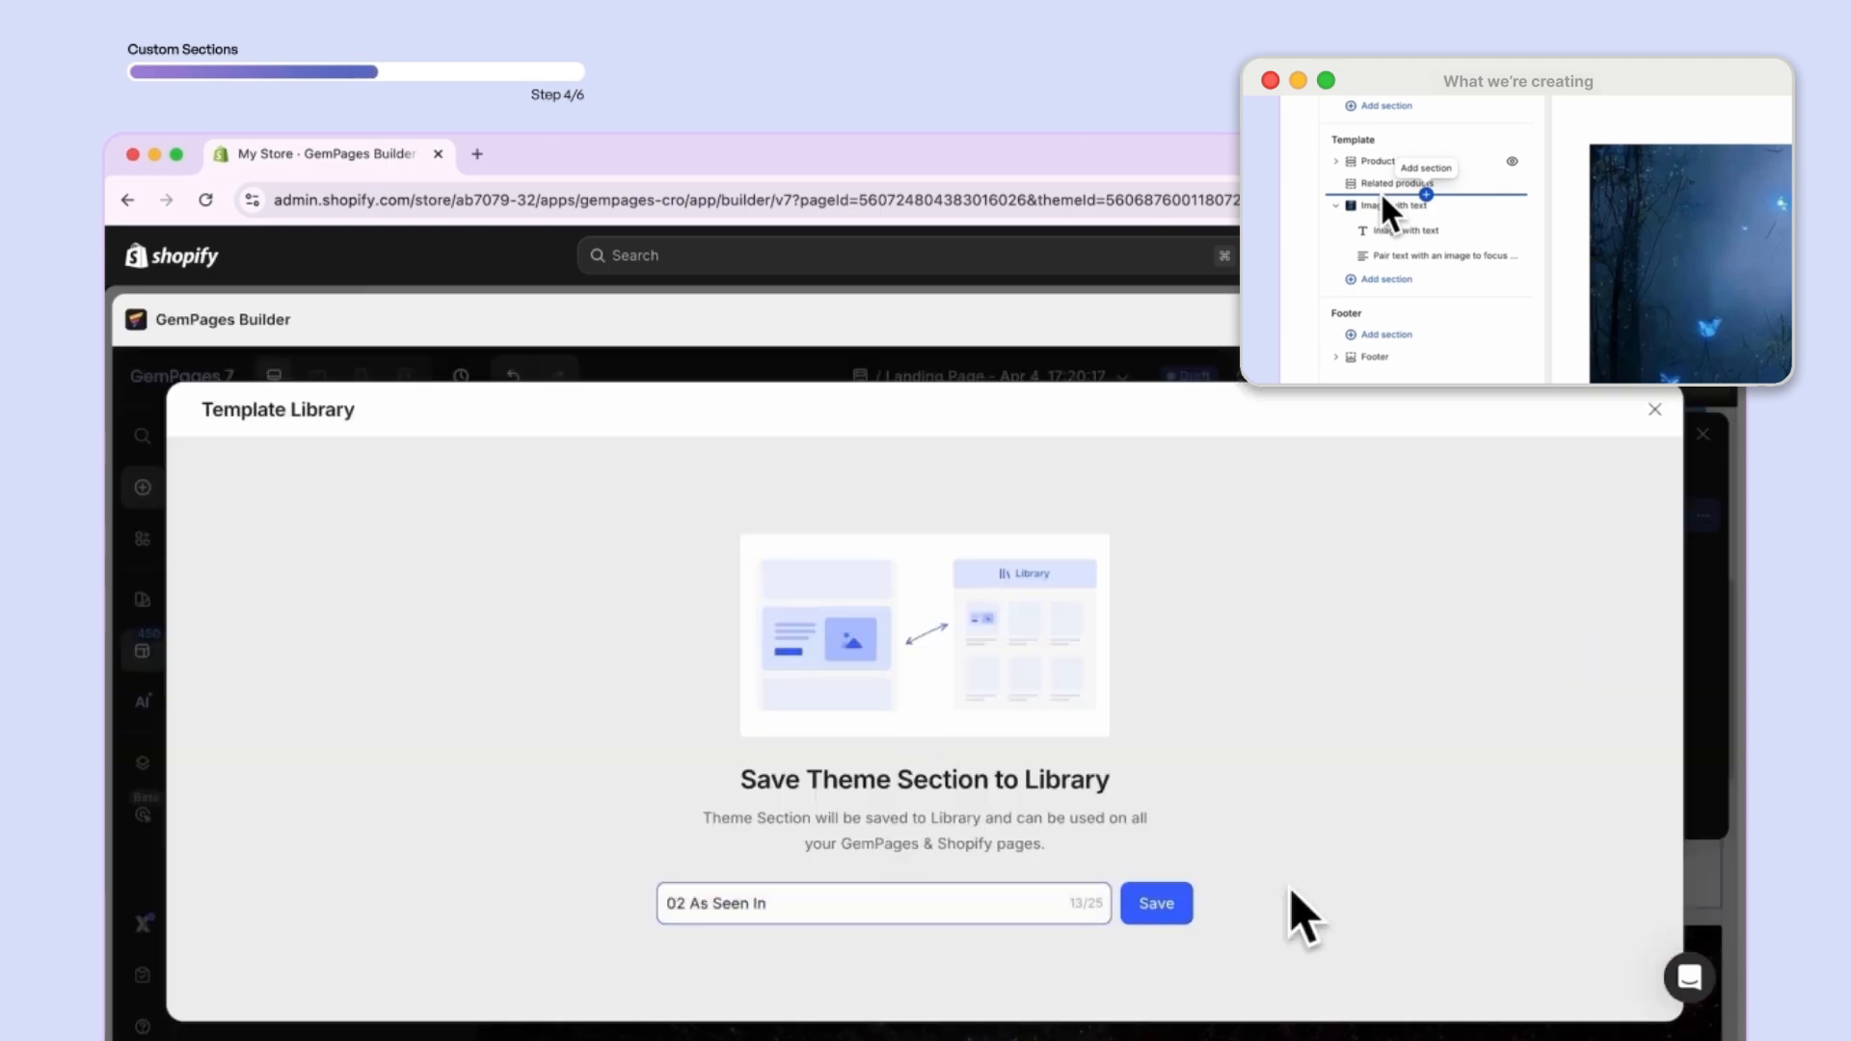
left_click(1155, 904)
left_click(1654, 409)
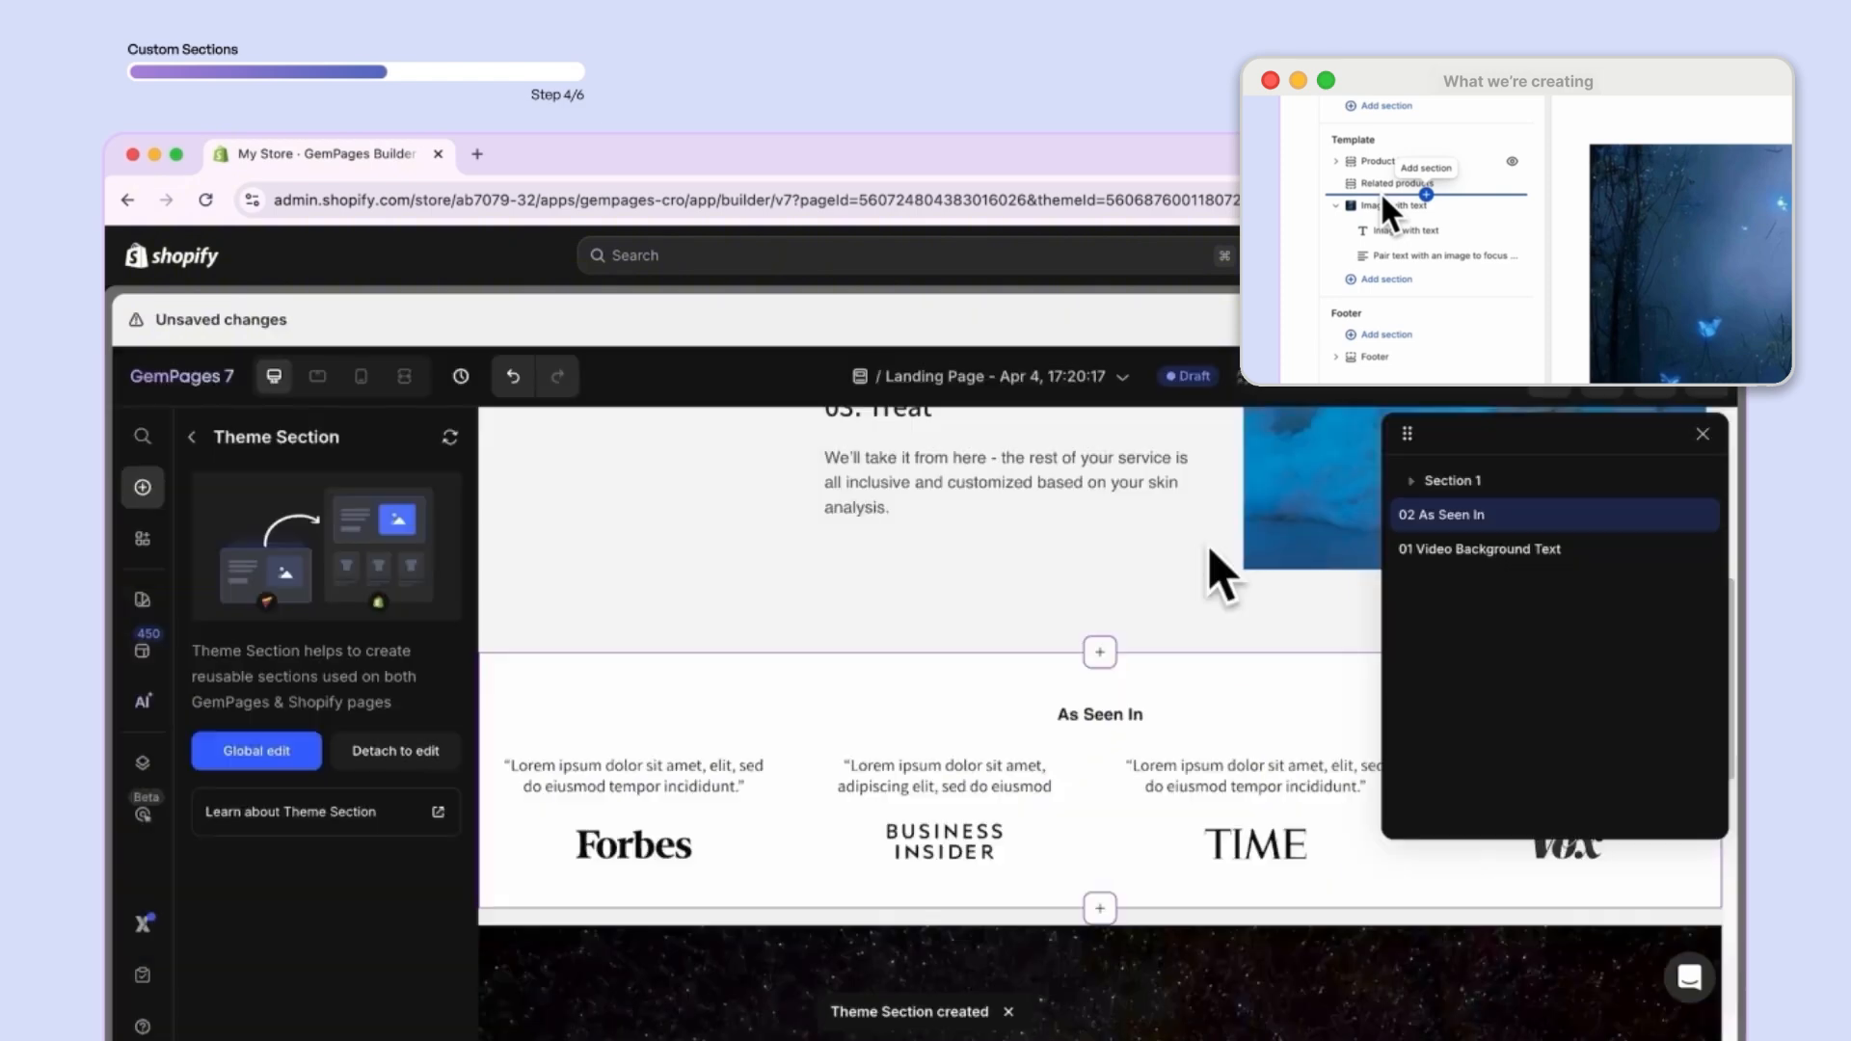
- Save the fragrance how-to section to the library as '03 How to Use'
scroll(964, 540, "up", 5)
right_click(777, 479)
left_click(798, 714)
left_click(877, 903)
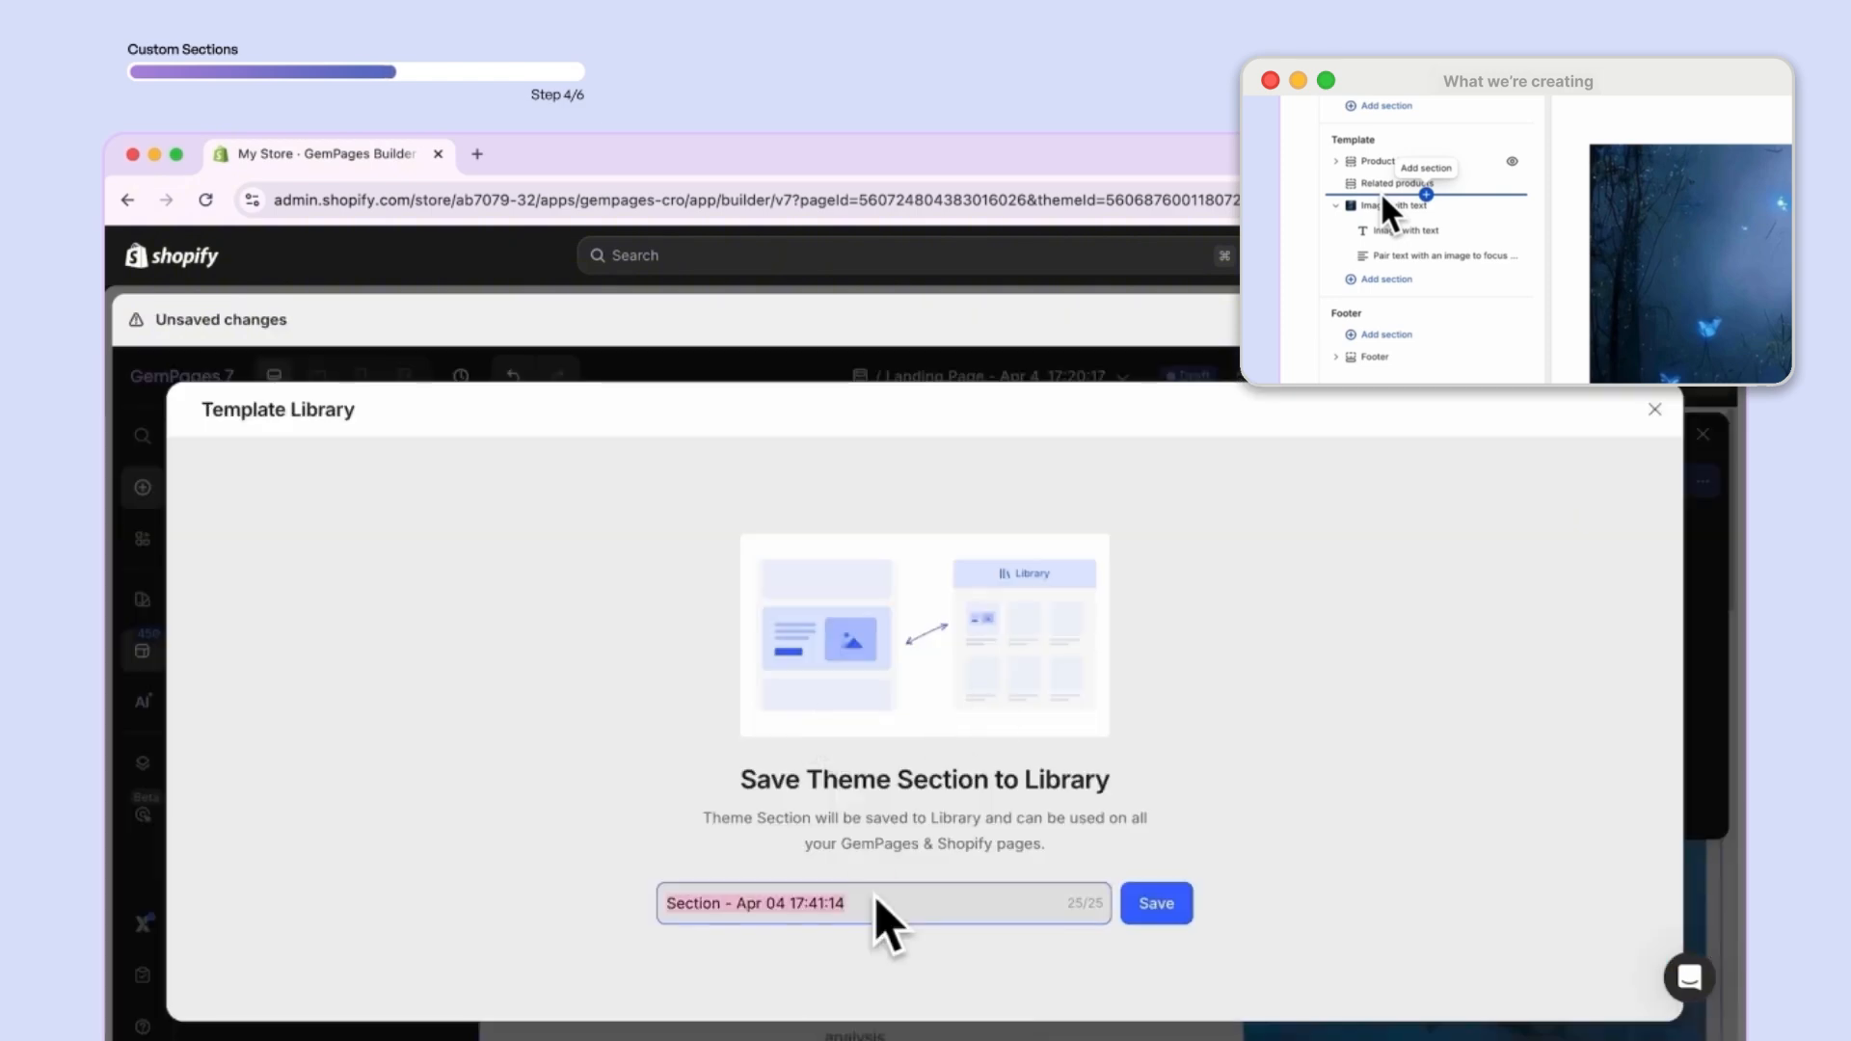
type("03 How to Use")
left_click(1156, 903)
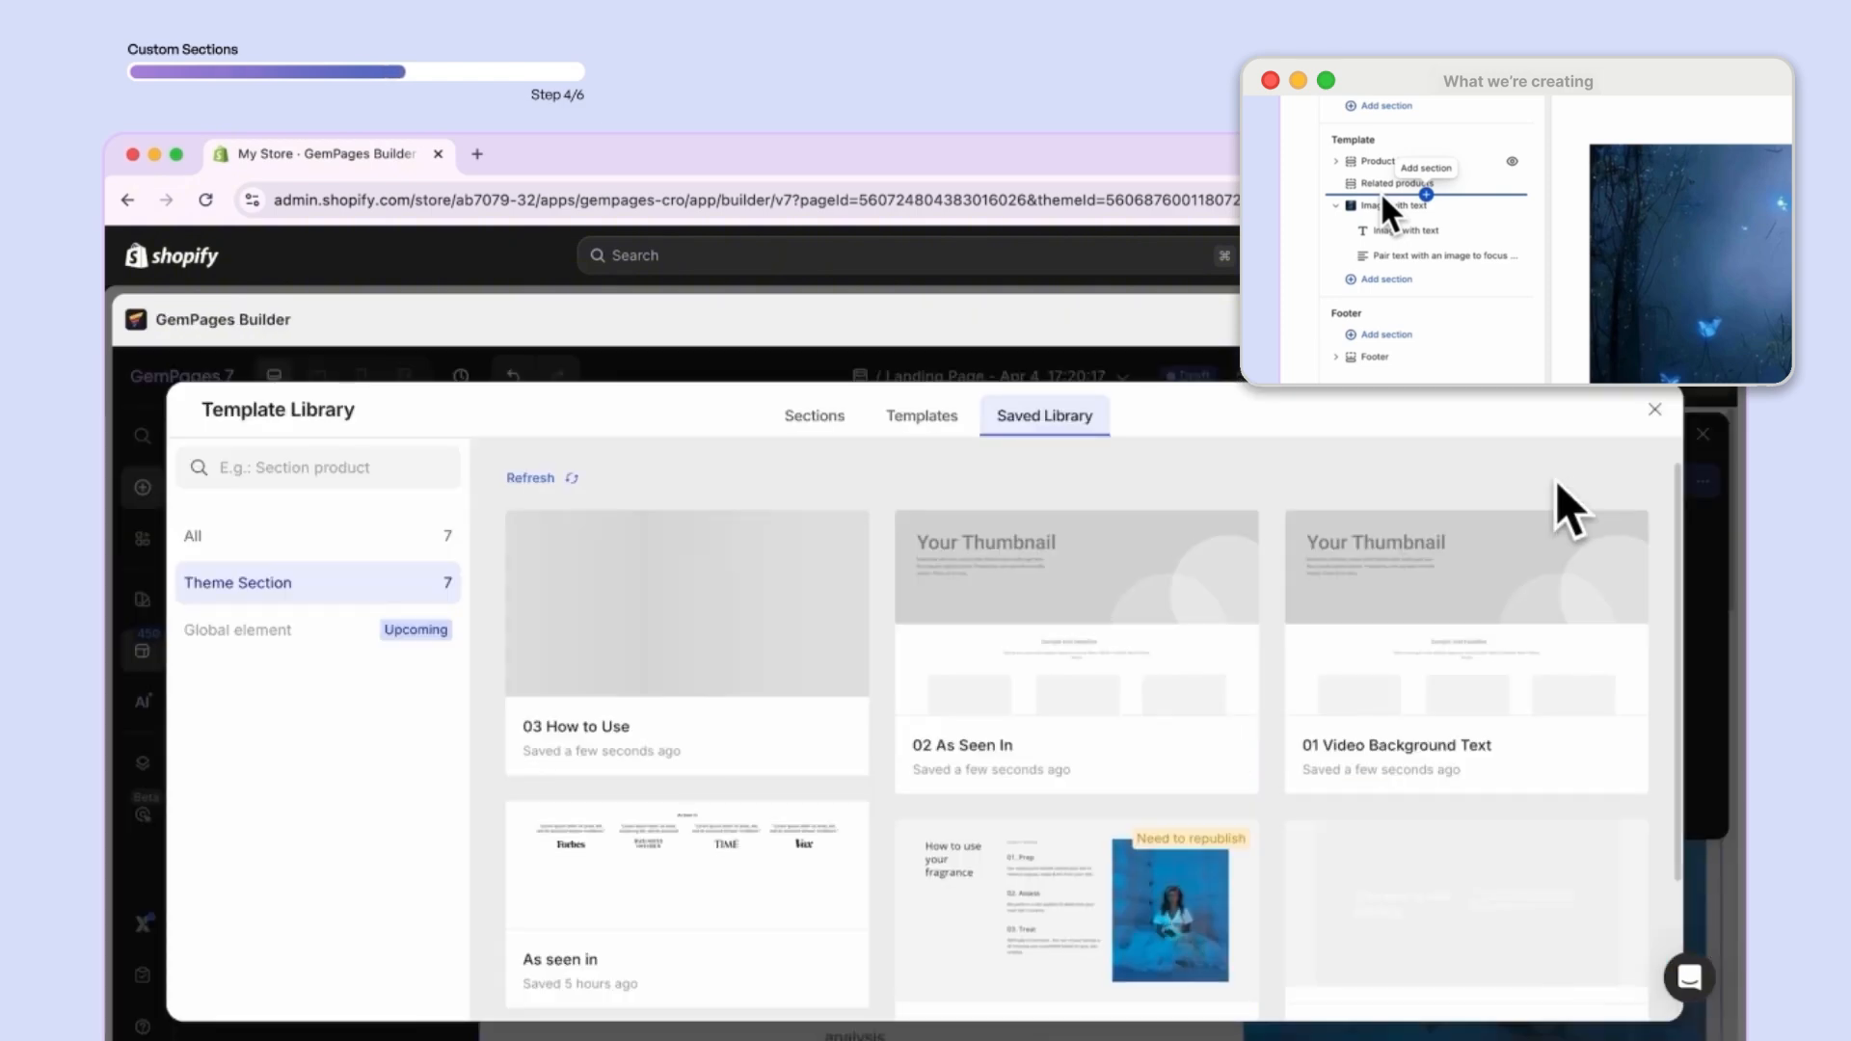
left_click(1654, 408)
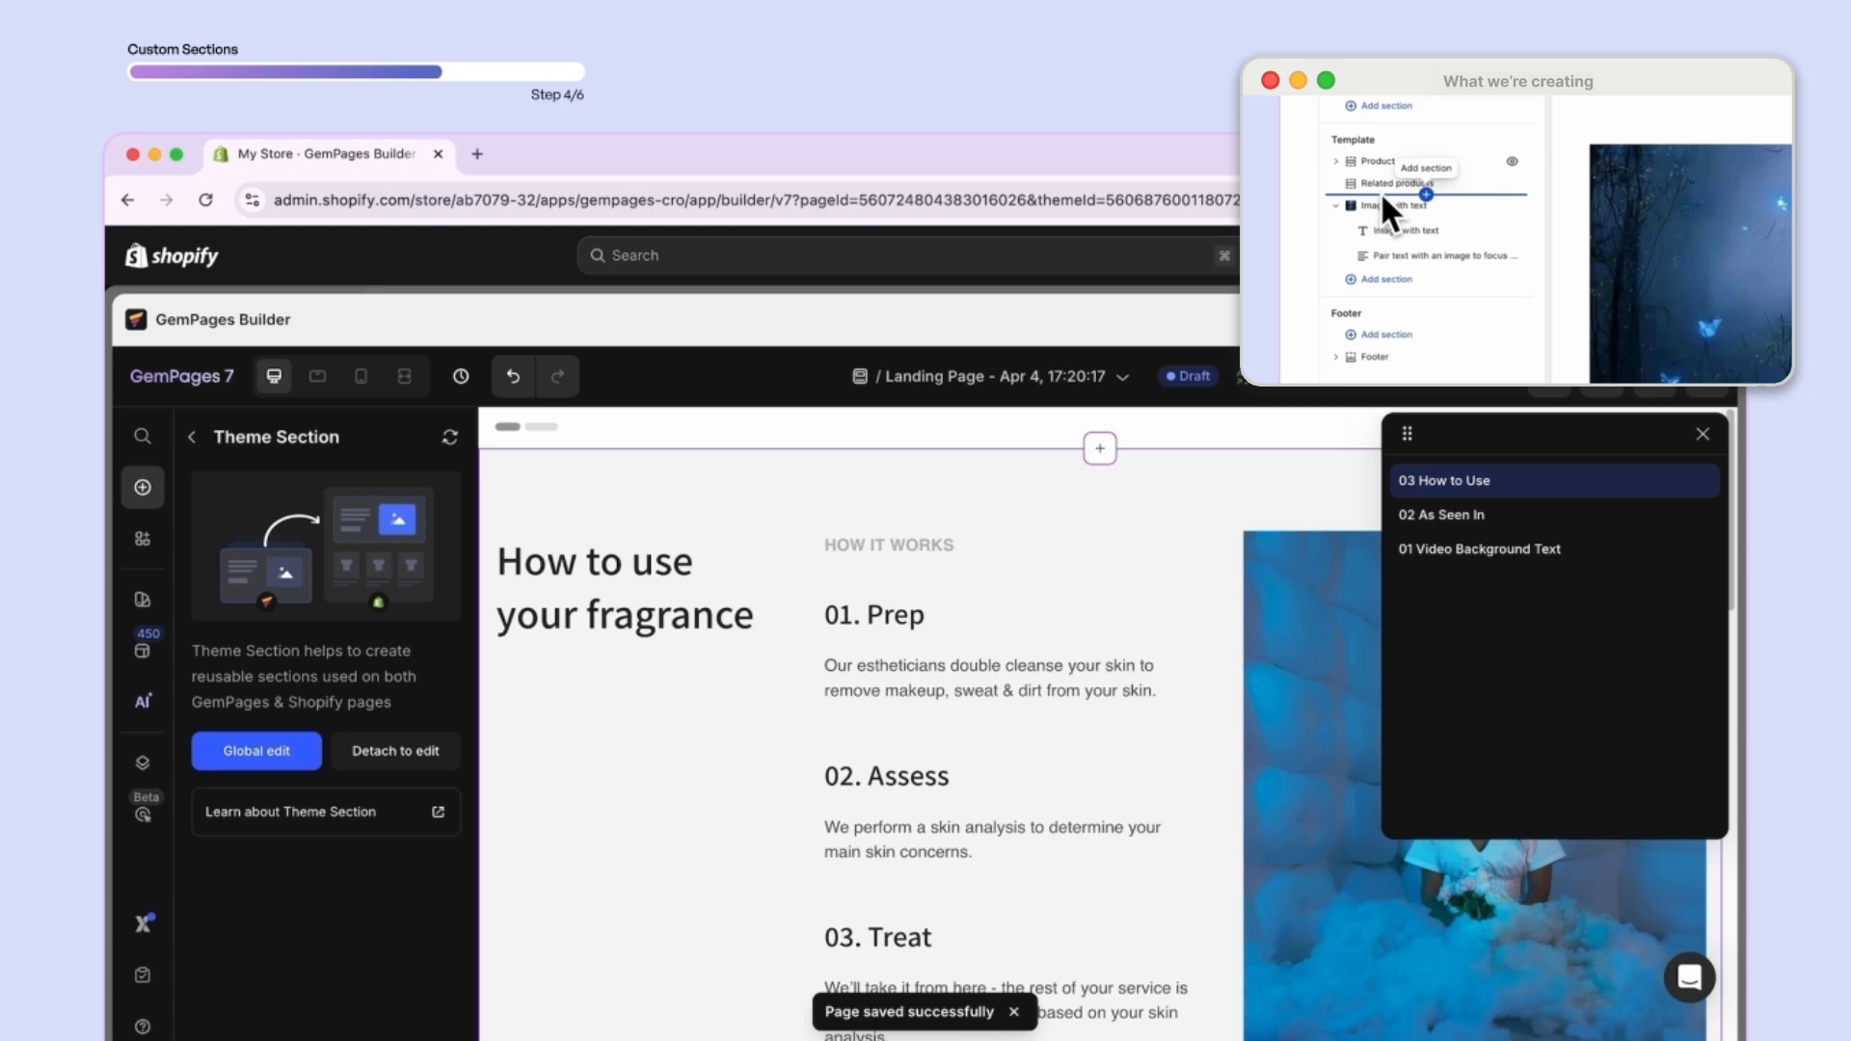
- Open the Dawn theme editor on the midnight product template
left_click(1714, 319)
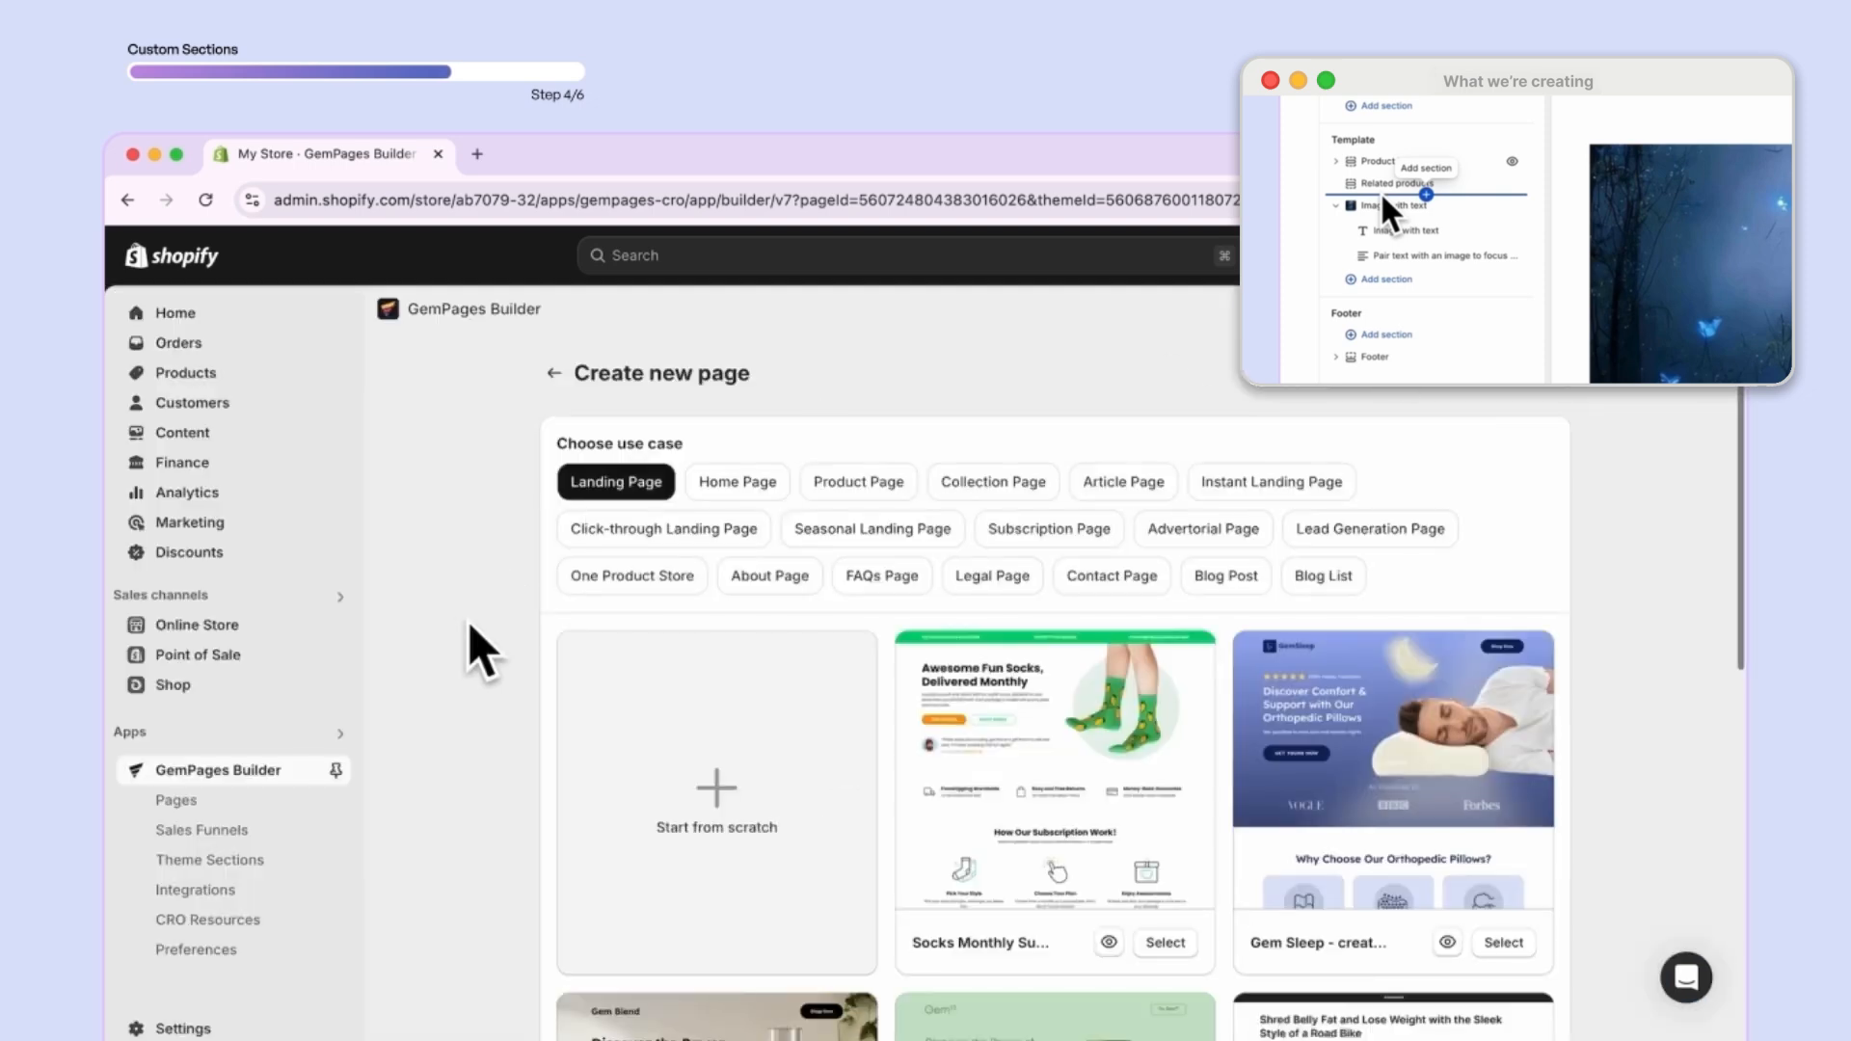
left_click(189, 624)
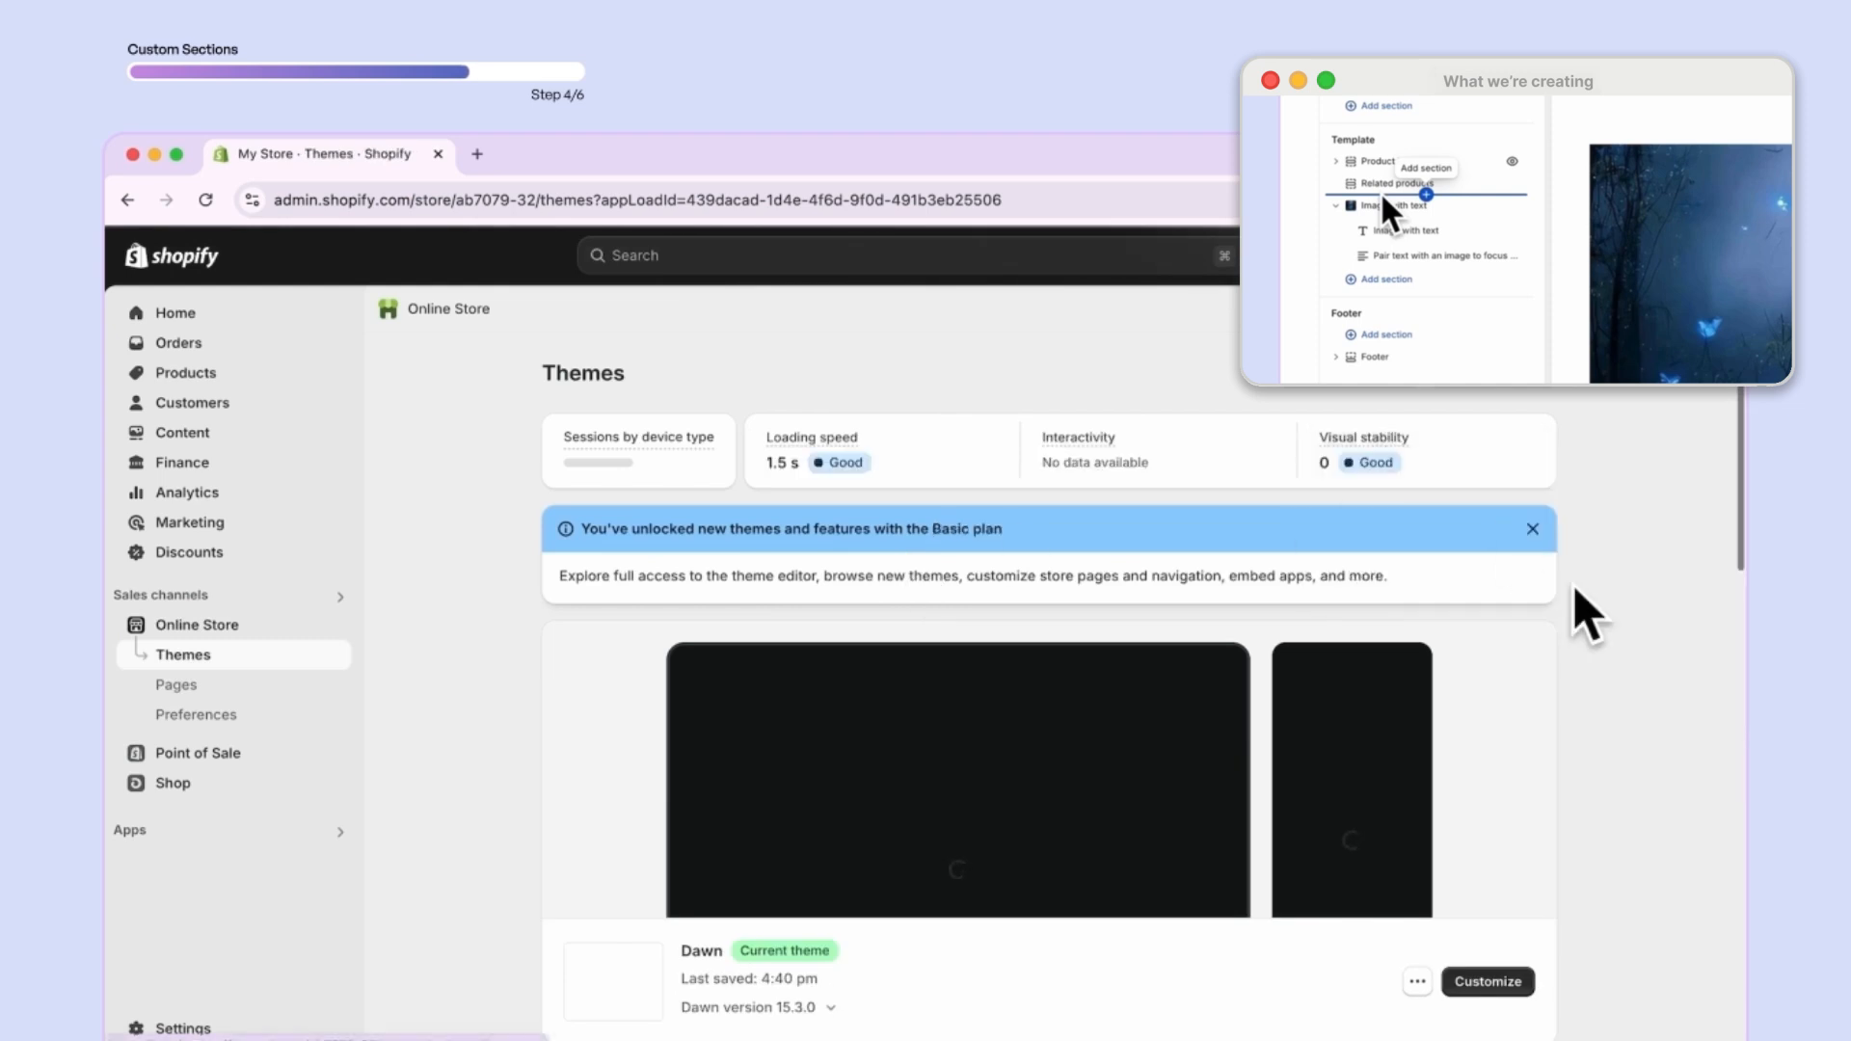
left_click(1492, 789)
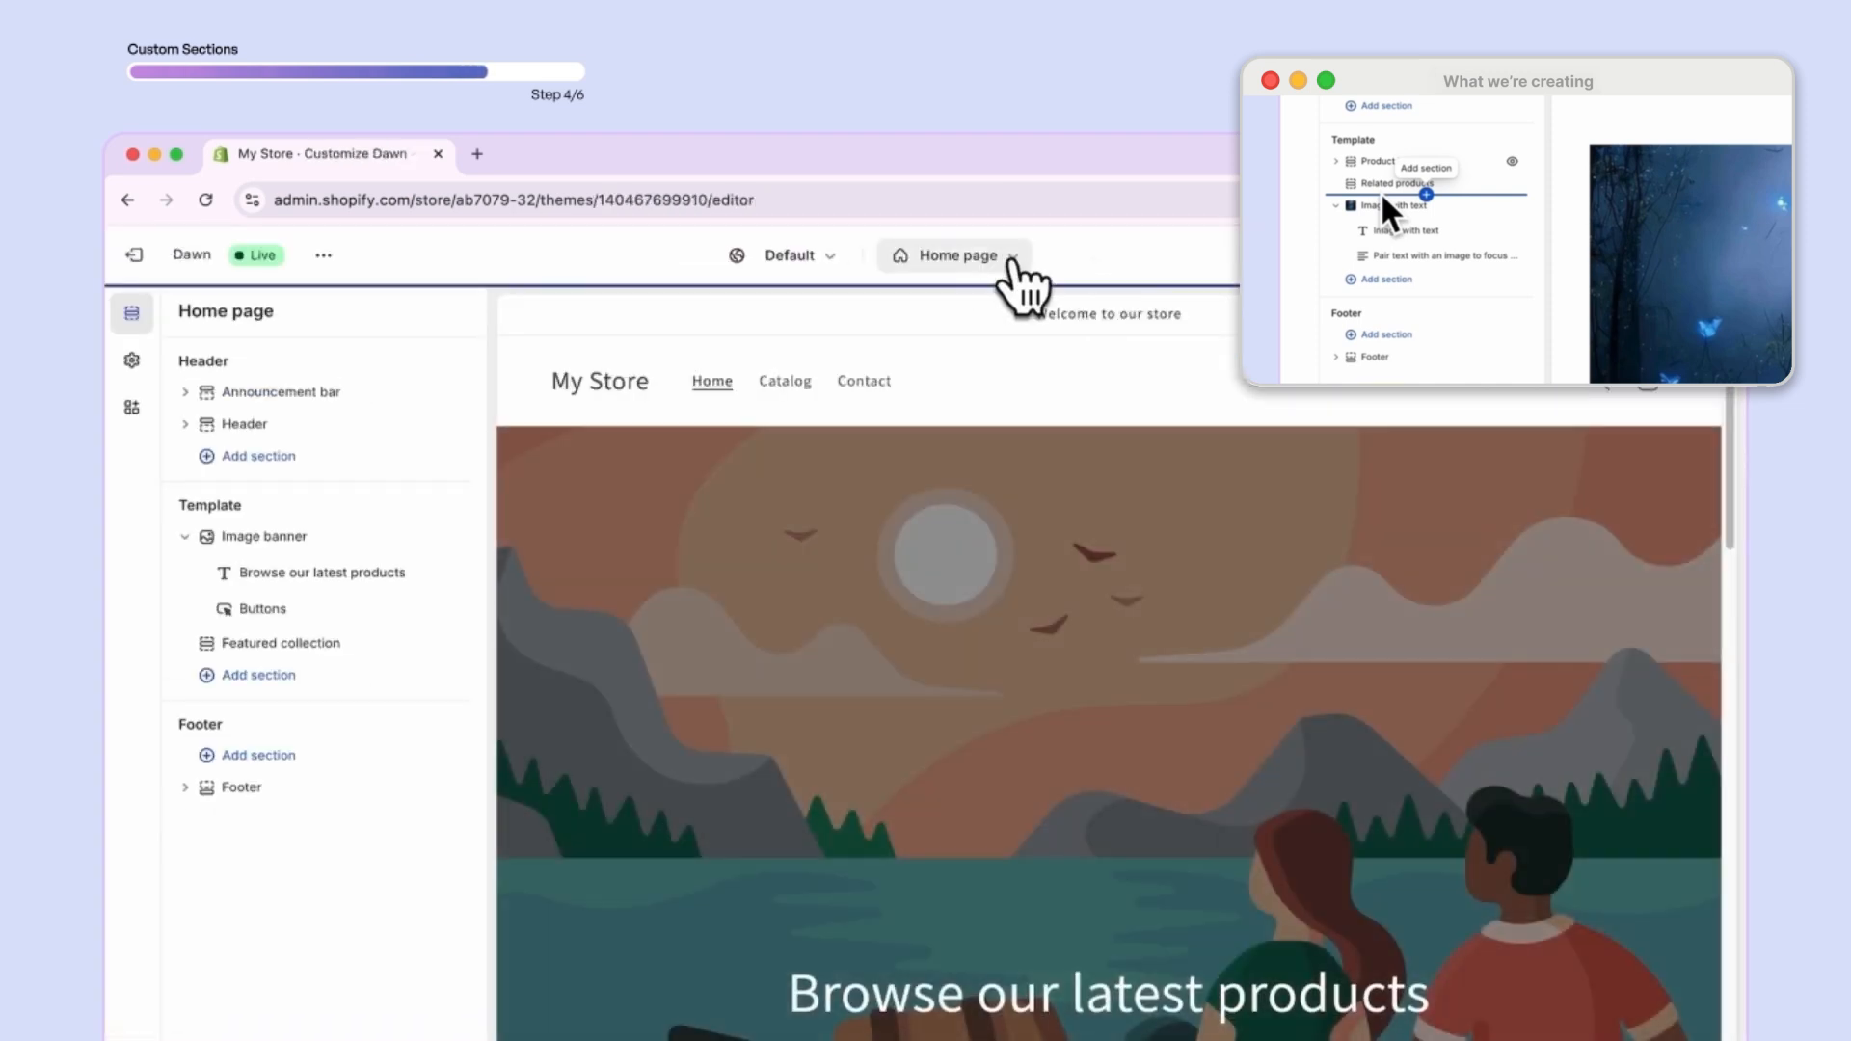
left_click(1009, 260)
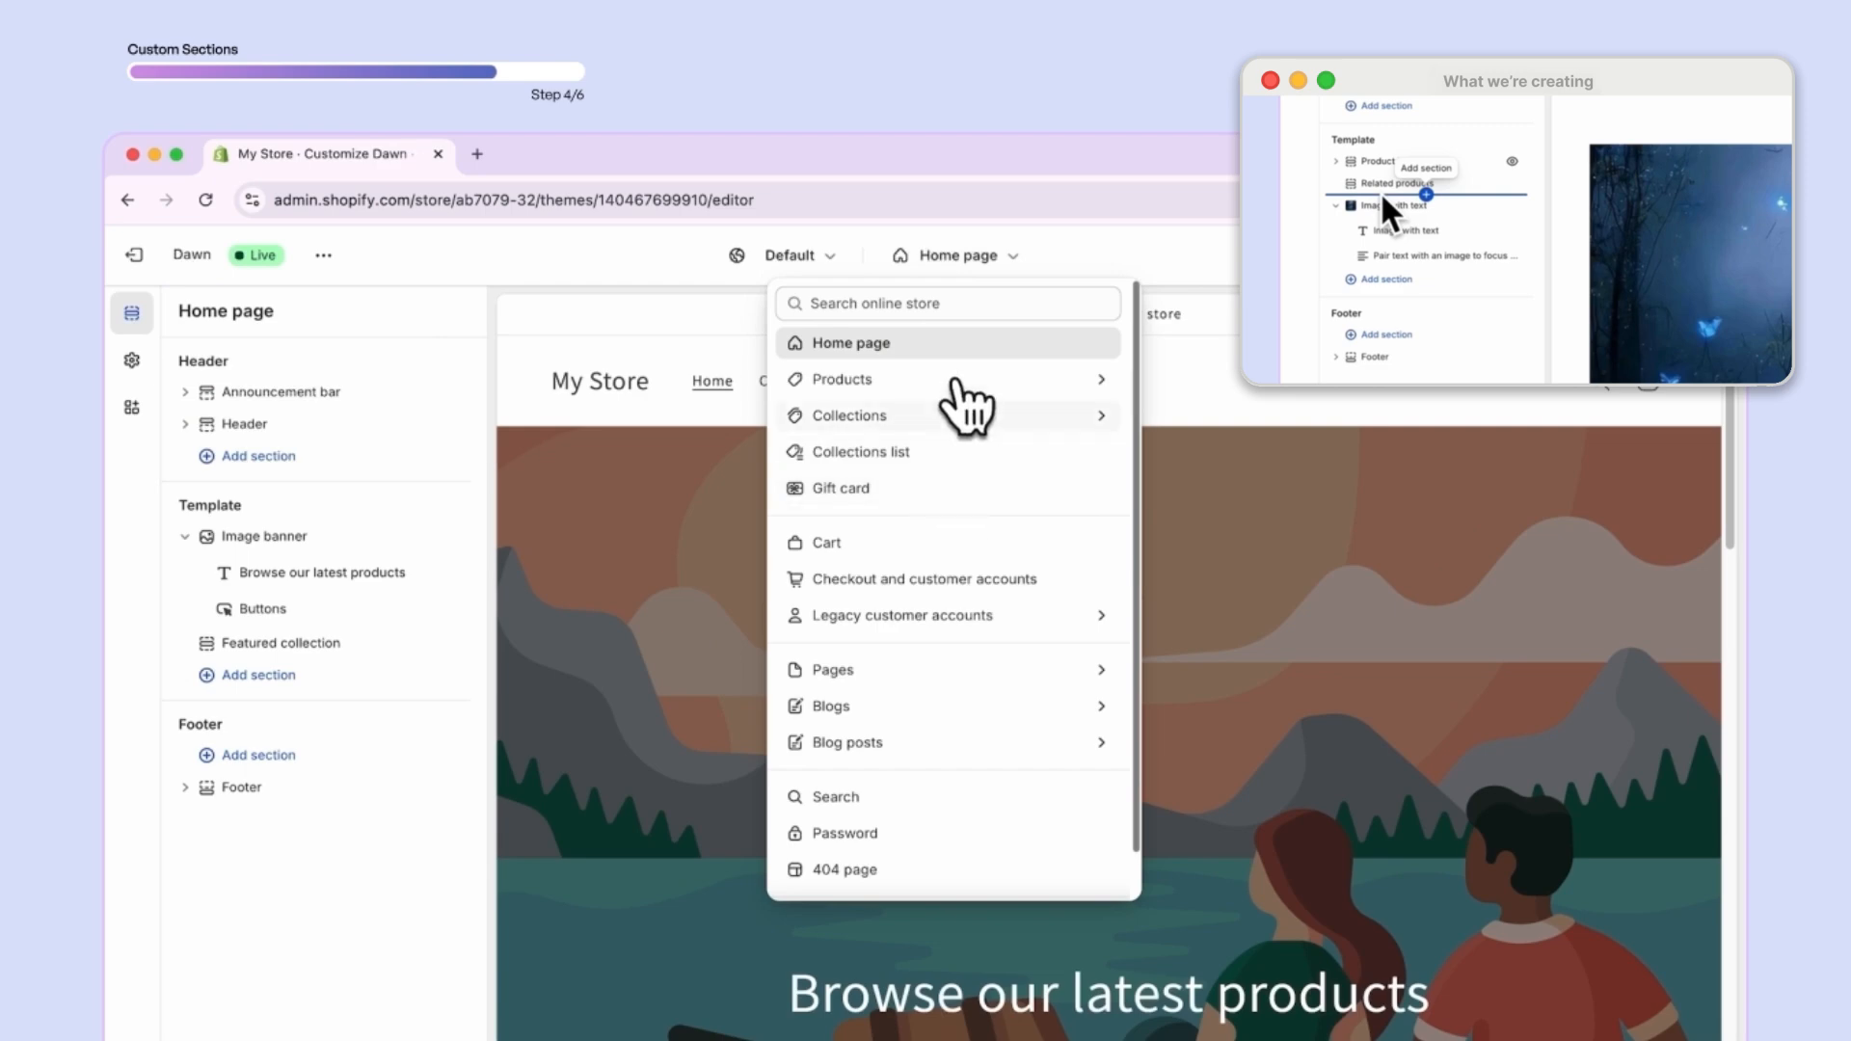
left_click(973, 379)
left_click(935, 634)
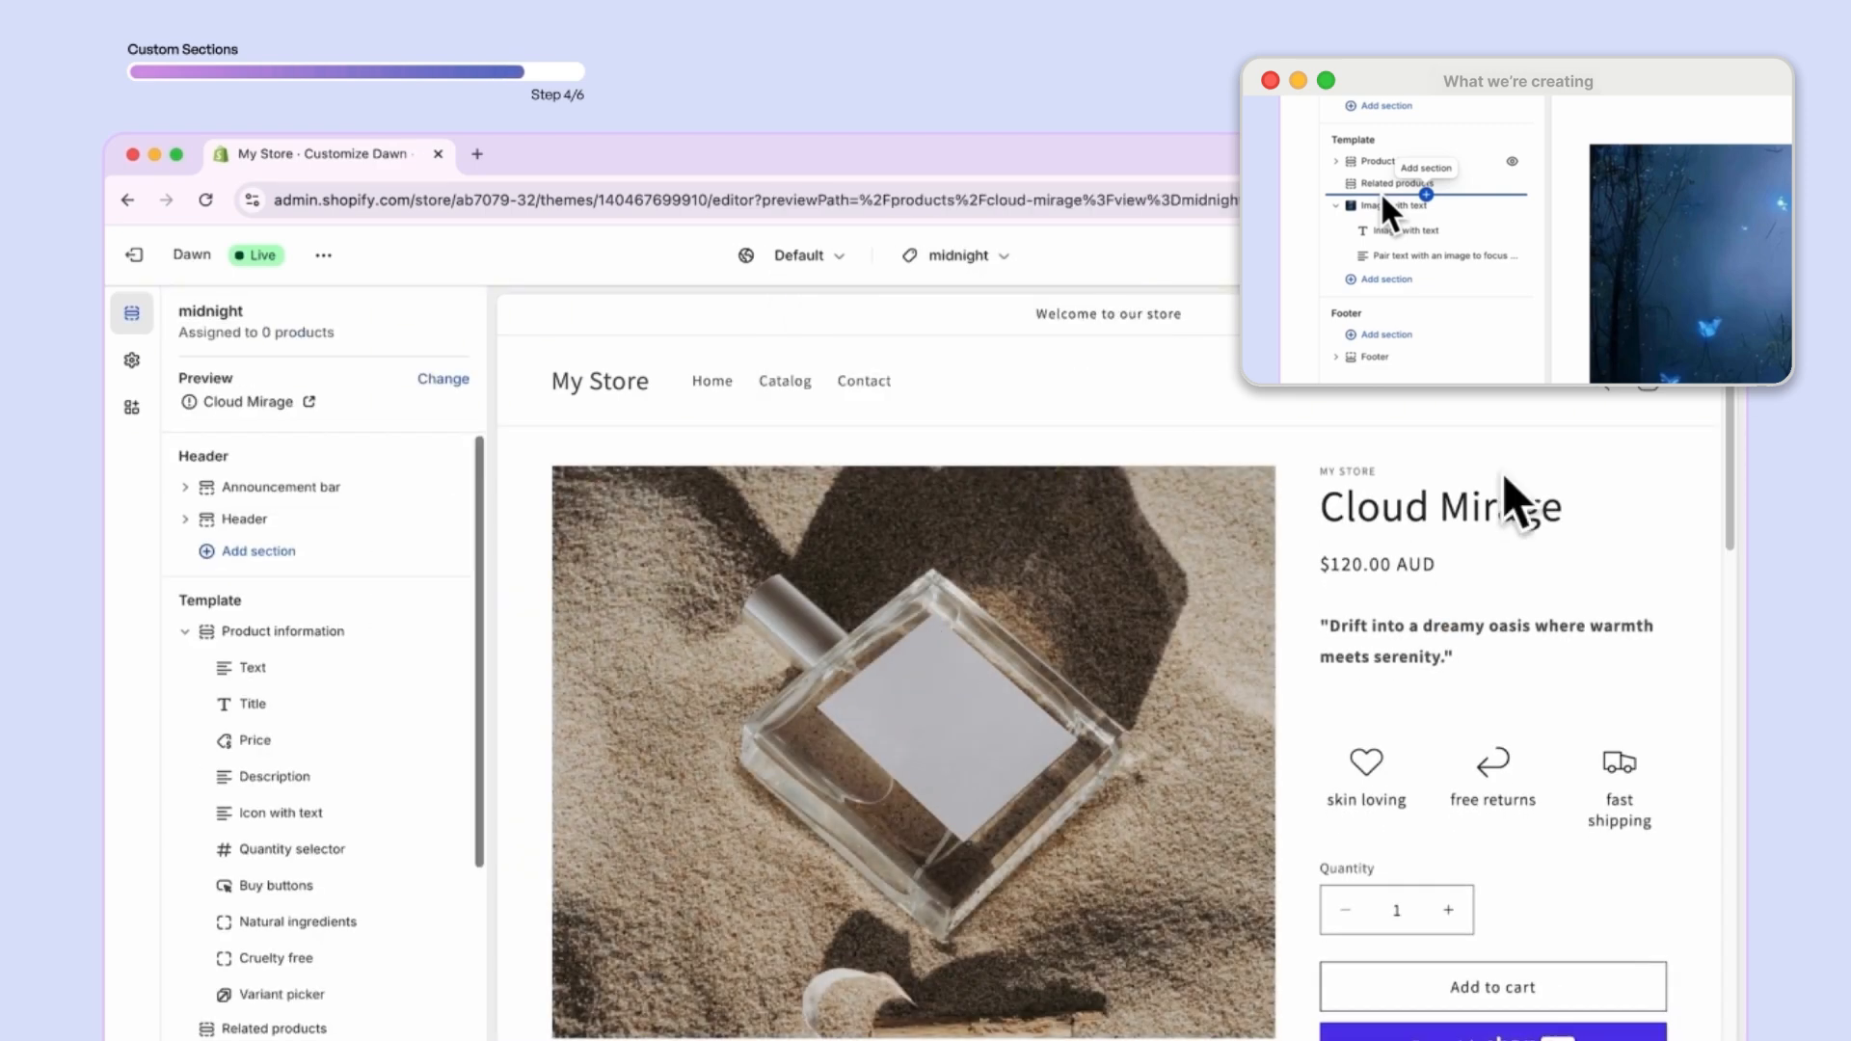
scroll(1457, 824, "down", 2)
scroll(1457, 824, "up", 2)
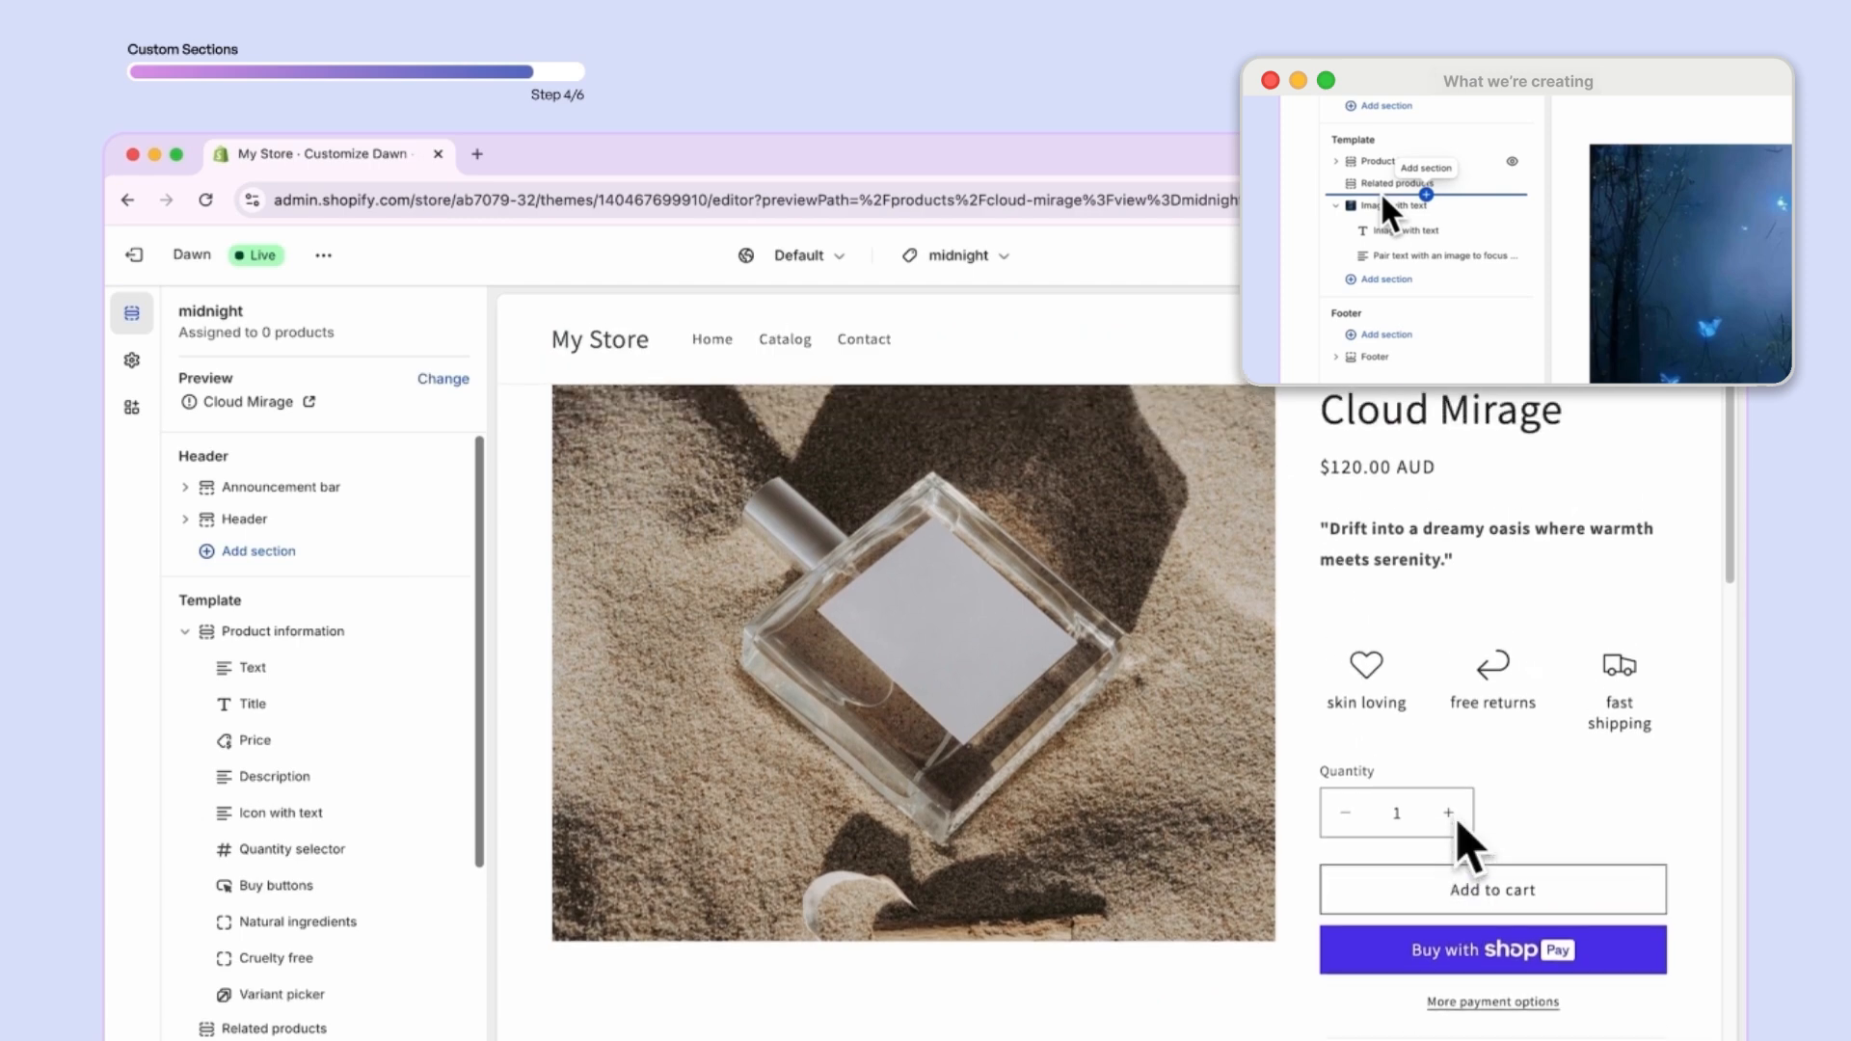
scroll(1463, 847, "down", 5)
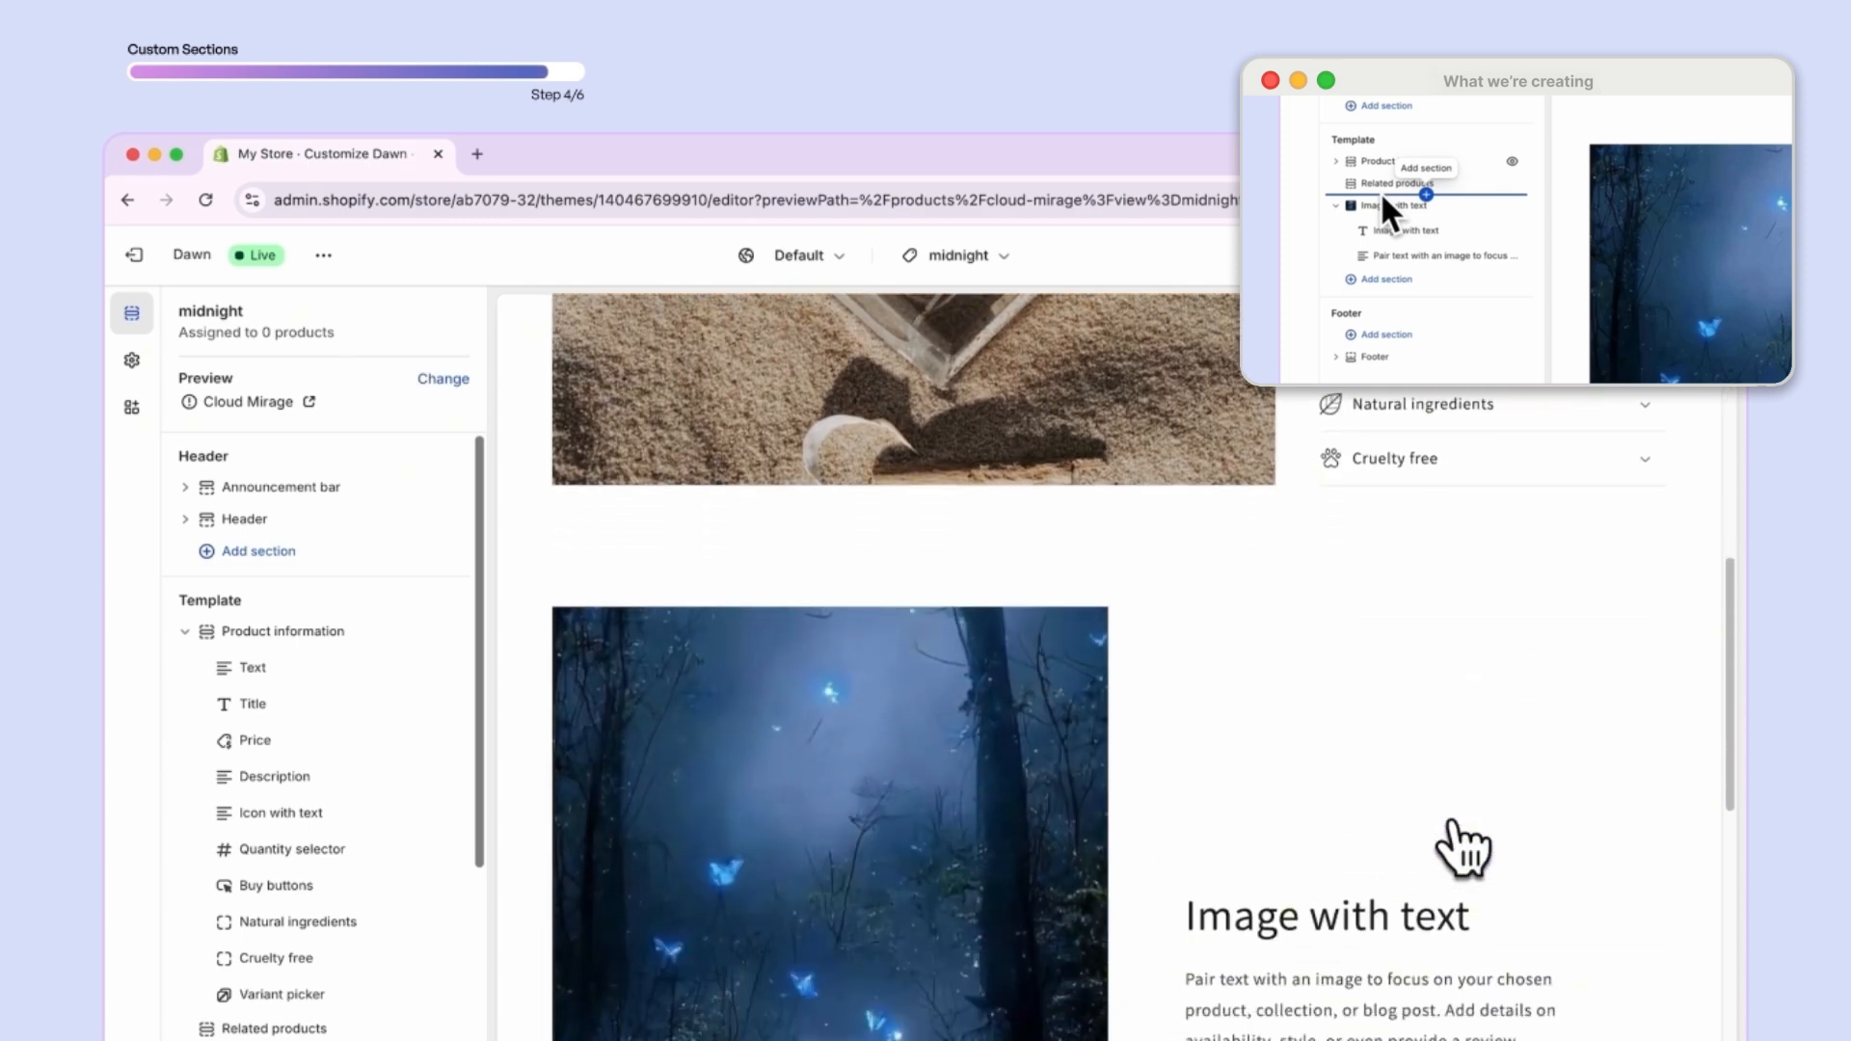
left_click(184, 632)
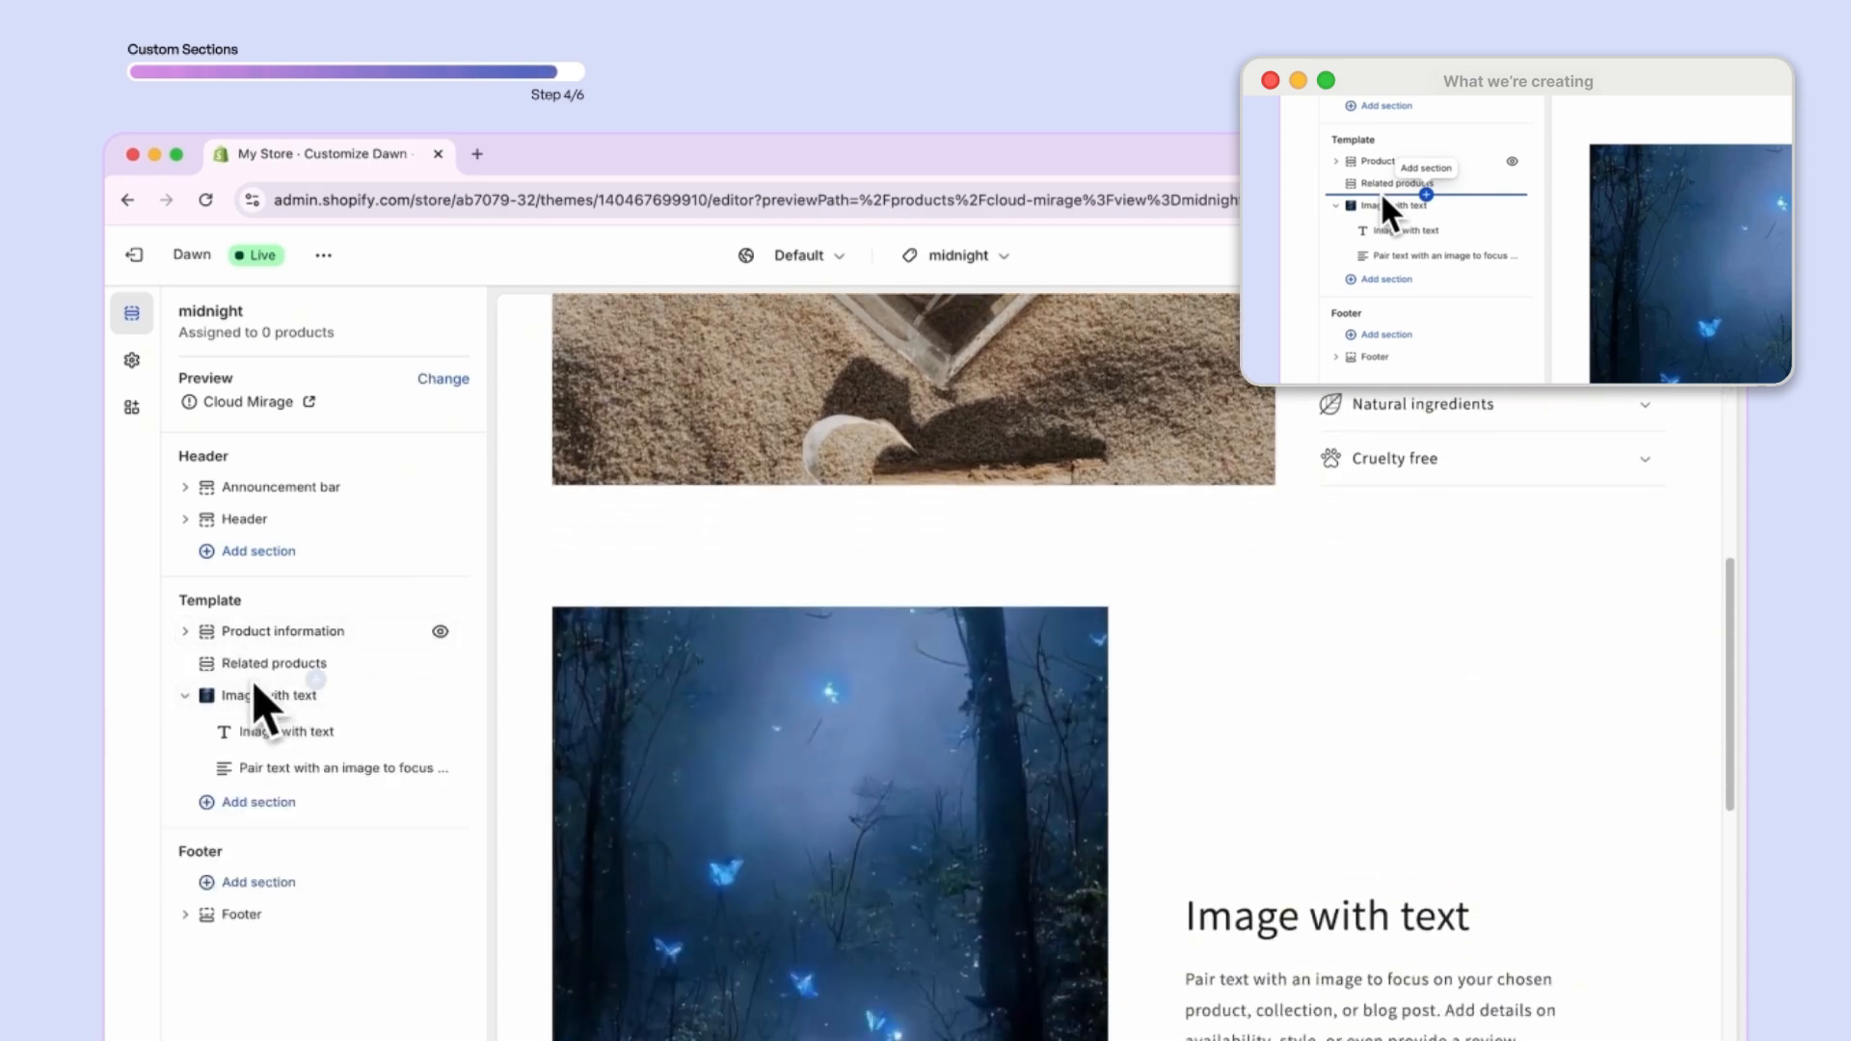
- Add the 01 Video Background Text section after Product information
mouse_move(254, 682)
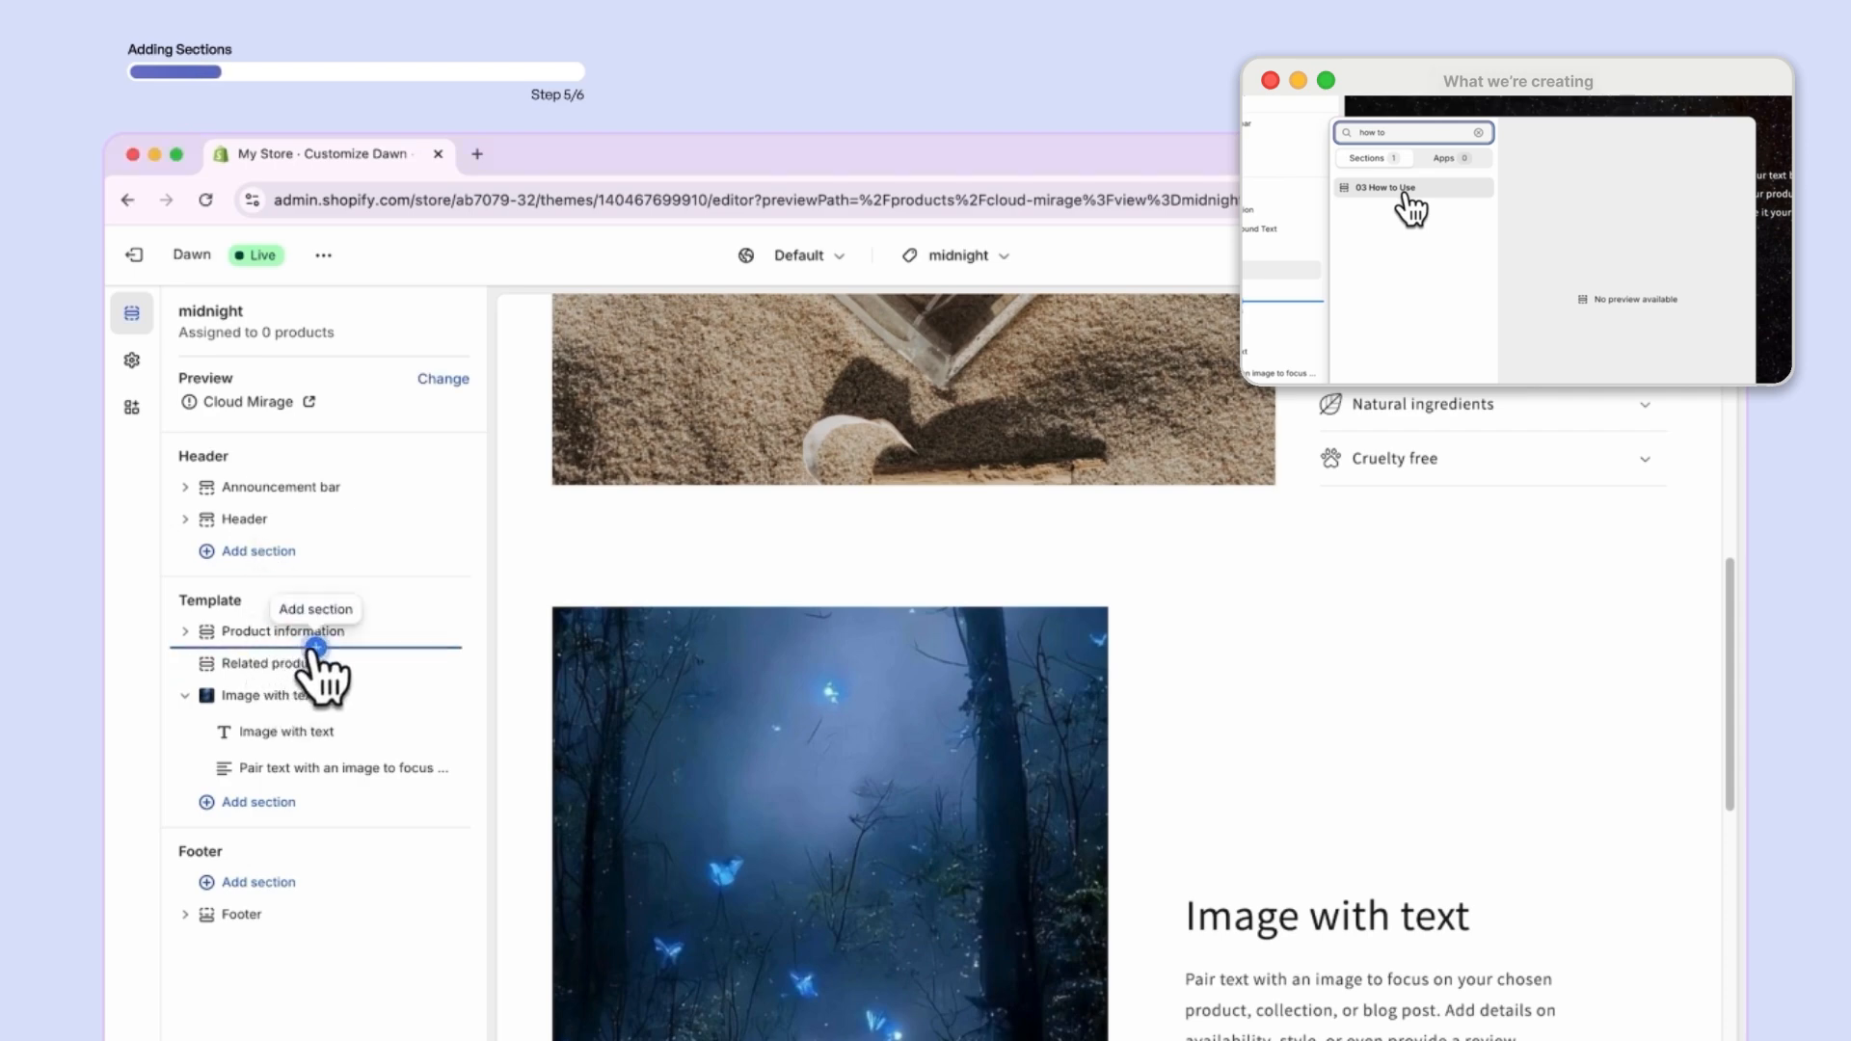
left_click(316, 645)
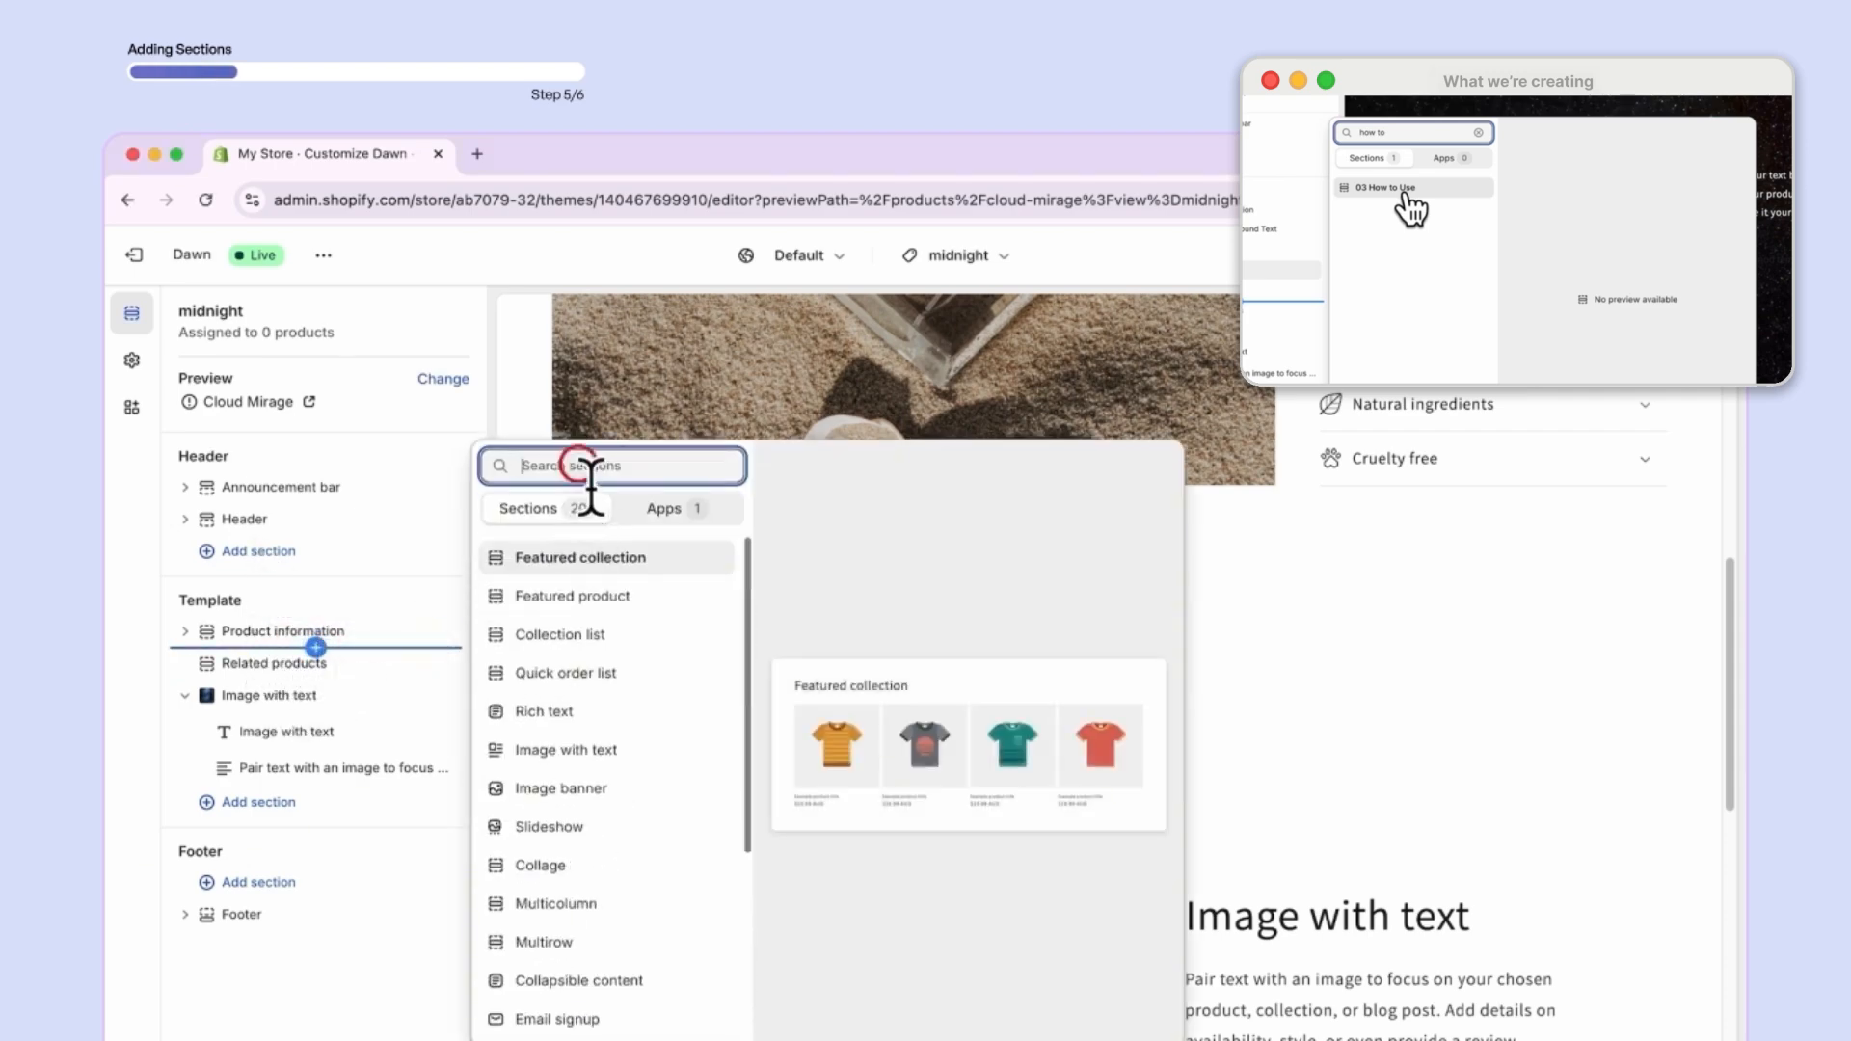
type("01")
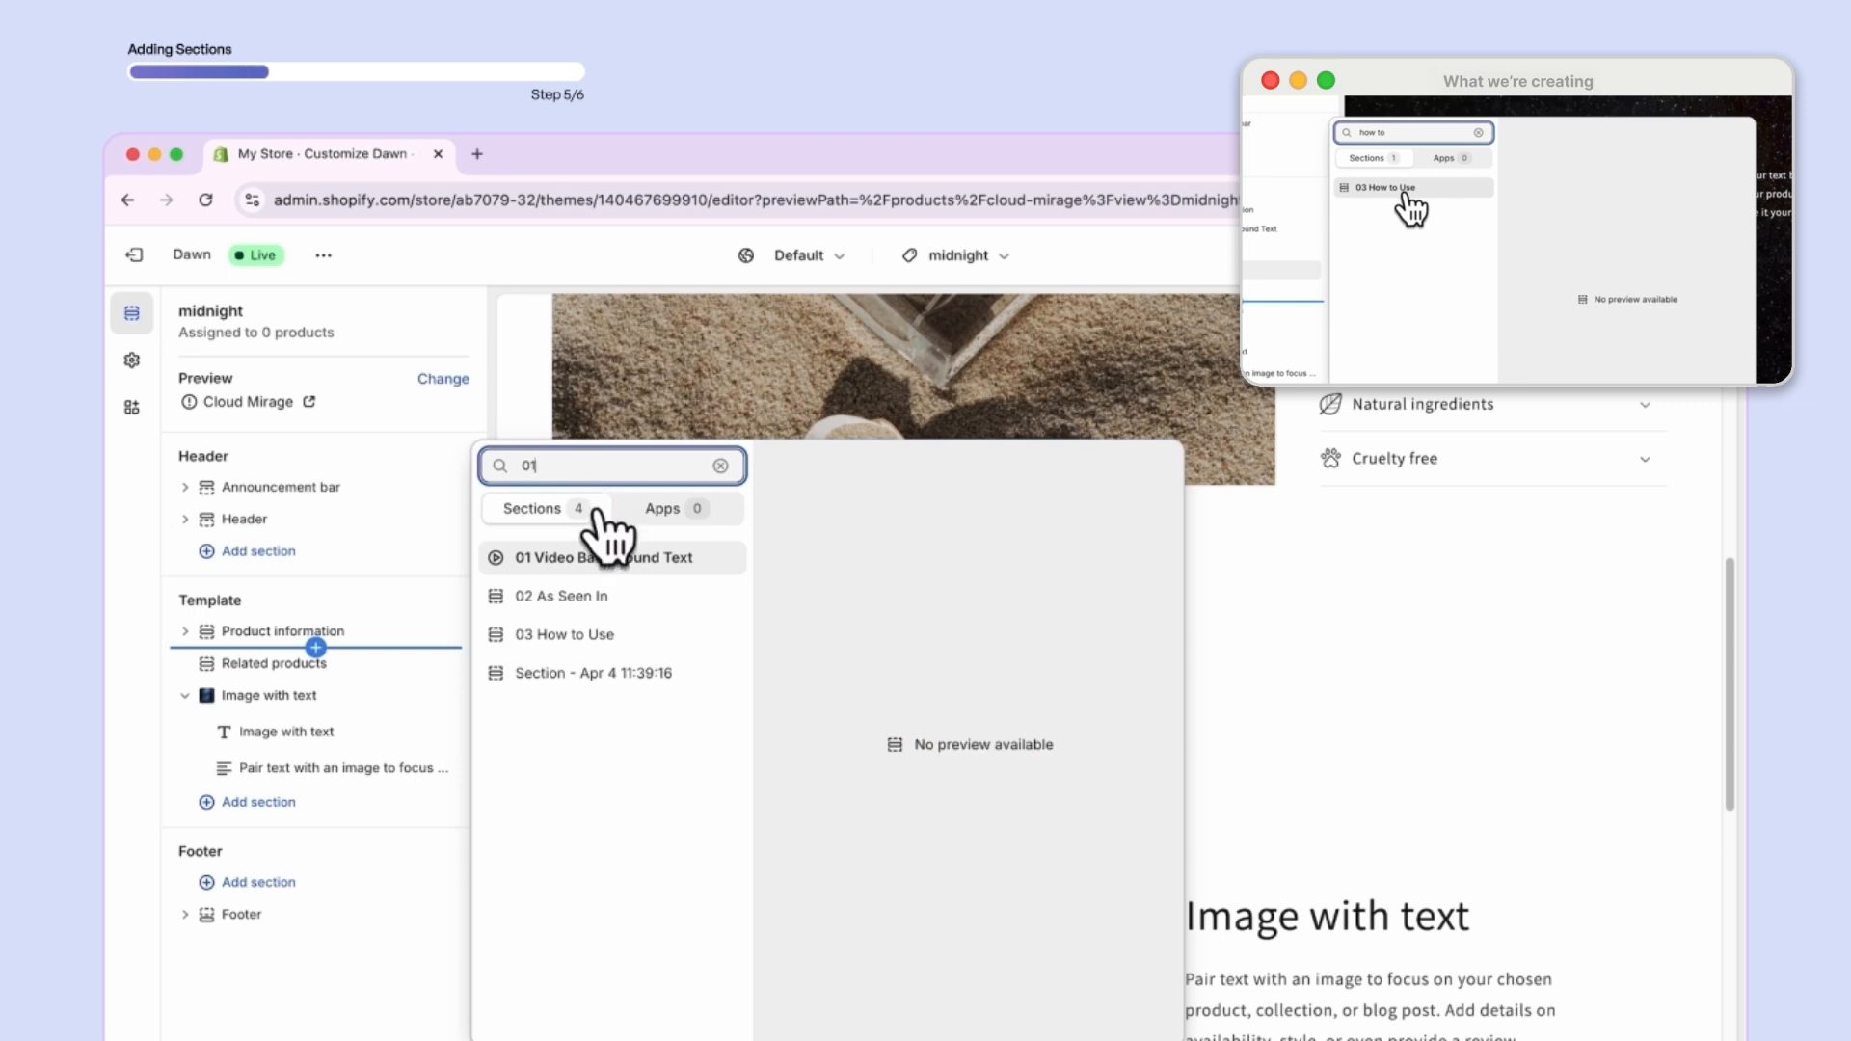
left_click(602, 564)
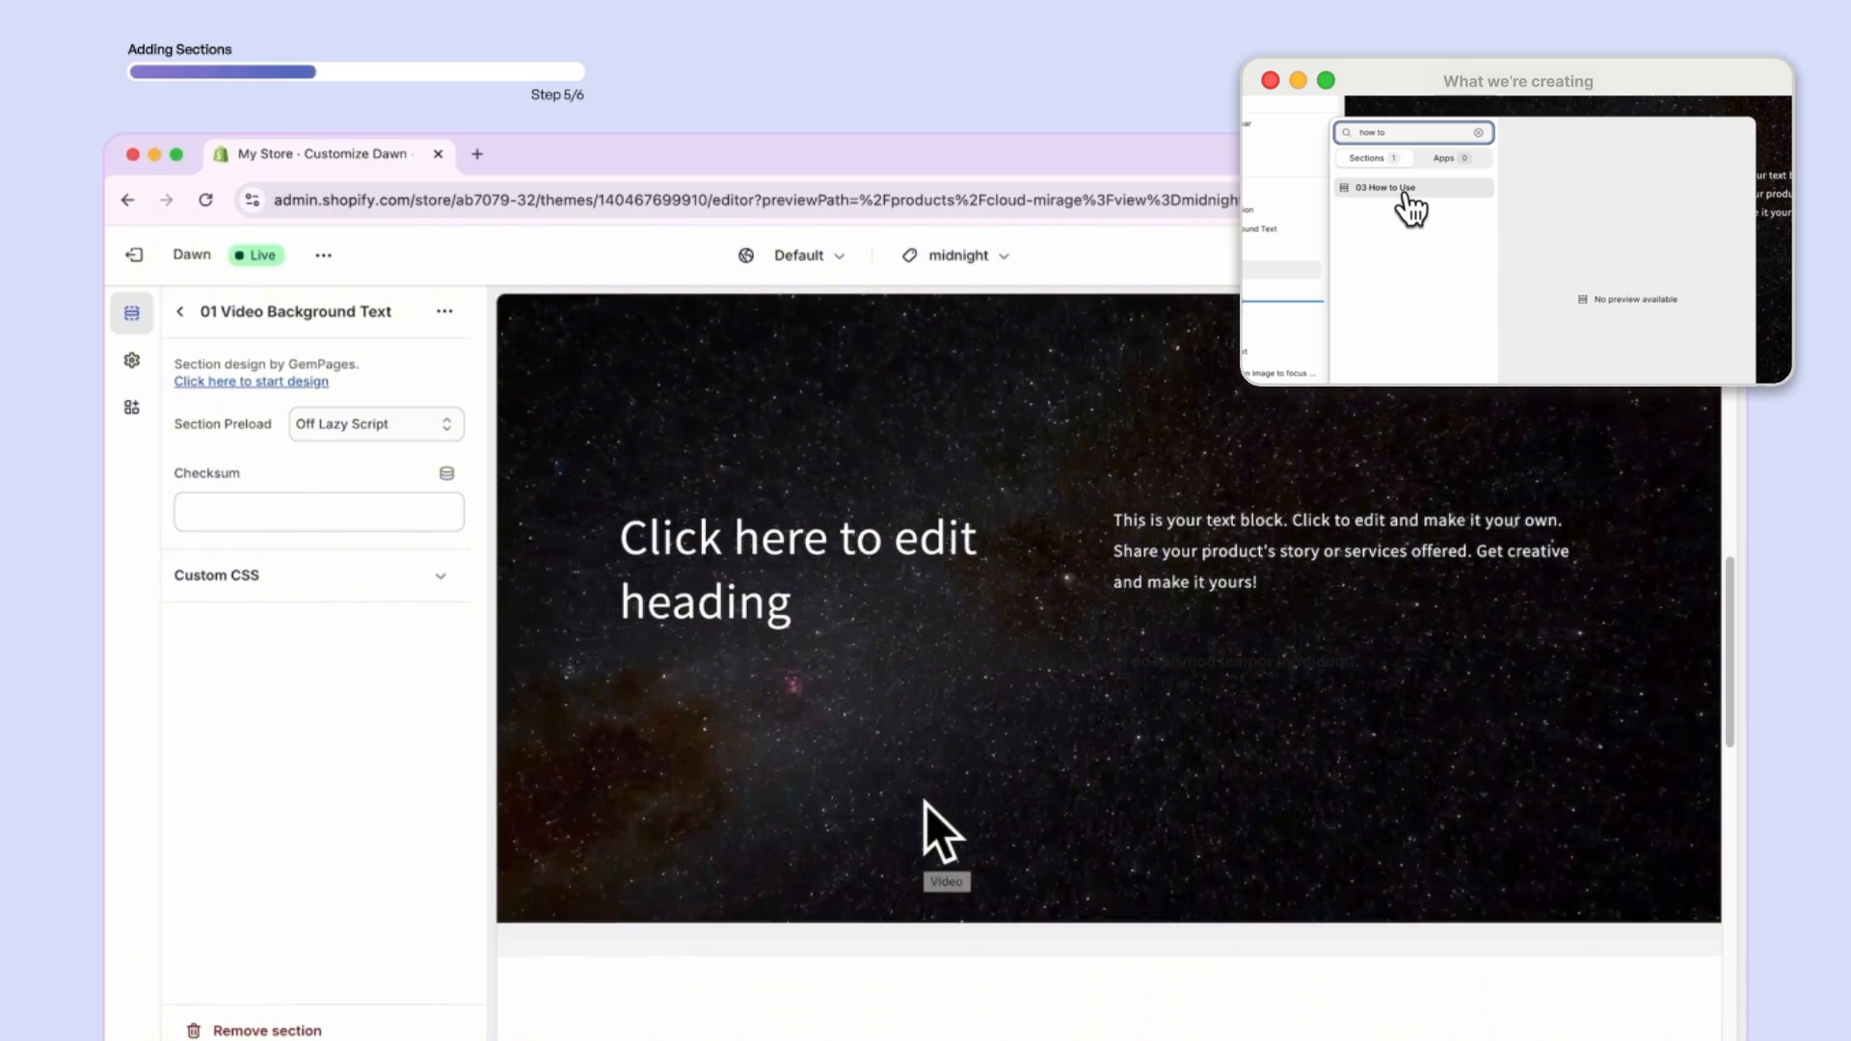
- Add the 02 As Seen In and 03 How to Use sections below the video section
scroll(926, 804, "up", 3)
scroll(925, 803, "down", 10)
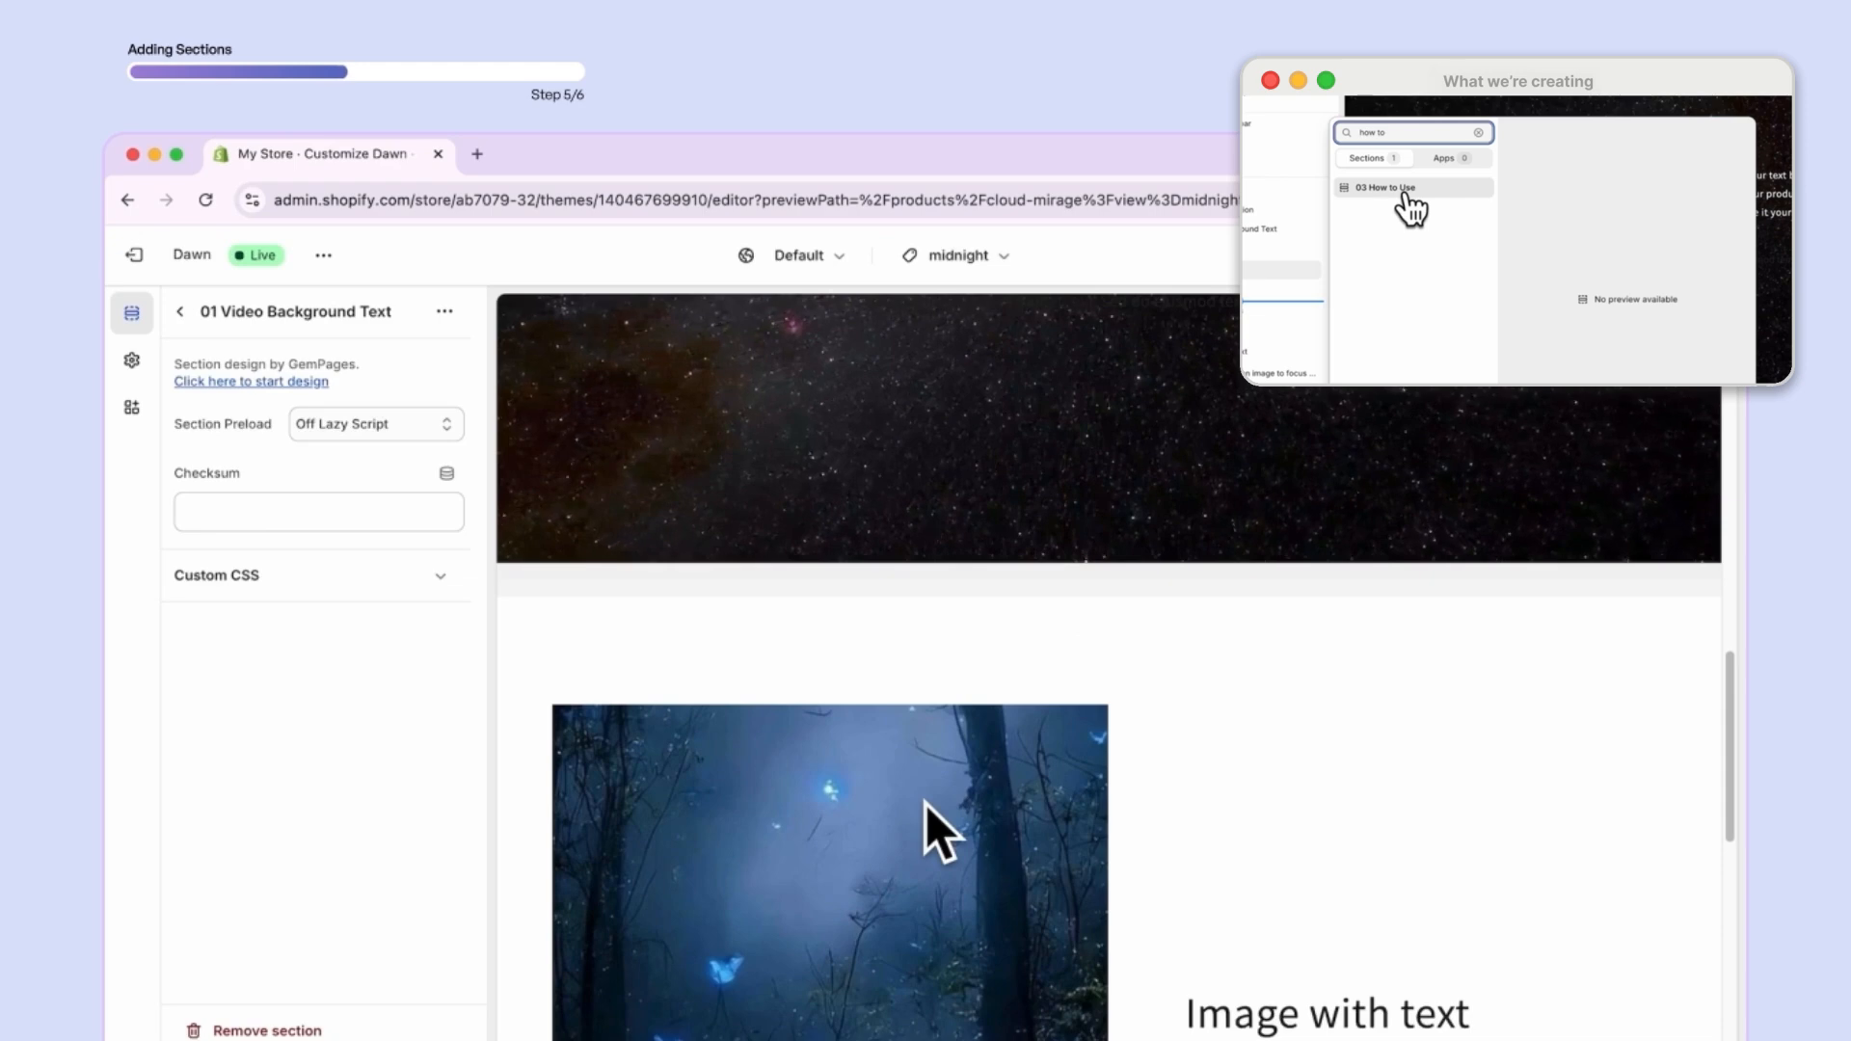
left_click(180, 311)
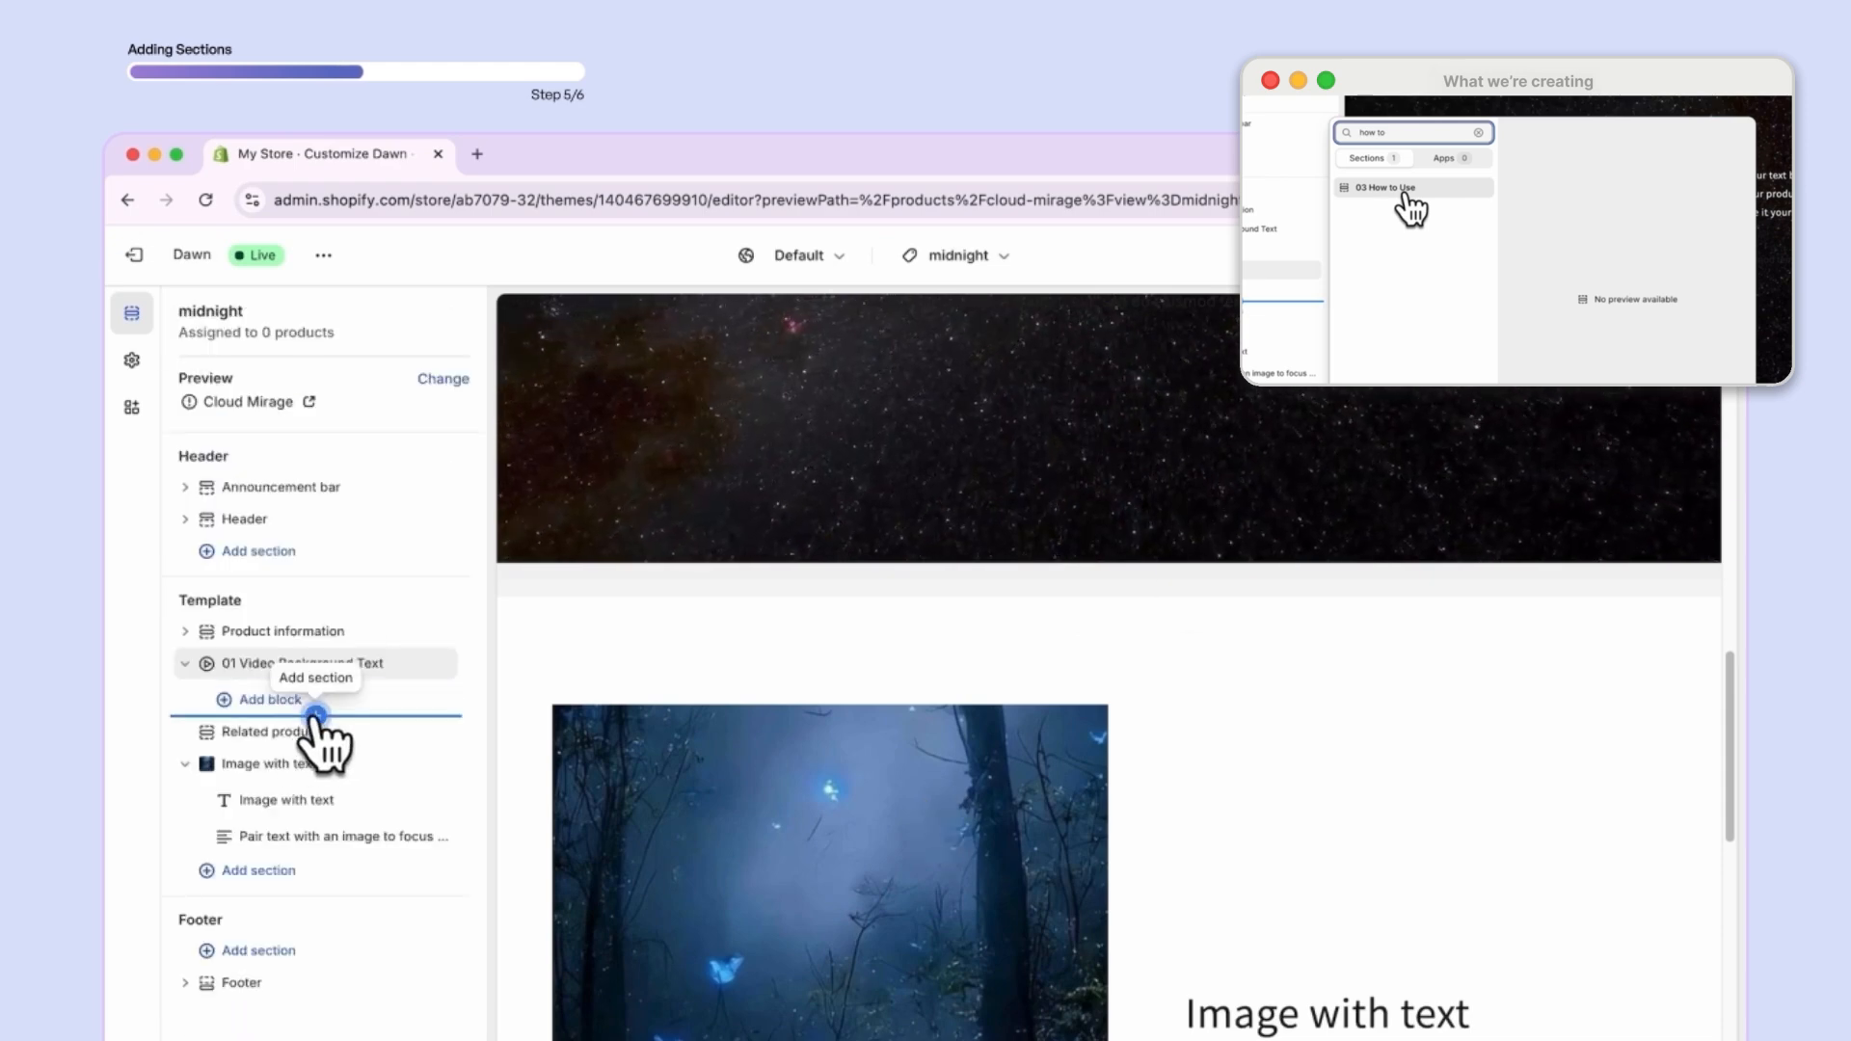
left_click(315, 716)
type("02")
left_click(588, 567)
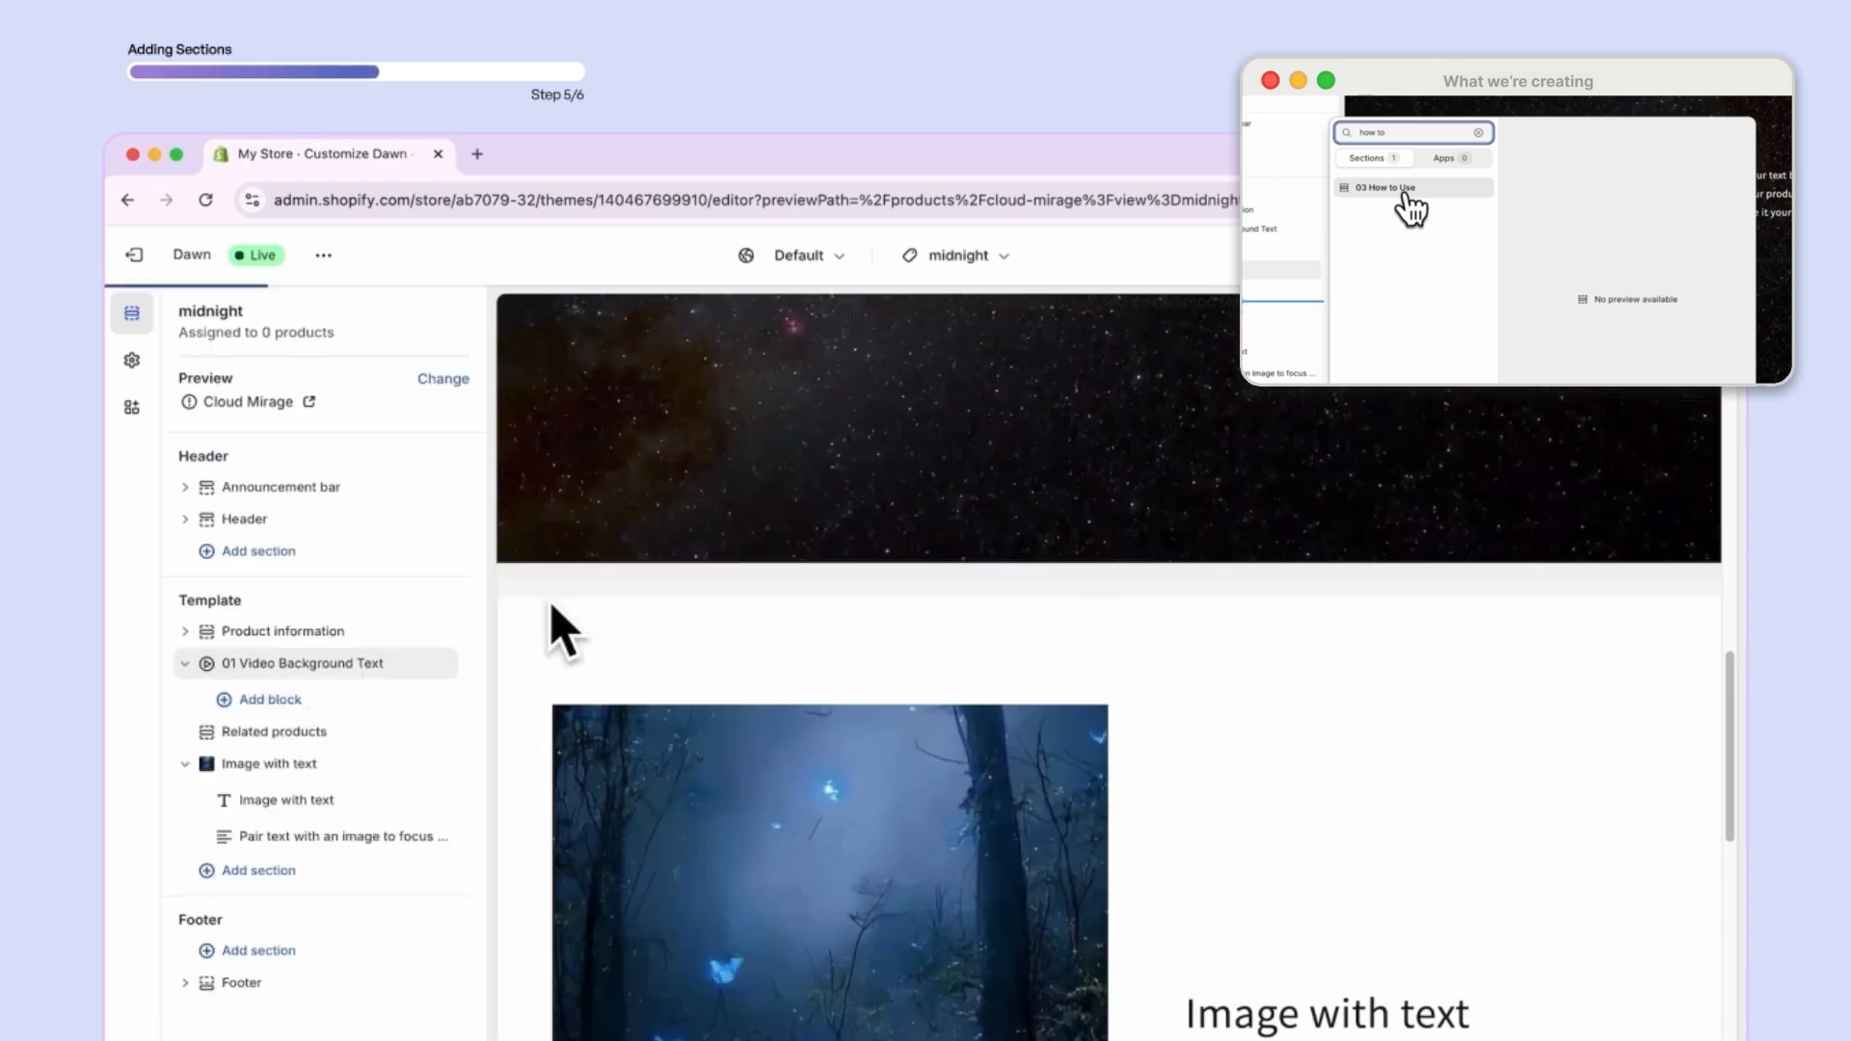
left_click(180, 311)
left_click(316, 747)
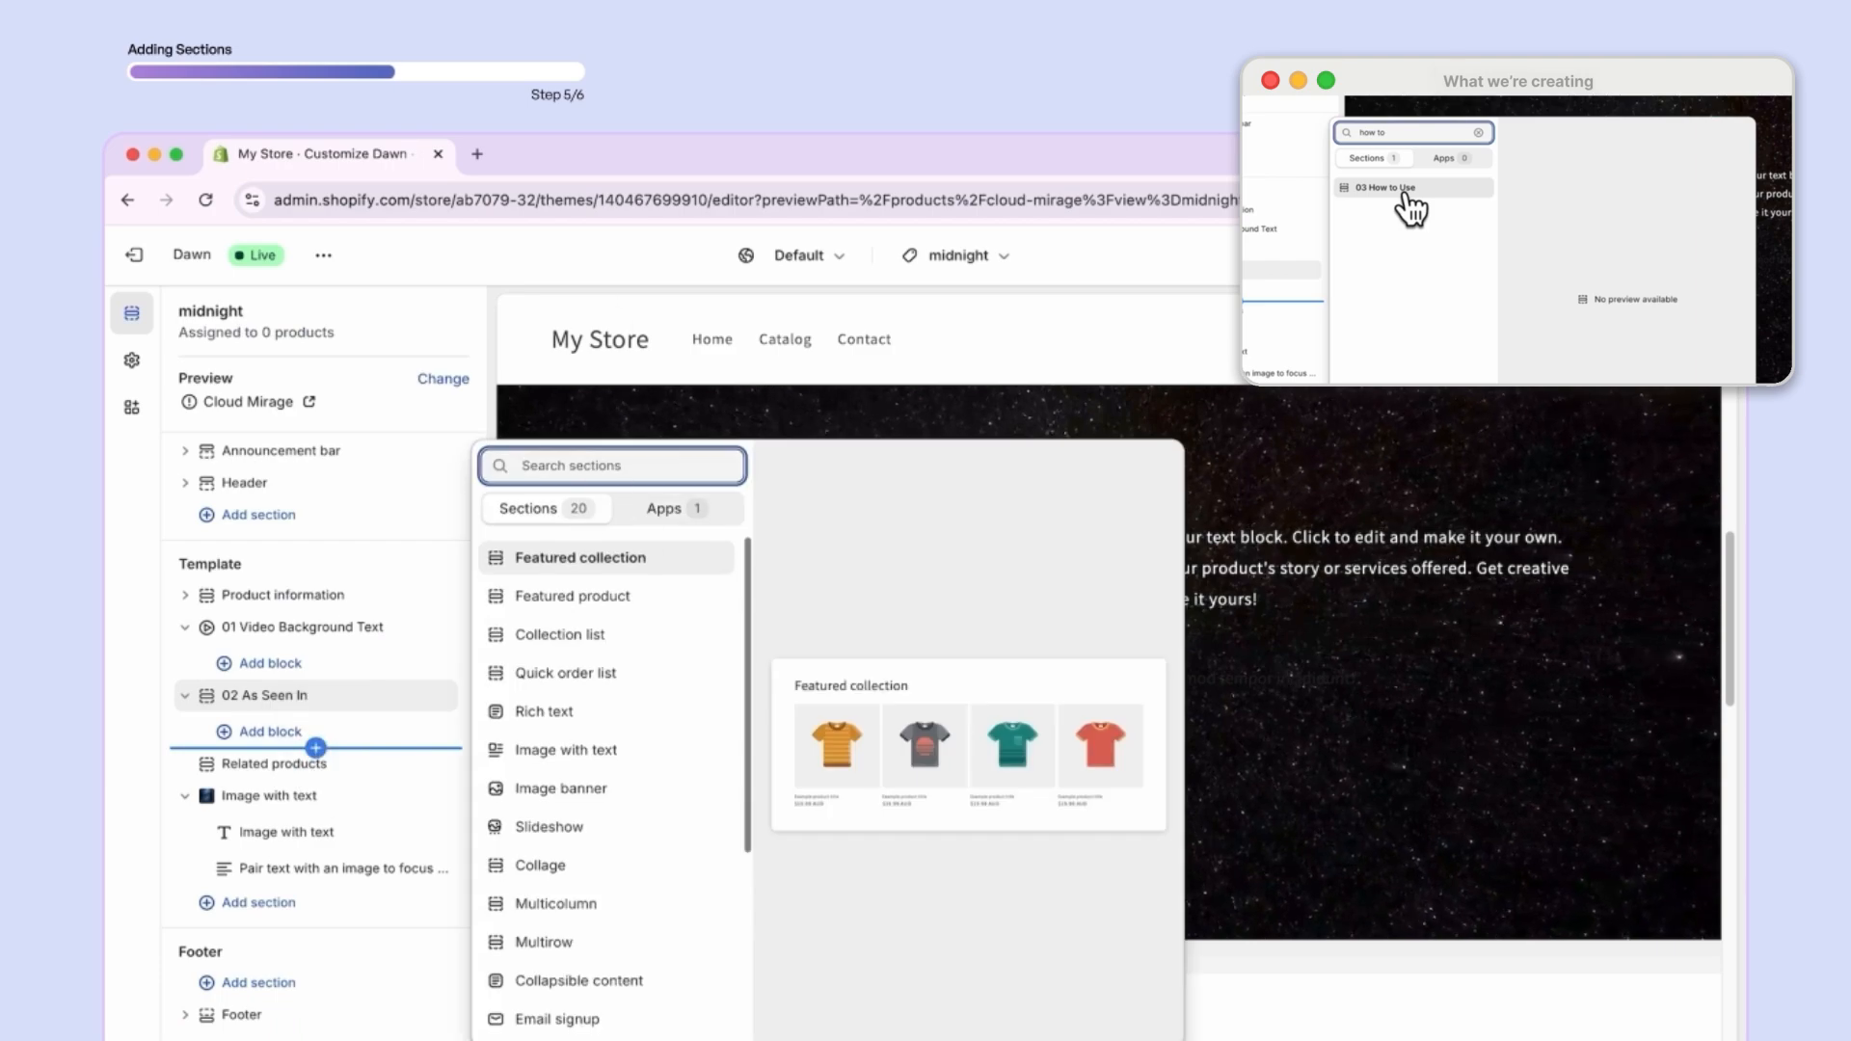
type("how to")
left_click(602, 564)
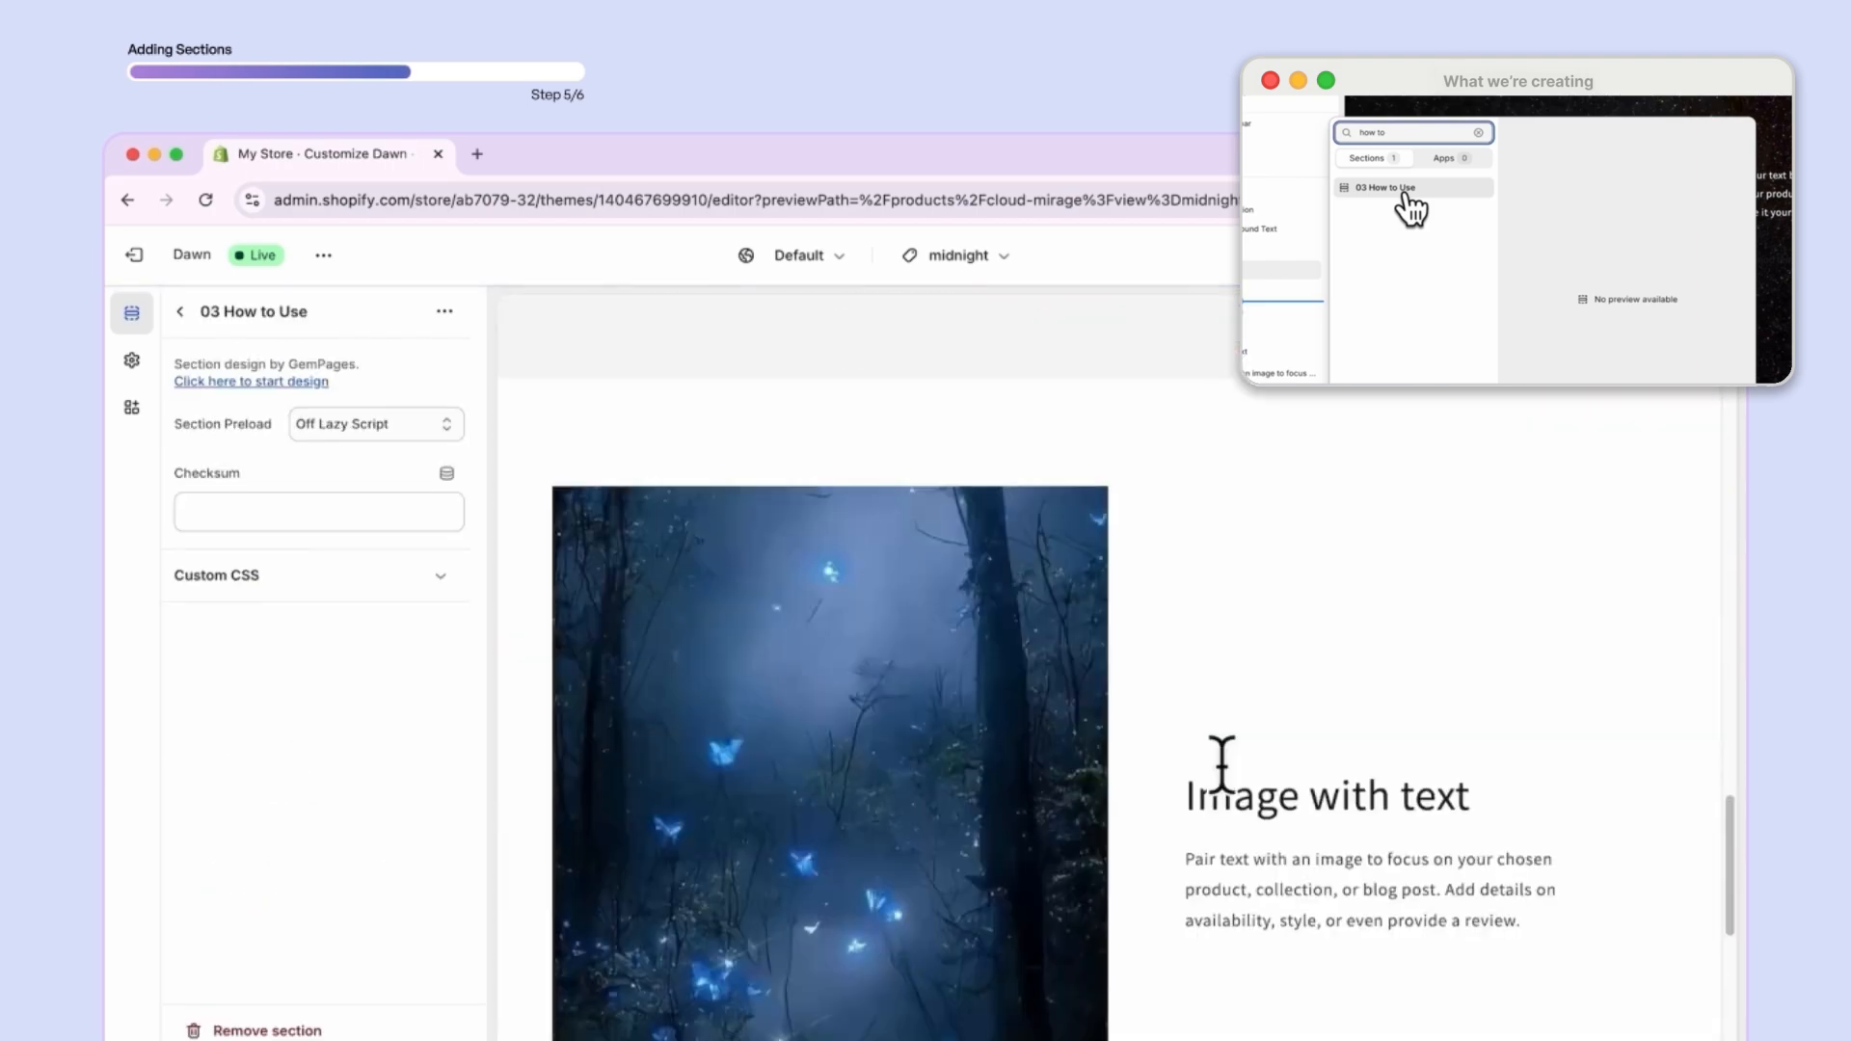
scroll(1171, 617, "up", 5)
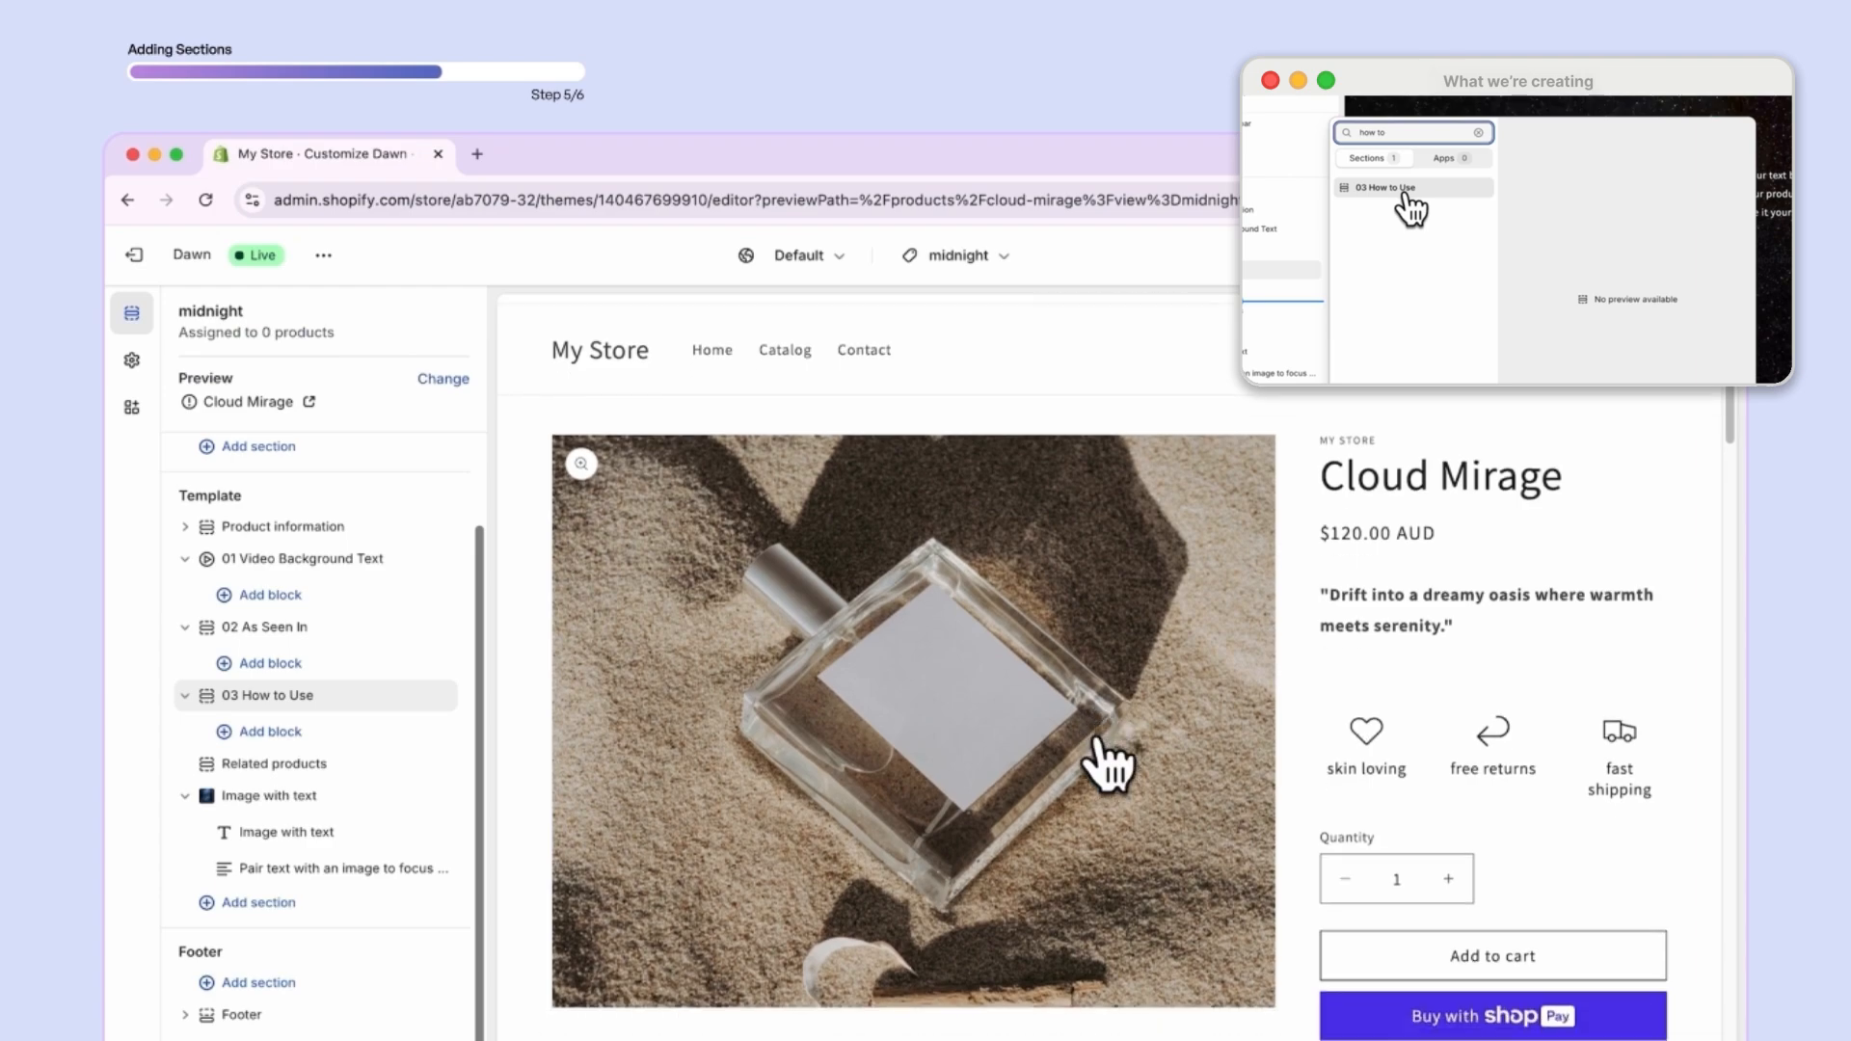
- Move 03 How to Use above 02 As Seen In and save the midnight template
scroll(1109, 761, "down", 6)
scroll(1109, 761, "up", 3)
scroll(1108, 762, "down", 10)
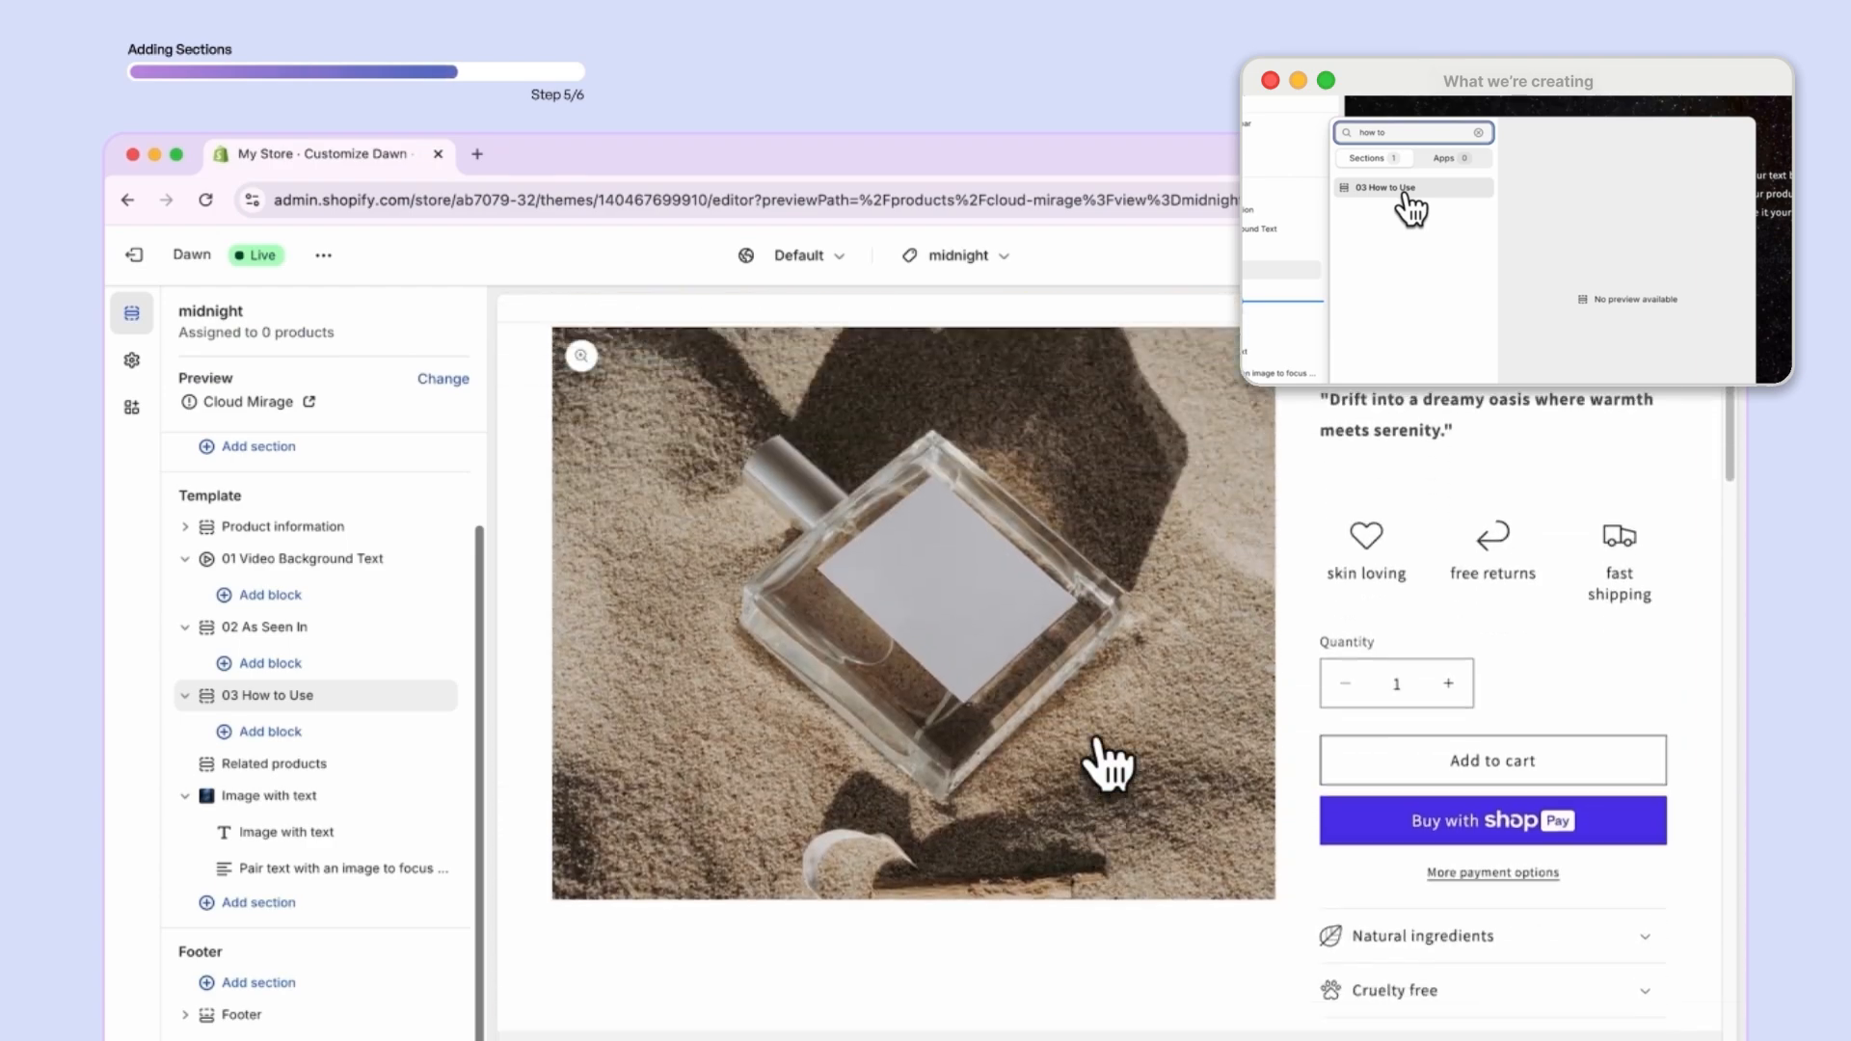
left_click_drag(265, 696, 231, 744)
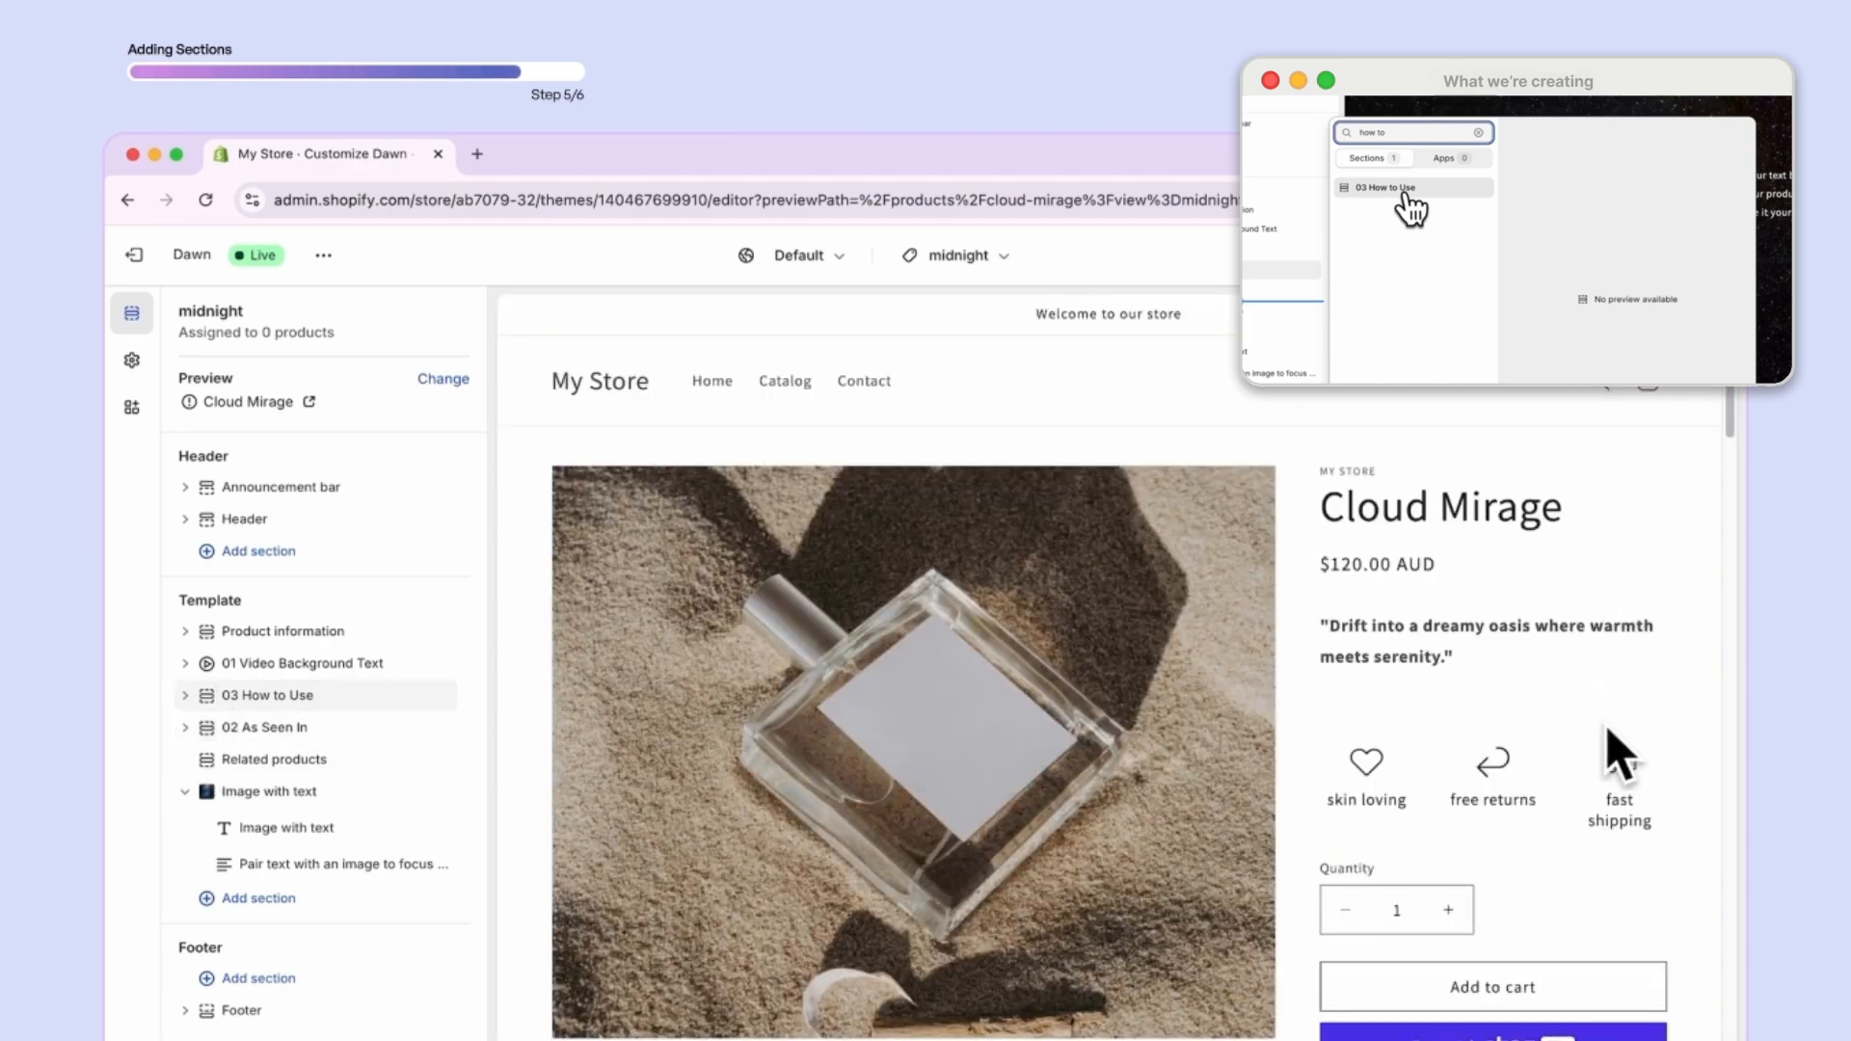
scroll(1608, 730, "down", 15)
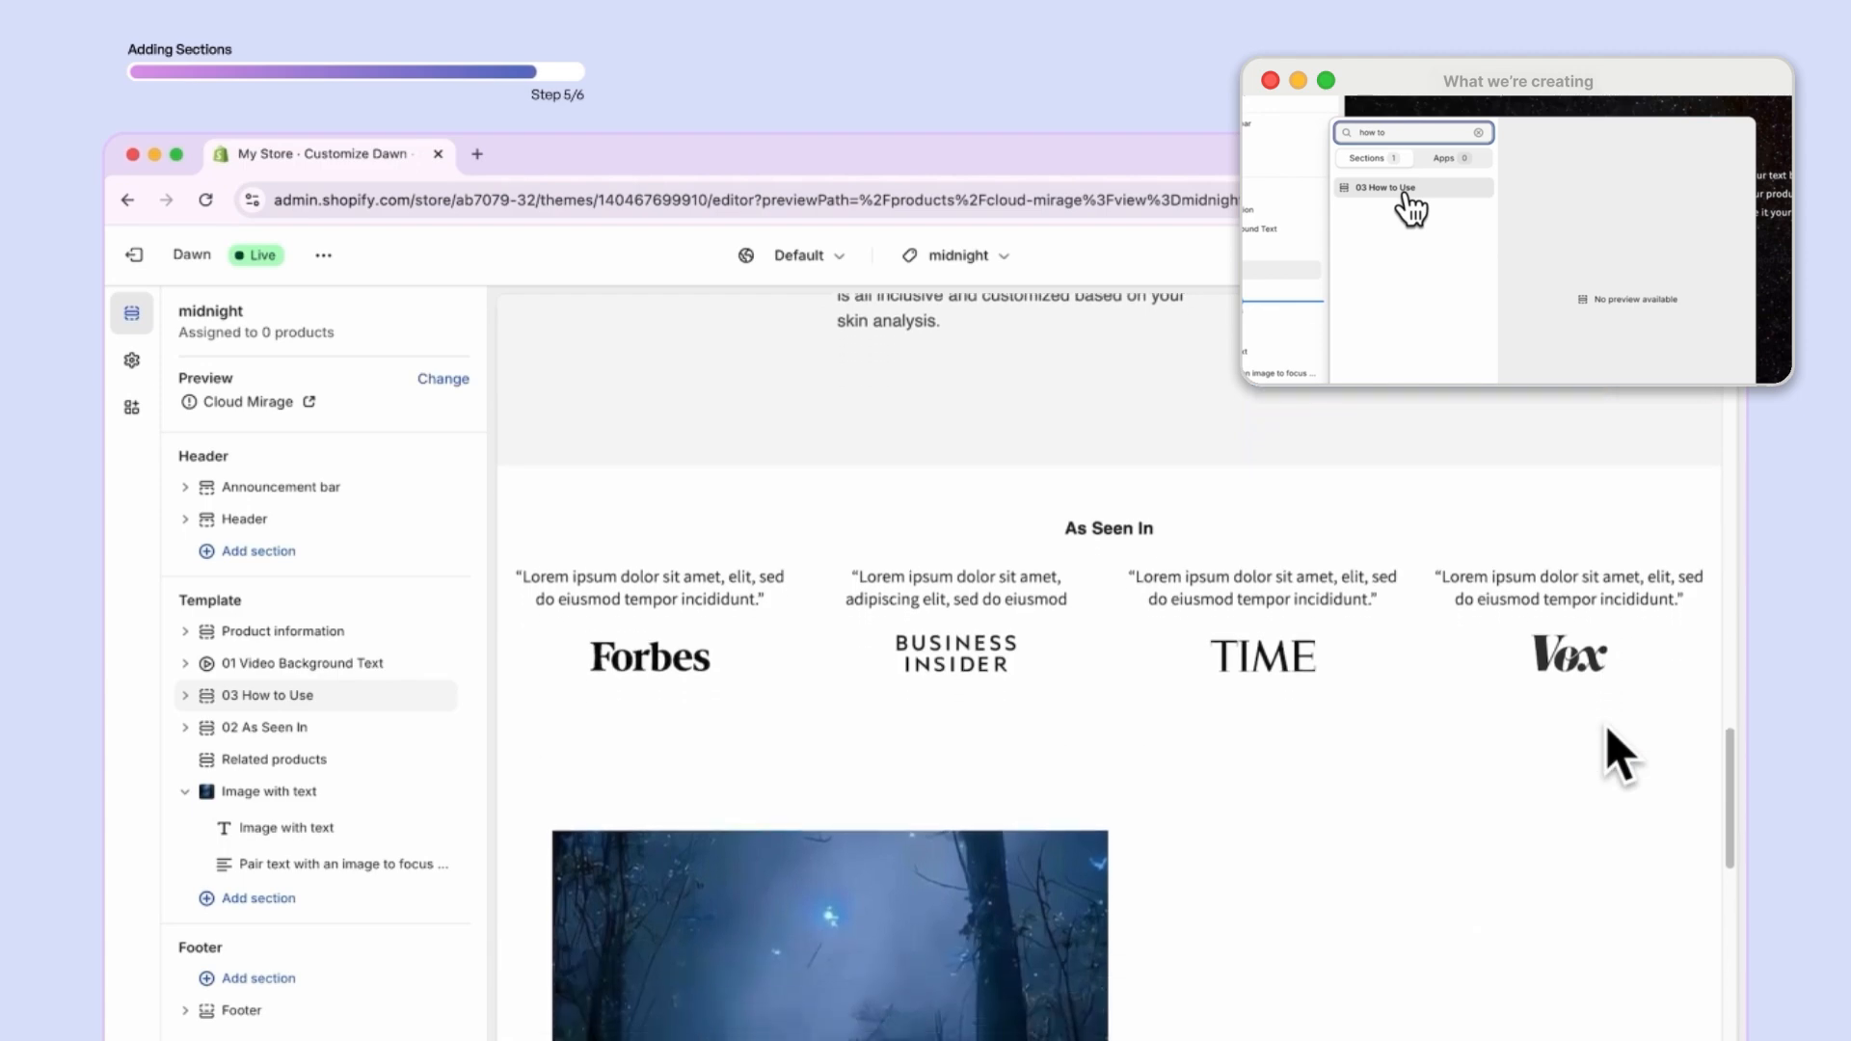
scroll(1619, 752, "down", 8)
scroll(1620, 752, "up", 9)
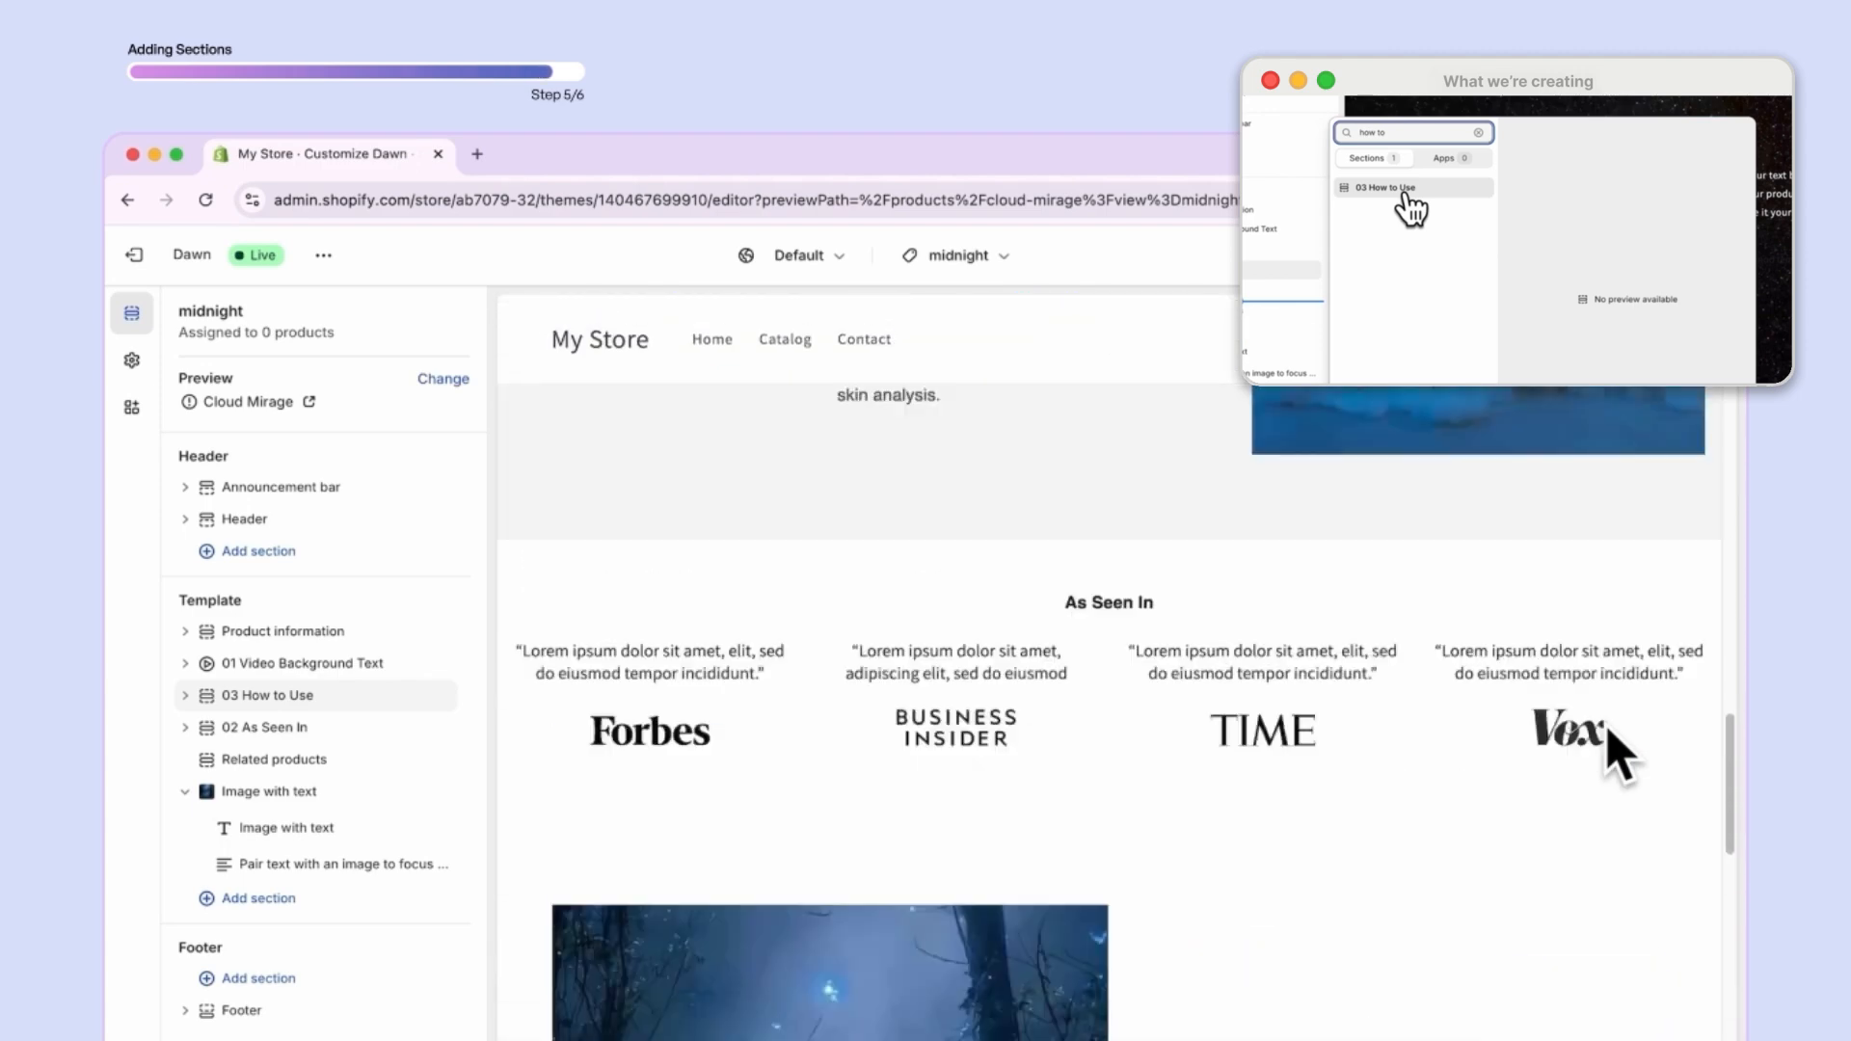
scroll(1605, 752, "up", 10)
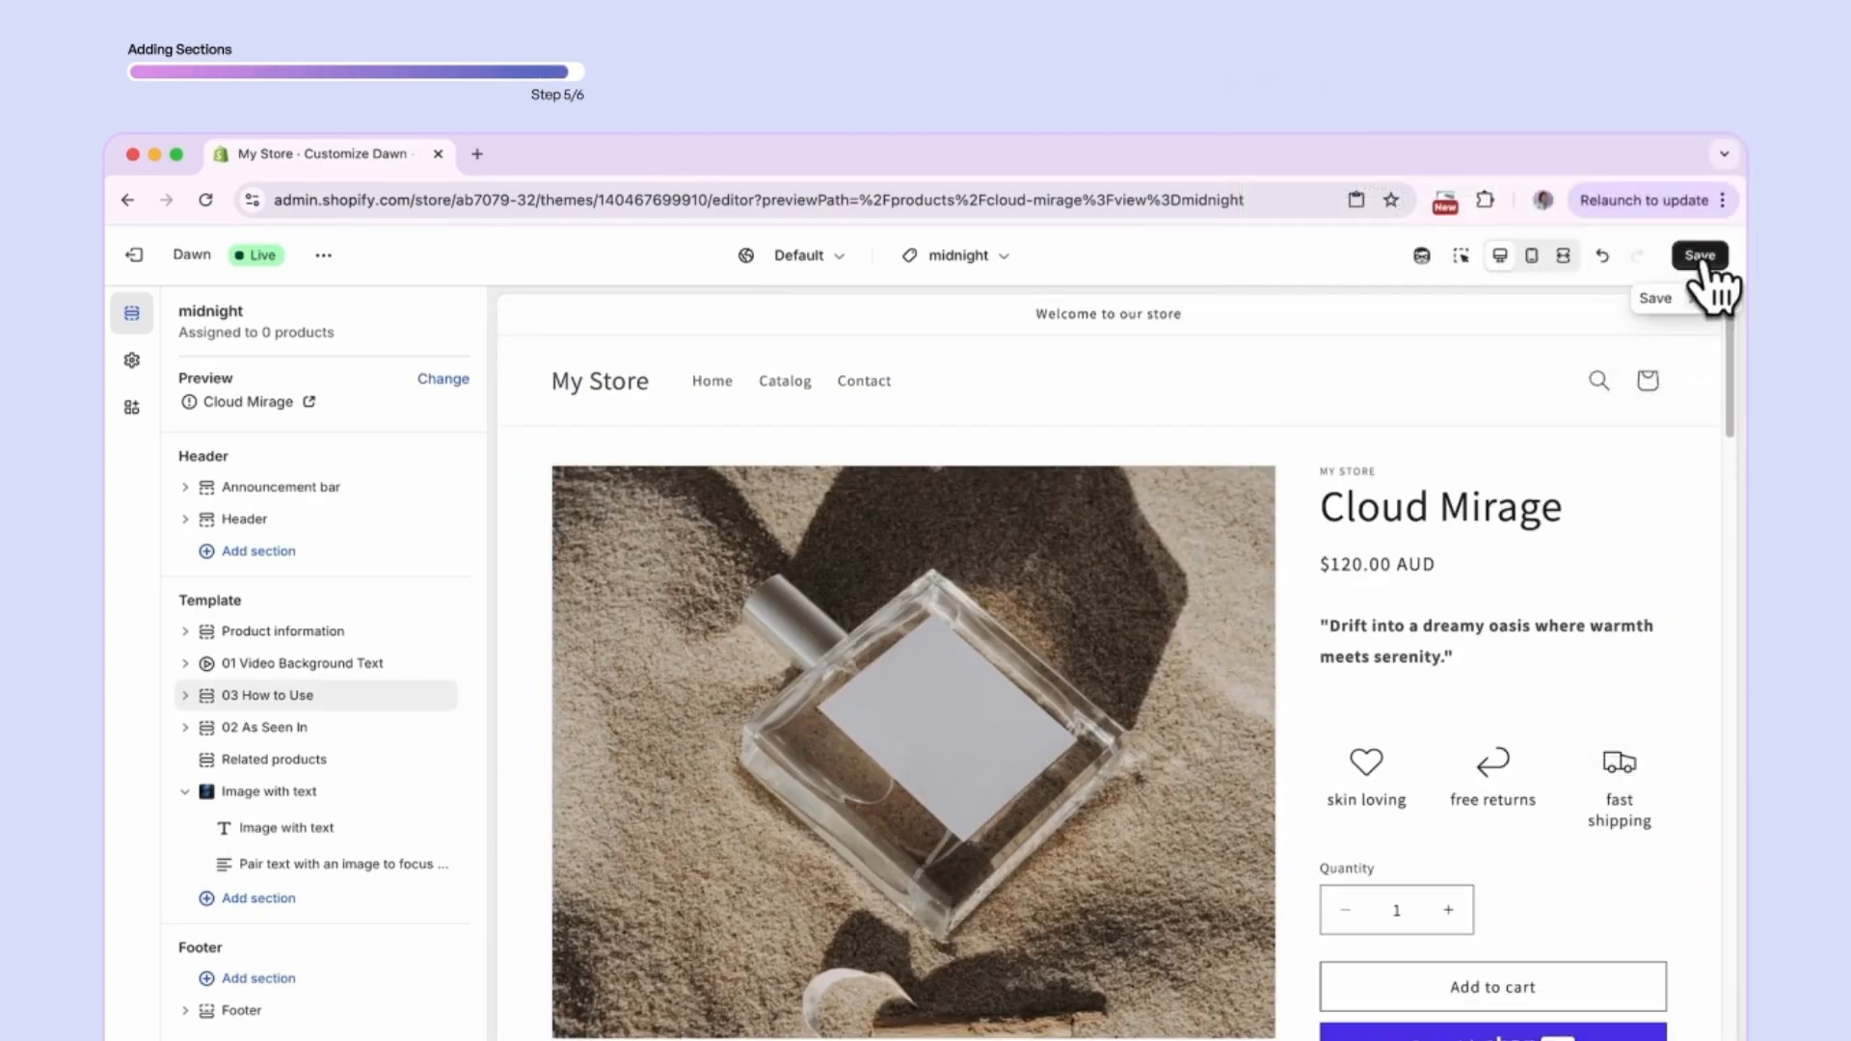
left_click(1700, 258)
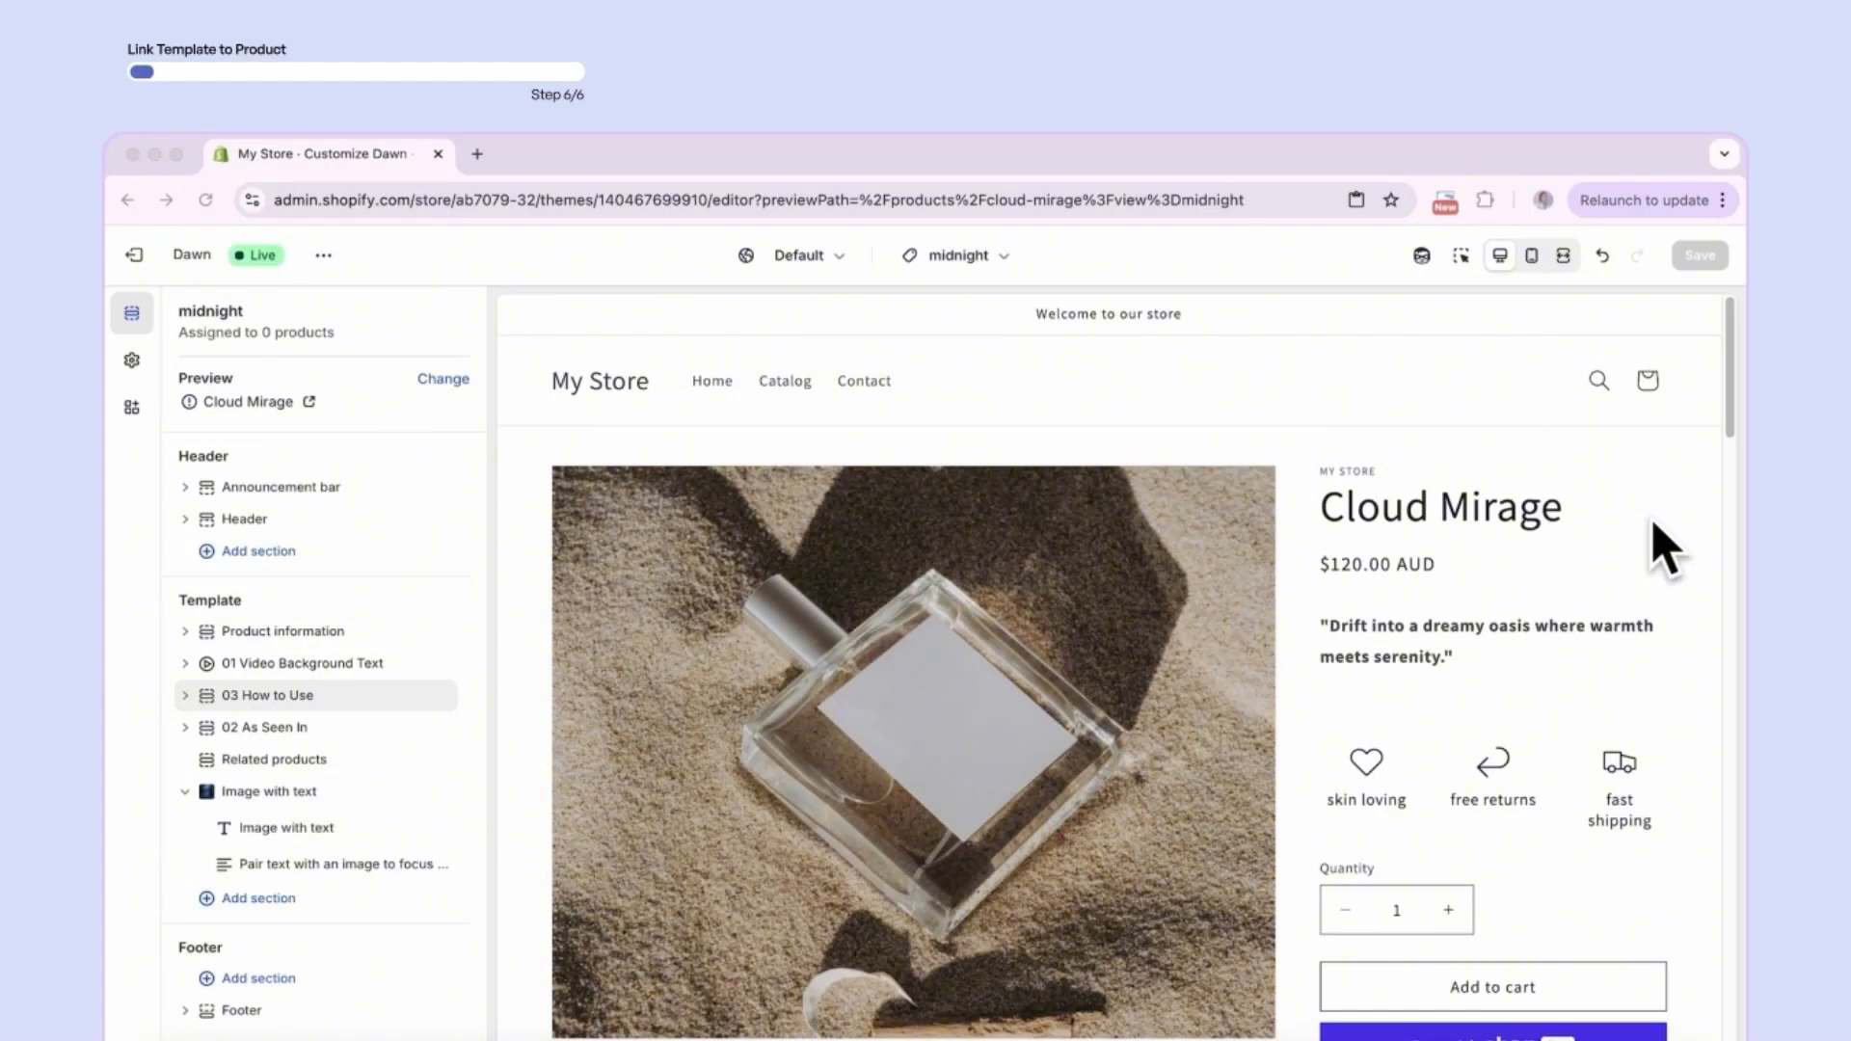
- Exit the theme editor and open Midnight Luxe from the Products list
left_click(142, 255)
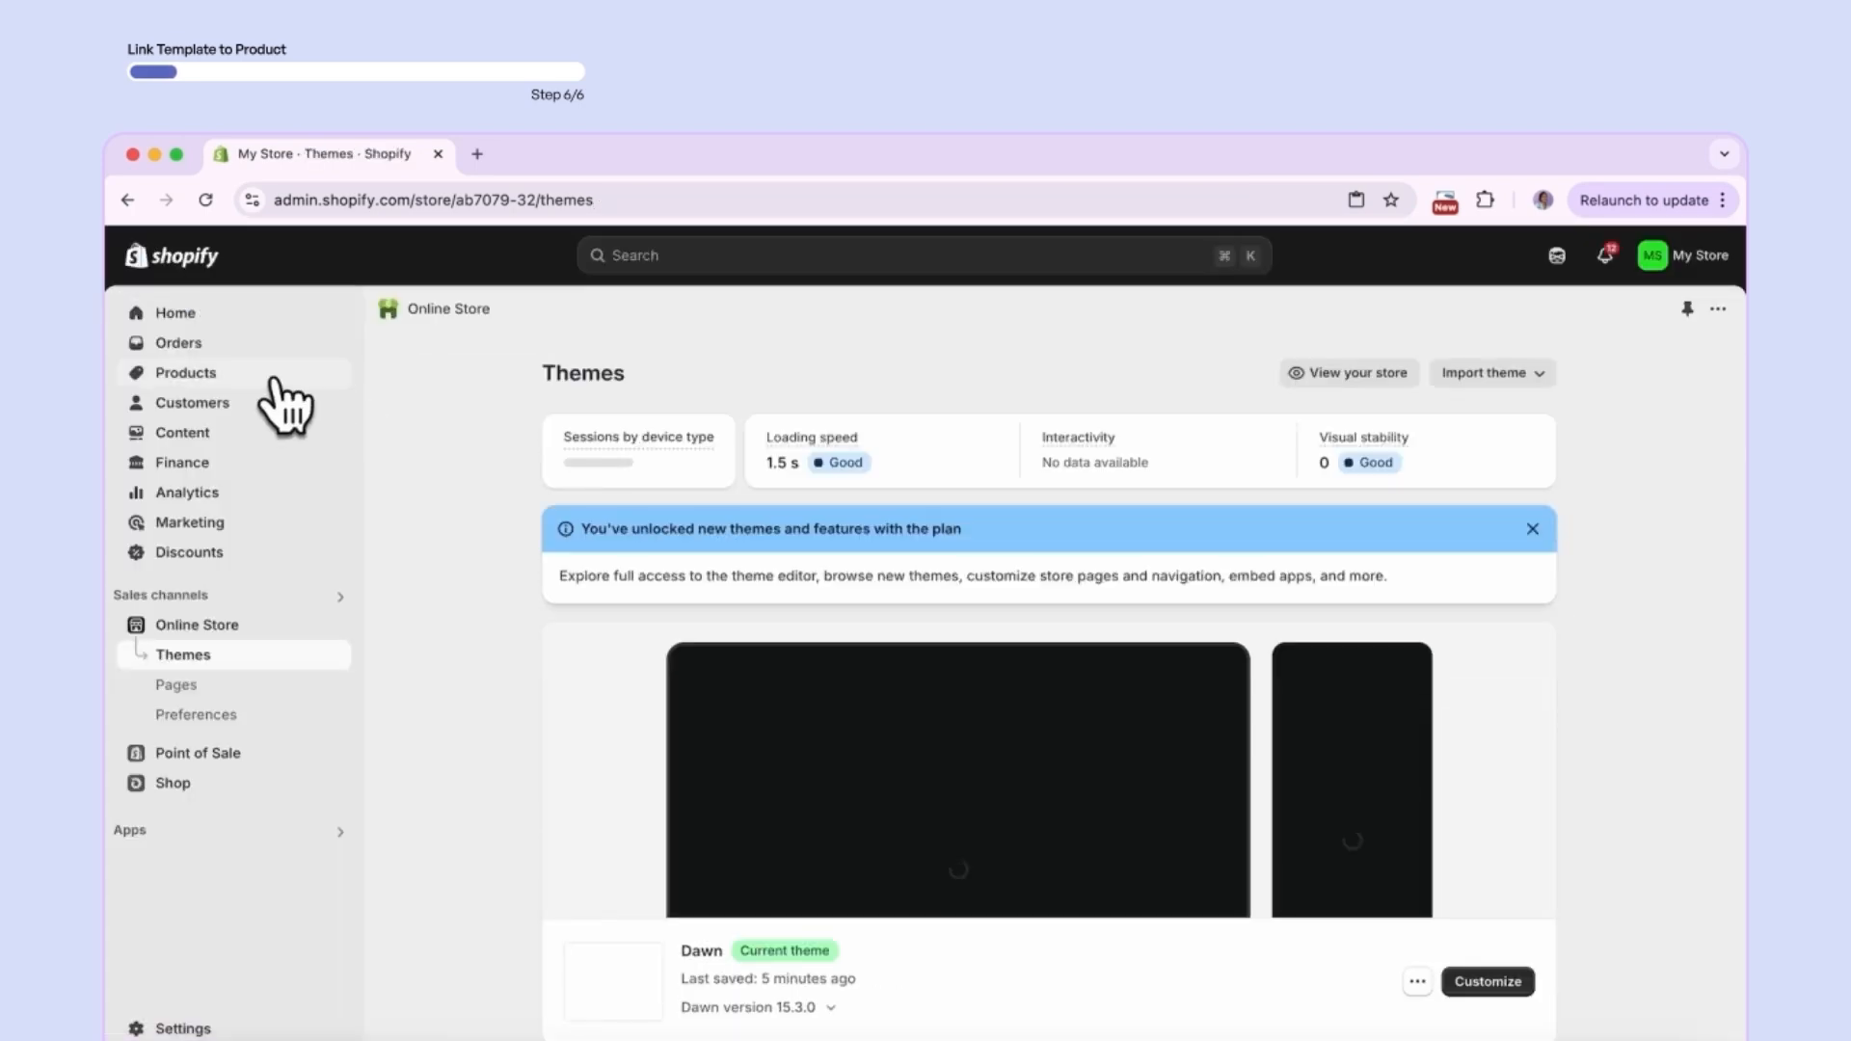
left_click(192, 375)
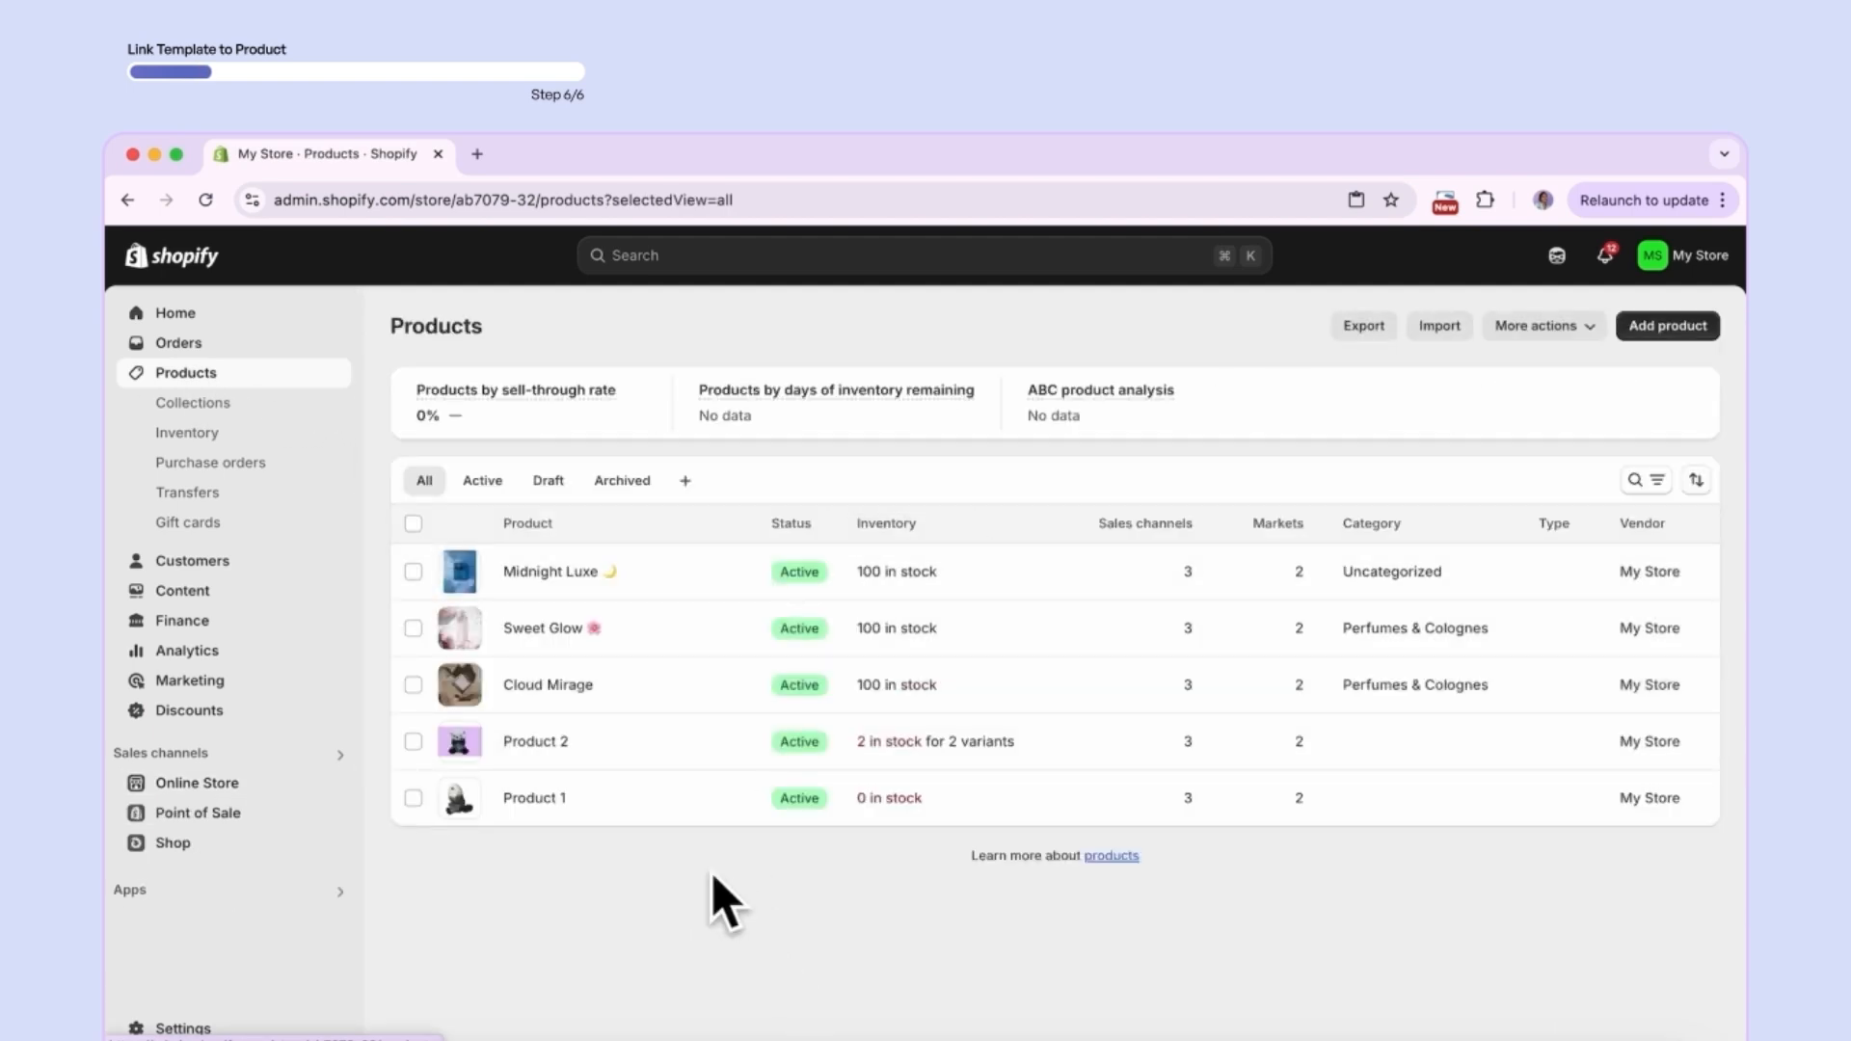
left_click(547, 573)
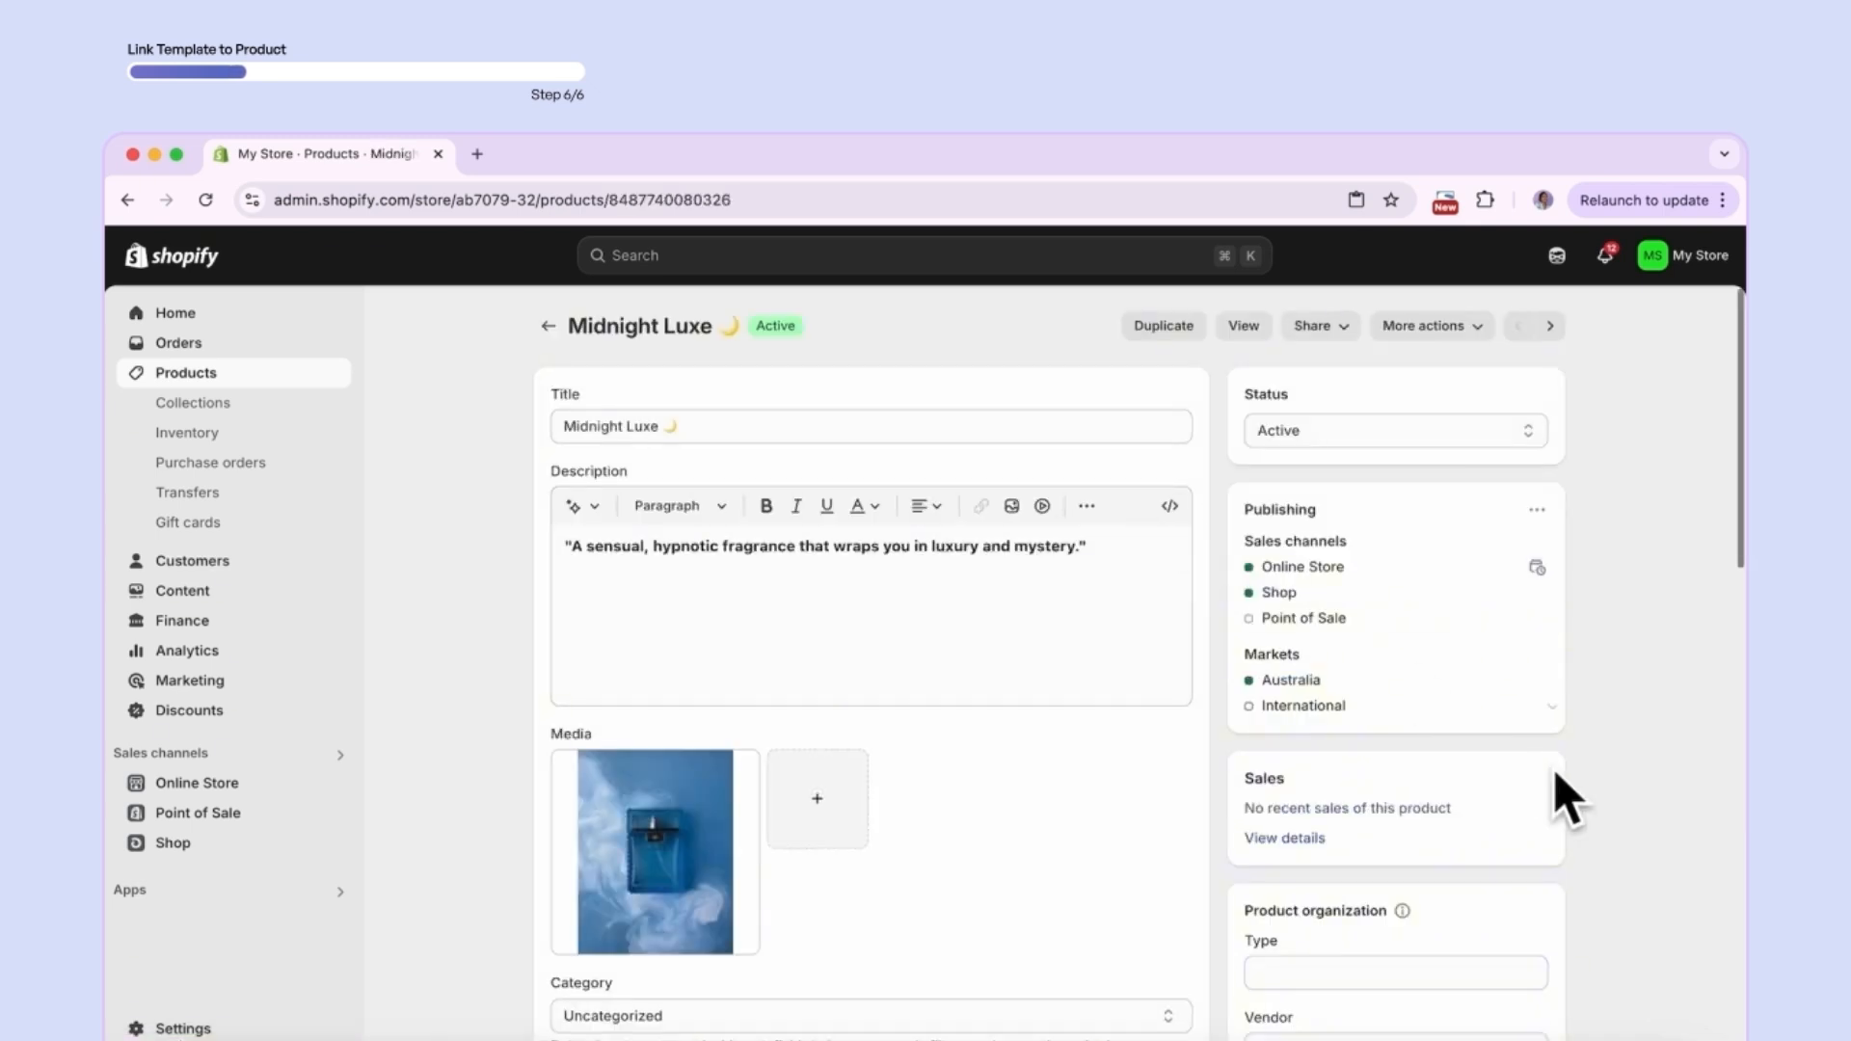
scroll(1589, 930, "down", 5)
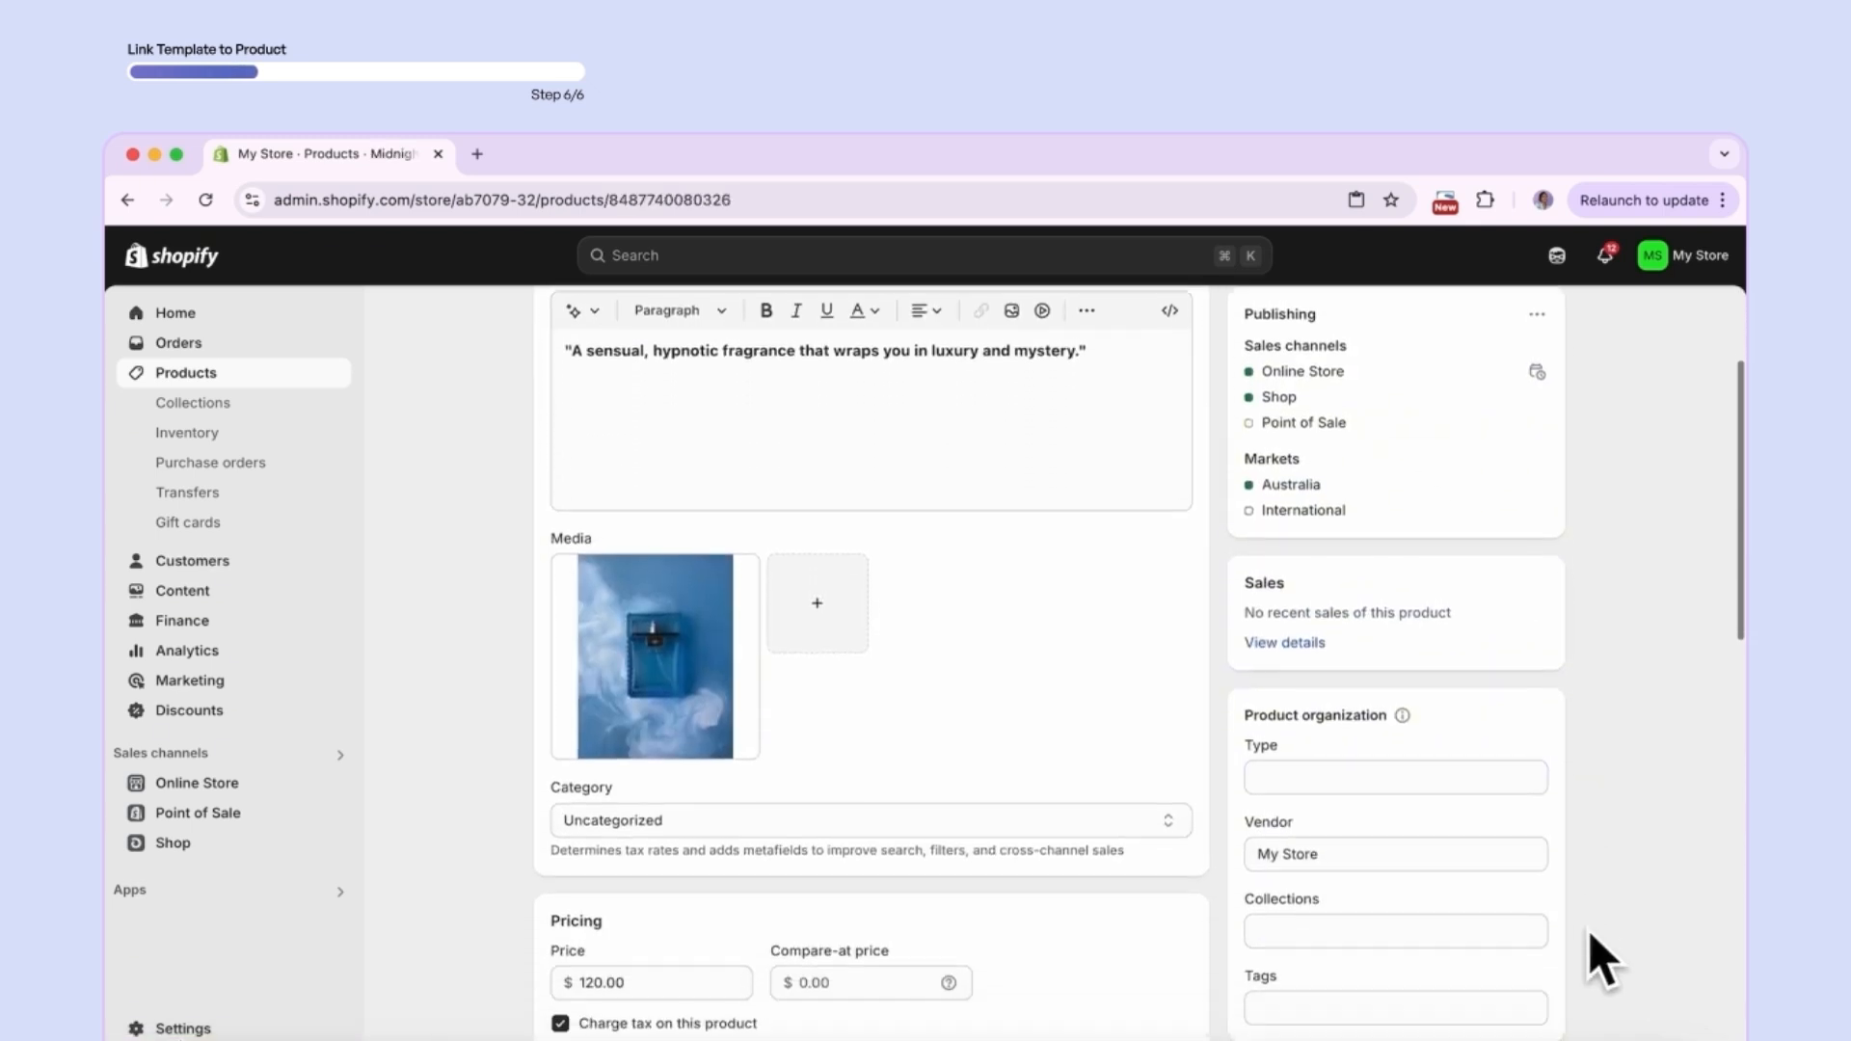
scroll(1600, 960, "down", 4)
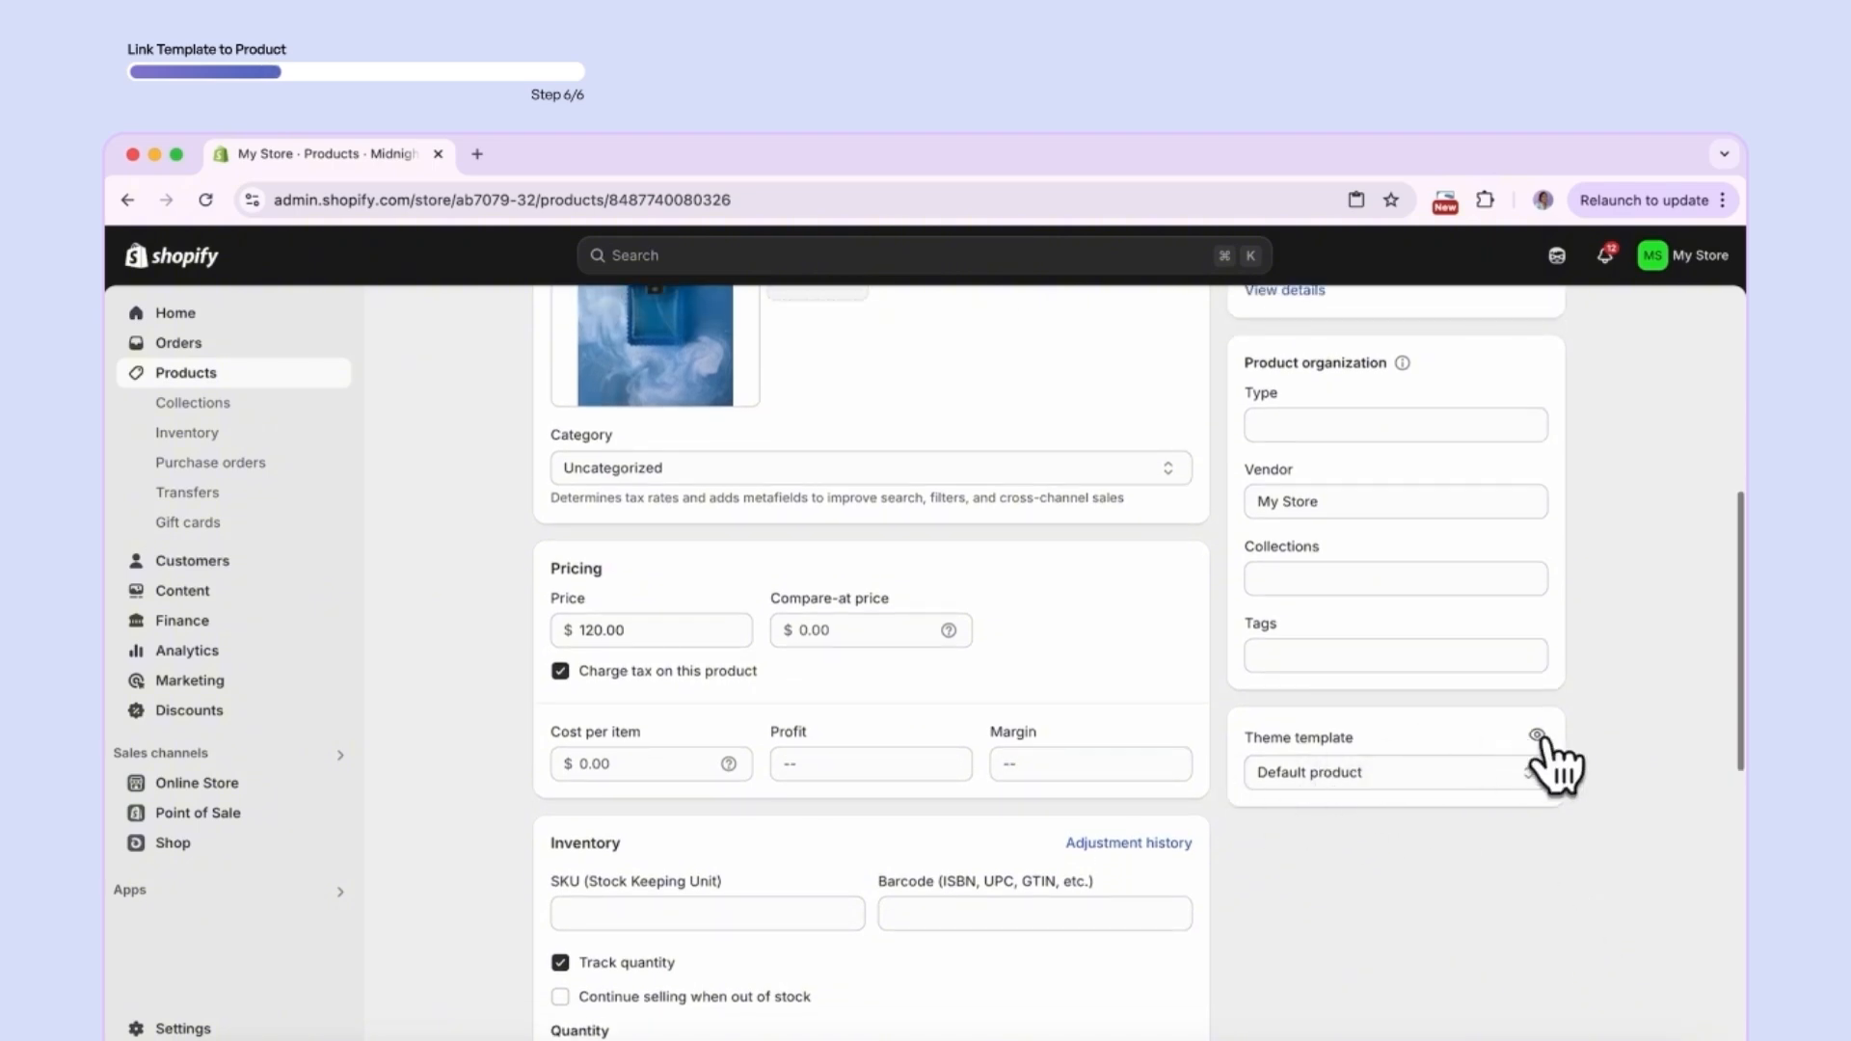
scroll(1686, 690, "up", 9)
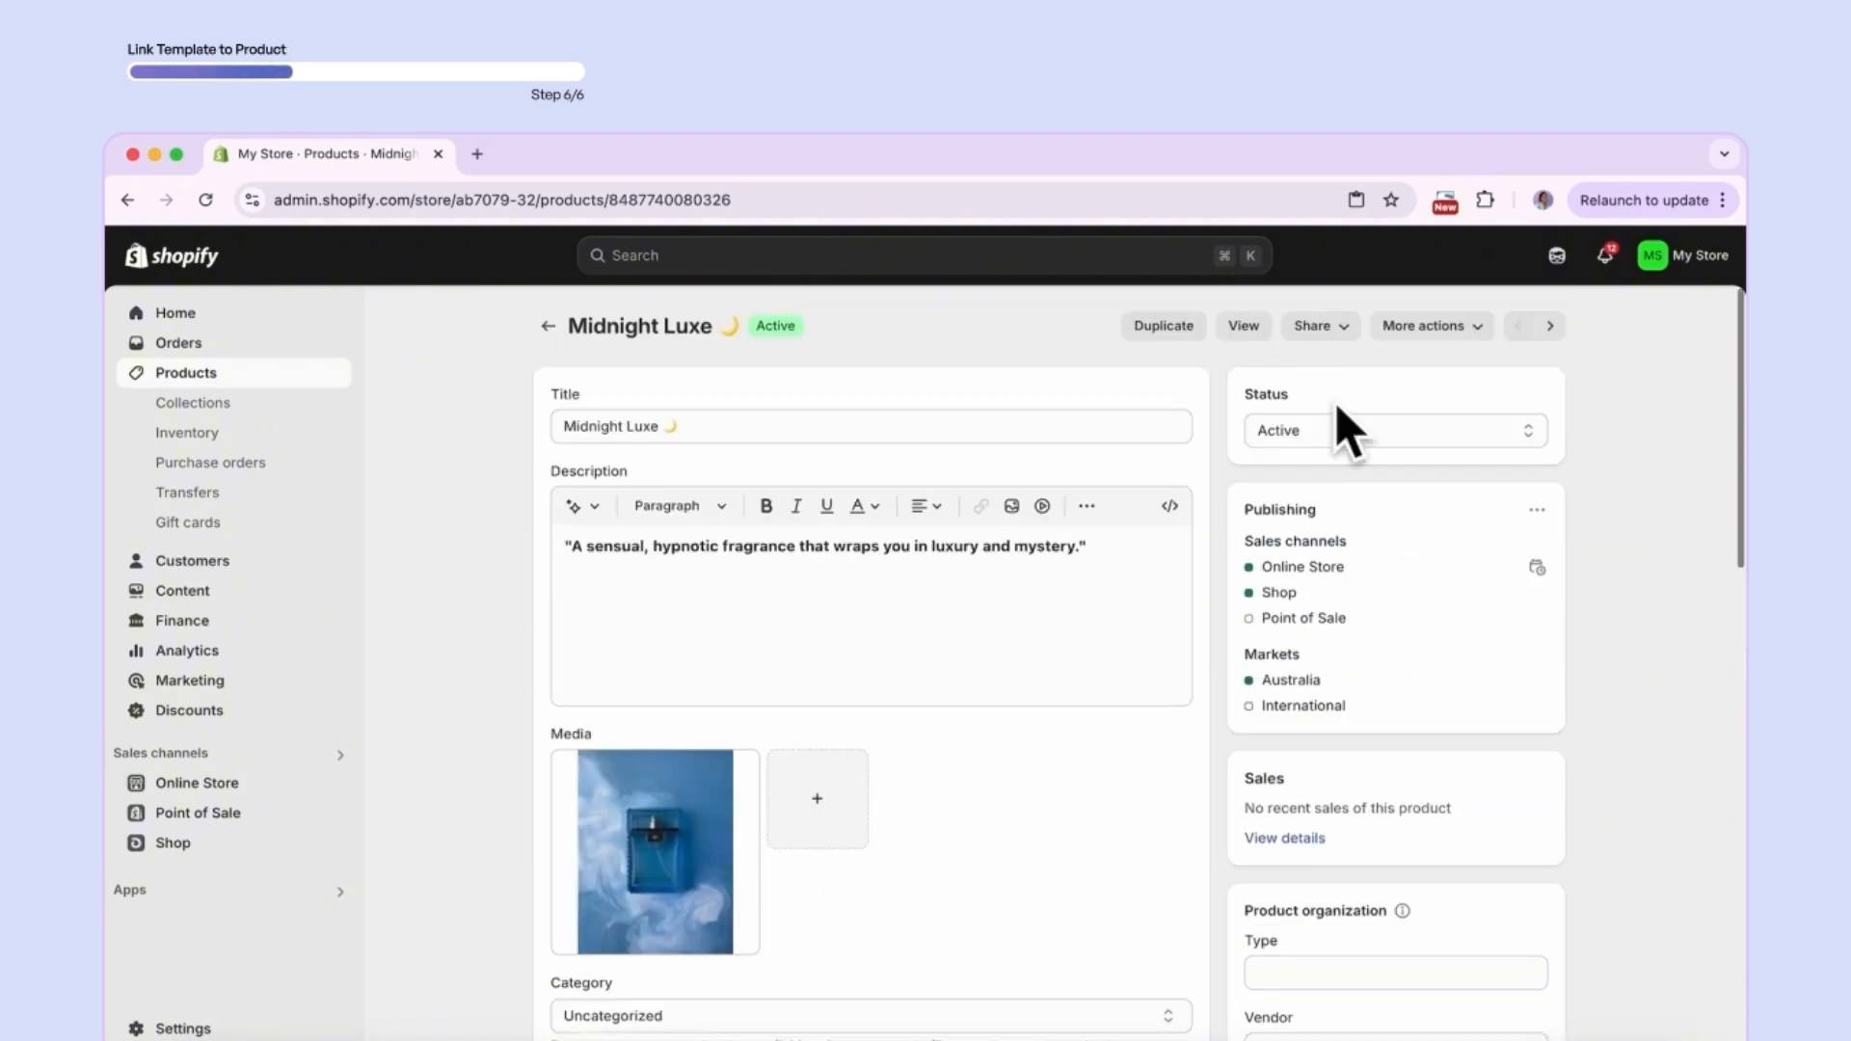
- Preview the Midnight Luxe product on the live storefront
left_click(1243, 328)
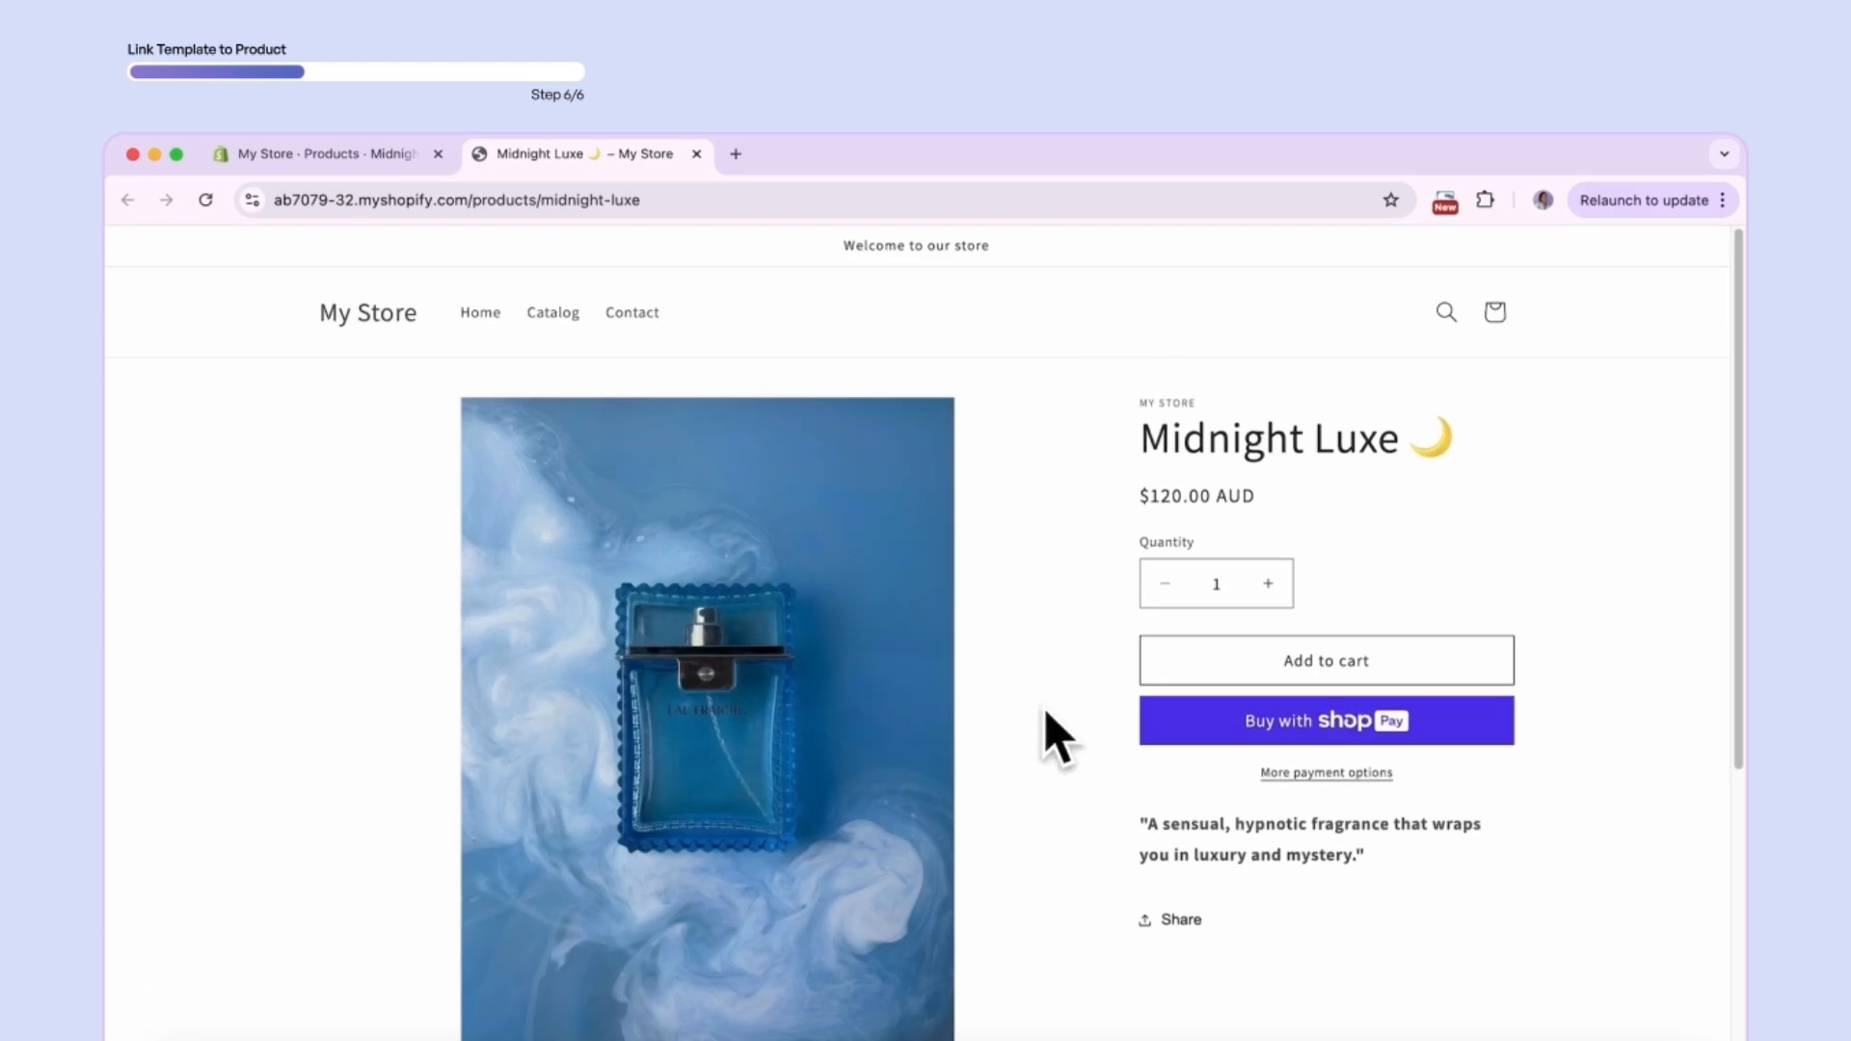
scroll(1045, 735, "down", 4)
scroll(1058, 740, "up", 4)
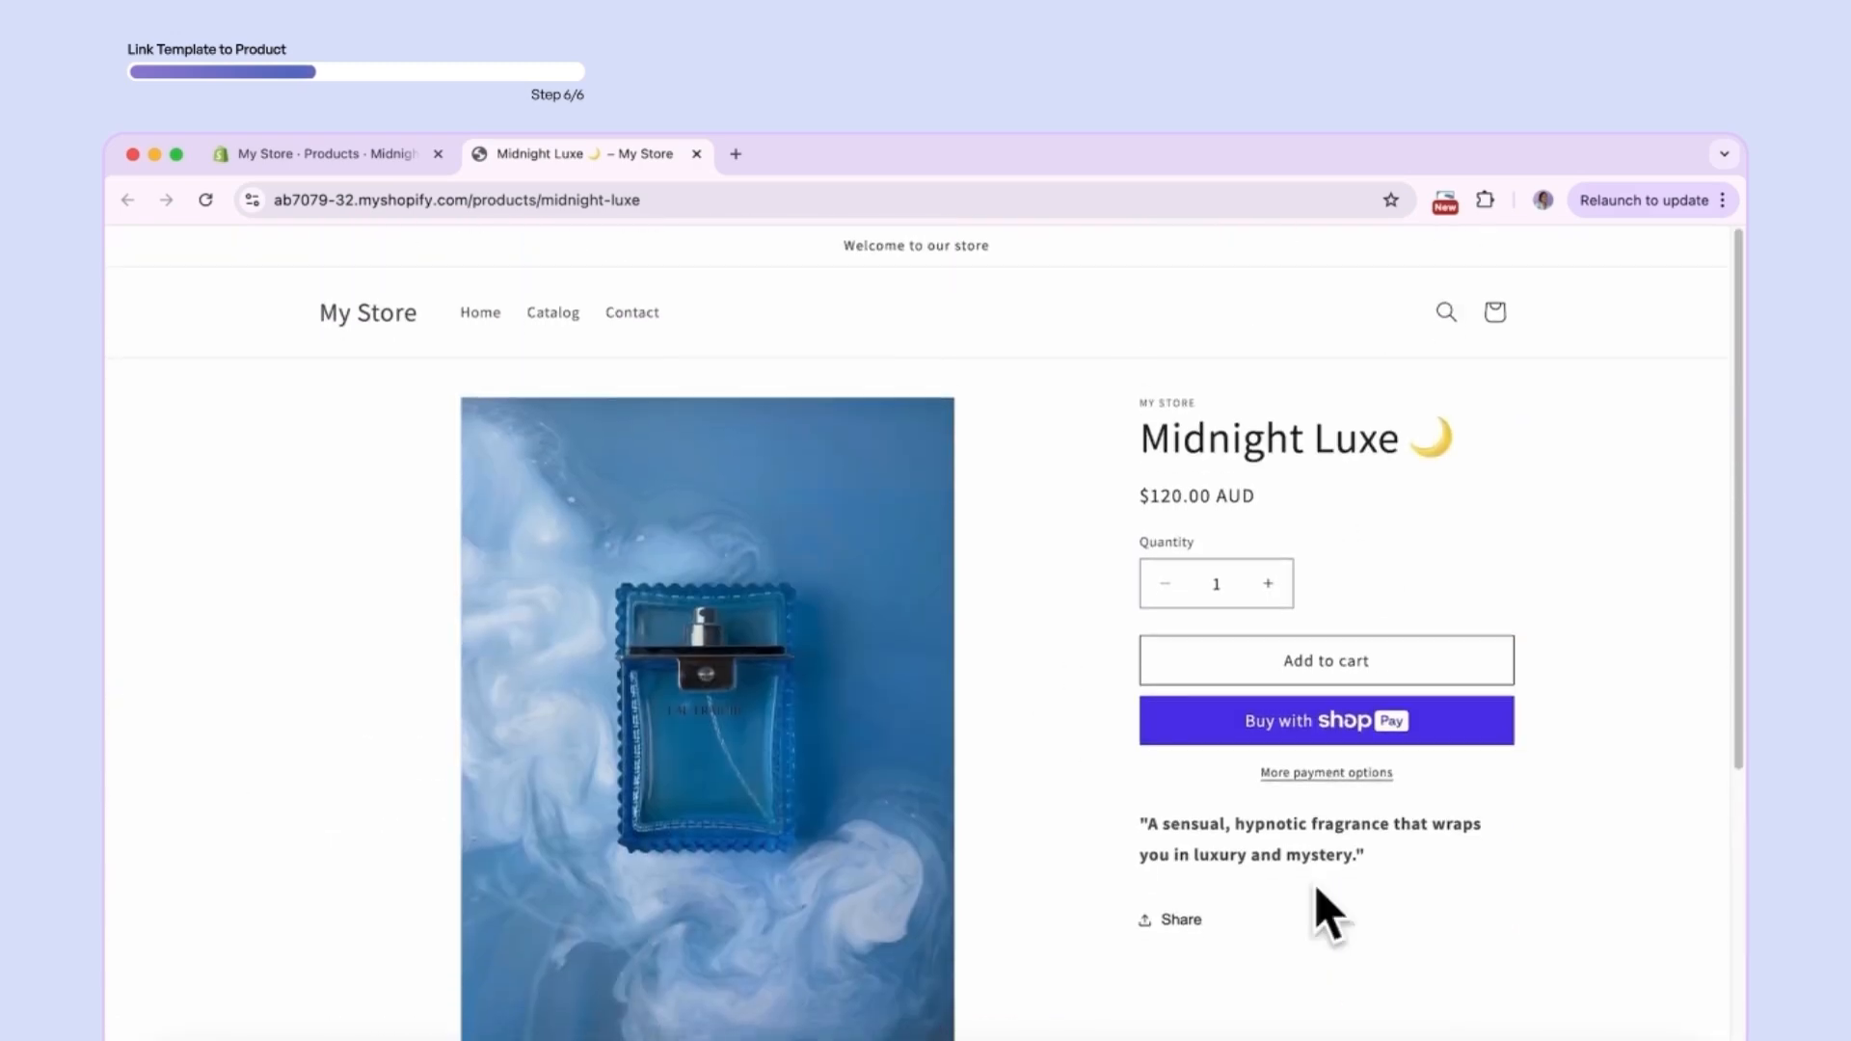
- Back in the admin, set the product's theme template to midnight and save
left_click(372, 162)
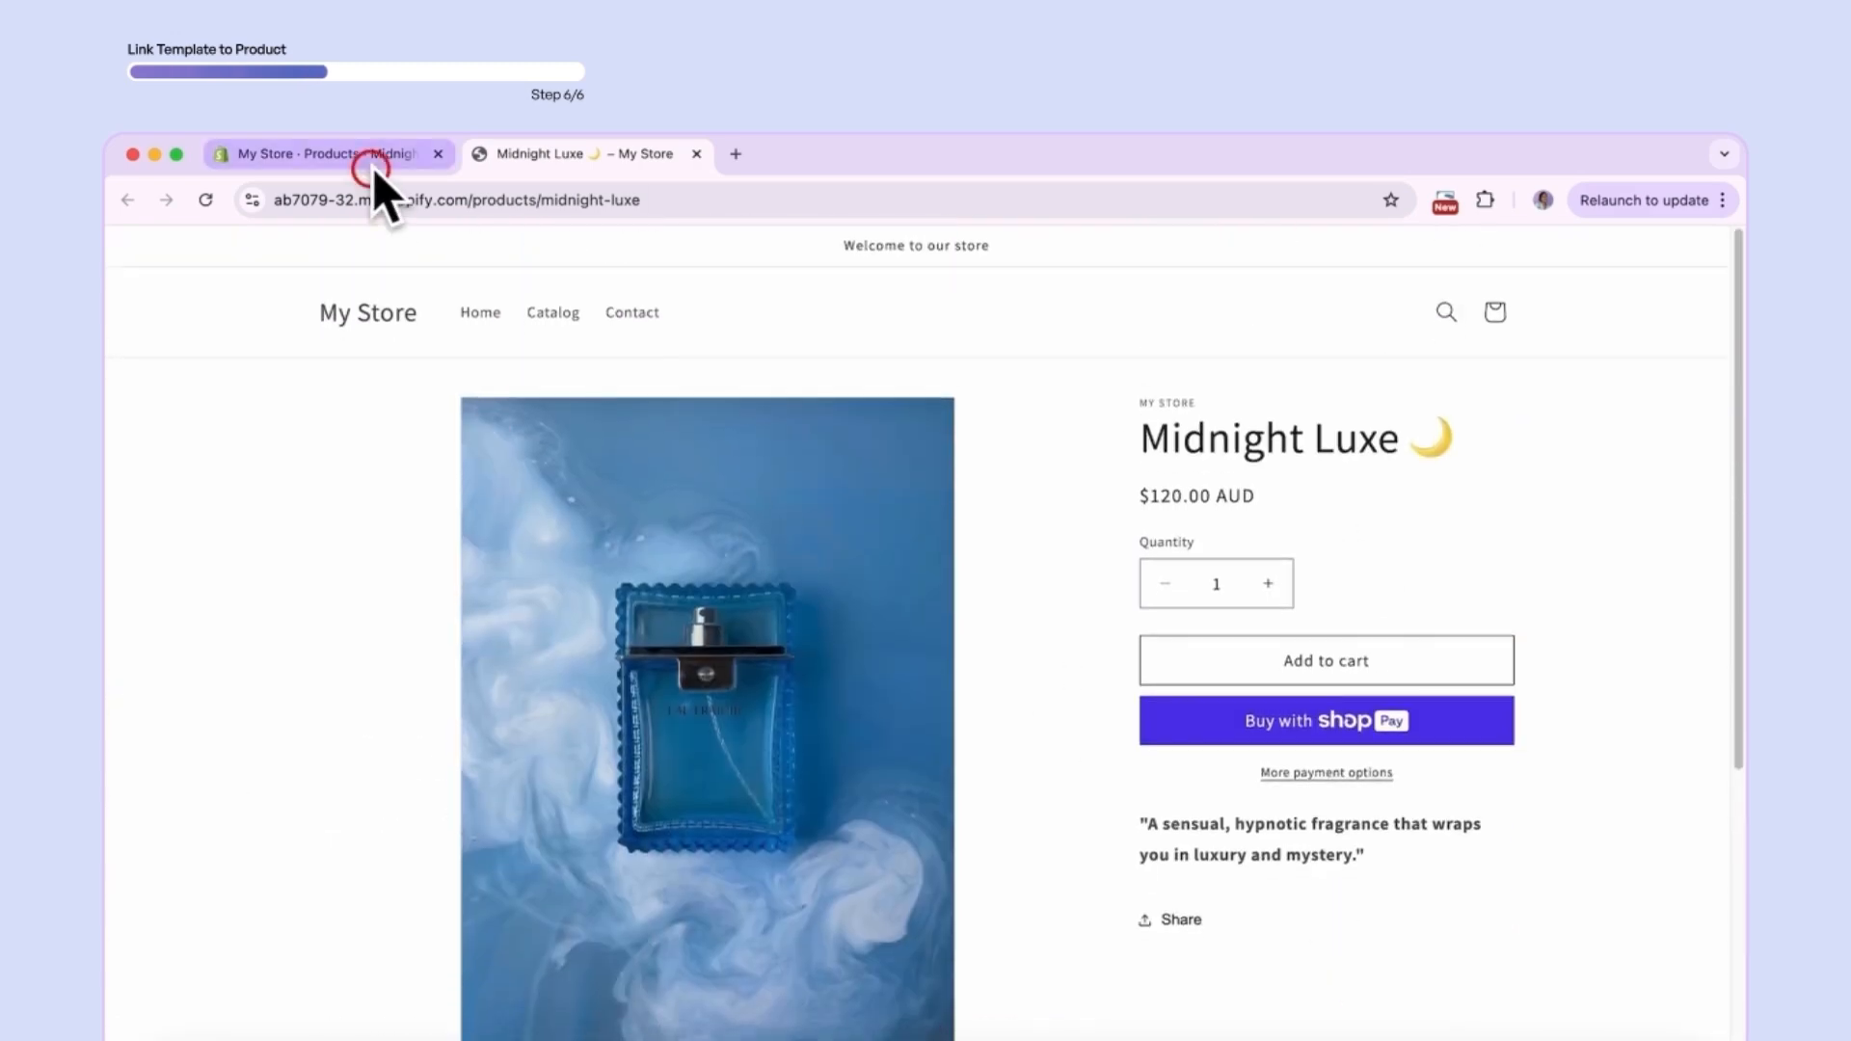
scroll(1600, 887, "down", 6)
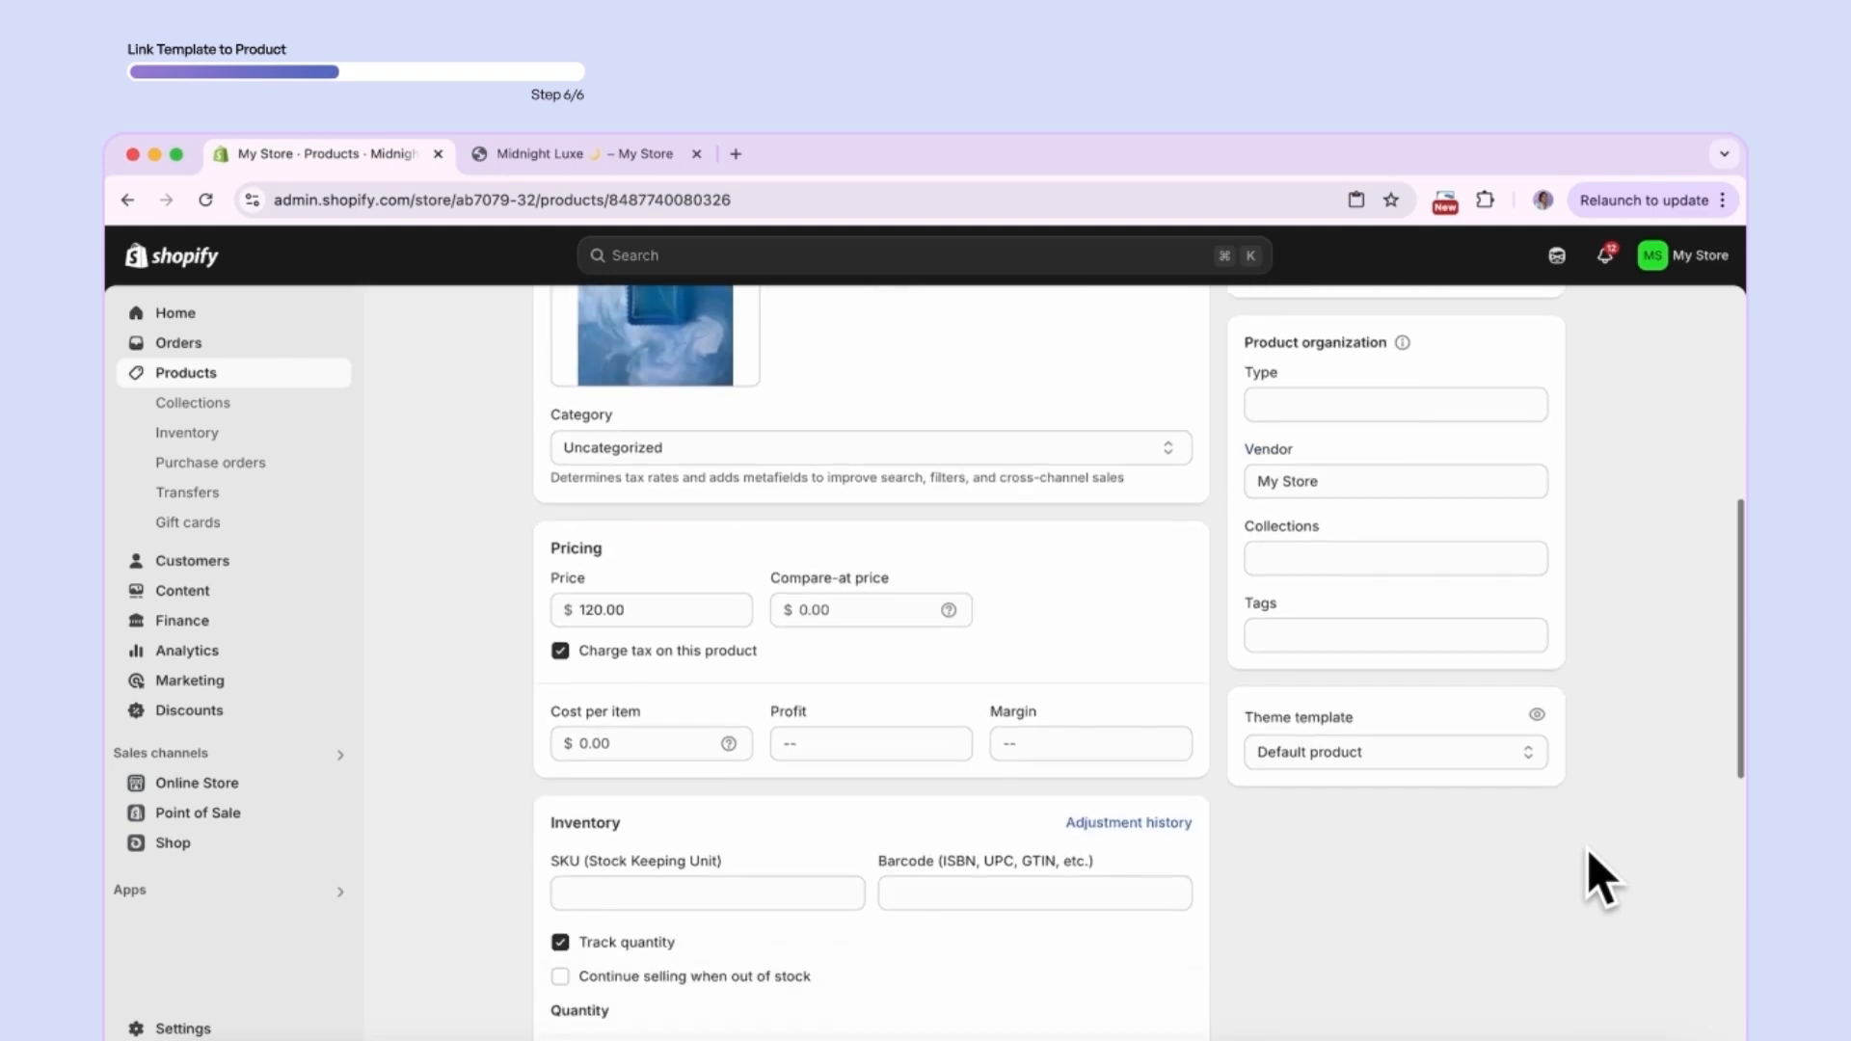
left_click(1462, 750)
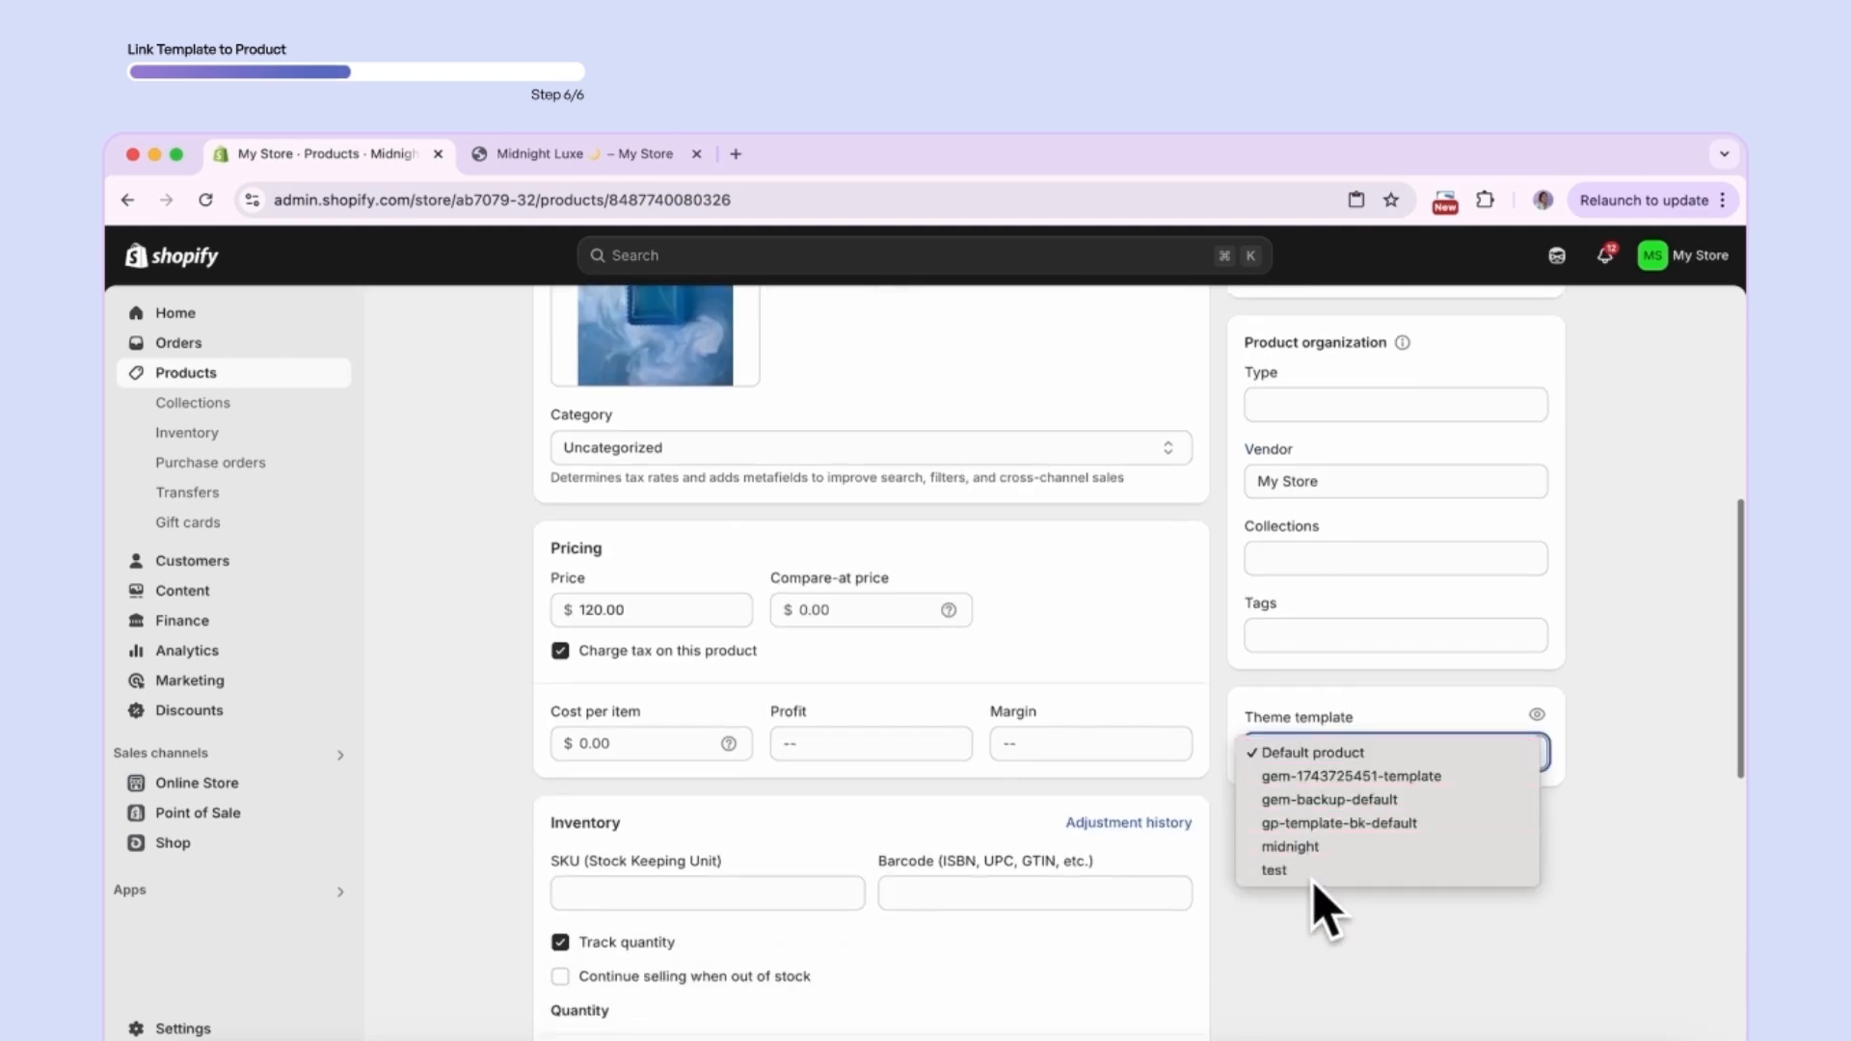
left_click(1321, 847)
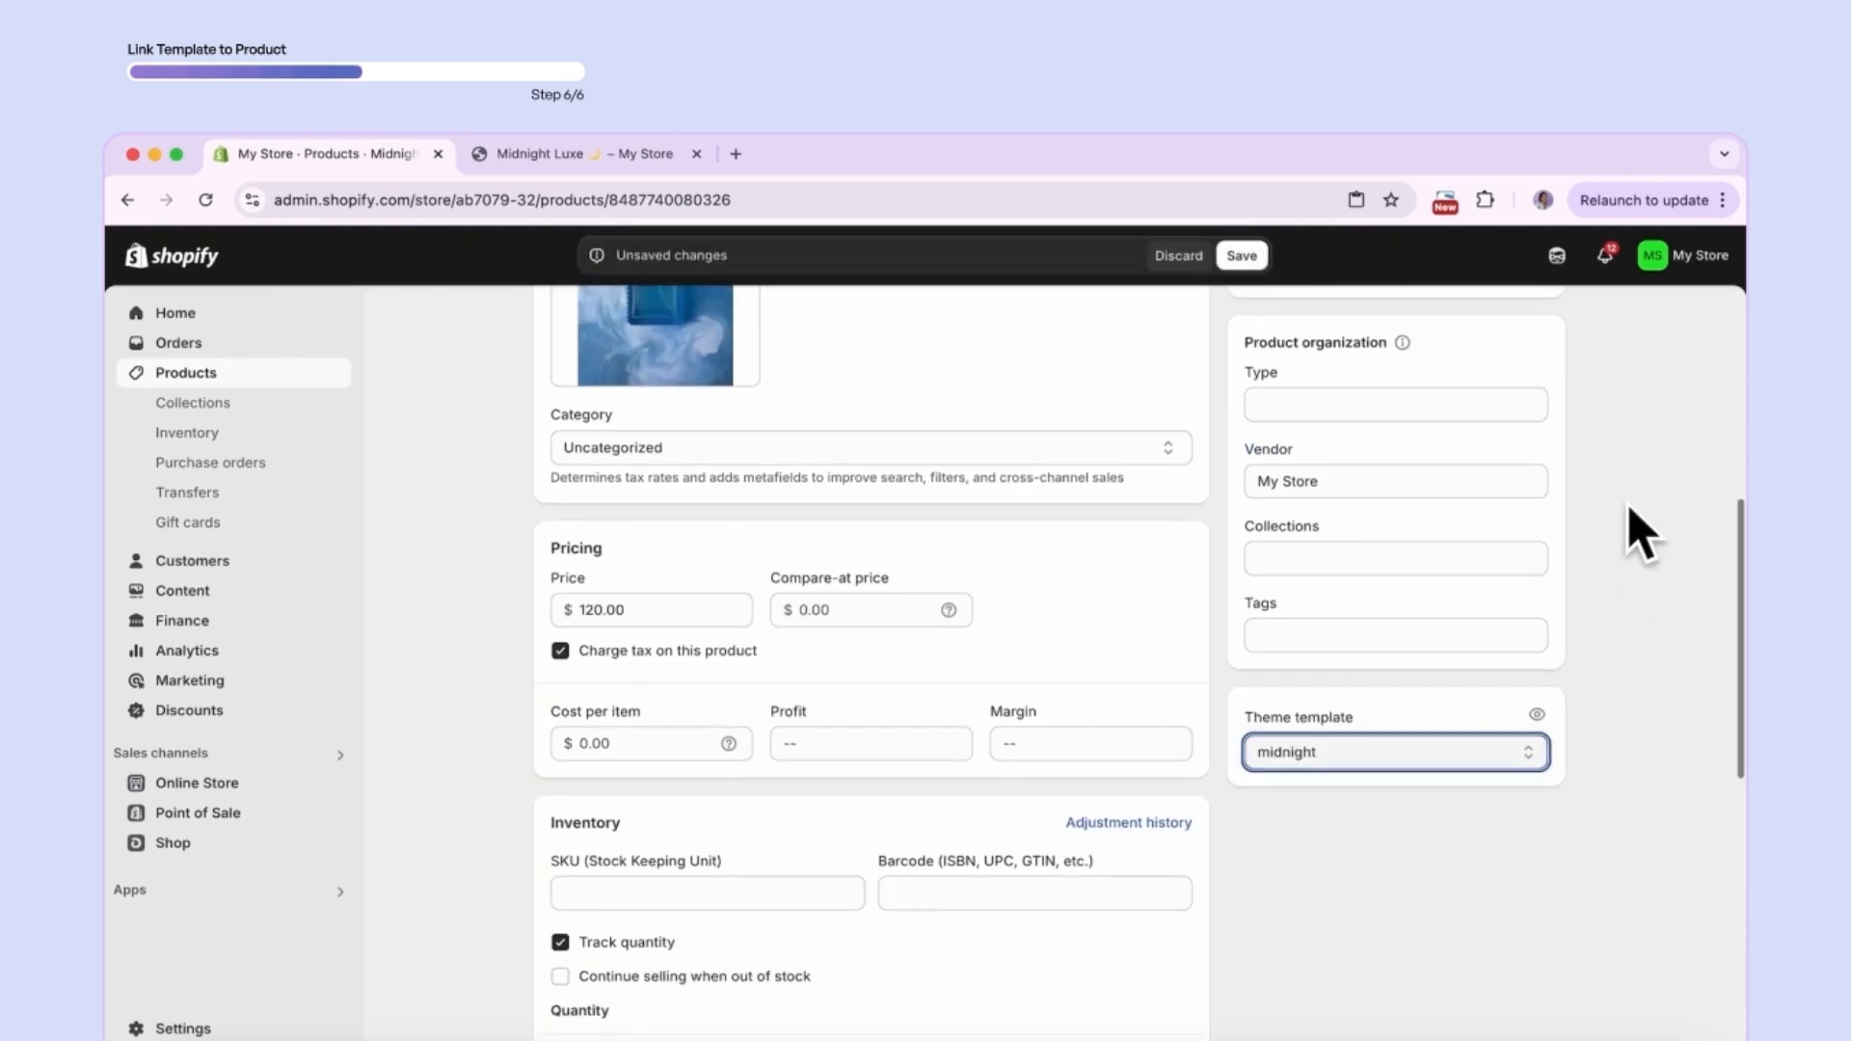
left_click(1241, 255)
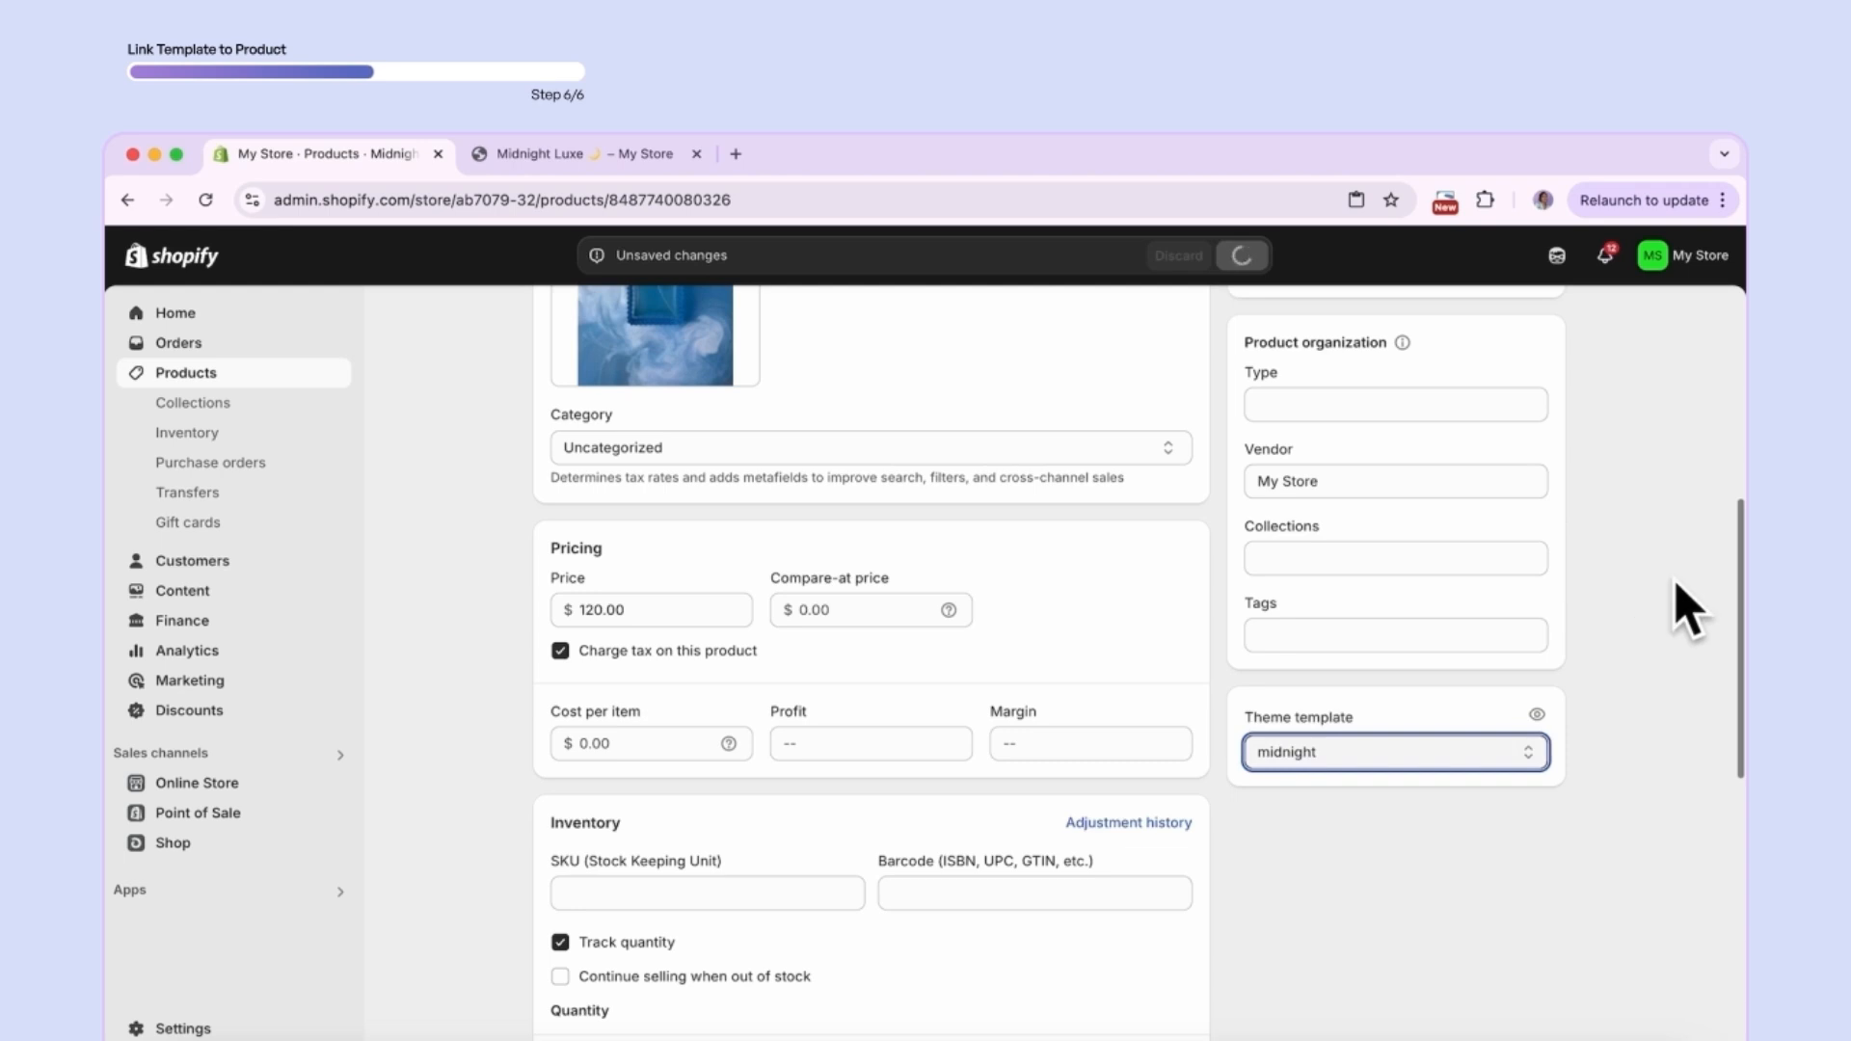
scroll(1687, 612, "up", 6)
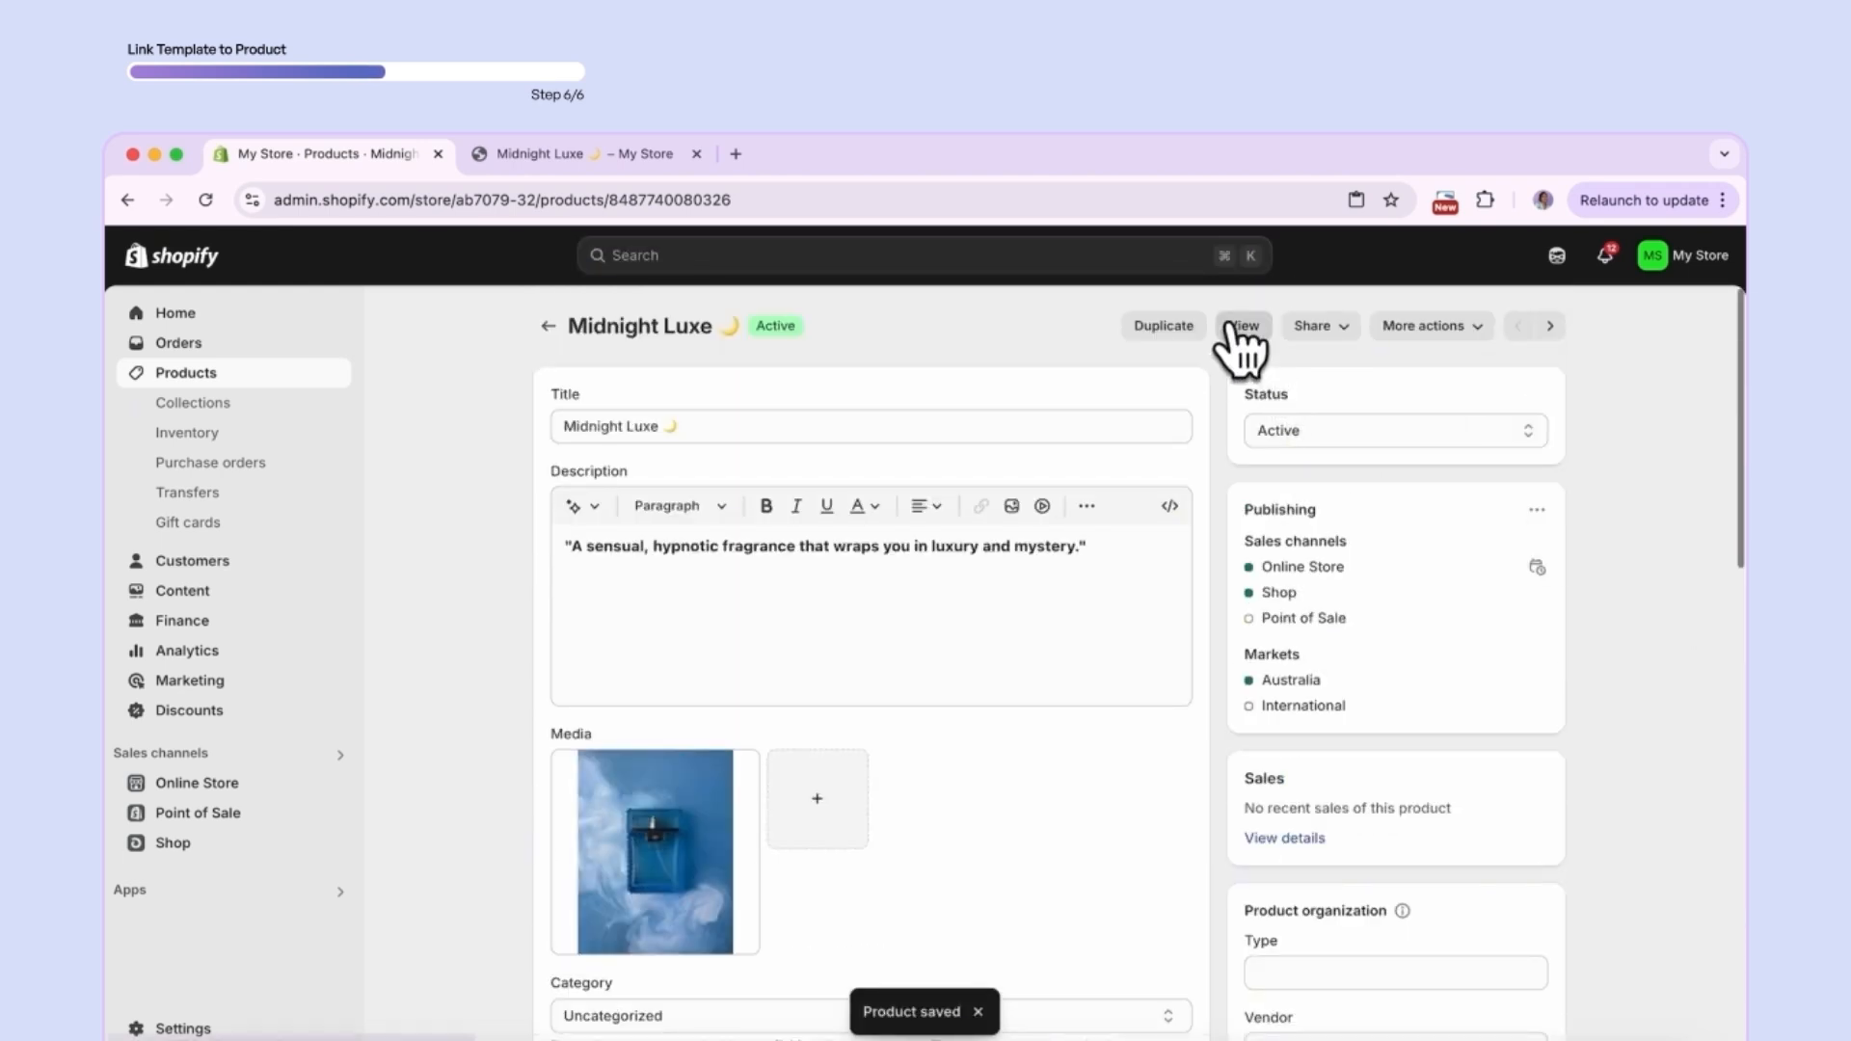
left_click(1244, 328)
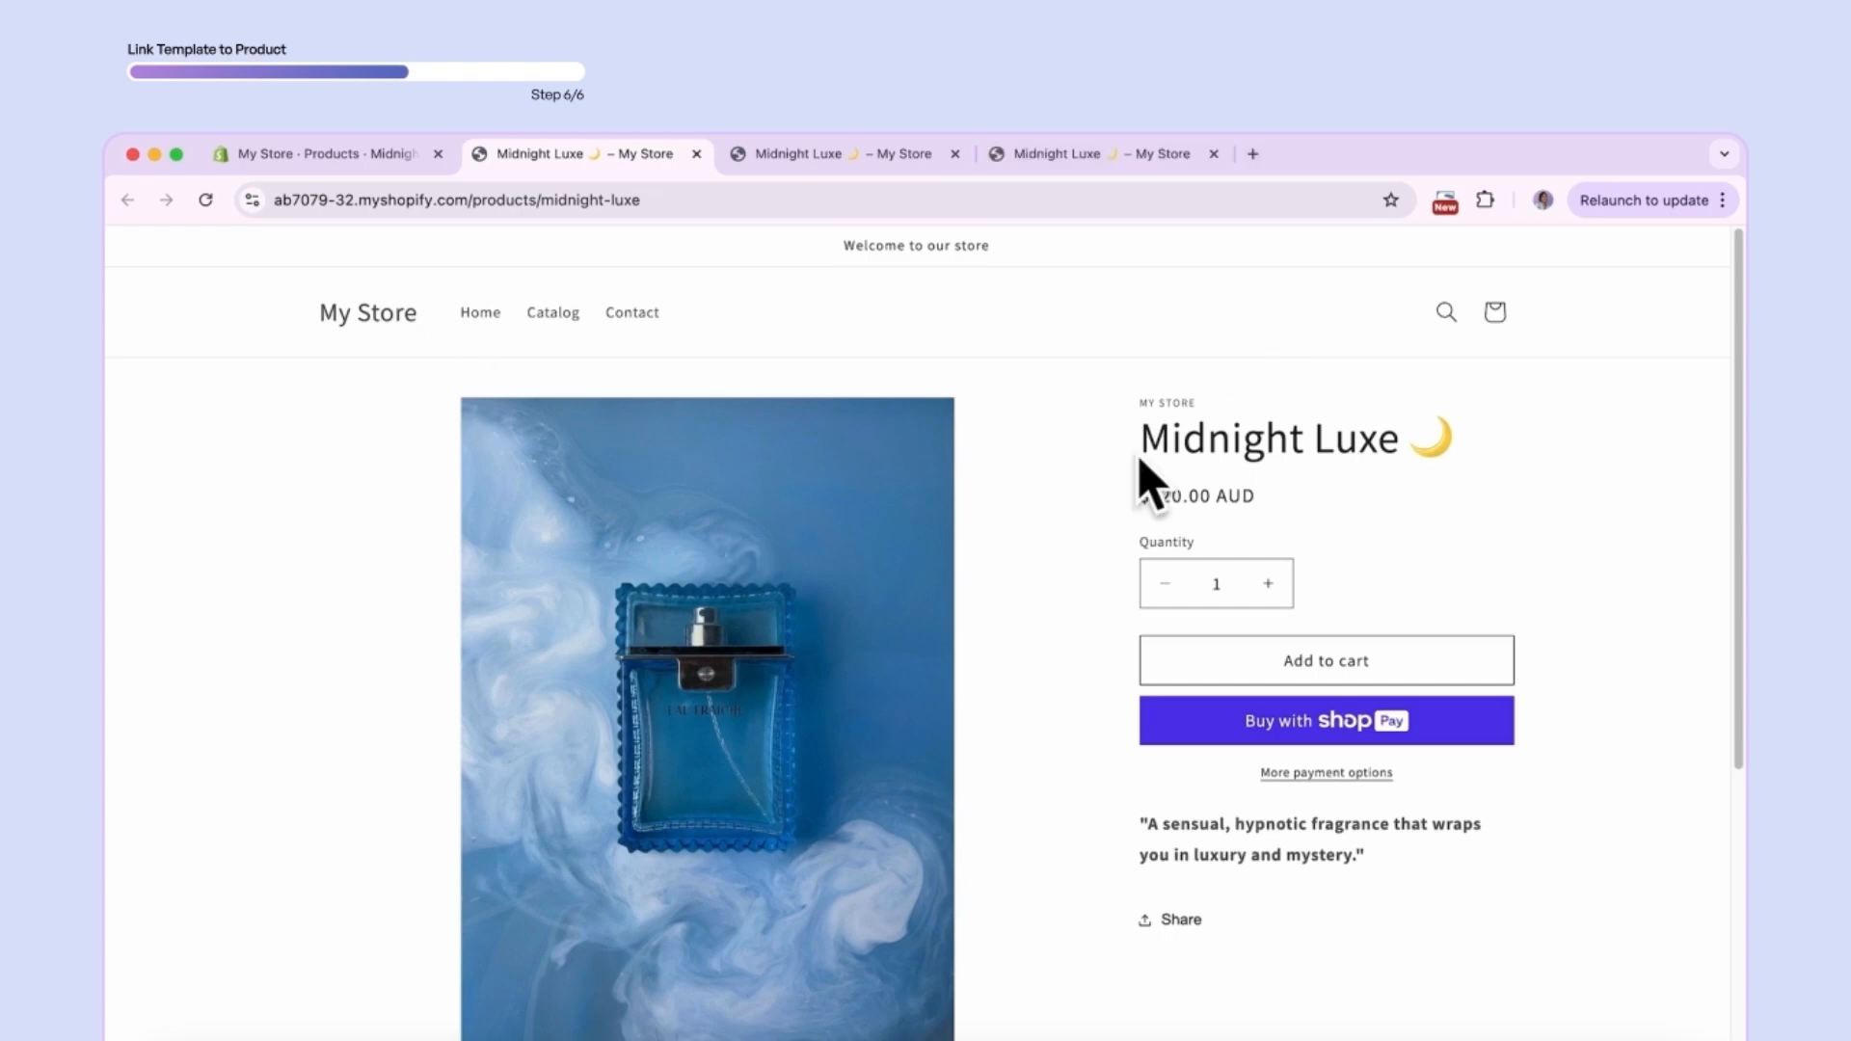
left_click(786, 201)
type("/?")
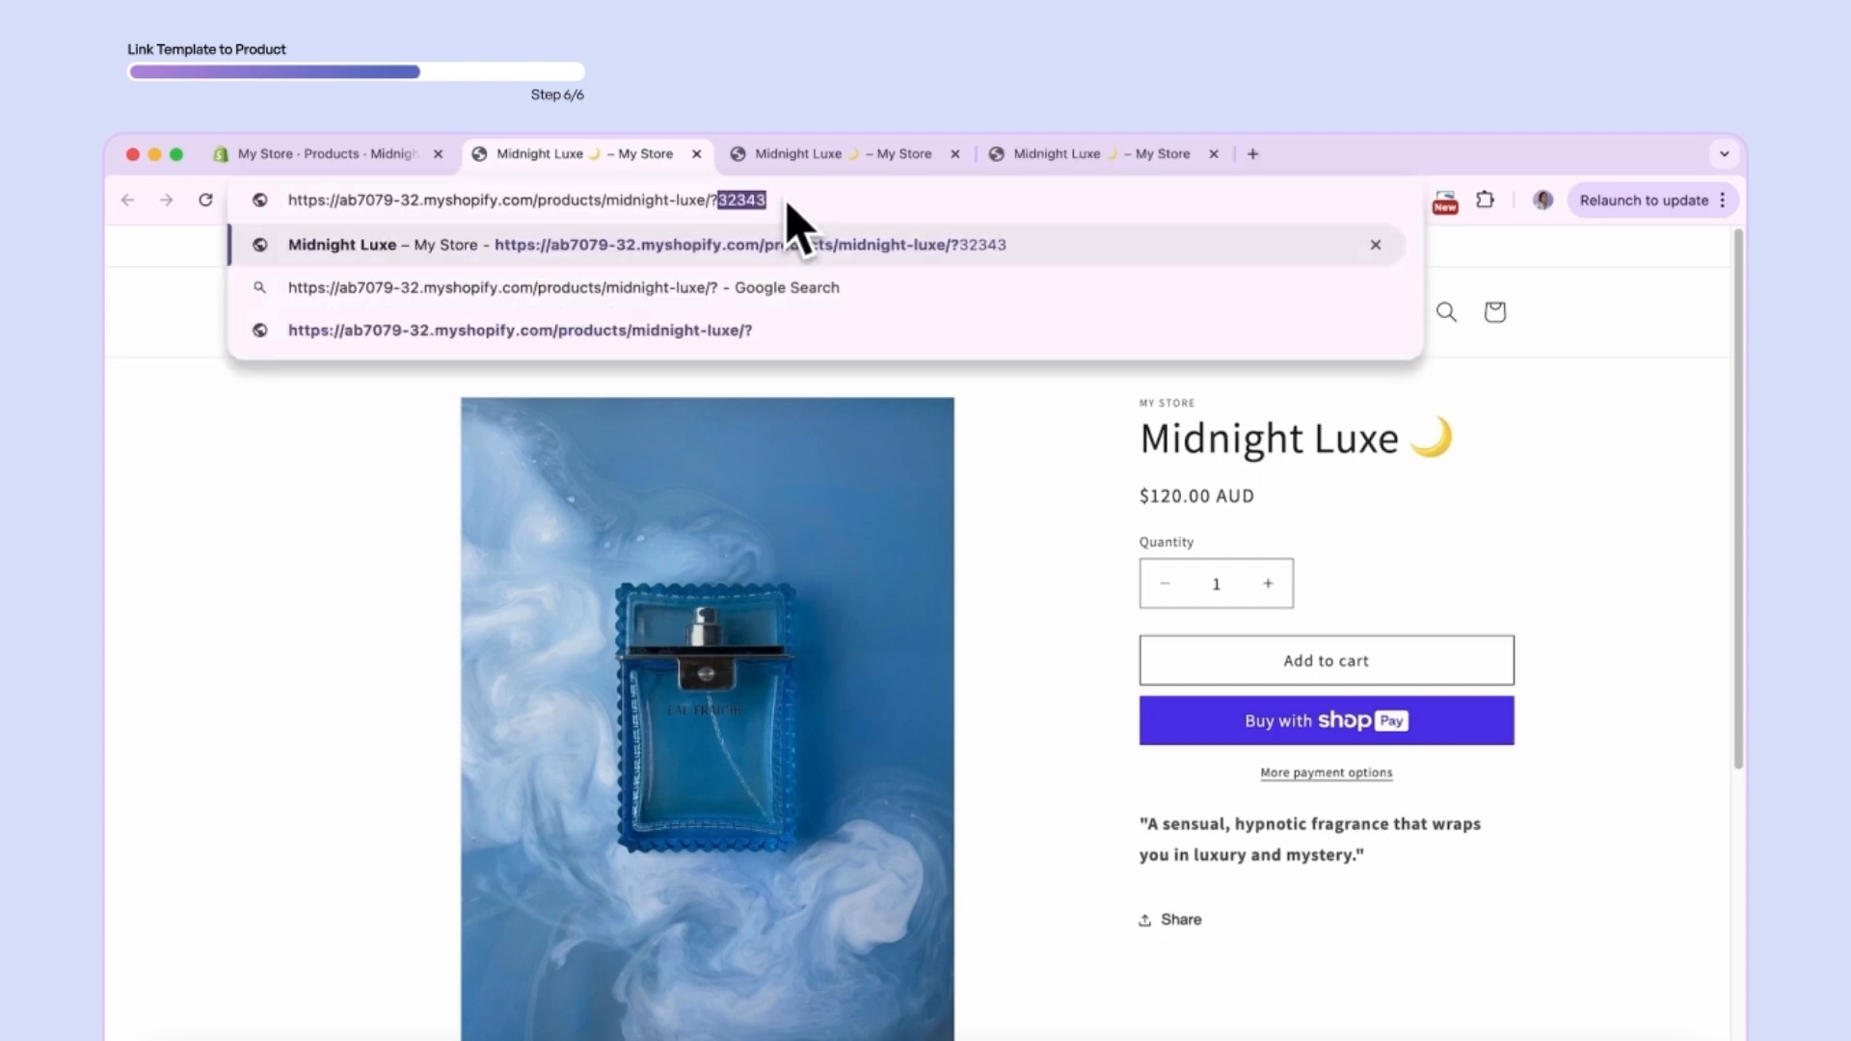
type("34324432432")
key("Return")
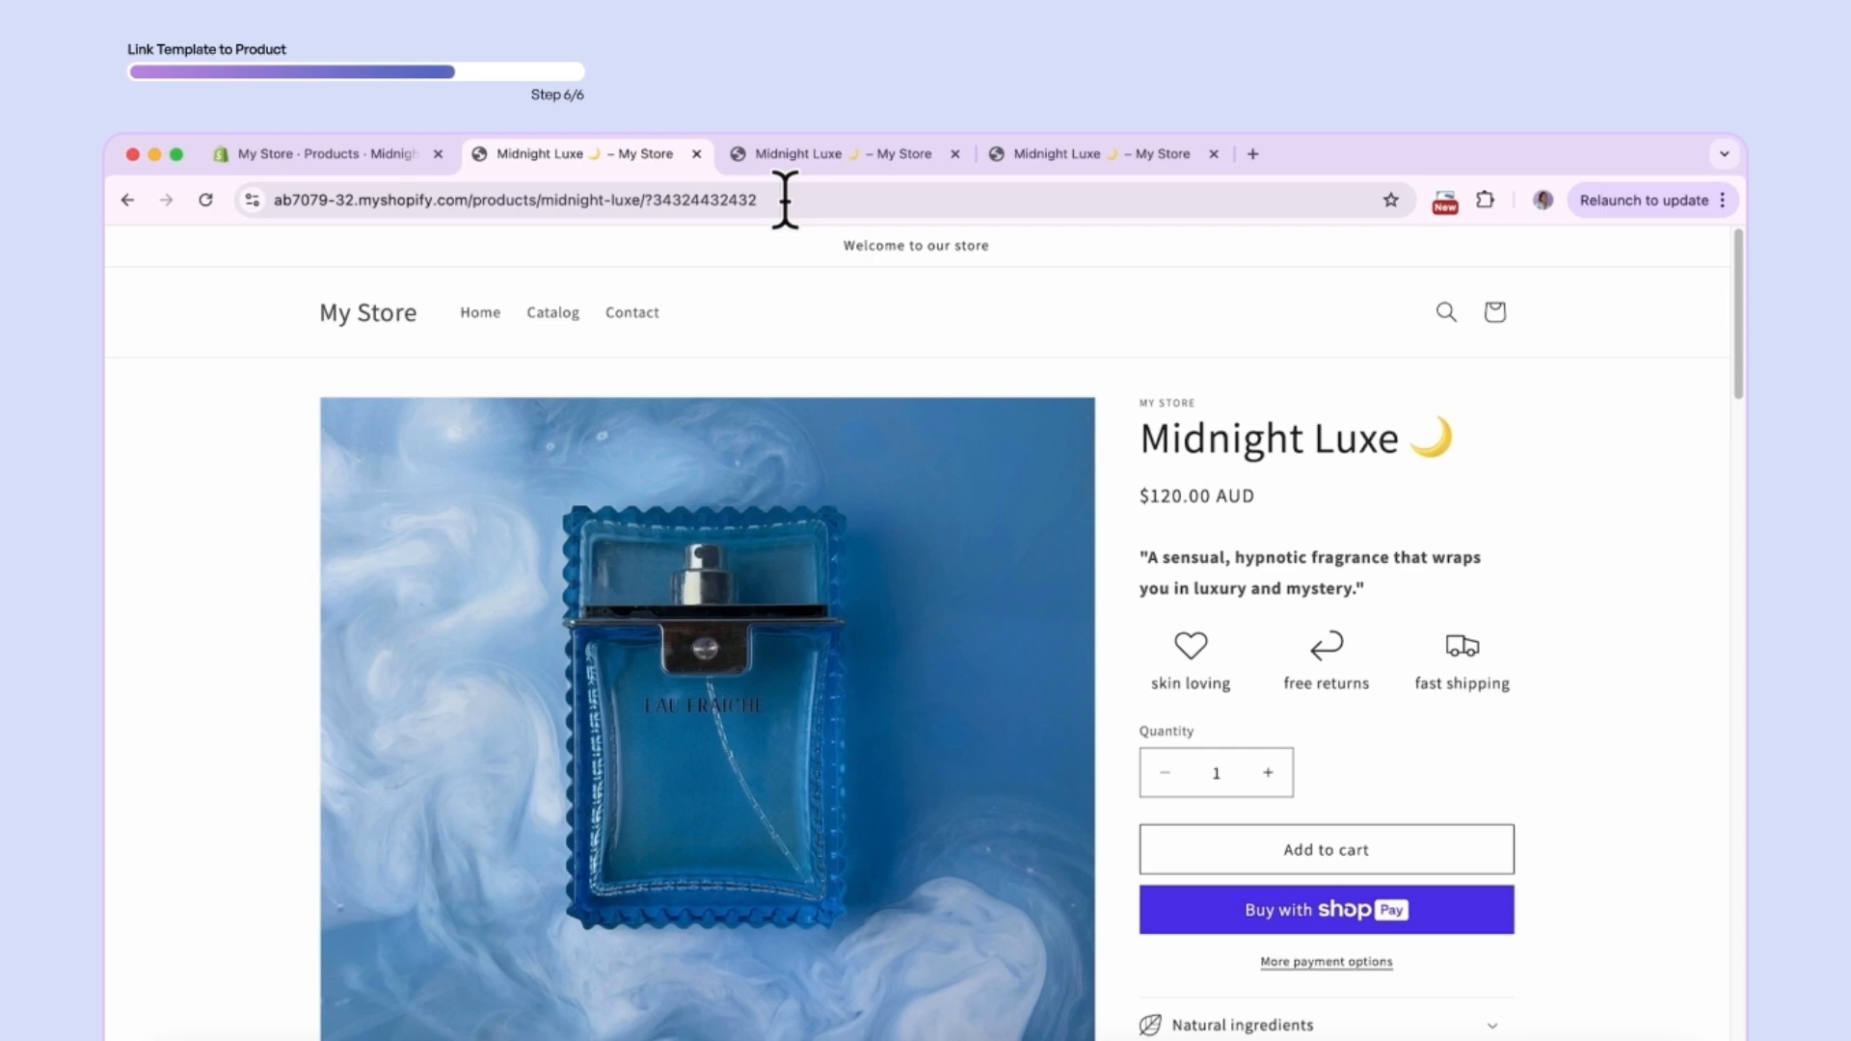
left_click(659, 204)
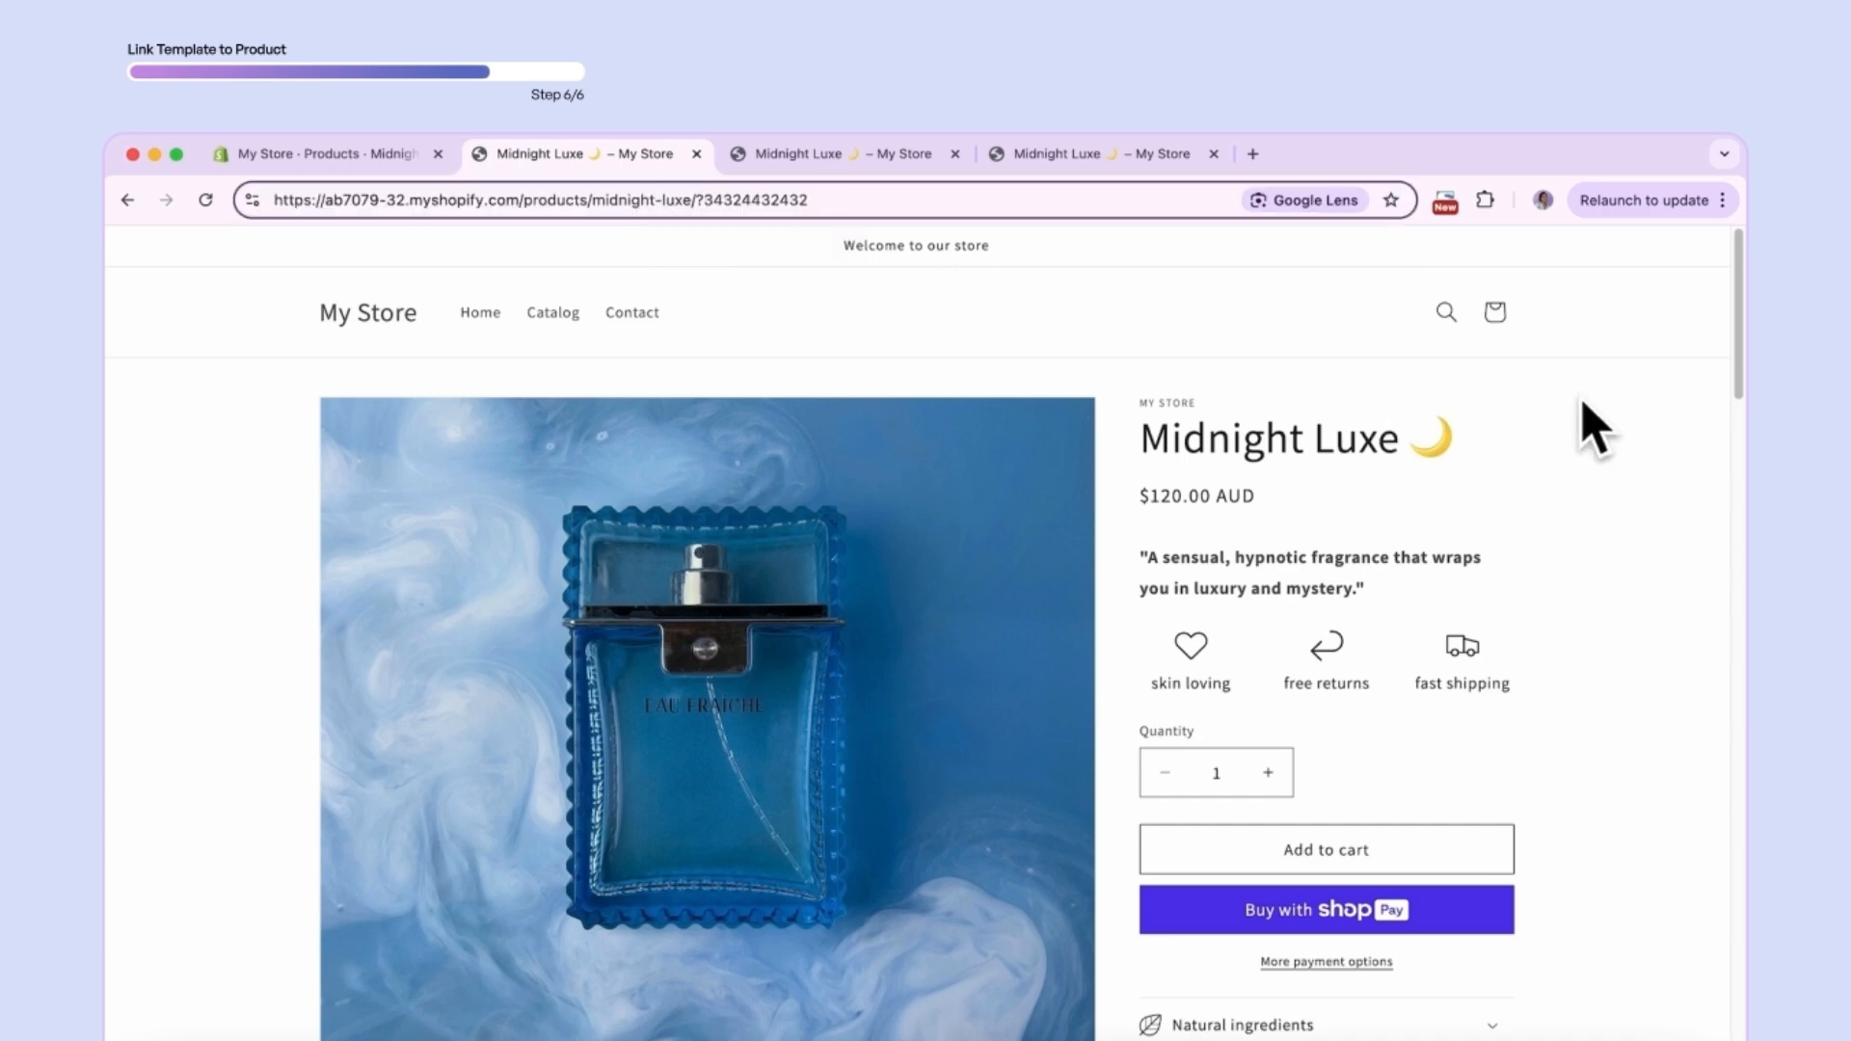
key("Return")
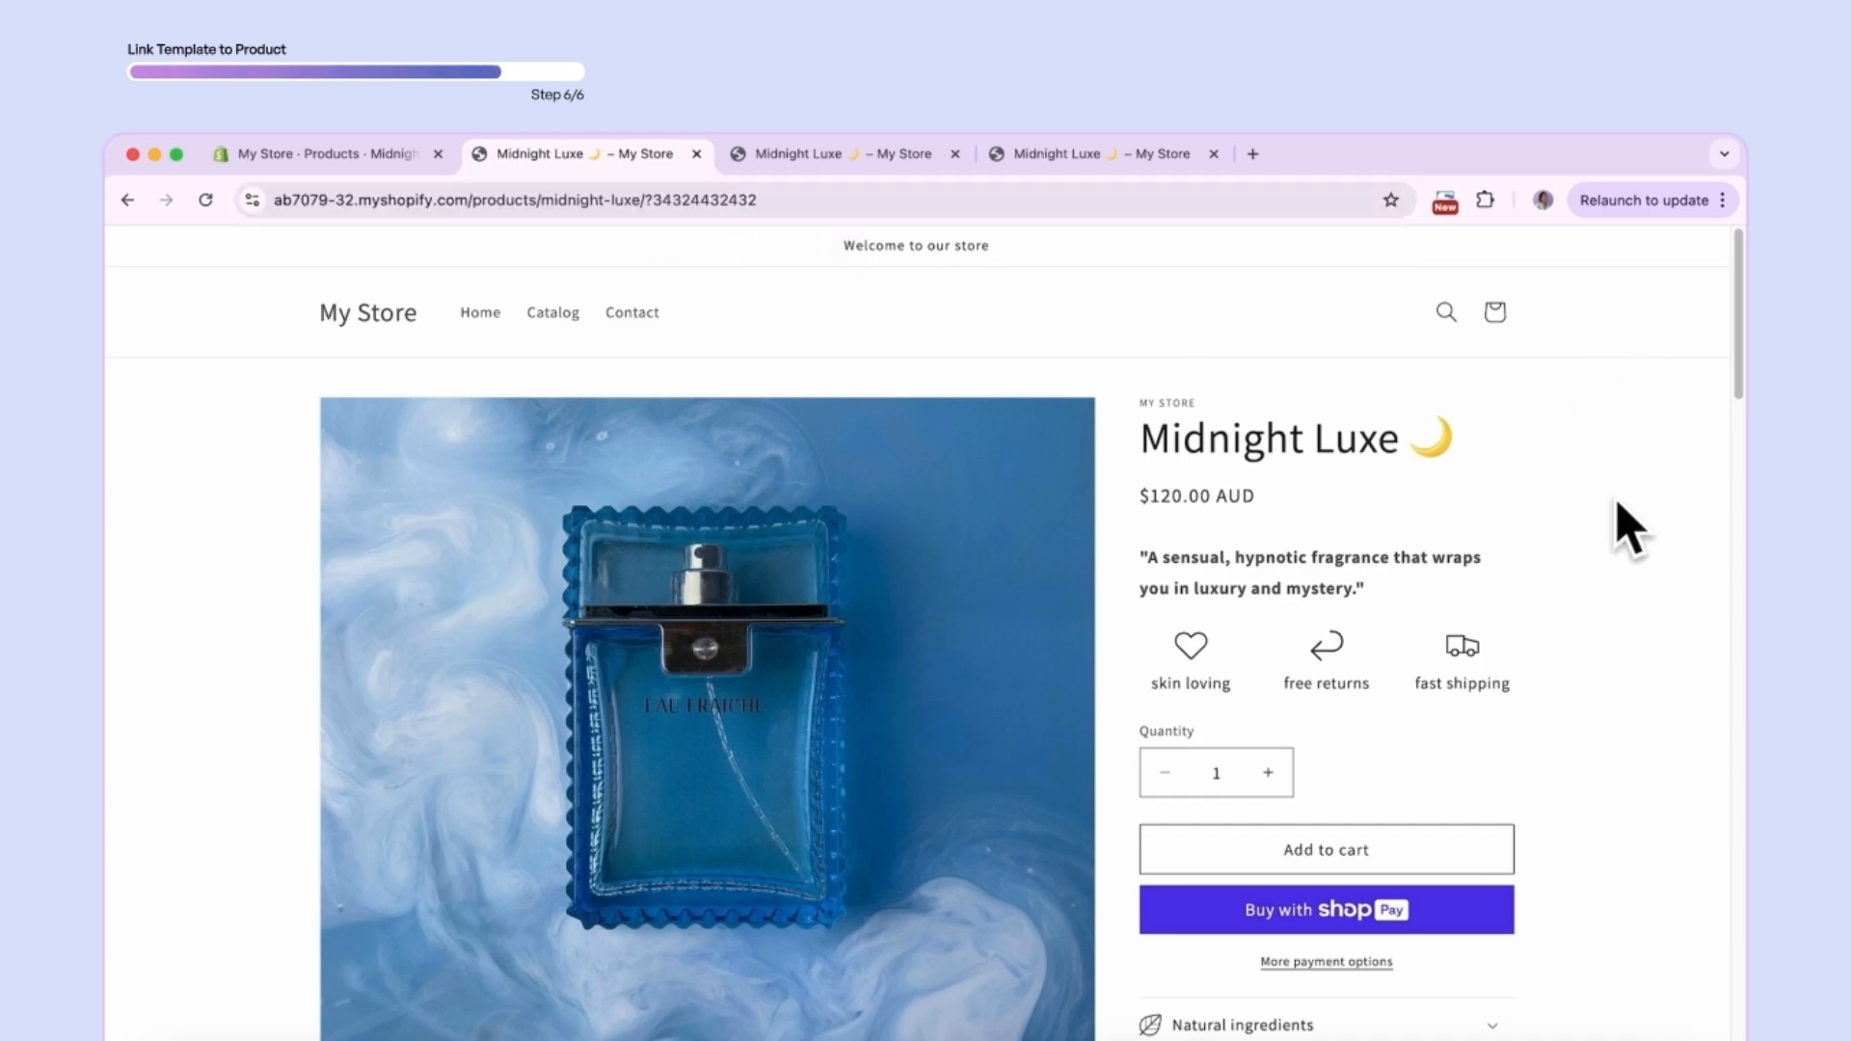
- Scroll through the starfield banner, How to use your fragrance steps and As Seen In logos
scroll(1629, 525, "down", 3)
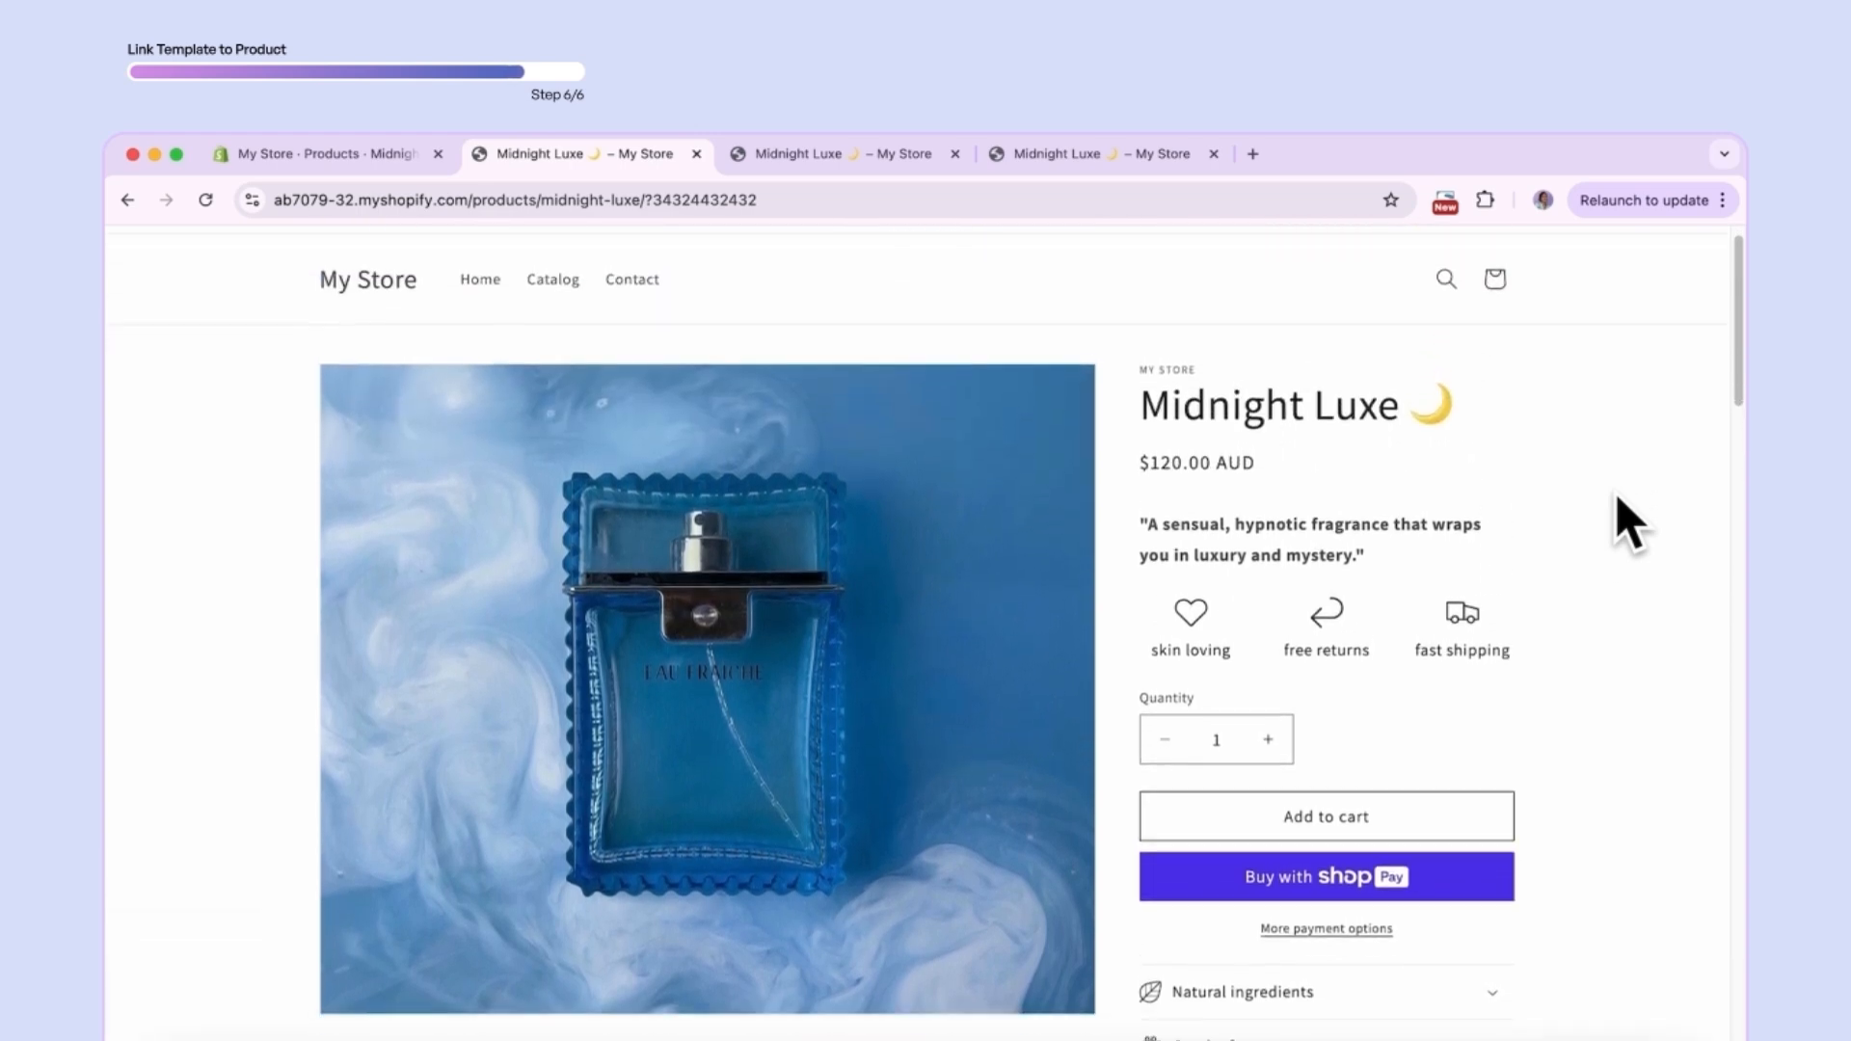
scroll(1629, 525, "down", 6)
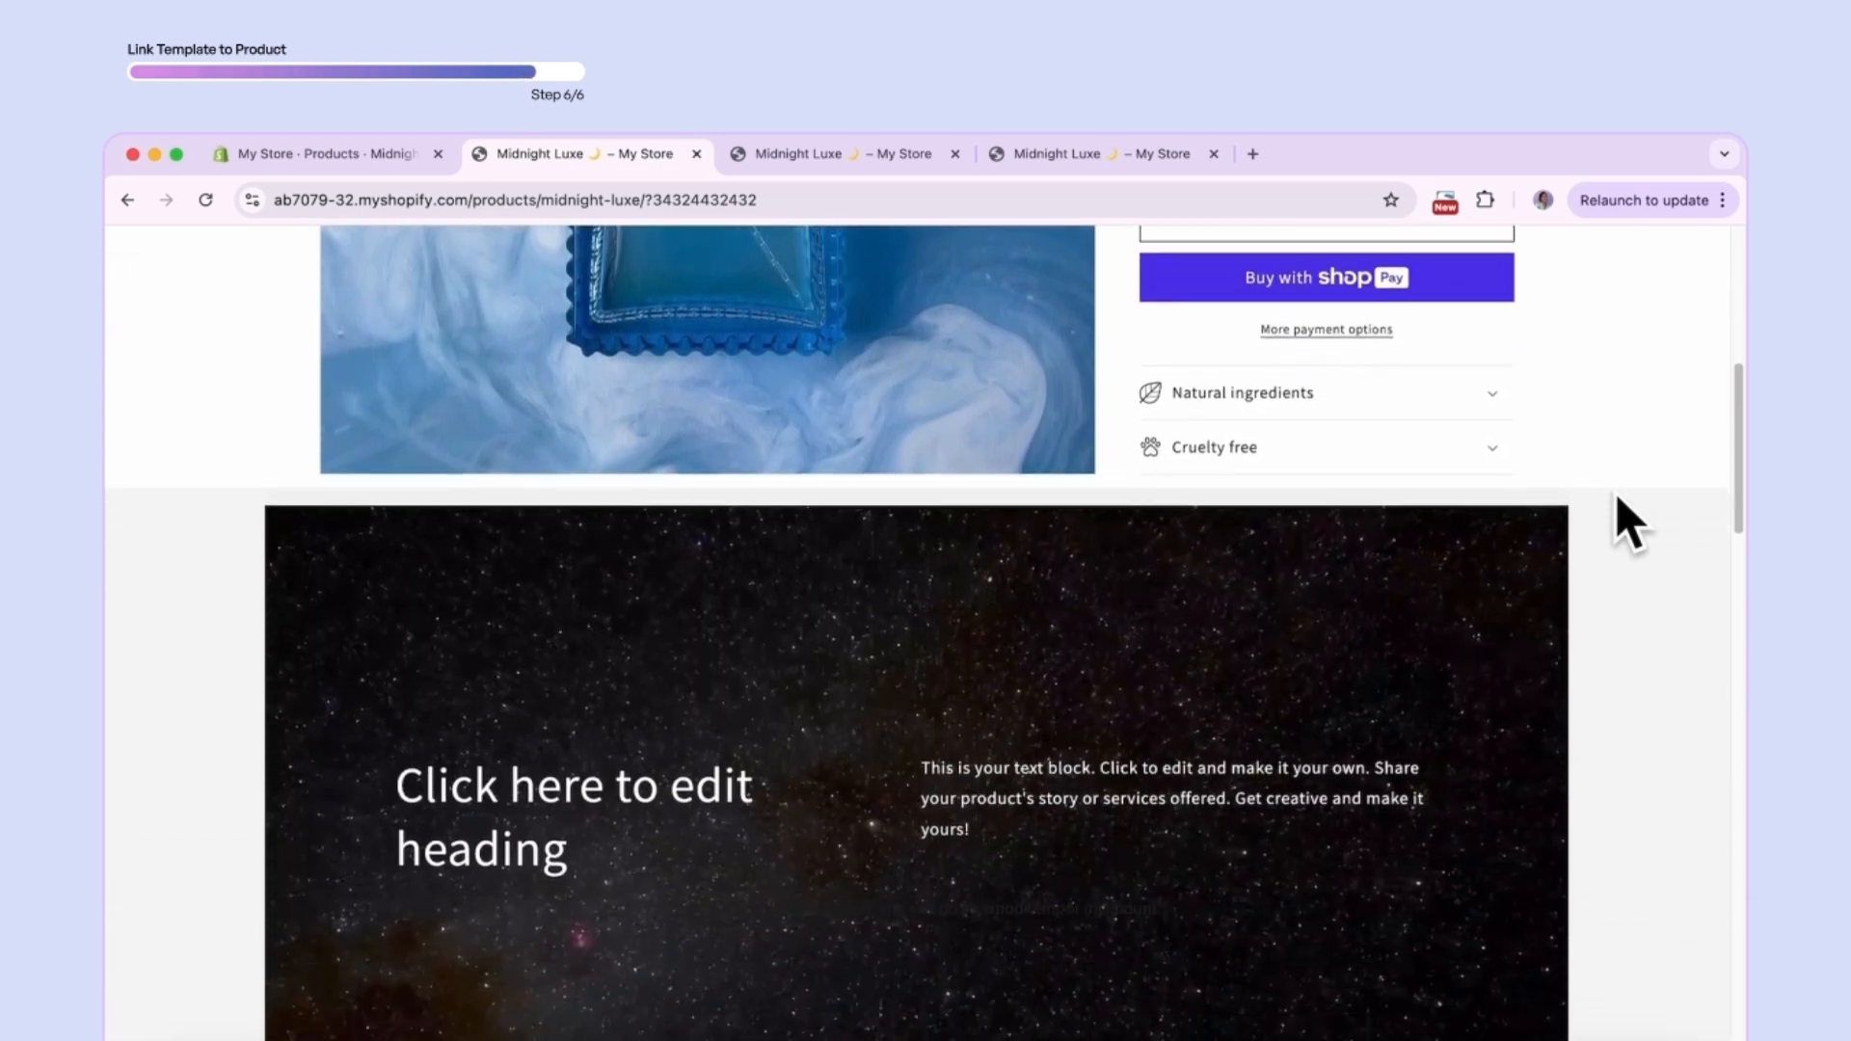
scroll(1629, 526, "down", 5)
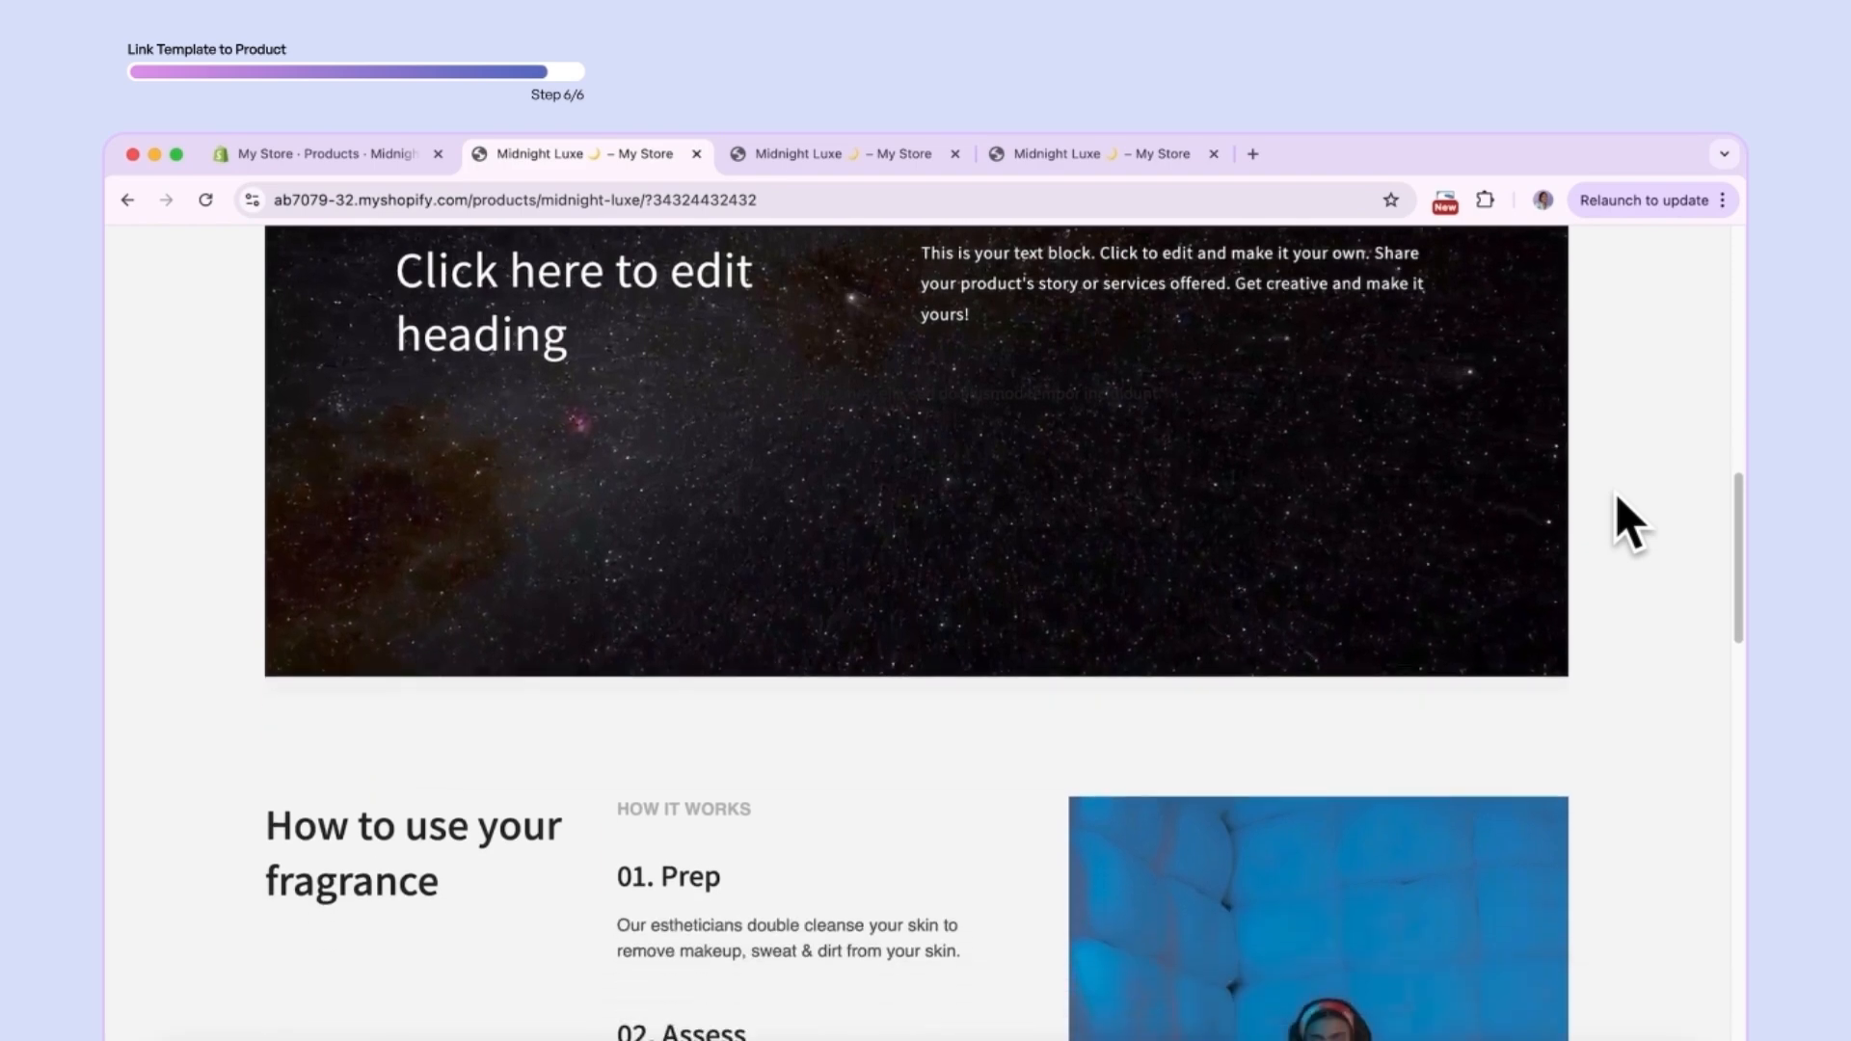
scroll(1629, 525, "down", 7)
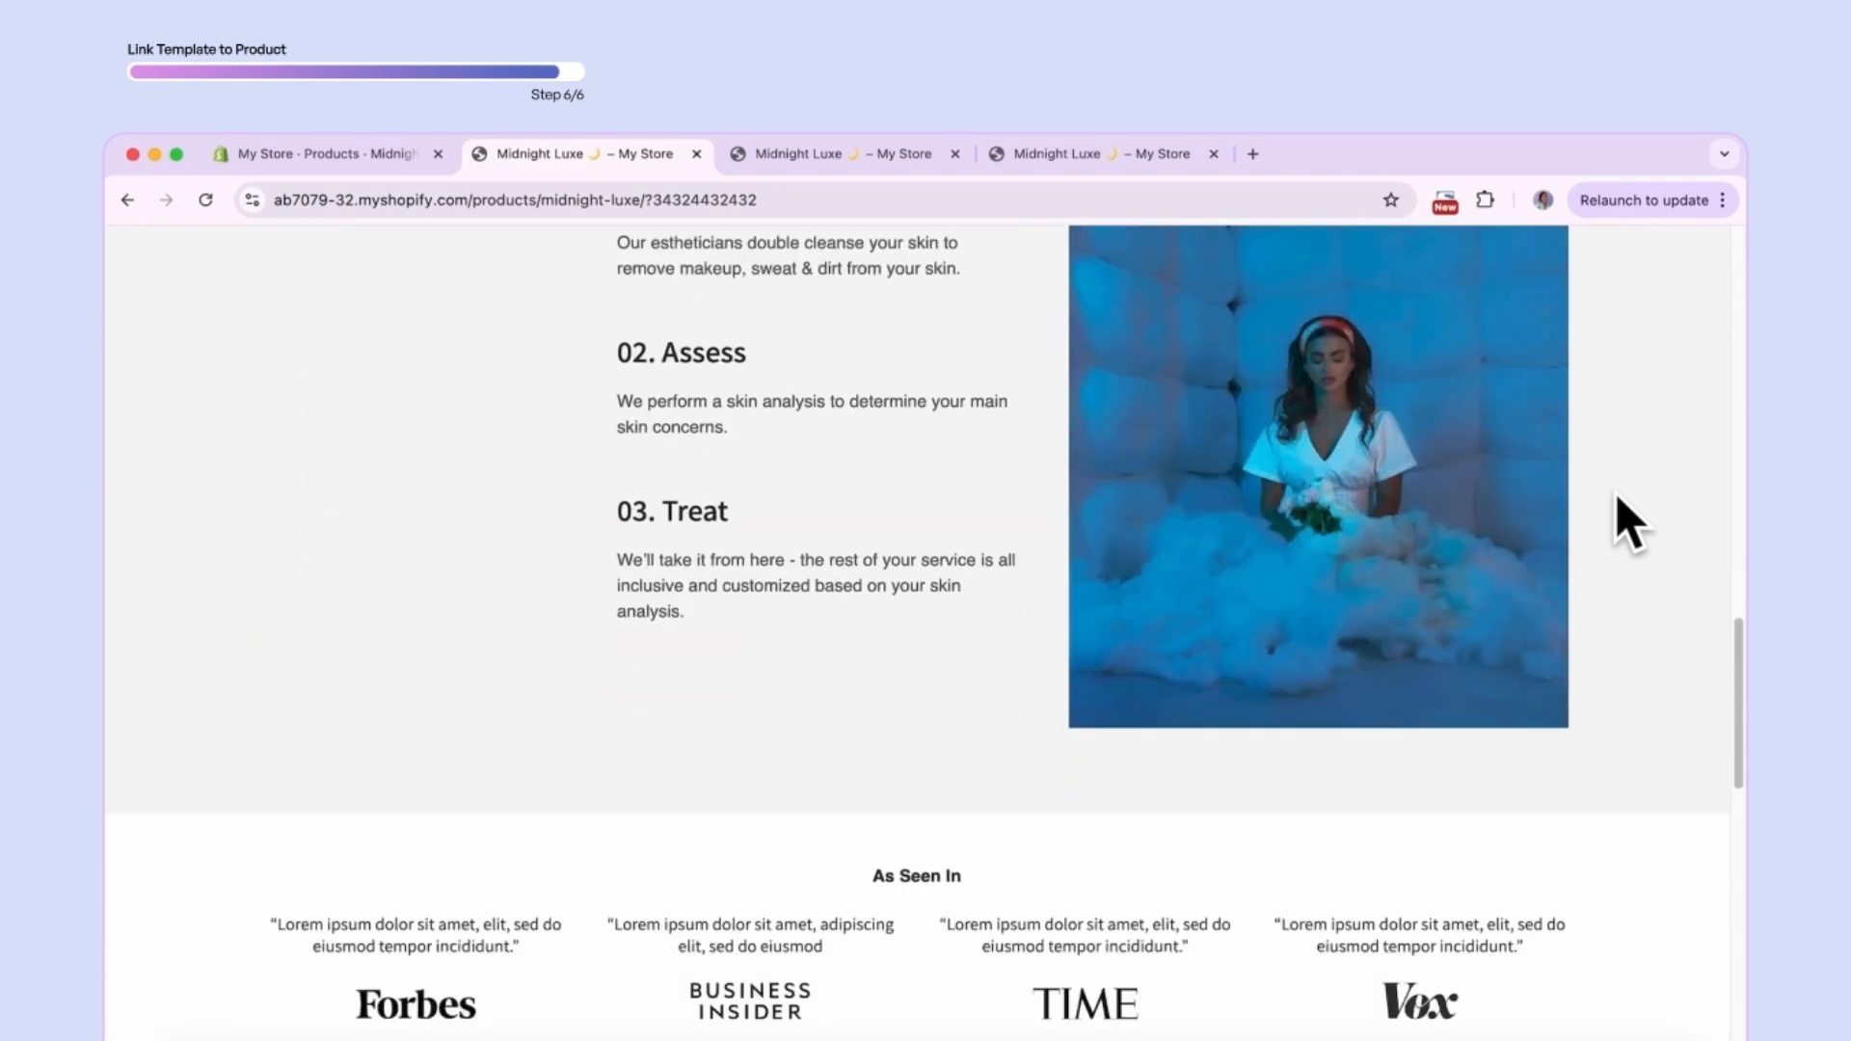
scroll(1629, 525, "down", 8)
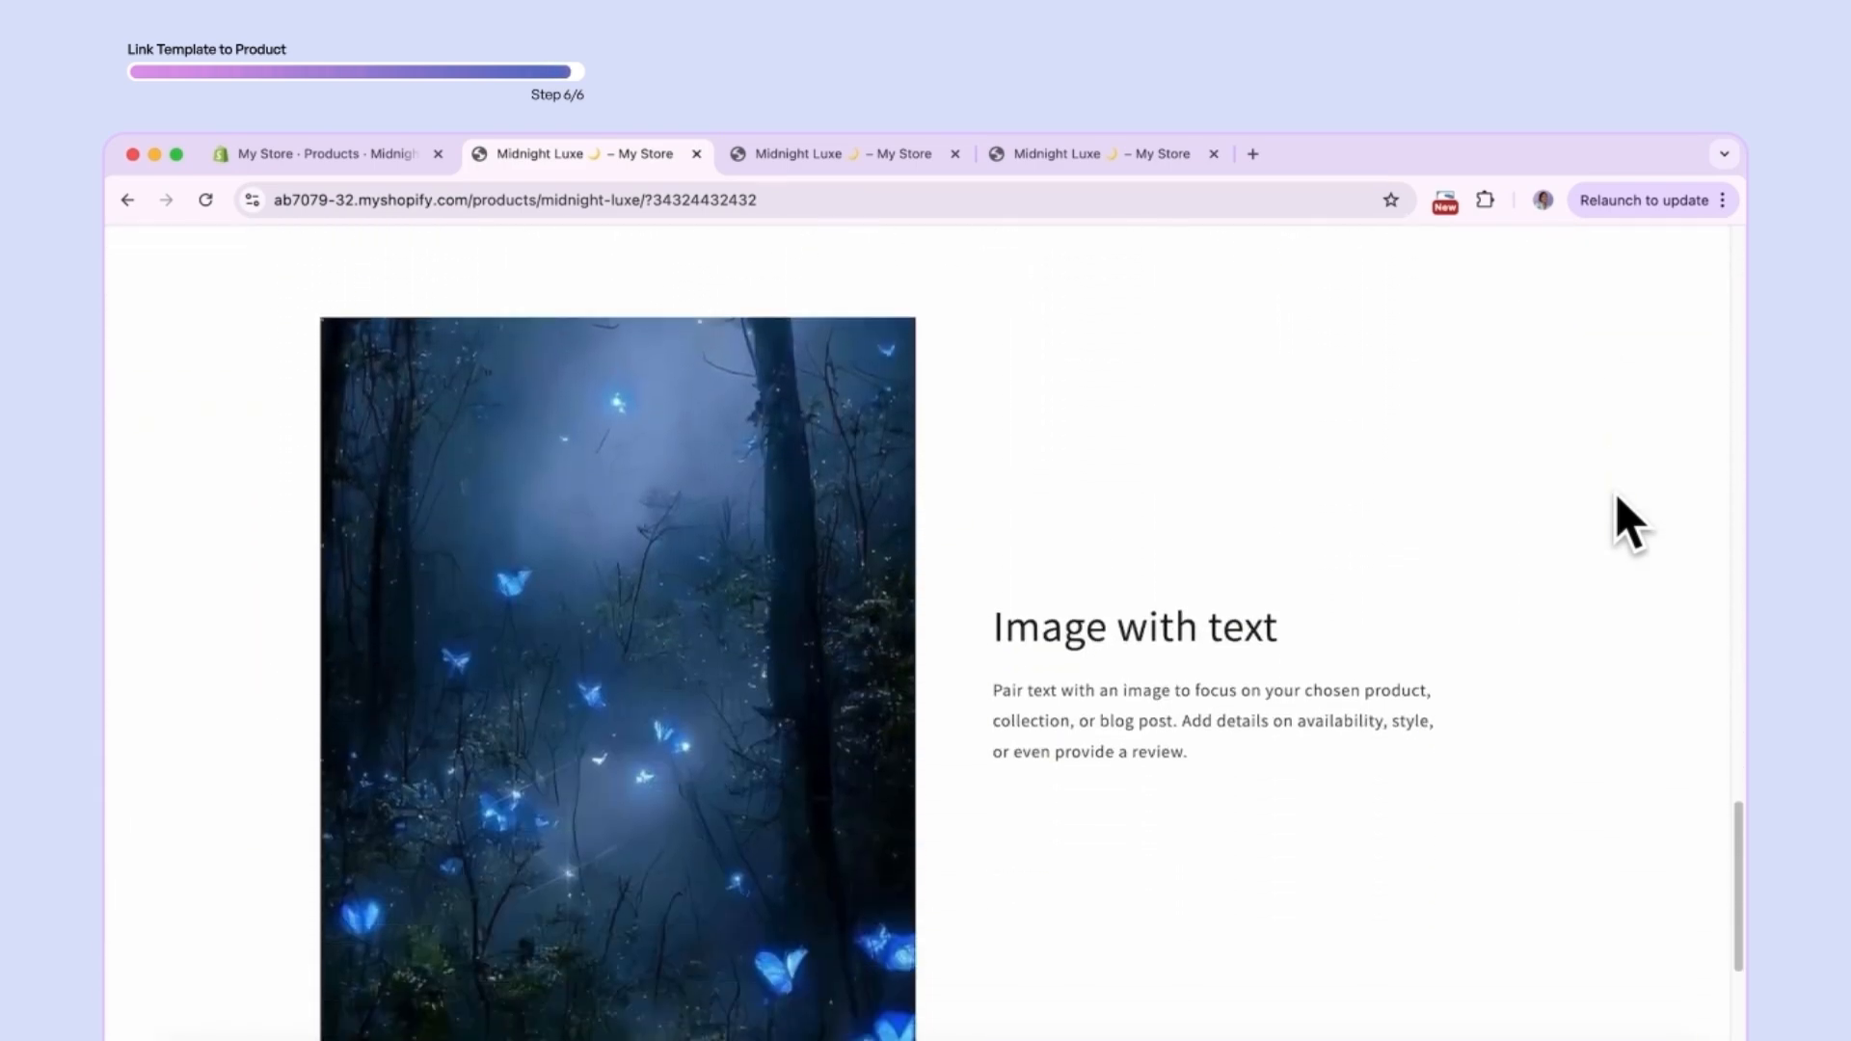
scroll(1629, 525, "down", 4)
scroll(1629, 526, "up", 8)
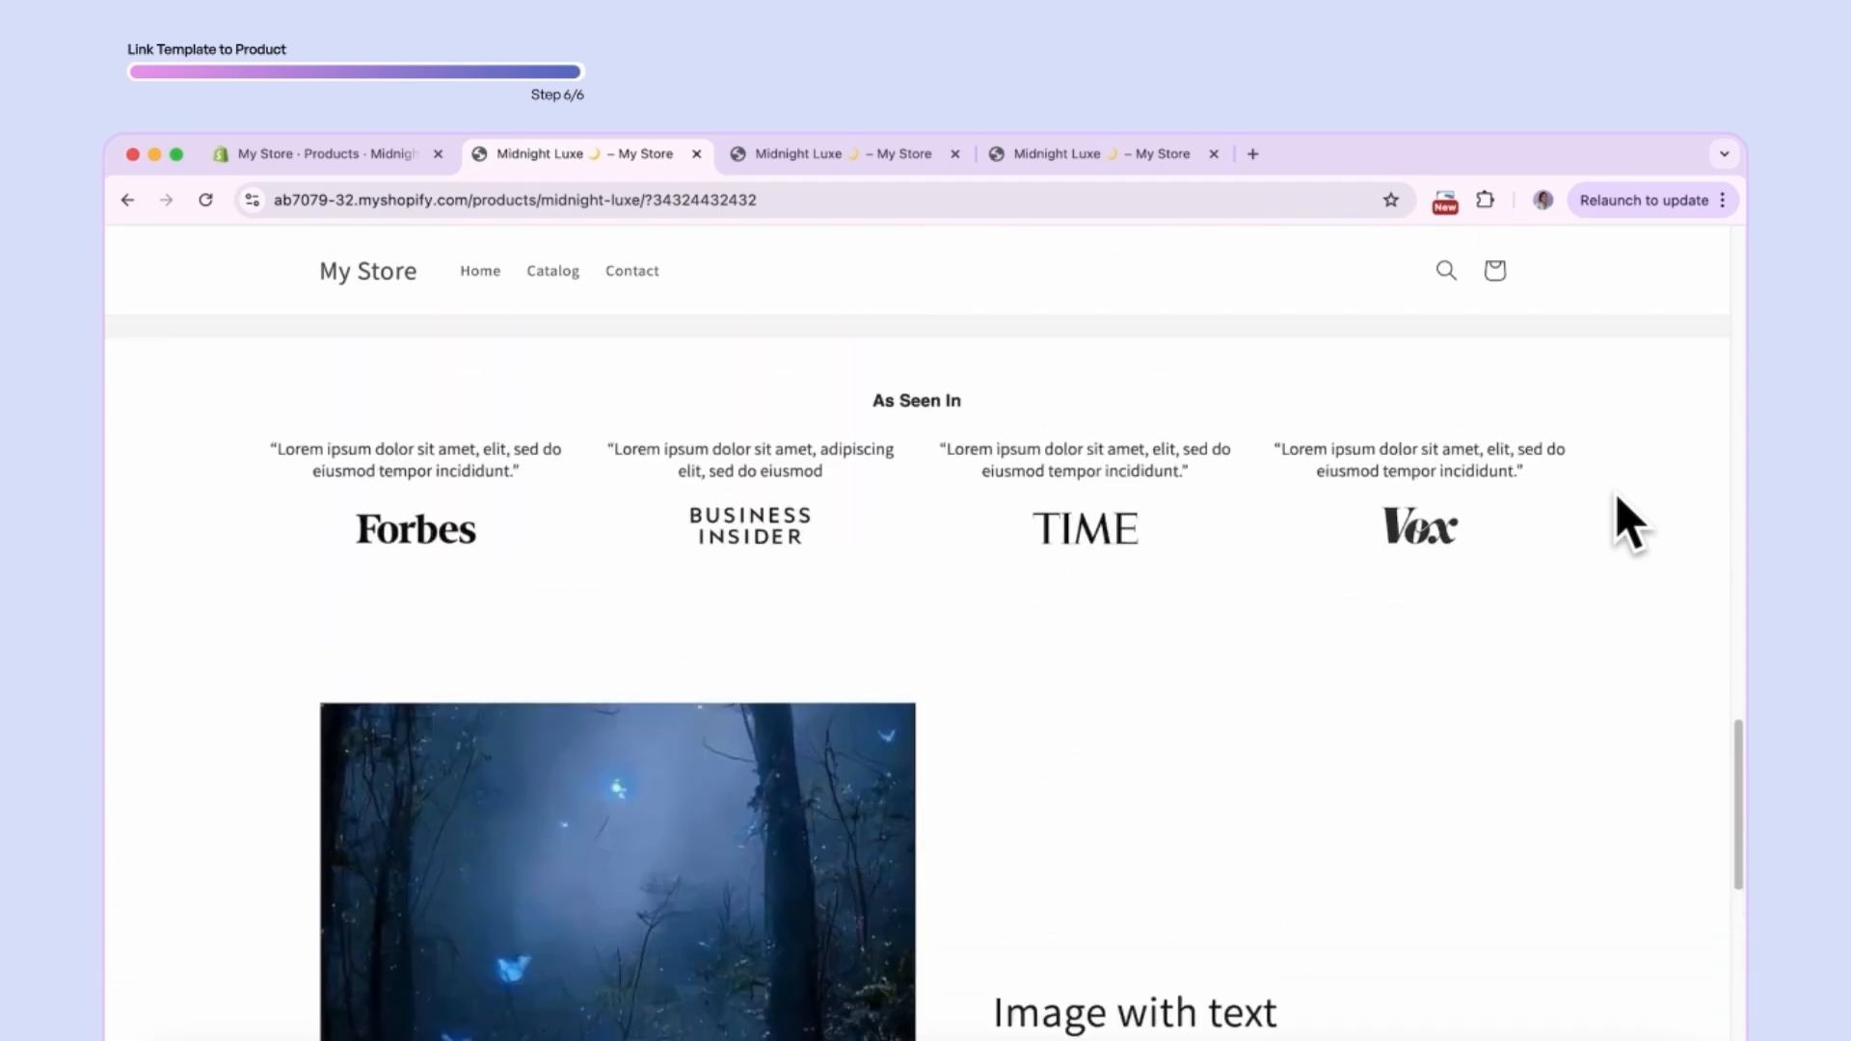